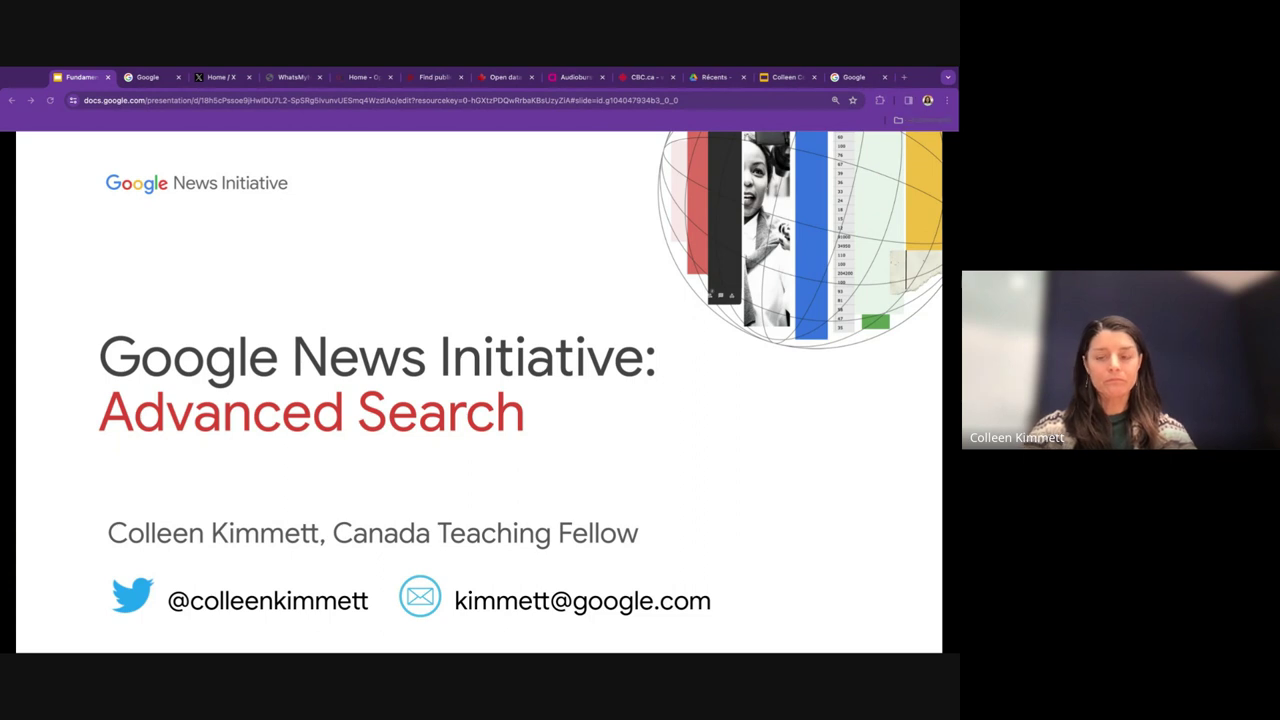
Advance to the 'g.co/newstraining — Advancing the practice of quality journalism' slide
key("Right")
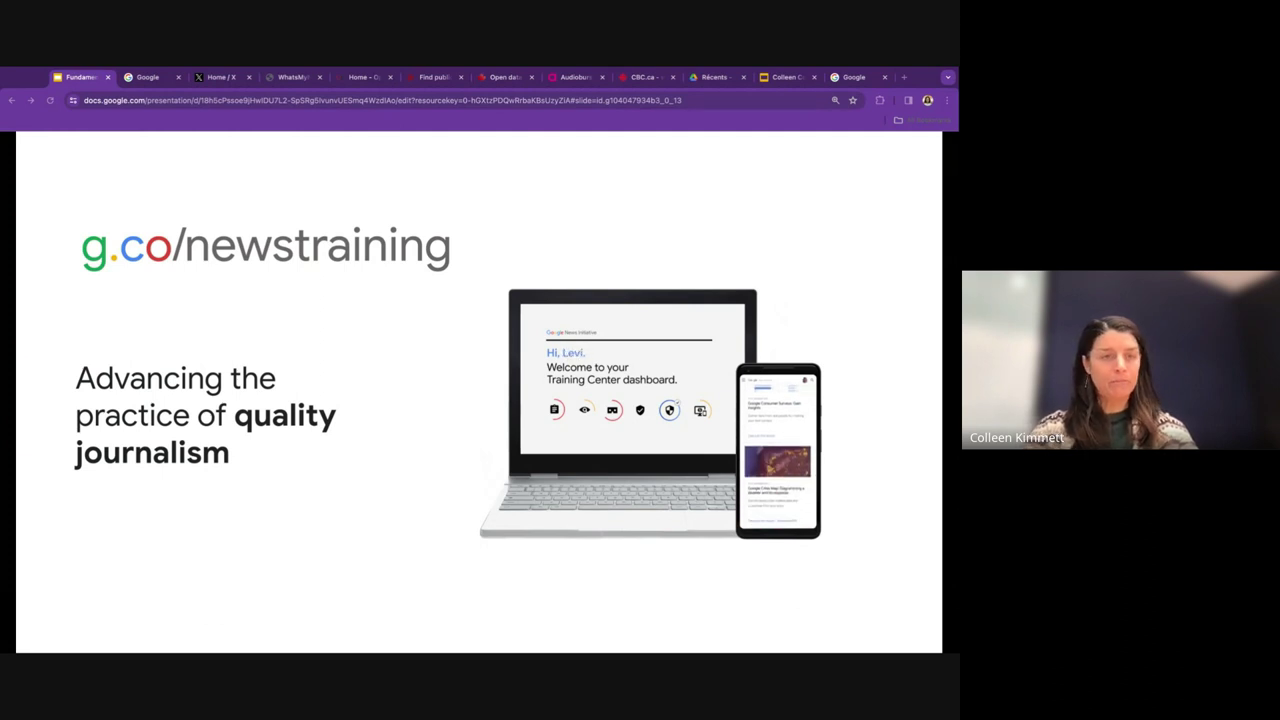
Show the 'Today's Agenda' slide listing search operators, social media, specialized tools and Trends
key("Right")
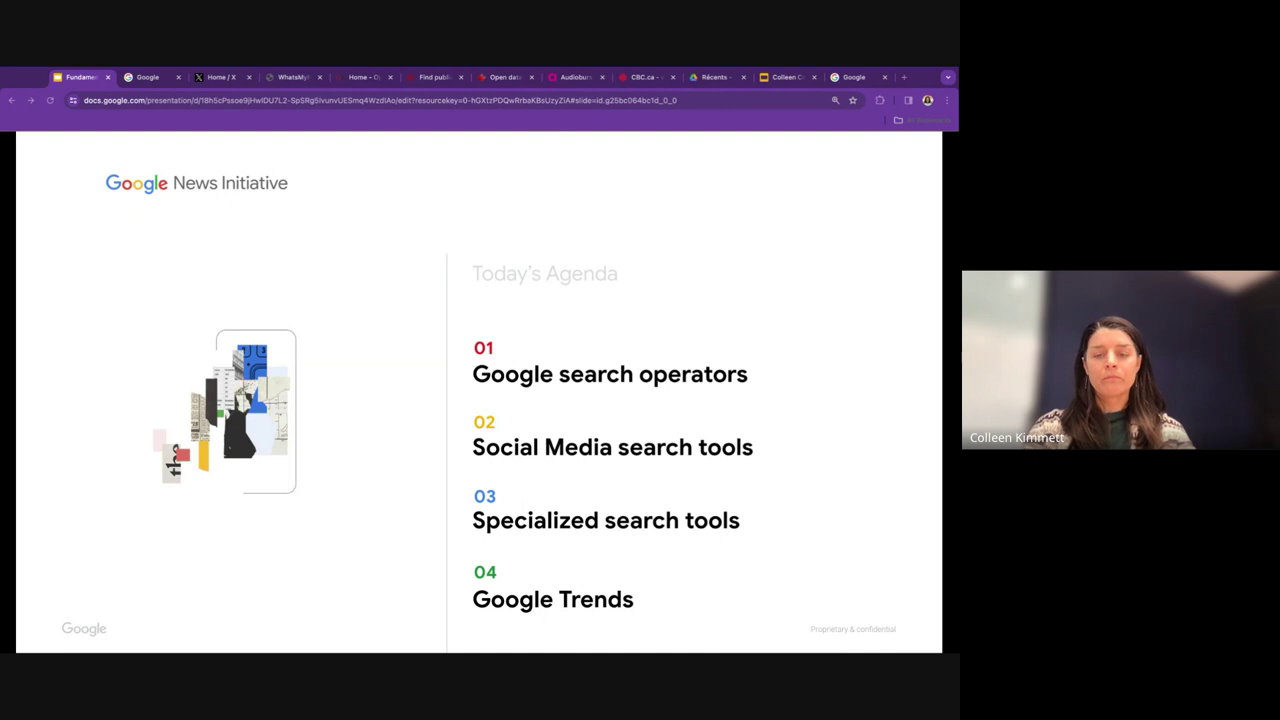
Show the 'Search in websites or domains' slide on the site: operator
key("Down")
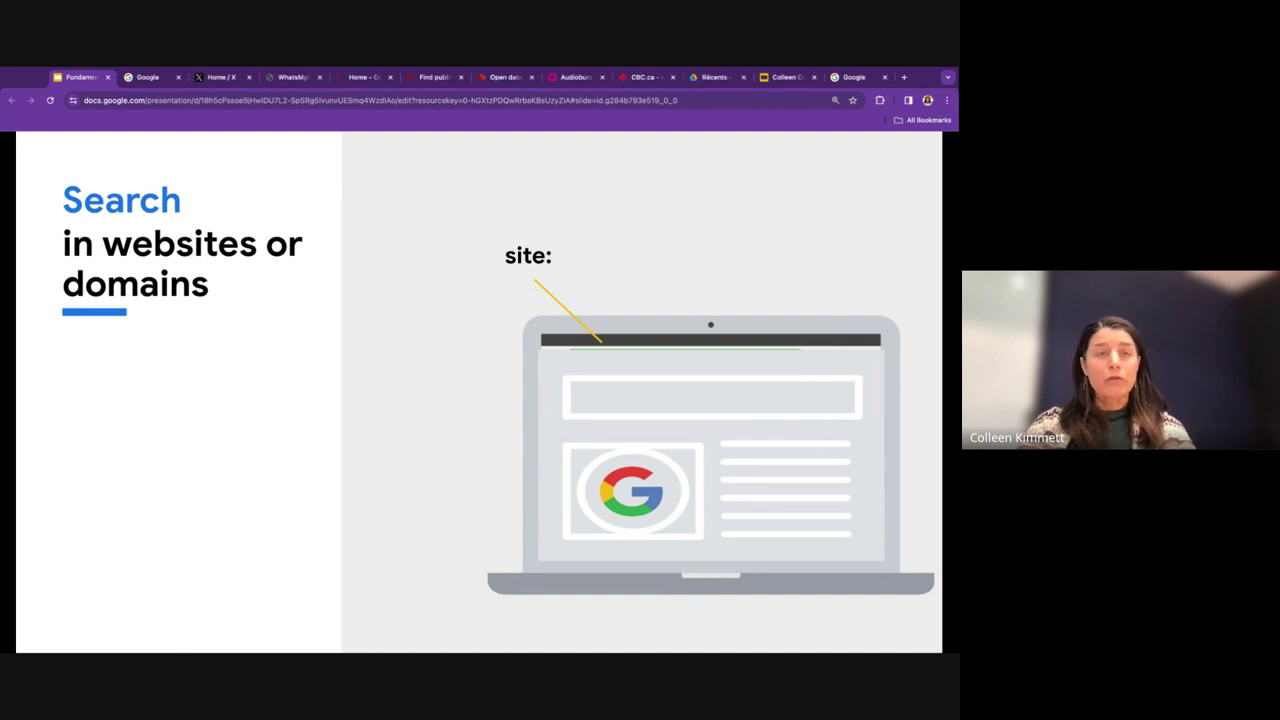
Search Google for 'olvidio guzman' and skim the results
left_click(155, 79)
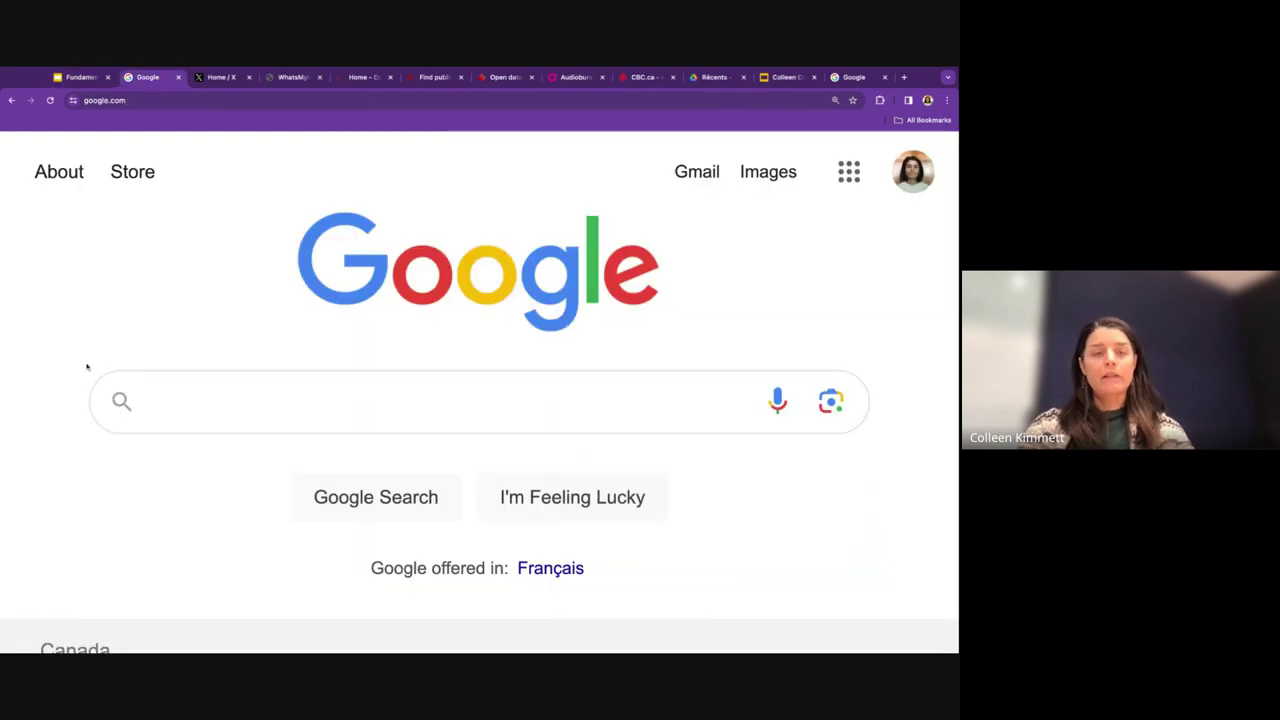
type("olvidio guzman")
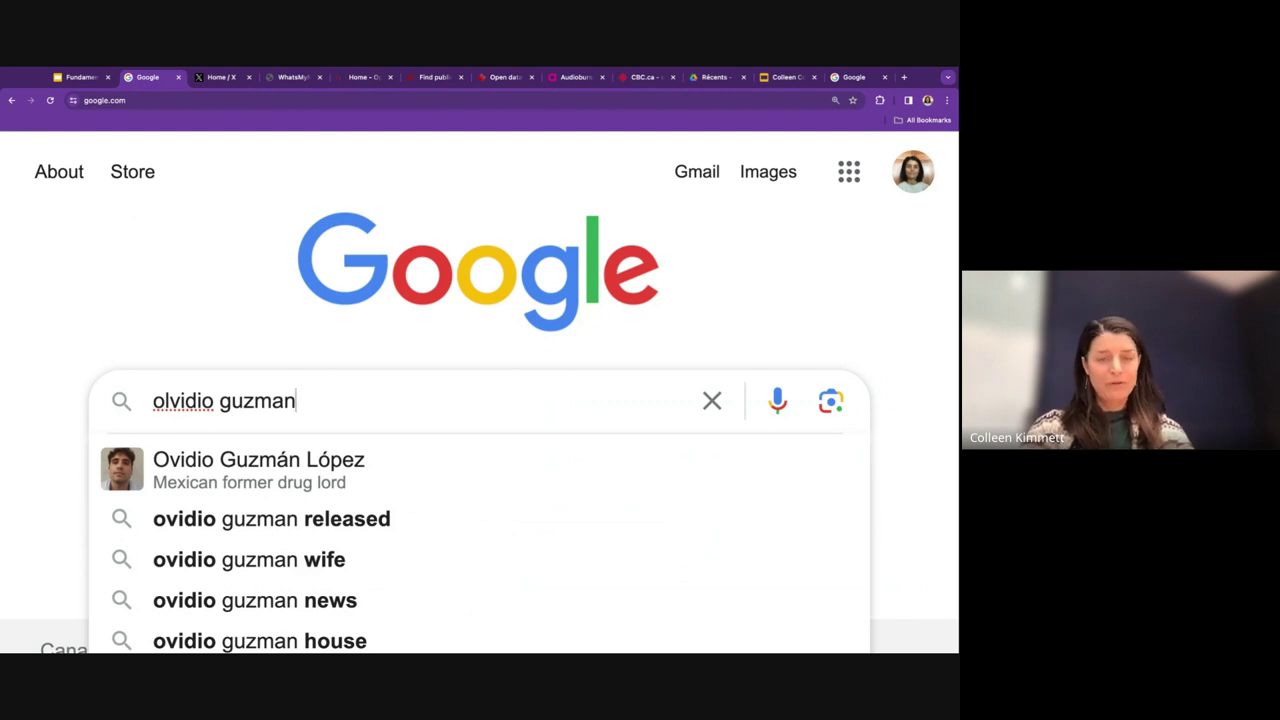
key("Return")
scroll(581, 379, "down", 7)
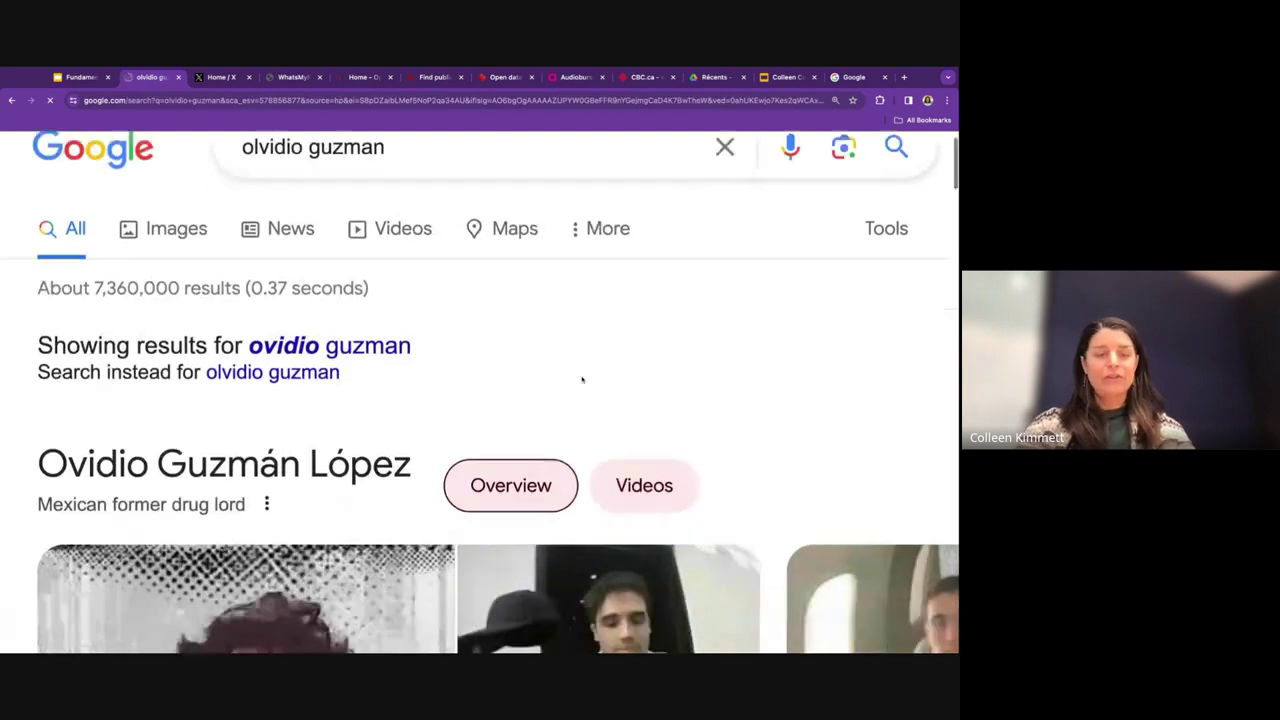
scroll(400, 350, "down", 6)
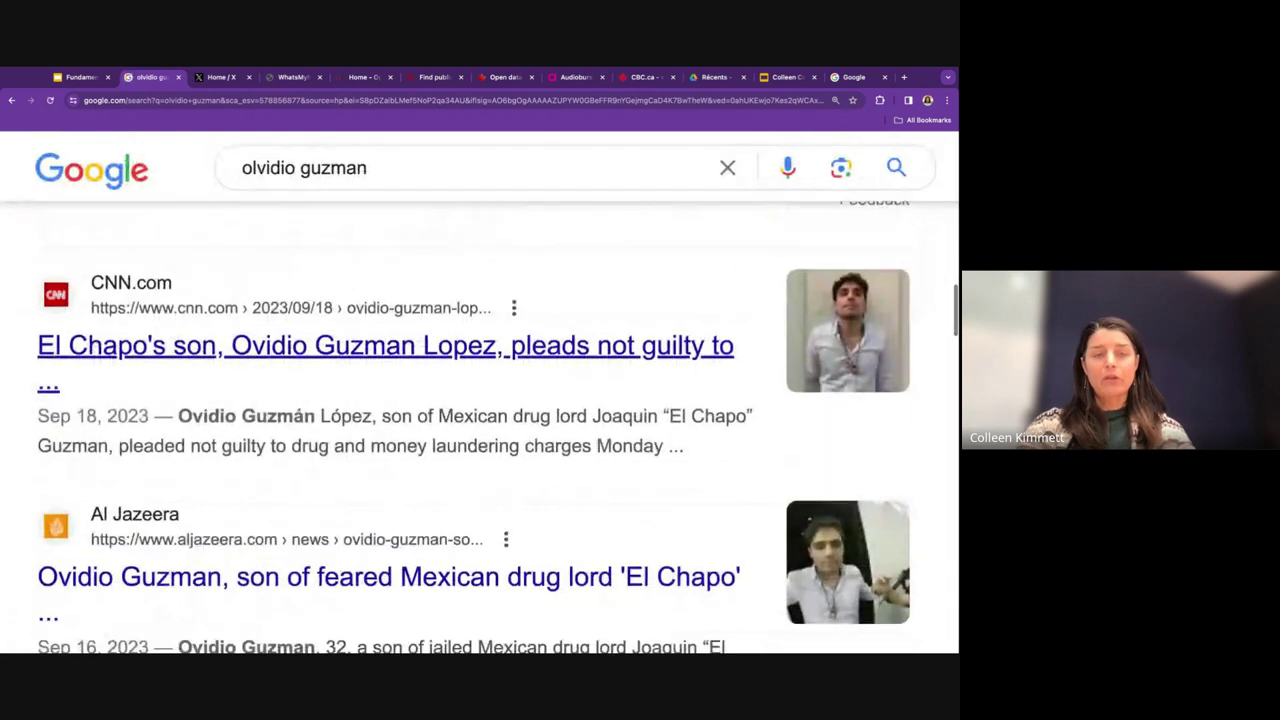
scroll(664, 322, "up", 1)
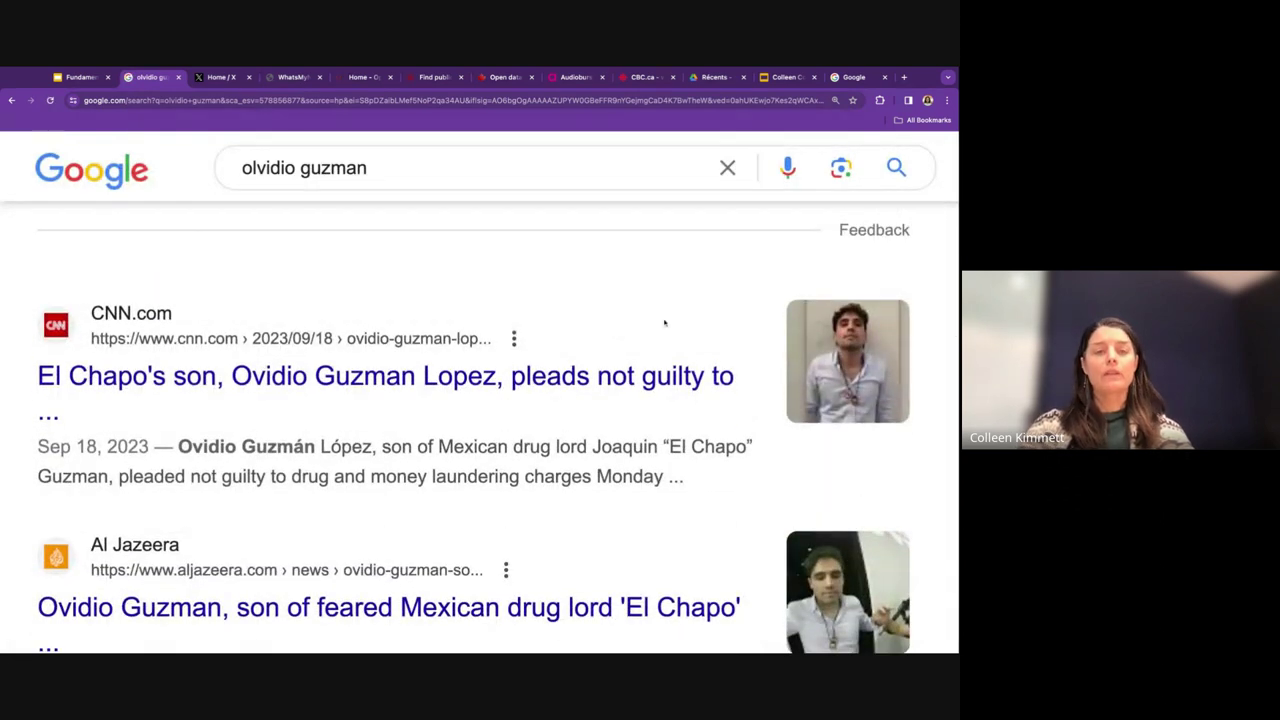
scroll(664, 322, "up", 12)
left_click(457, 199)
Add 'site:mx' to the query and scroll through the Mexican .mx results
type("si")
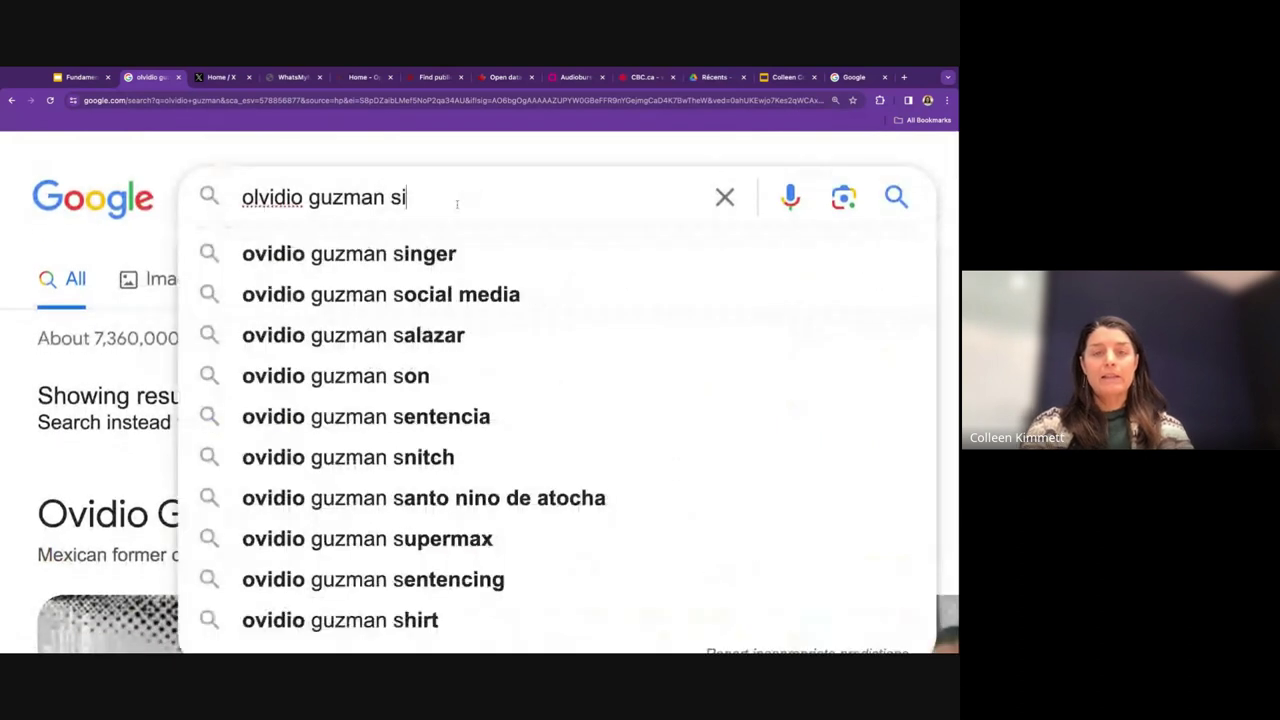
type("te:mx")
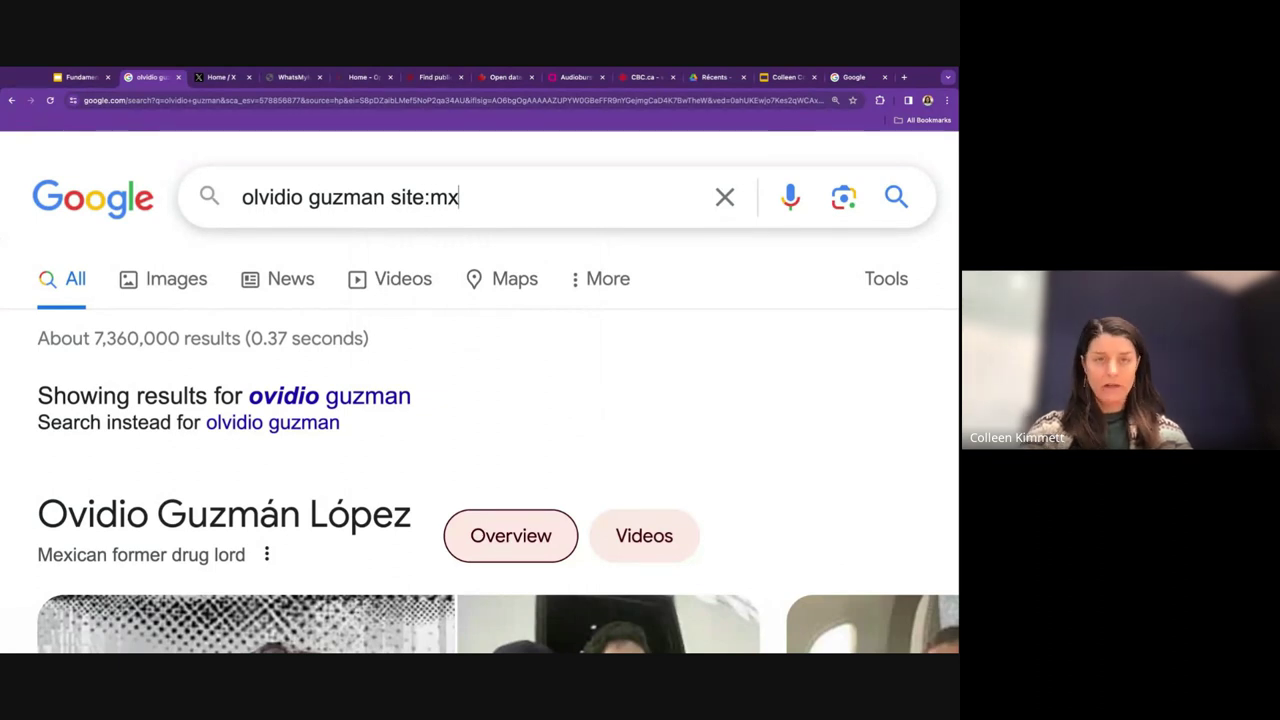
key("Return")
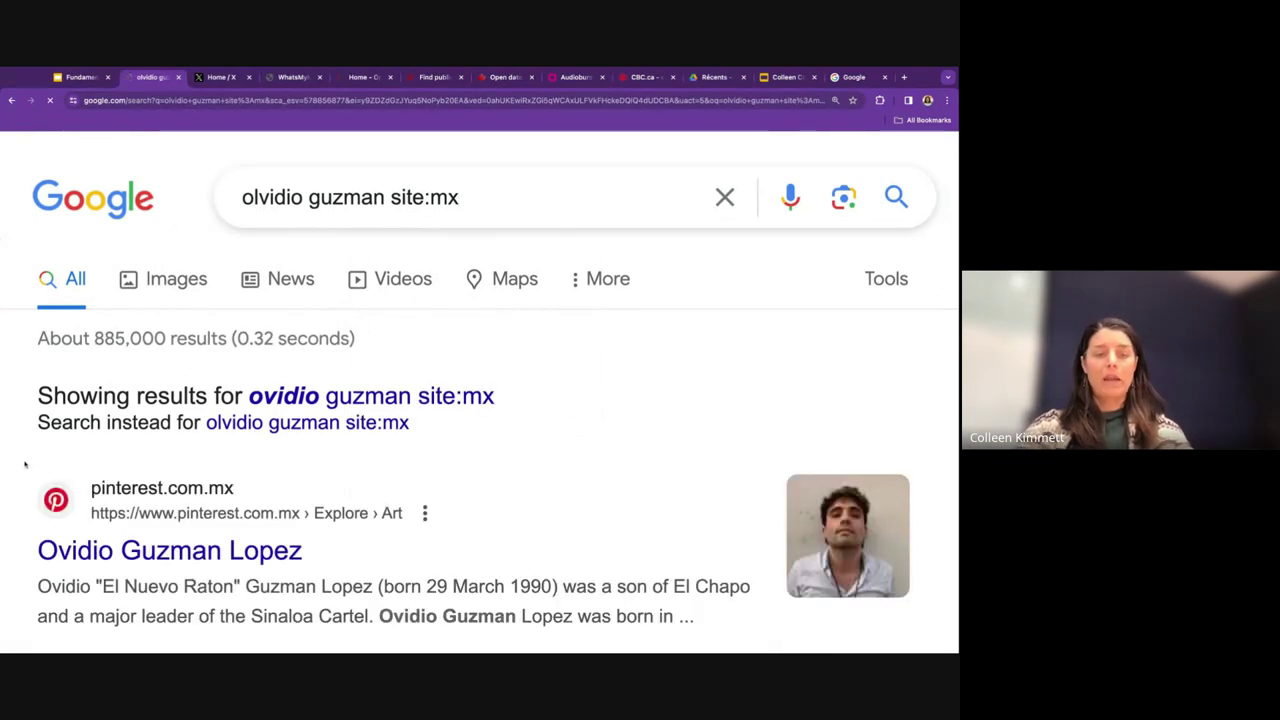
scroll(25, 463, "down", 10)
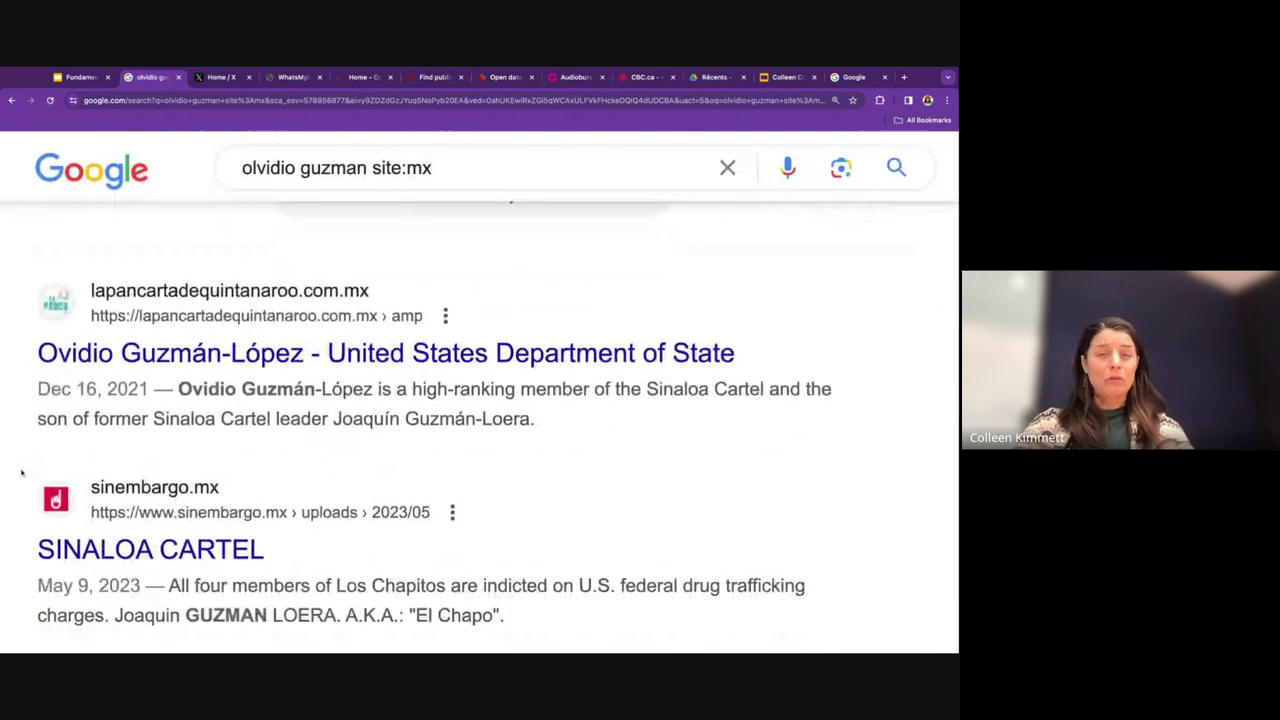
scroll(480, 420, "down", 4)
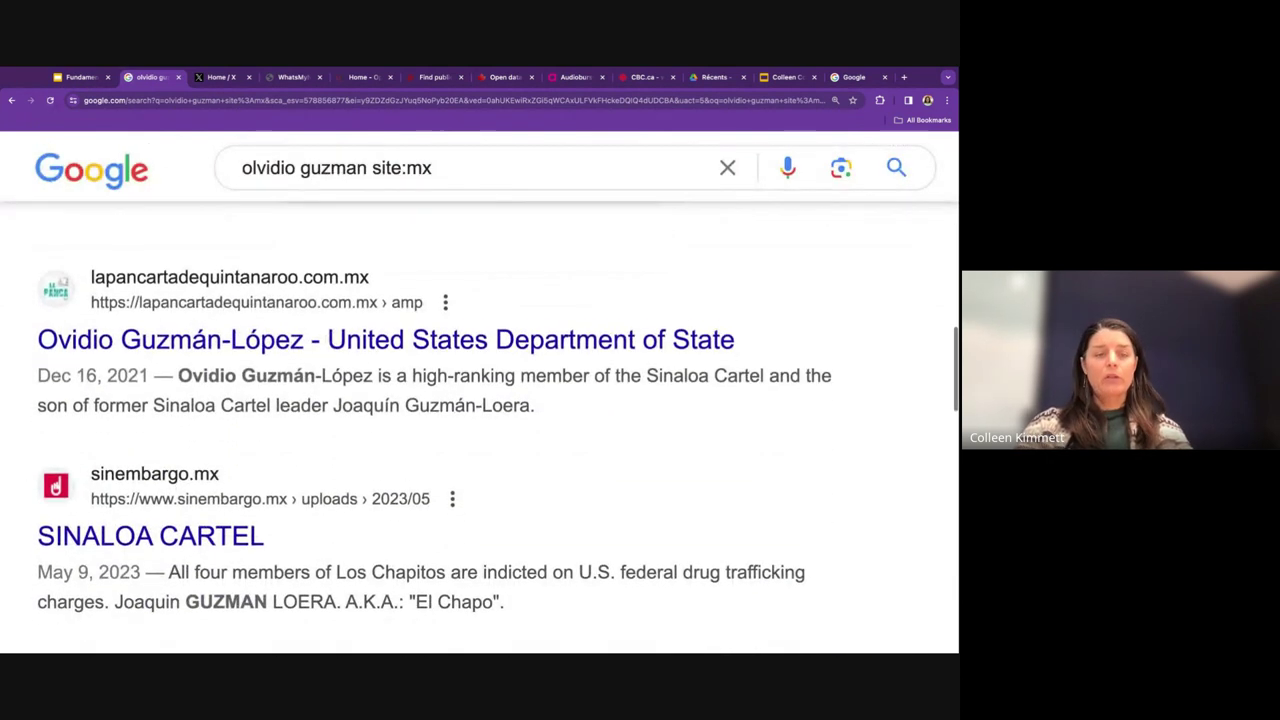
scroll(480, 420, "down", 3)
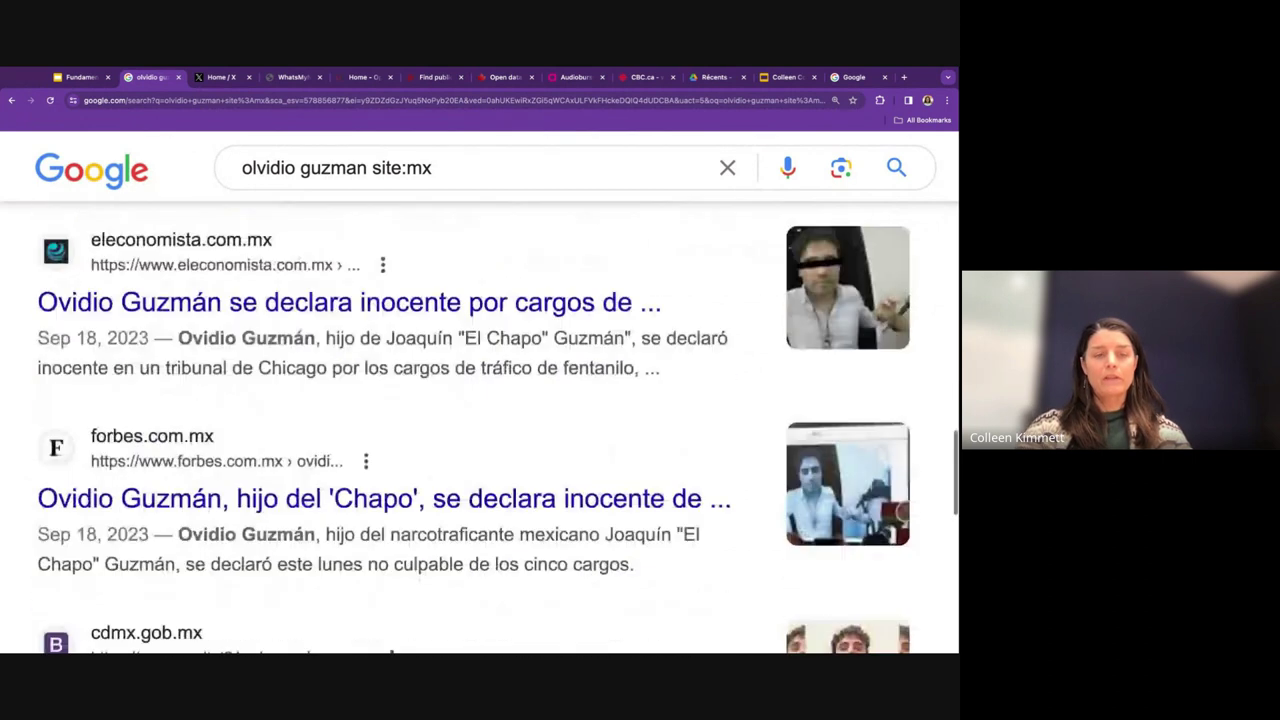
scroll(480, 420, "down", 1)
scroll(480, 420, "down", 4)
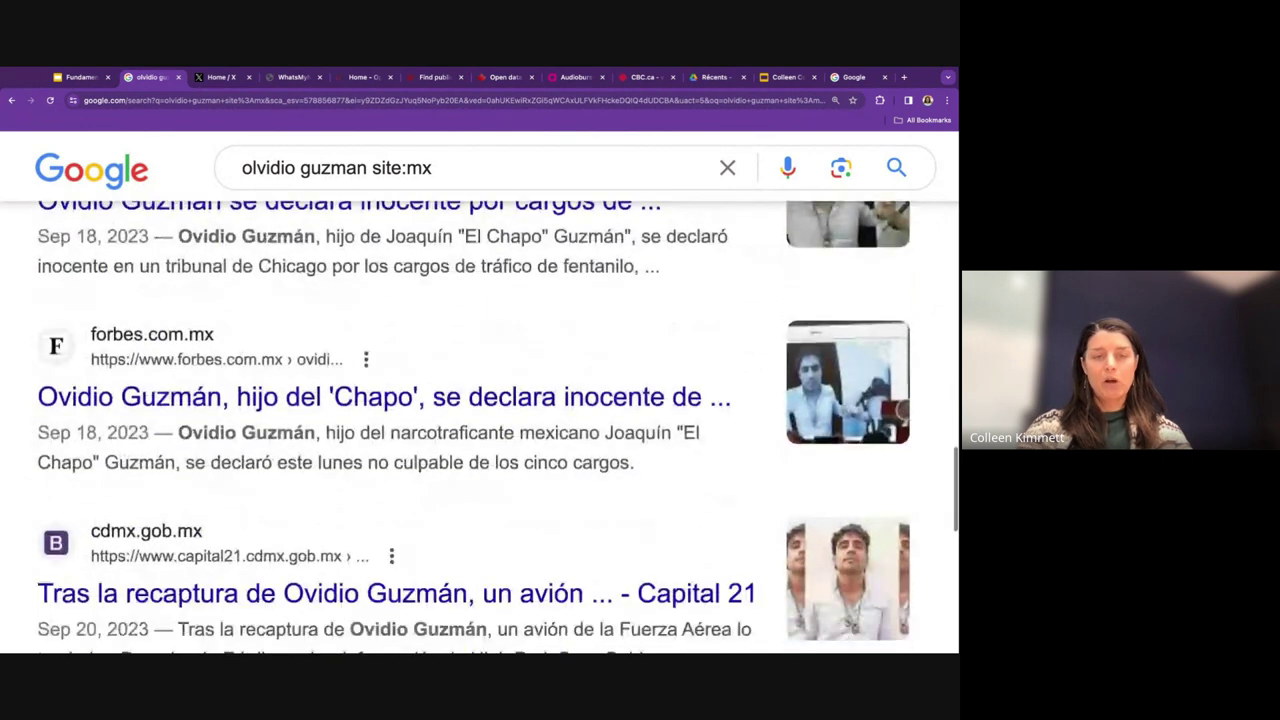
scroll(19, 454, "down", 1)
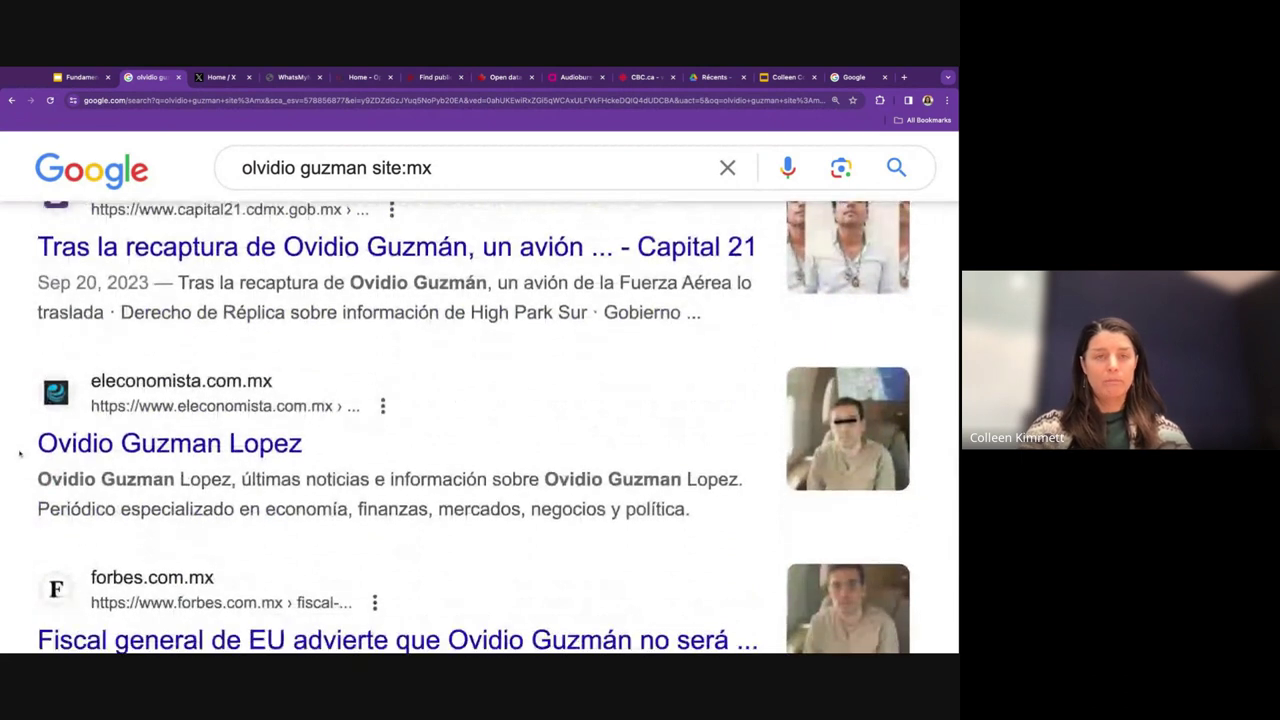
scroll(391, 225, "up", 10)
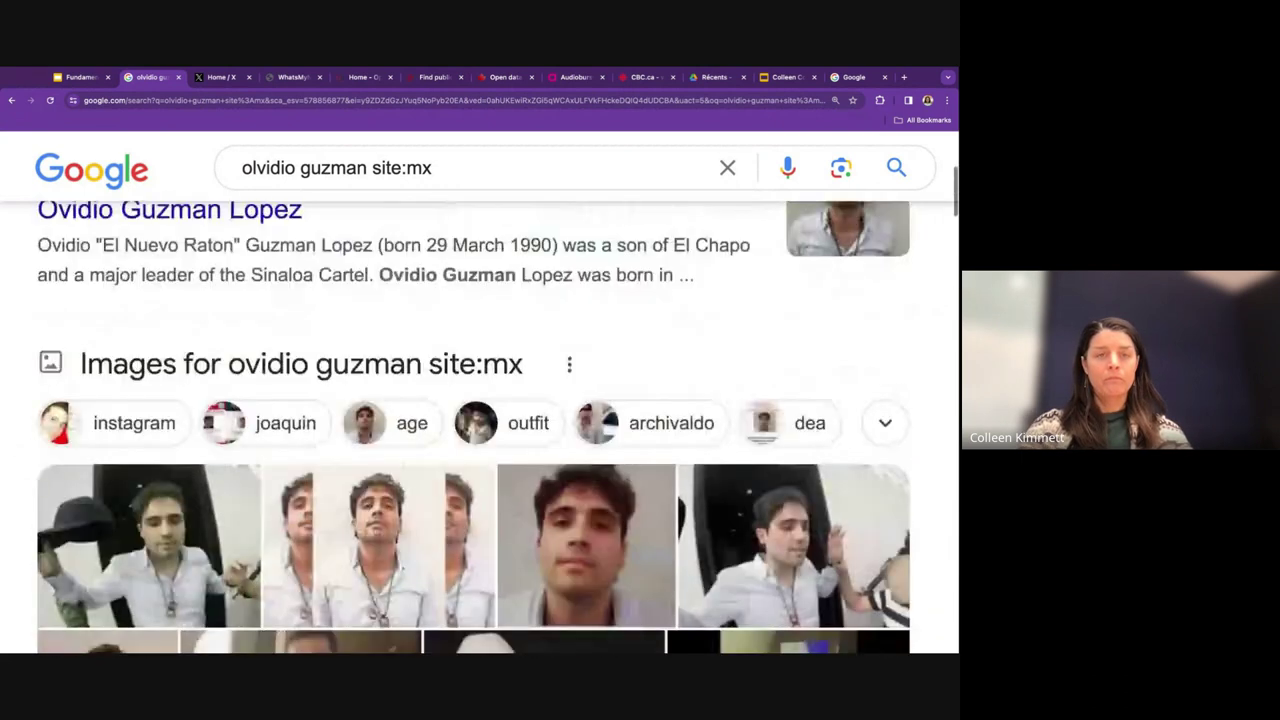
Replace the query with 'volunteer kenya' and run the search
triple_click(383, 200)
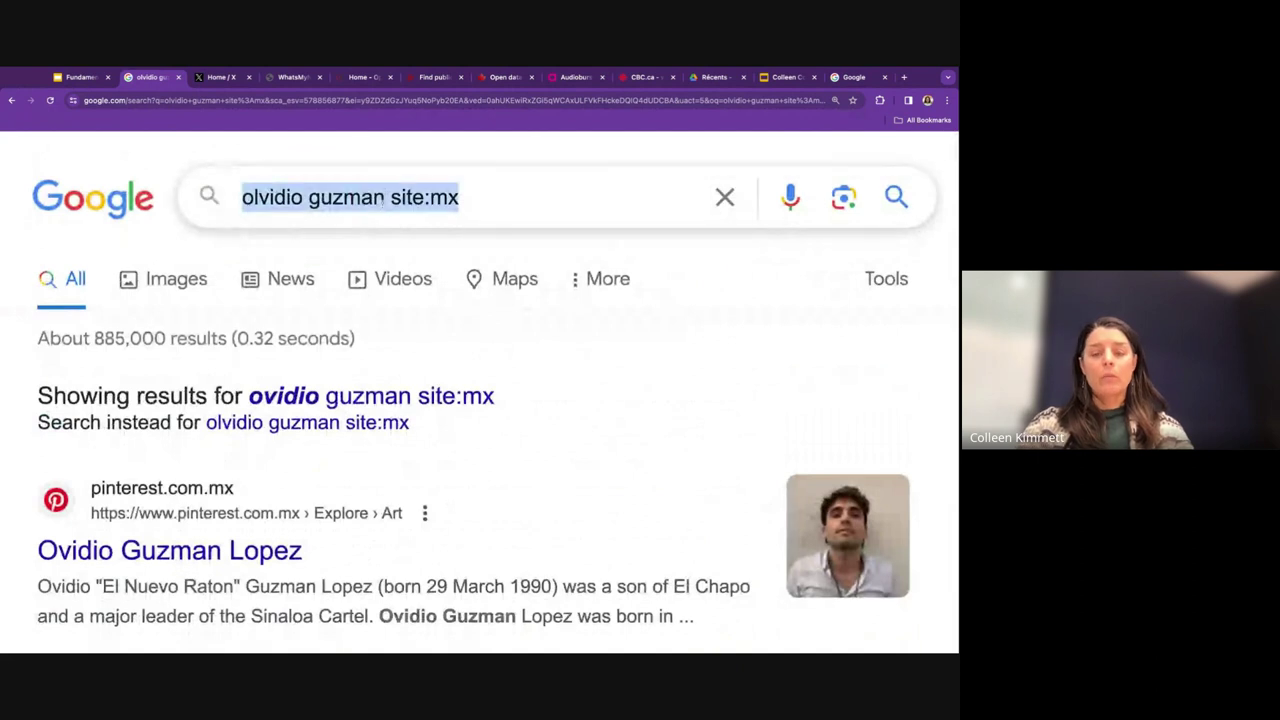
type("kenya")
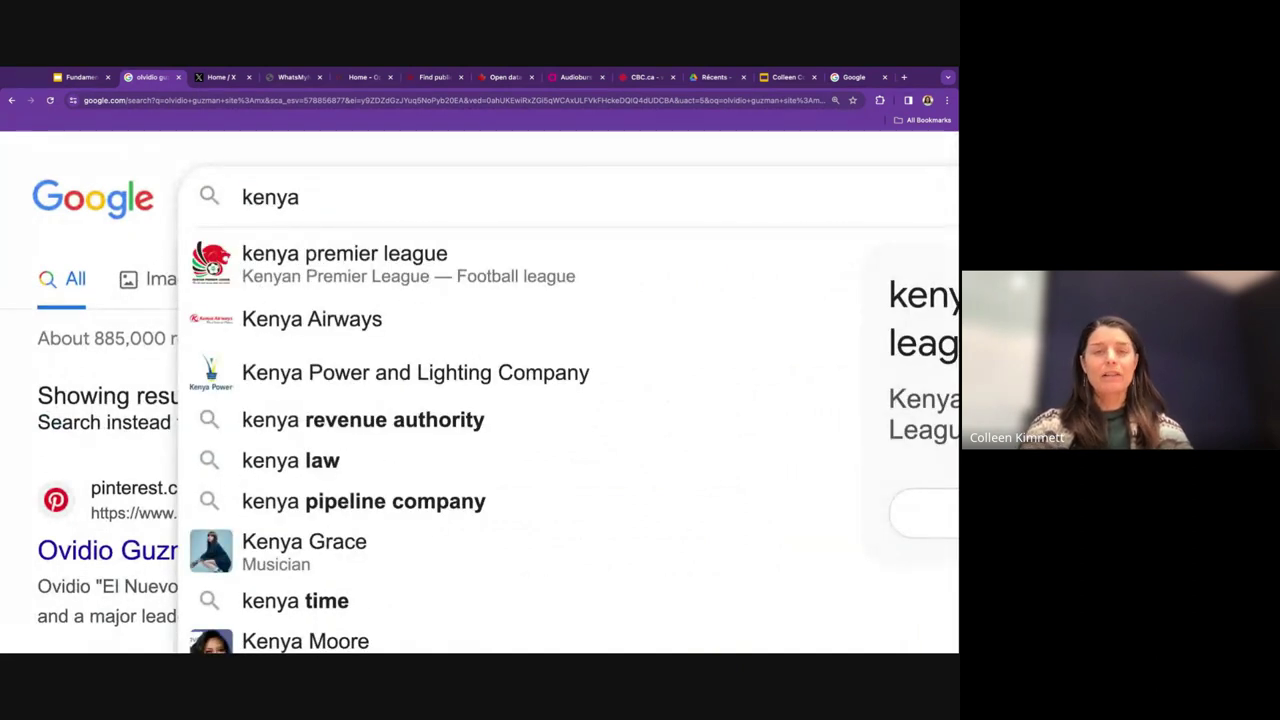
key("BackSpace")
key("BackSpace")
key("BackSpace")
key("BackSpace")
key("BackSpace")
key("BackSpace")
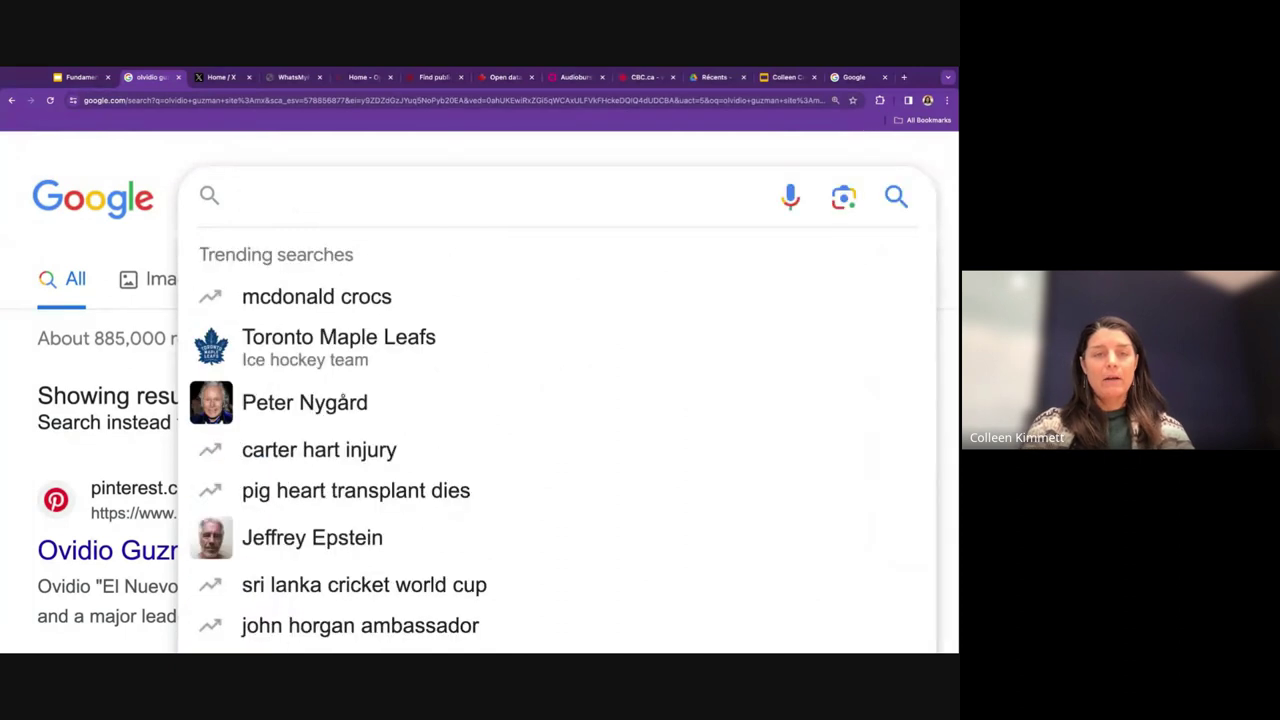
type("volunteer kenya")
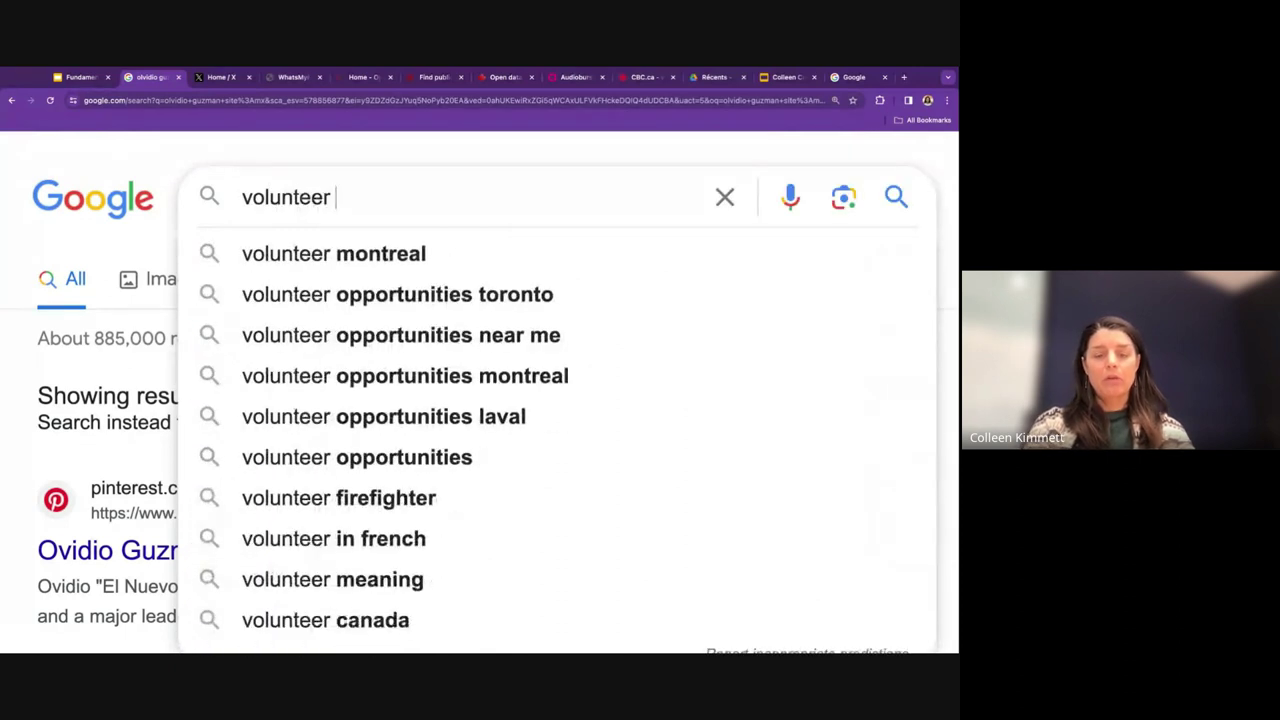
key("Return")
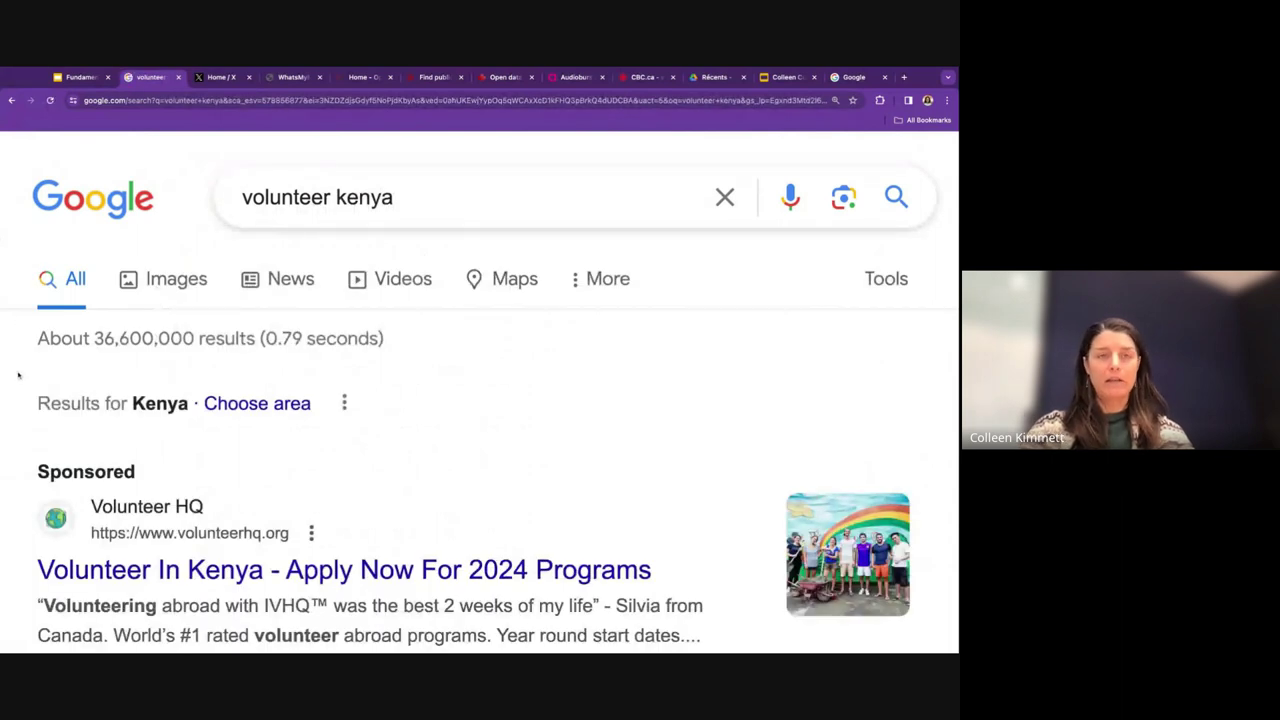
Browse the volunteer kenya results and select 'kenya' in the query
scroll(18, 373, "down", 3)
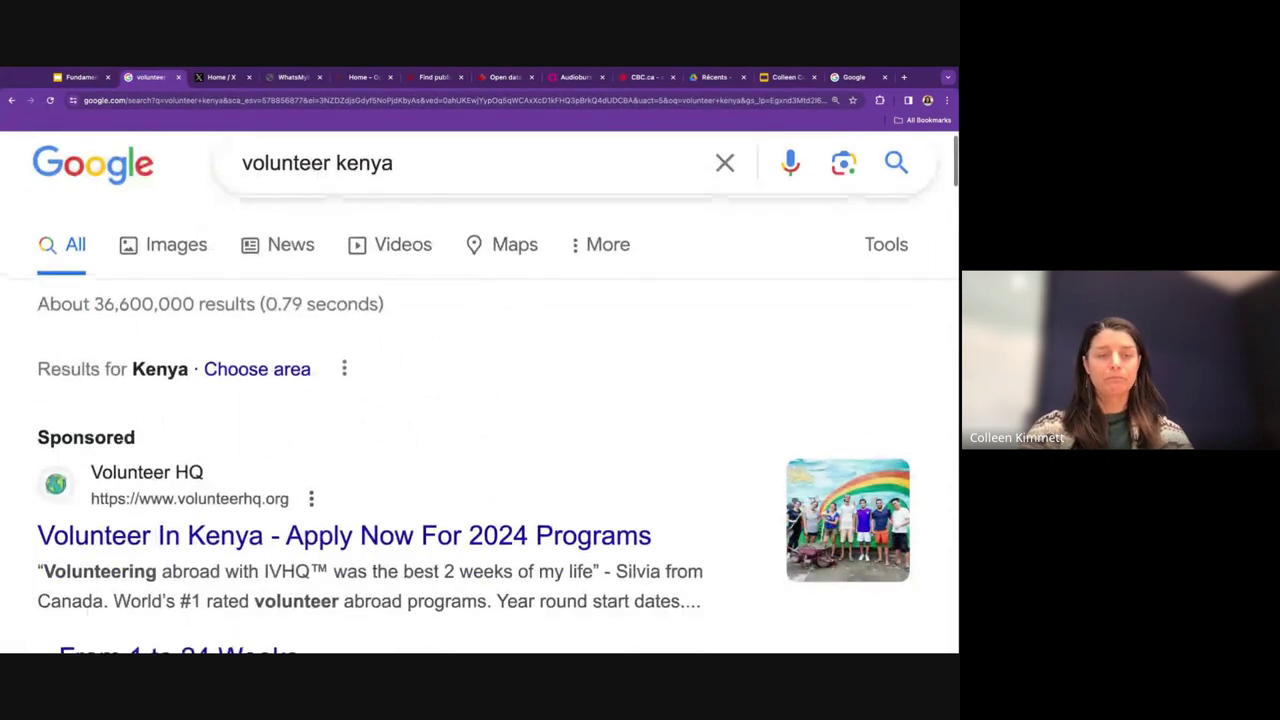
scroll(480, 390, "down", 5)
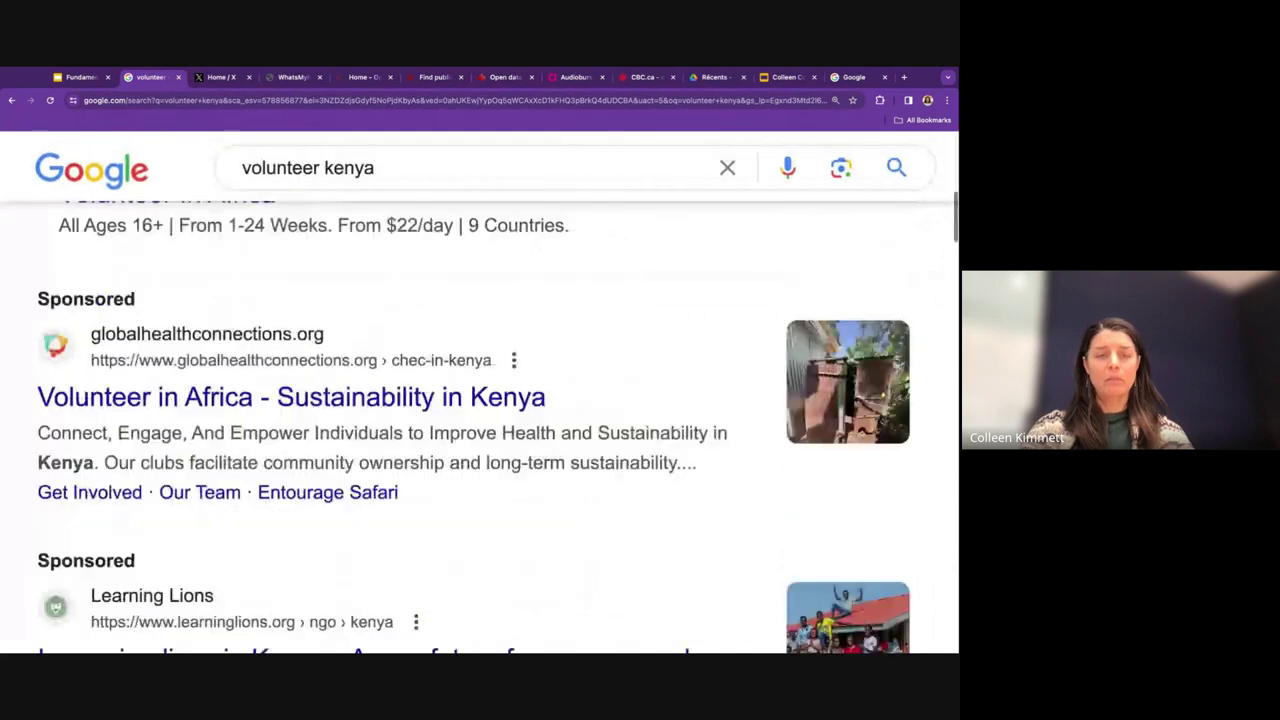
scroll(480, 425, "down", 10)
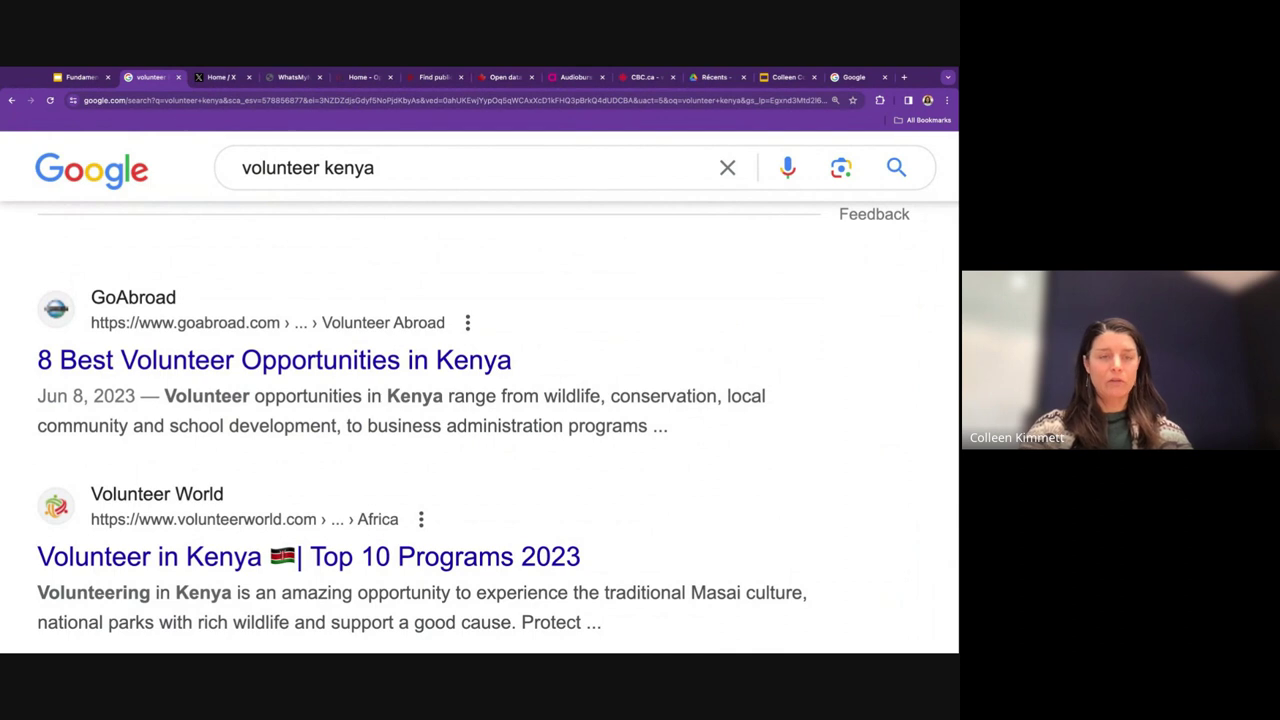
scroll(31, 460, "down", 5)
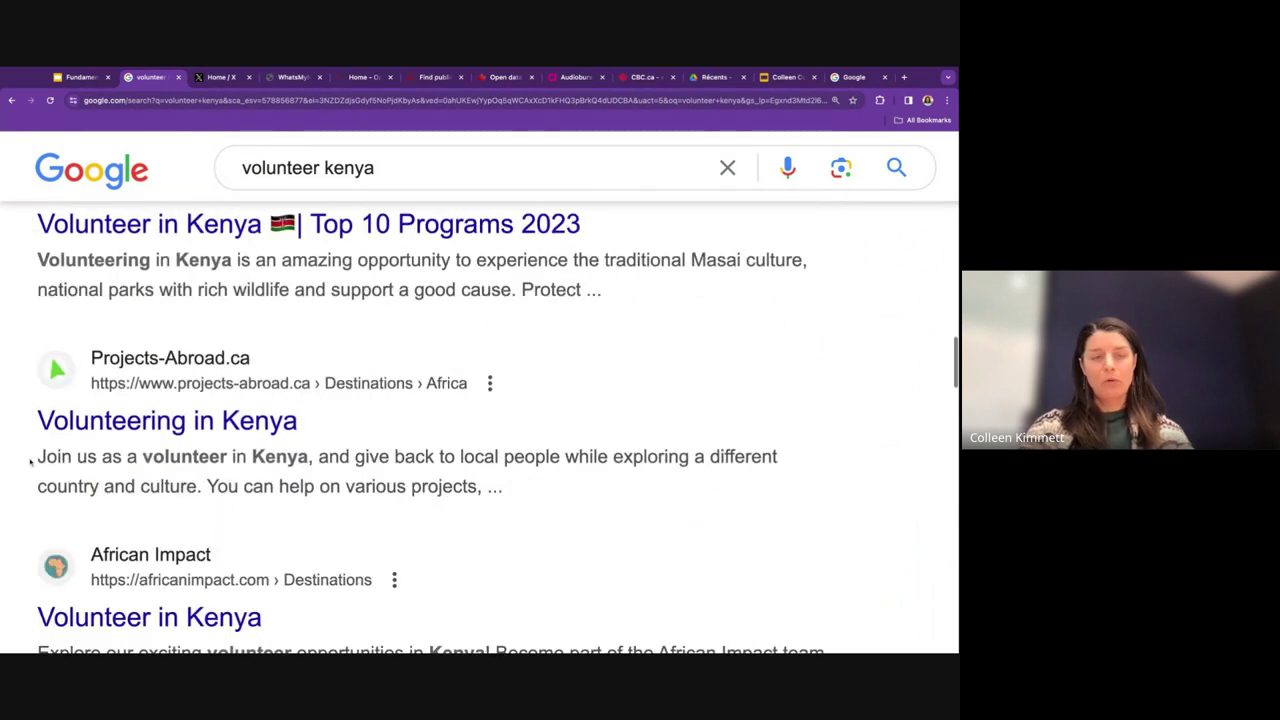
scroll(31, 460, "up", 10)
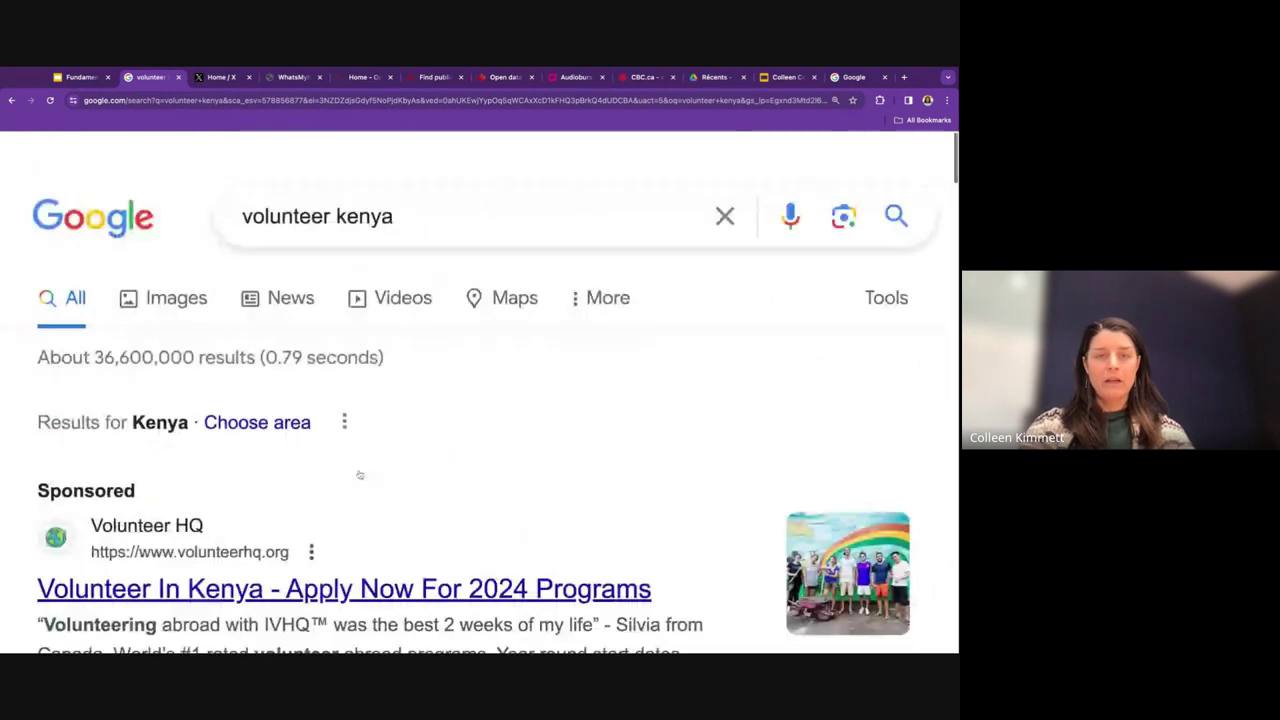
left_click_drag(394, 197, 335, 197)
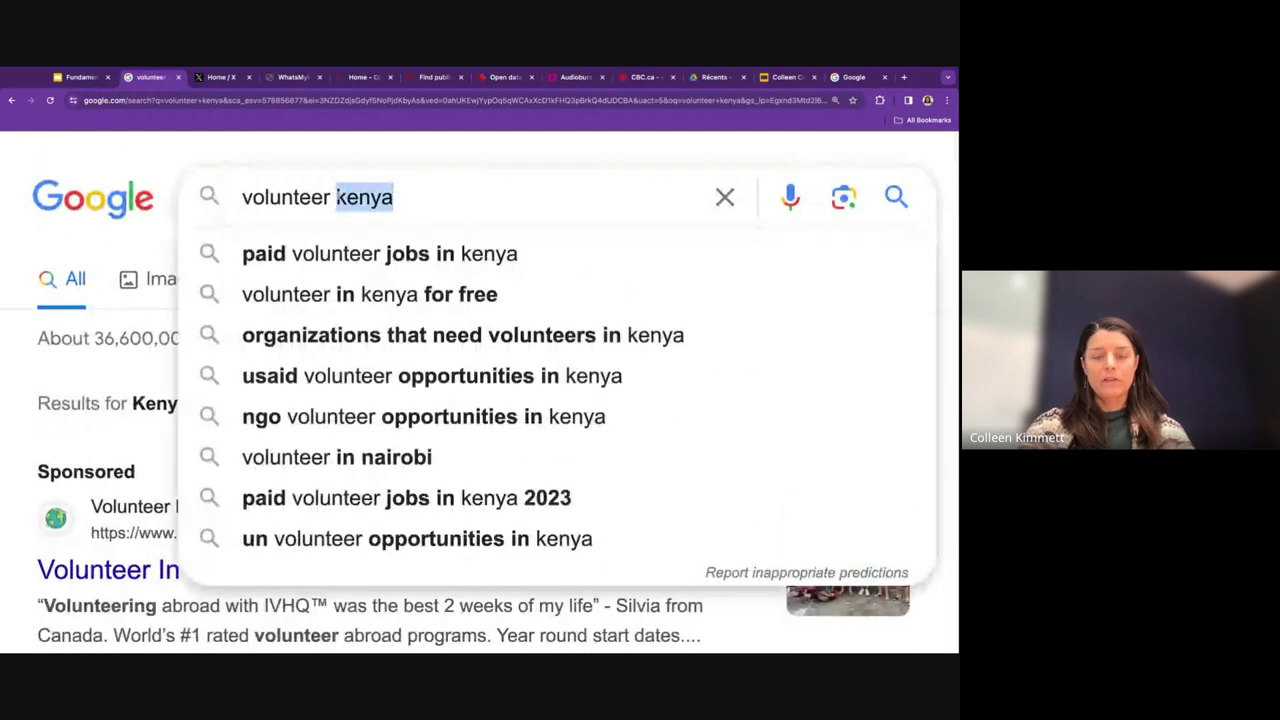
Replace 'kenya' with 'site:ke' and browse the 'volunteer site:ke' results
type("site:ke")
key("Return")
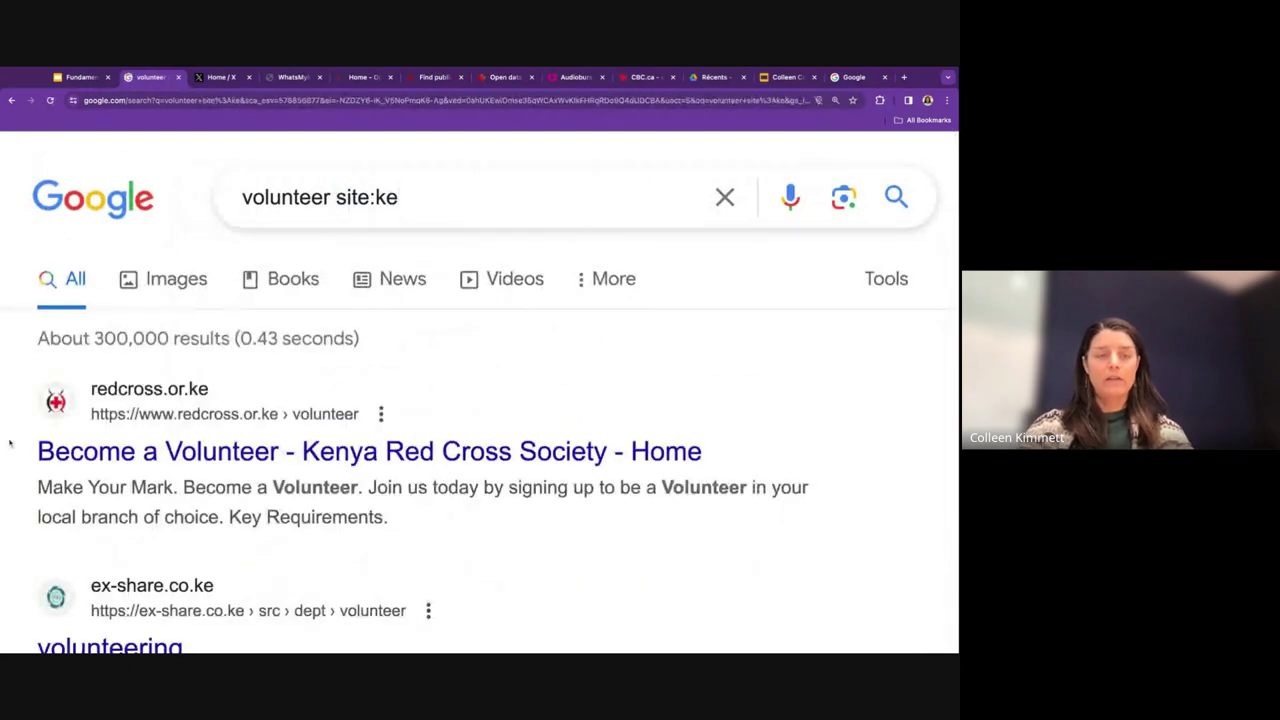
scroll(12, 447, "down", 2)
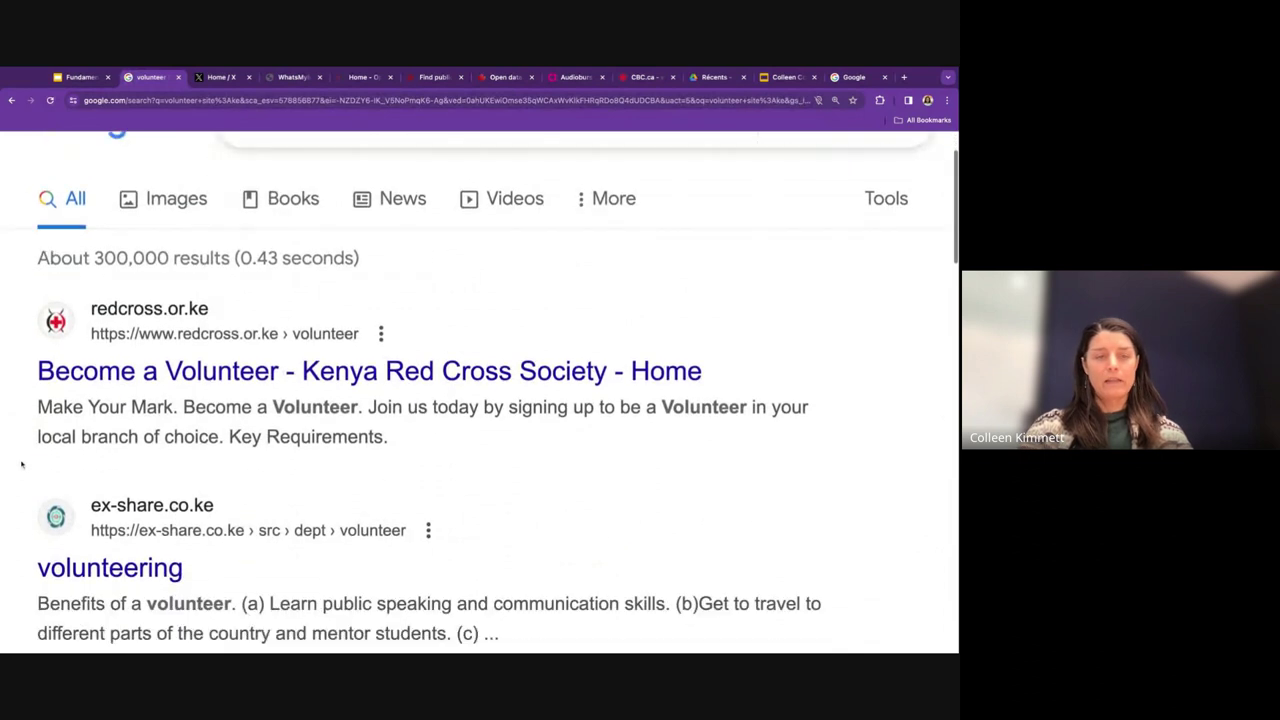
scroll(21, 464, "down", 3)
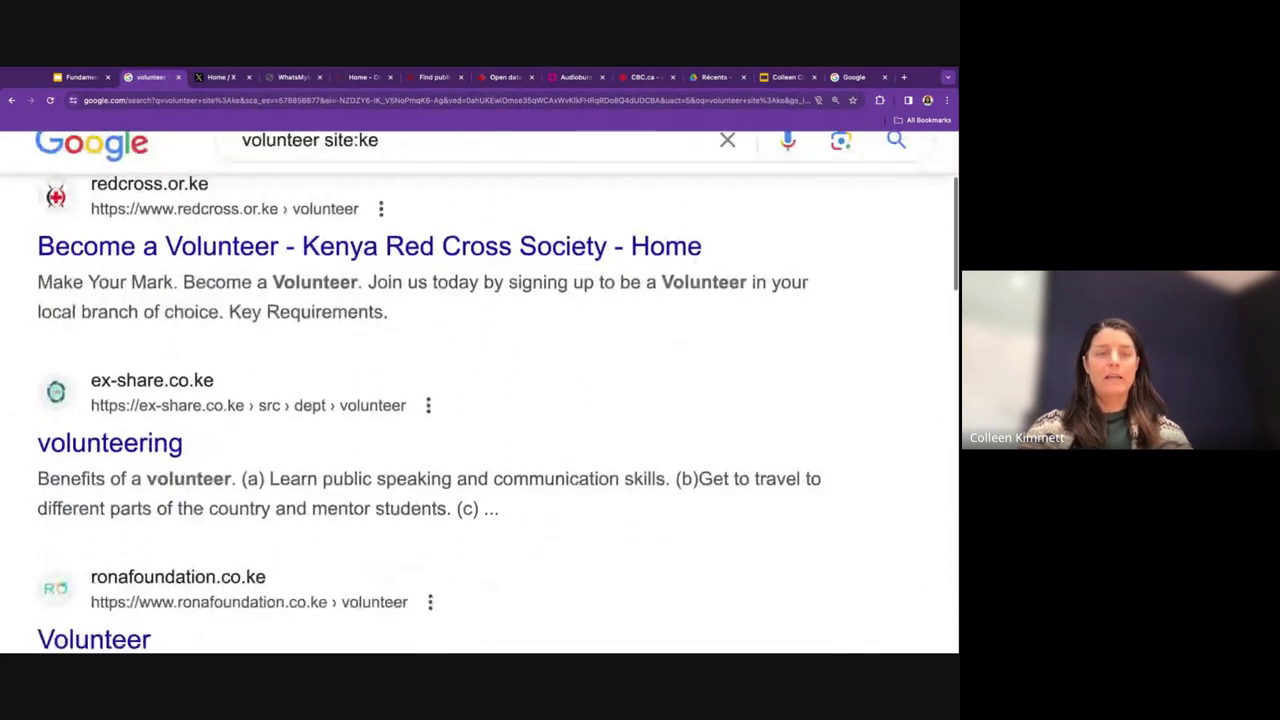
scroll(26, 548, "down", 4)
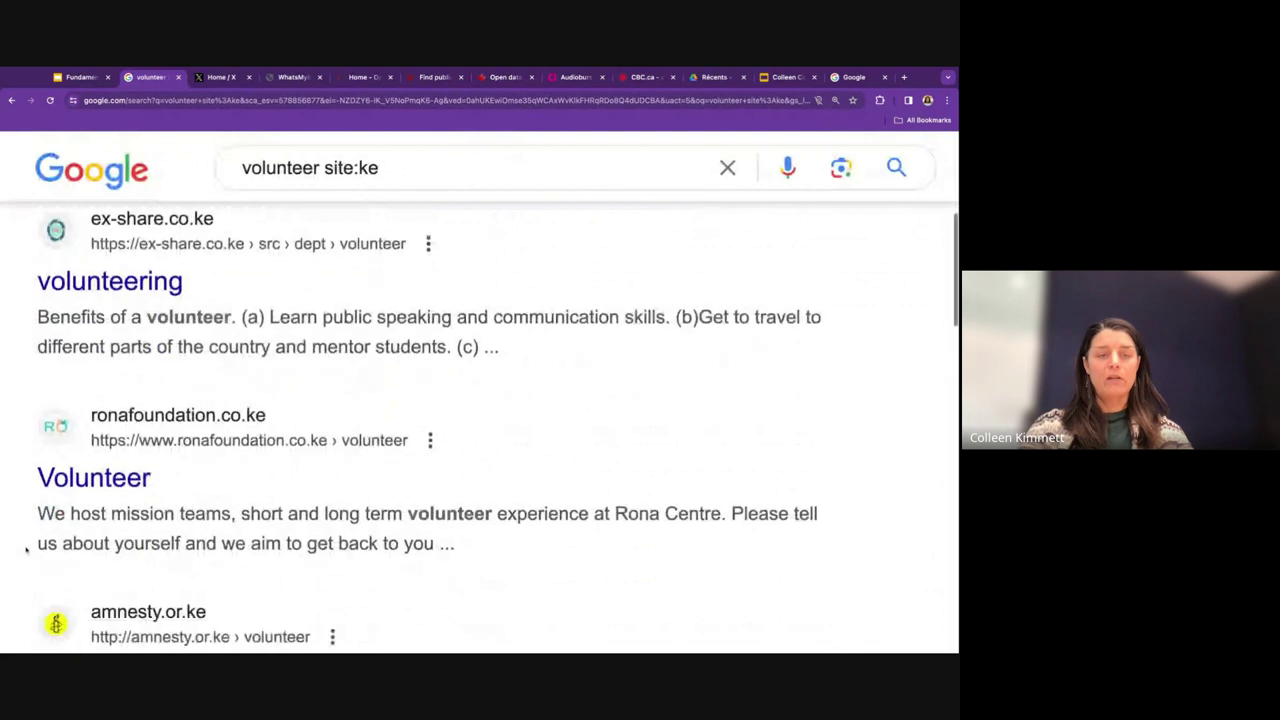
scroll(26, 548, "down", 2)
scroll(26, 550, "up", 6)
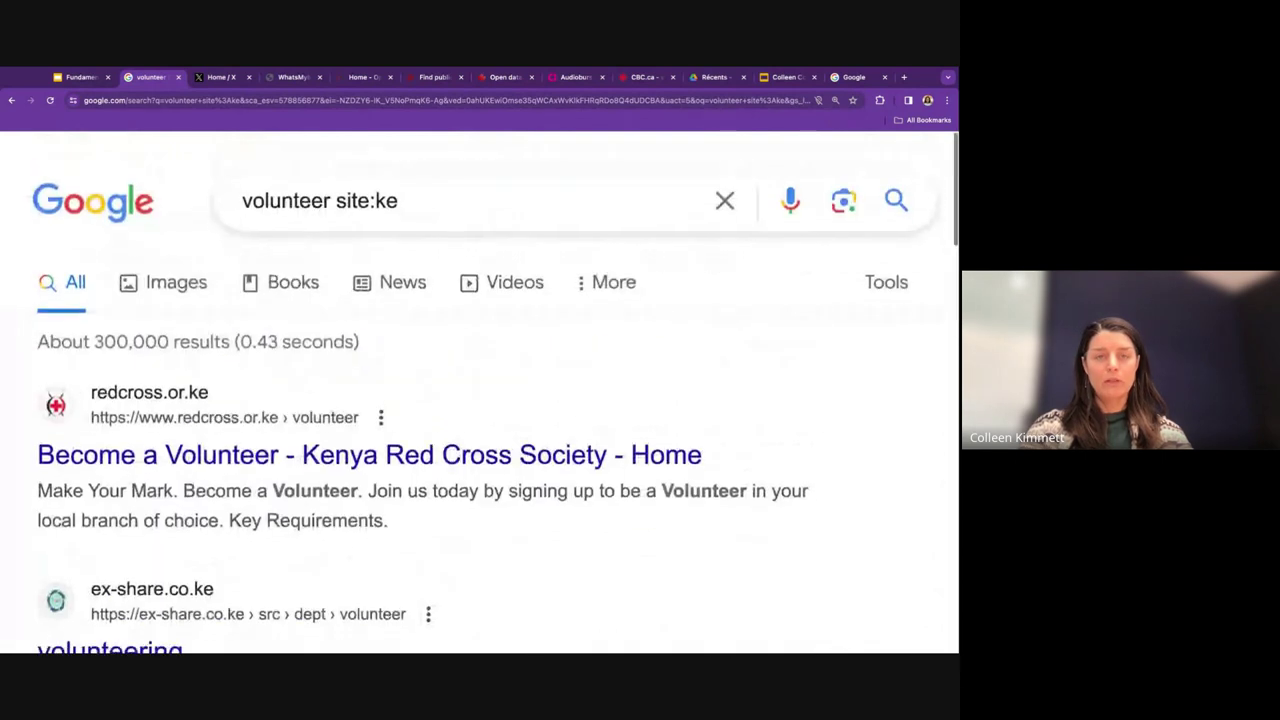
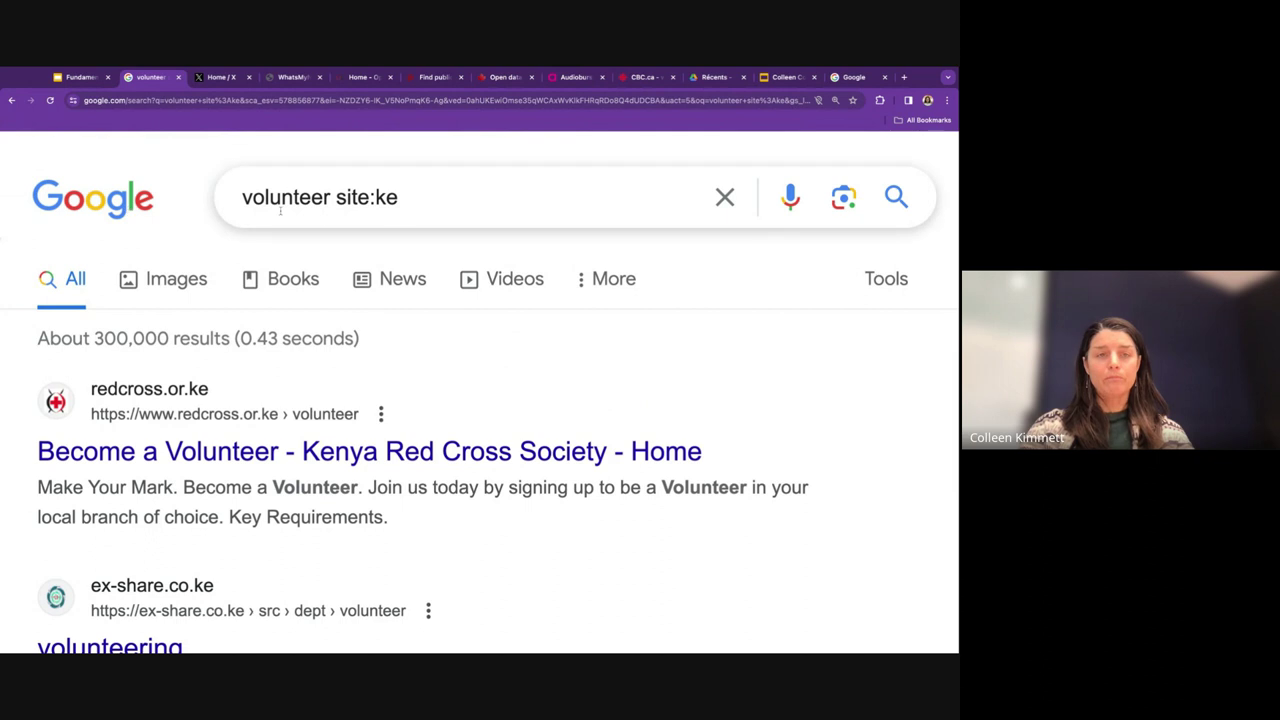
Open a new blank tab beside the 'volunteer site:ke' Google results
left_click(904, 77)
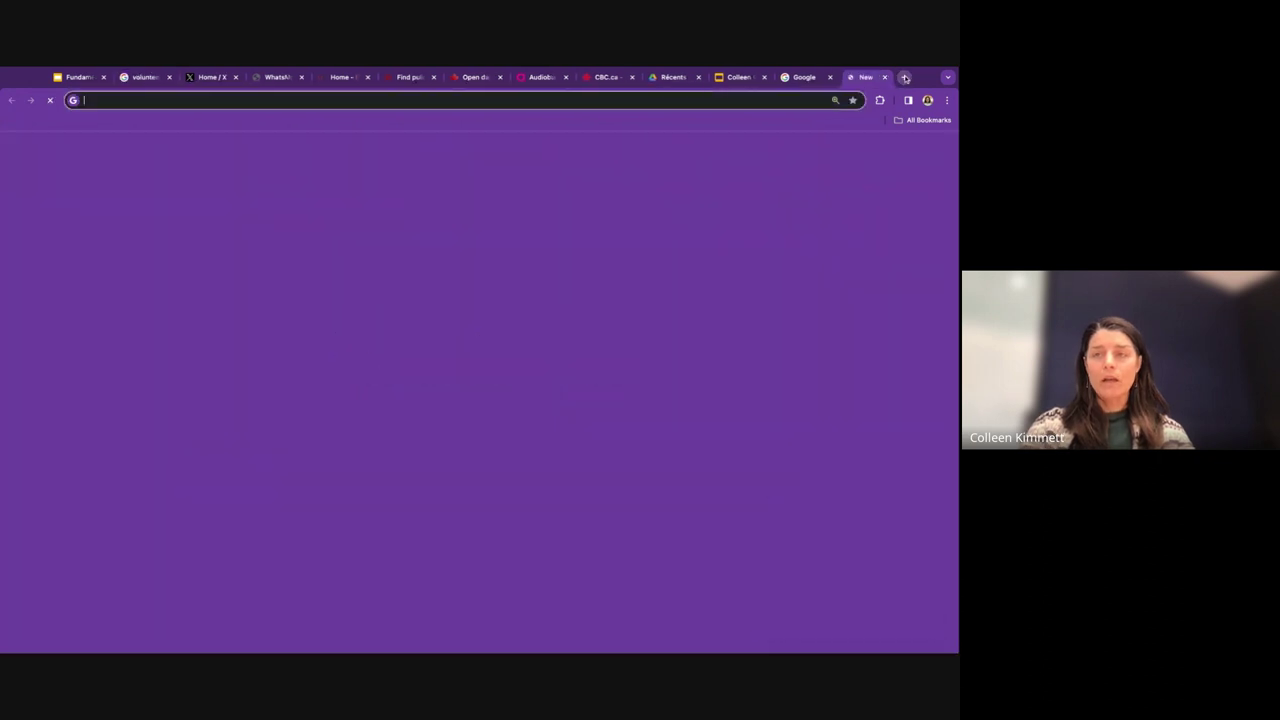
Google 'northwest company' in the new tab and open The North West Company home page
left_click_drag(713, 77, 210, 77)
left_click(272, 472)
type("nor")
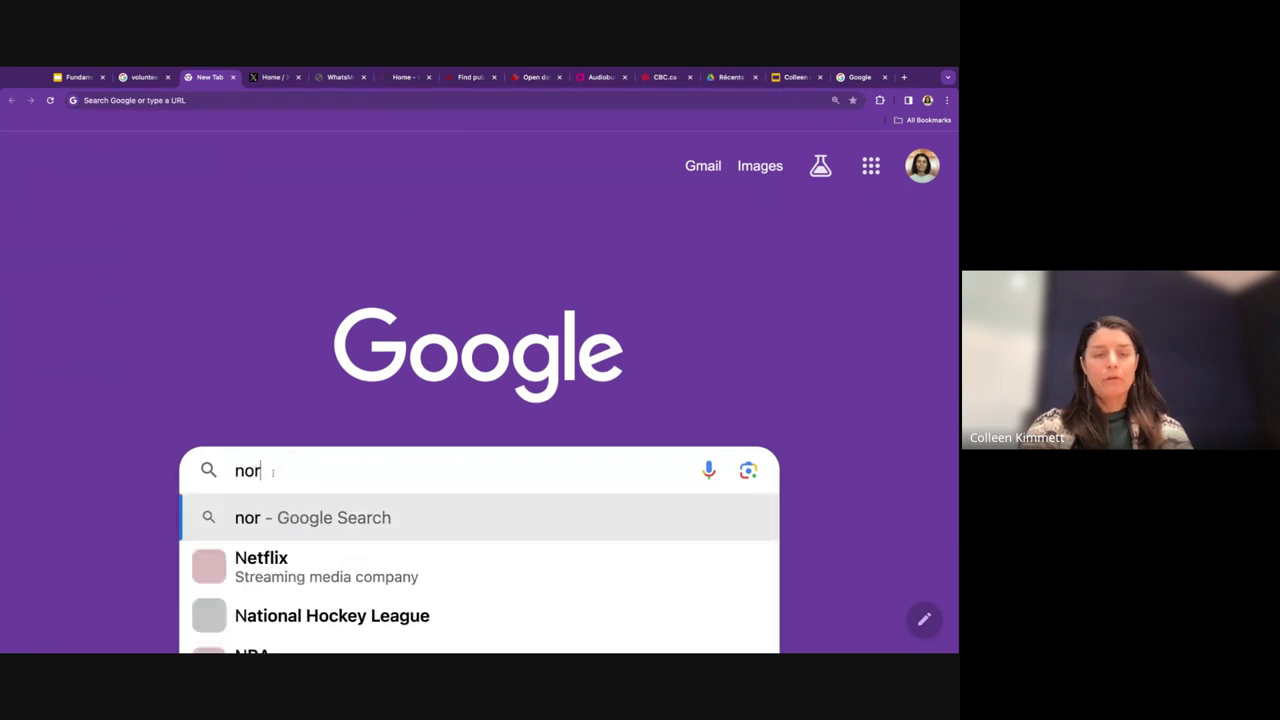
type("thwest company")
key("Return")
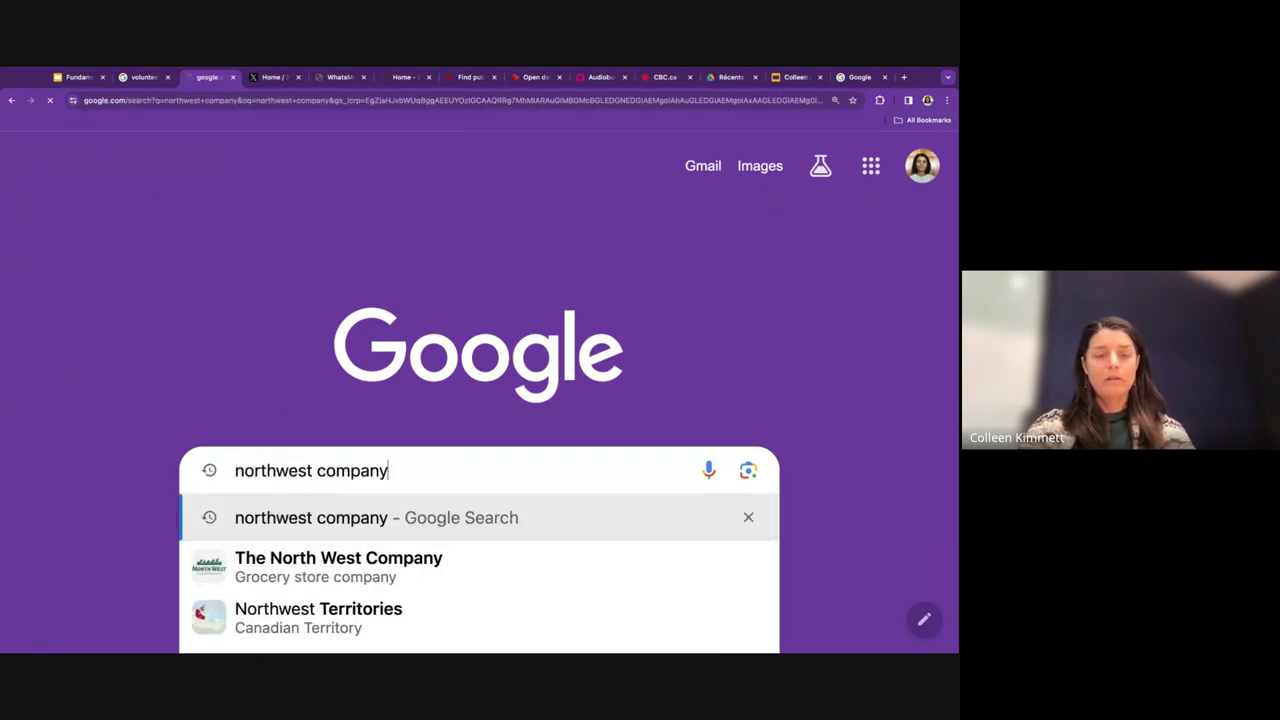
left_click(140, 533)
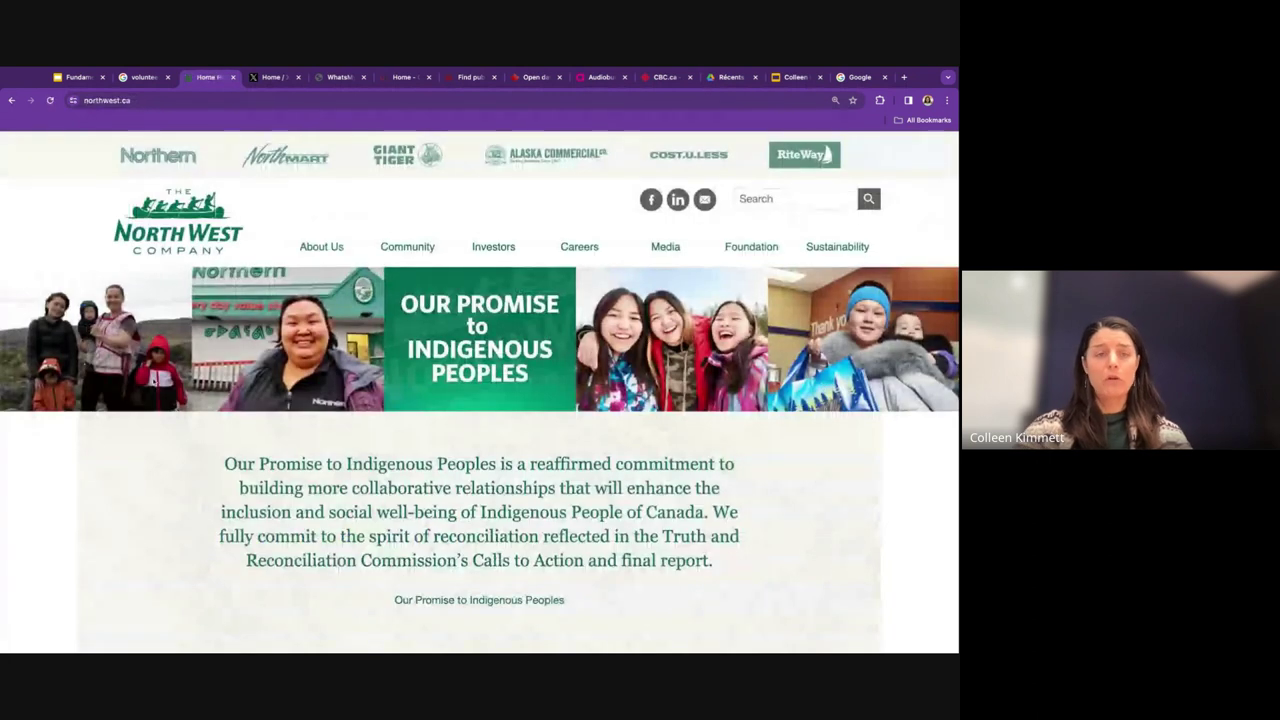
Search the North West Company site for 'climate change'
left_click(788, 196)
type("climate chan")
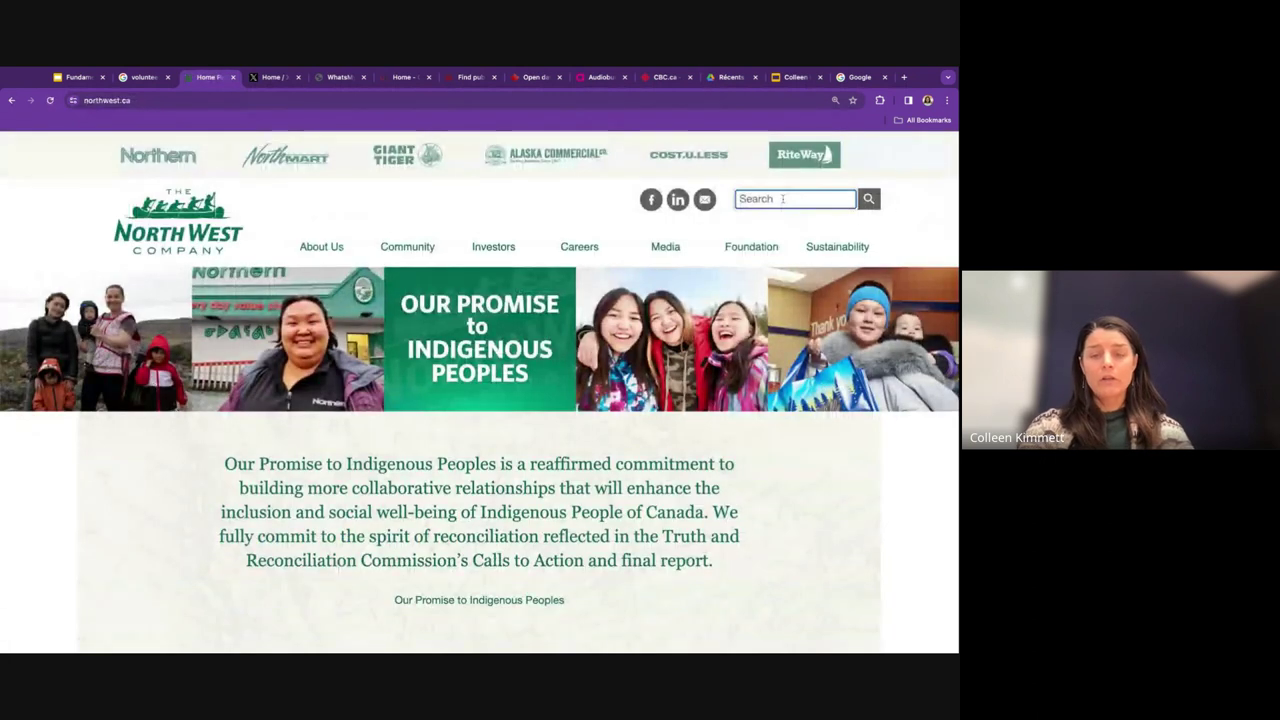
type("ge")
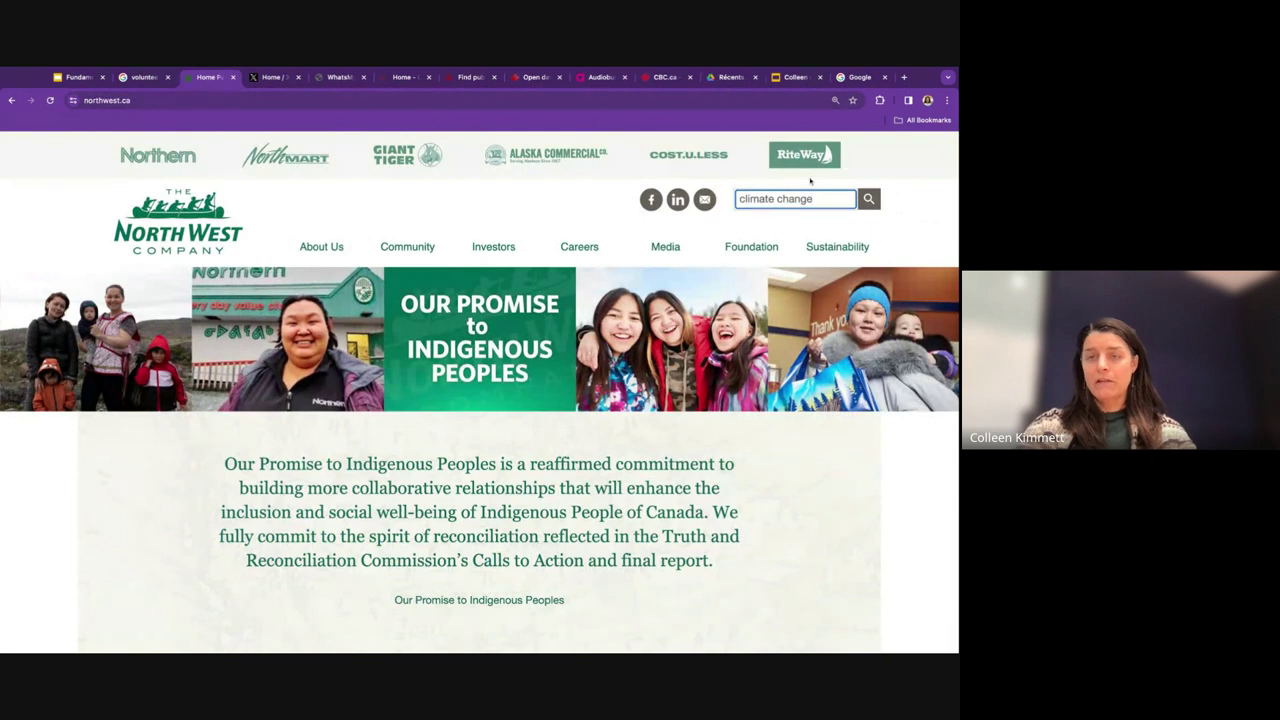
triple_click(826, 196)
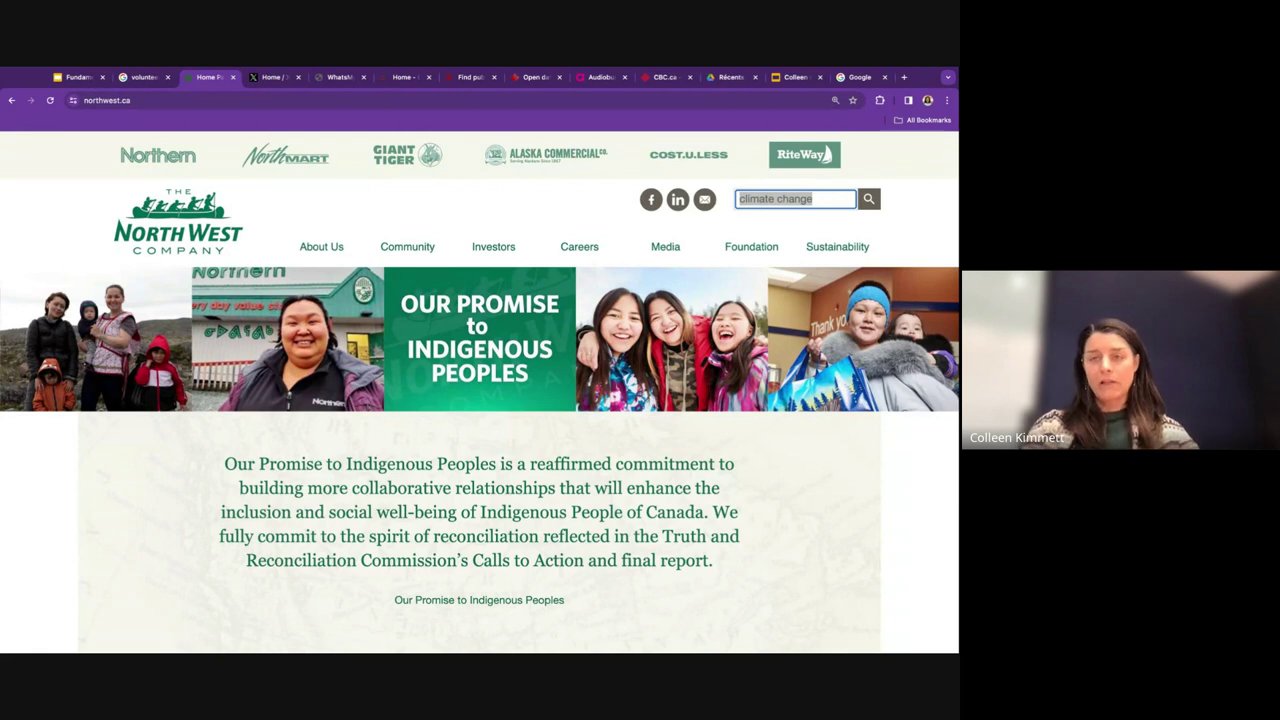
key("Return")
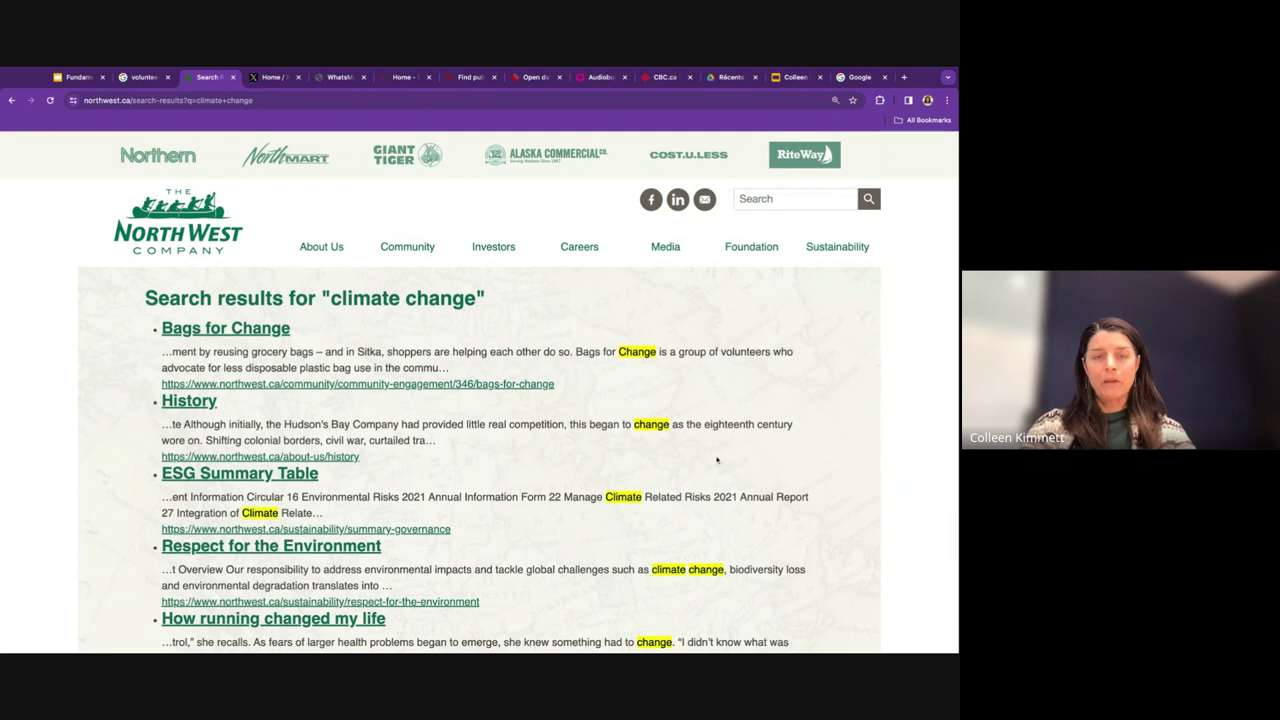
Jump to the last page (page 5) of the site's climate change results via 'Last >>'
scroll(690, 410, "down", 1)
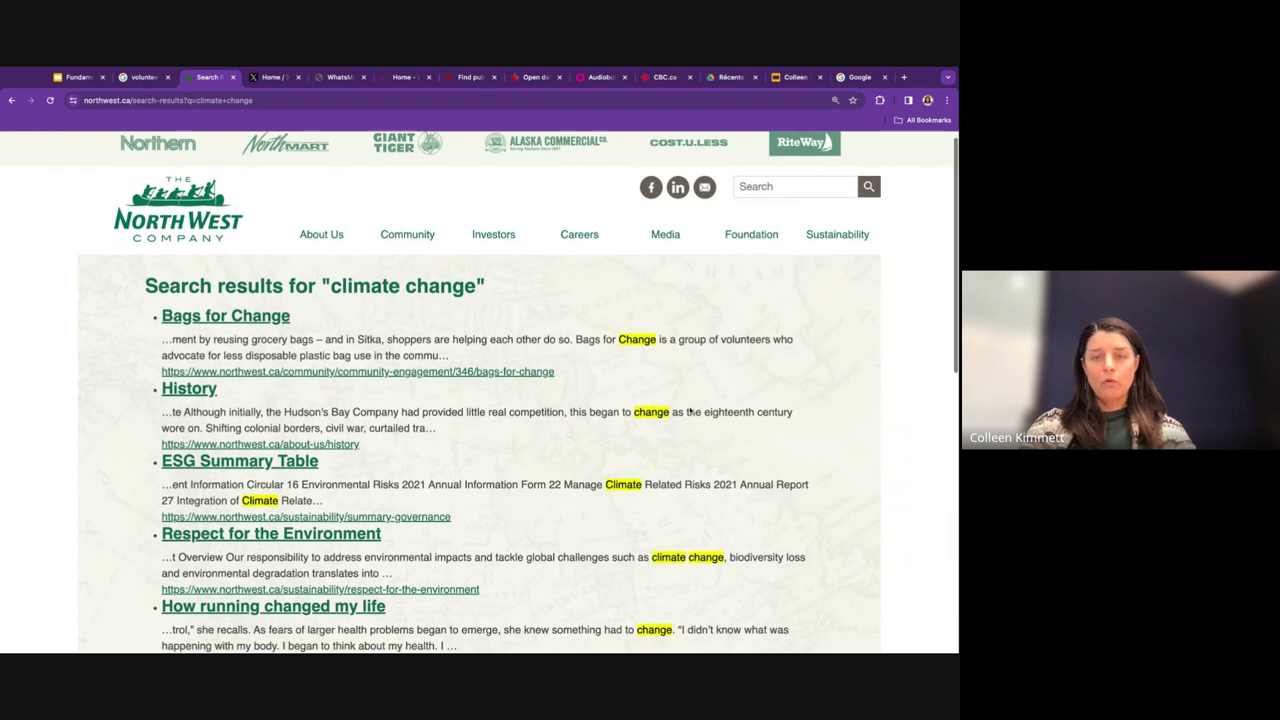
scroll(690, 410, "down", 3)
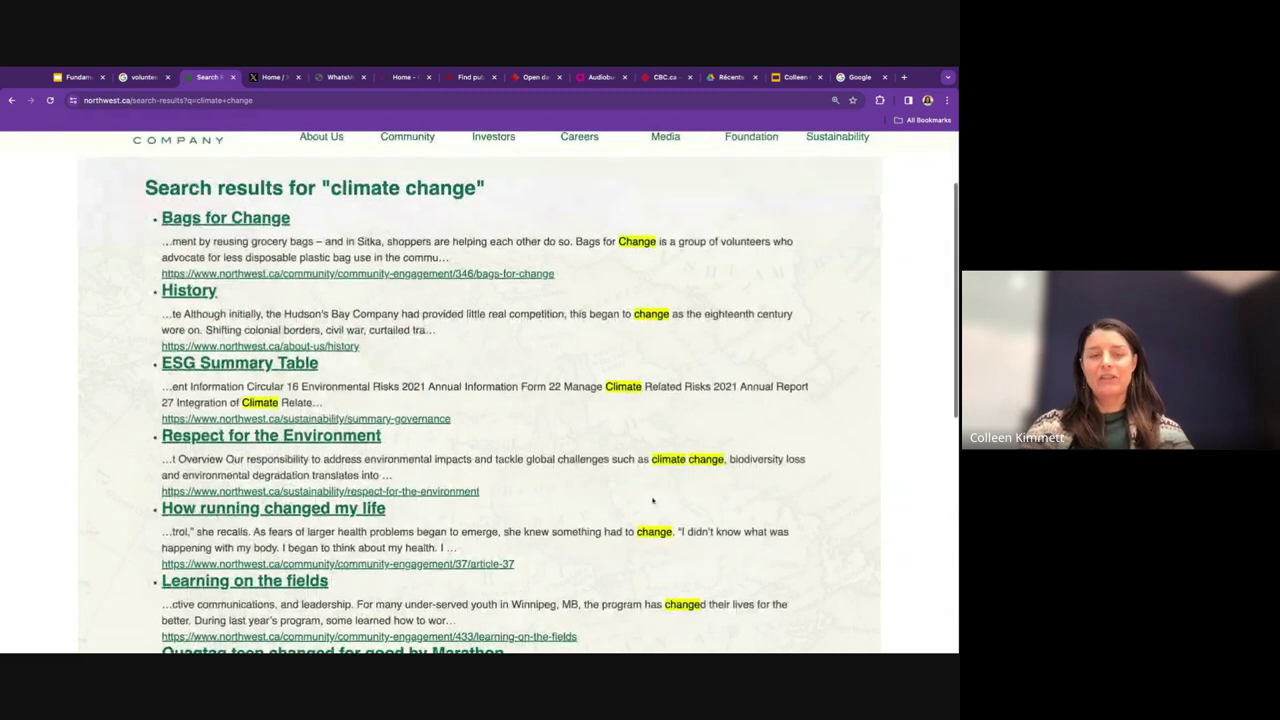
scroll(652, 500, "down", 1)
scroll(652, 500, "down", 5)
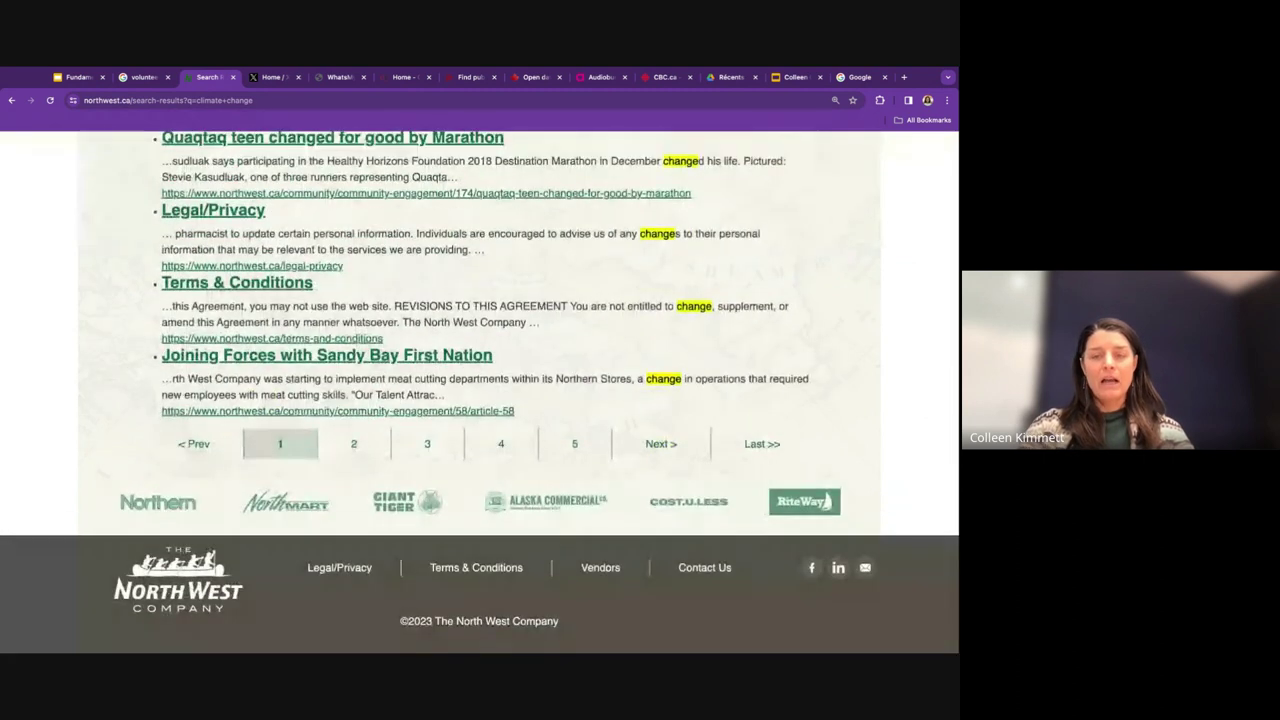
left_click(751, 443)
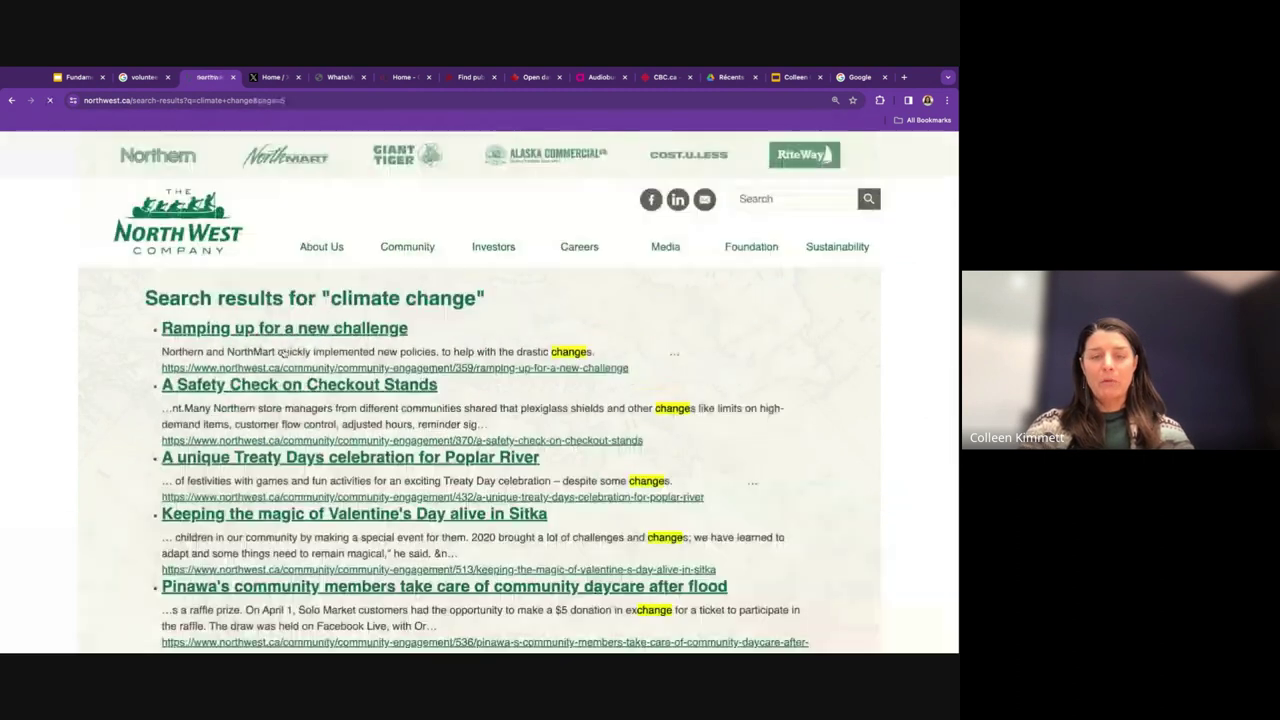
scroll(717, 430, "down", 5)
scroll(503, 412, "up", 5)
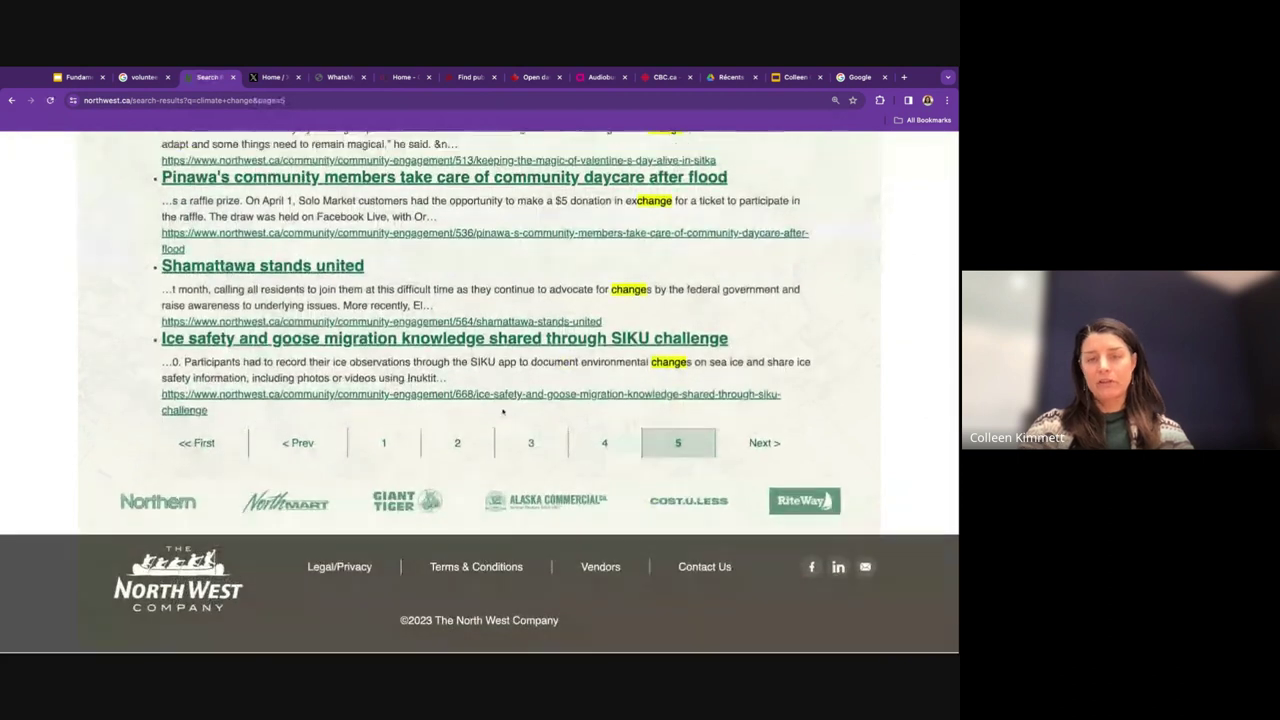
scroll(503, 412, "down", 2)
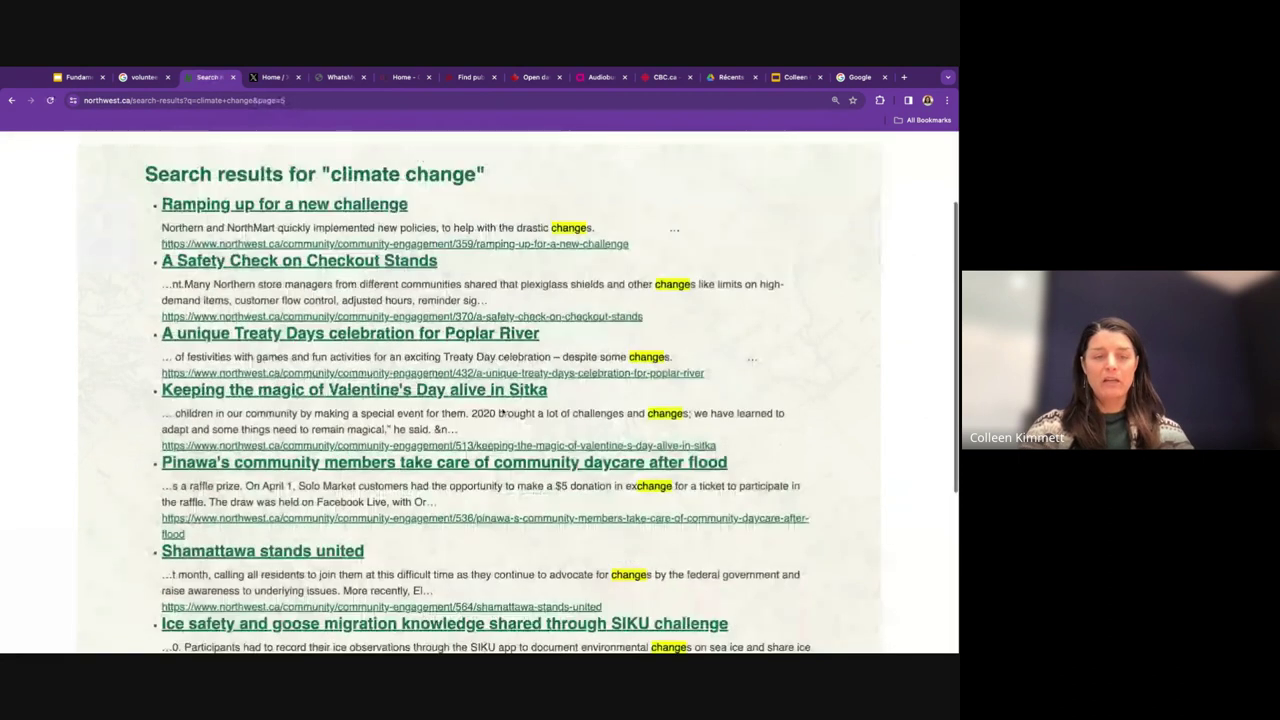
scroll(245, 382, "down", 3)
scroll(225, 422, "up", 5)
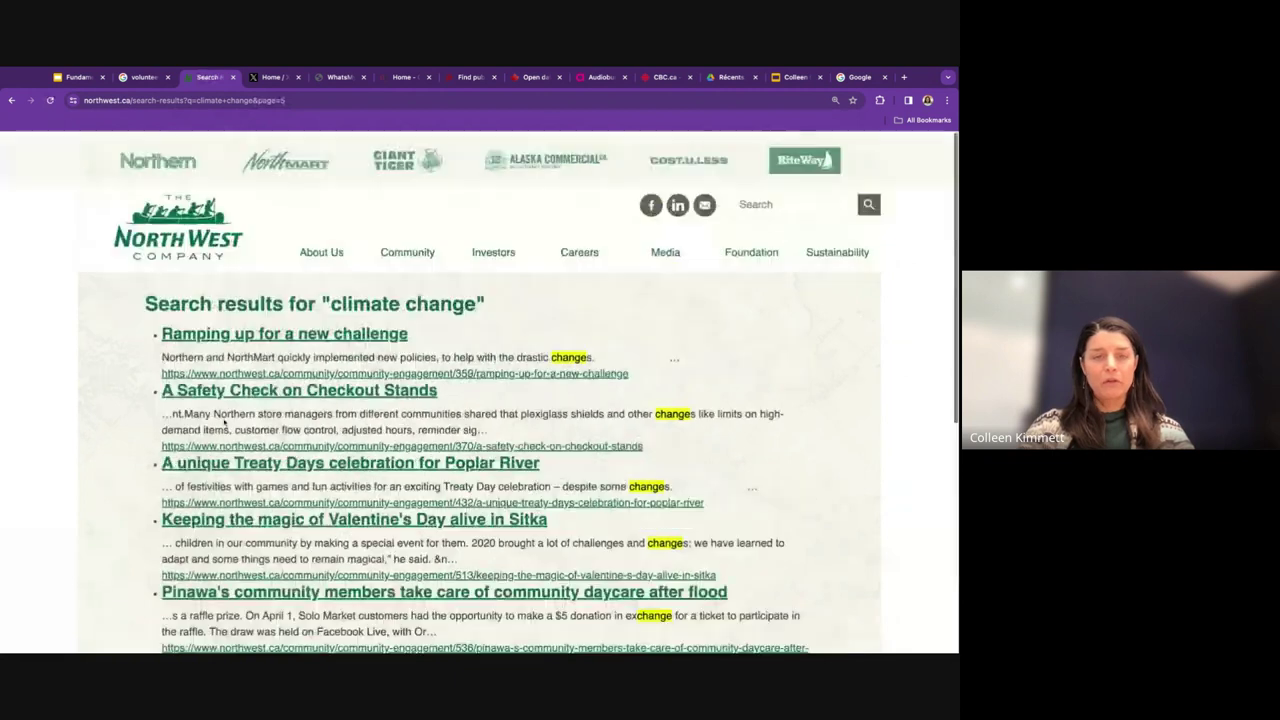
key("ctrl+shift+Tab")
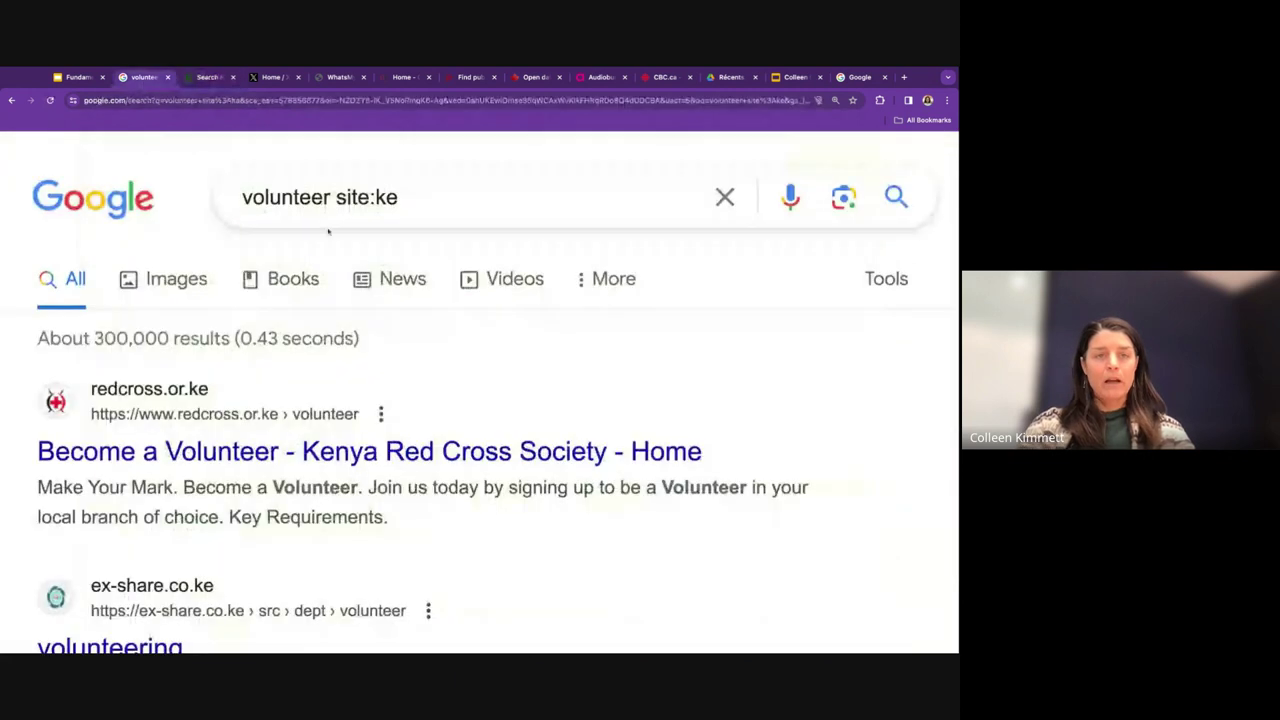
key("ctrl+Tab")
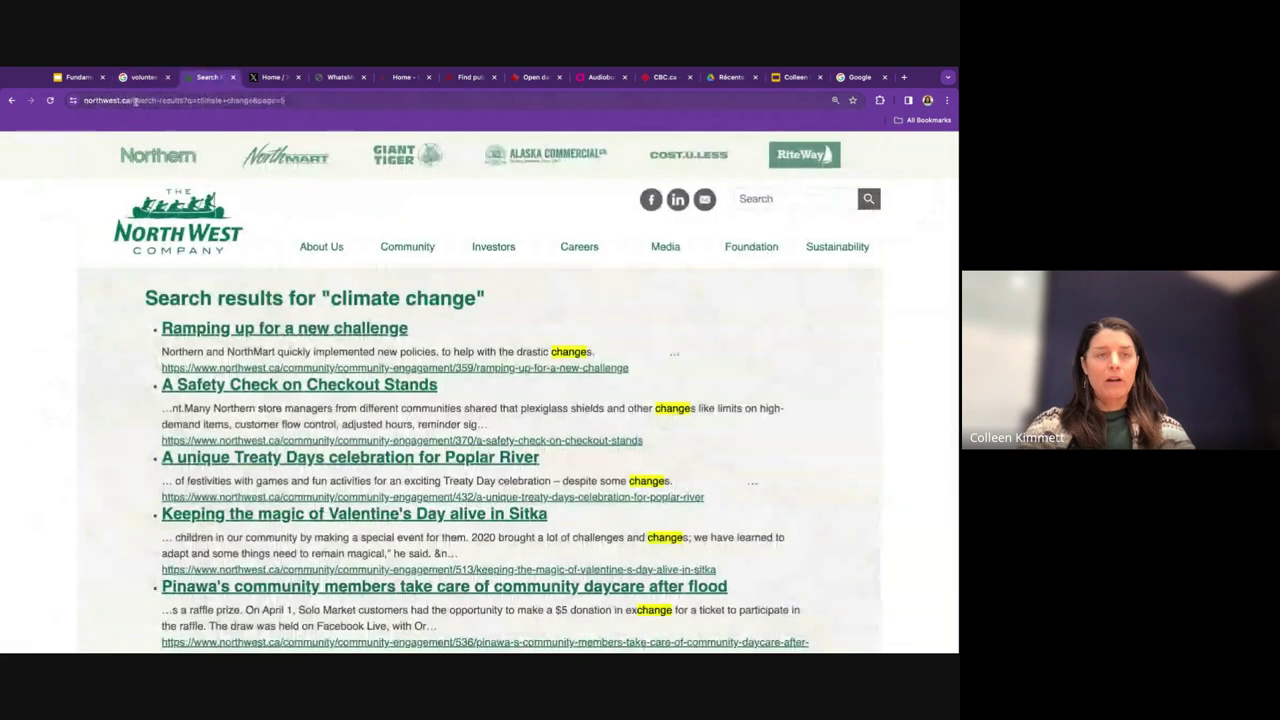
left_click_drag(128, 100, 84, 100)
key("ctrl+c")
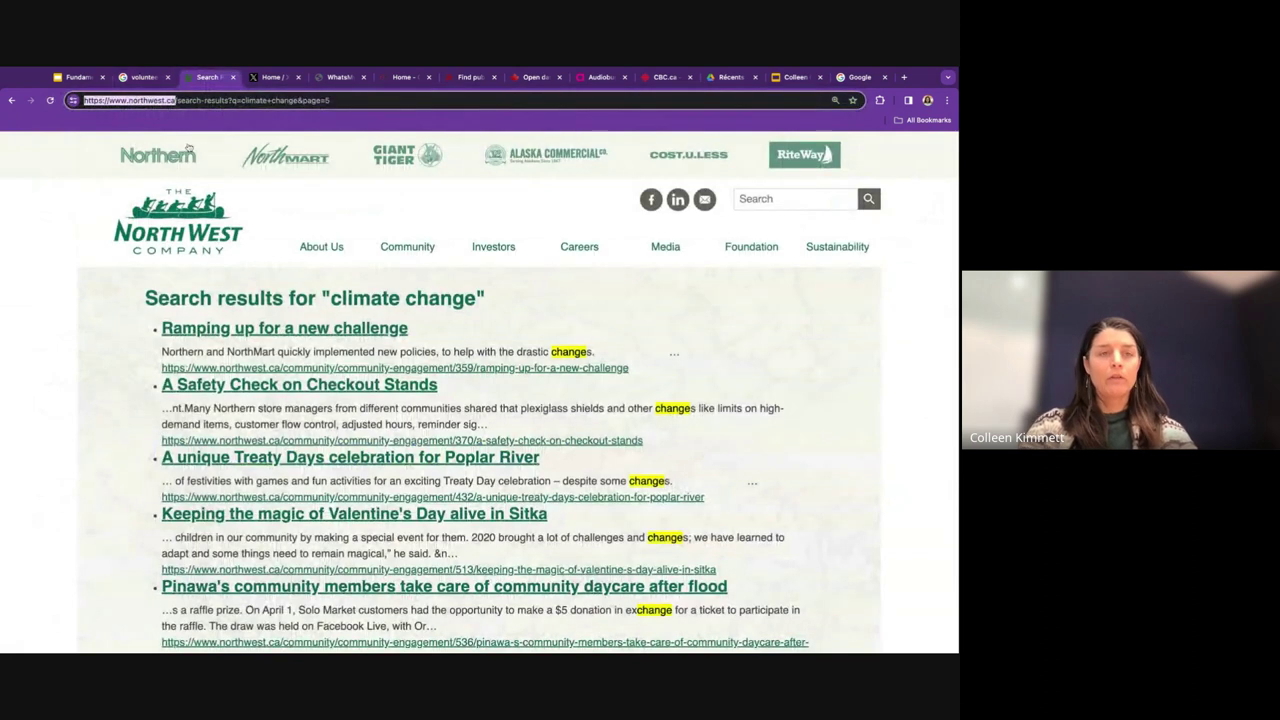
left_click(145, 77)
Replace the Google query with "climate change" site: followed by the pasted North West address
triple_click(416, 205)
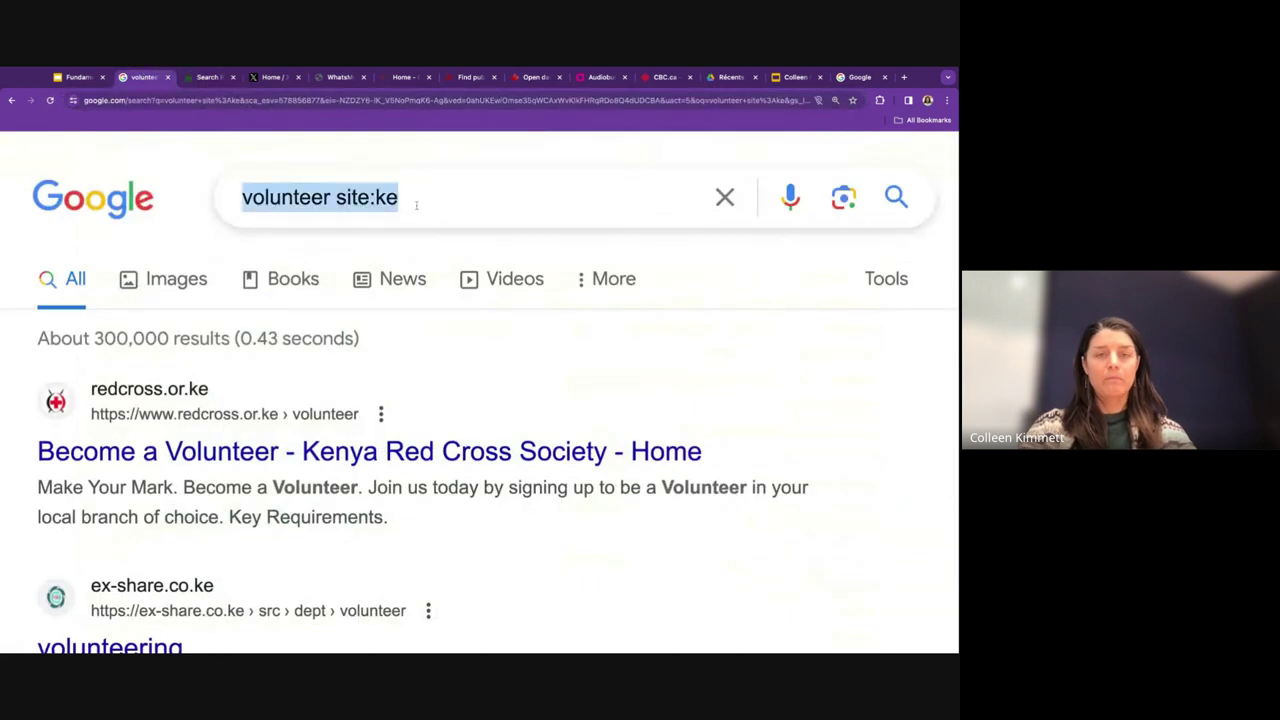
type("\"climate ")
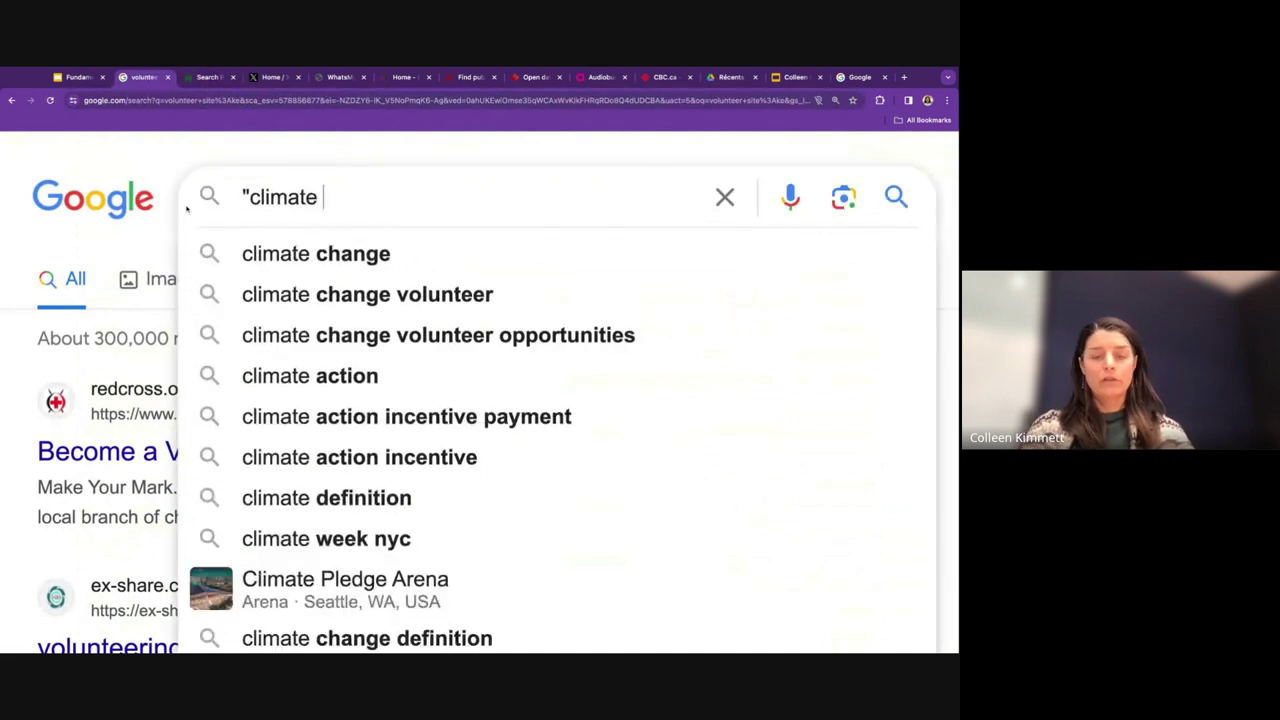
type("change\" site:")
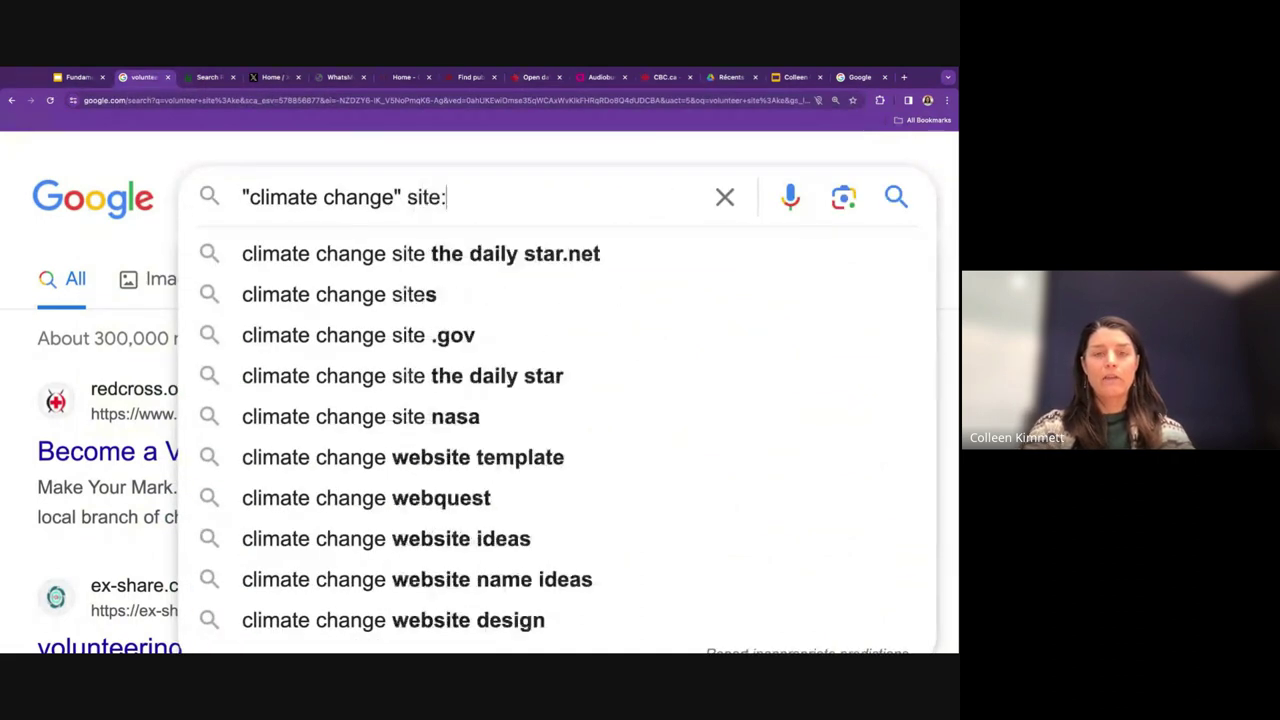
key("ctrl+v")
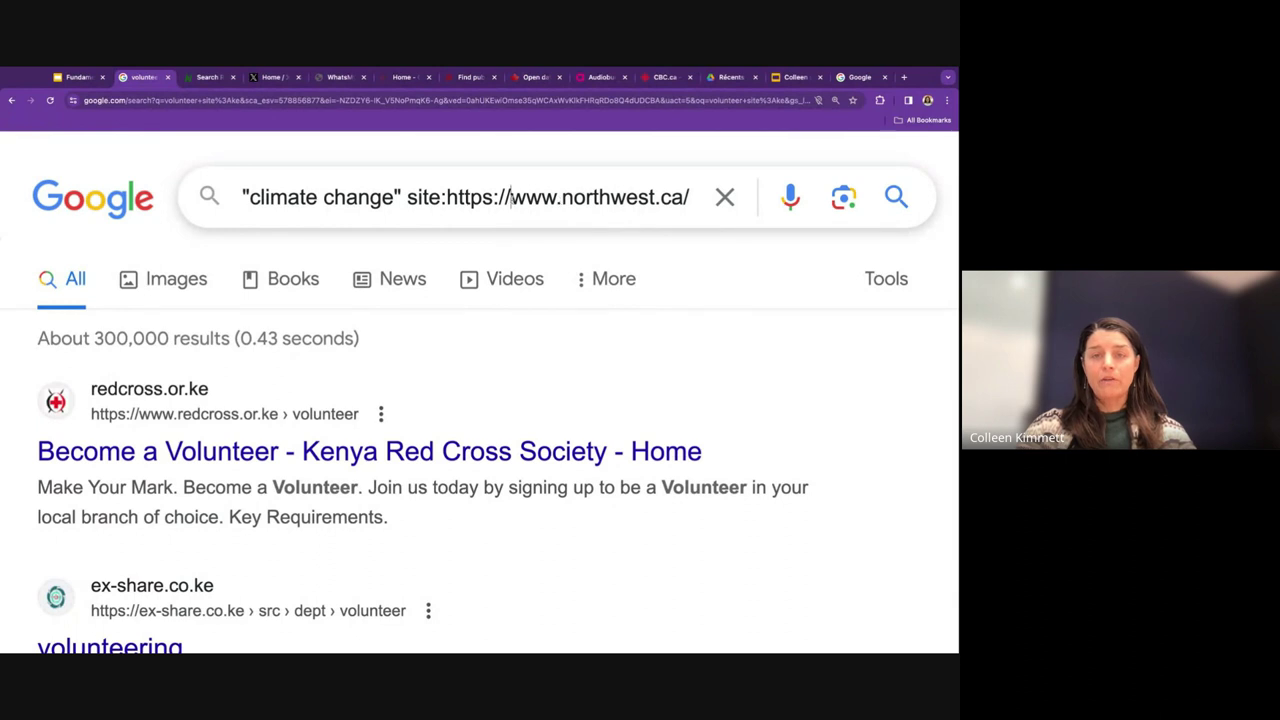
Trim the address to just northwest.ca, zoom in, and run the site-limited search
left_click_drag(512, 197, 447, 197)
left_click_drag(563, 197, 447, 197)
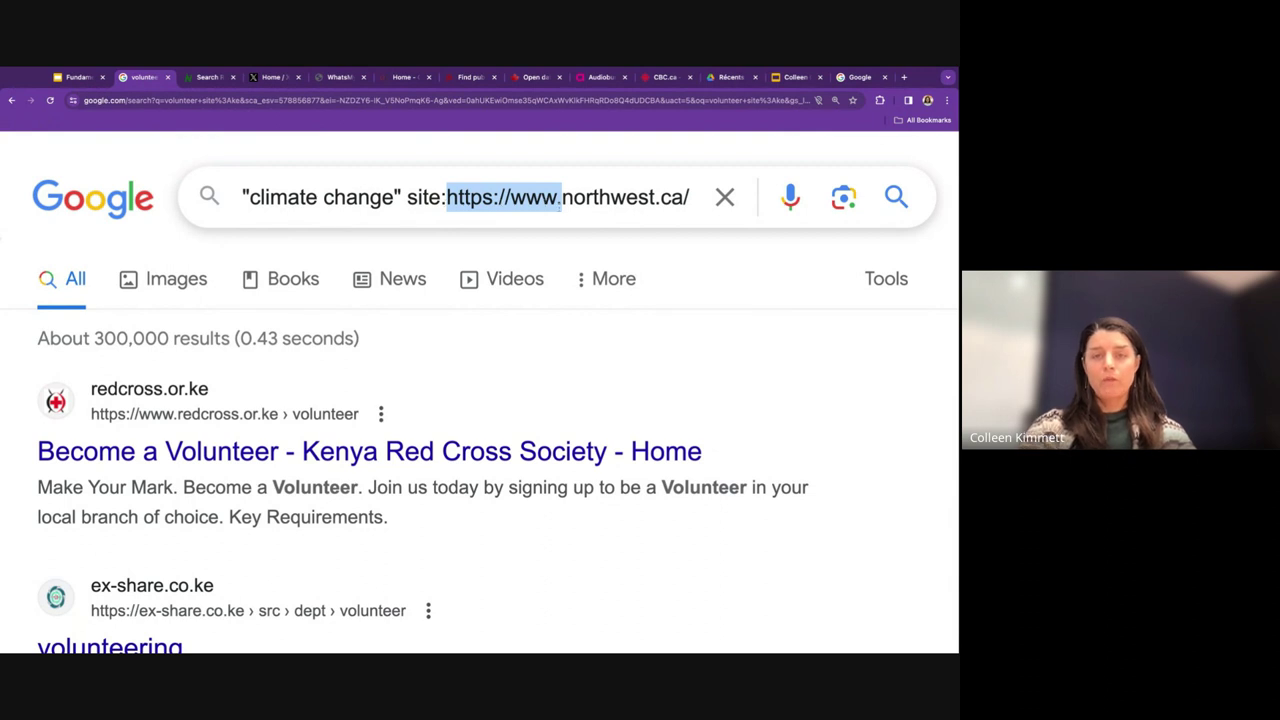
key("BackSpace")
left_click(589, 197)
key("BackSpace")
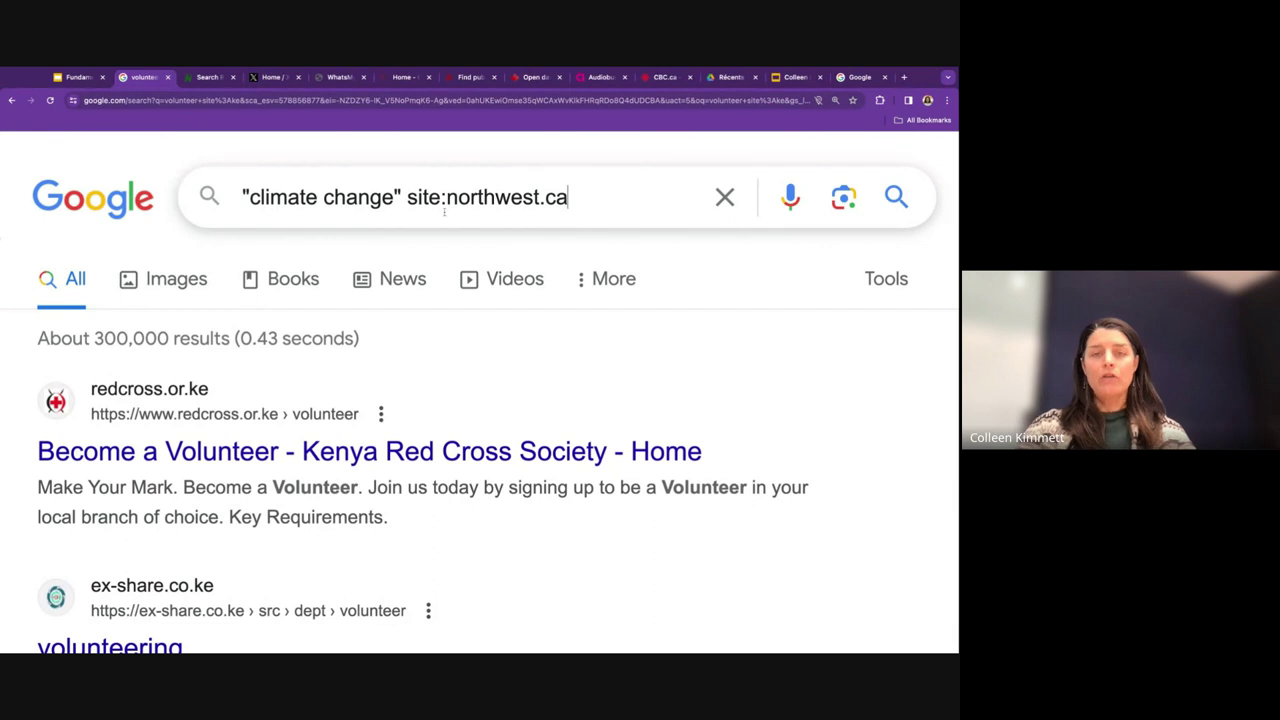
left_click_drag(419, 197, 407, 197)
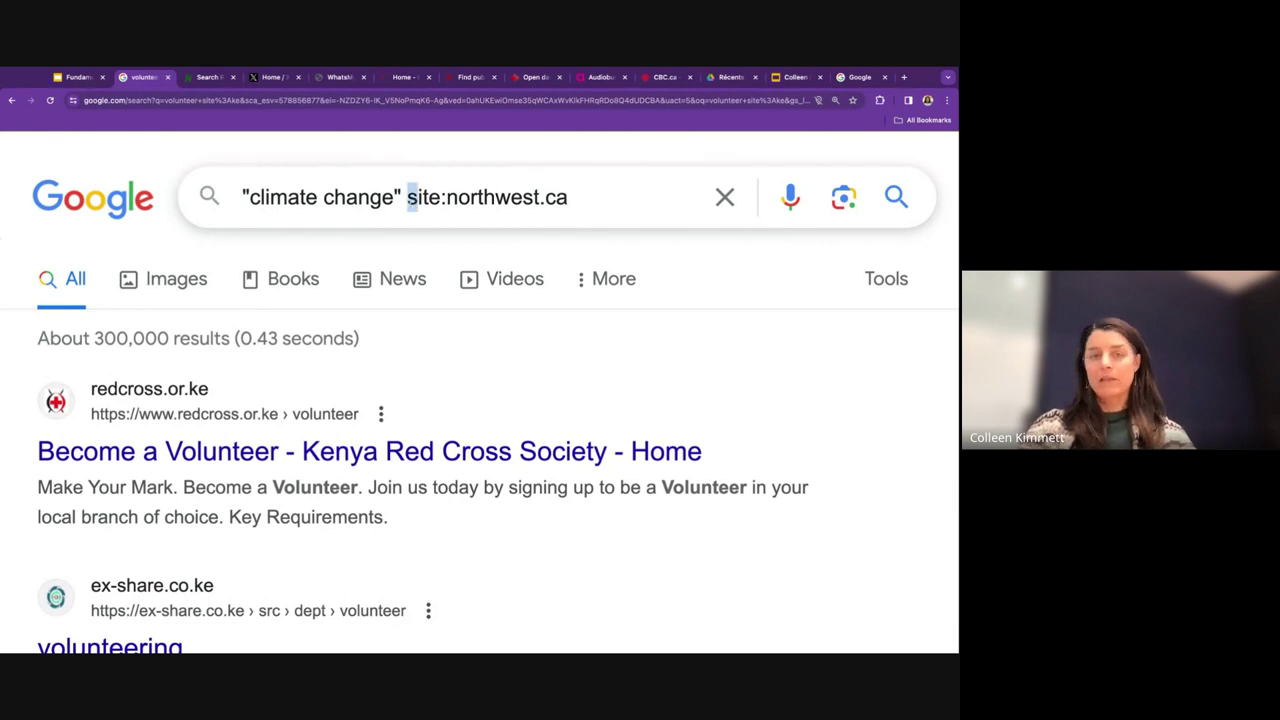
left_click(573, 197)
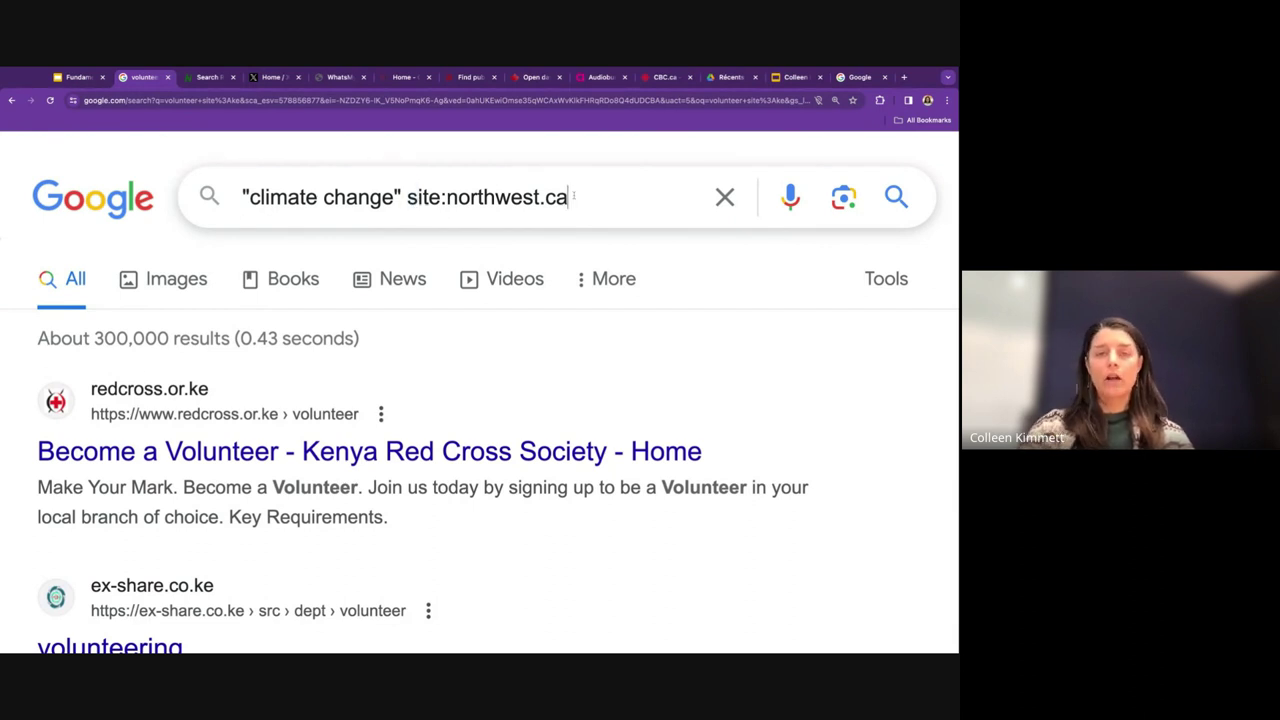
key("ctrl+plus")
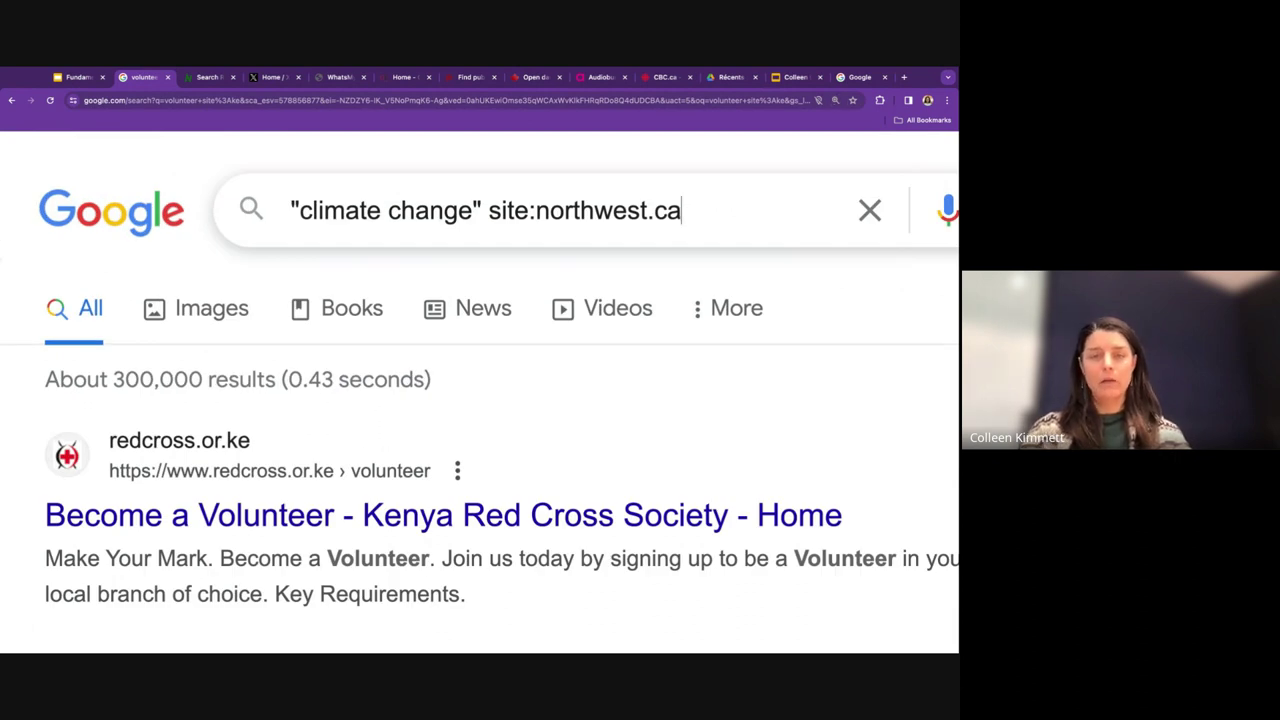
key("Return")
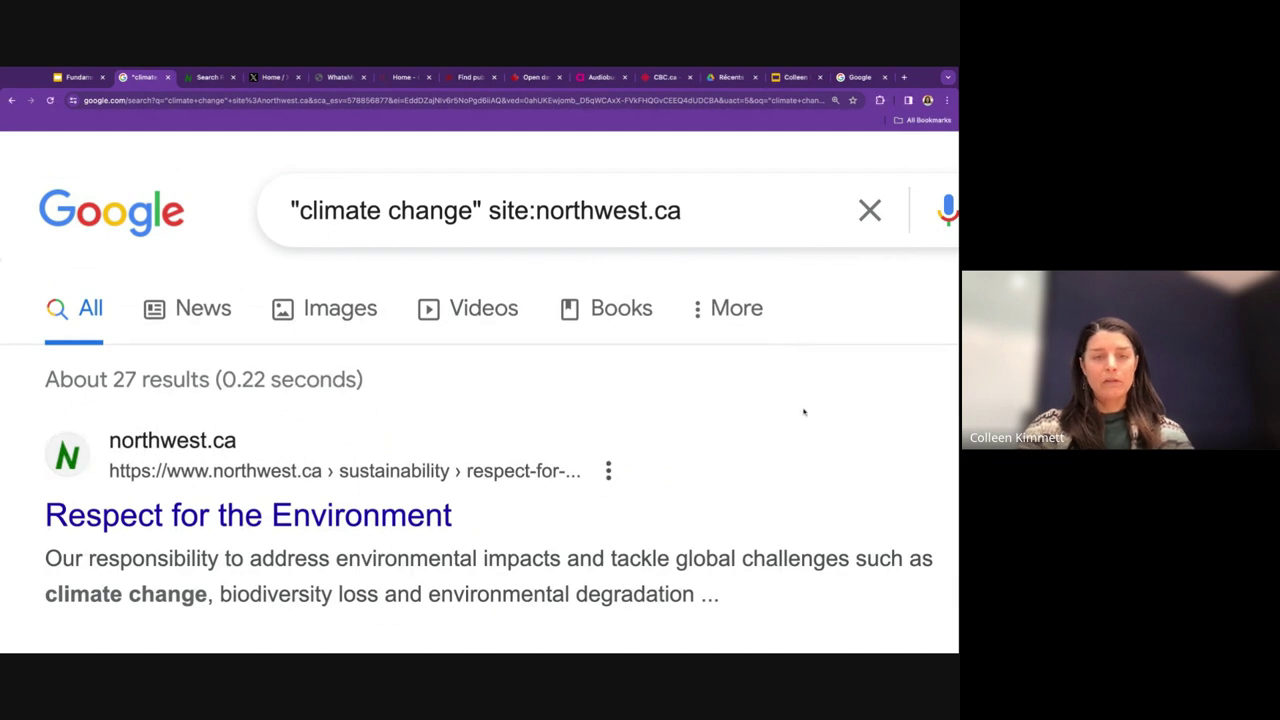
Scroll the northwest.ca results and highlight the bolded 'Climate Change' in a snippet
scroll(32, 445, "down", 3)
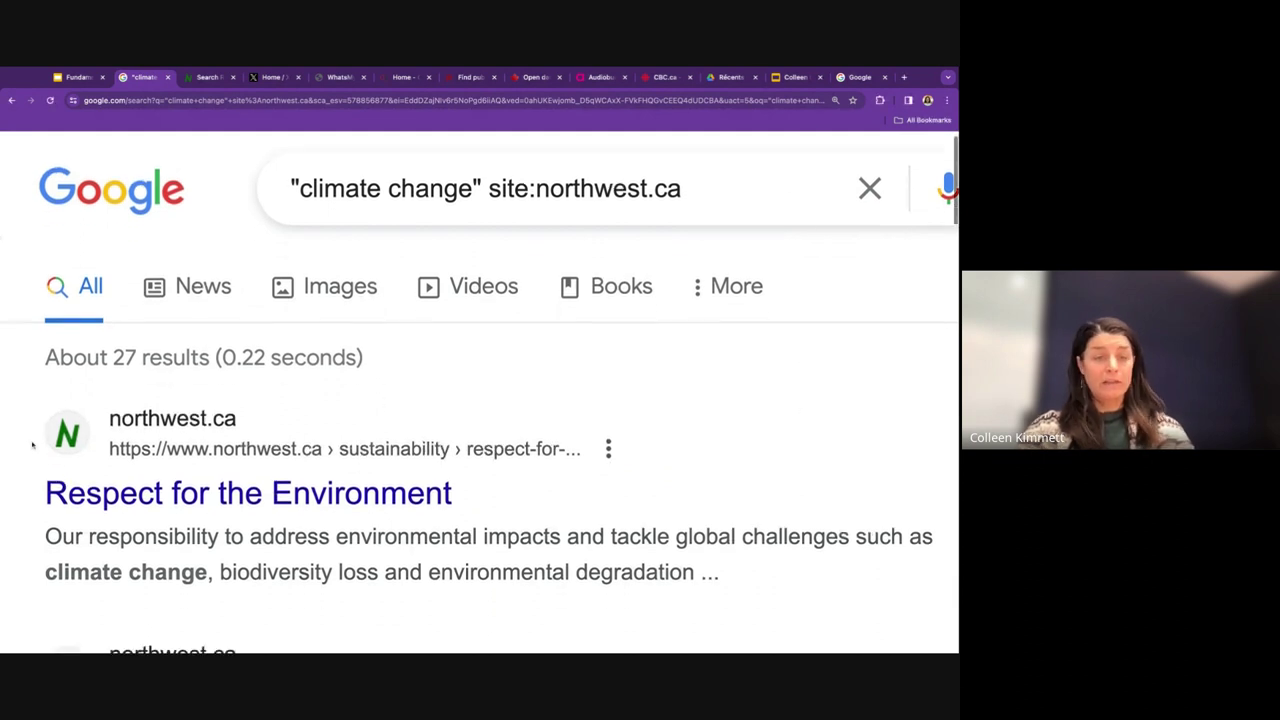
scroll(32, 445, "down", 8)
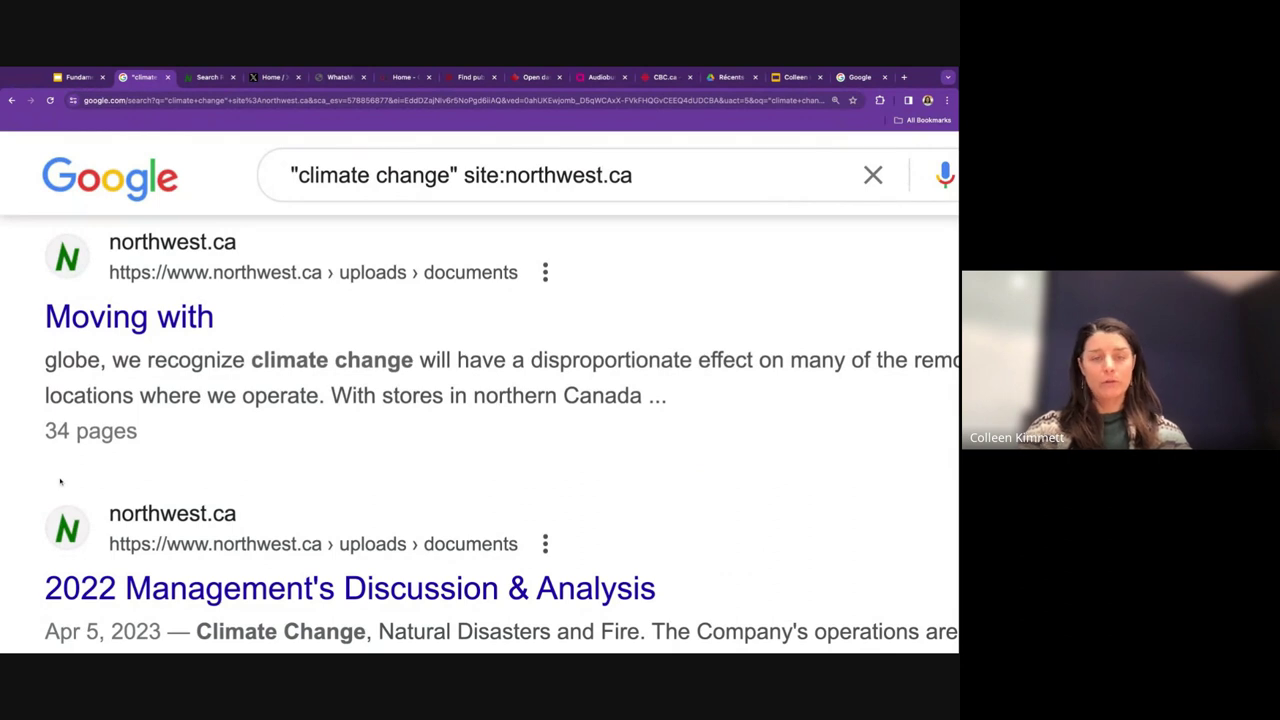
scroll(60, 482, "down", 1)
scroll(347, 444, "down", 4)
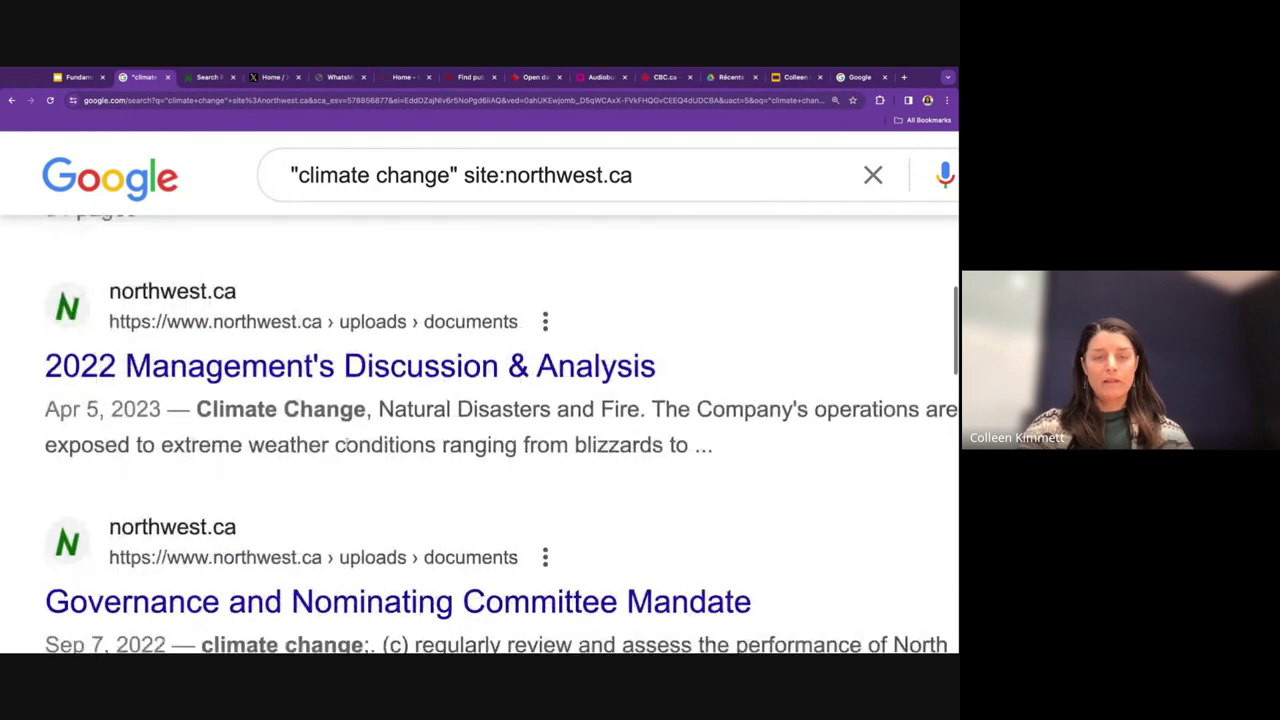
left_click_drag(366, 410, 196, 410)
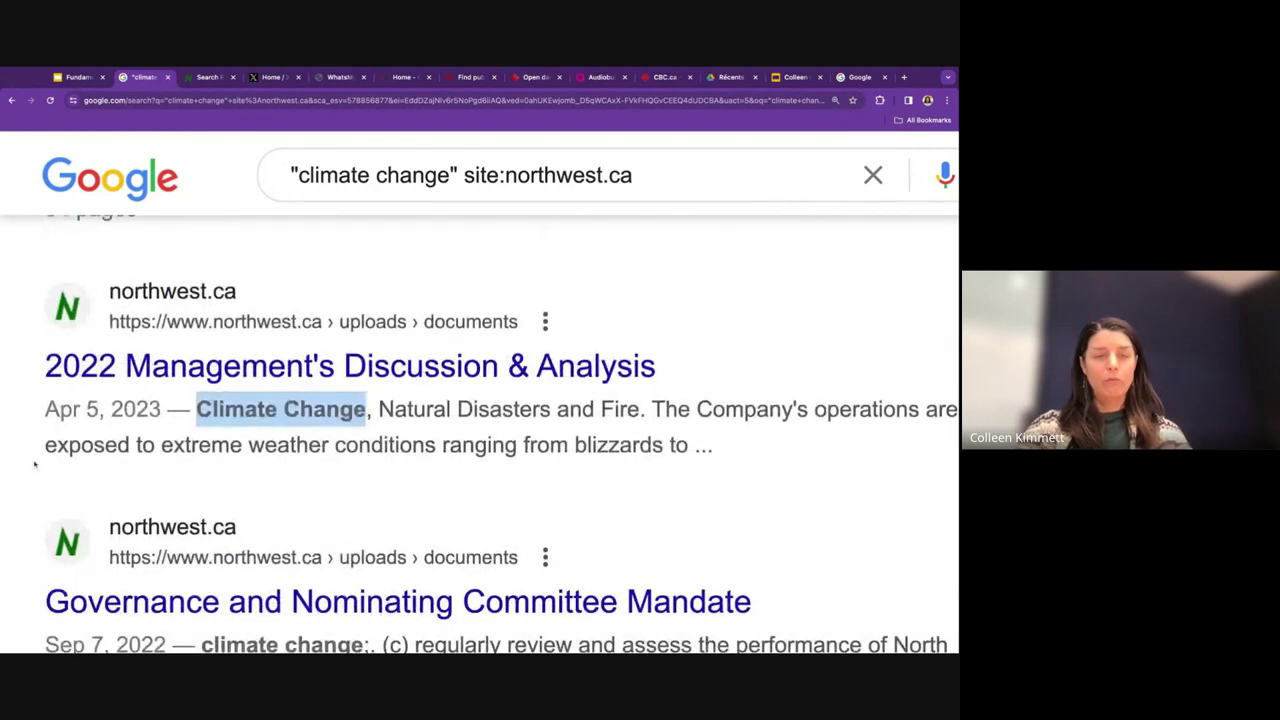
scroll(34, 463, "down", 1)
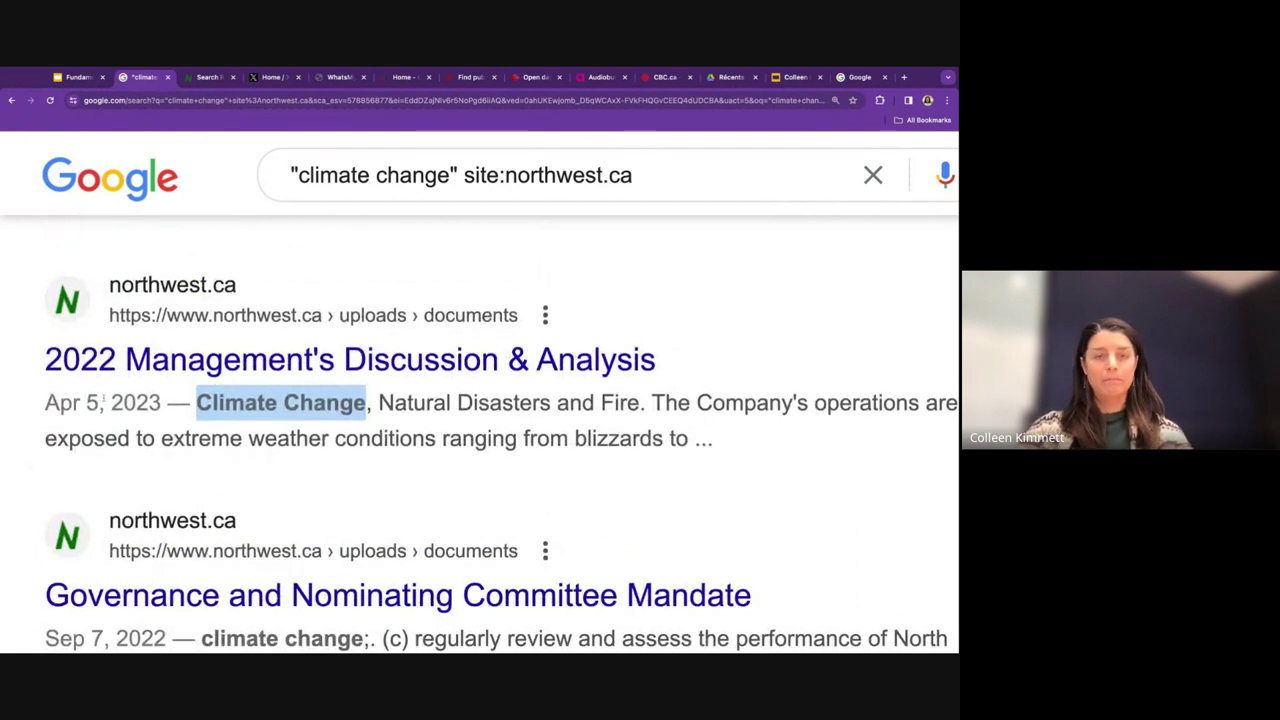
Return to the Google homepage with an empty search box
key("super+Tab")
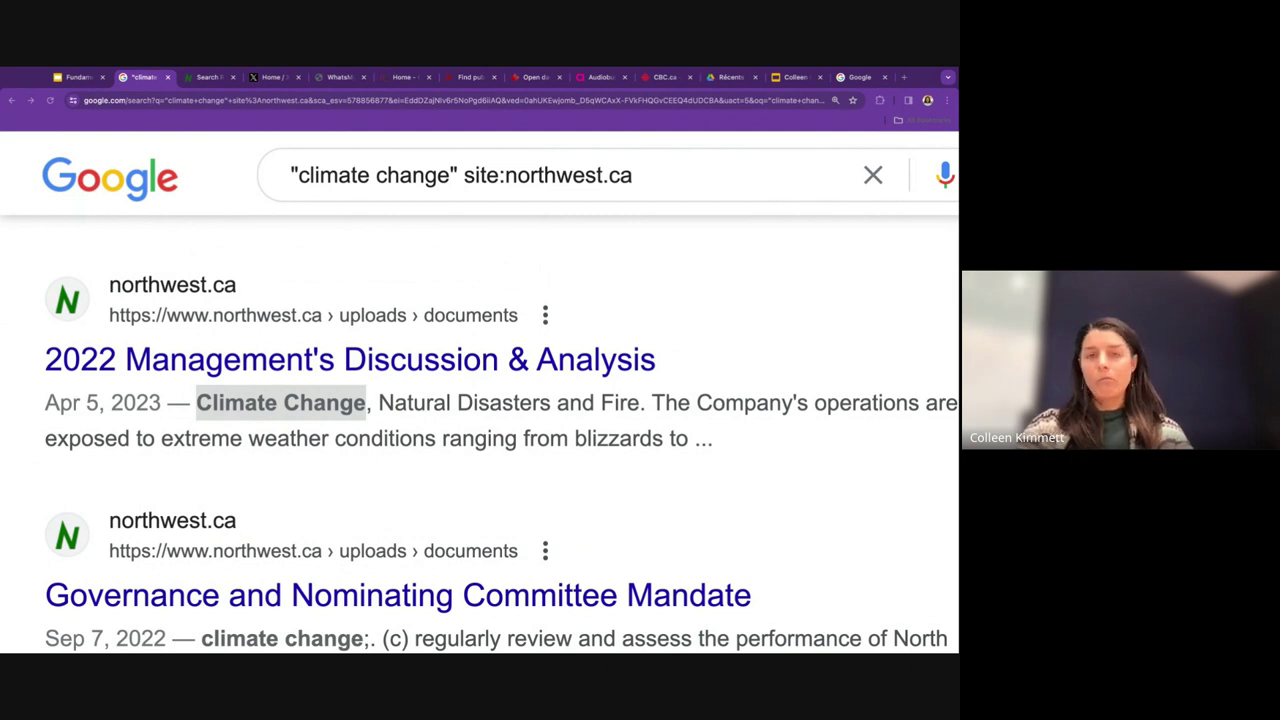
key("super+Tab")
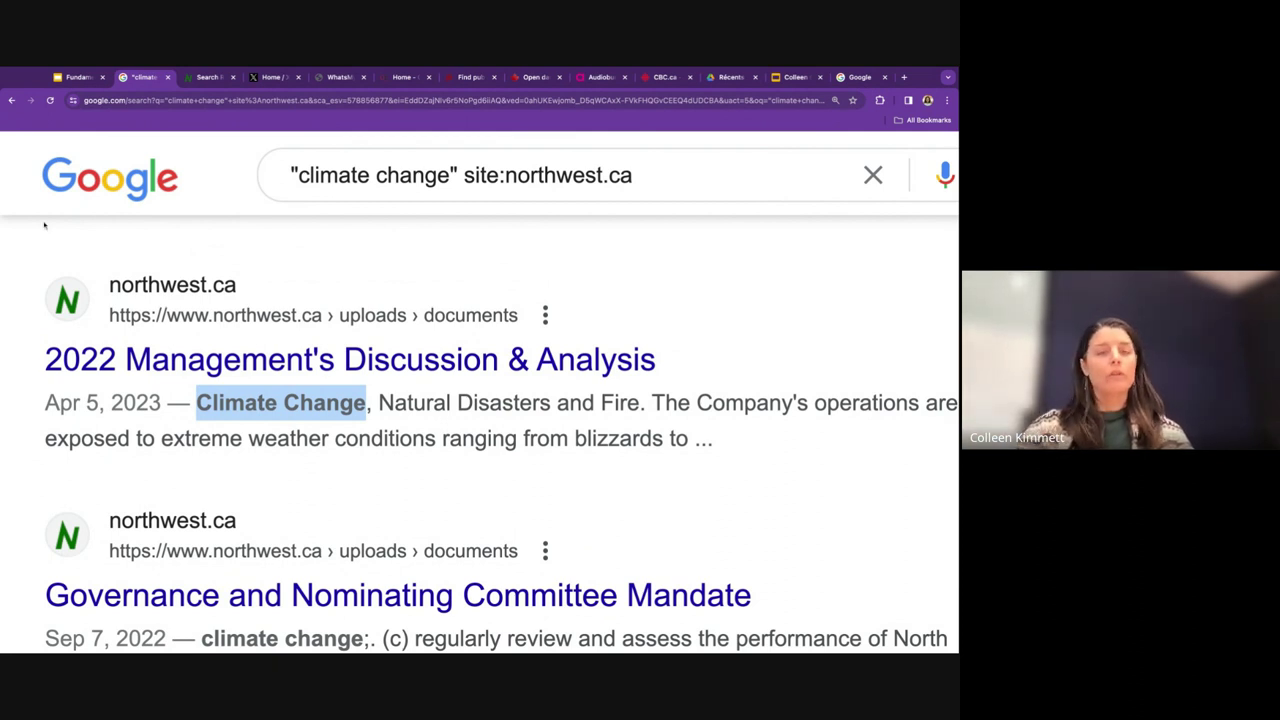
left_click(97, 183)
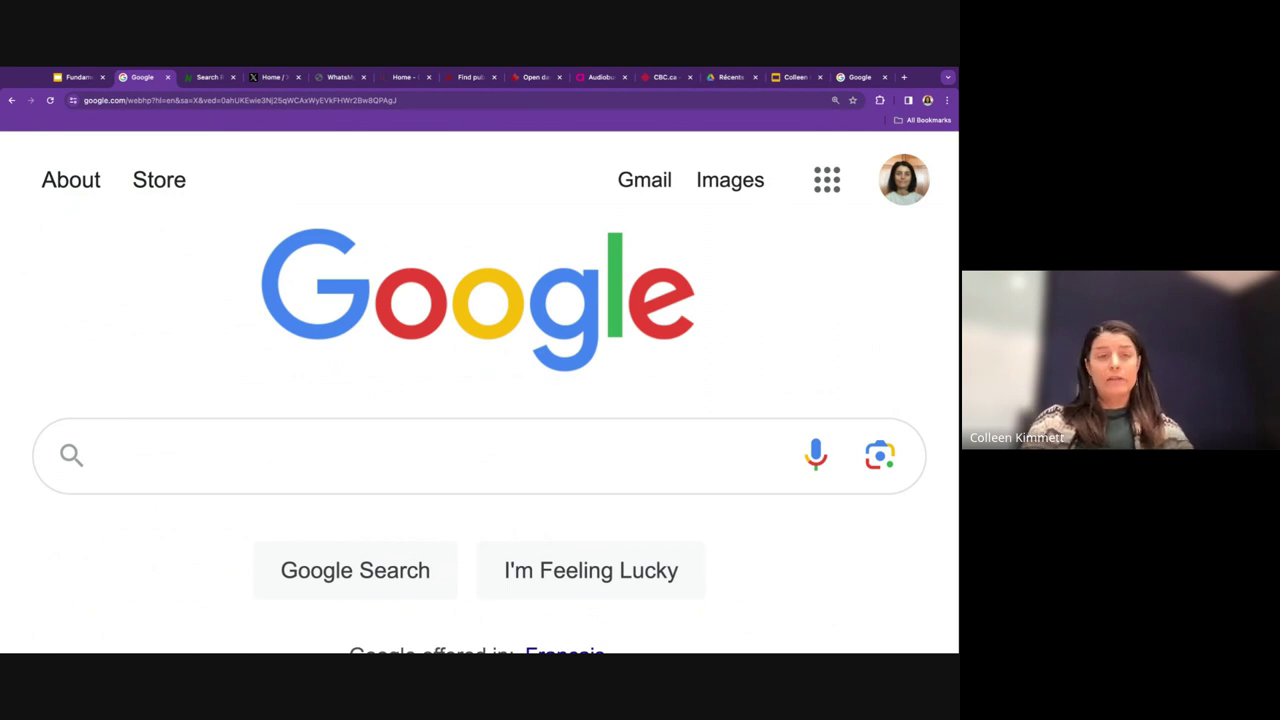
scroll(71, 314, "down", 2)
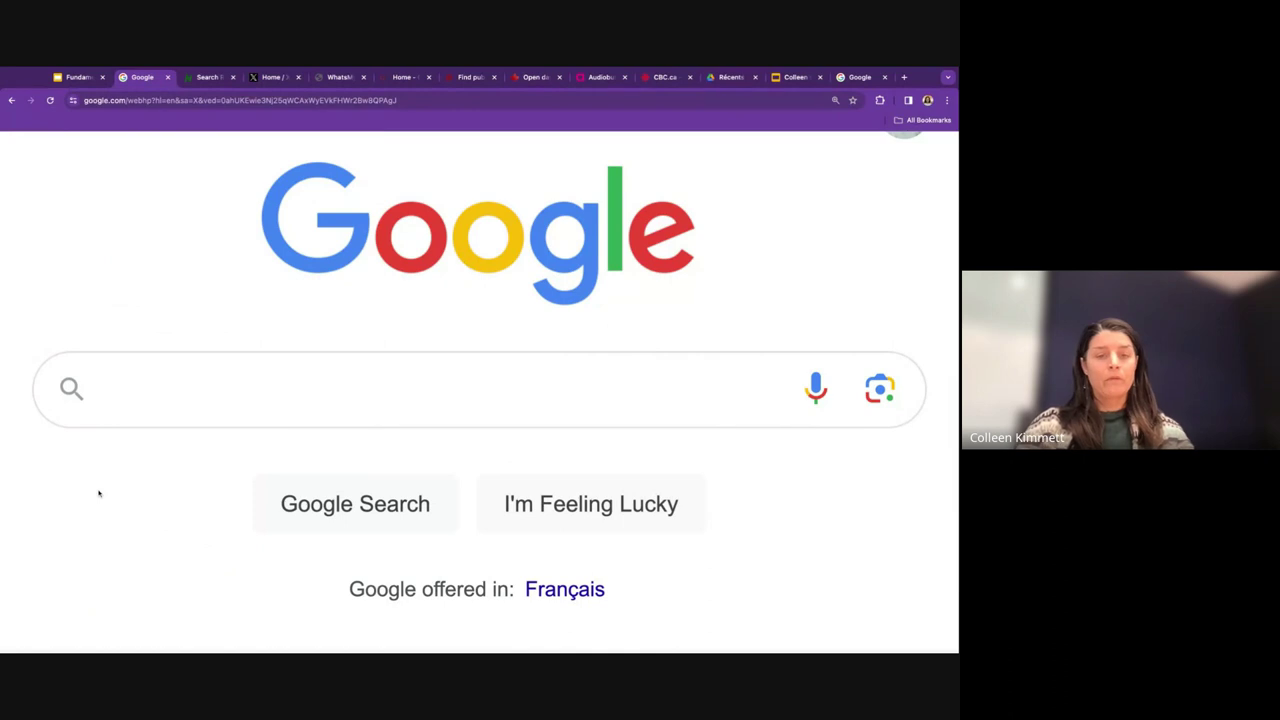
Advance the Slides deck to slide 9 on inurl: searches, then return to Google
key("ctrl+1")
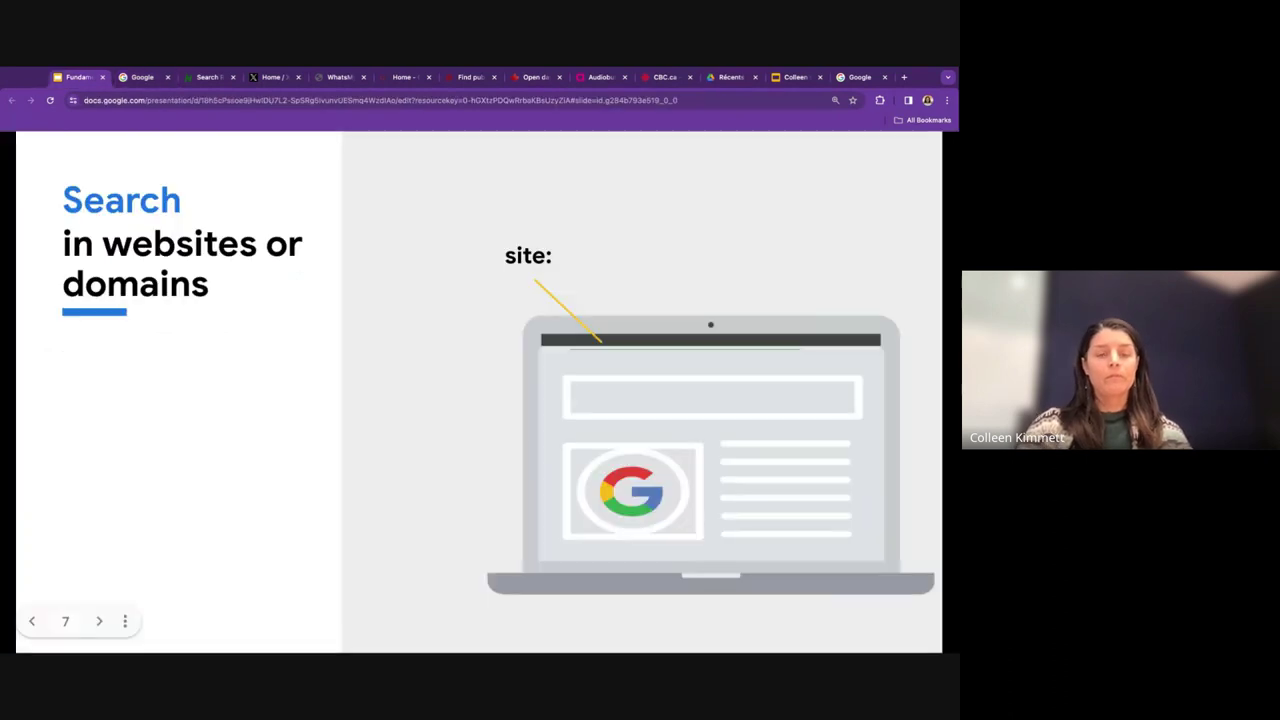
key("Right")
key("Right")
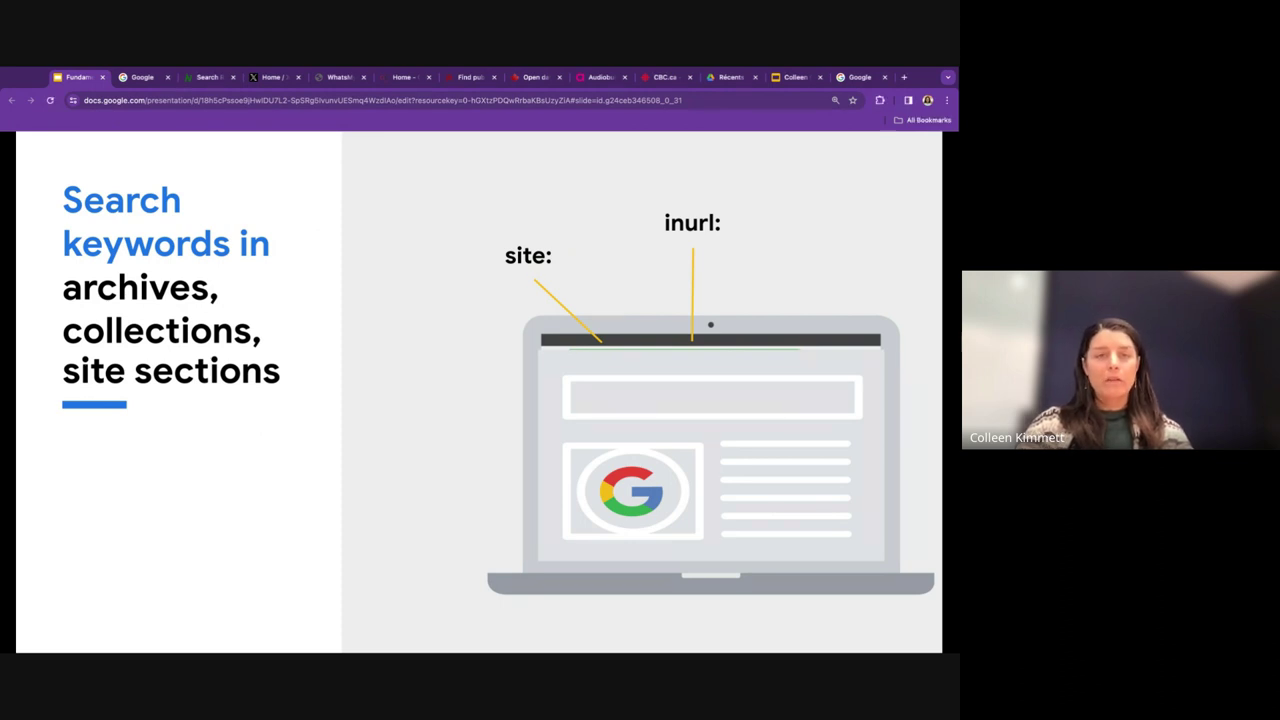
left_click(142, 77)
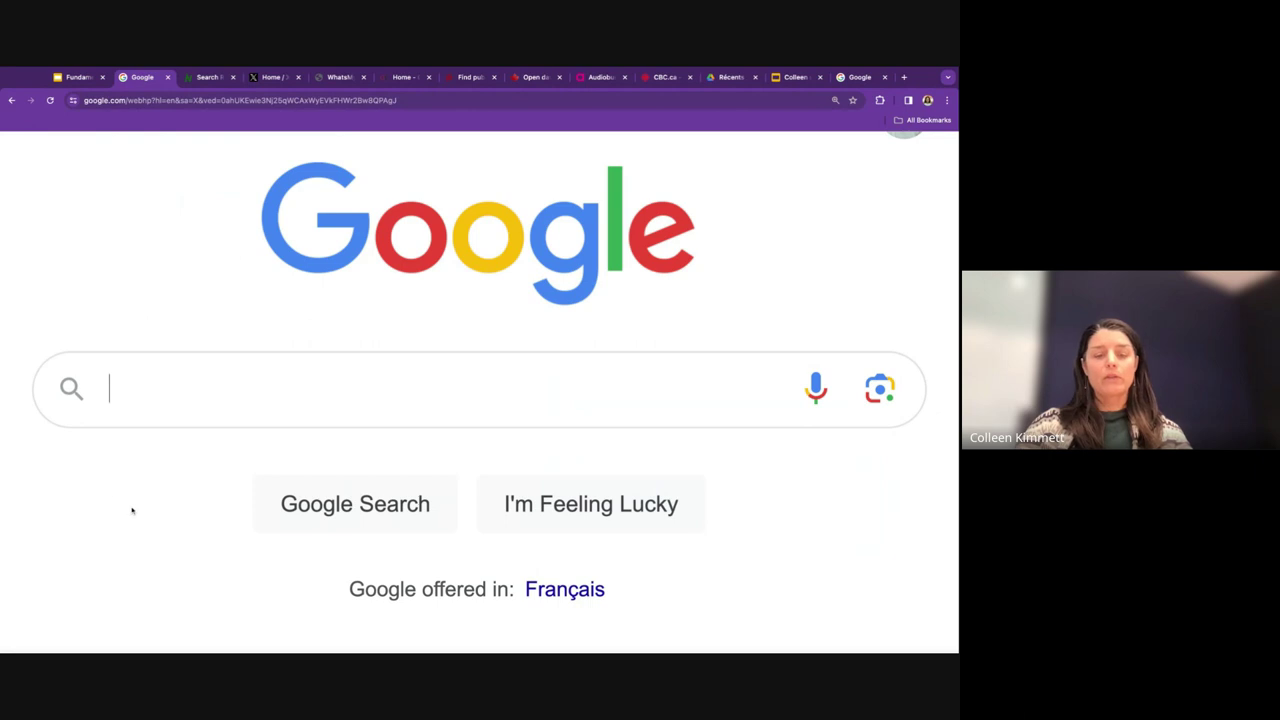
Search site:facebook.com inurl:groups running club toronto and highlight the plain keywords
type("site:facebook")
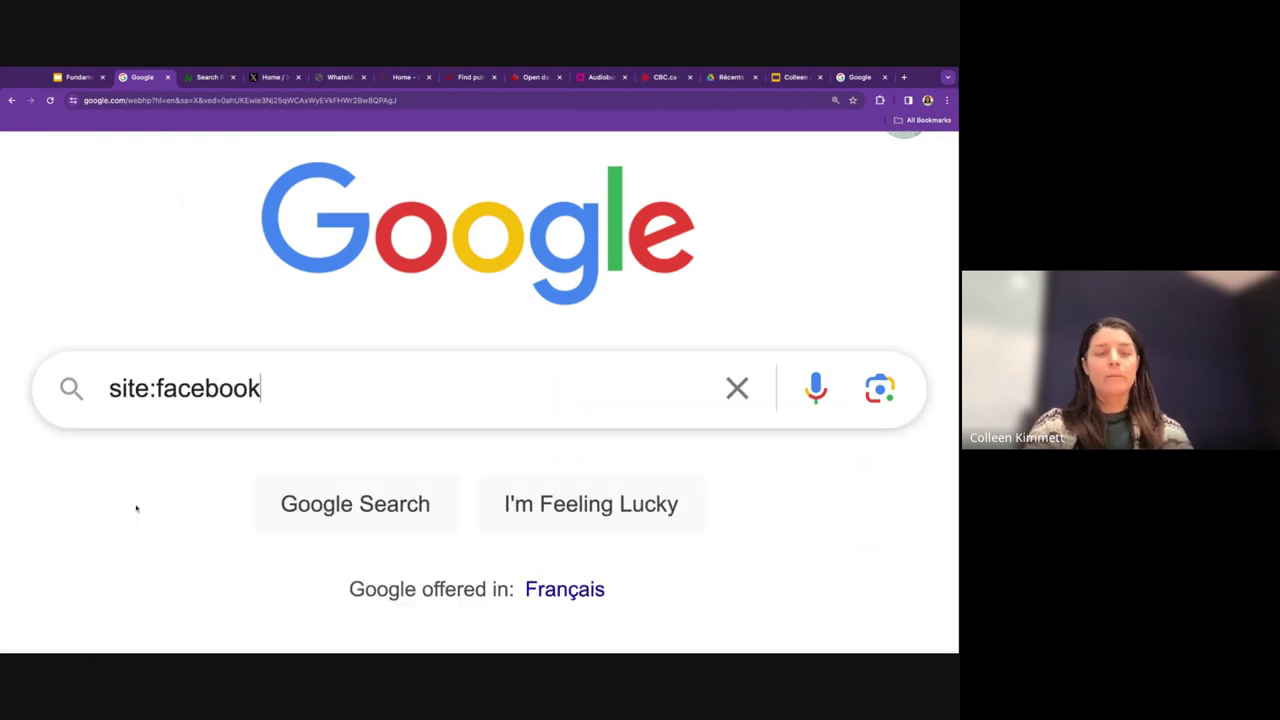
type(".com inurl:groups")
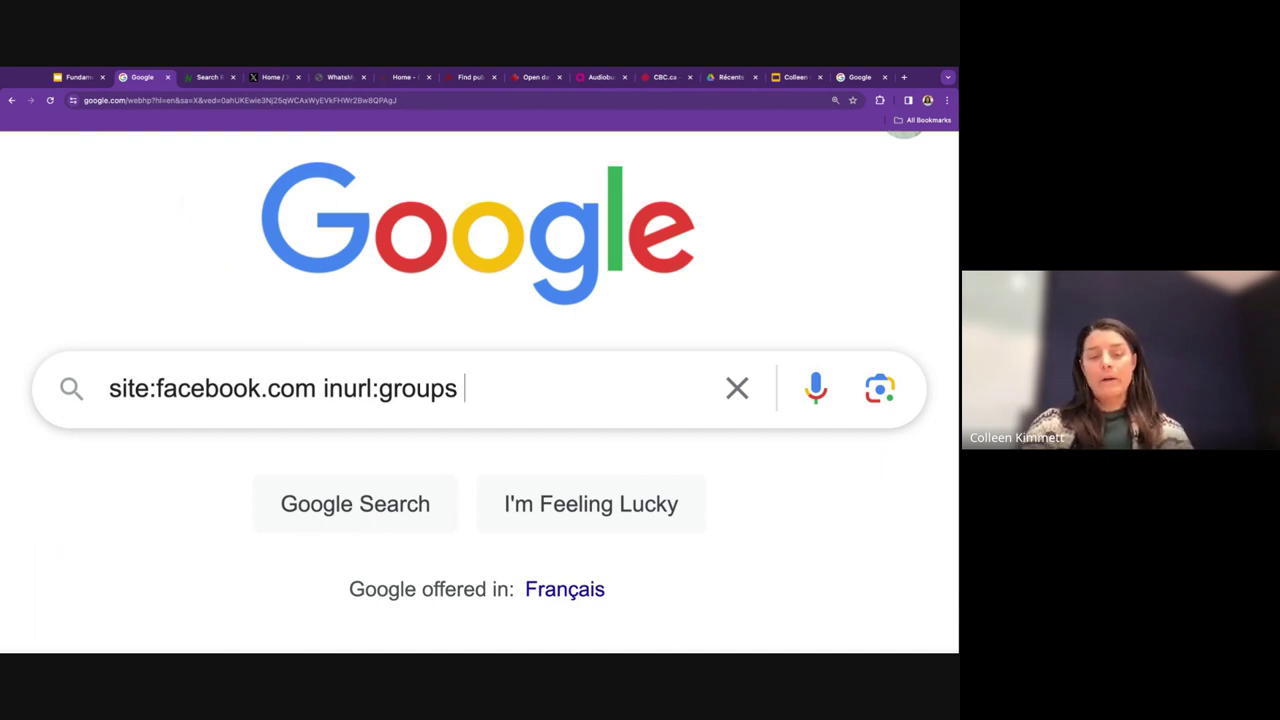
type("running club tor")
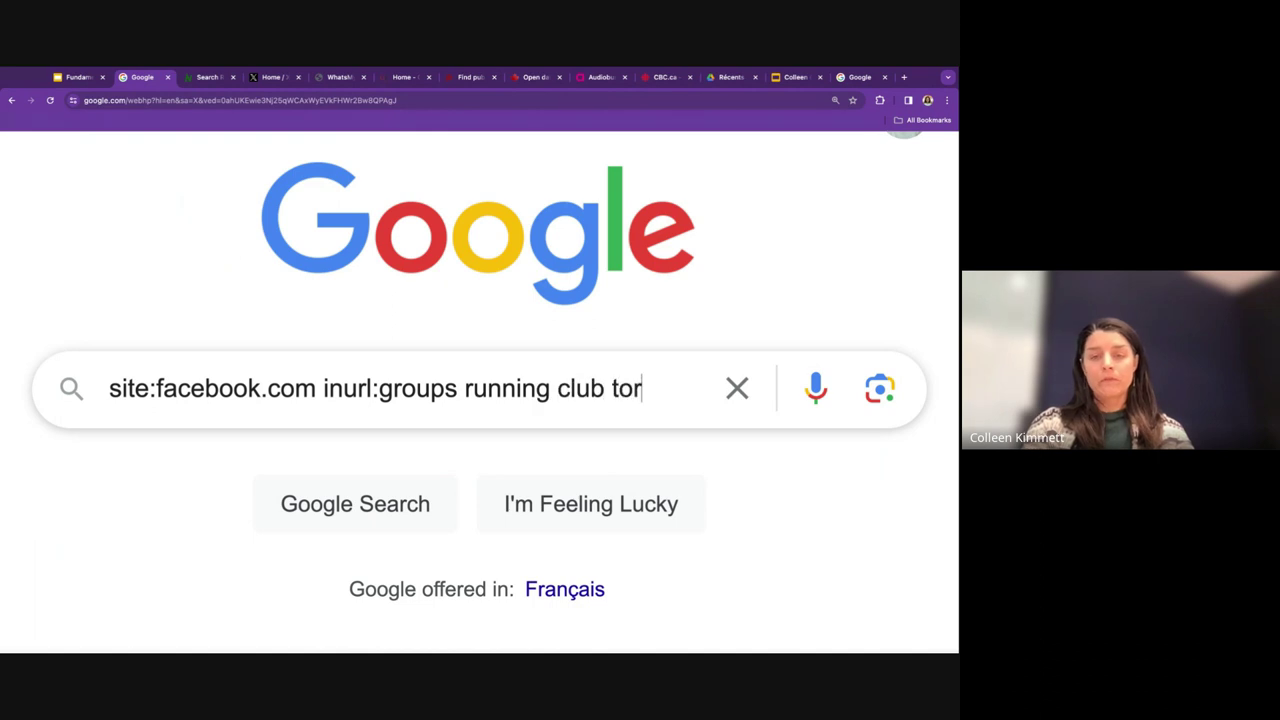
type("onto")
key("Return")
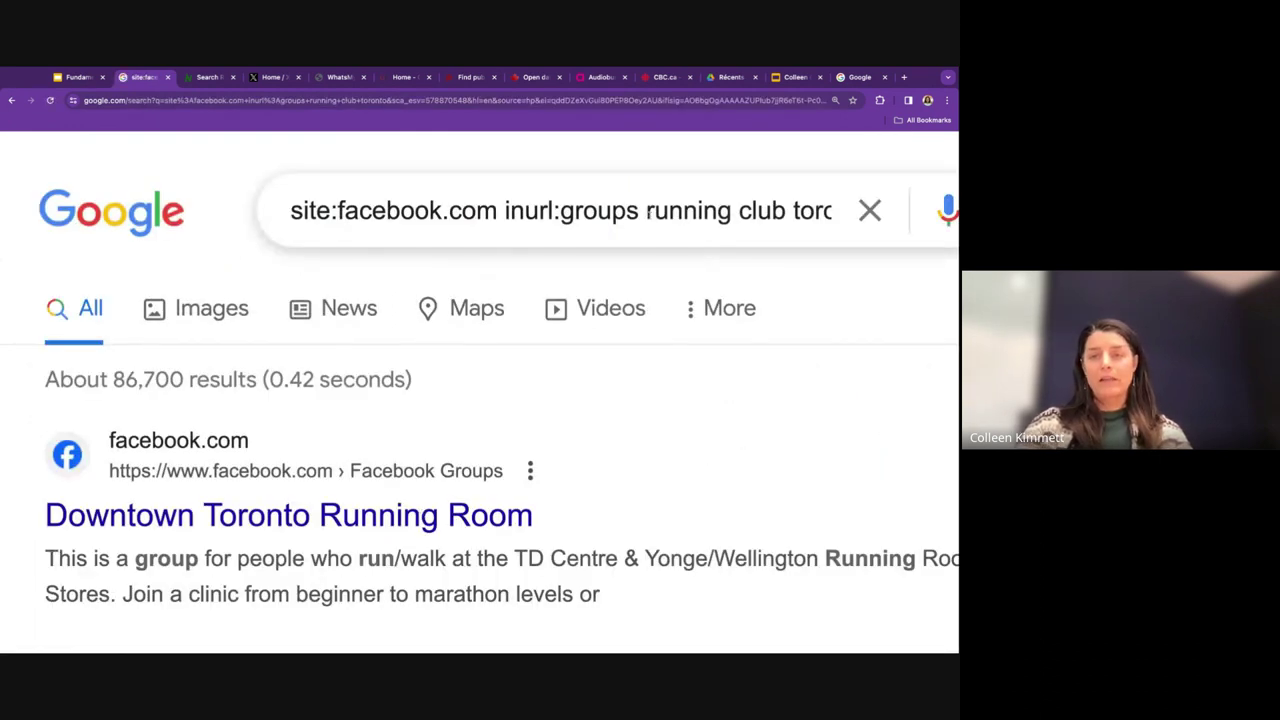
left_click_drag(647, 210, 866, 228)
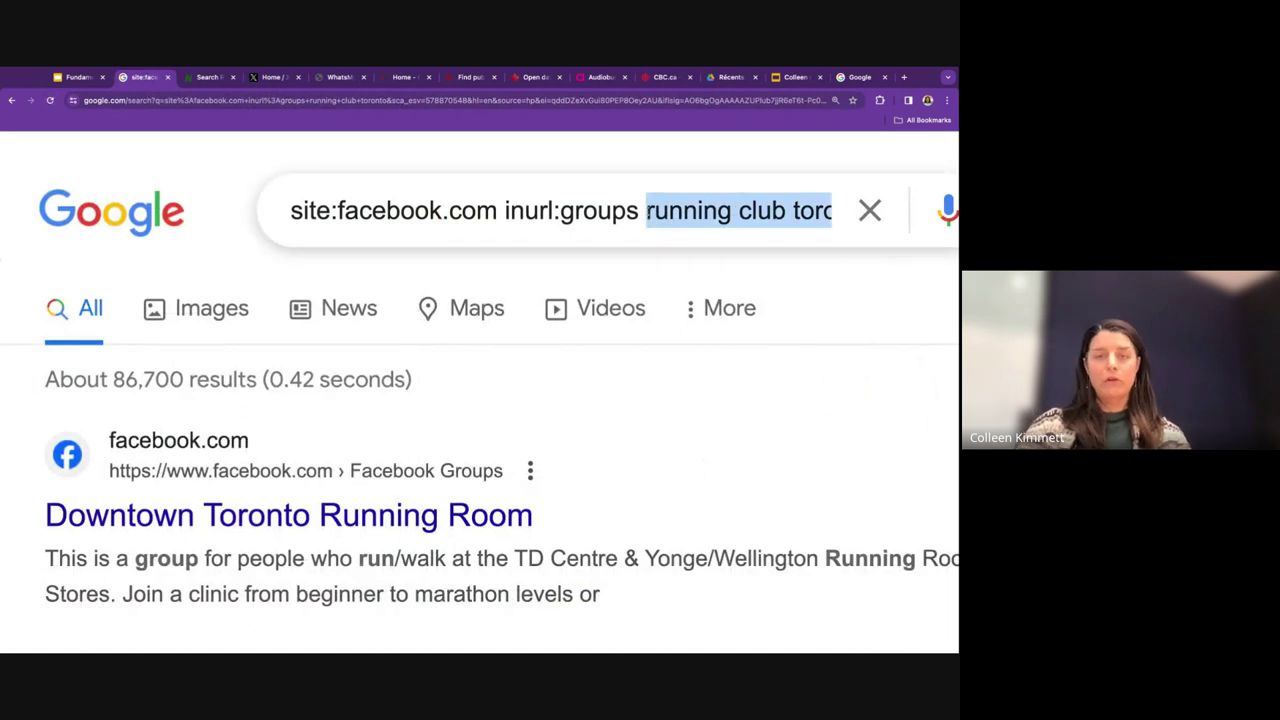
Scroll through the roughly 86,700 Facebook Groups results and back to the full query
scroll(693, 434, "down", 5)
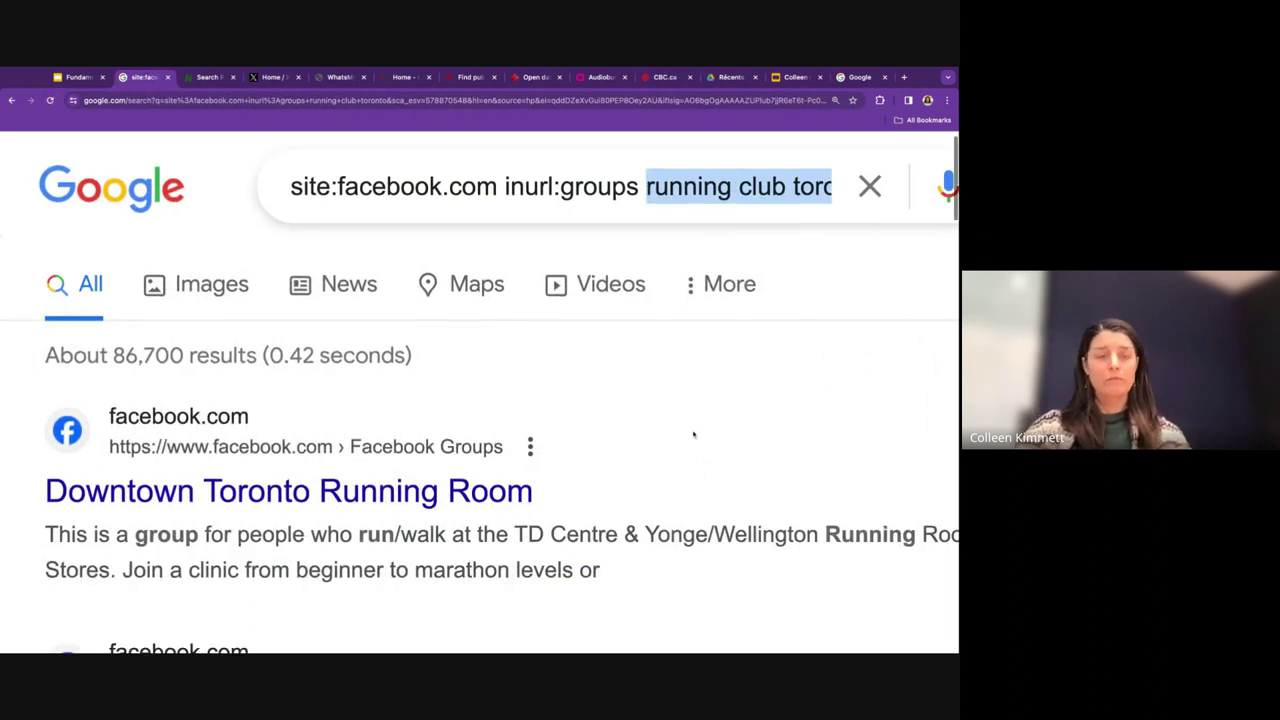
scroll(480, 390, "down", 5)
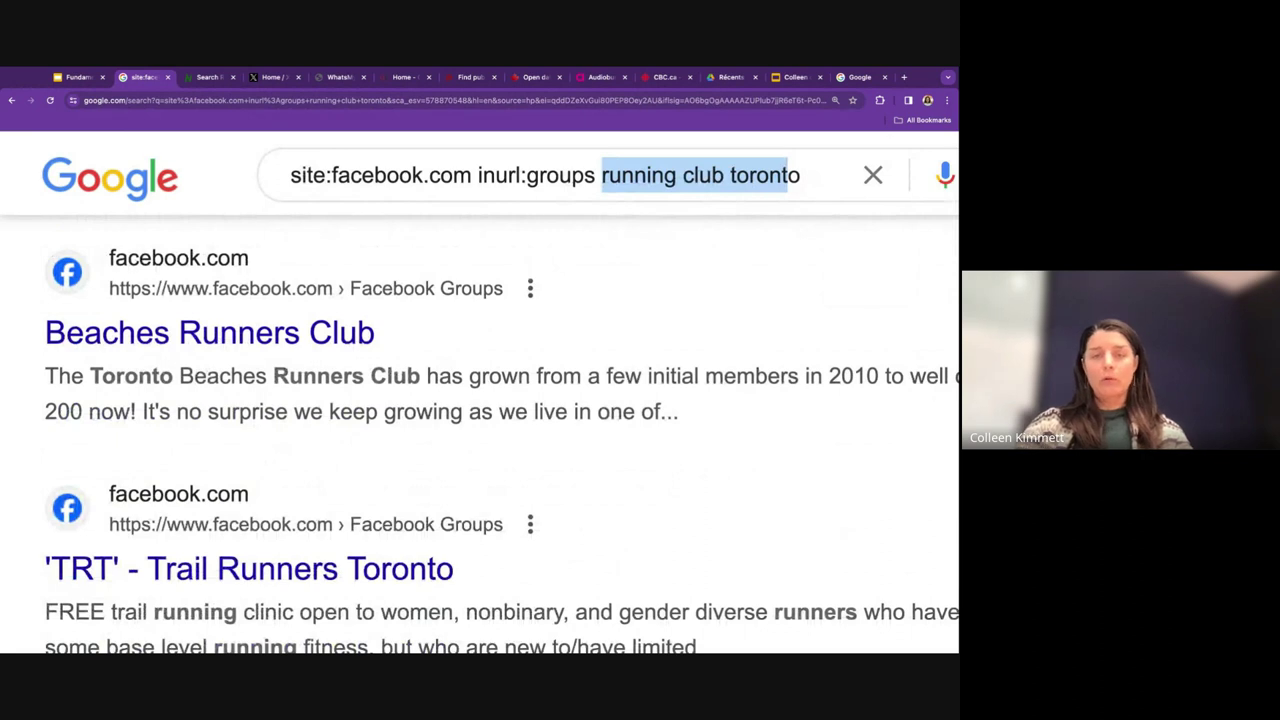
scroll(752, 437, "down", 4)
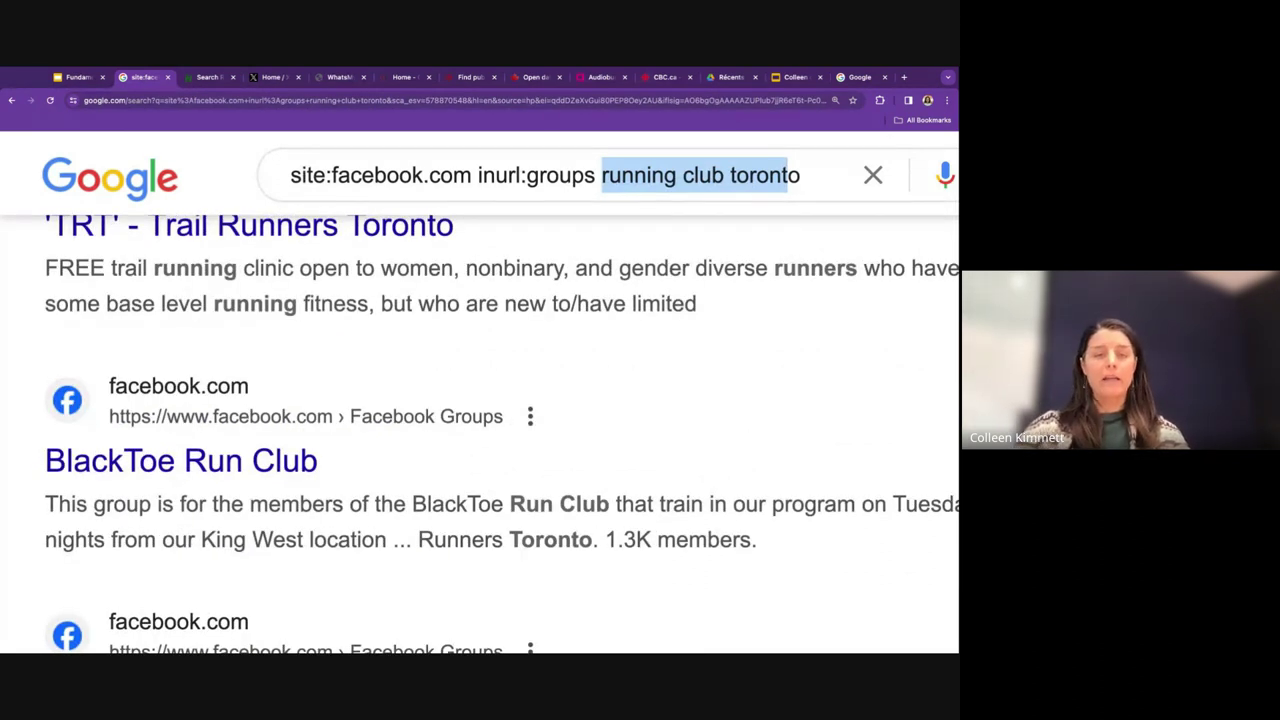
scroll(716, 445, "down", 5)
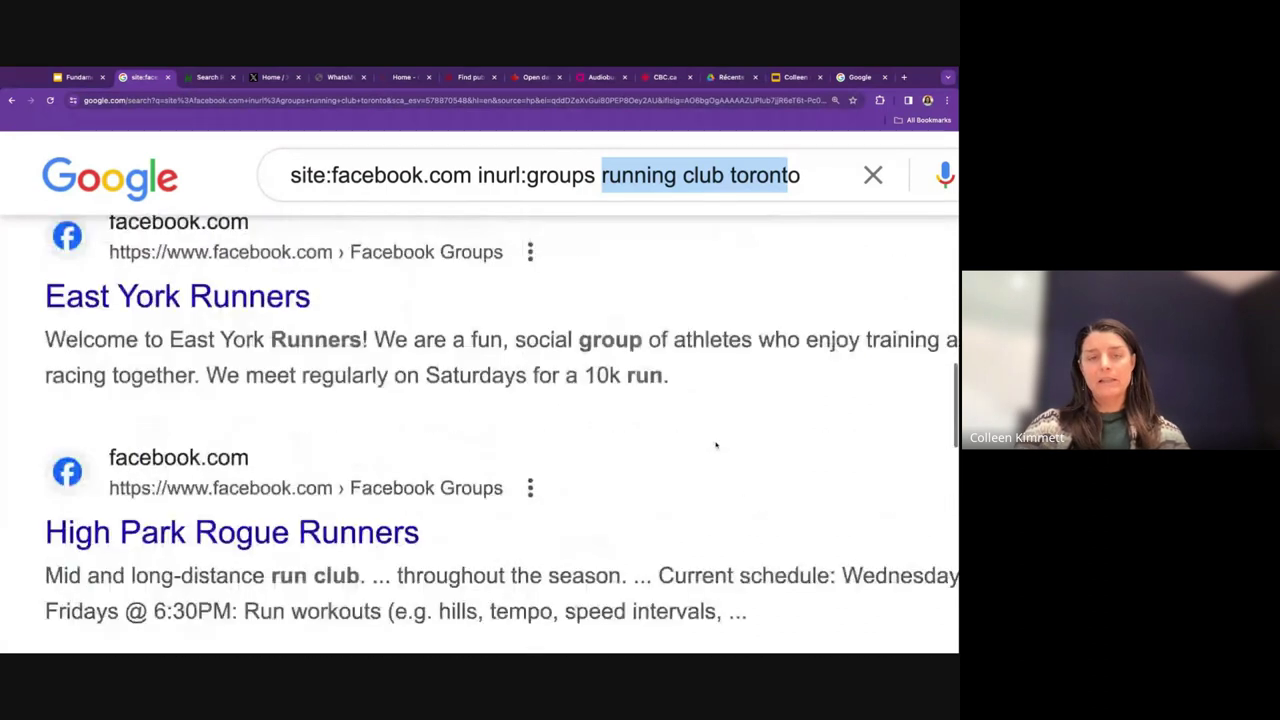
key("Home")
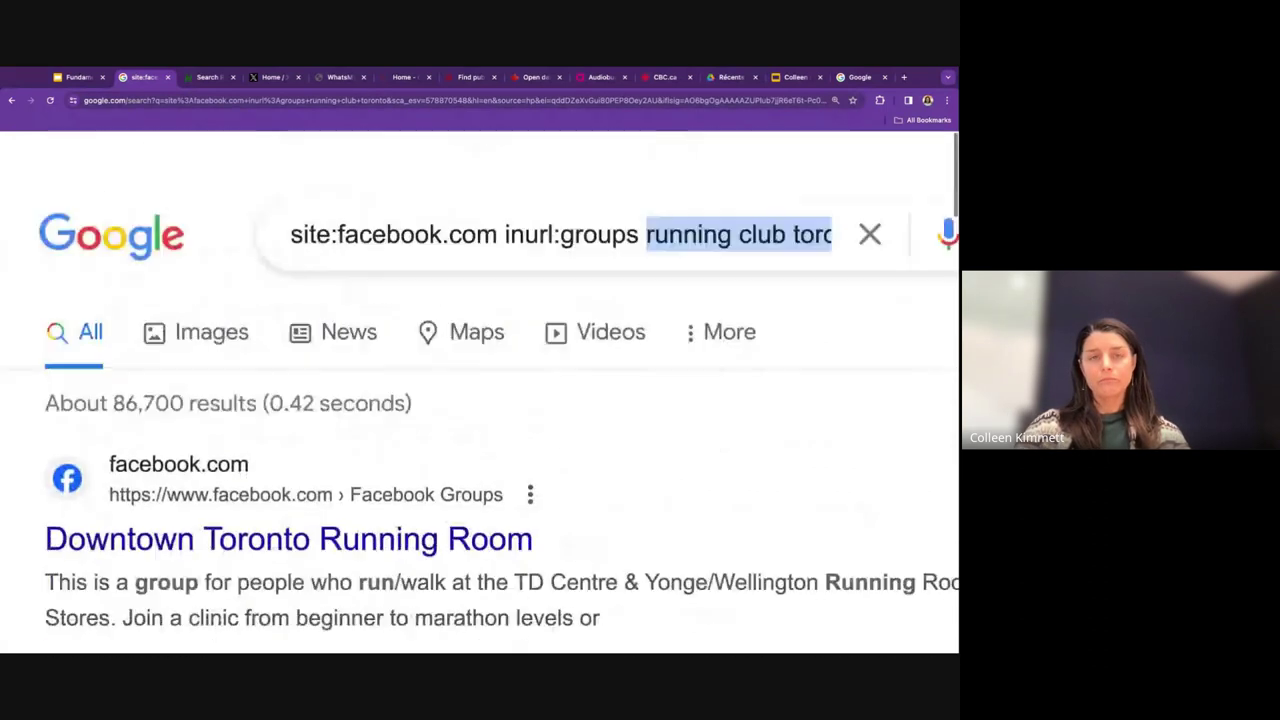
scroll(499, 381, "down", 1)
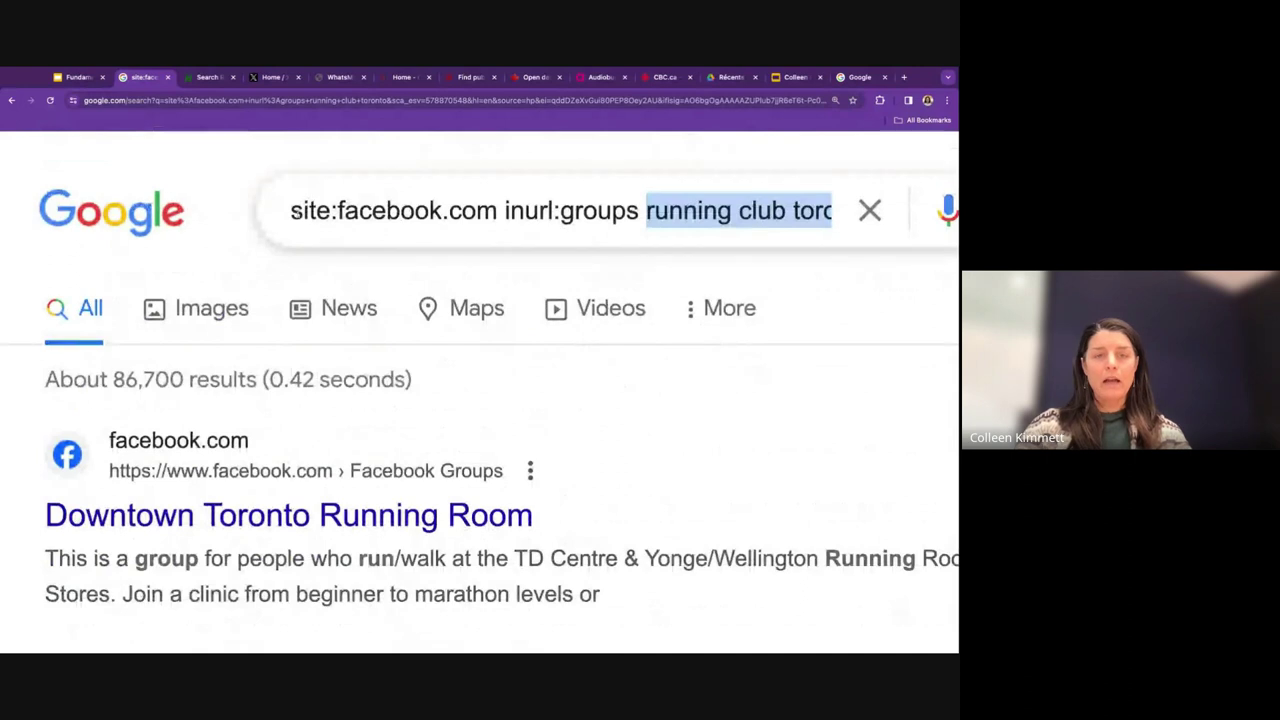
left_click(316, 211)
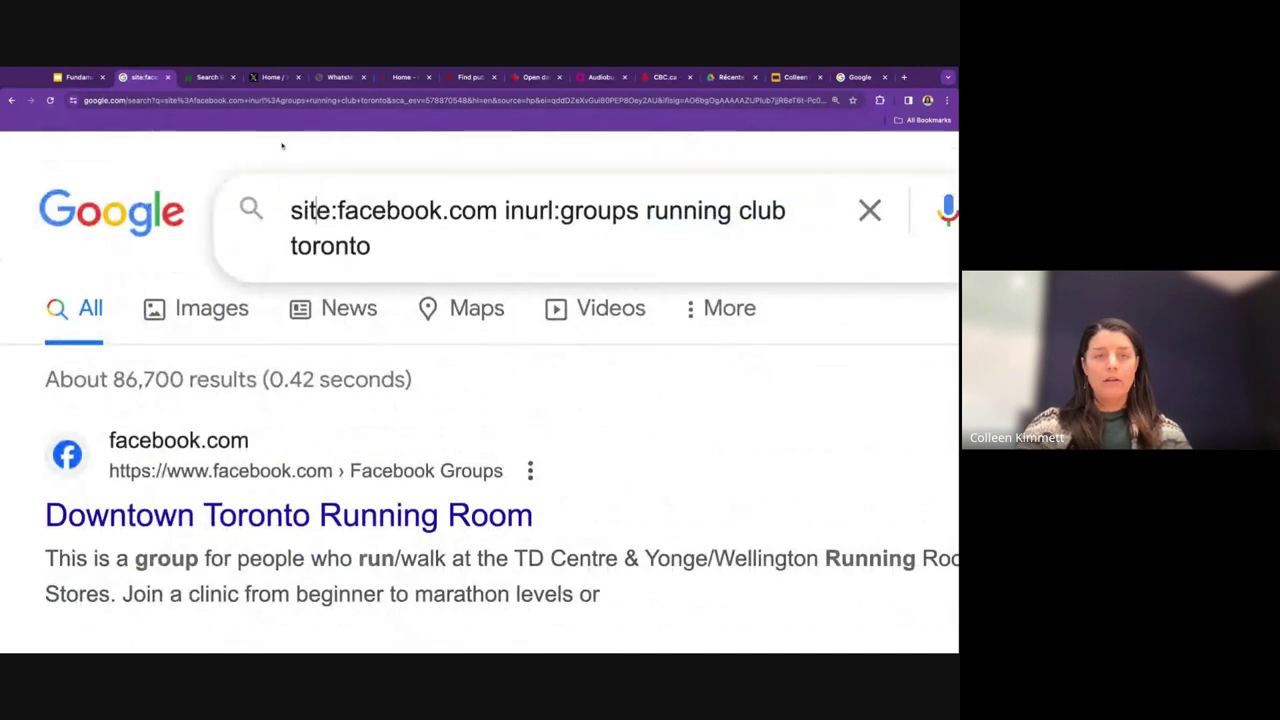
Switch to the North West Company tab and go to its home page
left_click(207, 77)
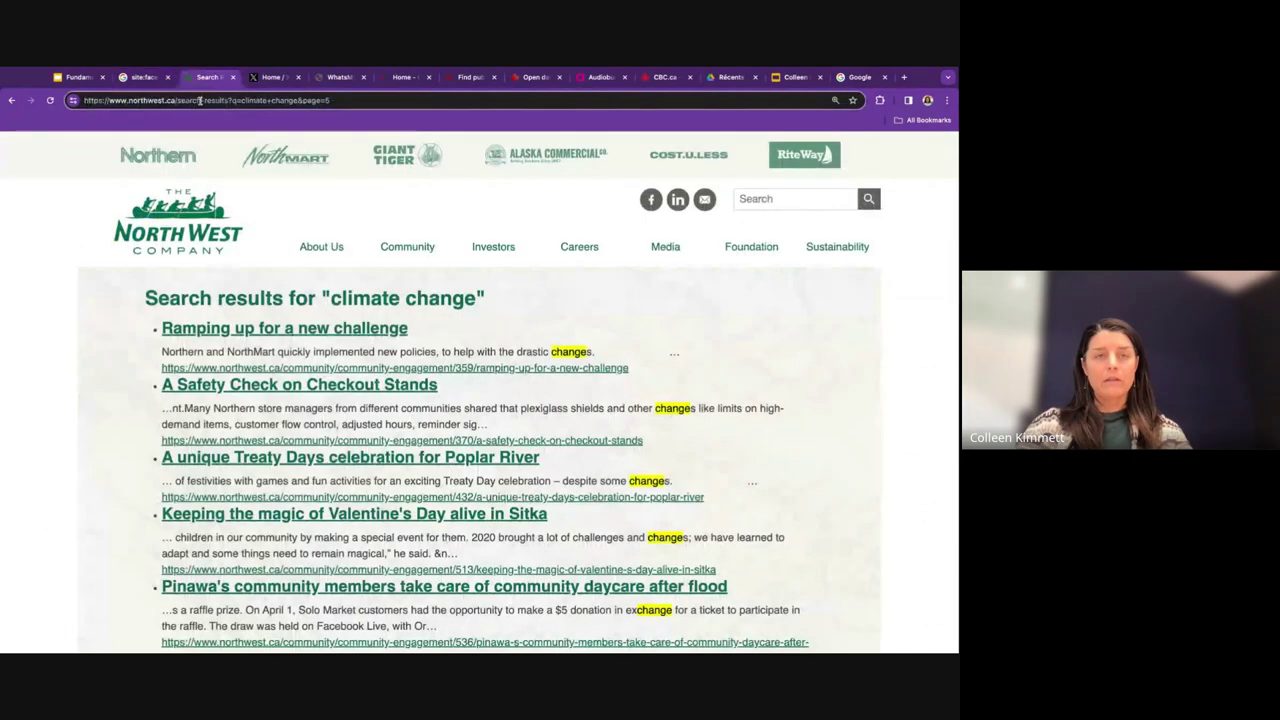
left_click(199, 100)
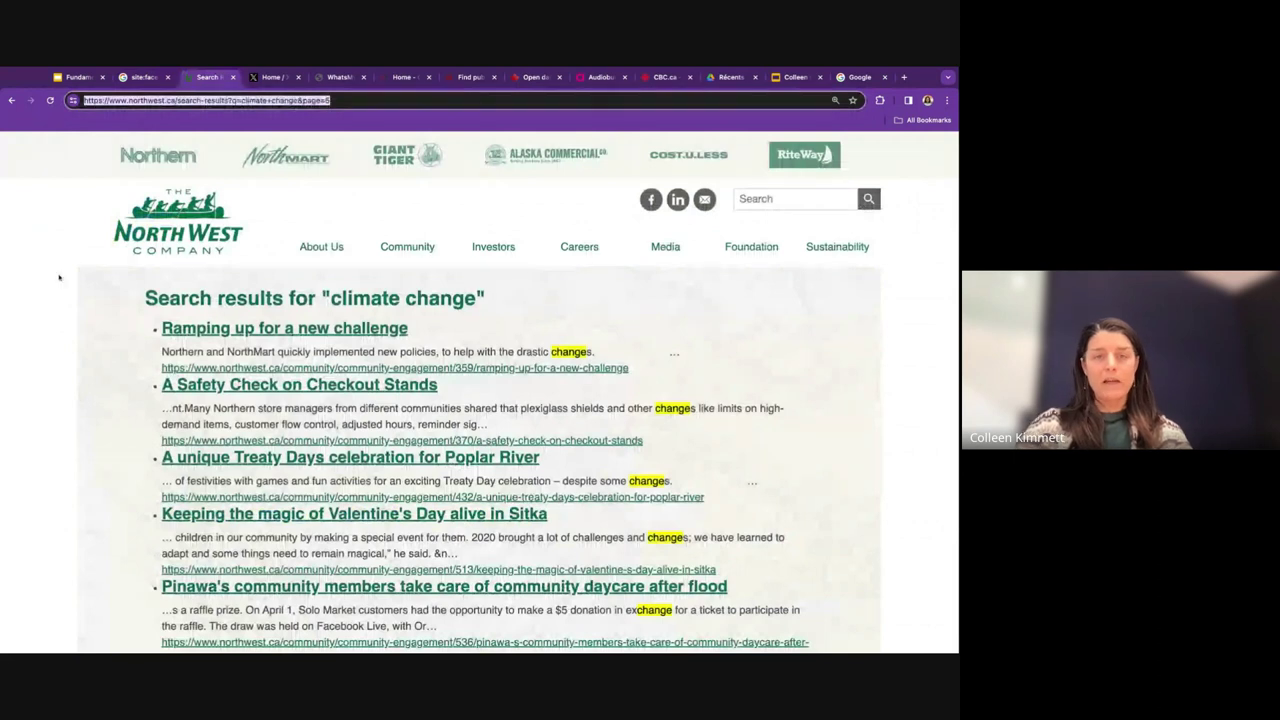
left_click(58, 292)
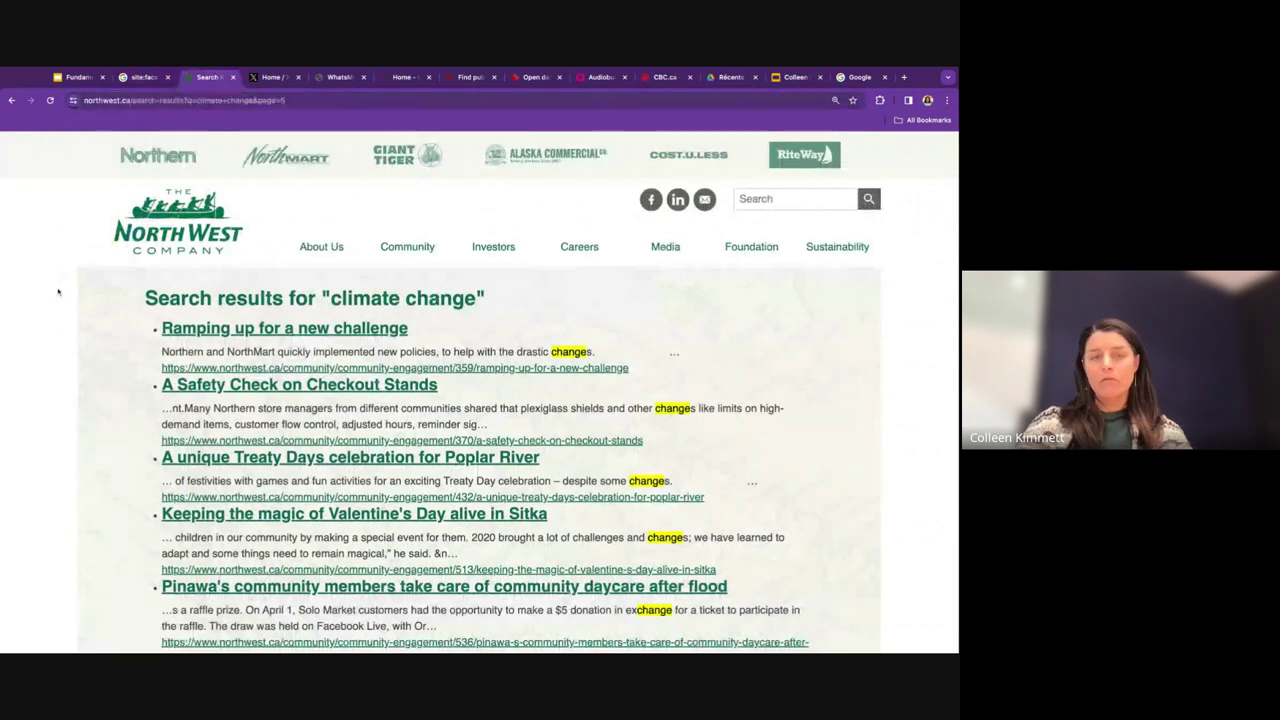
left_click(148, 245)
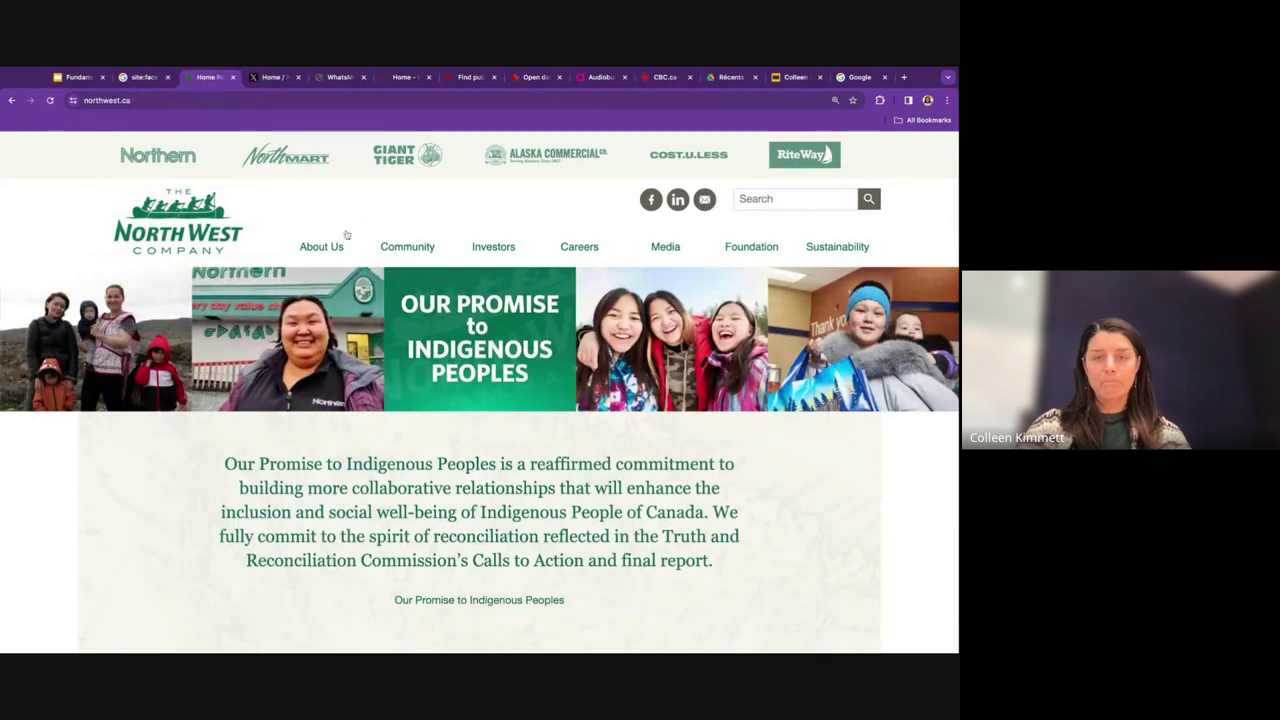
Under Investors > Quarterly Reports, expand 2020 and open the 3rd Quarter report
mouse_move(484, 253)
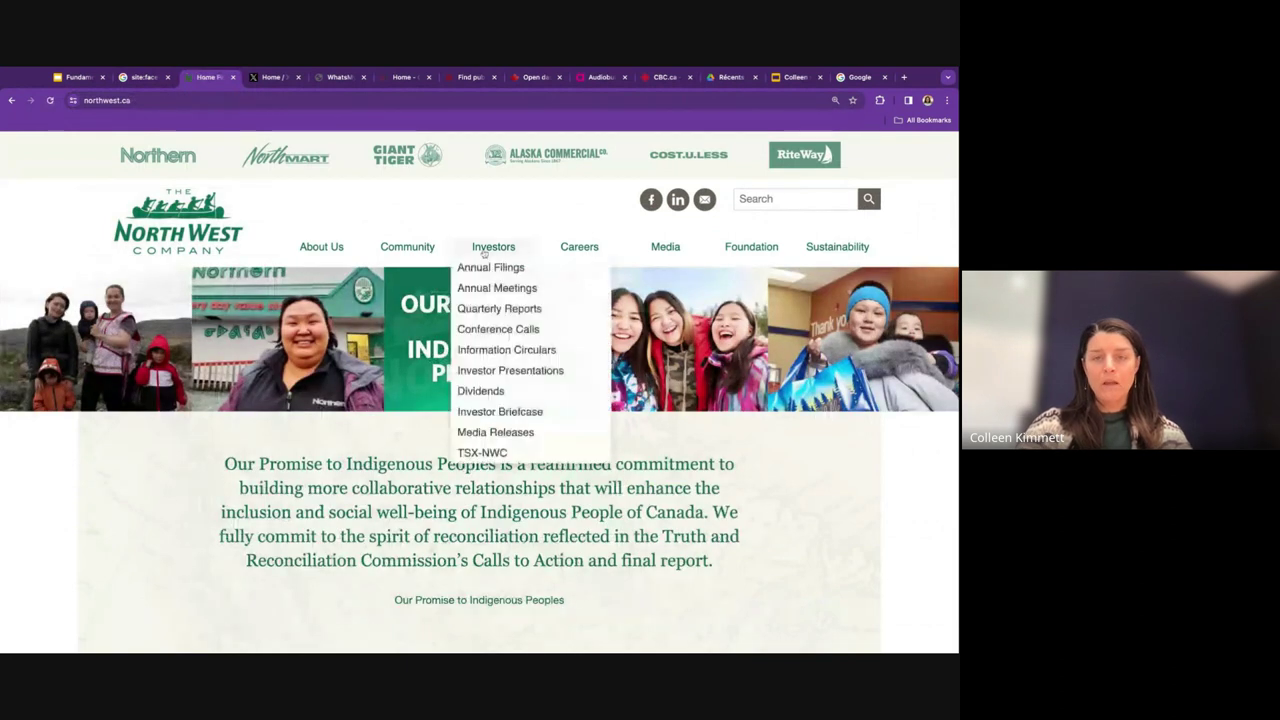
left_click(515, 310)
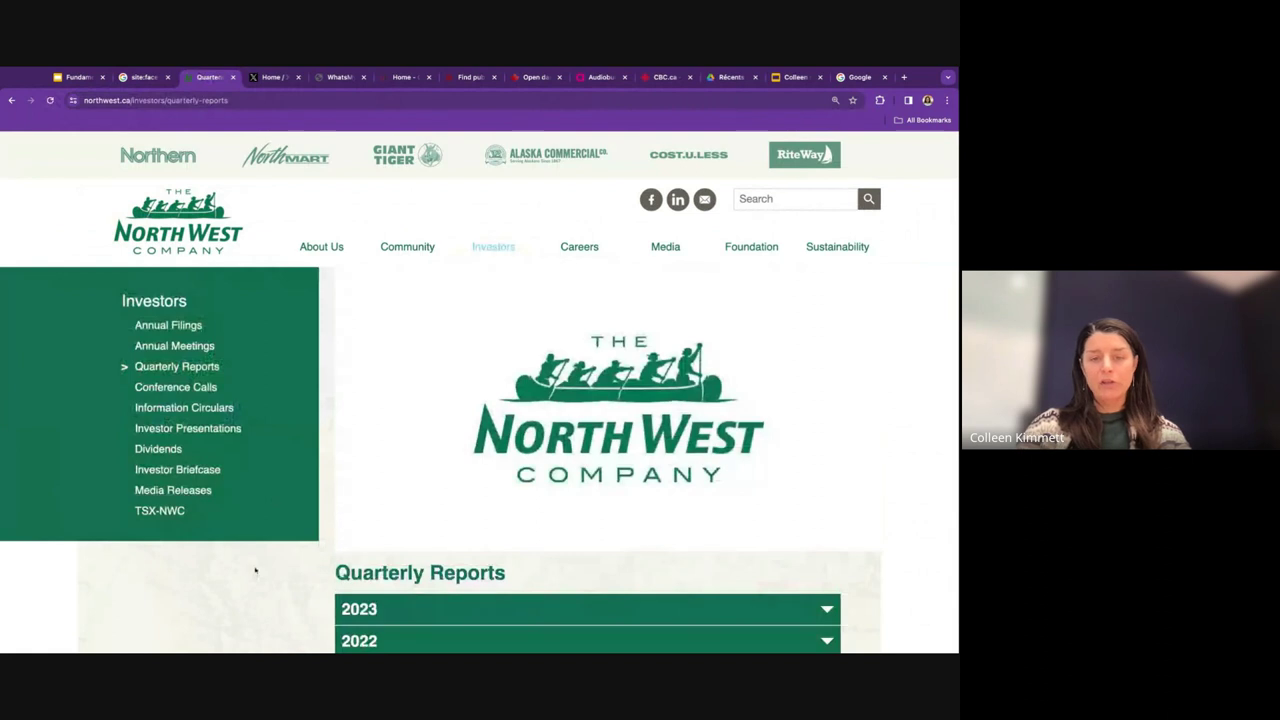
scroll(255, 571, "down", 1)
scroll(255, 571, "down", 2)
scroll(255, 571, "down", 1)
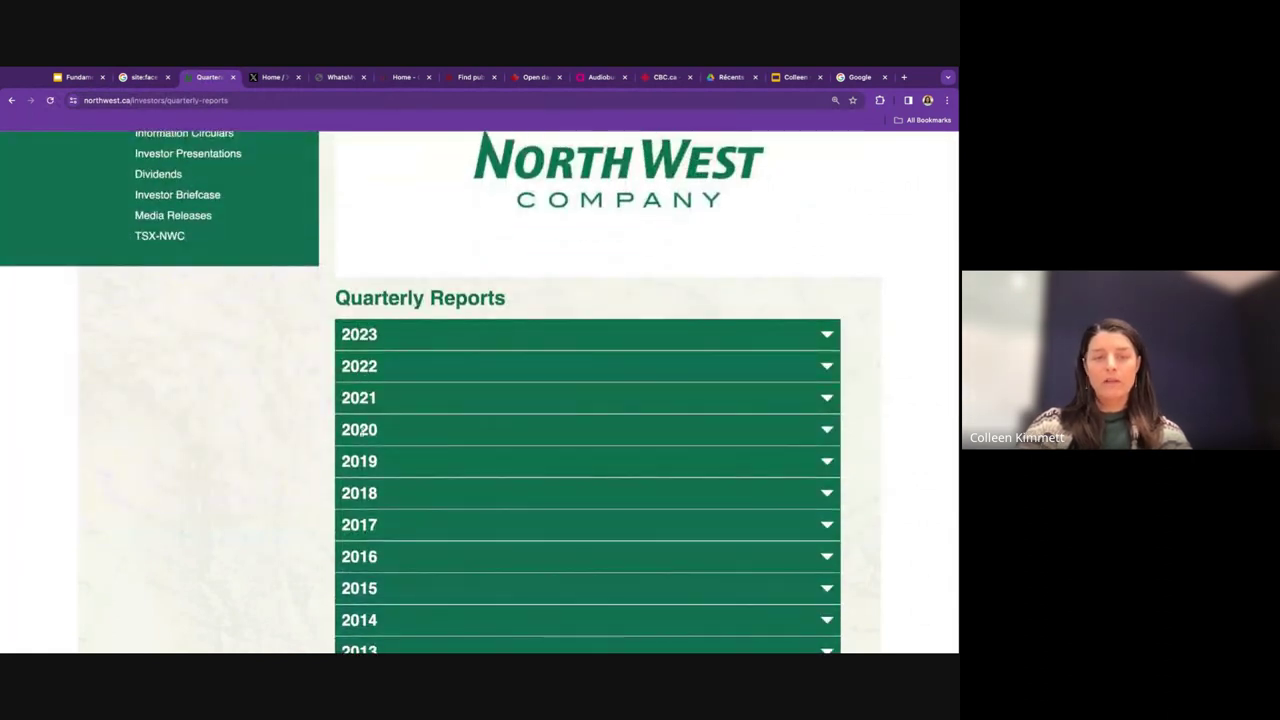
left_click(826, 429)
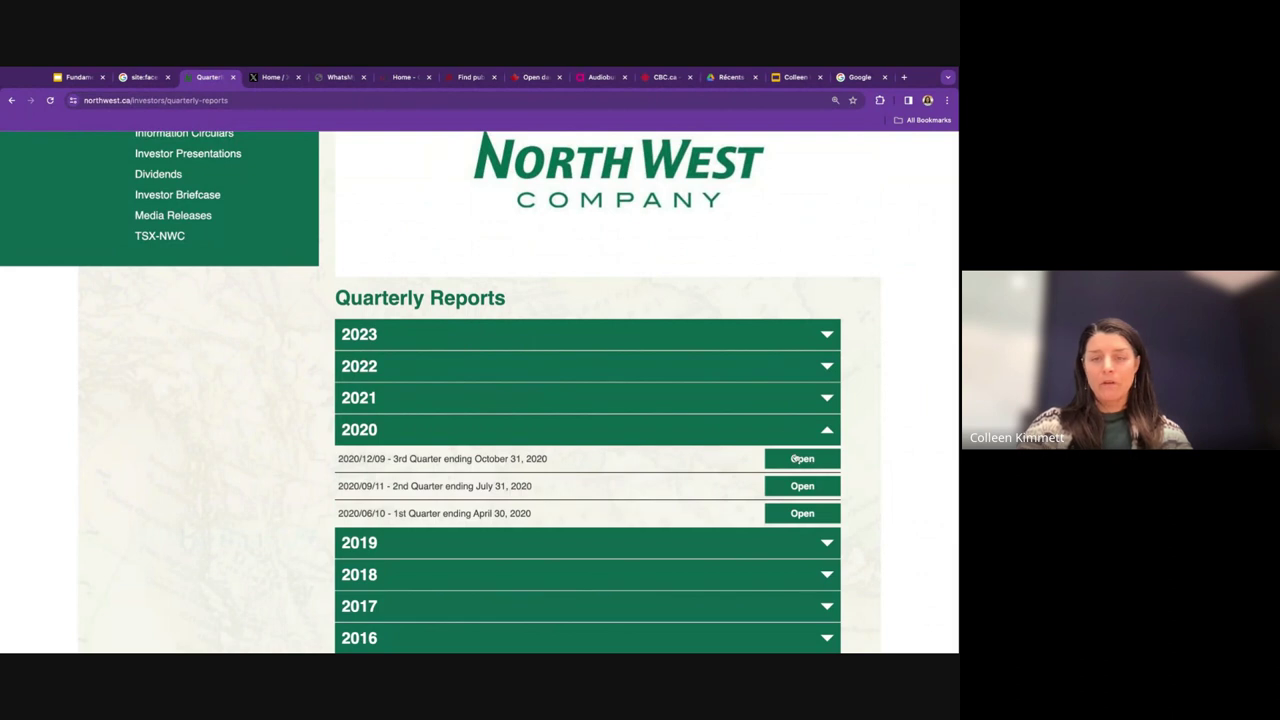
left_click(797, 459)
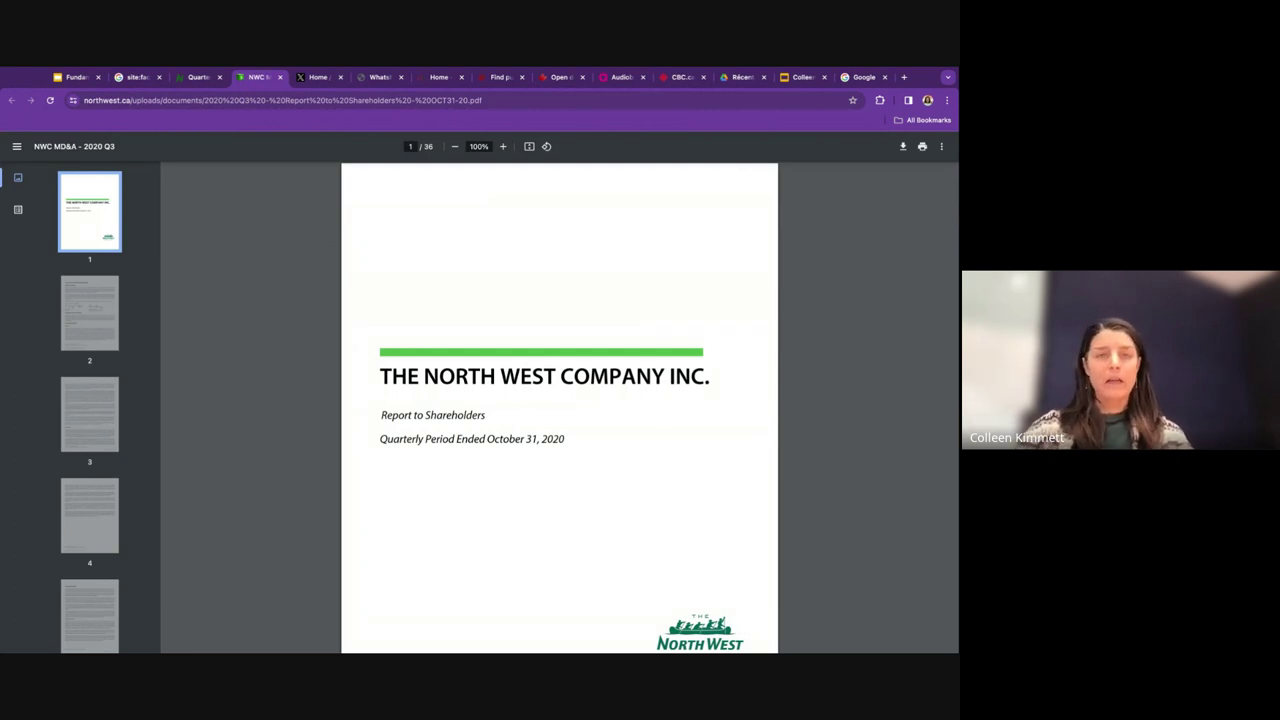
Highlight the 'documents' folder in the Q3 report's URL, then return to the Google results
left_click(200, 104)
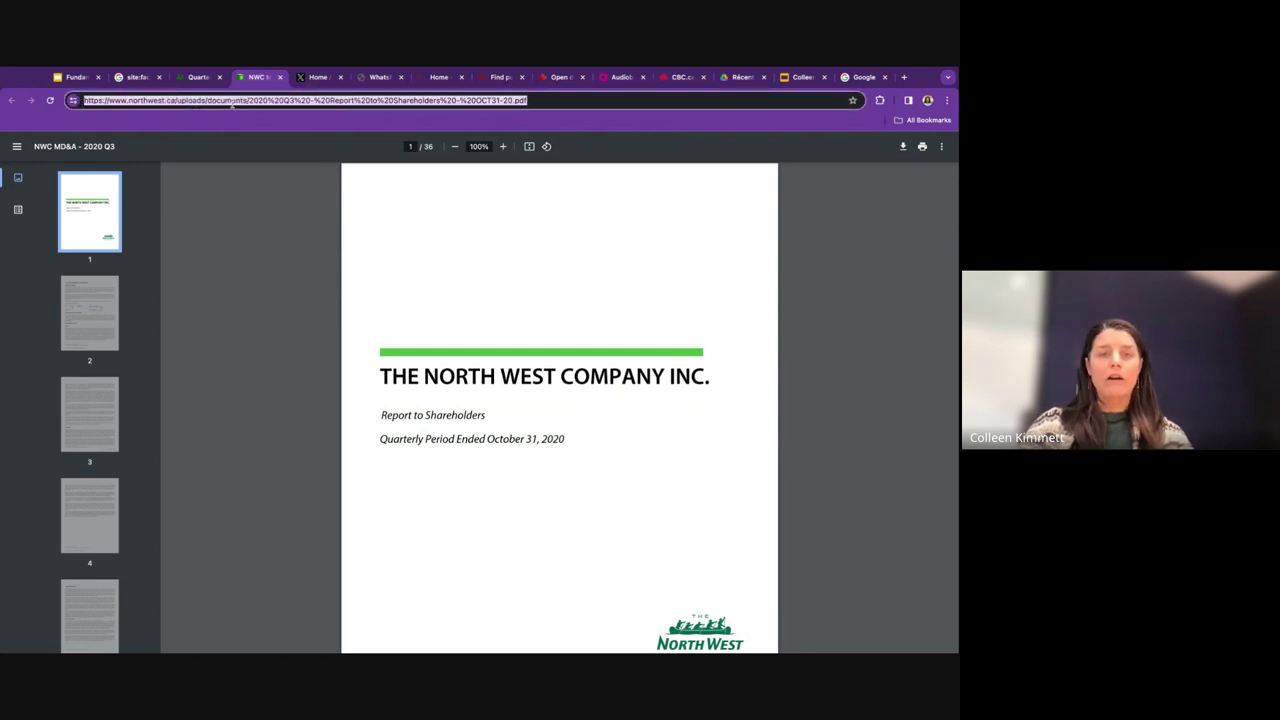
left_click(235, 104)
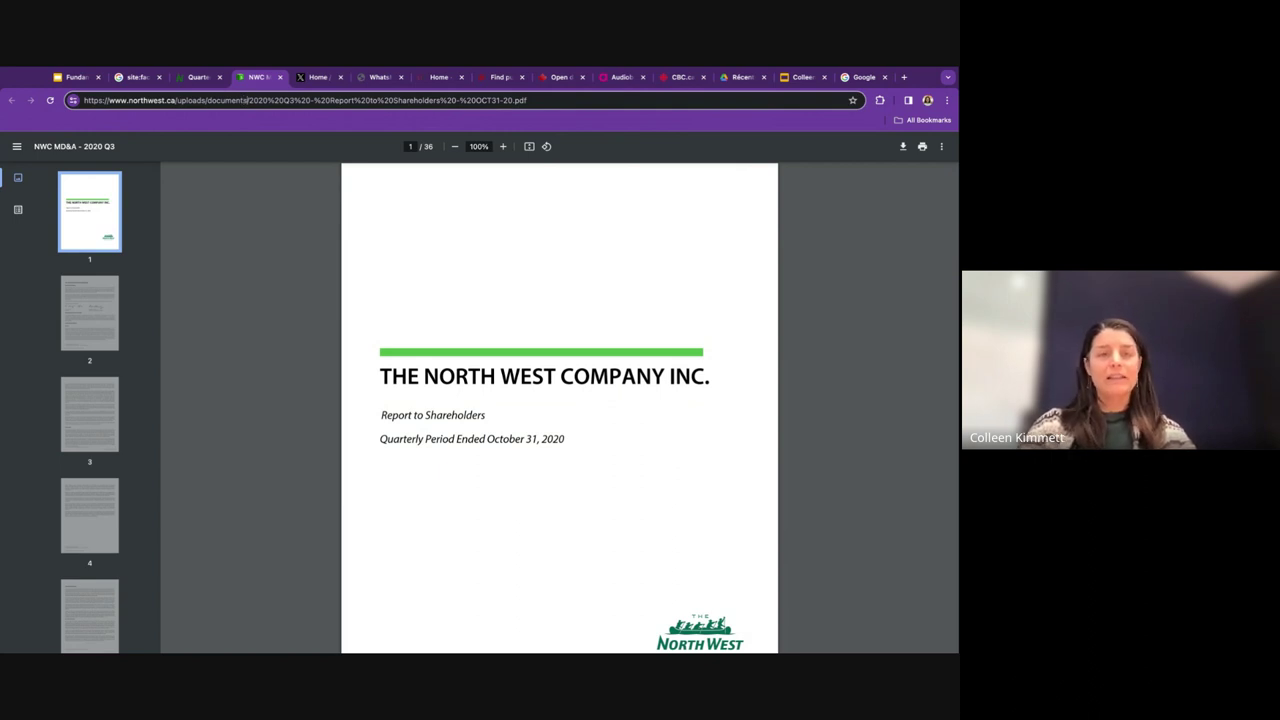
left_click_drag(248, 100, 206, 100)
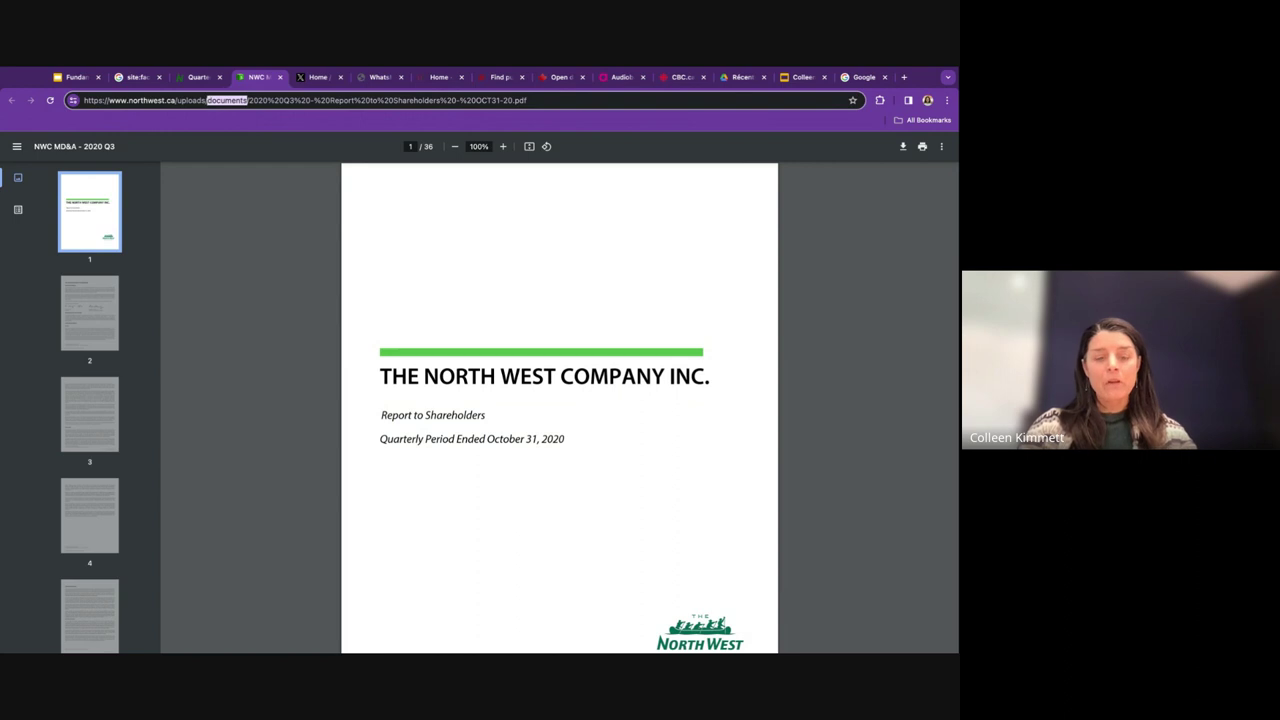
left_click(137, 77)
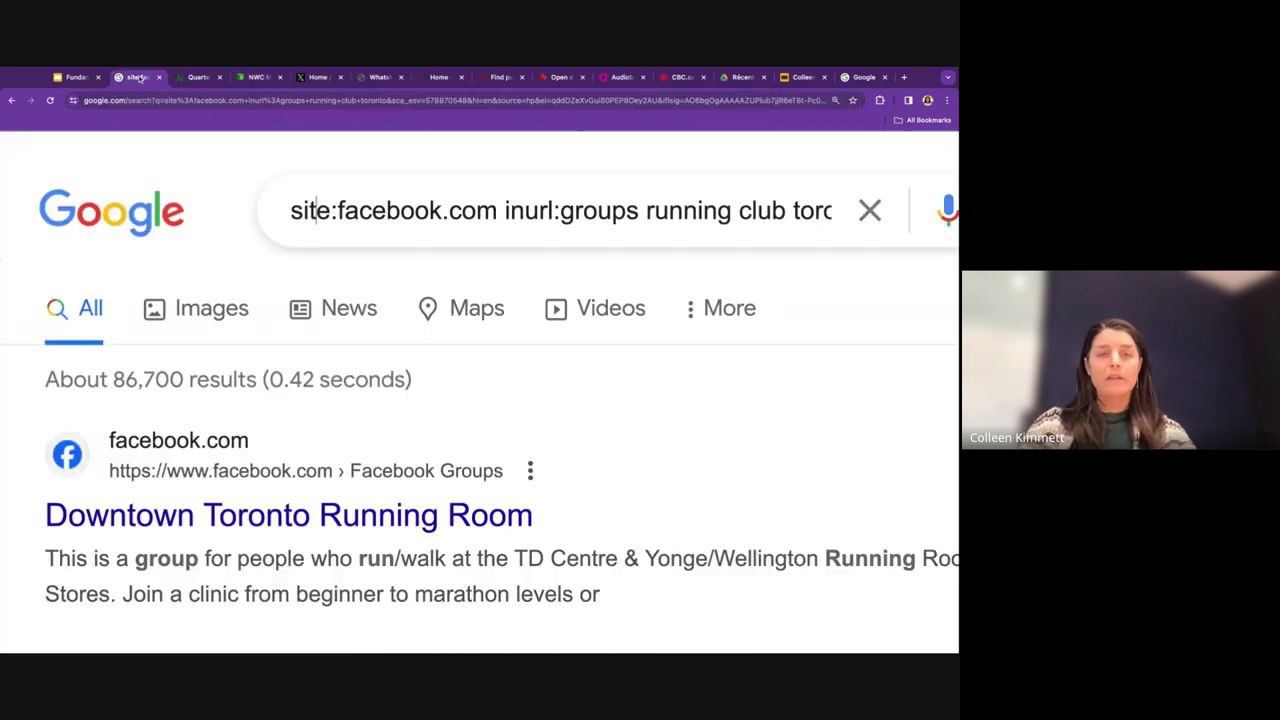
Search site:northwest.ca inurl:documents "climate change", fixing the operator typos along the way
key("ctrl+a")
type("sit")
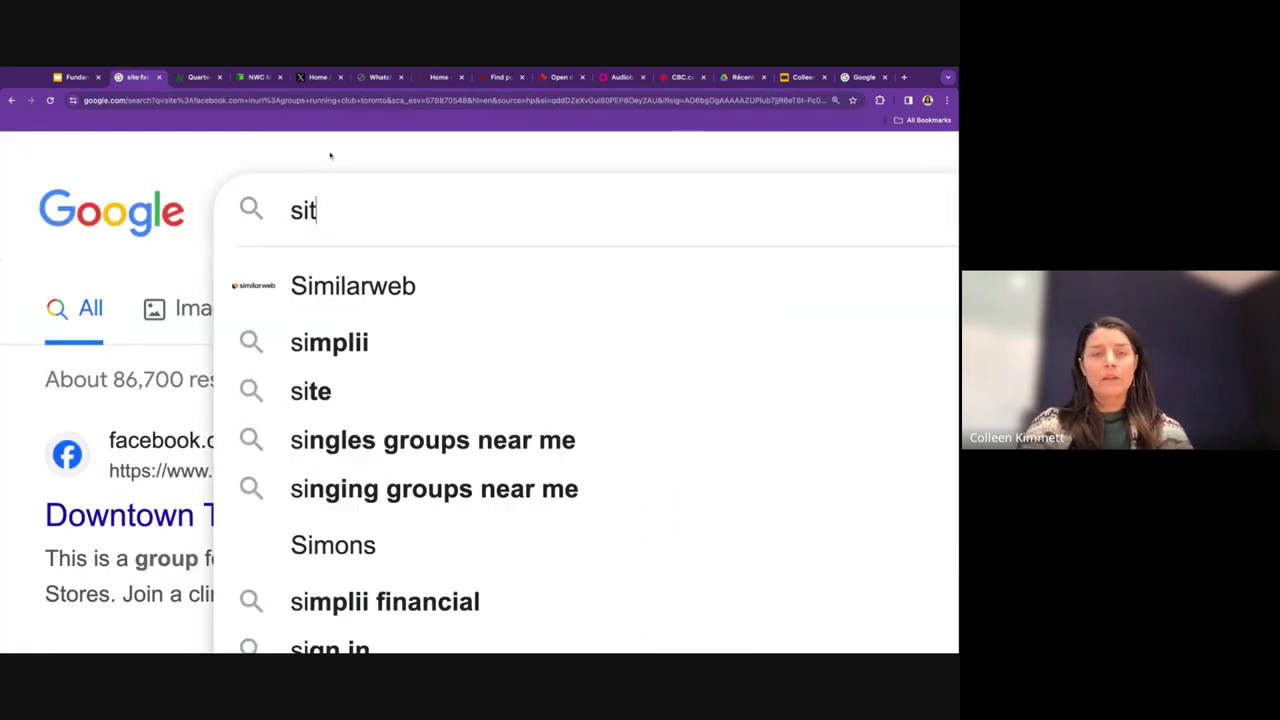
type("e:nortwest.ca")
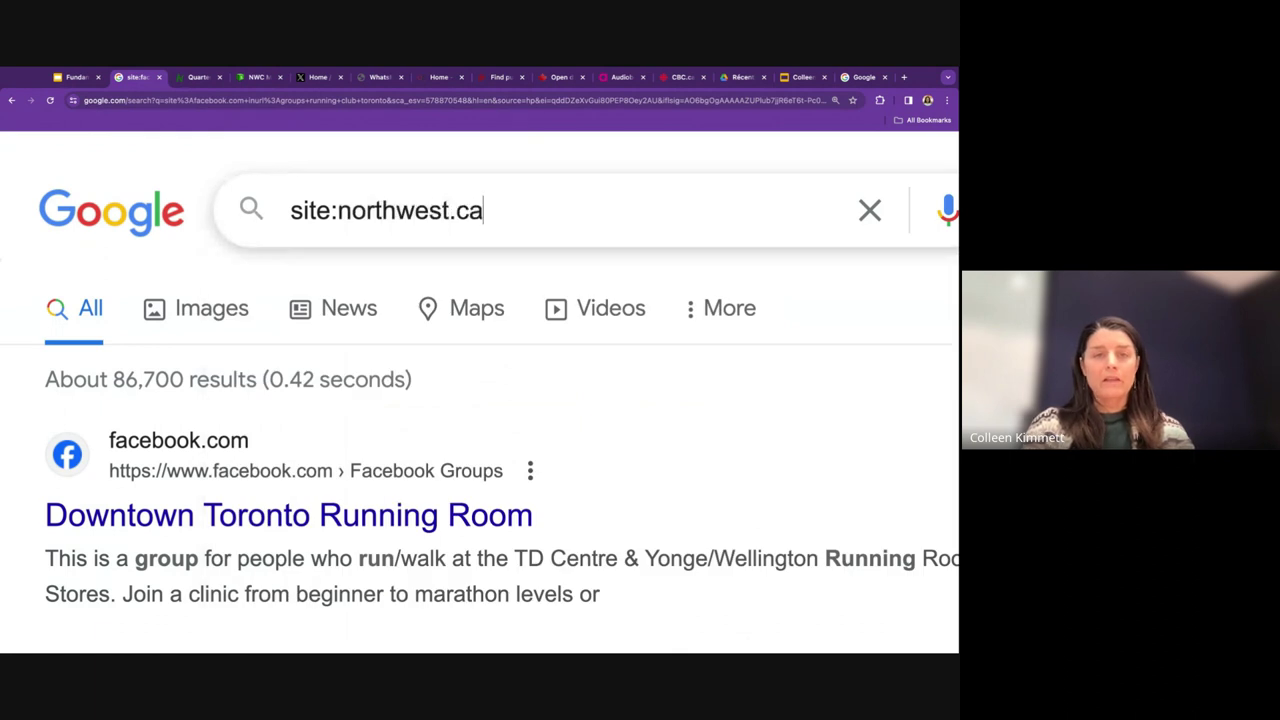
left_click(197, 77)
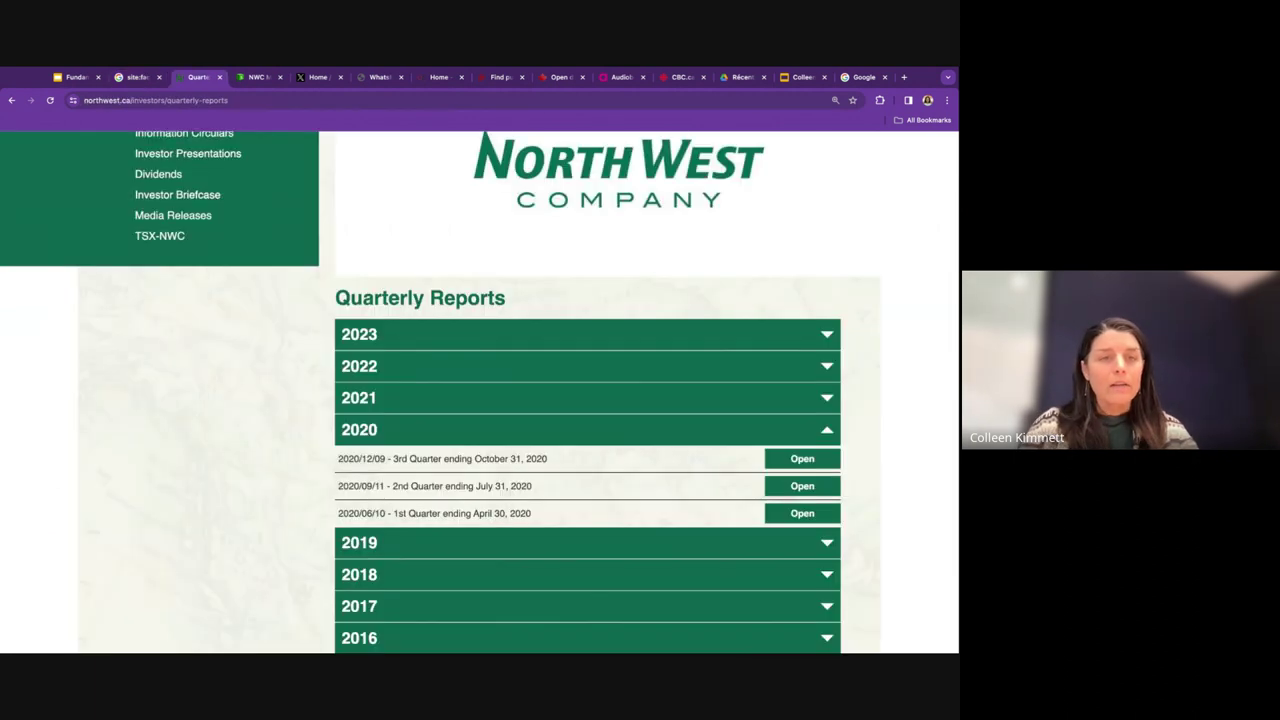
key("ctrl+shift+Tab")
type("iurl")
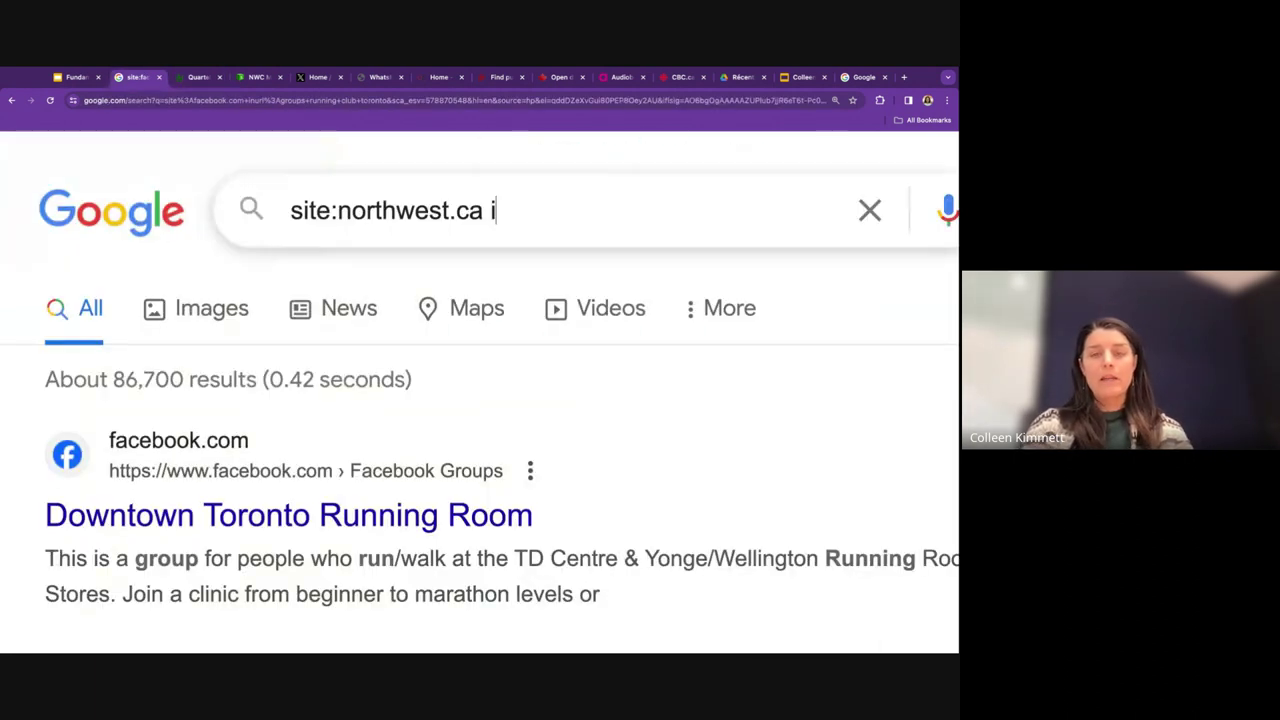
key("BackSpace")
key("BackSpace")
key("BackSpace")
type("nirul")
key("BackSpace")
key("BackSpace")
key("BackSpace")
key("BackSpace")
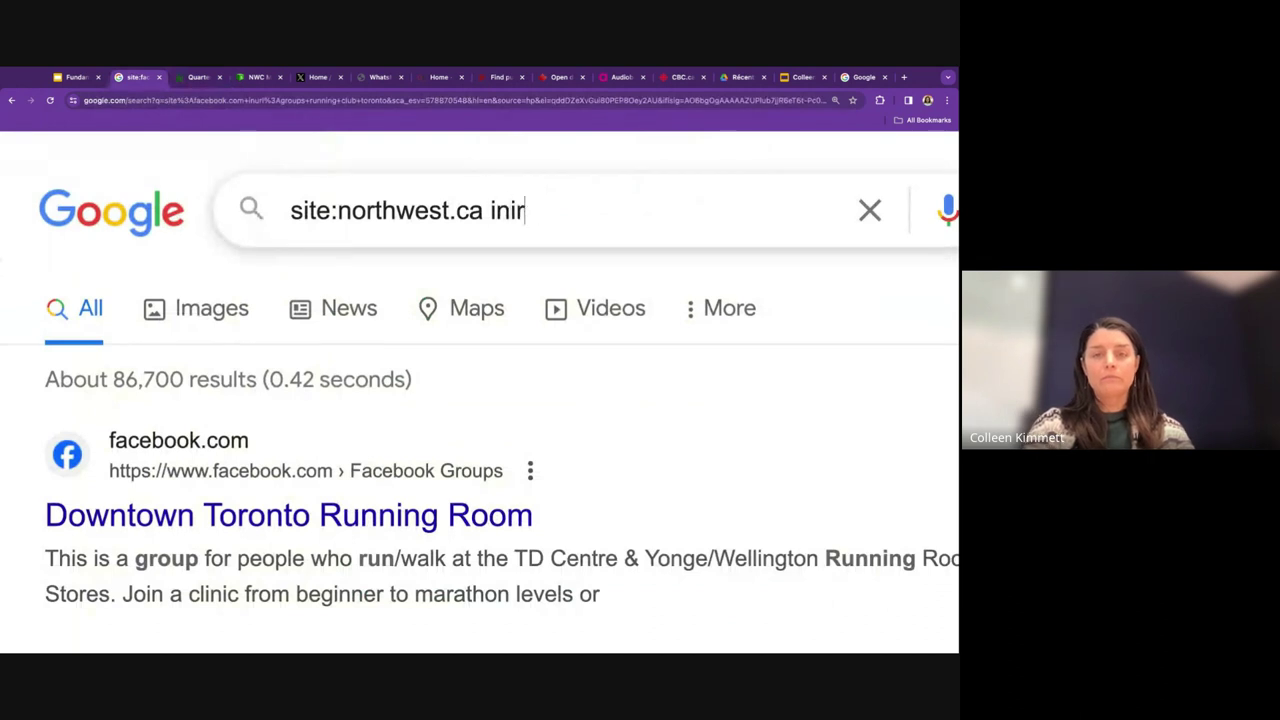
type("url:")
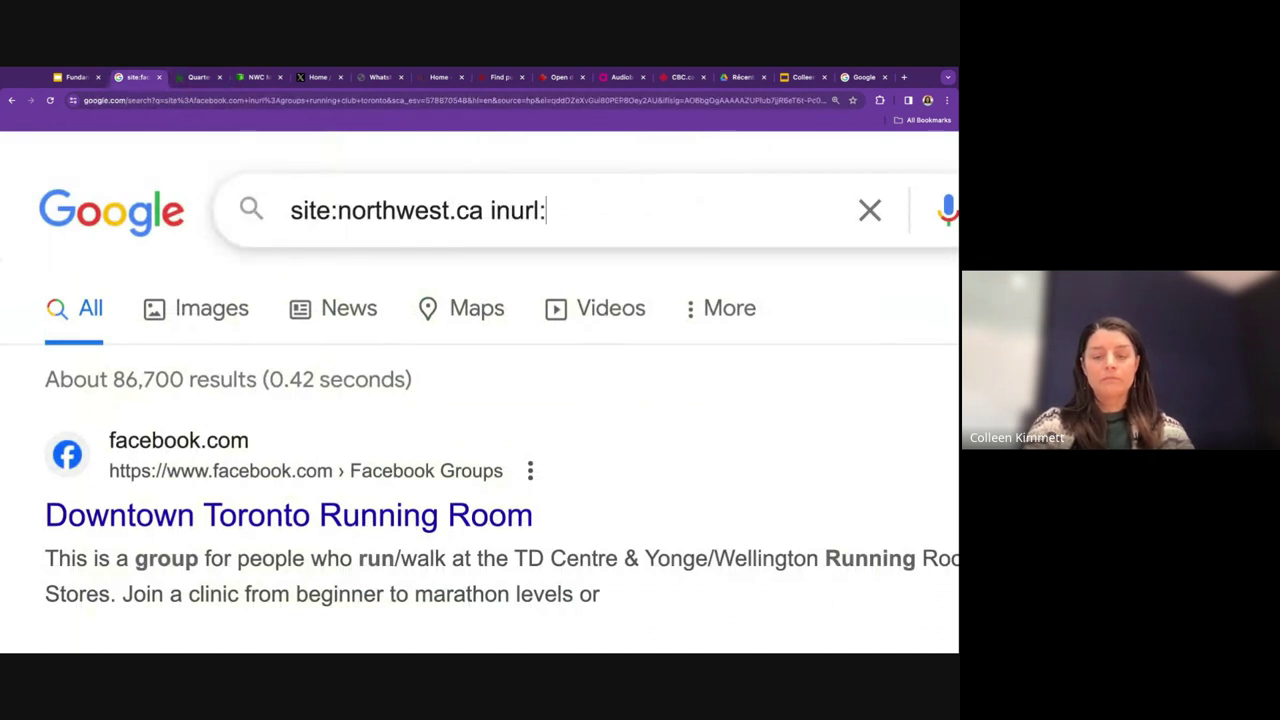
type("documents \"climate change")
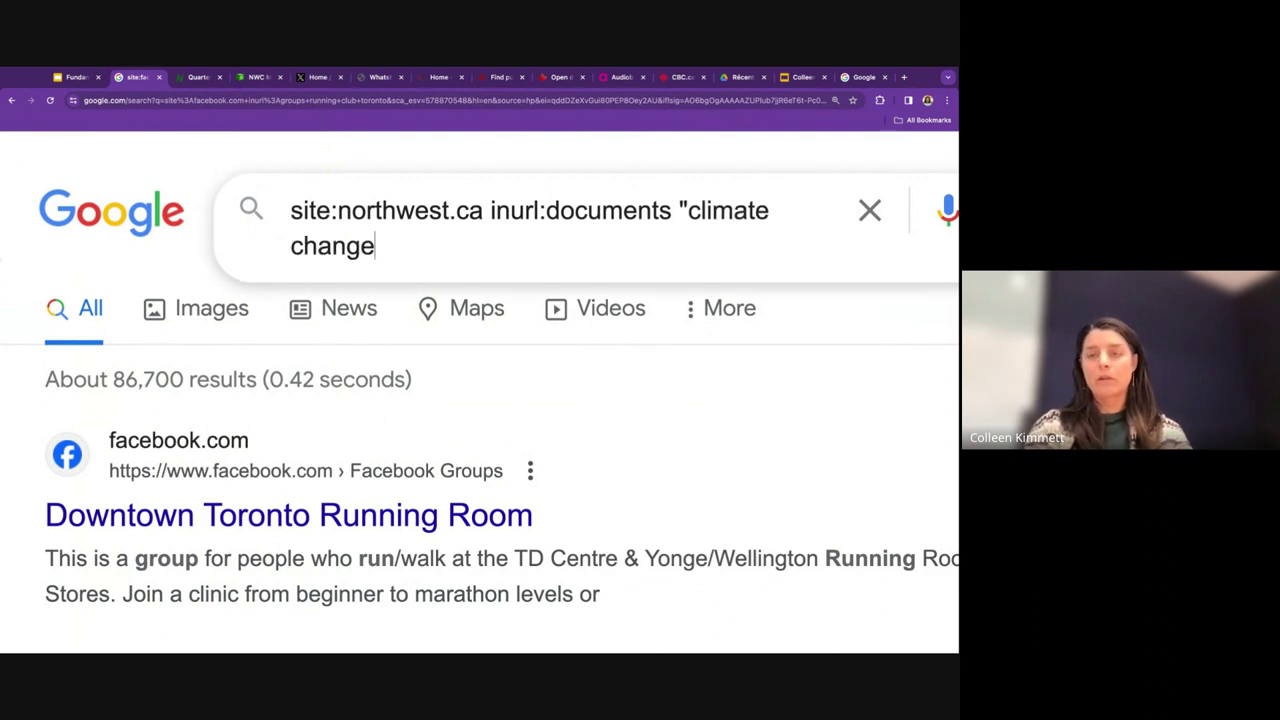
key("Return")
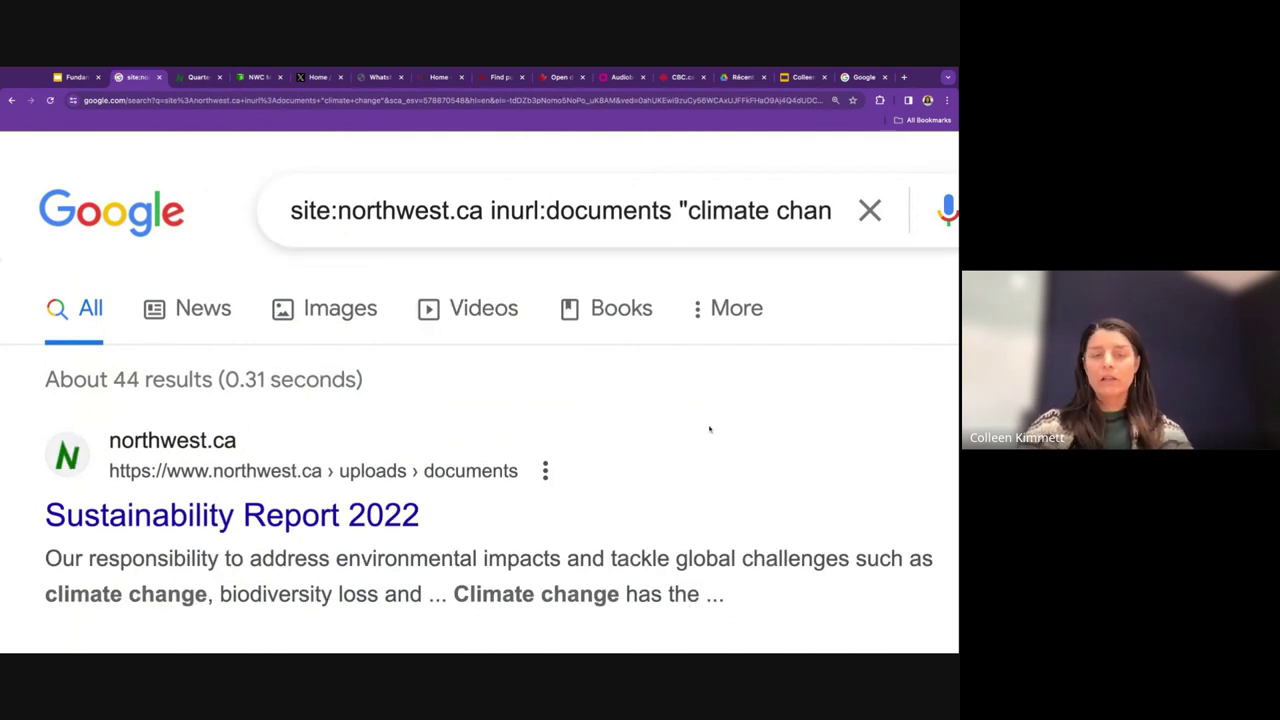
Scroll through the 44 northwest.ca climate change document results, then return to the Google home page
scroll(710, 429, "down", 2)
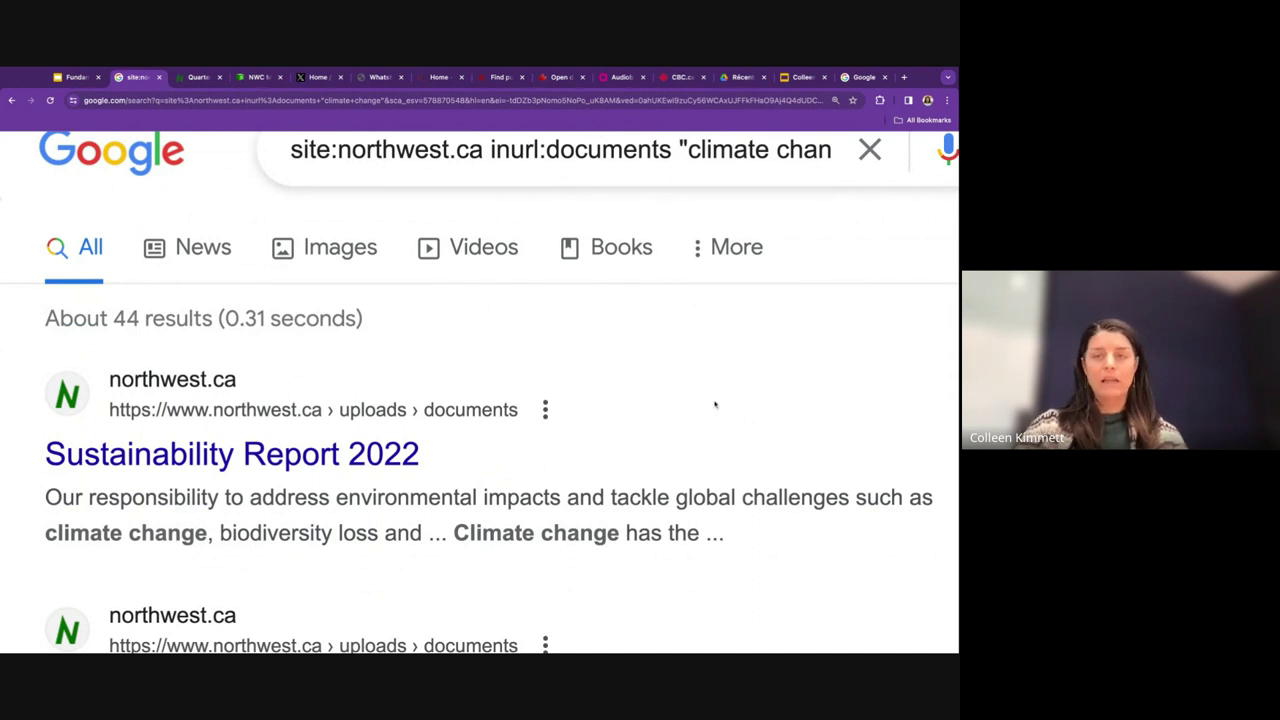
scroll(715, 404, "down", 3)
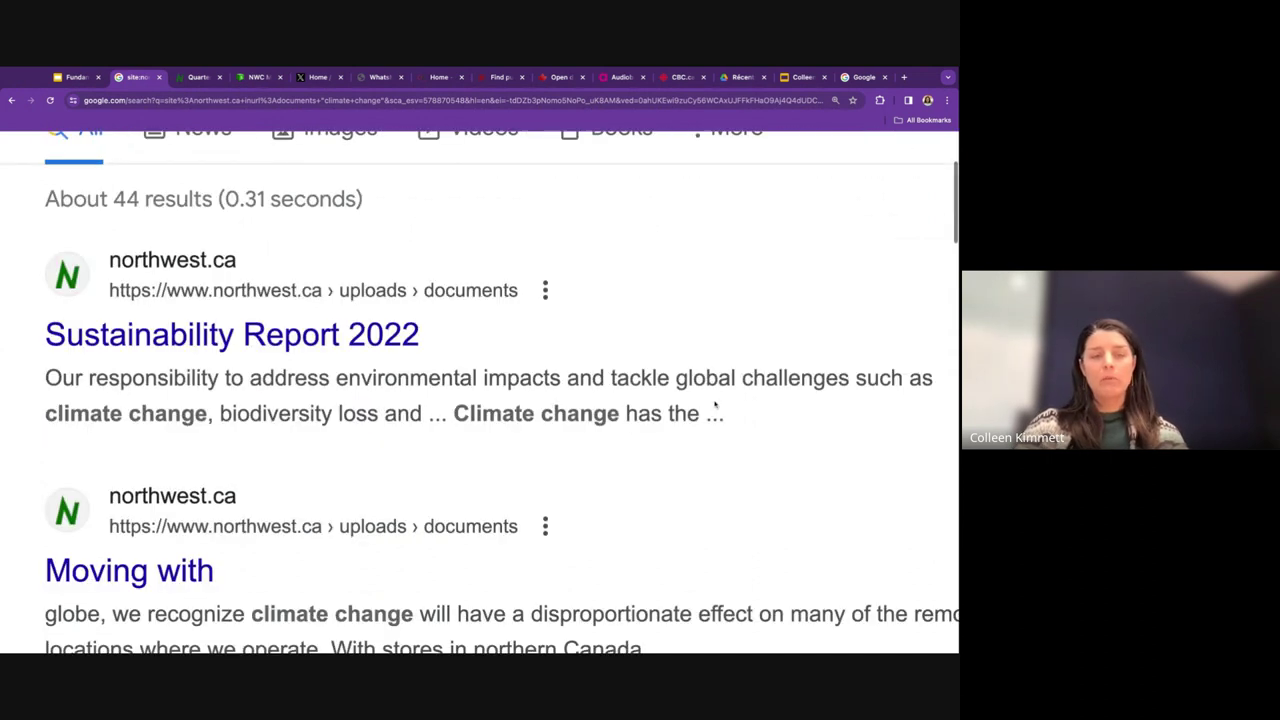
scroll(715, 404, "down", 3)
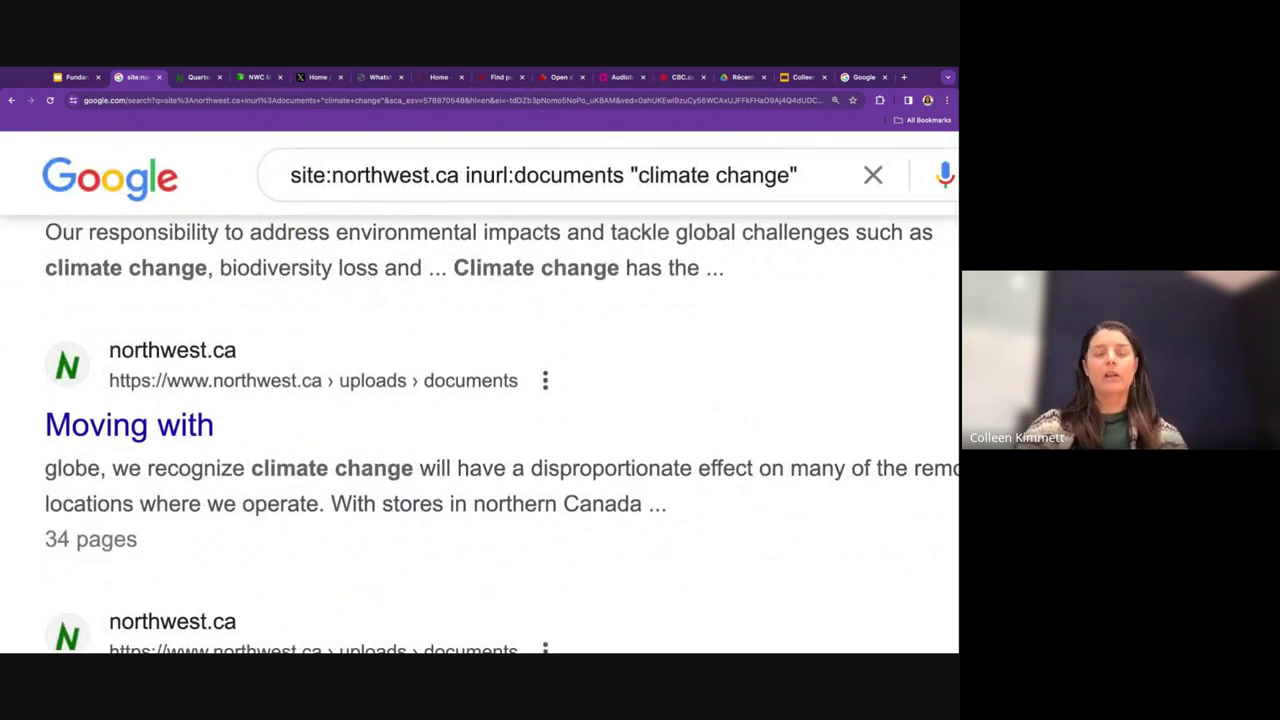
scroll(500, 420, "down", 5)
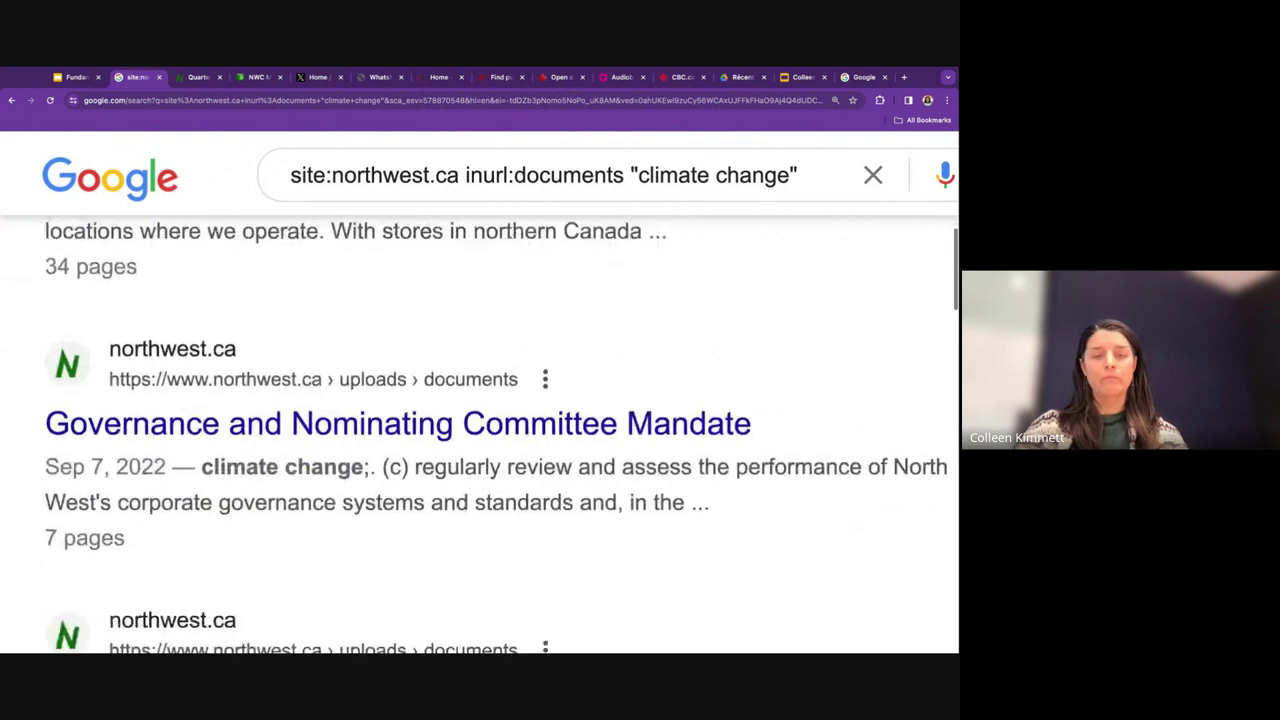
scroll(138, 186, "up", 10)
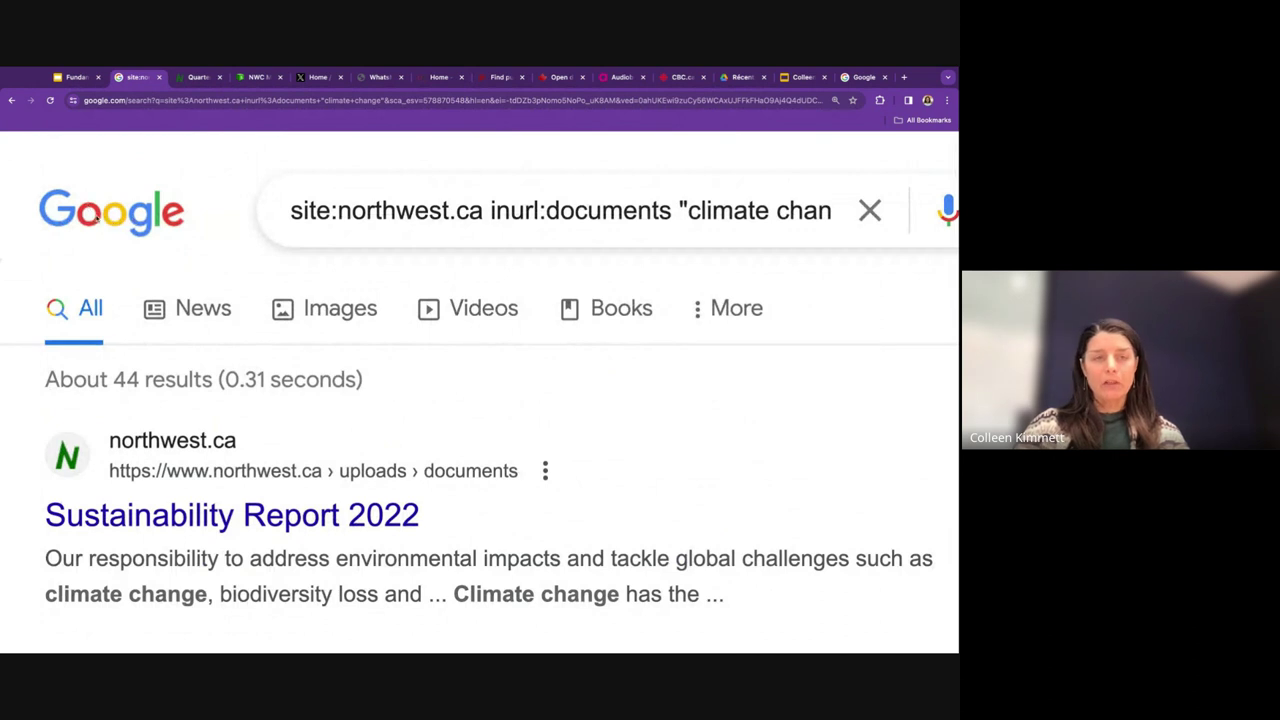
left_click(88, 215)
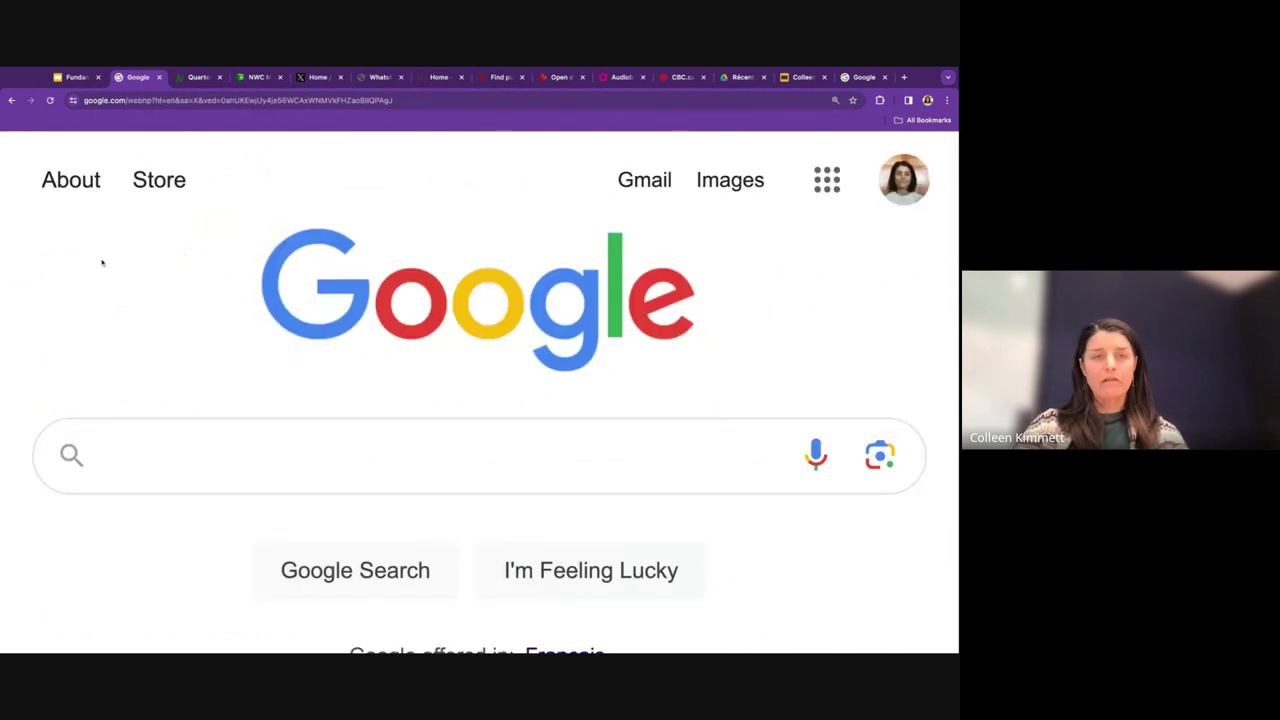
Search 'city of montreal' from the Quarterly Reports tab and open the Welcome to Montréal.ca result
left_click(199, 80)
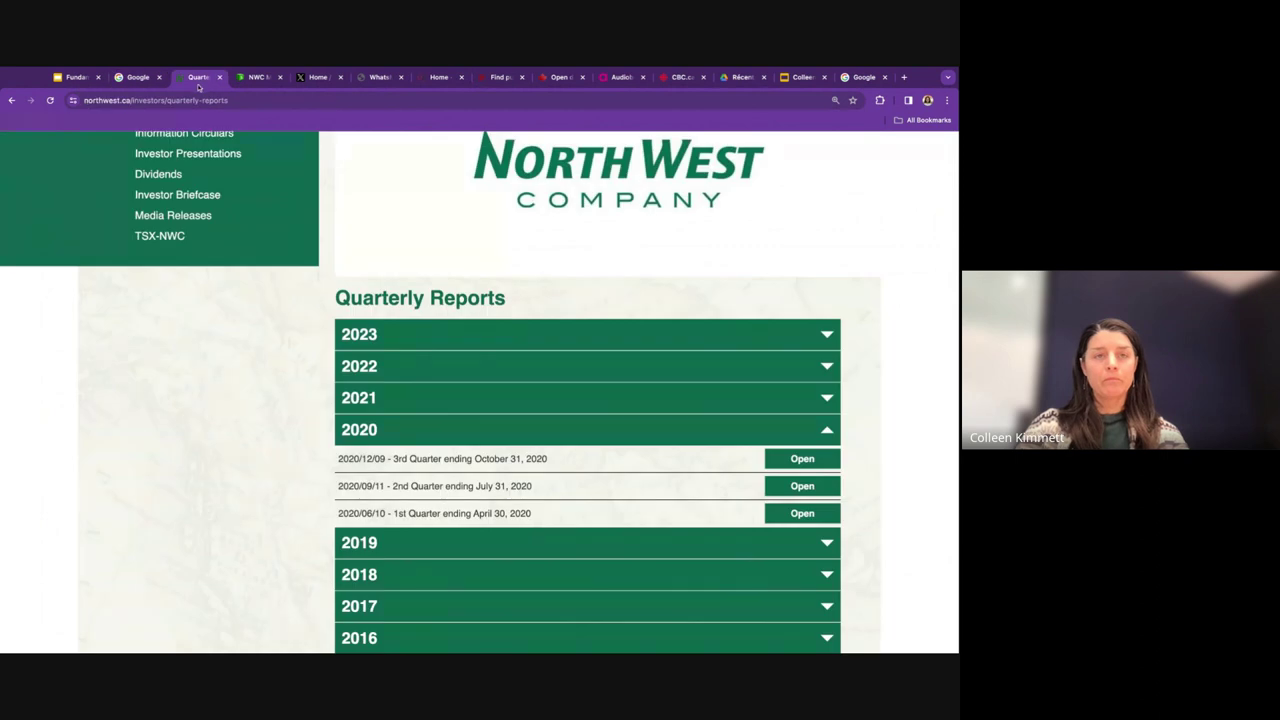
left_click(200, 100)
type("city of montreal")
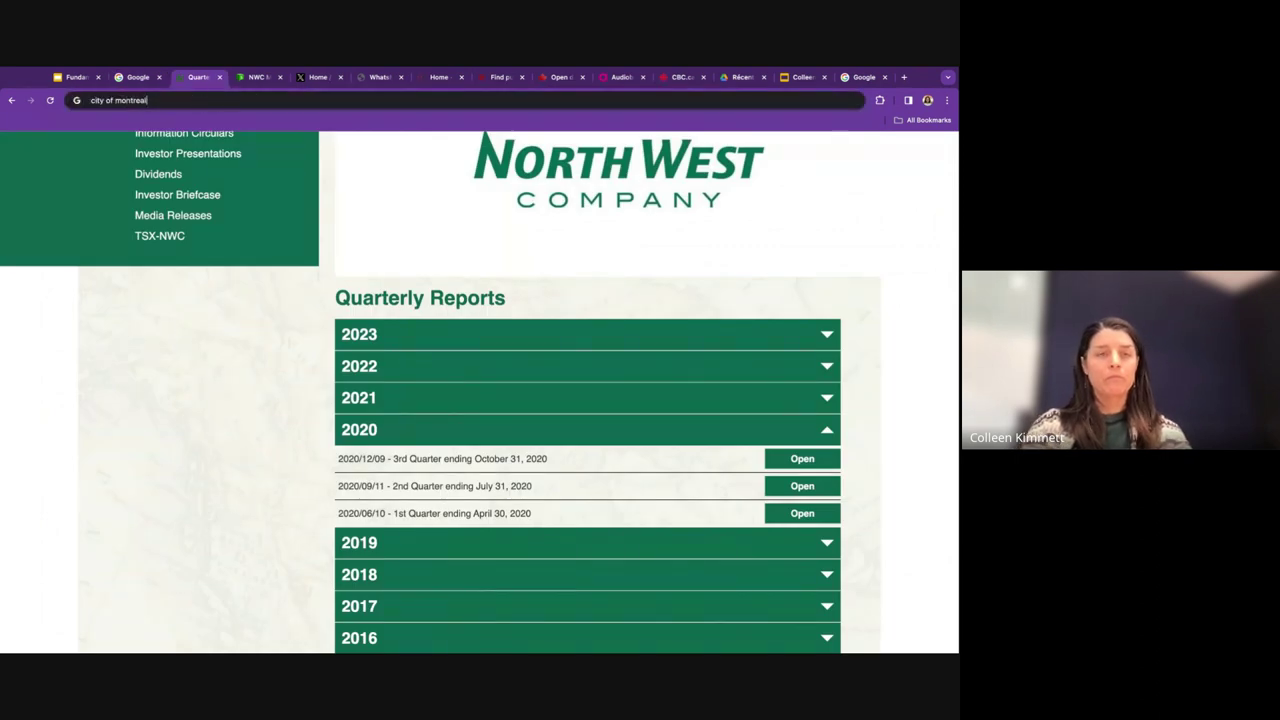
key("Return")
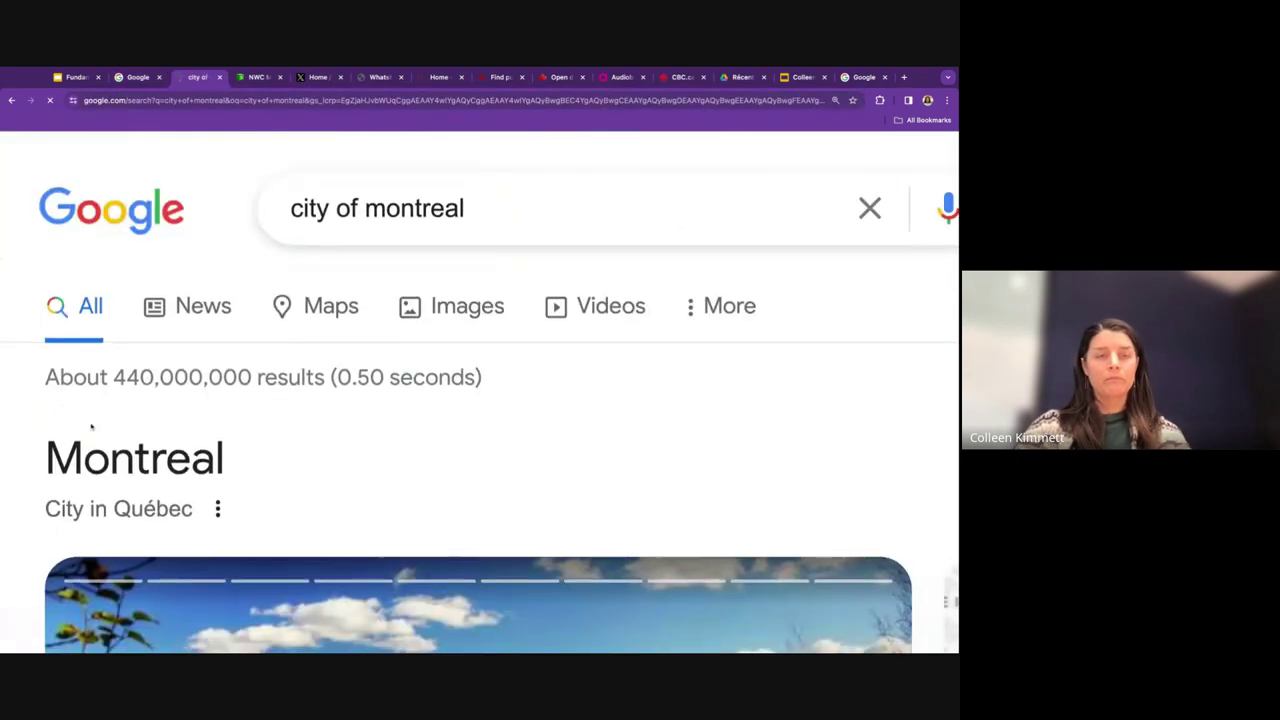
scroll(100, 400, "down", 5)
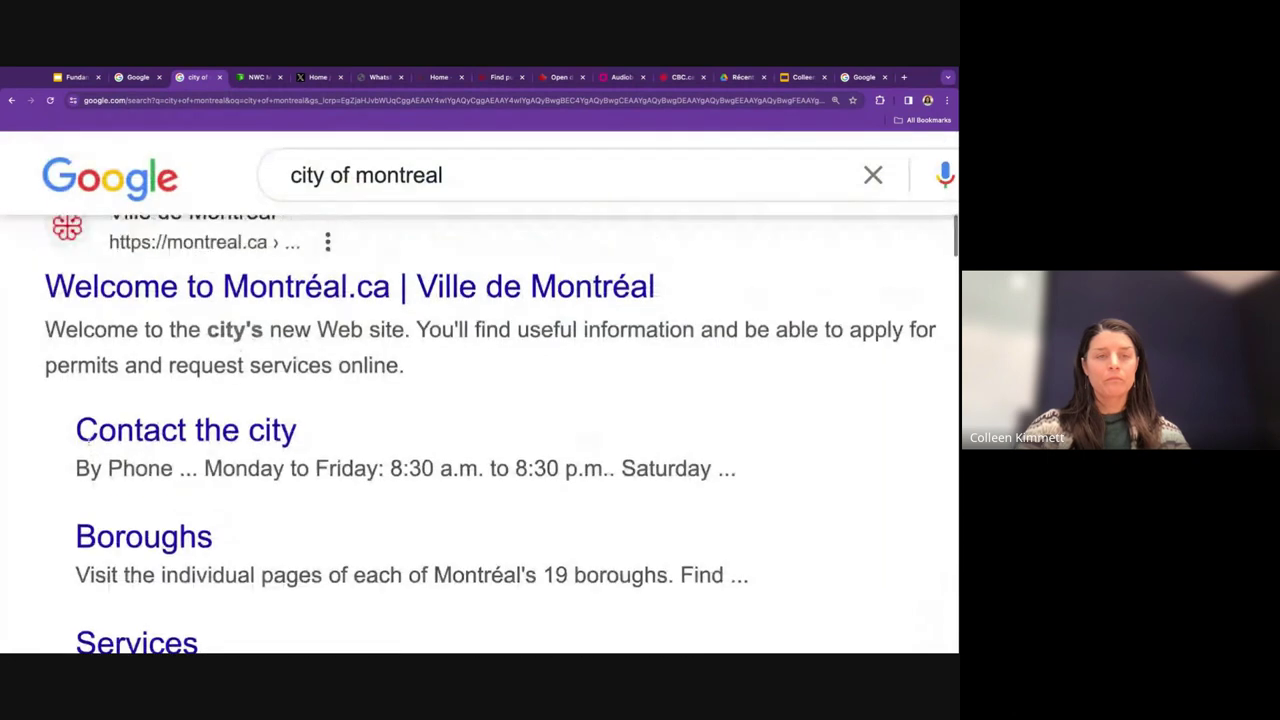
left_click(140, 308)
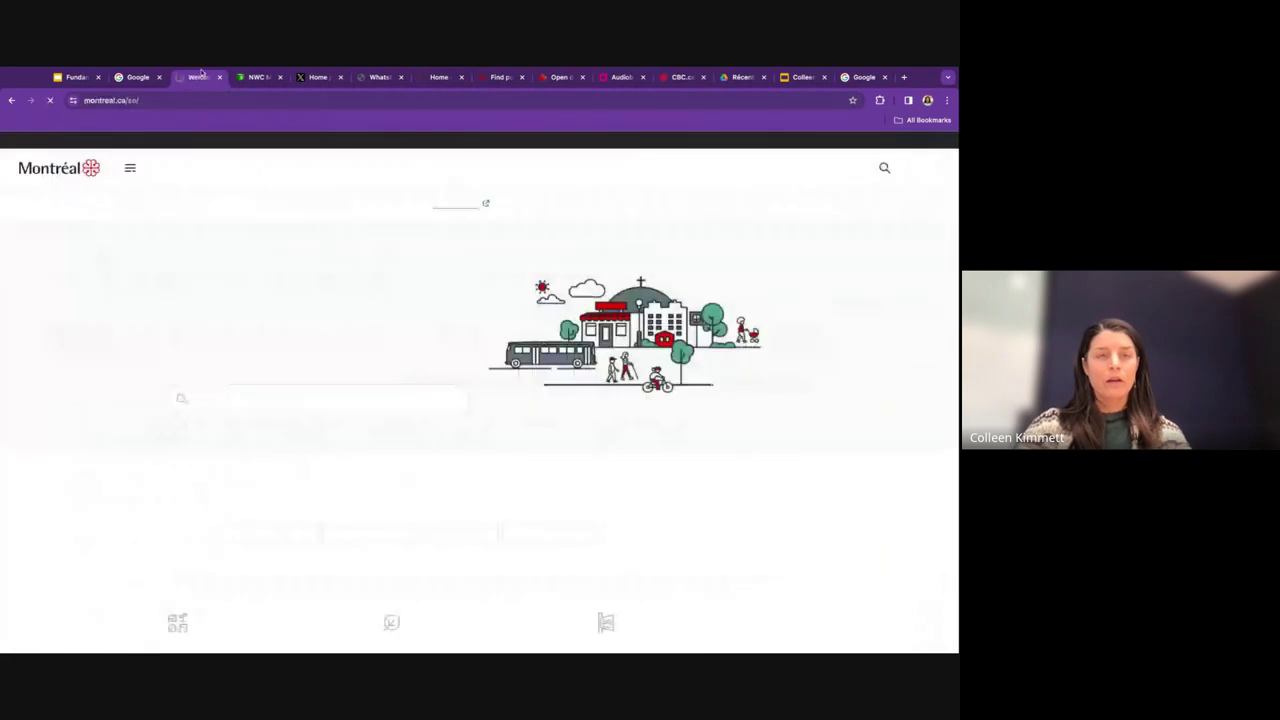
left_click(151, 100)
left_click(148, 100)
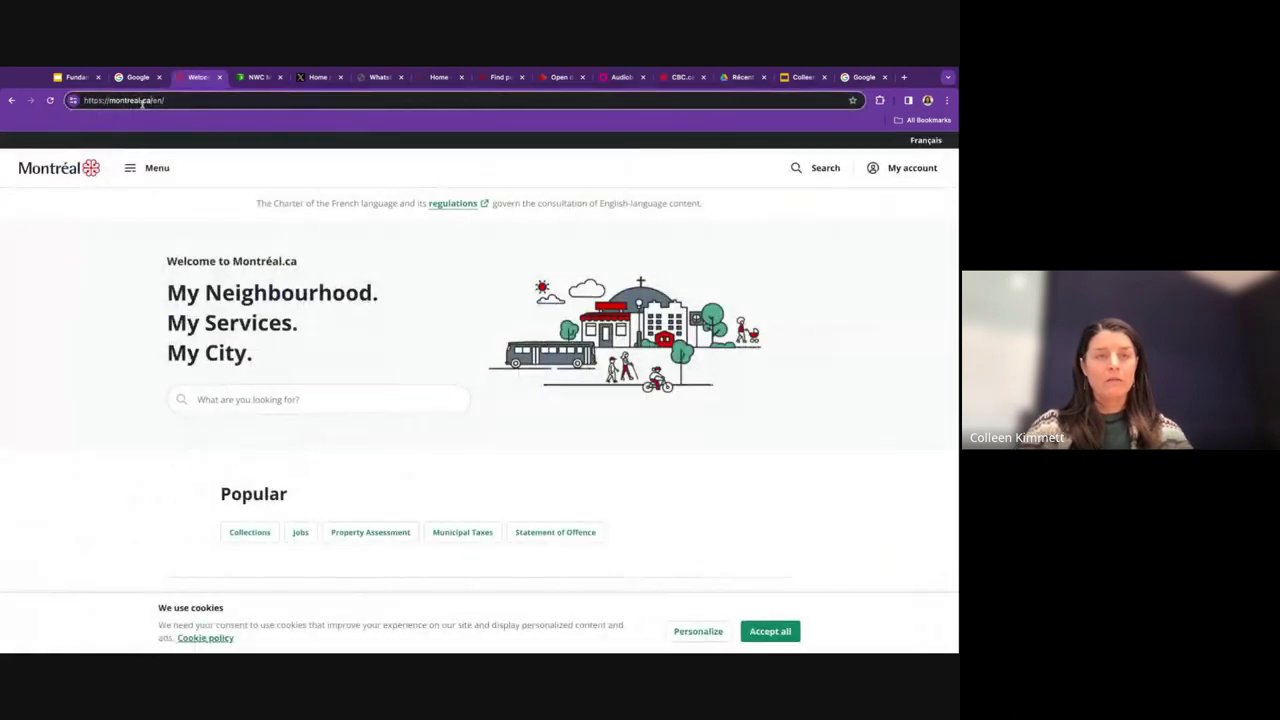
left_click_drag(148, 100, 84, 100)
key("ctrl+c")
left_click(139, 77)
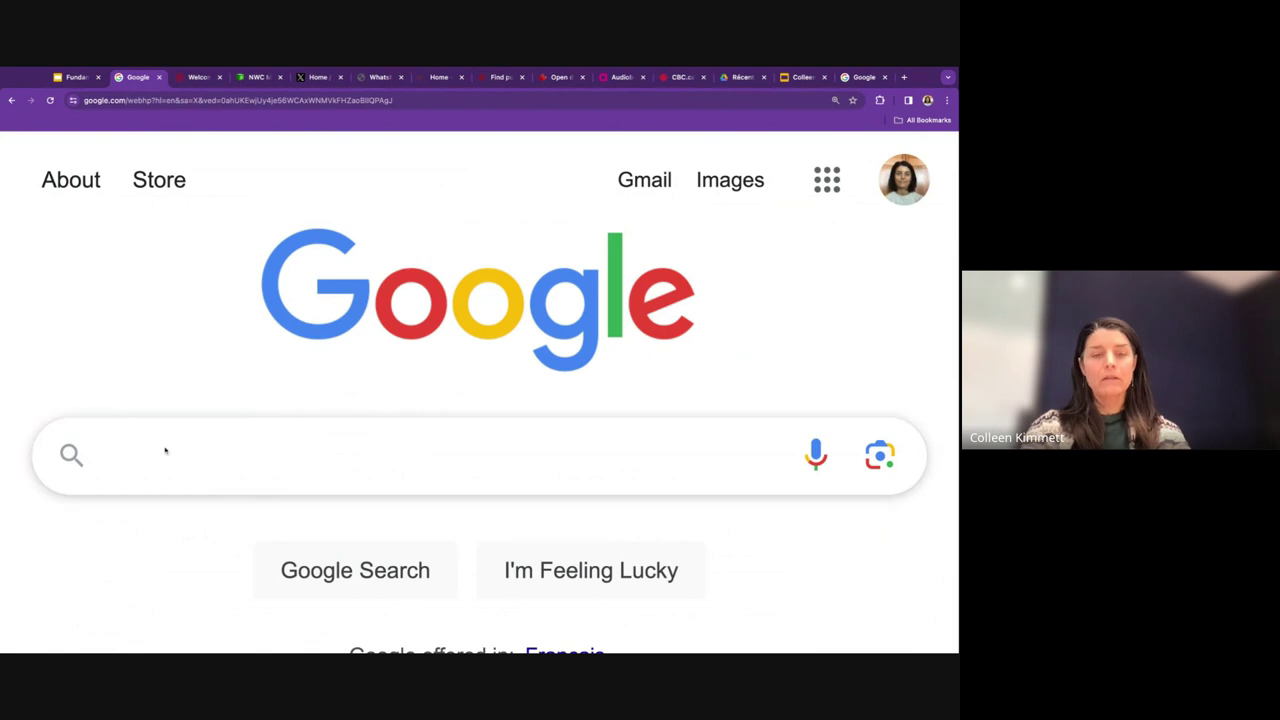
type("site:")
key("ctrl+v")
type("inurl")
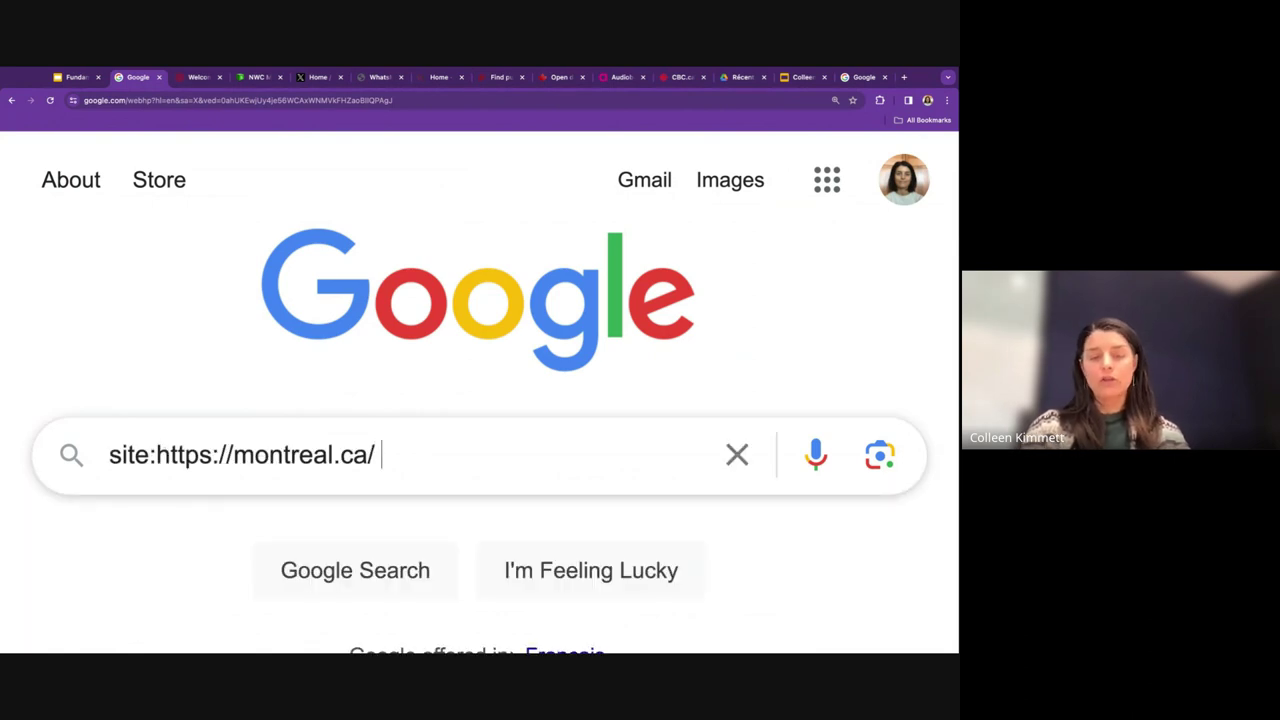
type(":")
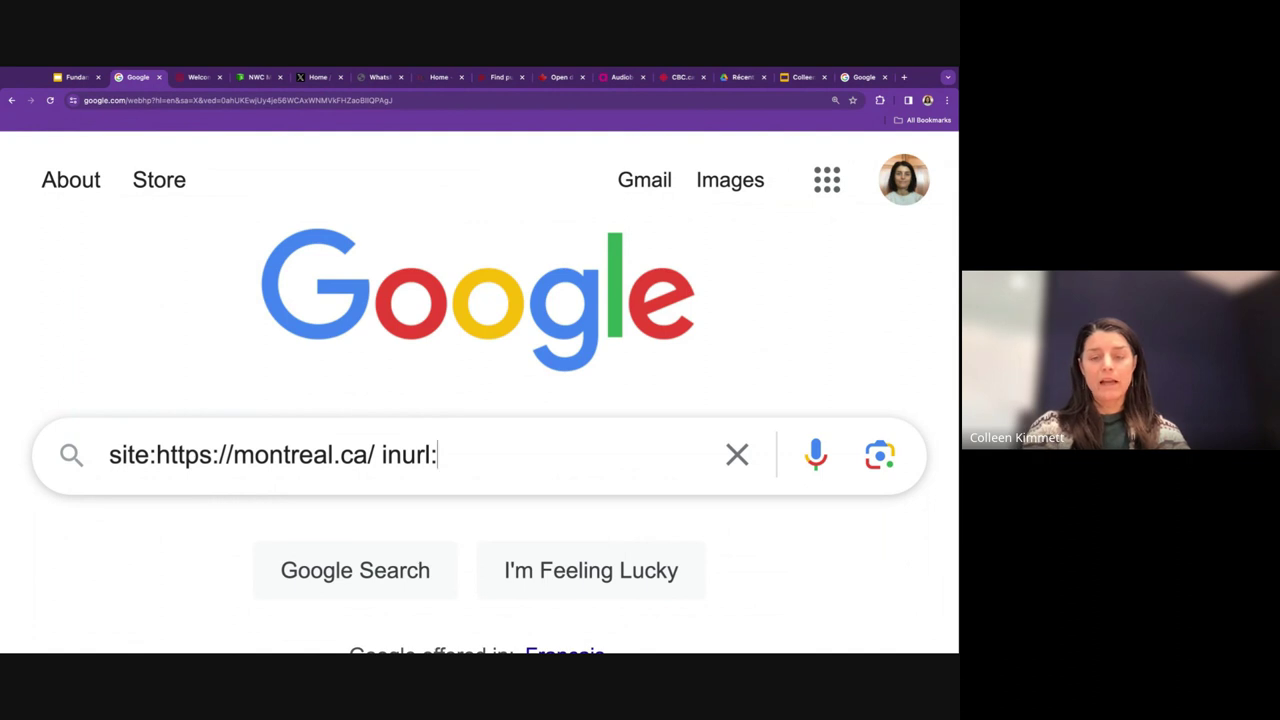
type("ODJ")
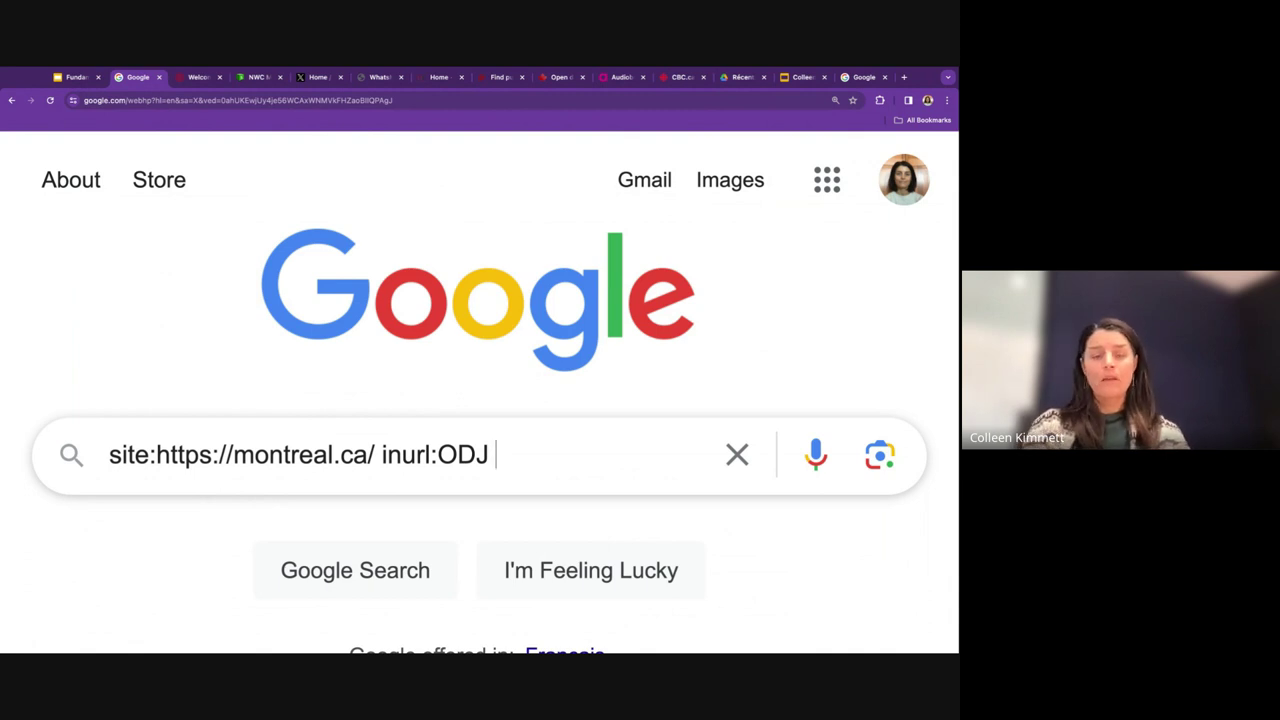
type("\"")
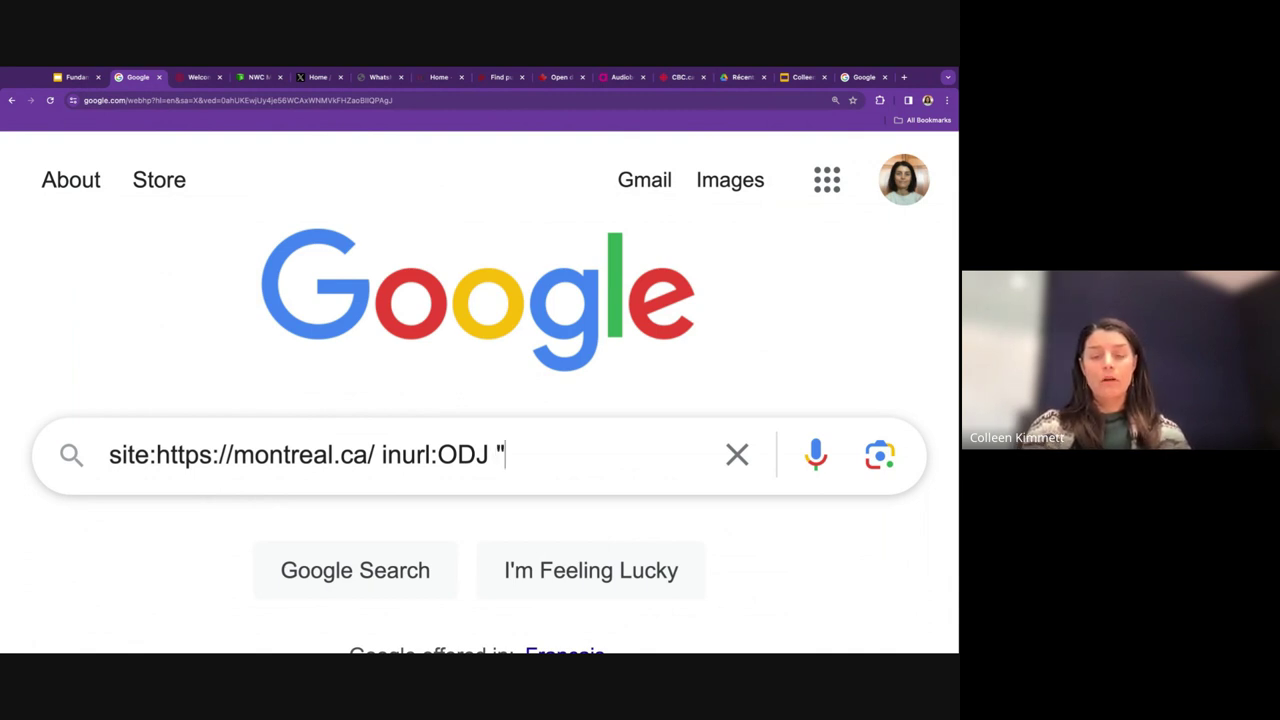
key("BackSpace")
type("comt")
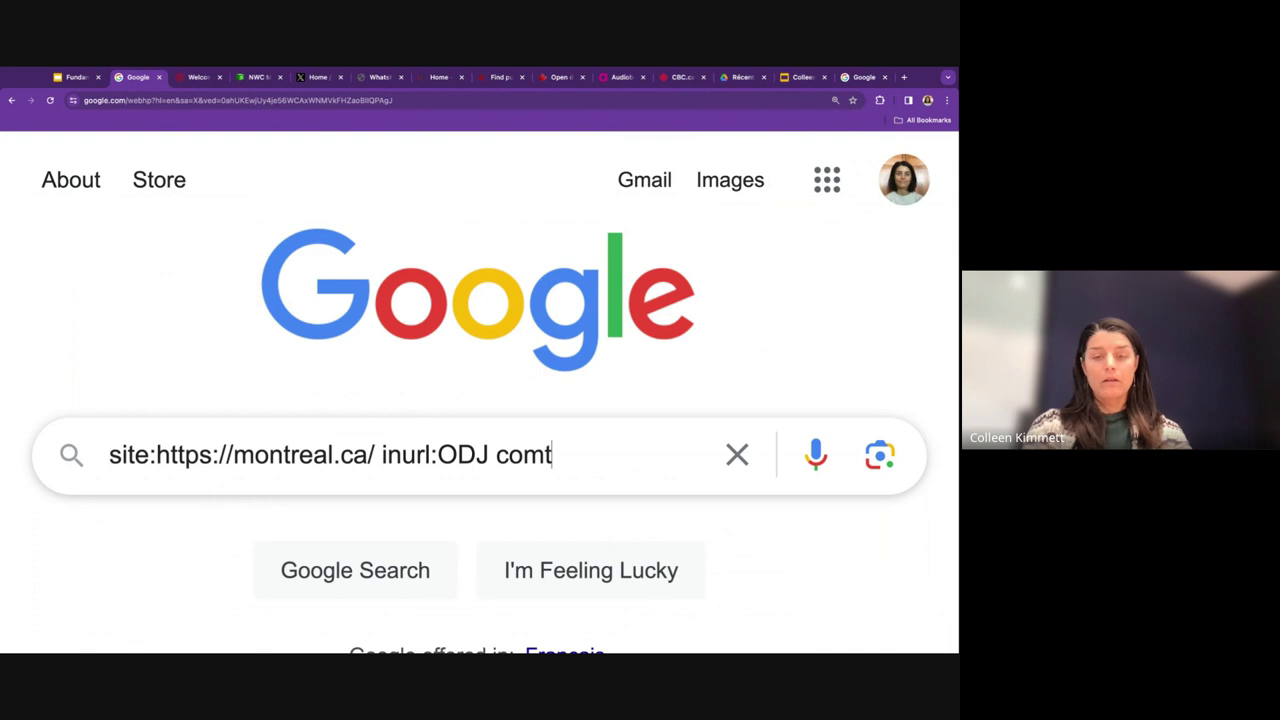
type("oirs")
key("BackSpace")
key("BackSpace")
key("BackSpace")
key("BackSpace")
key("BackSpace")
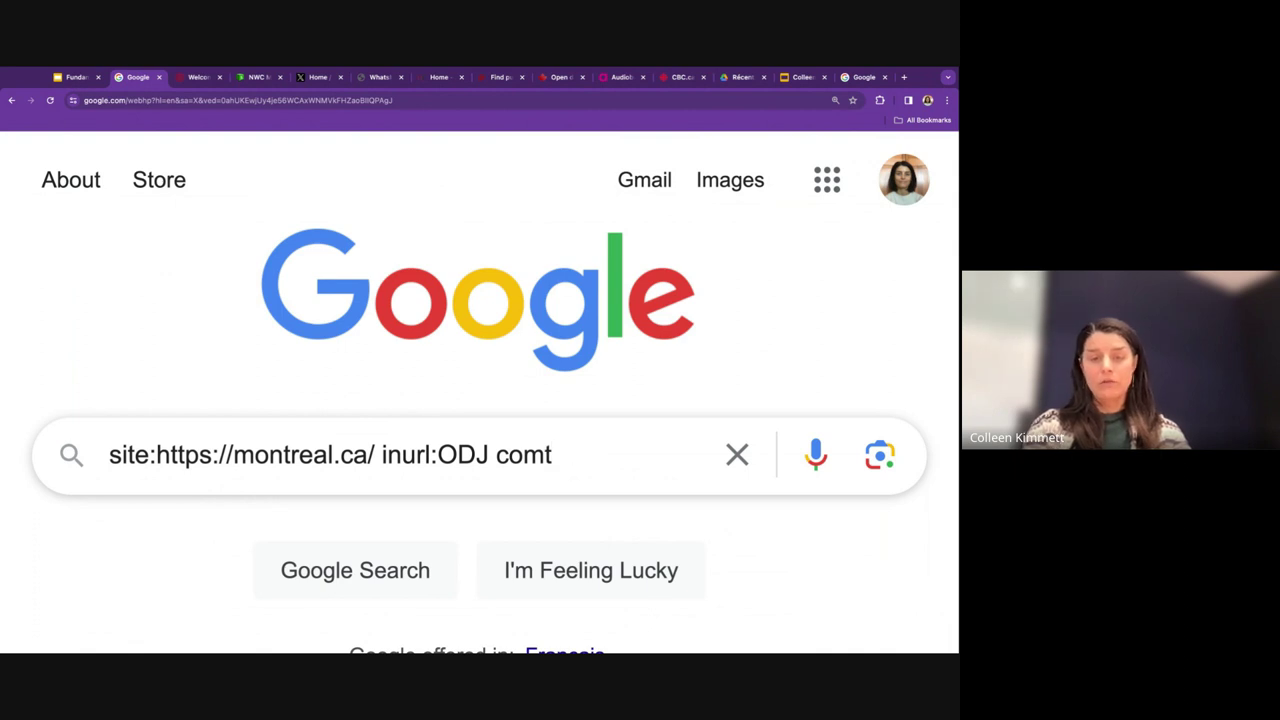
key("BackSpace")
key("BackSpace")
key("BackSpace")
key("BackSpace")
type("eau")
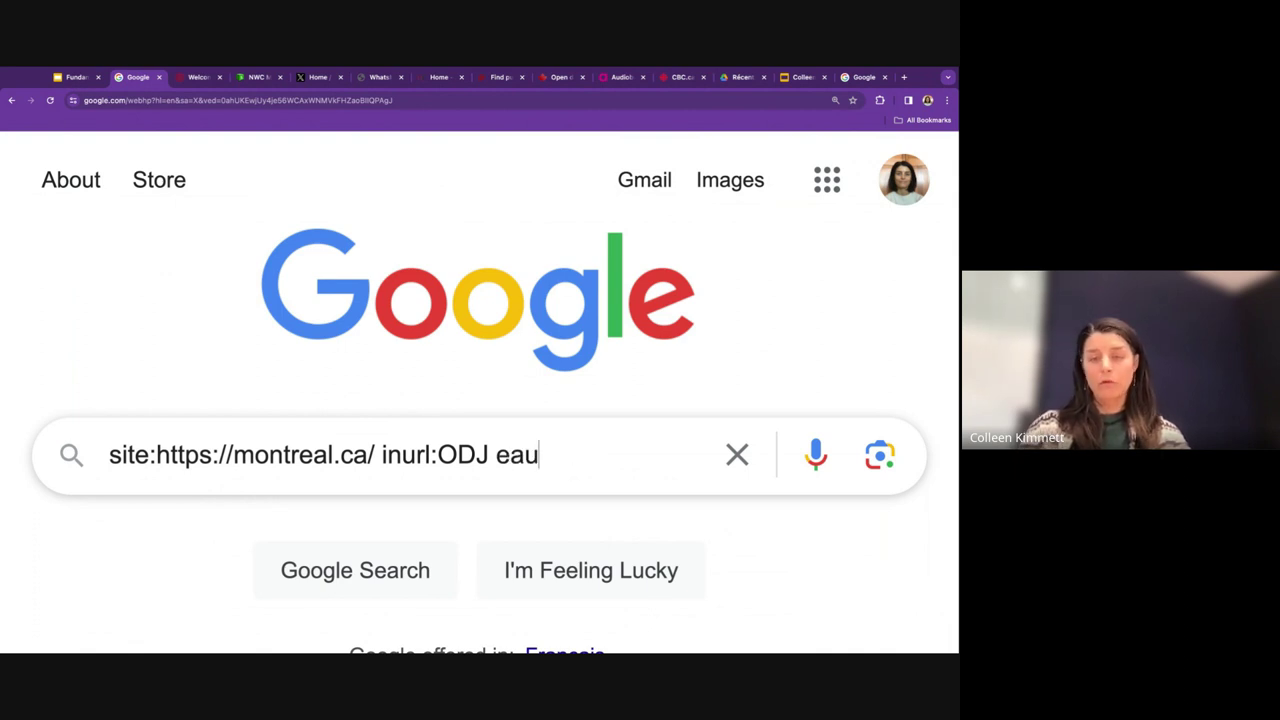
key("Return")
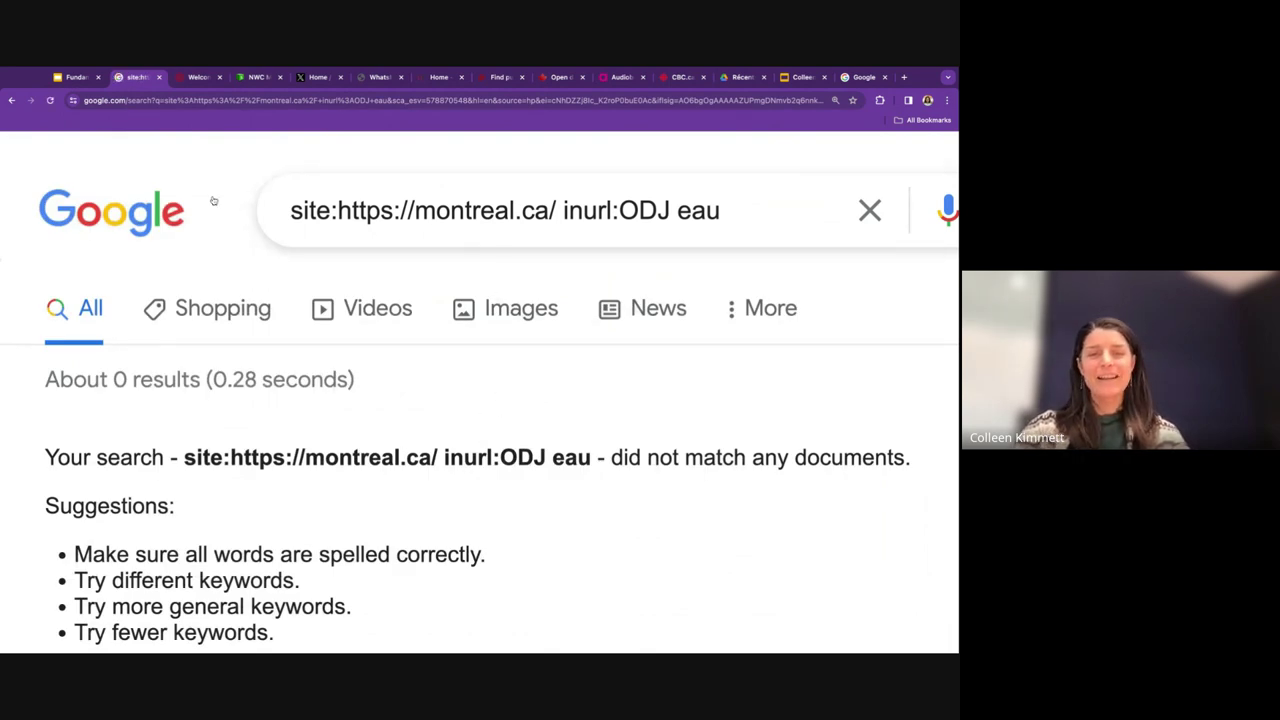
triple_click(378, 211)
Search site:campbellriver.ca inurl:news flood, getting about 692 results
type("site")
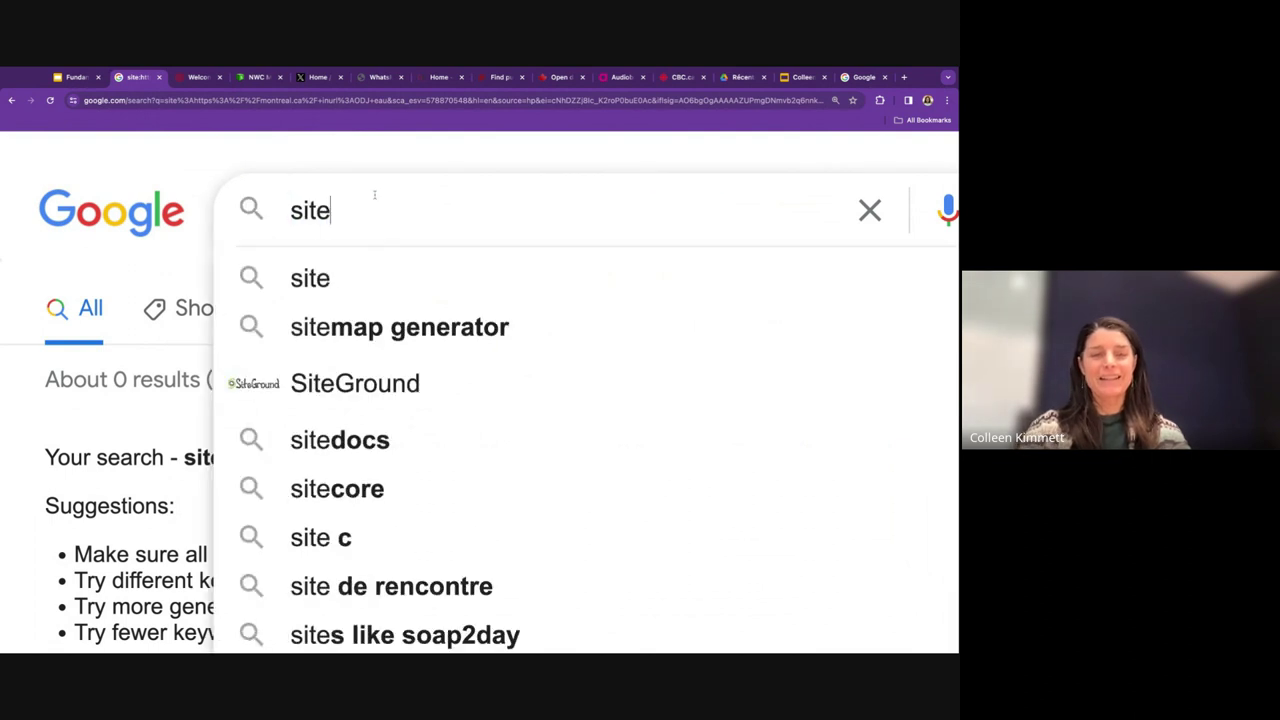
type(":campeb")
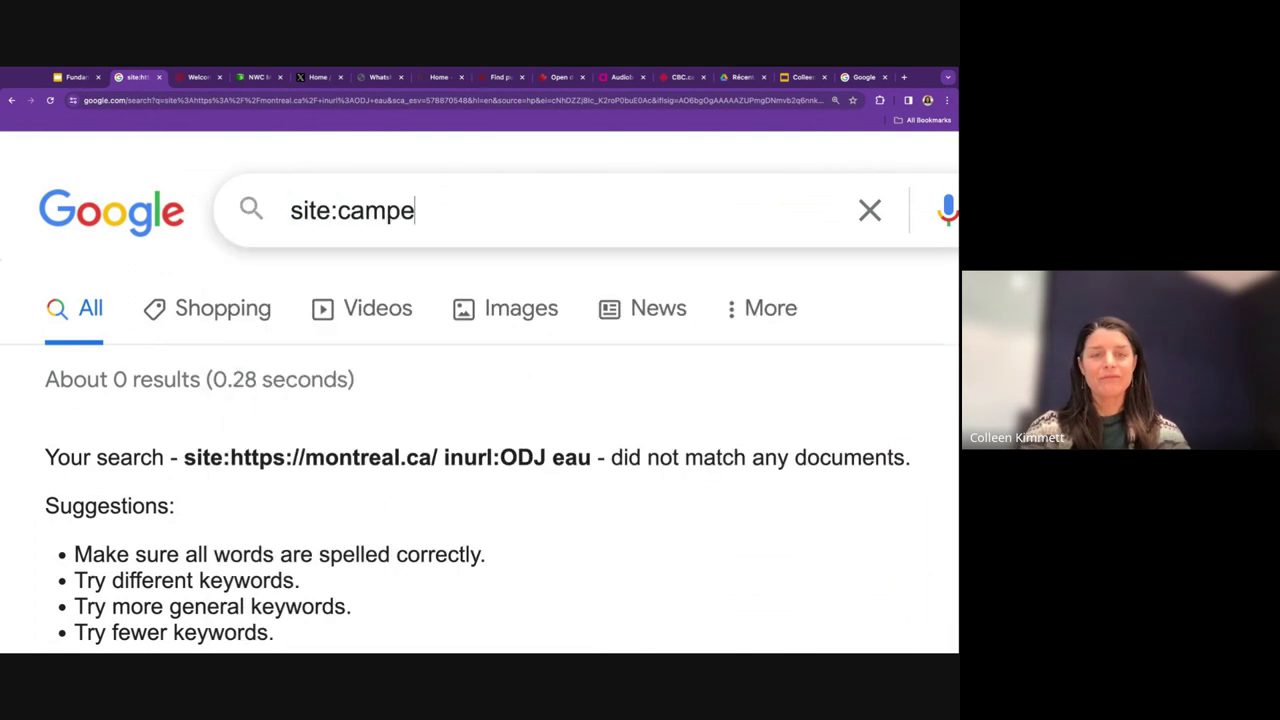
key("BackSpace")
key("BackSpace")
type("bellriver.ca ")
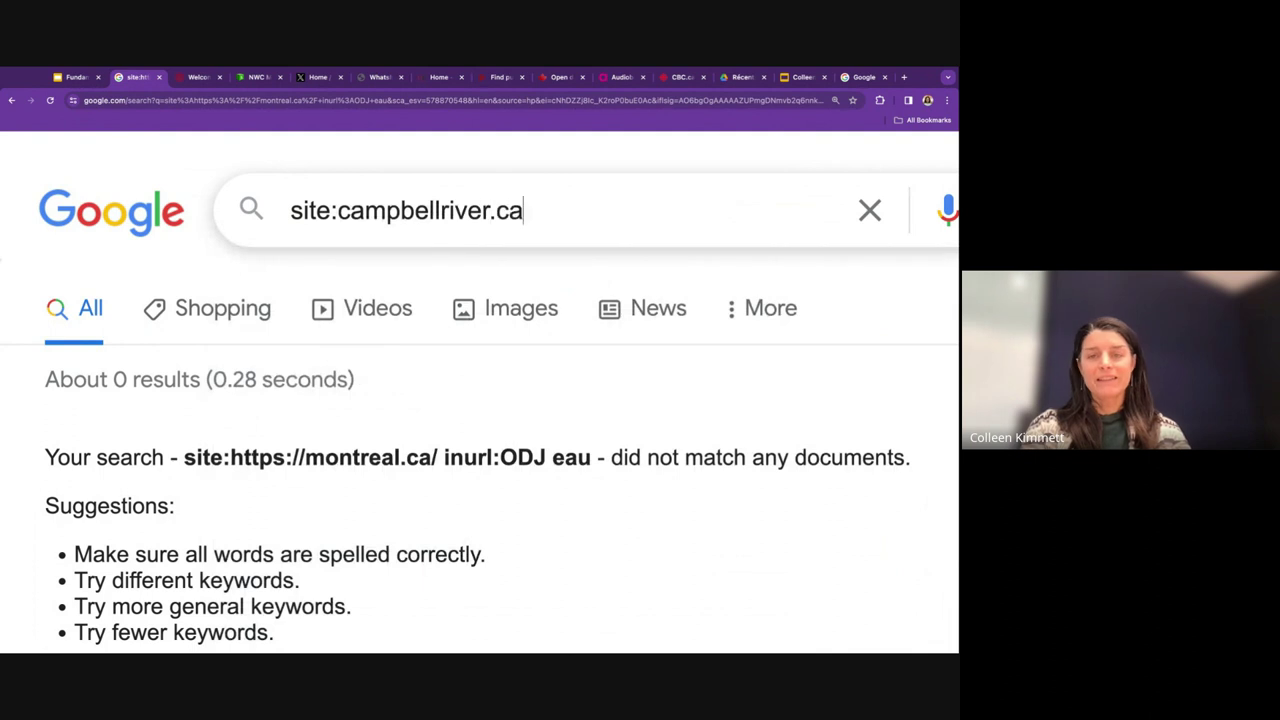
type("inurl")
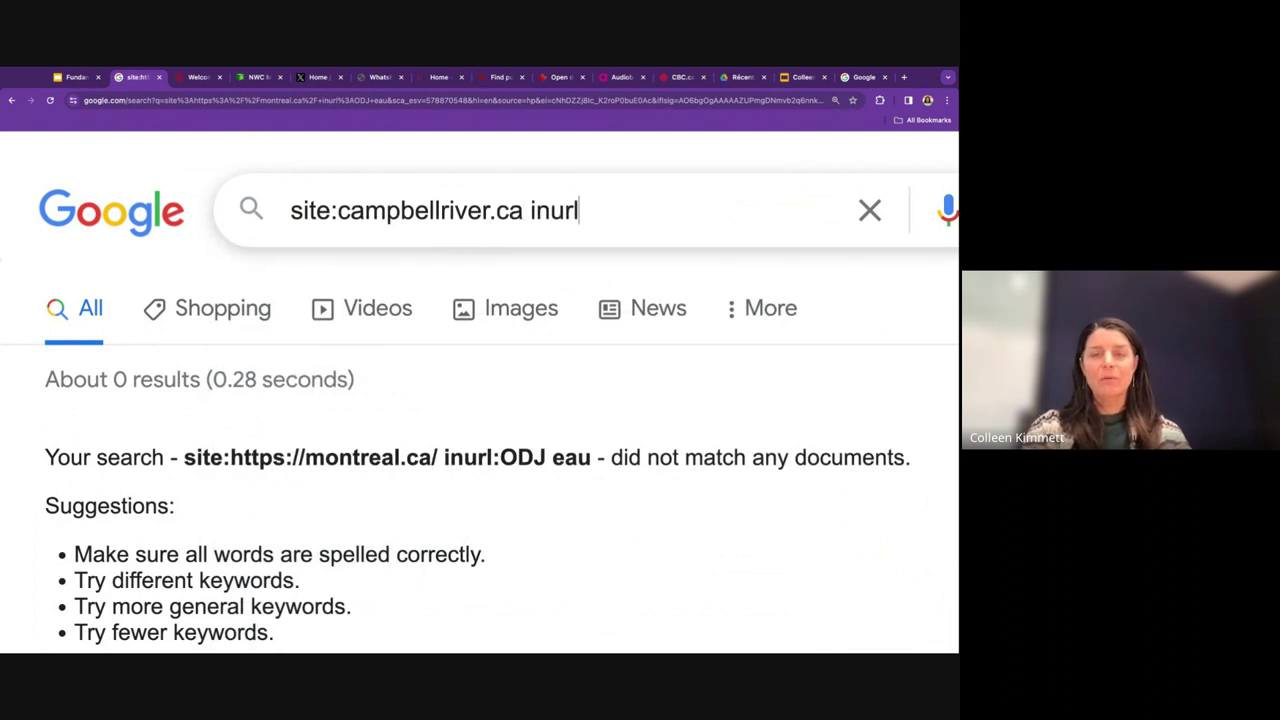
type(":news")
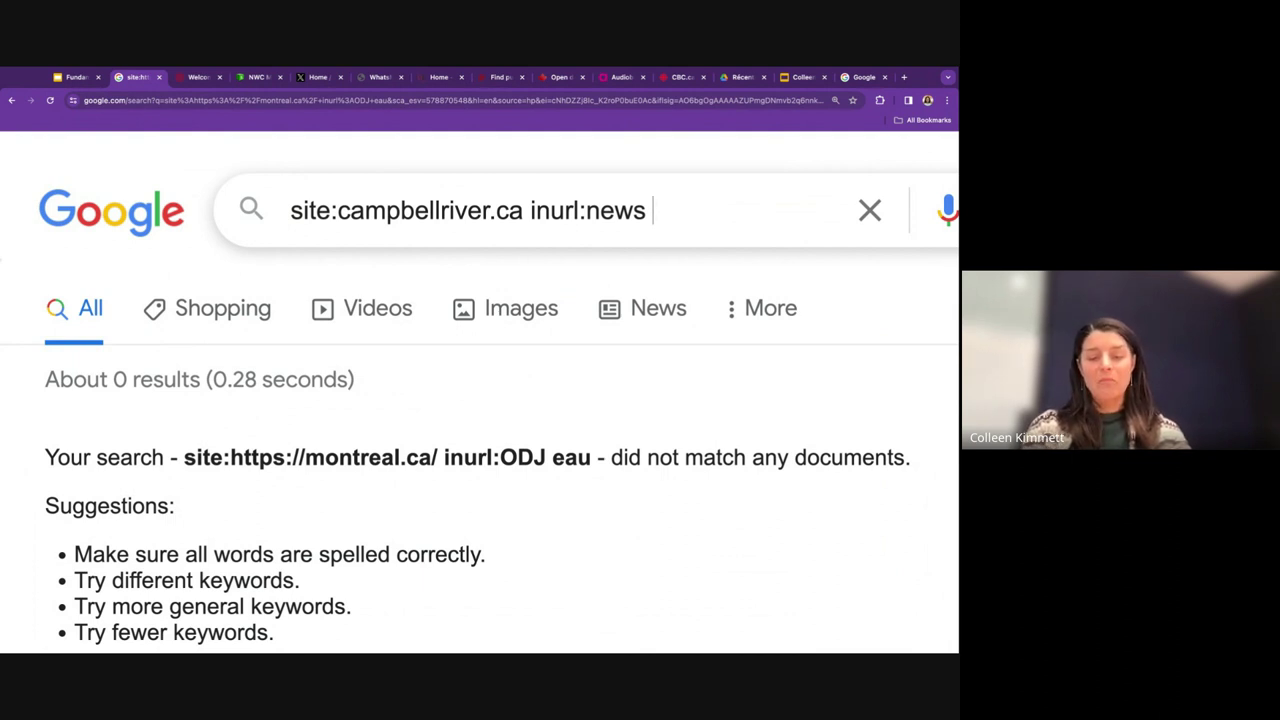
type("flood")
key("Return")
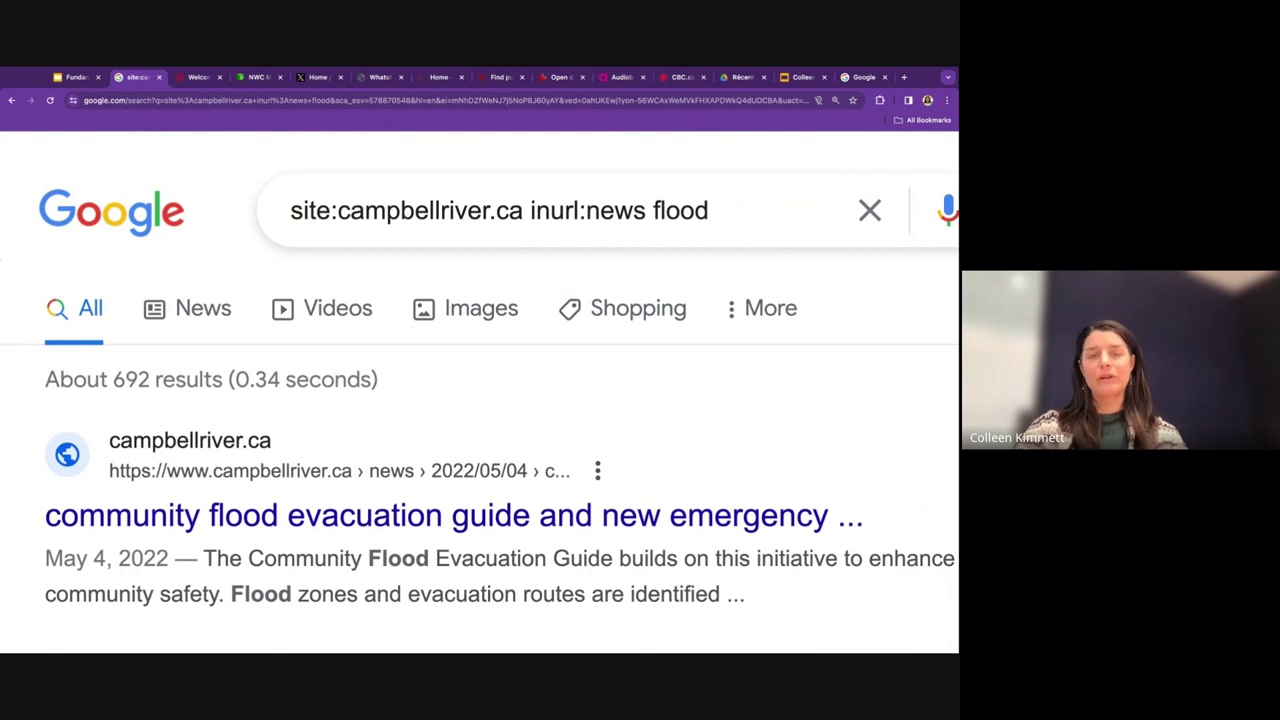
Scroll through the Campbell River flood news results, then return to the Google Slides presentation
scroll(771, 430, "down", 3)
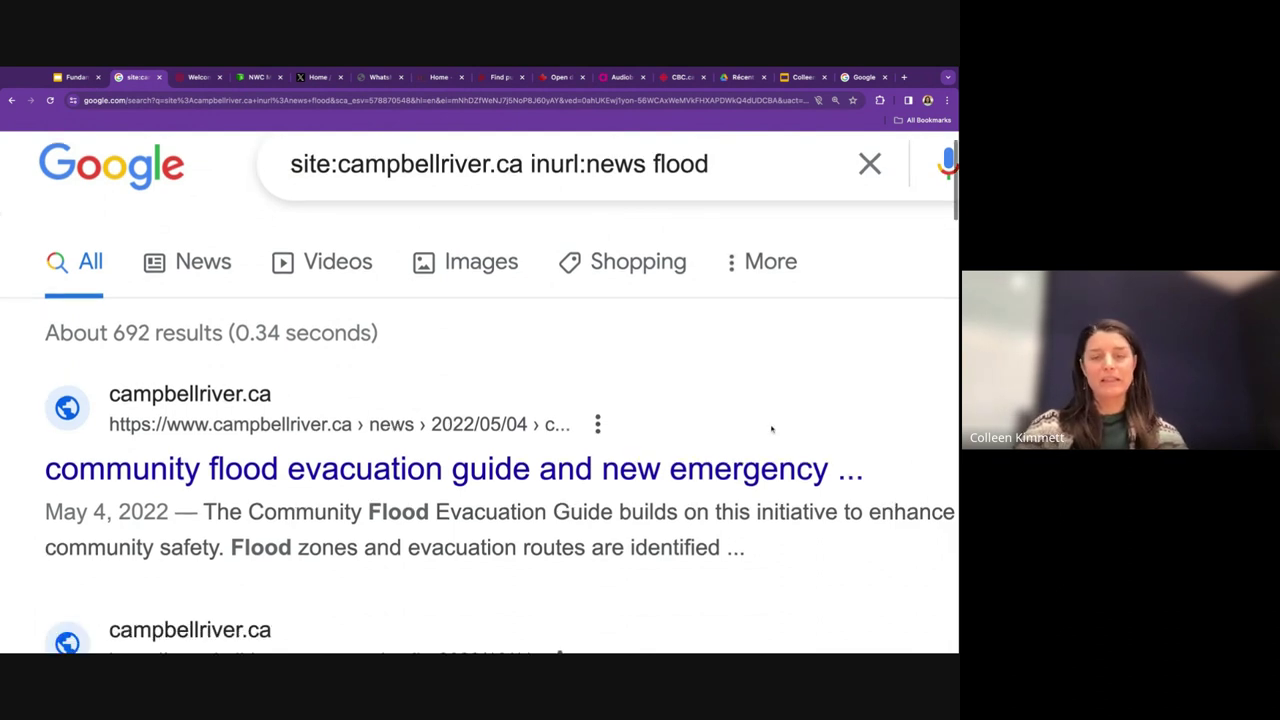
scroll(774, 521, "down", 5)
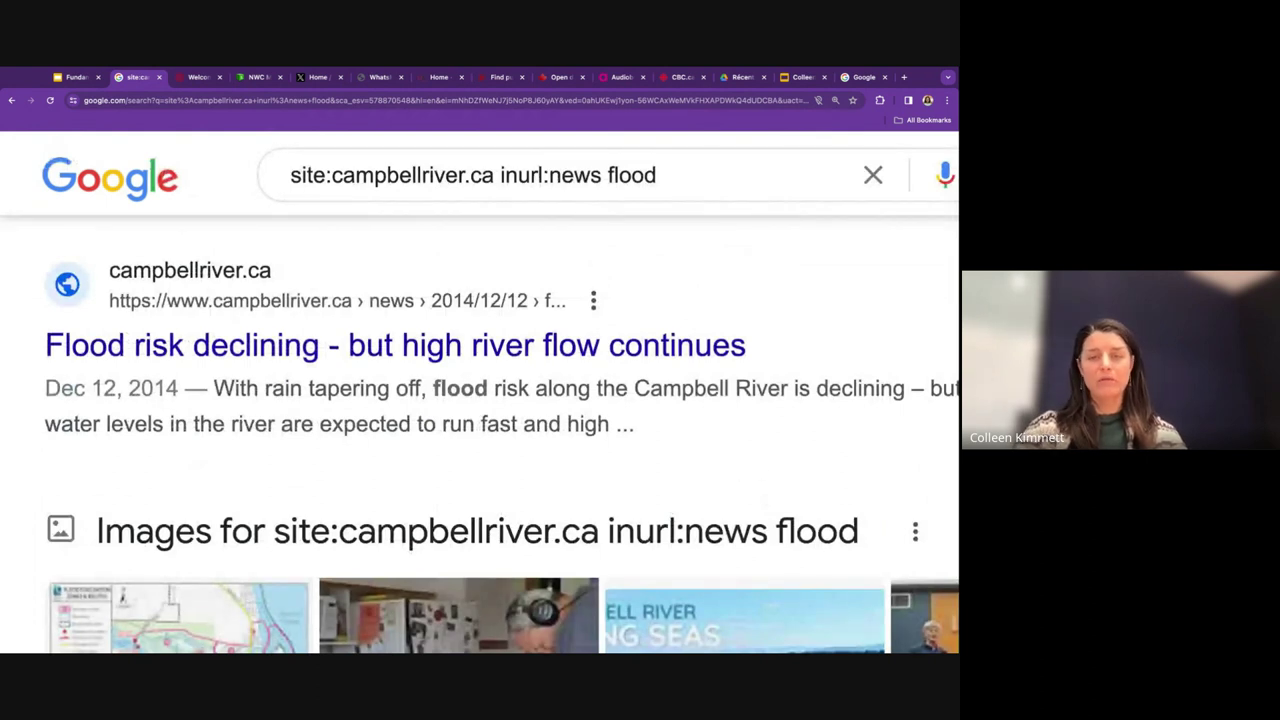
scroll(737, 460, "down", 5)
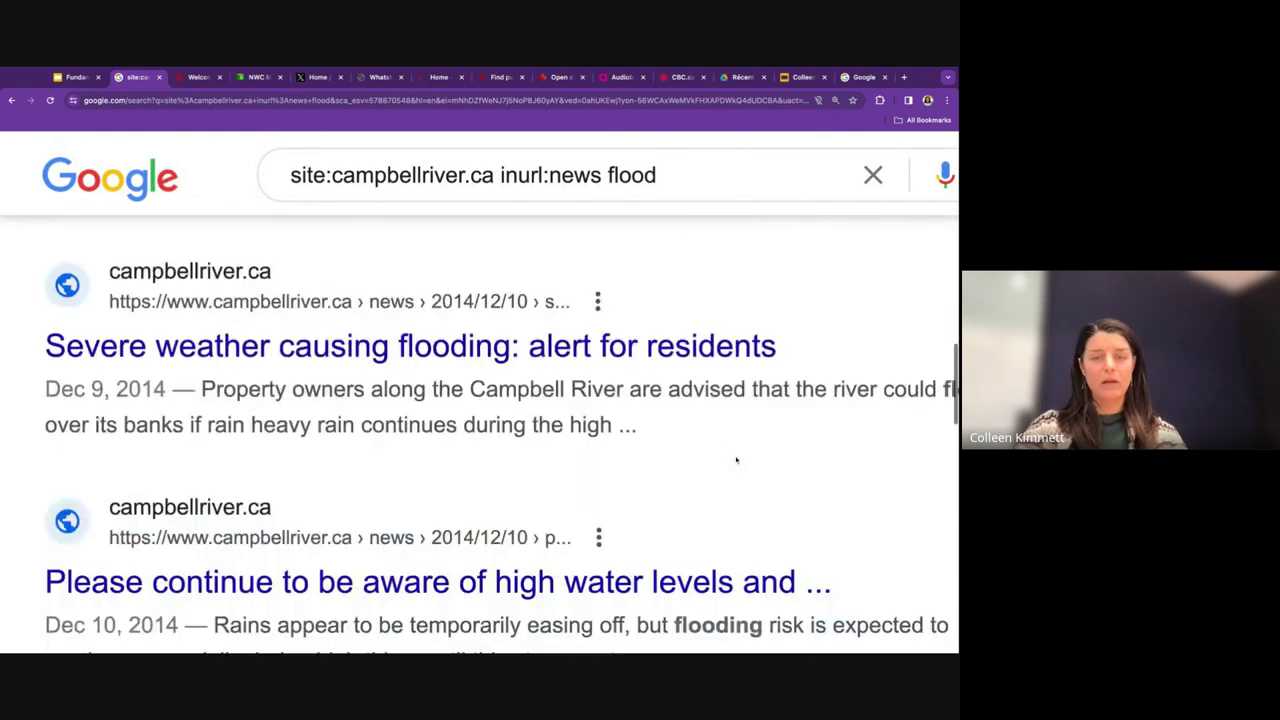
left_click(78, 78)
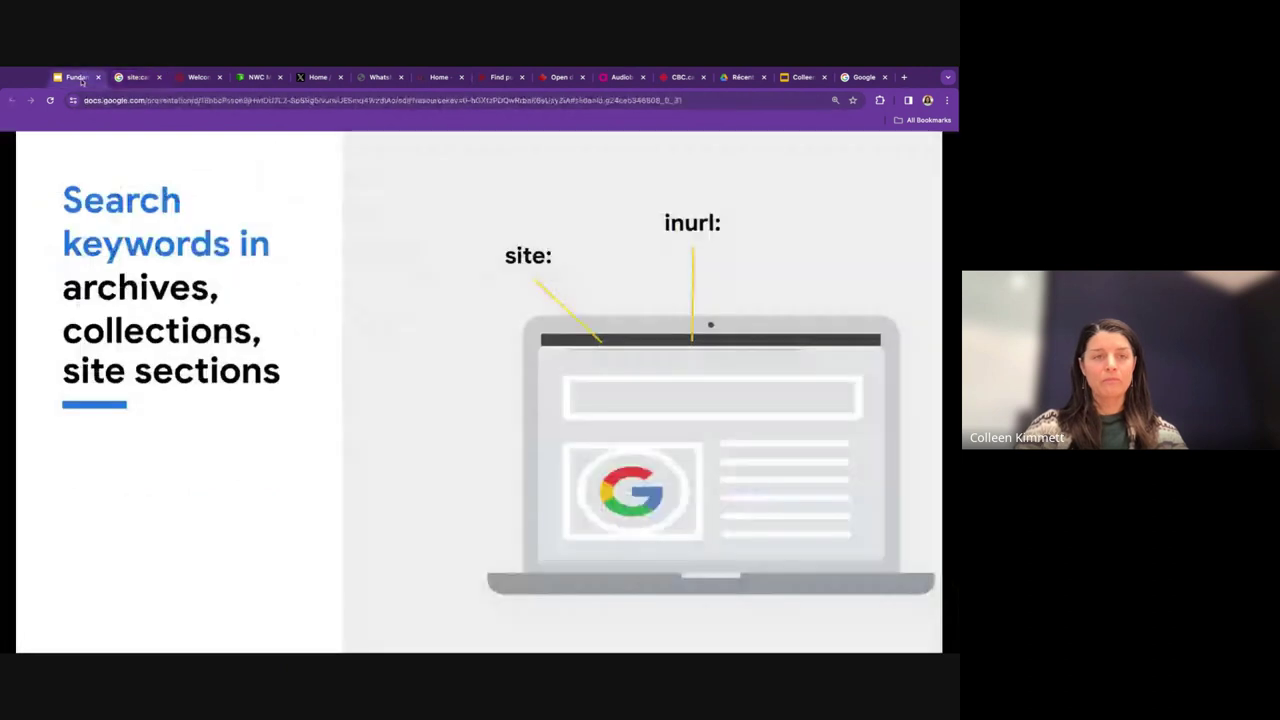
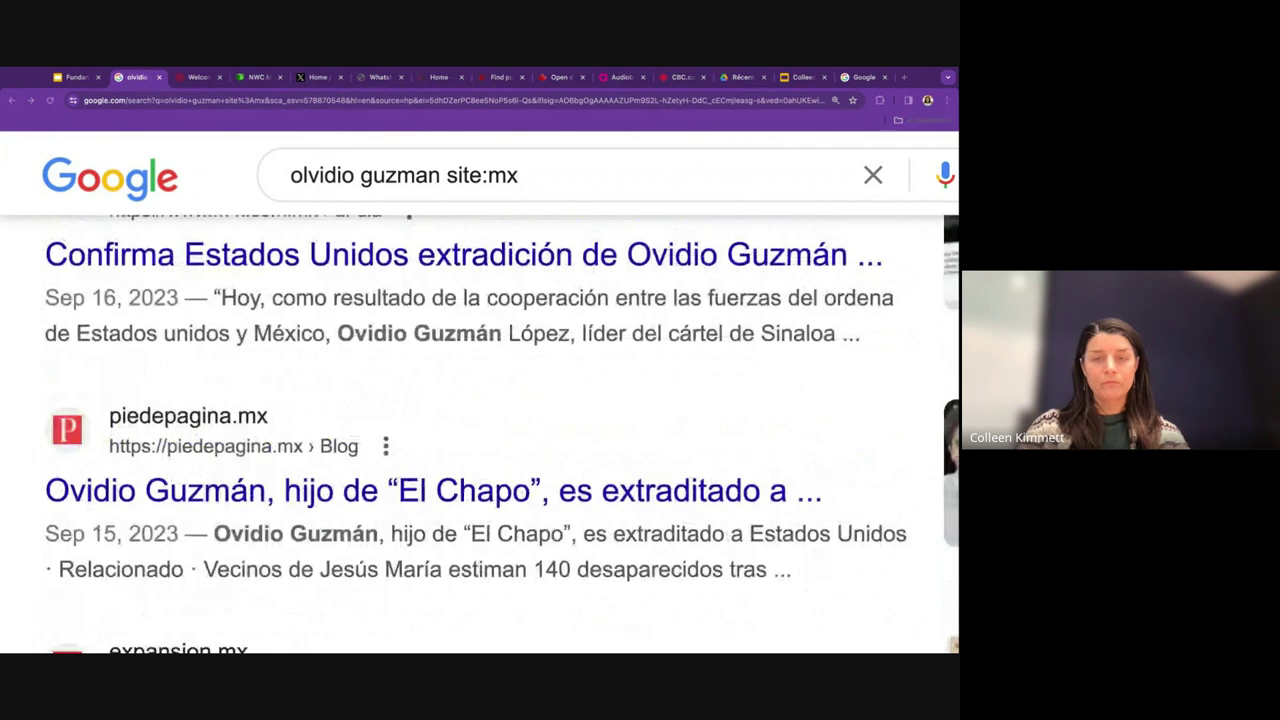
Advance the slides to the reports, memos and letters slide, then start from a fresh Google home page
left_click(71, 78)
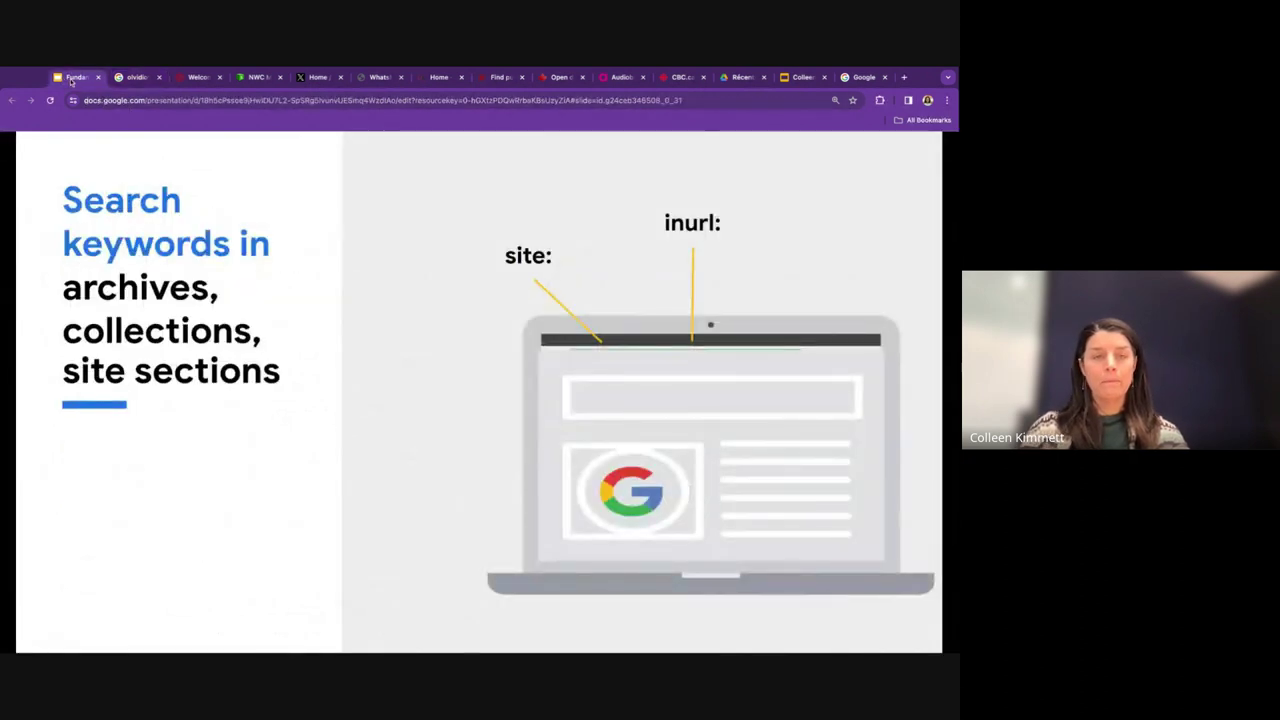
key("Right")
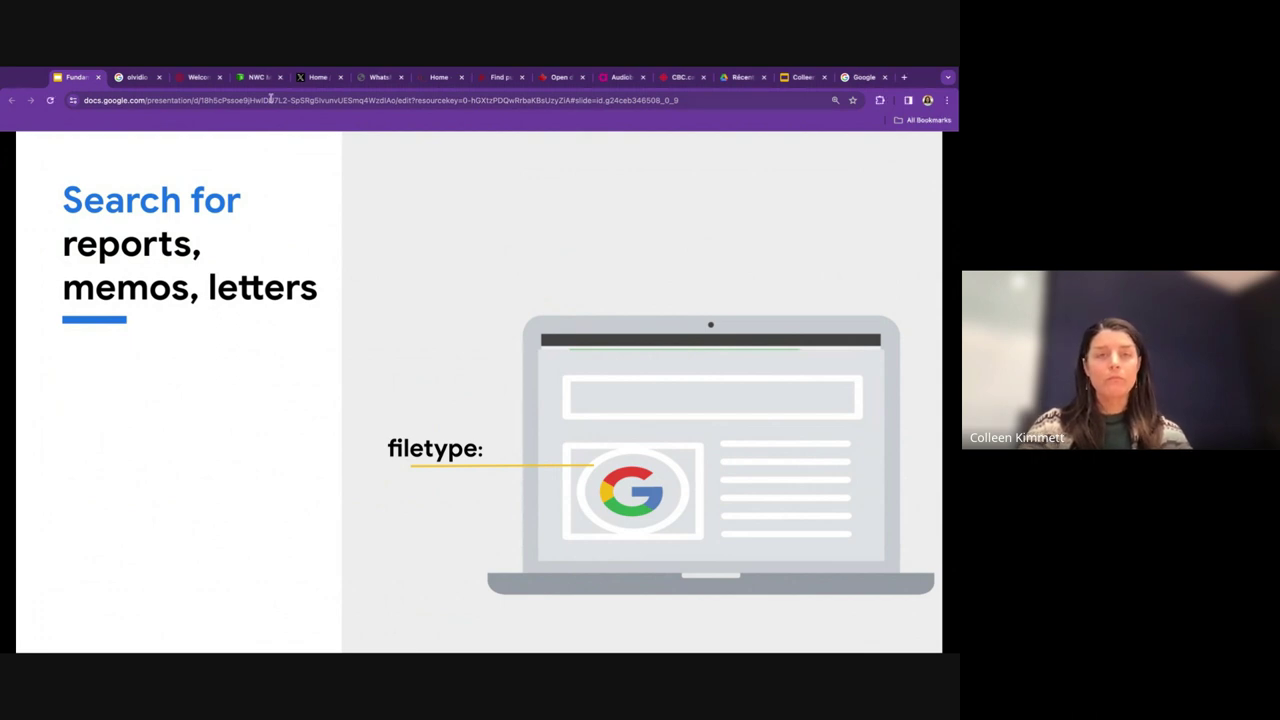
left_click(133, 78)
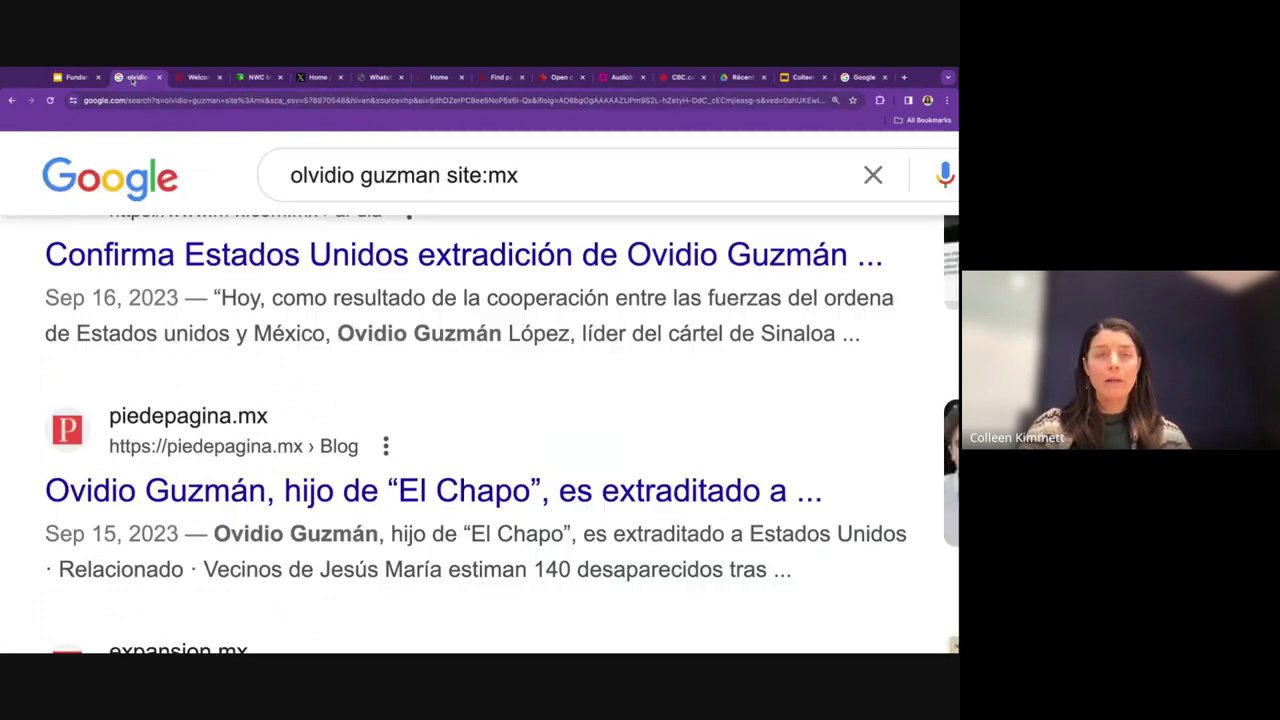
left_click(220, 78)
left_click(220, 78)
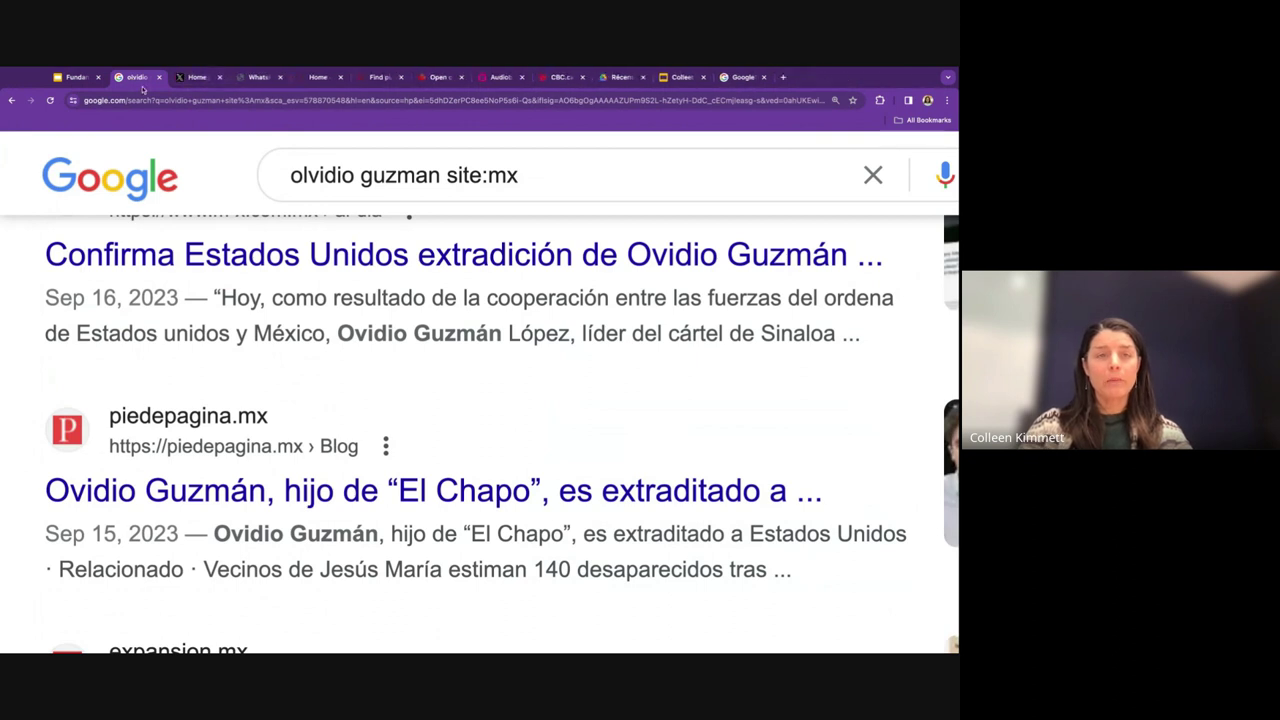
left_click(137, 184)
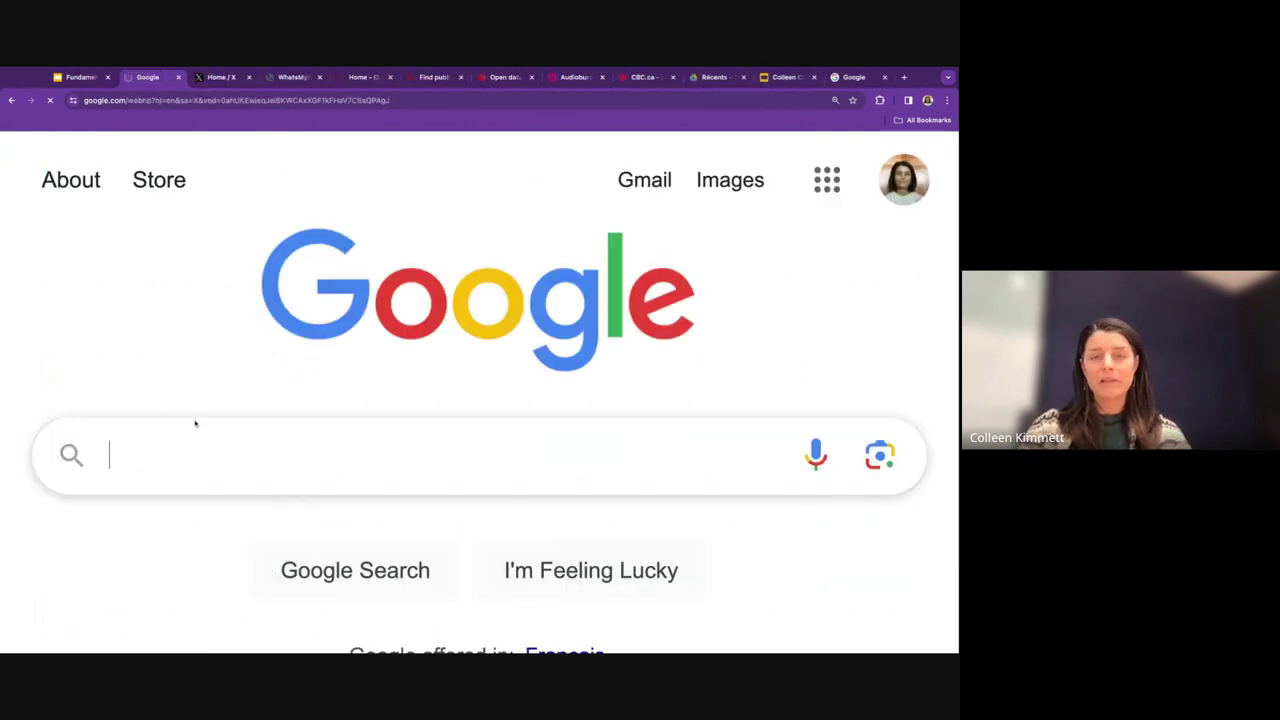
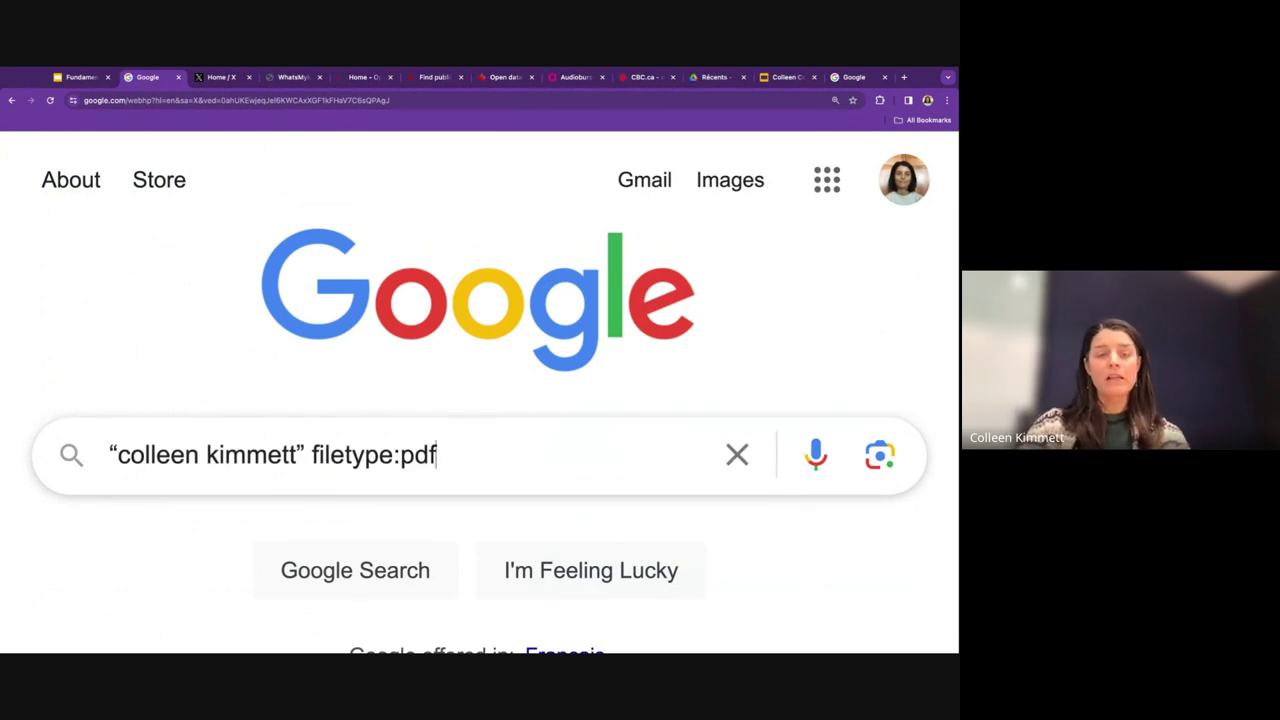
Search for a person's quoted full name with filetype:pdf and browse the PDF-only results
key("Return")
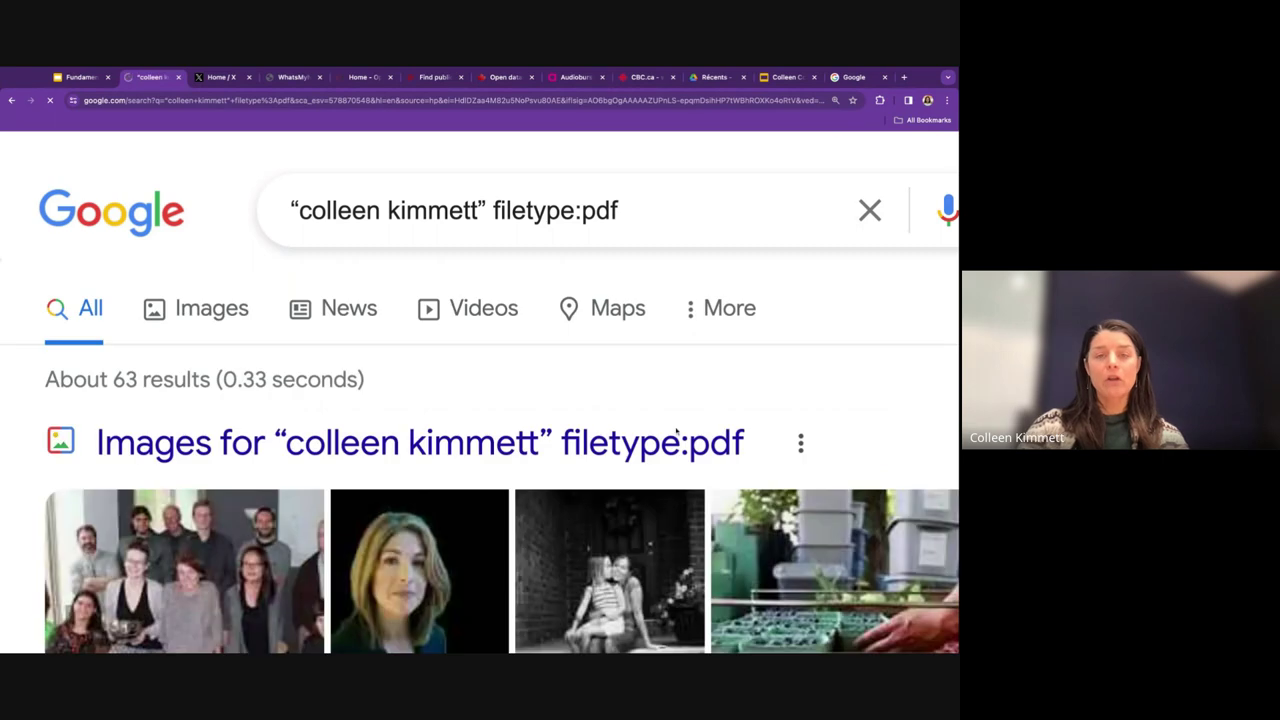
scroll(857, 400, "down", 3)
scroll(857, 400, "down", 4)
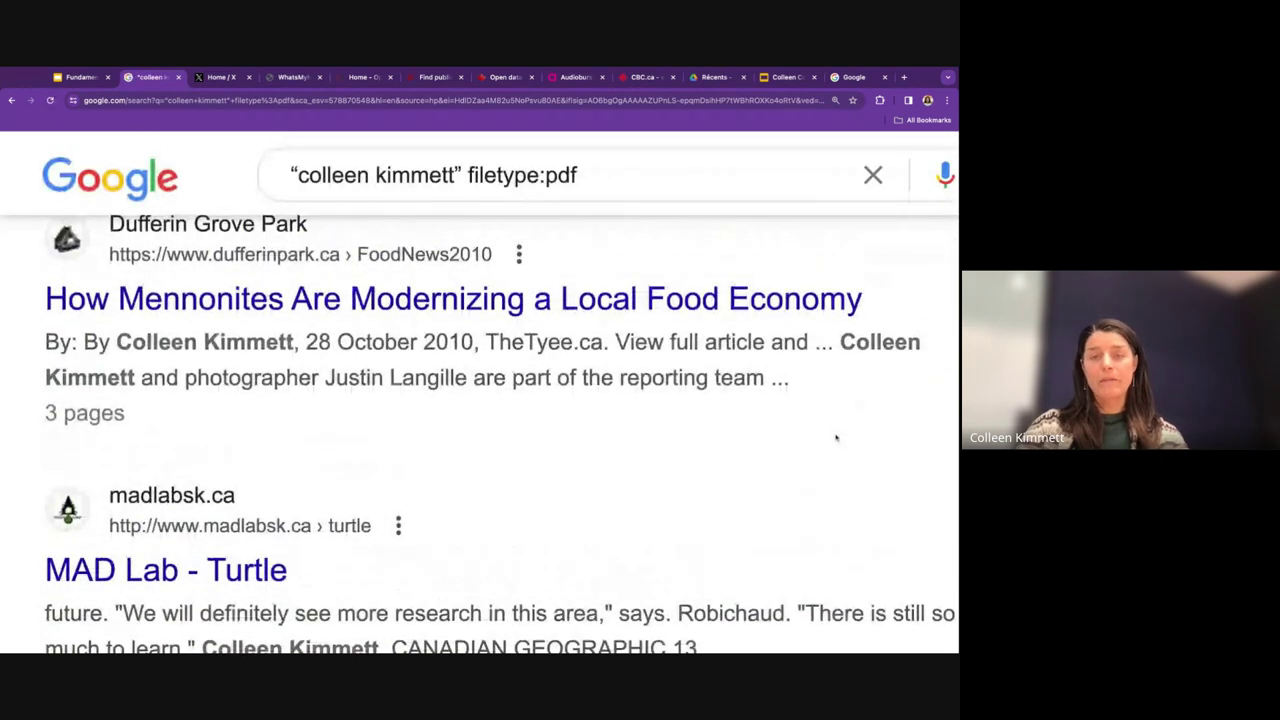
scroll(836, 437, "down", 1)
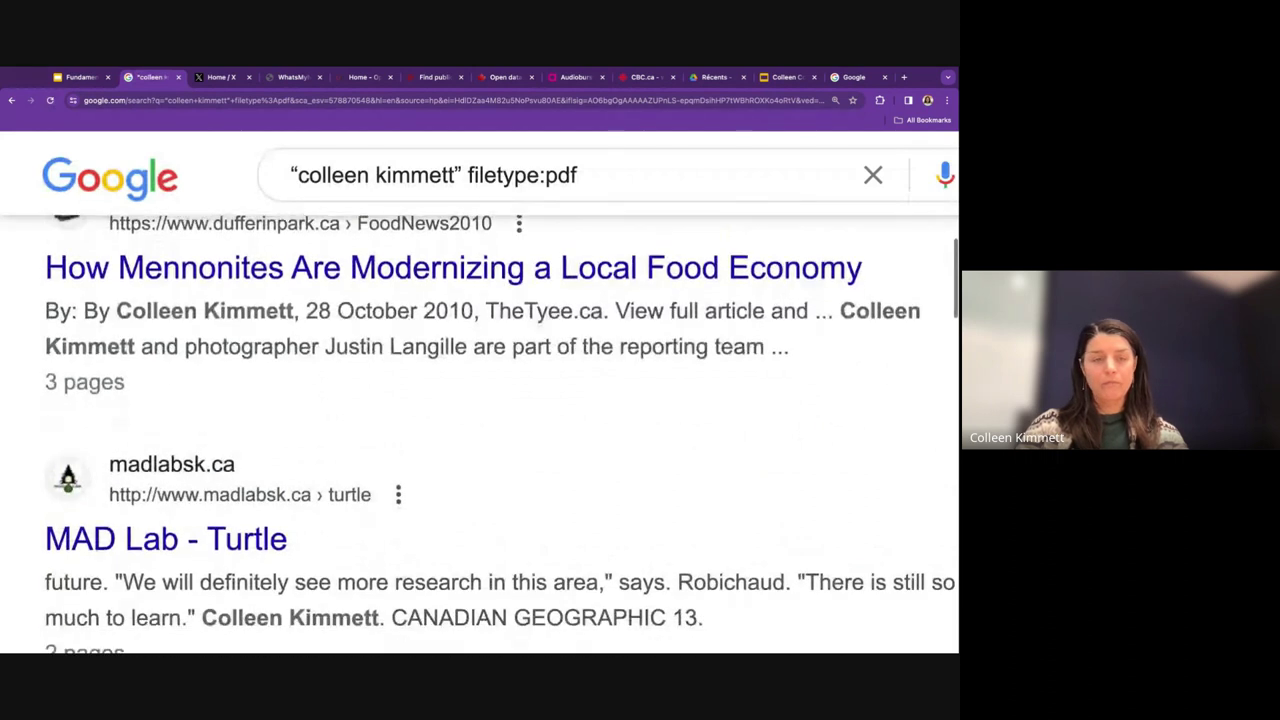
scroll(500, 434, "down", 4)
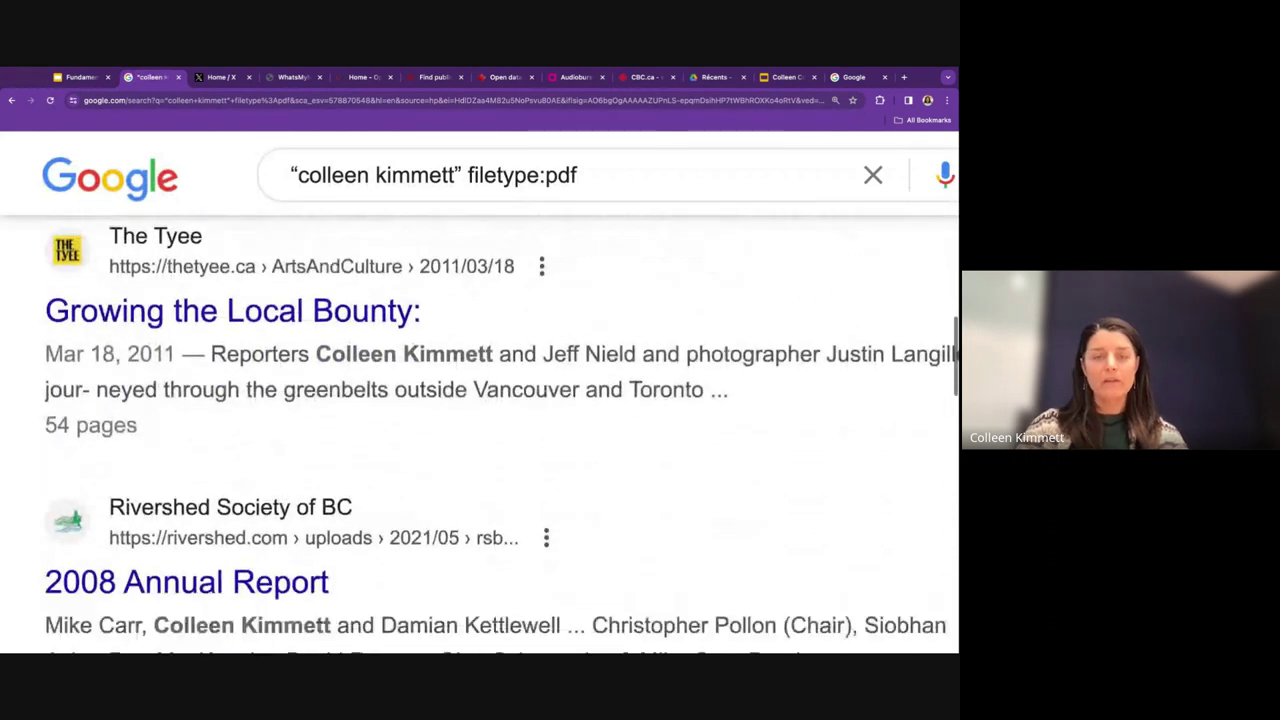
scroll(821, 499, "down", 3)
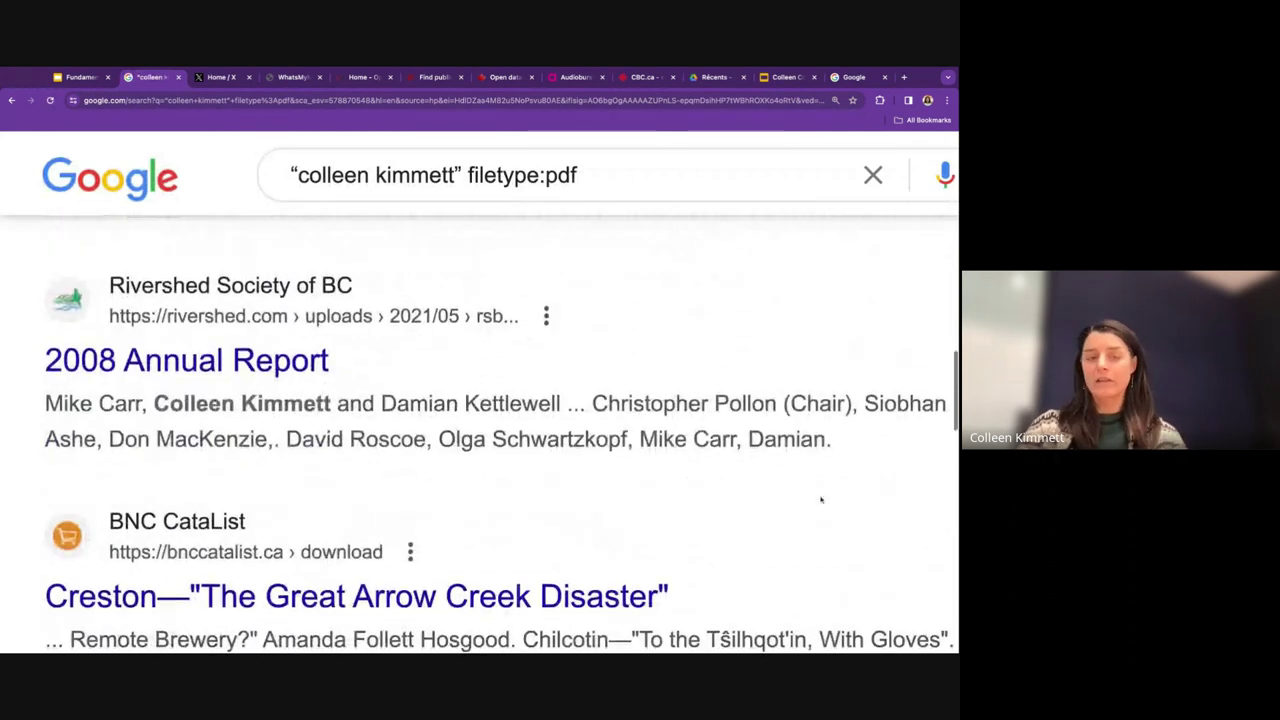
scroll(821, 499, "down", 5)
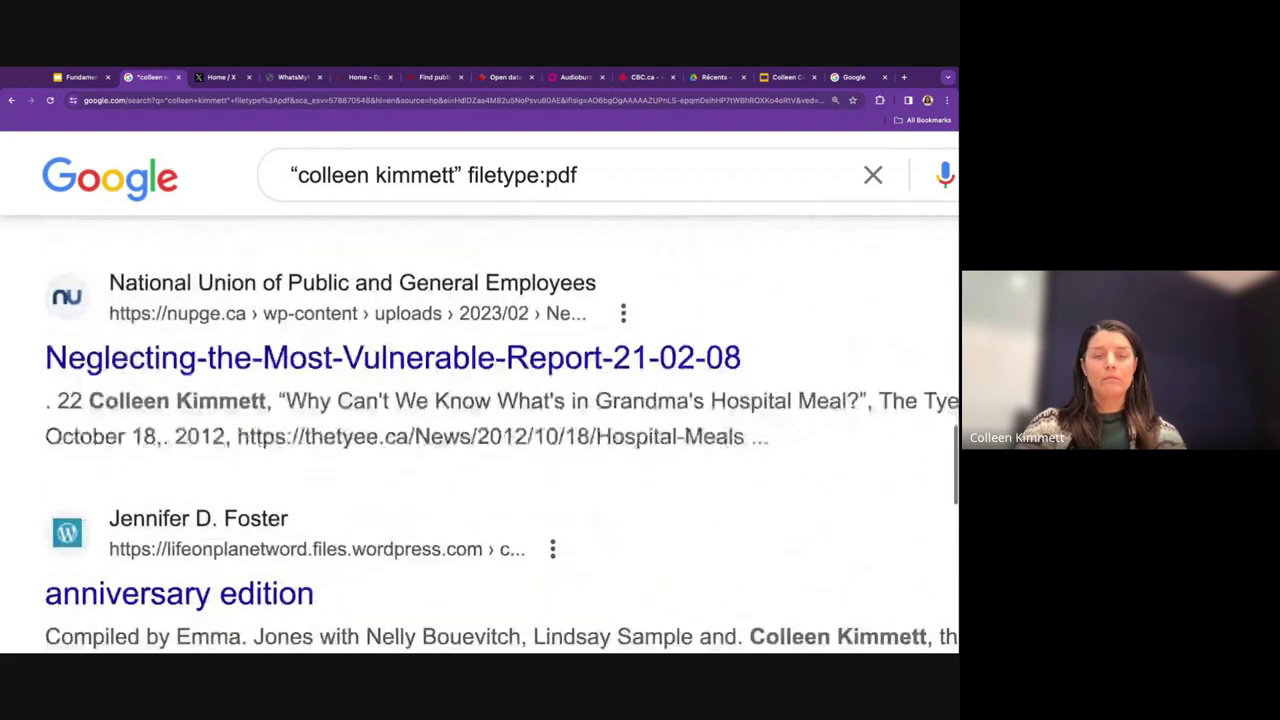
scroll(496, 434, "down", 3)
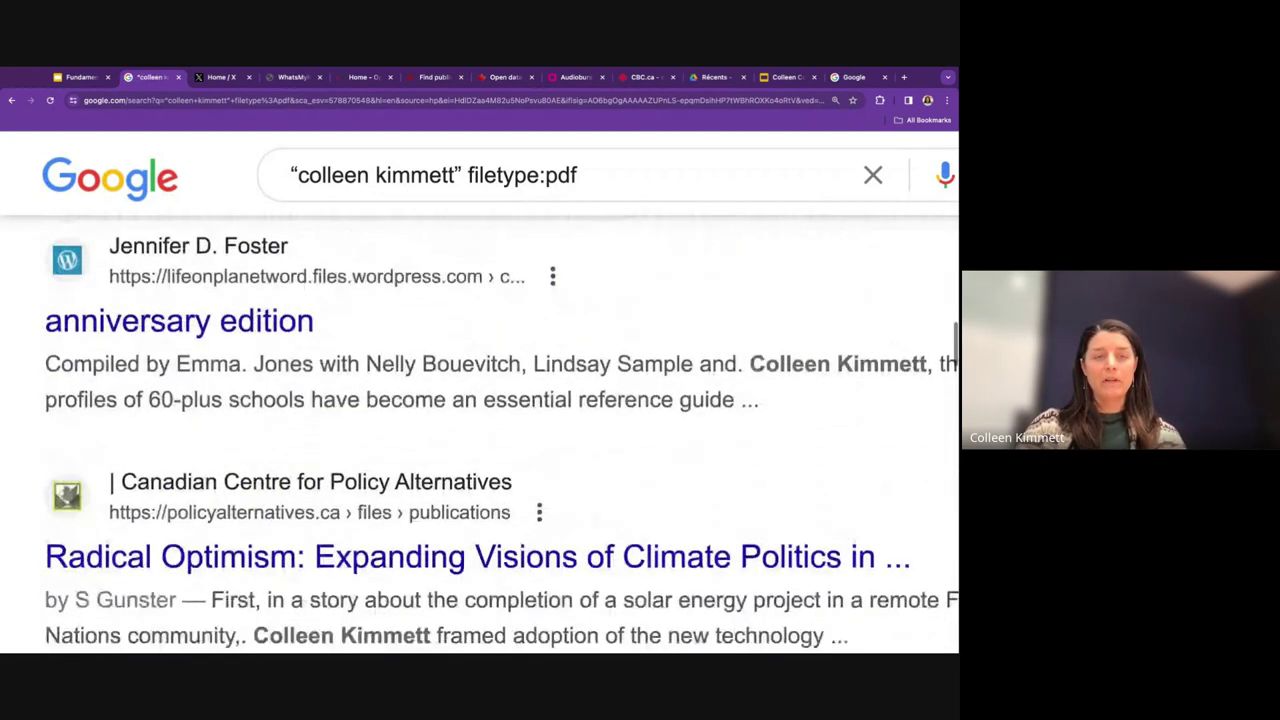
scroll(661, 496, "down", 3)
scroll(661, 496, "up", 1)
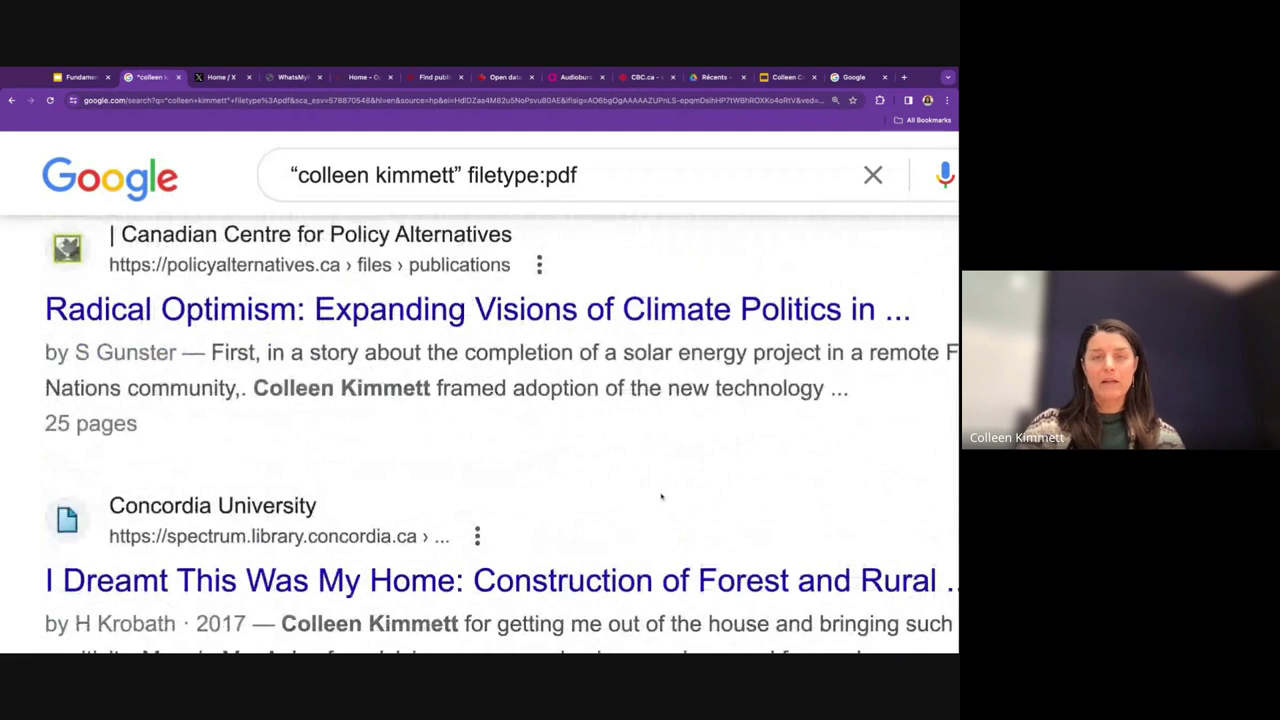
scroll(661, 496, "down", 3)
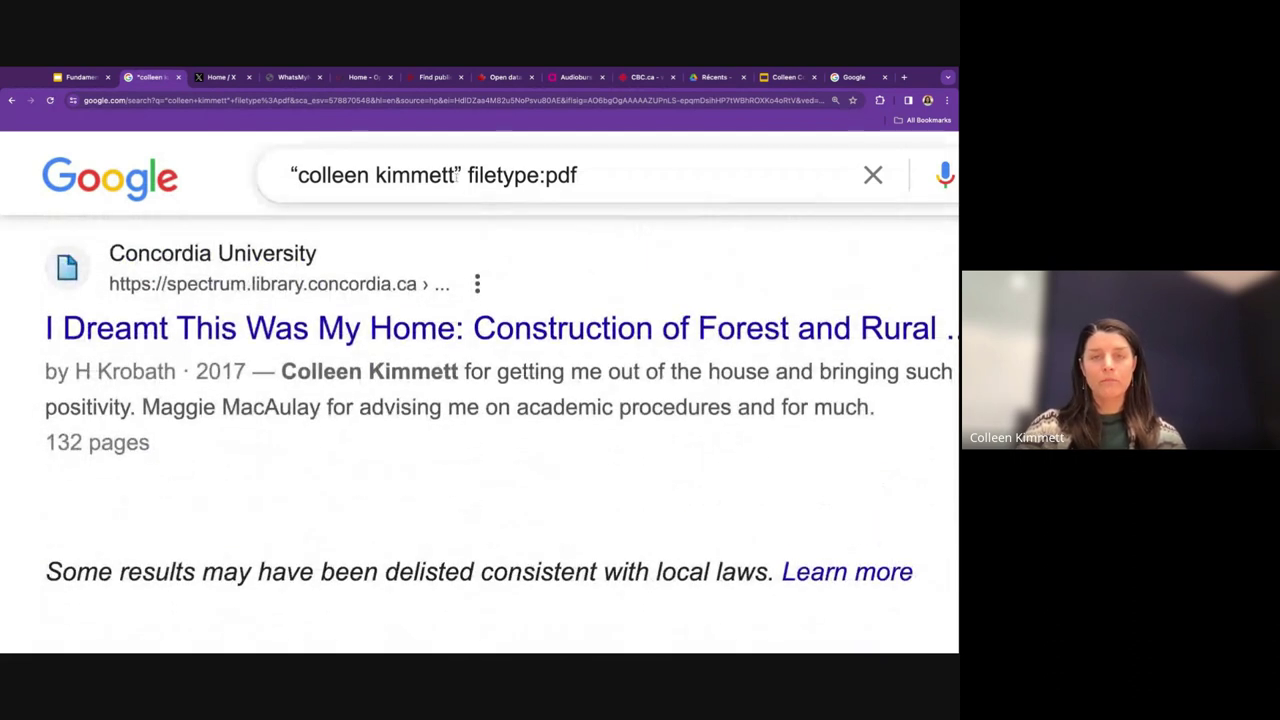
left_click_drag(455, 176, 298, 176)
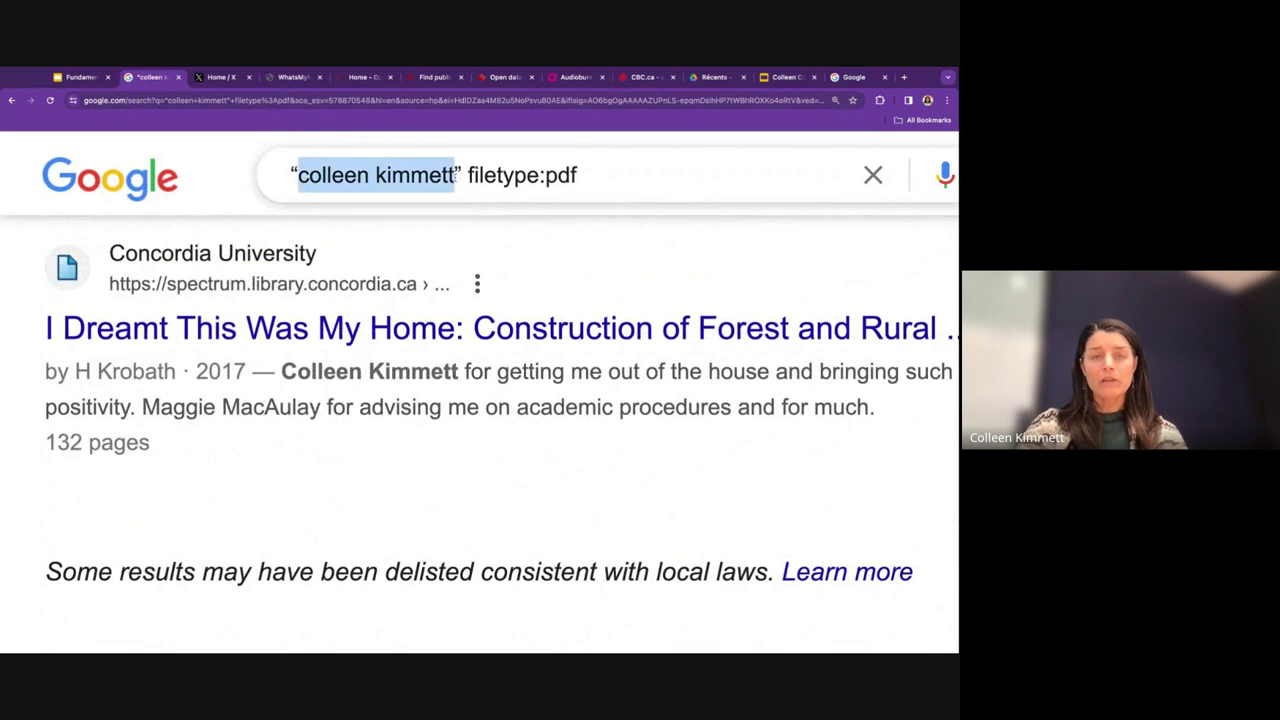
Swap in the minister's name, rerun the filetype:pdf search, and browse the letters addressed to him
type("tyler")
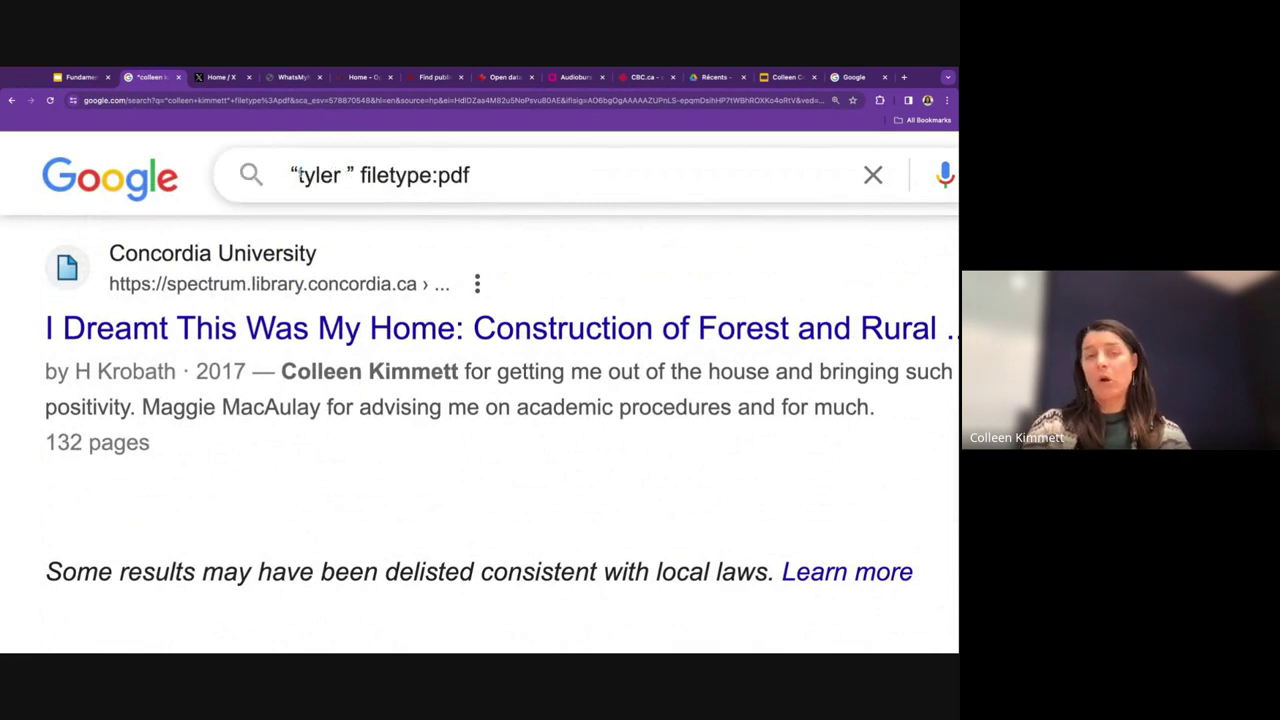
type(" shandro")
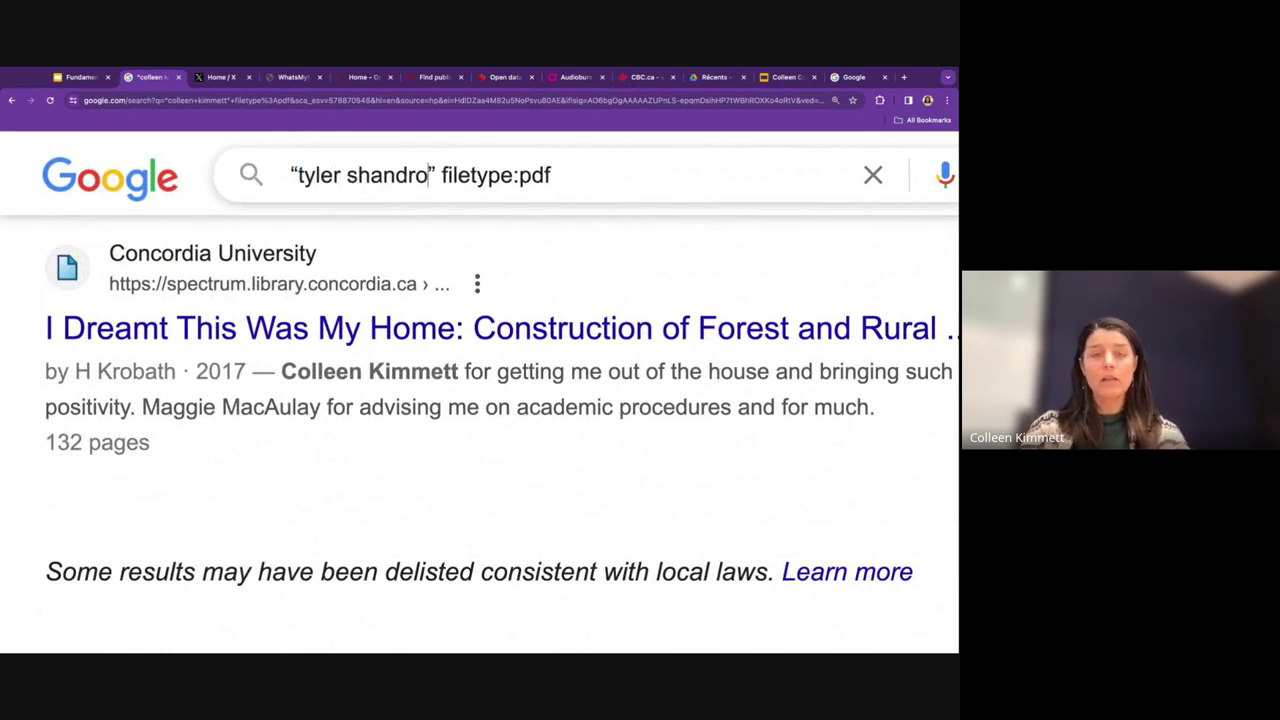
left_click(569, 180)
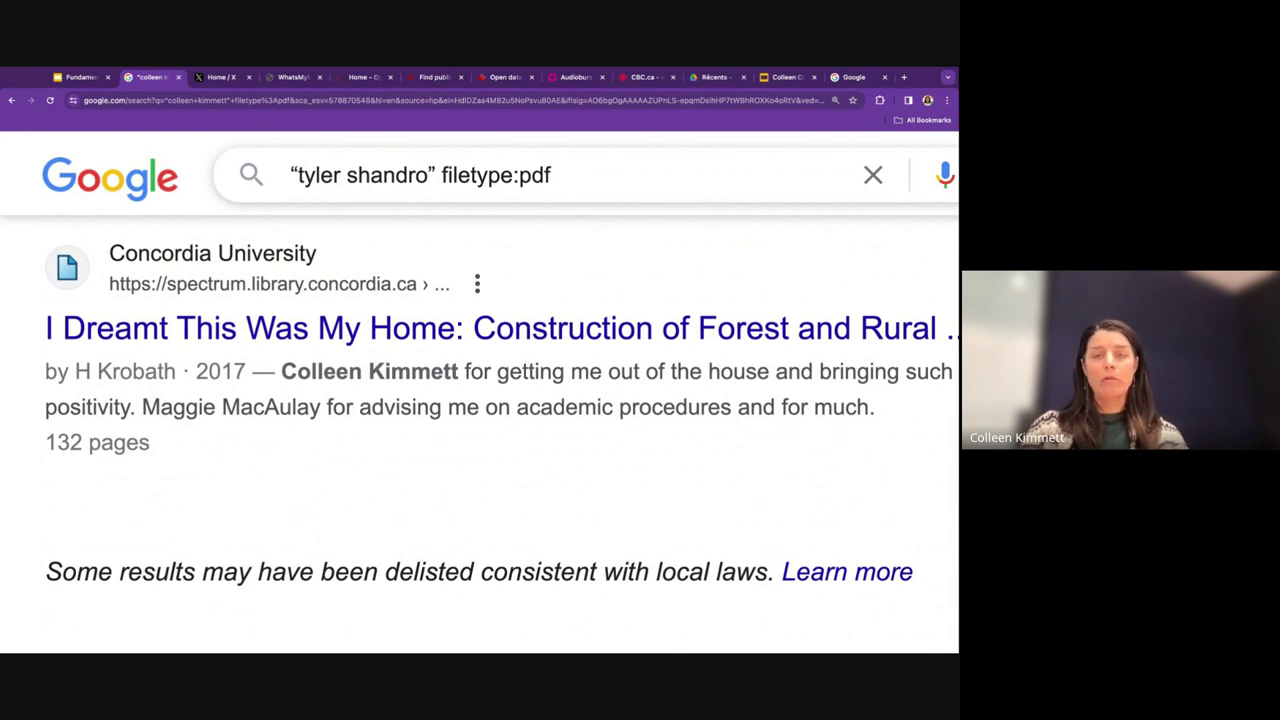
key("Return")
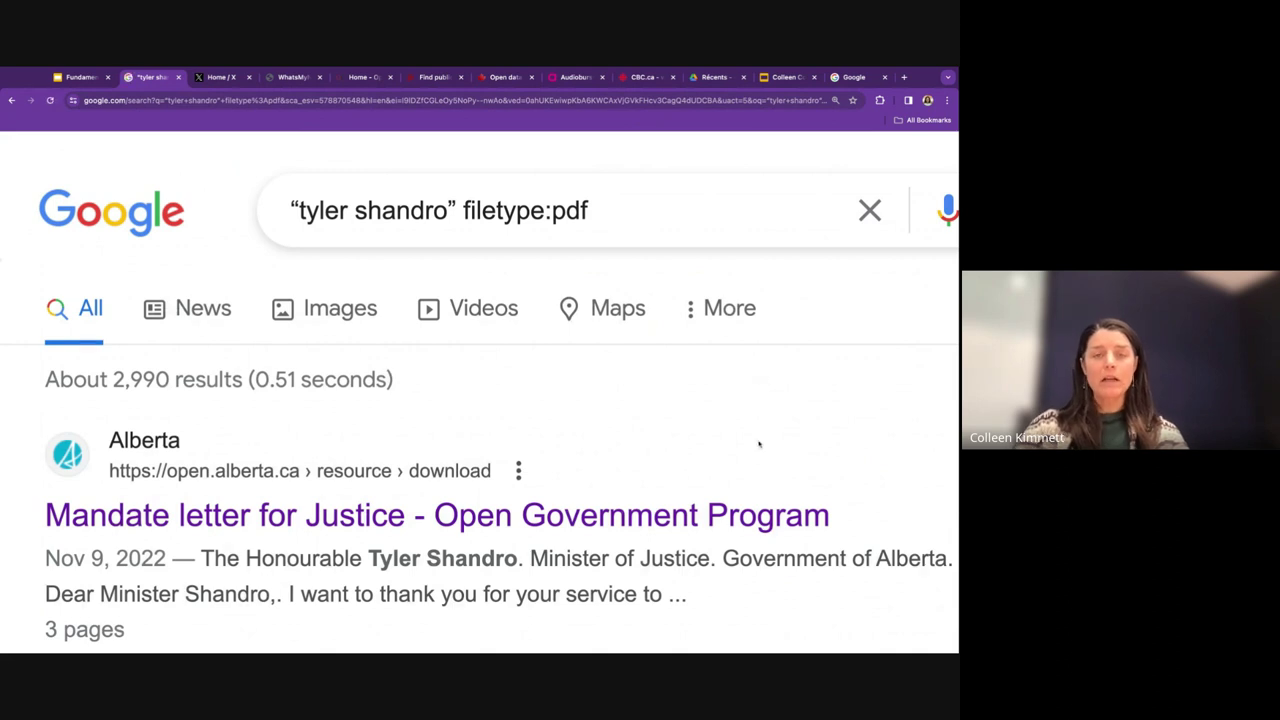
scroll(759, 444, "down", 2)
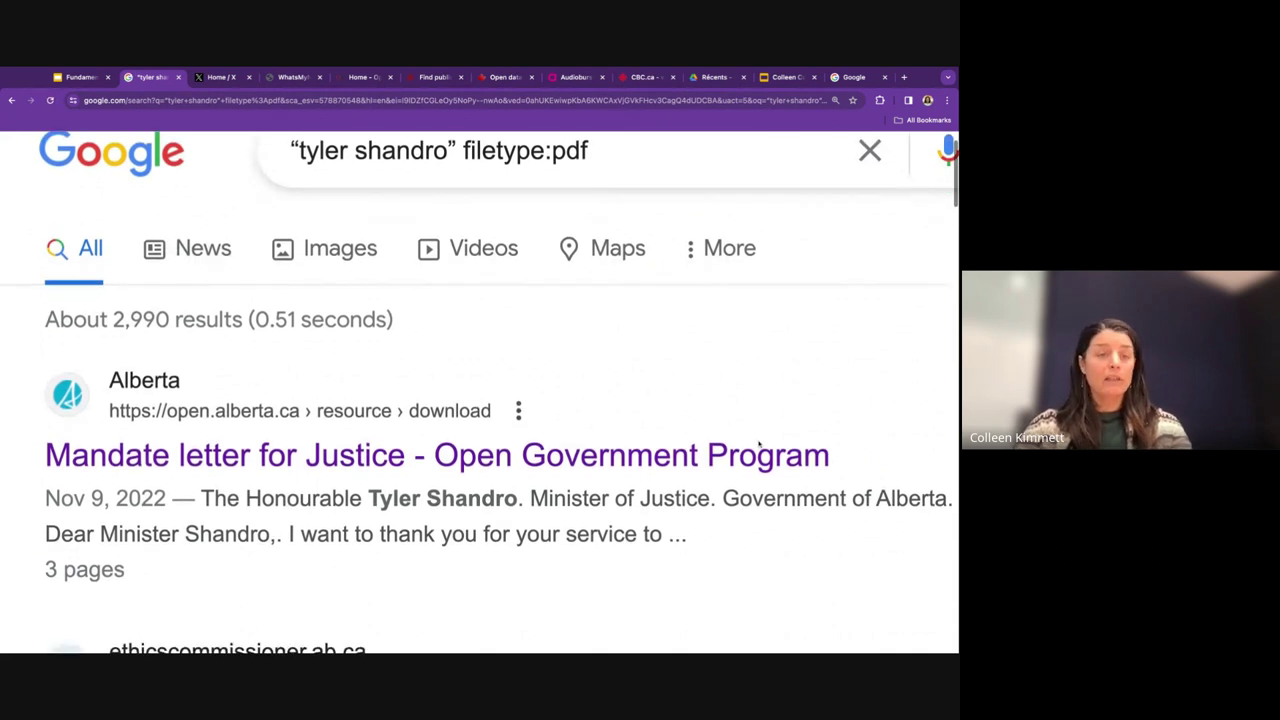
scroll(759, 447, "up", 1)
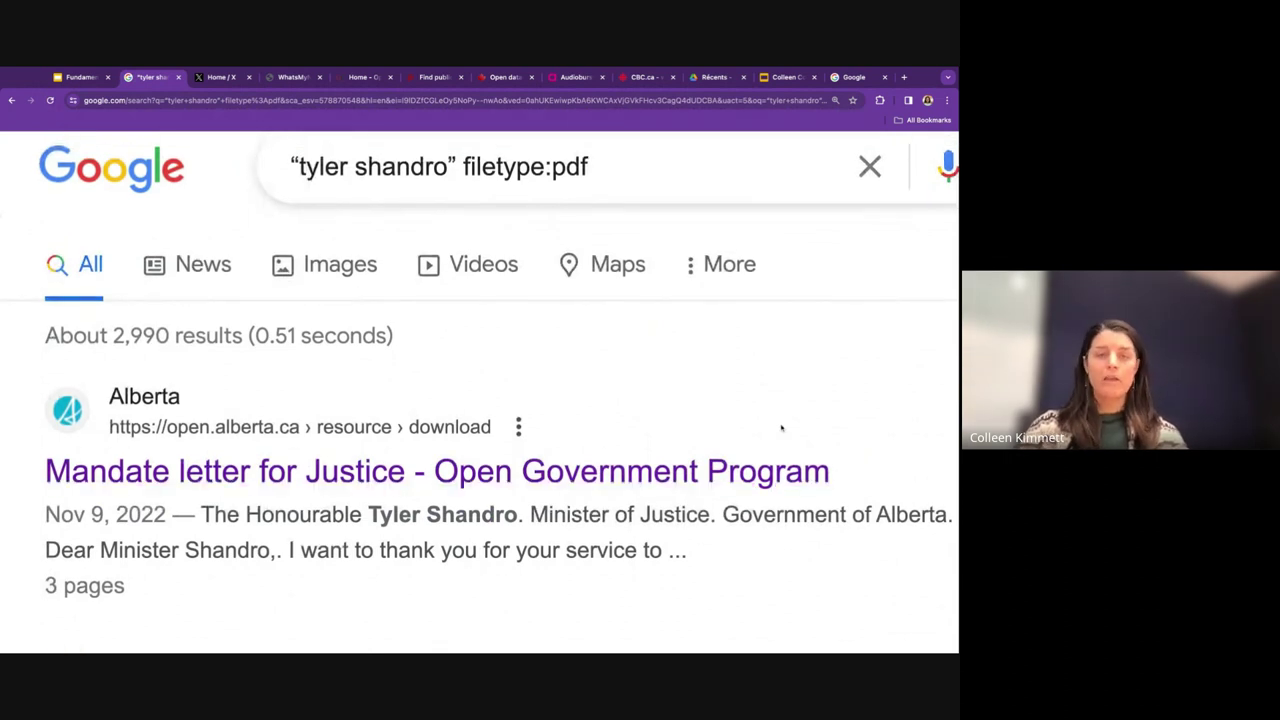
scroll(782, 428, "down", 1)
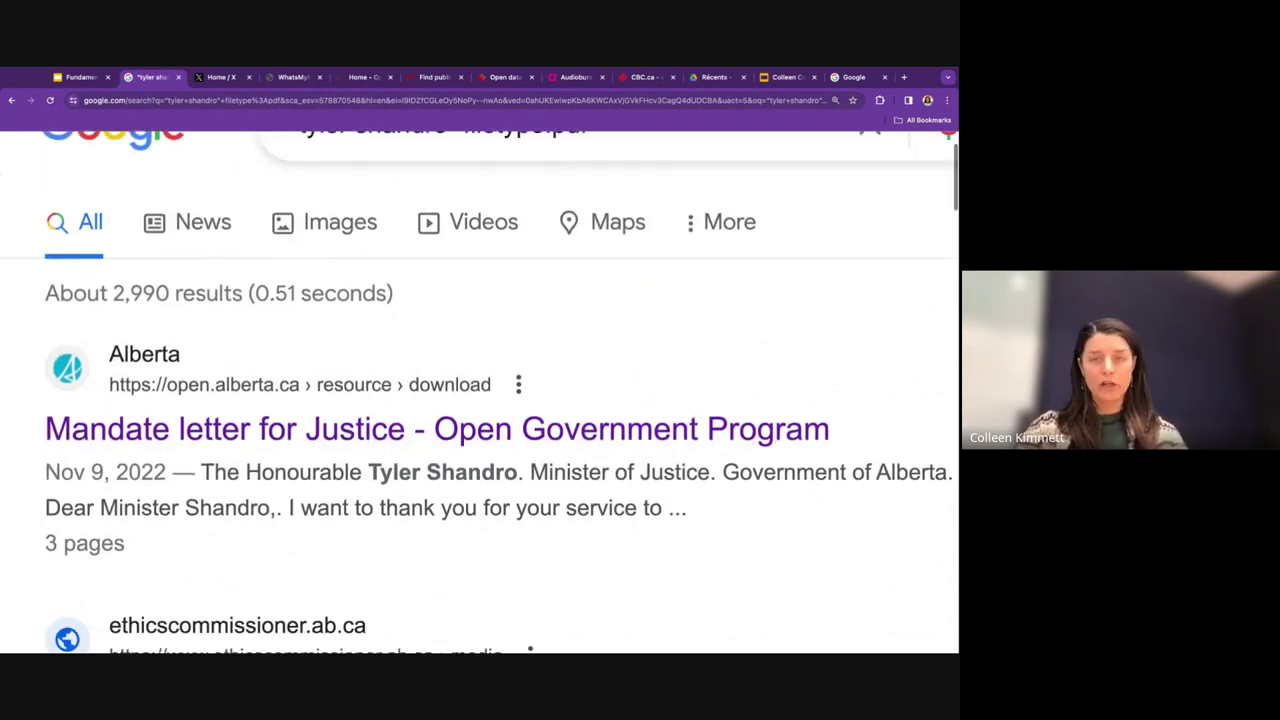
scroll(770, 494, "down", 3)
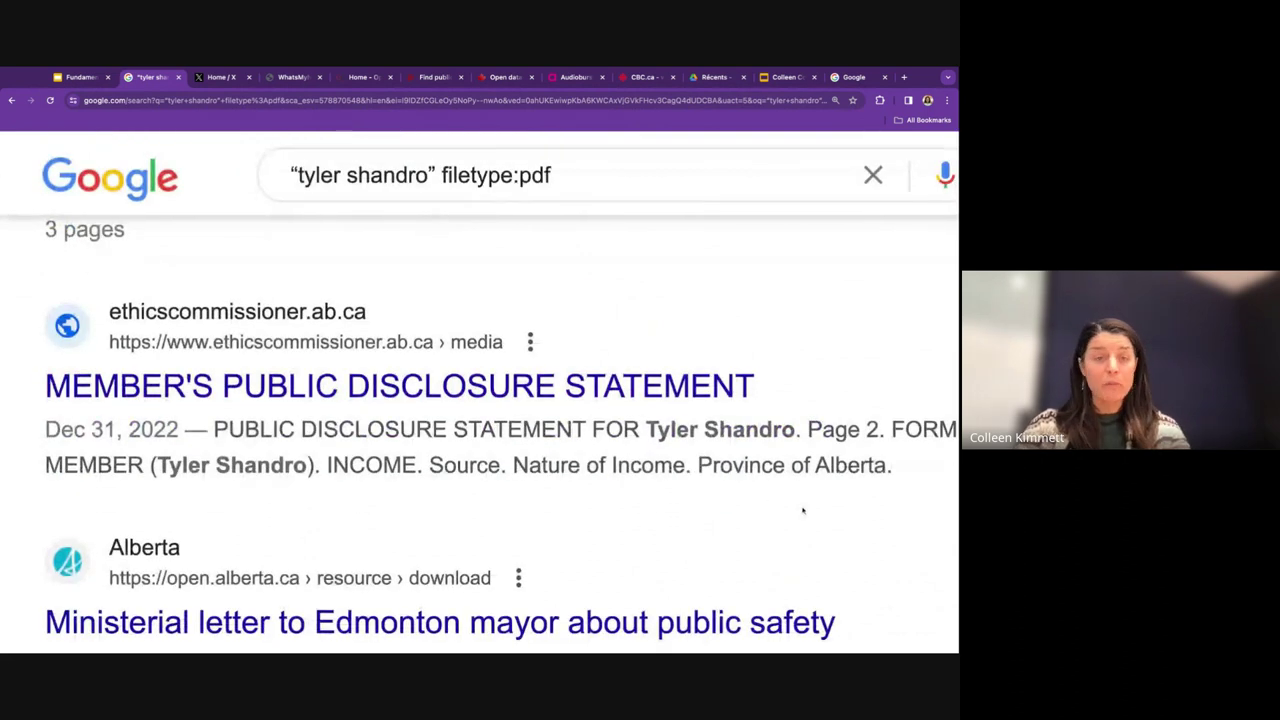
scroll(802, 511, "down", 1)
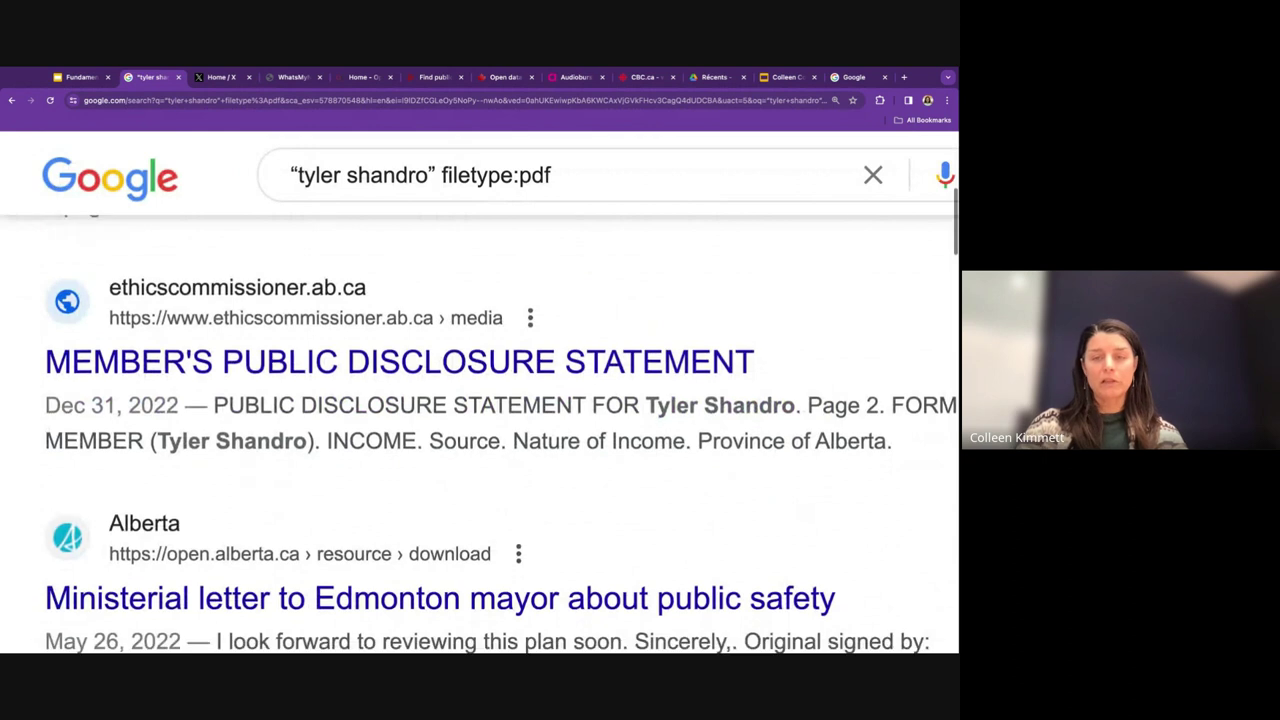
scroll(500, 430, "down", 5)
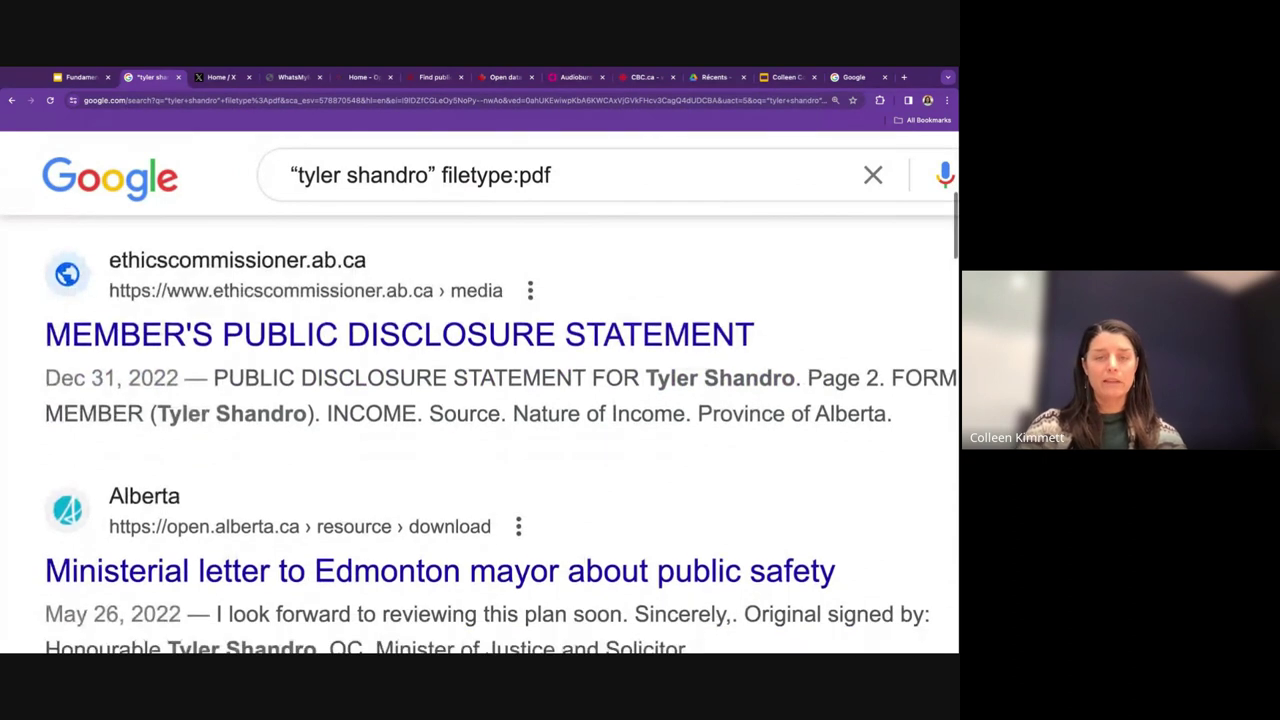
scroll(786, 506, "down", 2)
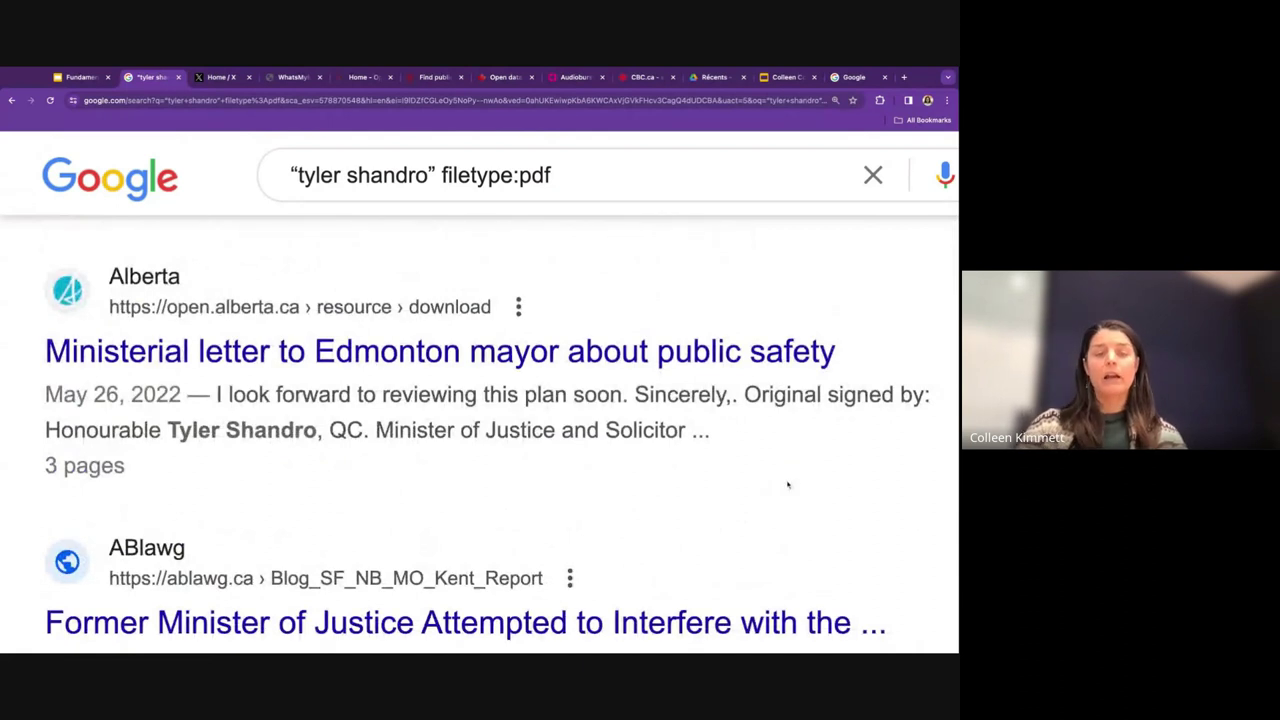
scroll(787, 485, "down", 2)
scroll(779, 488, "down", 5)
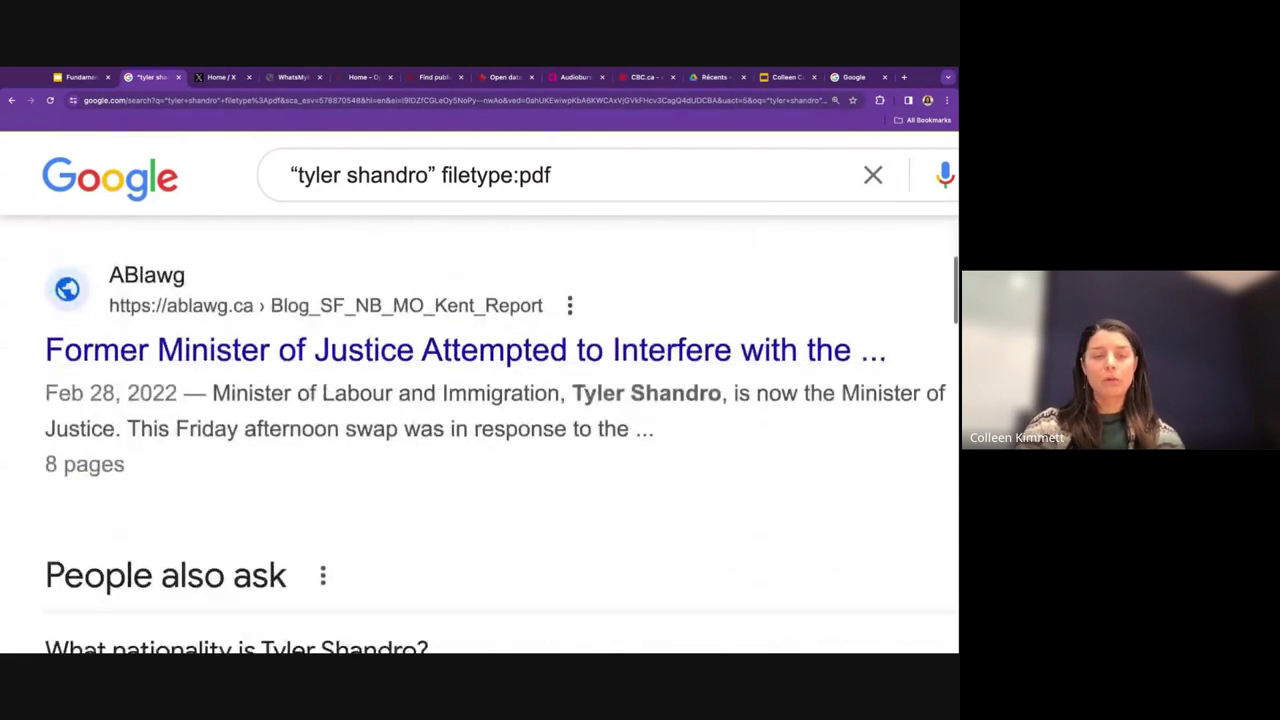
scroll(779, 488, "down", 6)
scroll(779, 488, "down", 10)
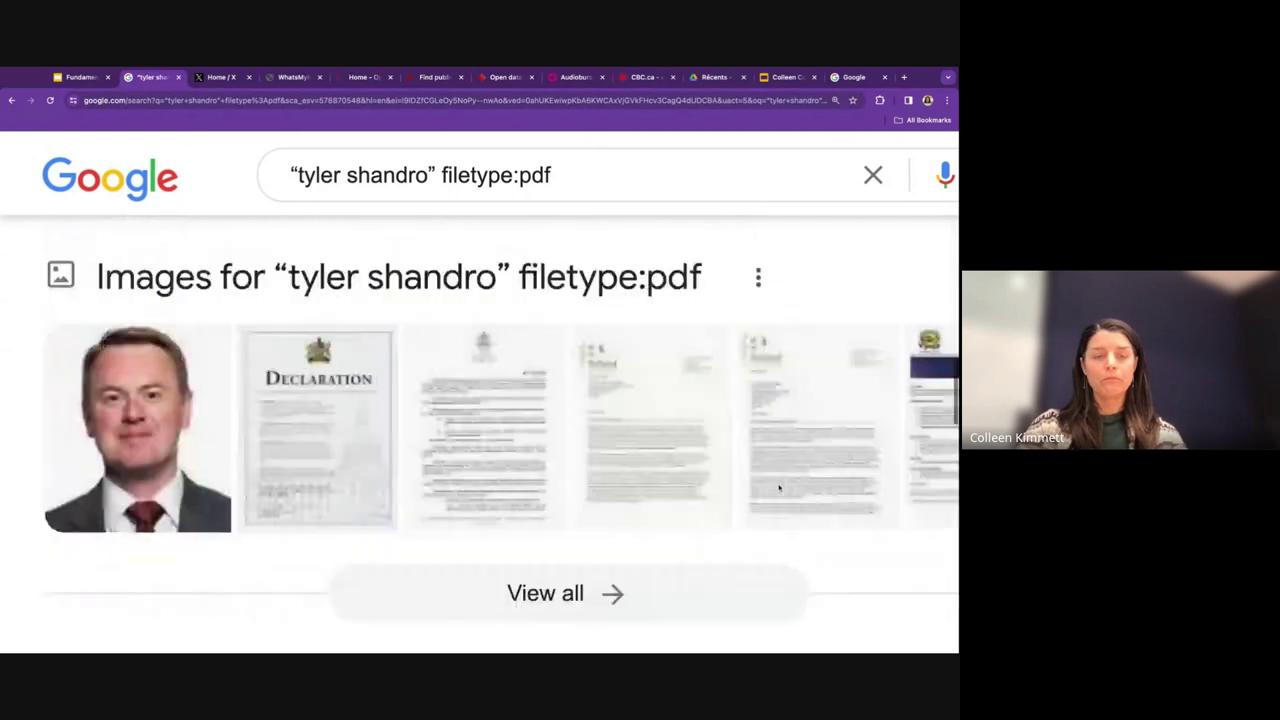
scroll(778, 558, "down", 7)
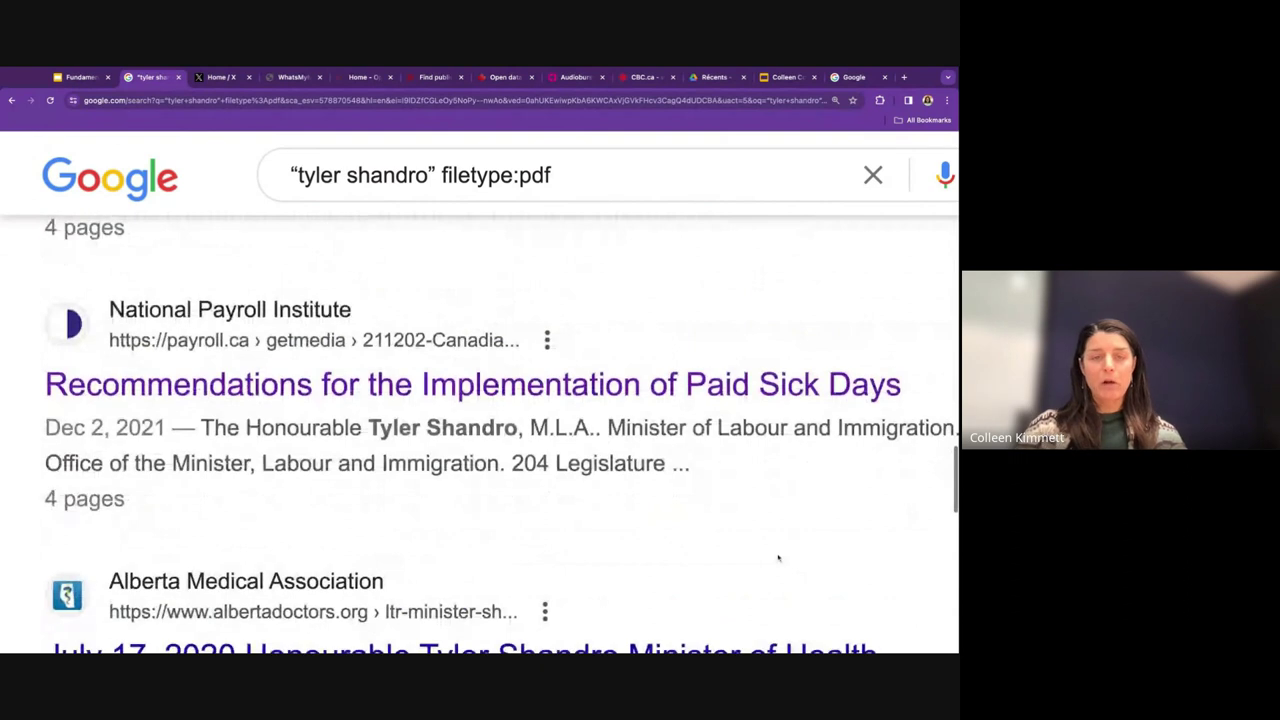
scroll(500, 434, "down", 6)
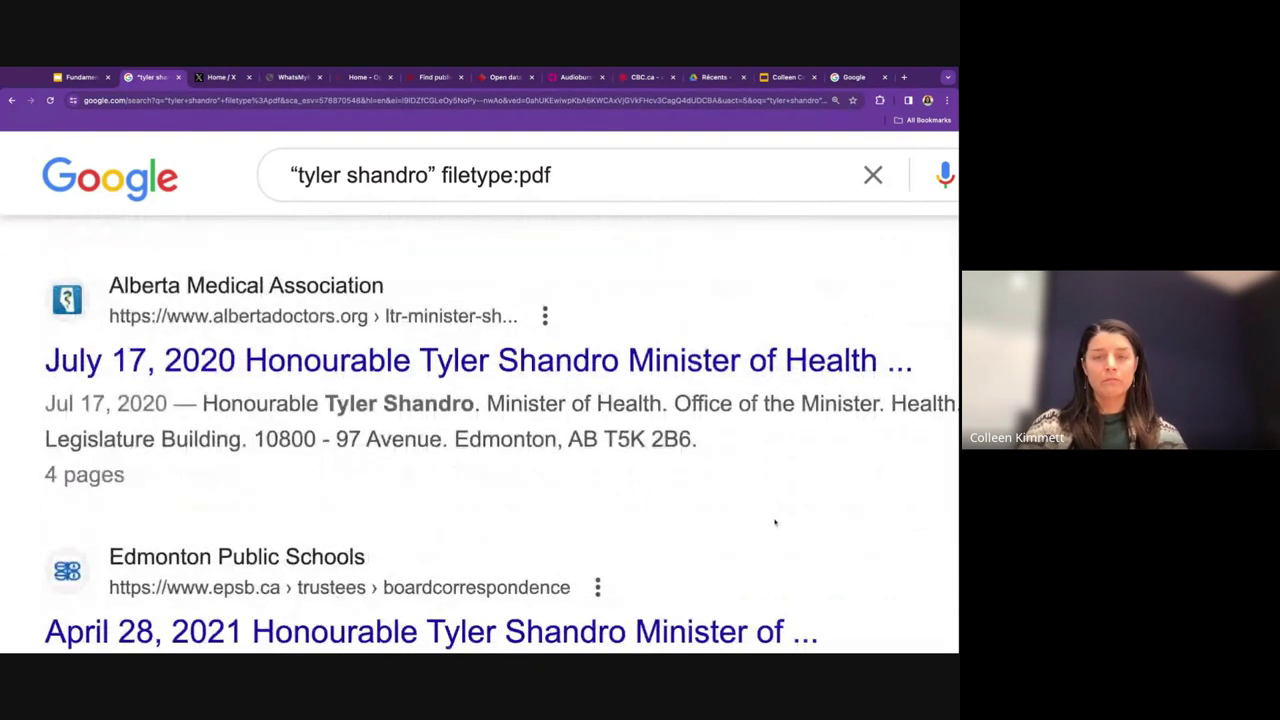
scroll(774, 521, "down", 3)
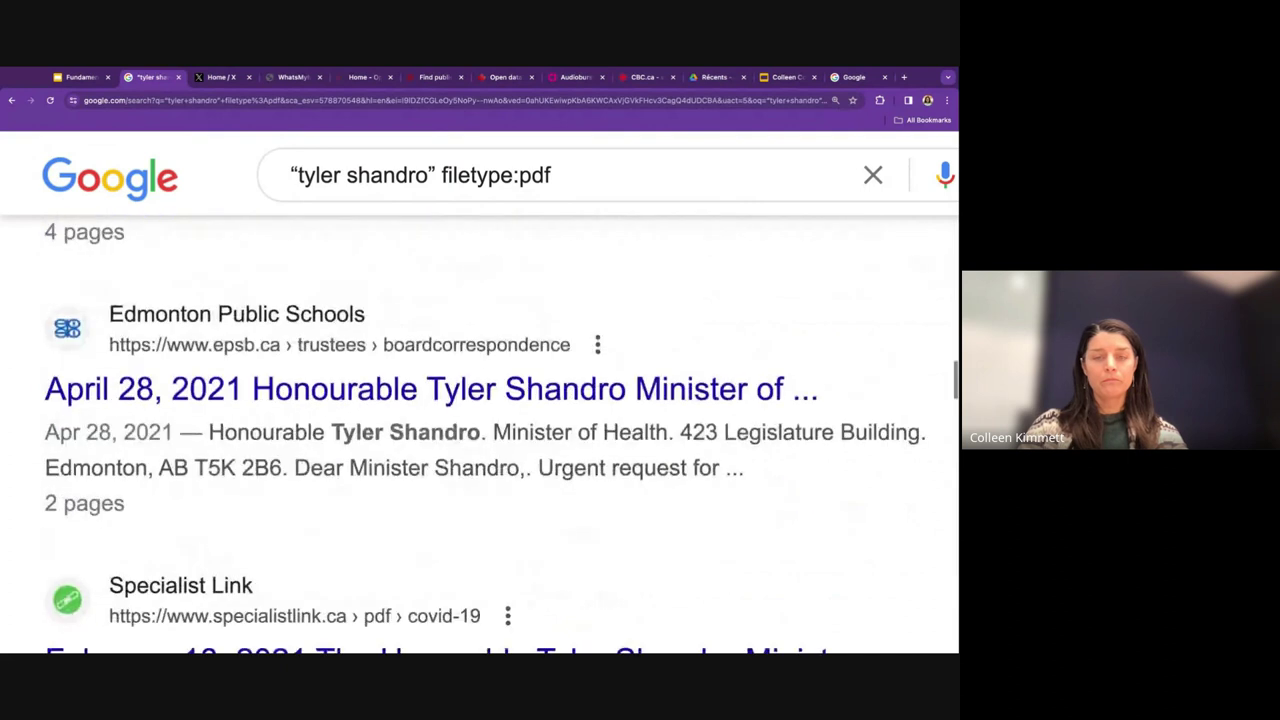
scroll(500, 434, "up", 1)
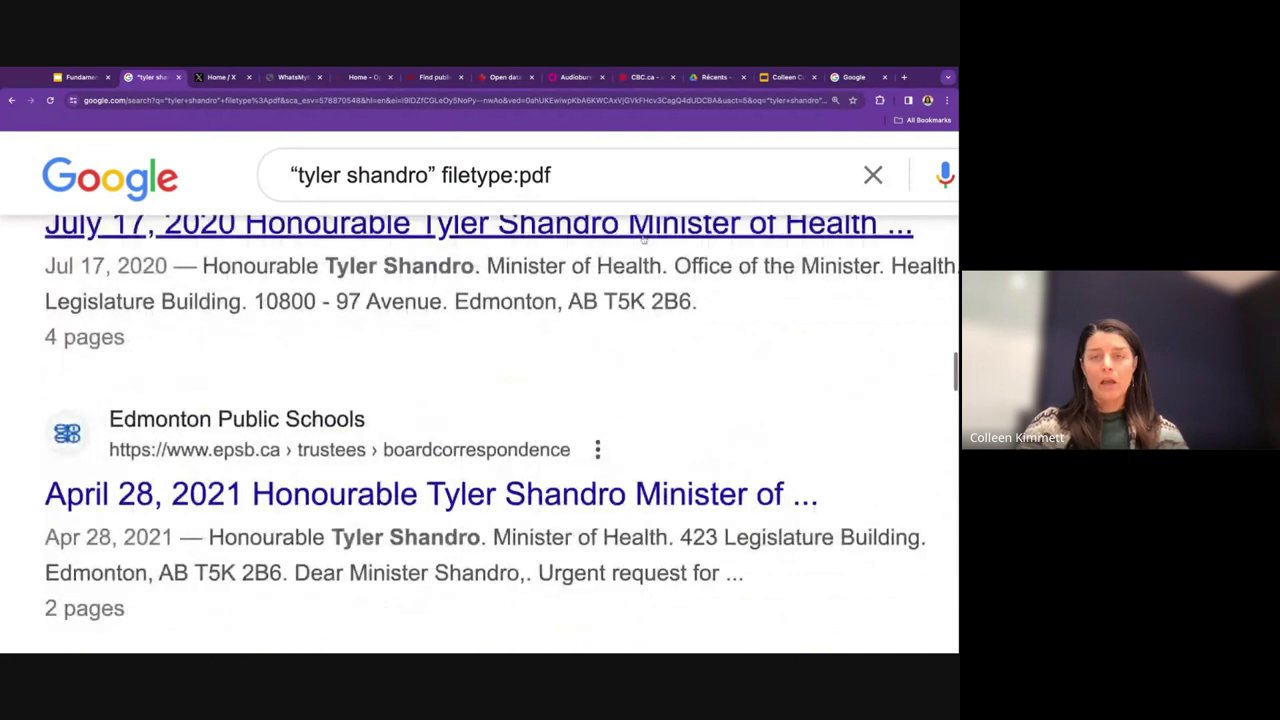
Append intext:recommendations to the PDF query and browse the roughly 1,250 results
left_click(585, 177)
type("inext:")
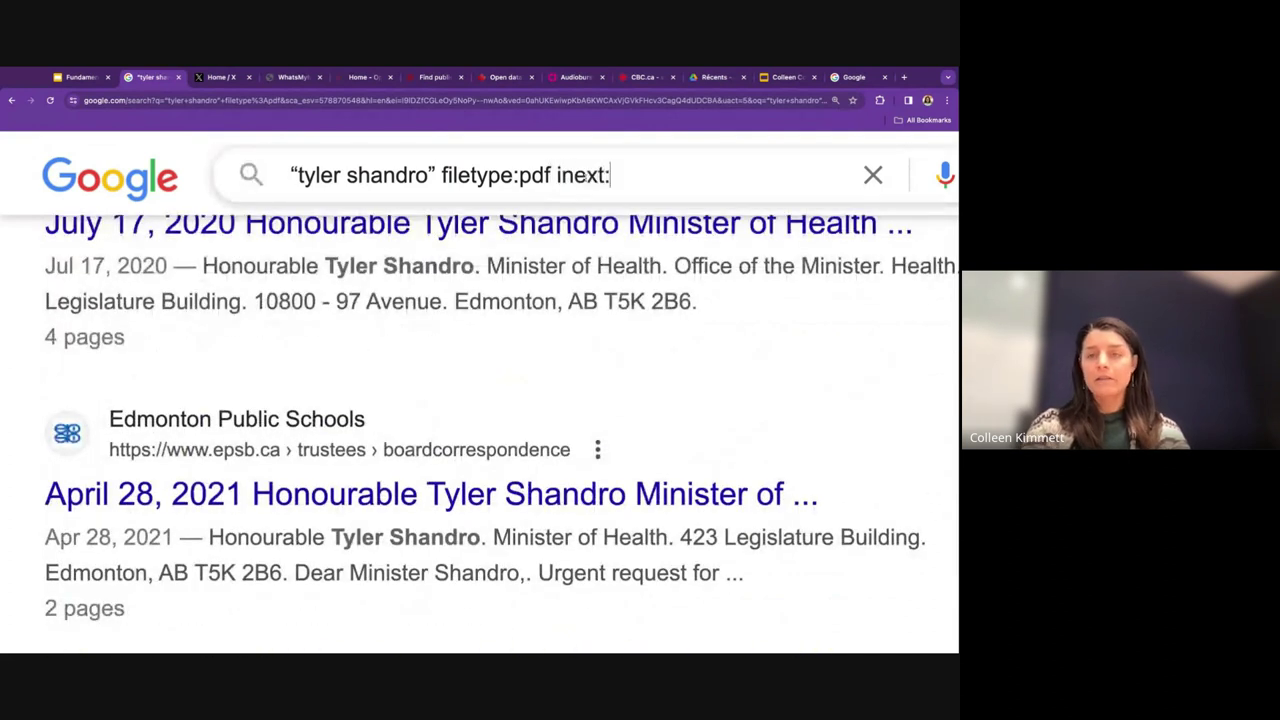
key("BackSpace")
key("BackSpace")
key("BackSpace")
key("BackSpace")
type("text:")
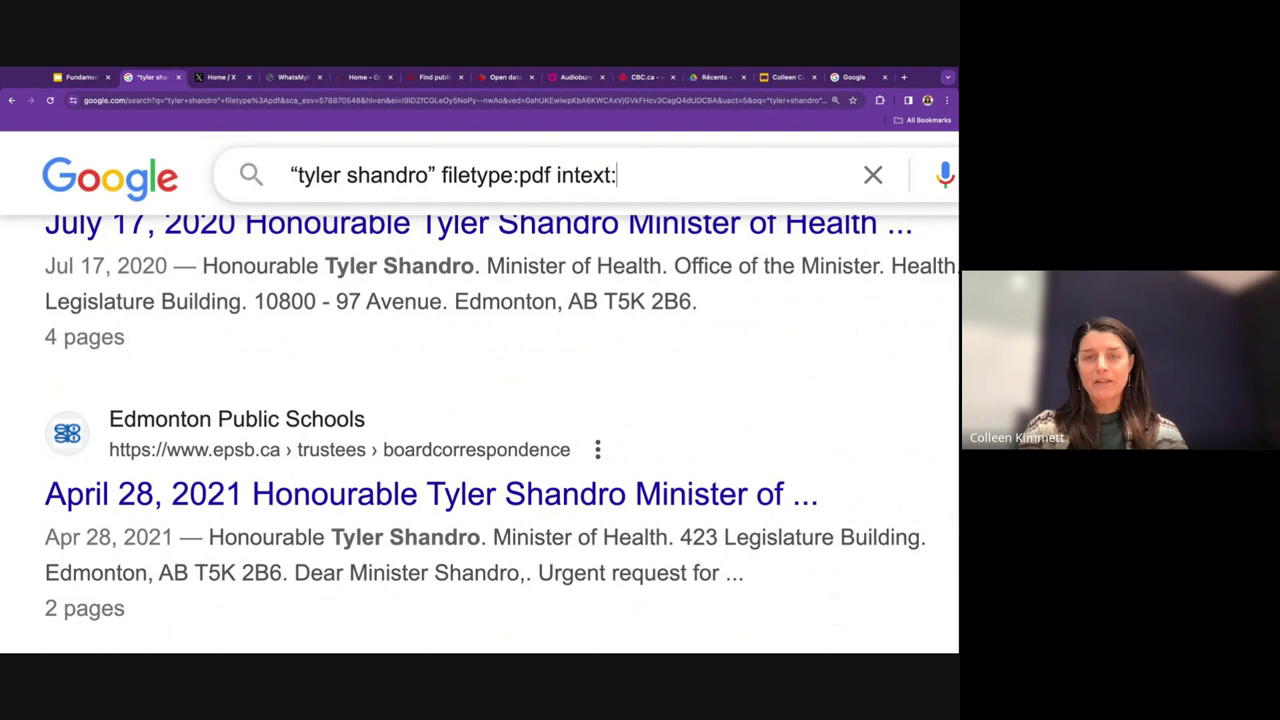
type("recom")
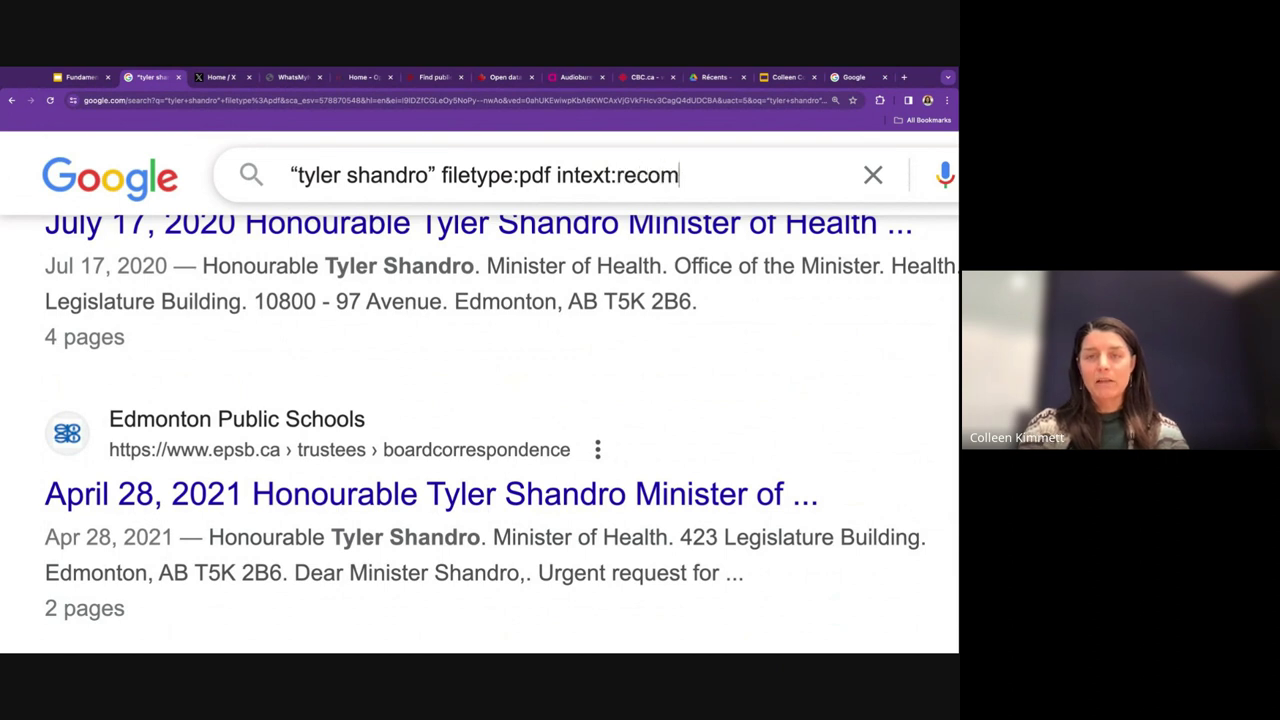
type("mendations")
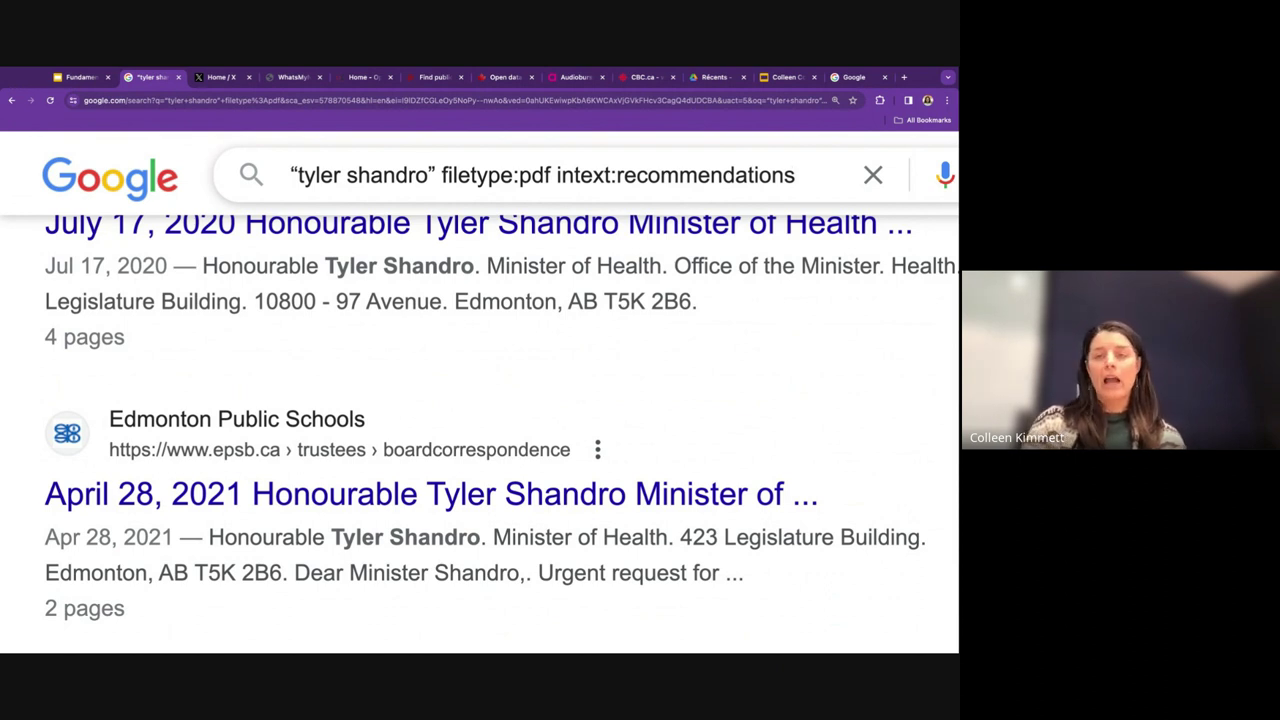
key("Return")
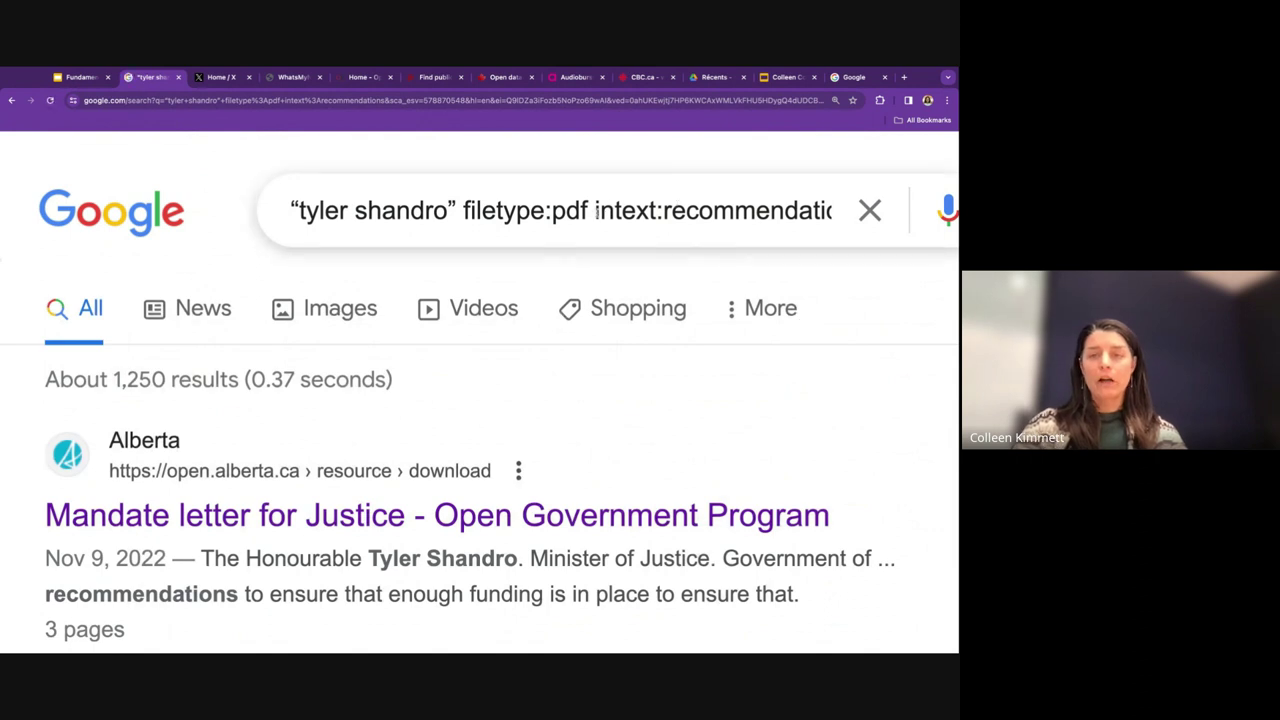
left_click_drag(596, 212, 828, 212)
left_click(701, 214)
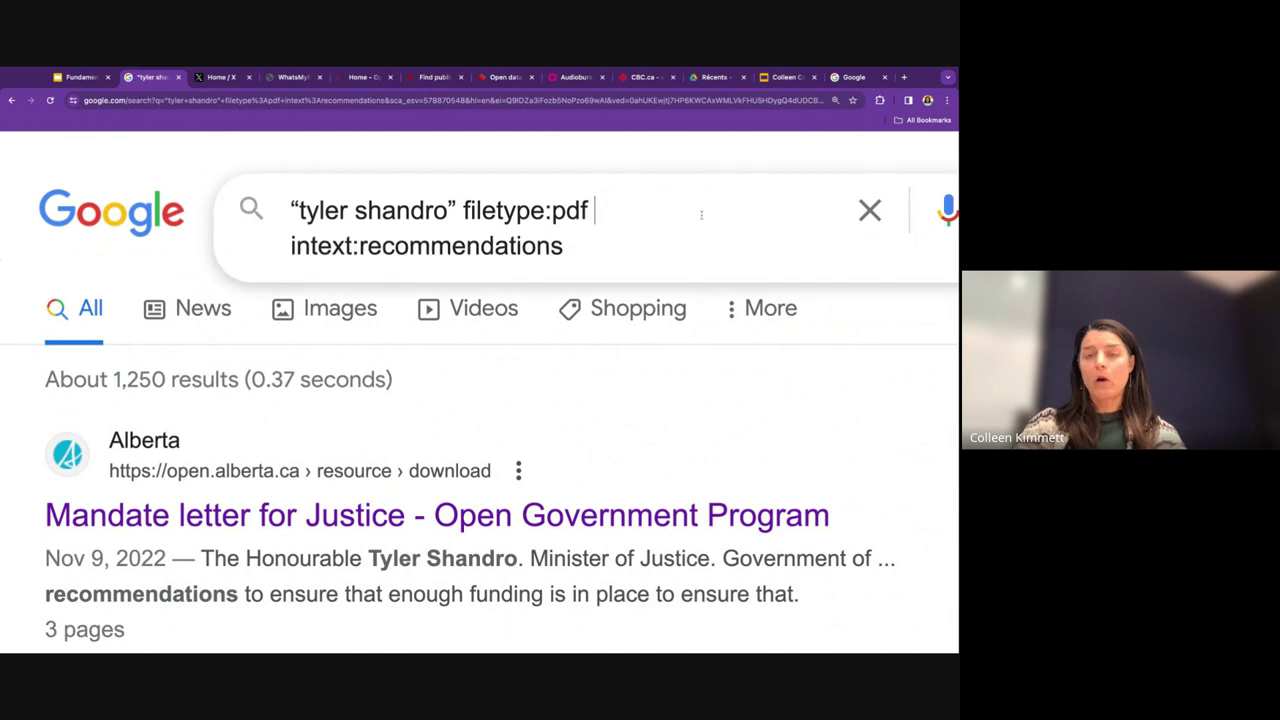
left_click_drag(563, 246, 359, 246)
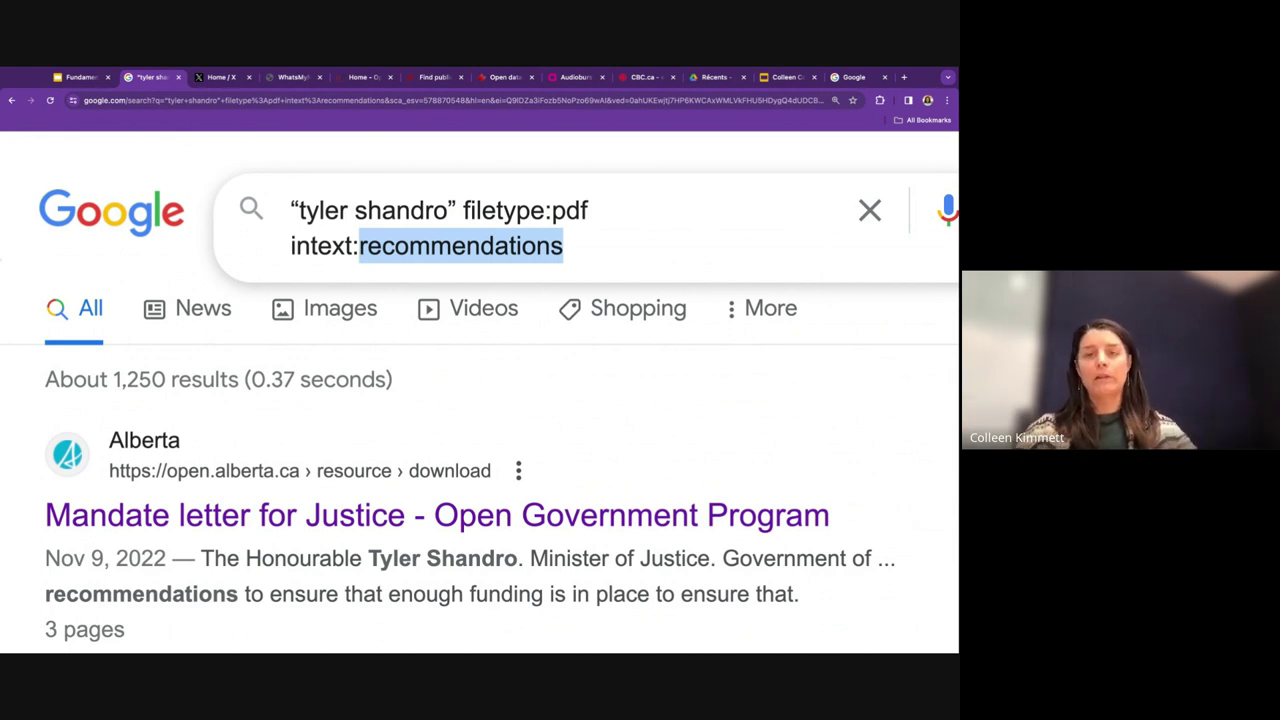
scroll(734, 420, "down", 5)
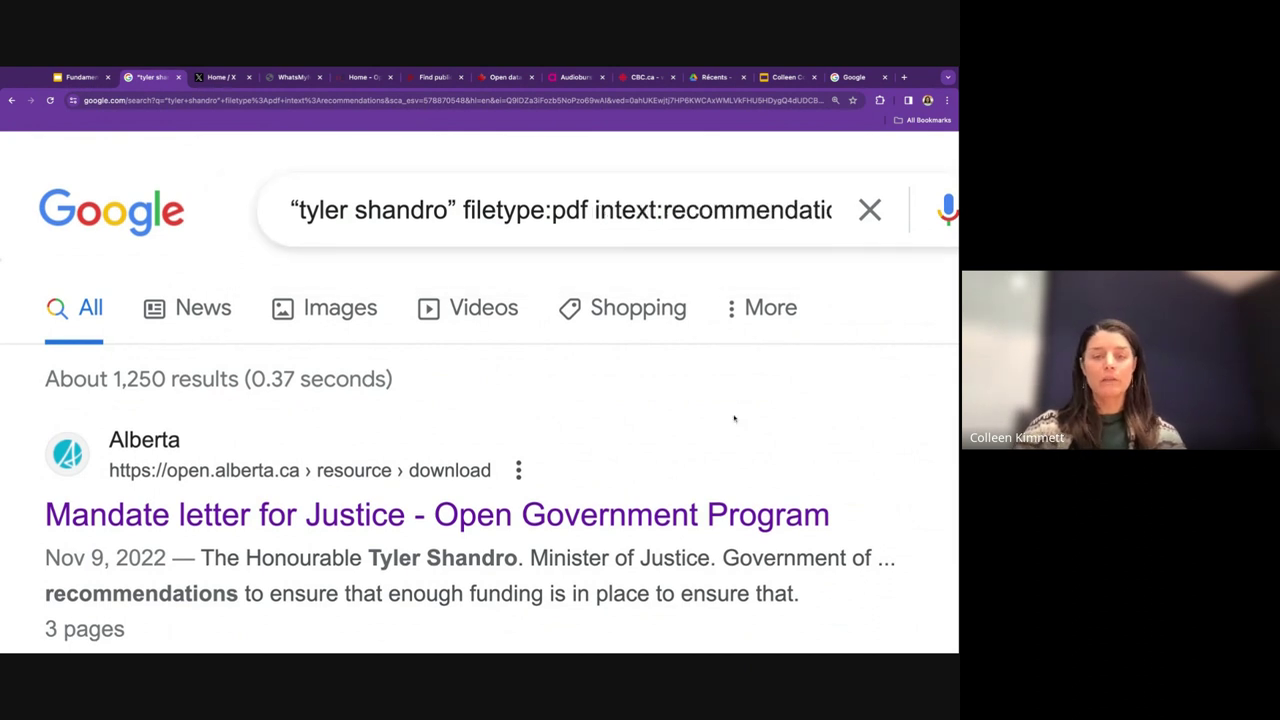
scroll(734, 420, "up", 1)
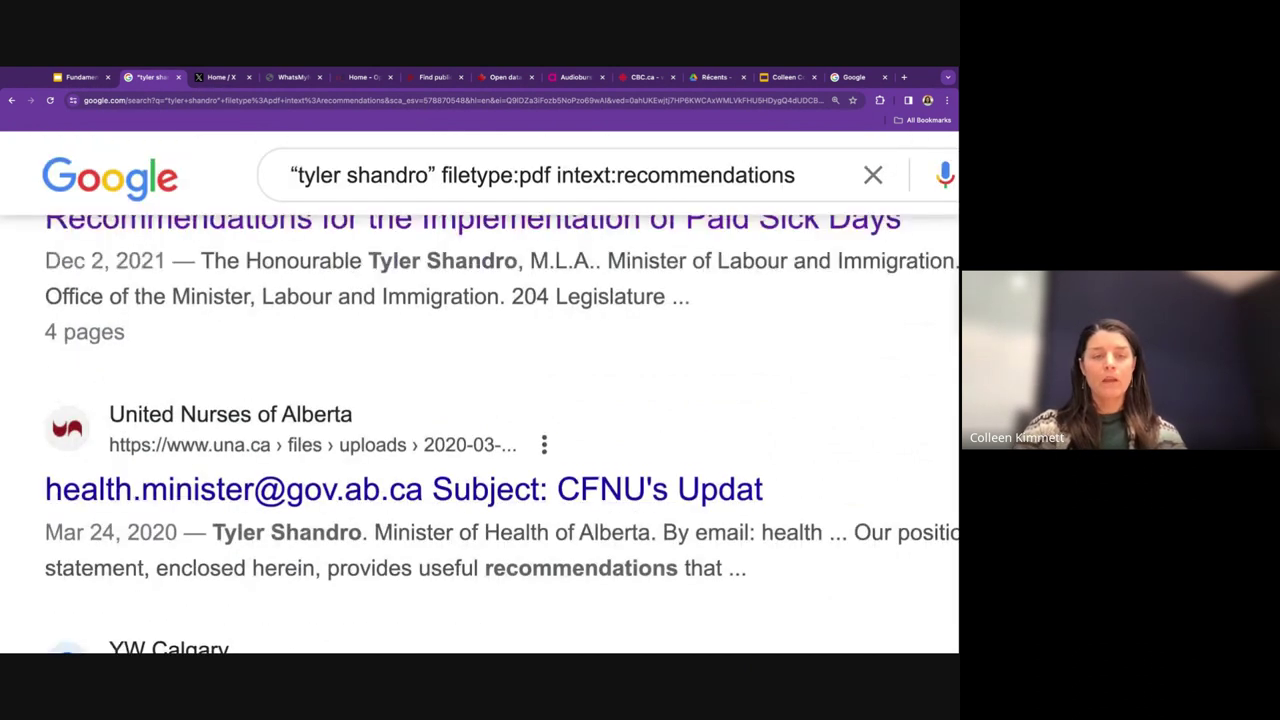
scroll(502, 434, "down", 2)
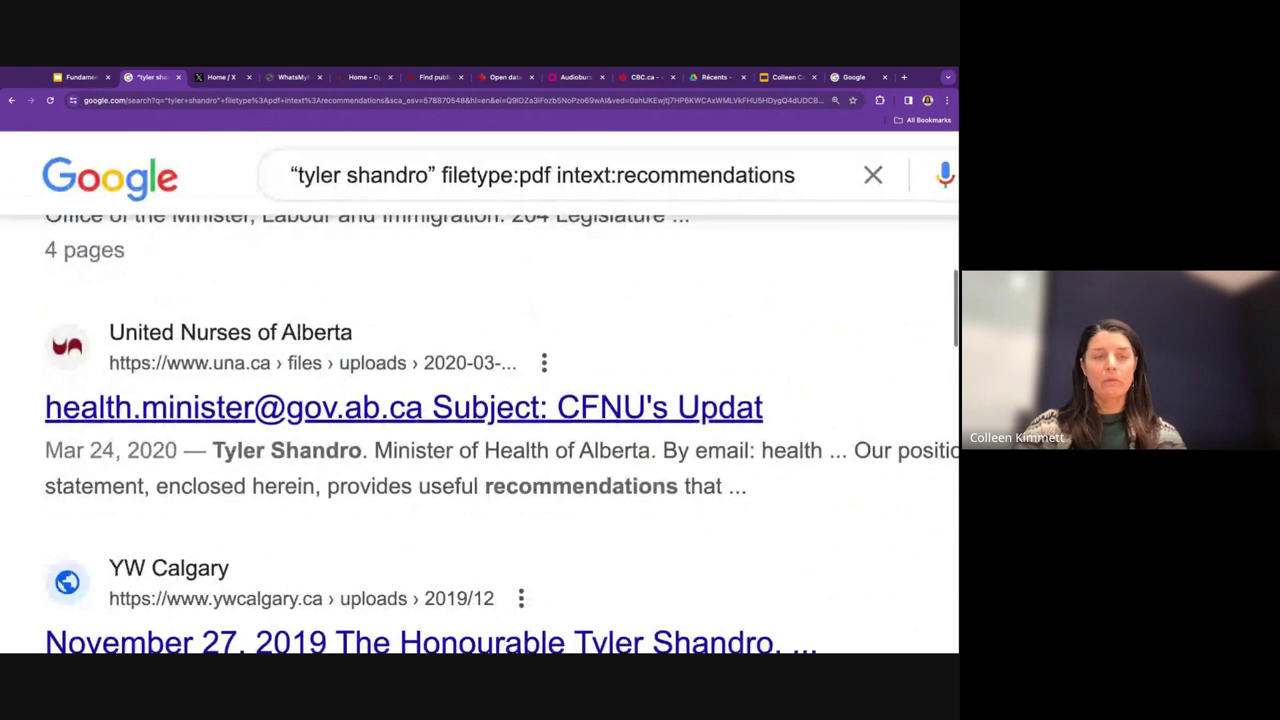
scroll(502, 434, "down", 2)
scroll(766, 467, "down", 5)
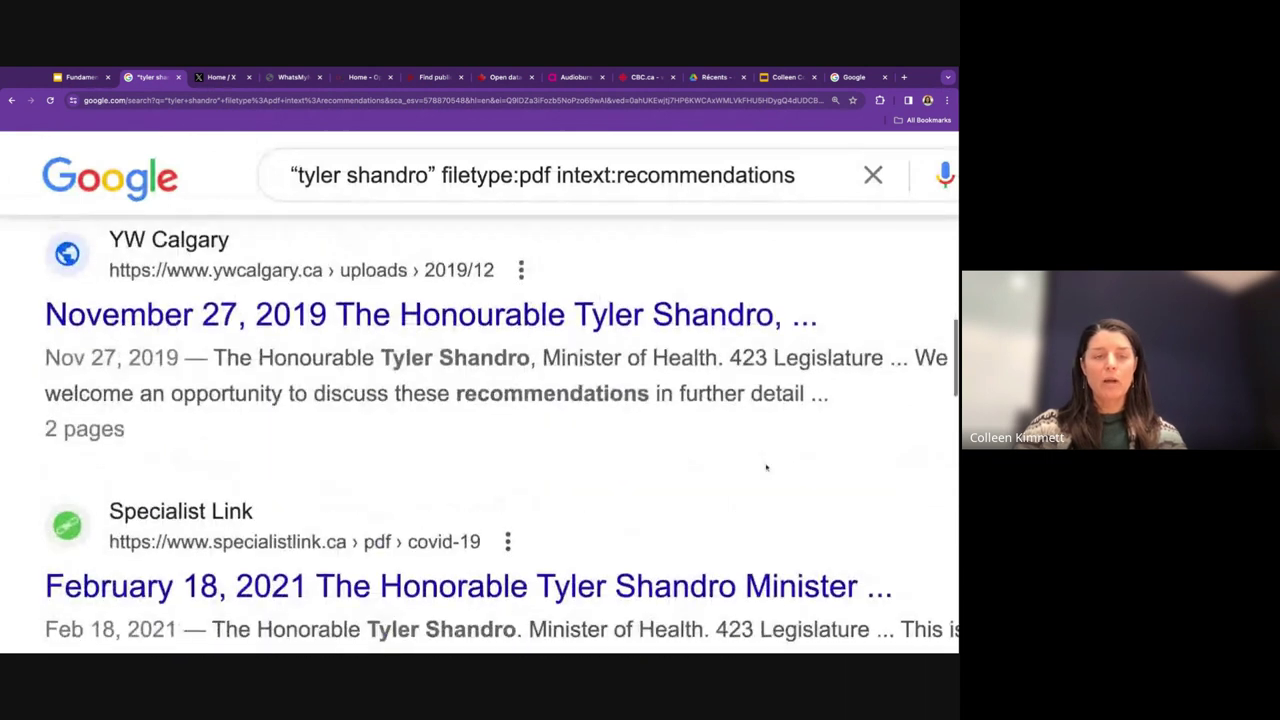
scroll(766, 467, "up", 1)
scroll(766, 467, "down", 6)
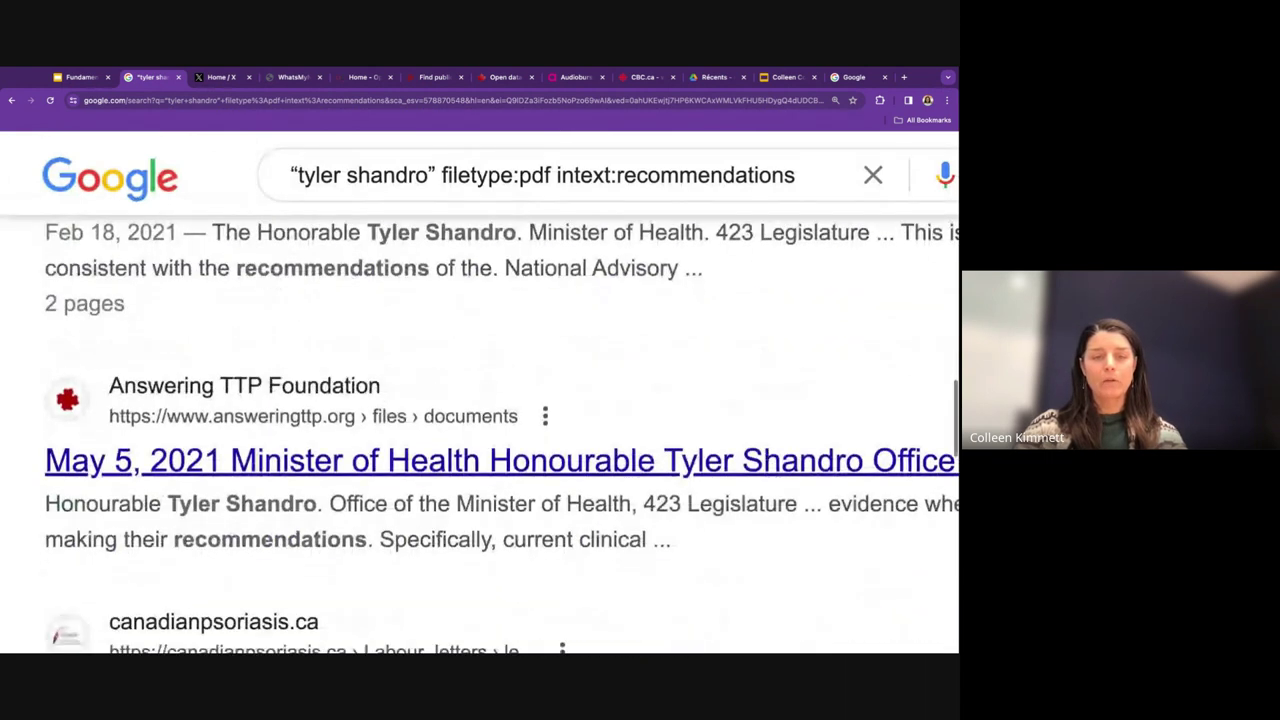
scroll(766, 467, "up", 7)
scroll(502, 434, "up", 1)
scroll(502, 434, "down", 5)
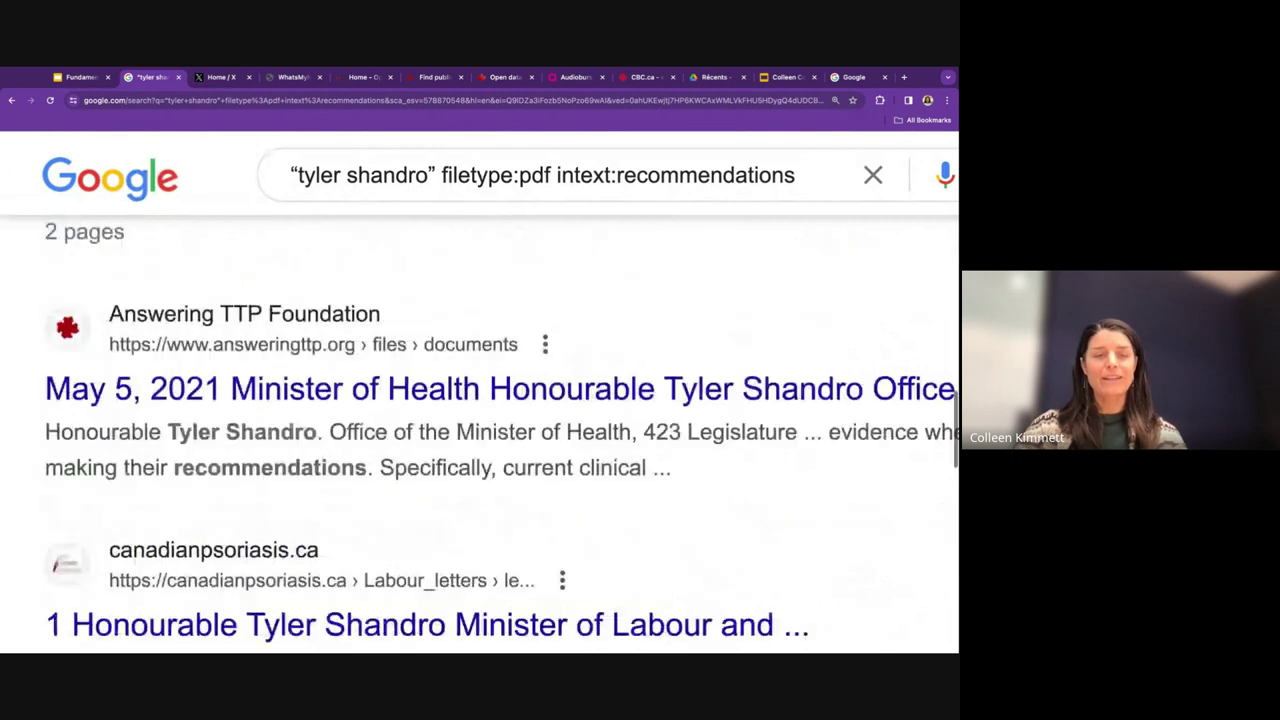
scroll(502, 434, "up", 1)
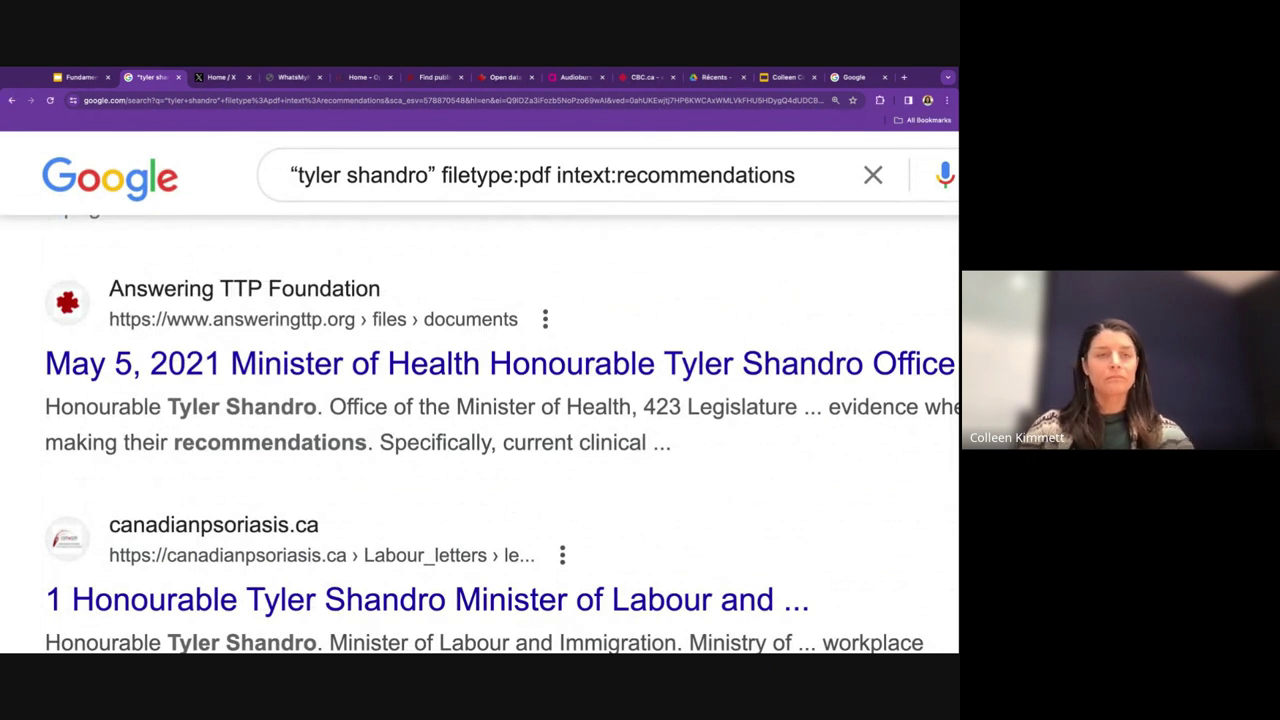
Switch to the Google Slides tab showing the filetype: slide for reports, memos and letters
key("ctrl+shift+Tab")
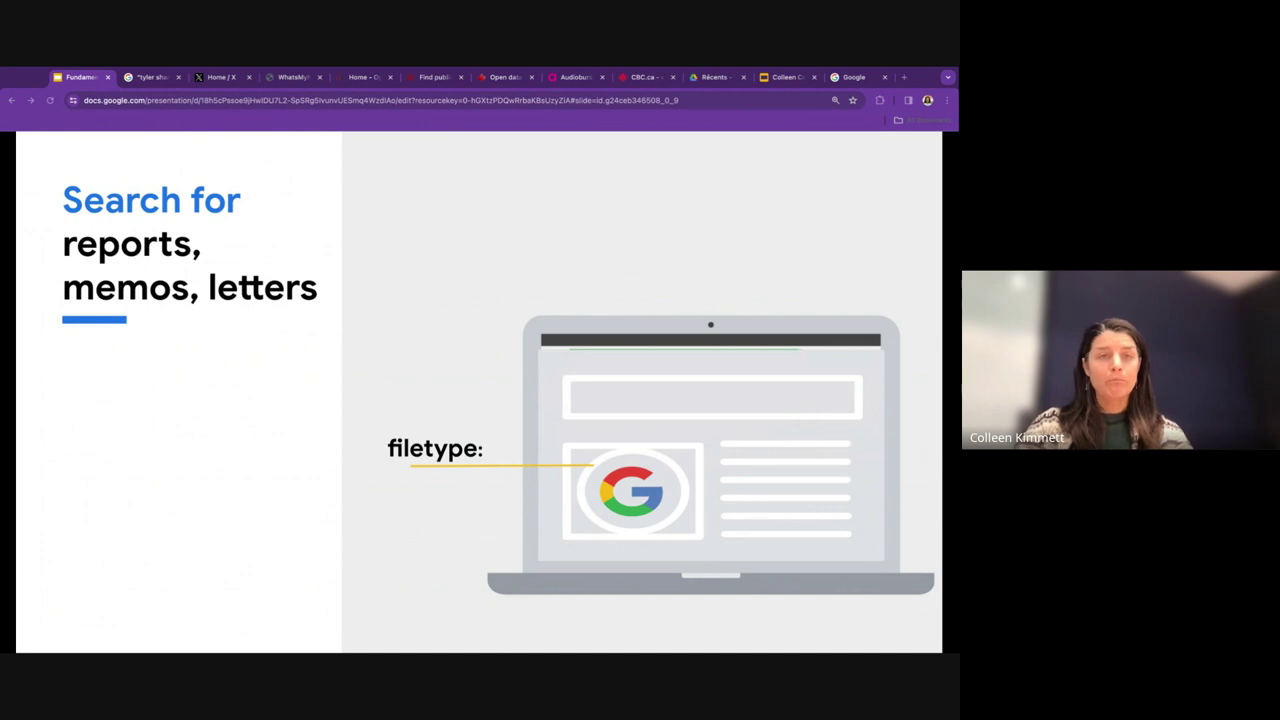
Search Google for winnipeg shelters filetype:xls and browse the roughly 111 spreadsheet results
left_click(148, 77)
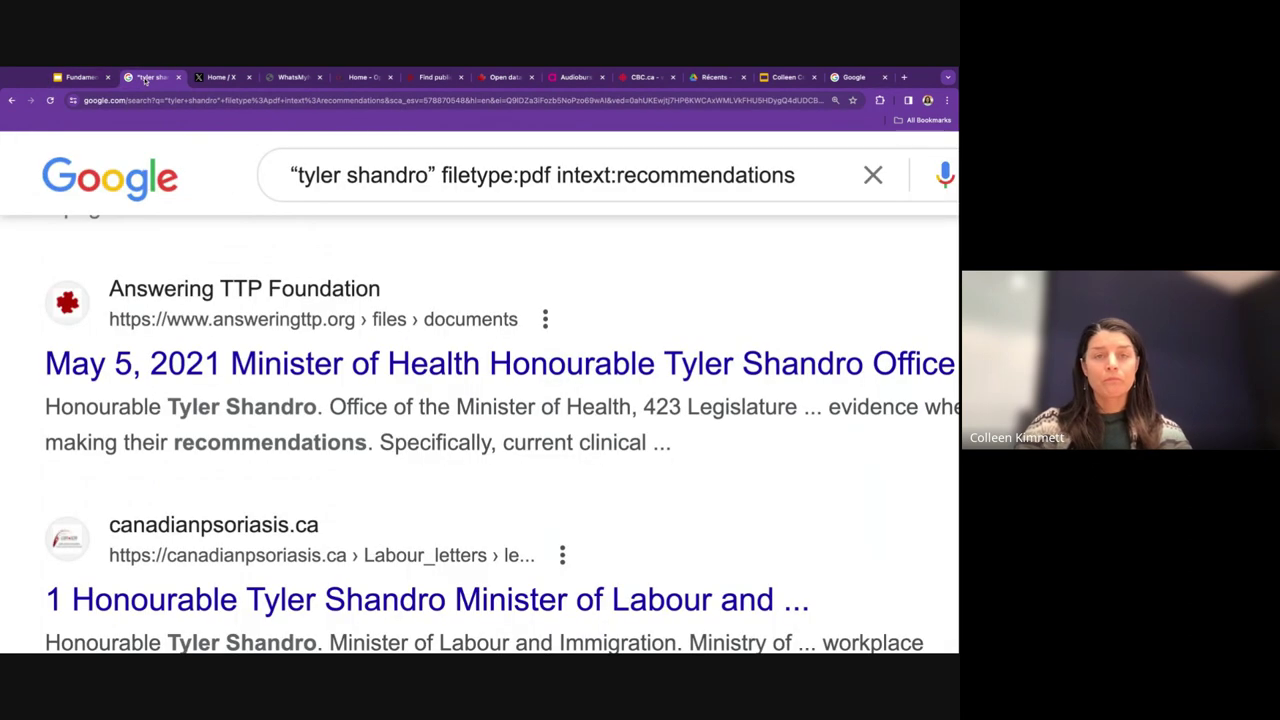
left_click(121, 178)
type("win")
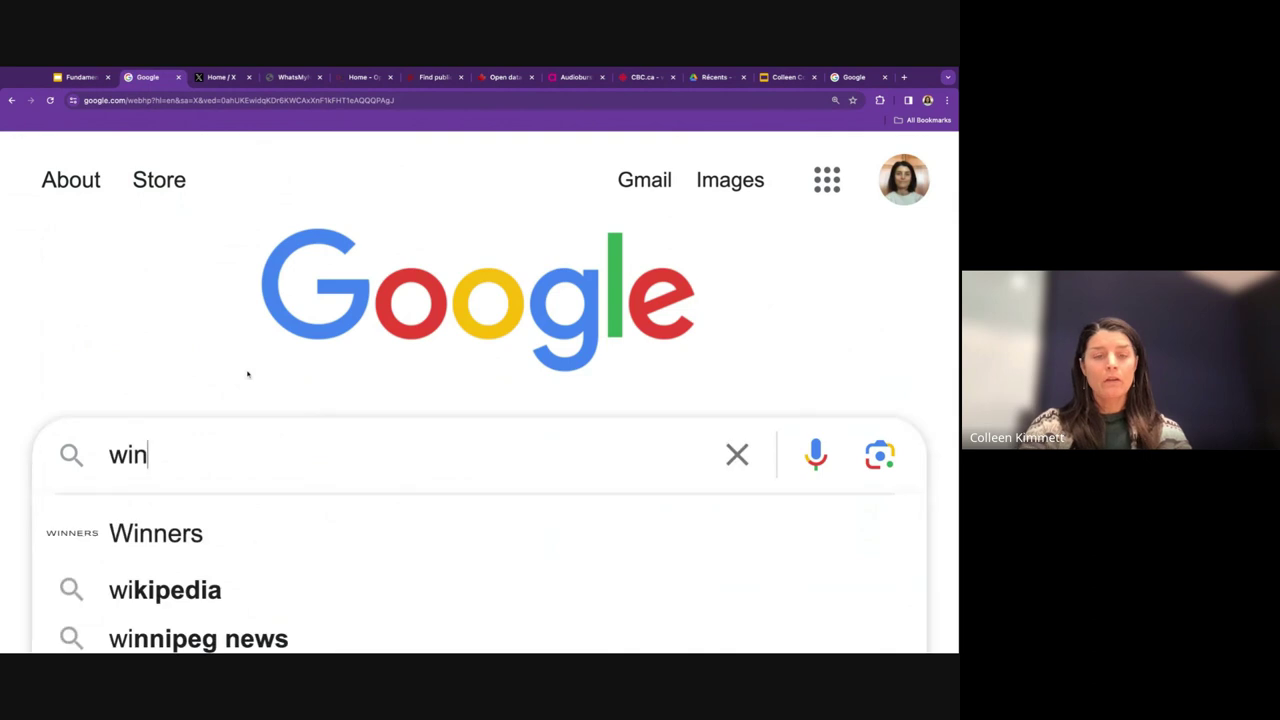
type("nipeg shelter fi")
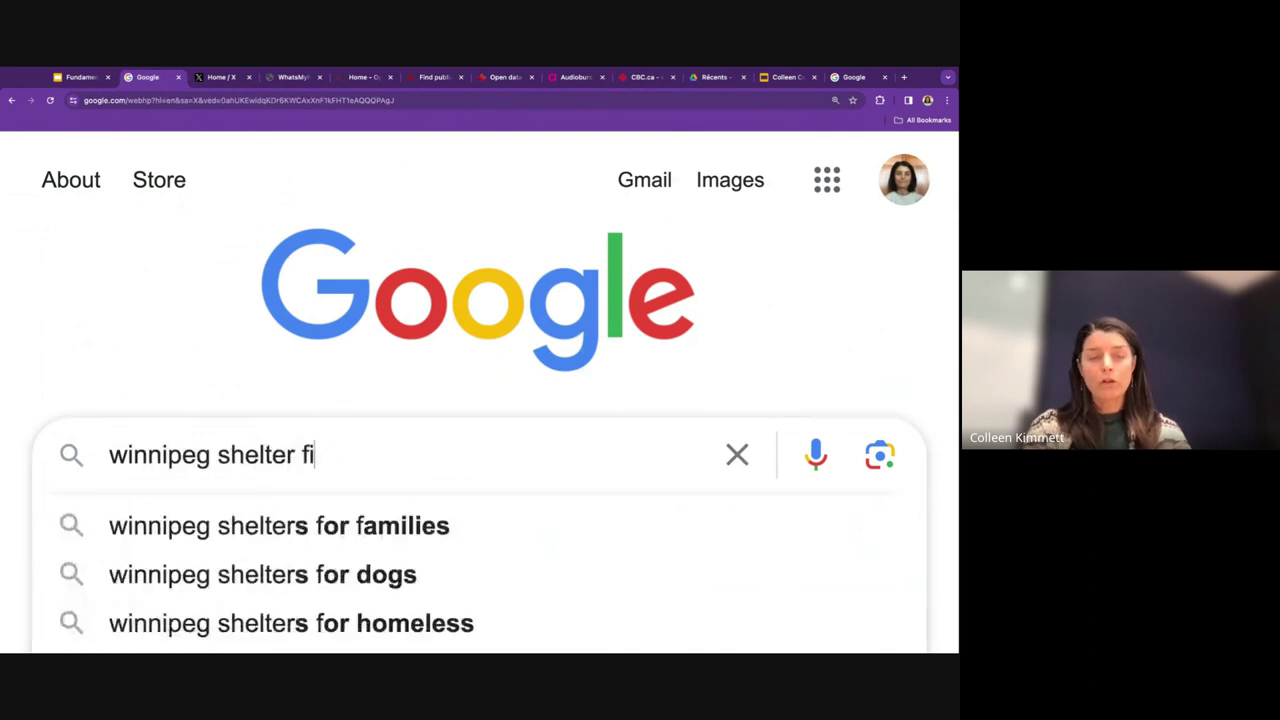
type("letype:")
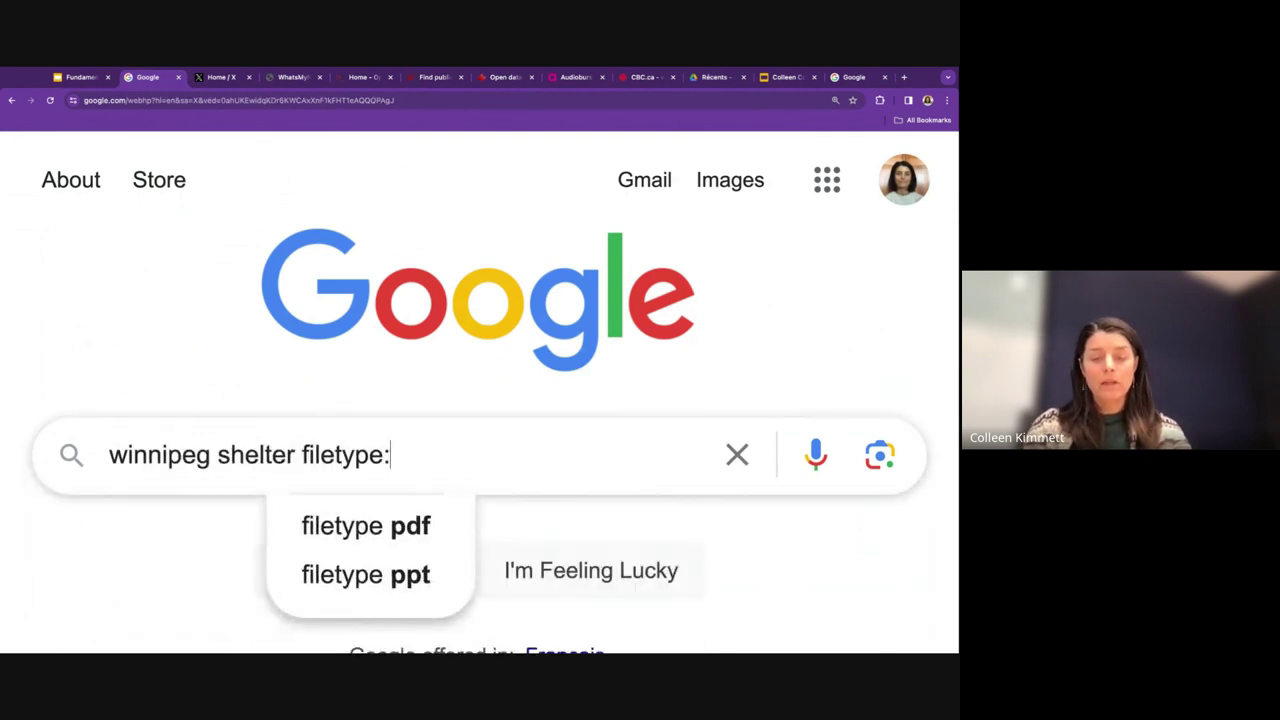
type("xls")
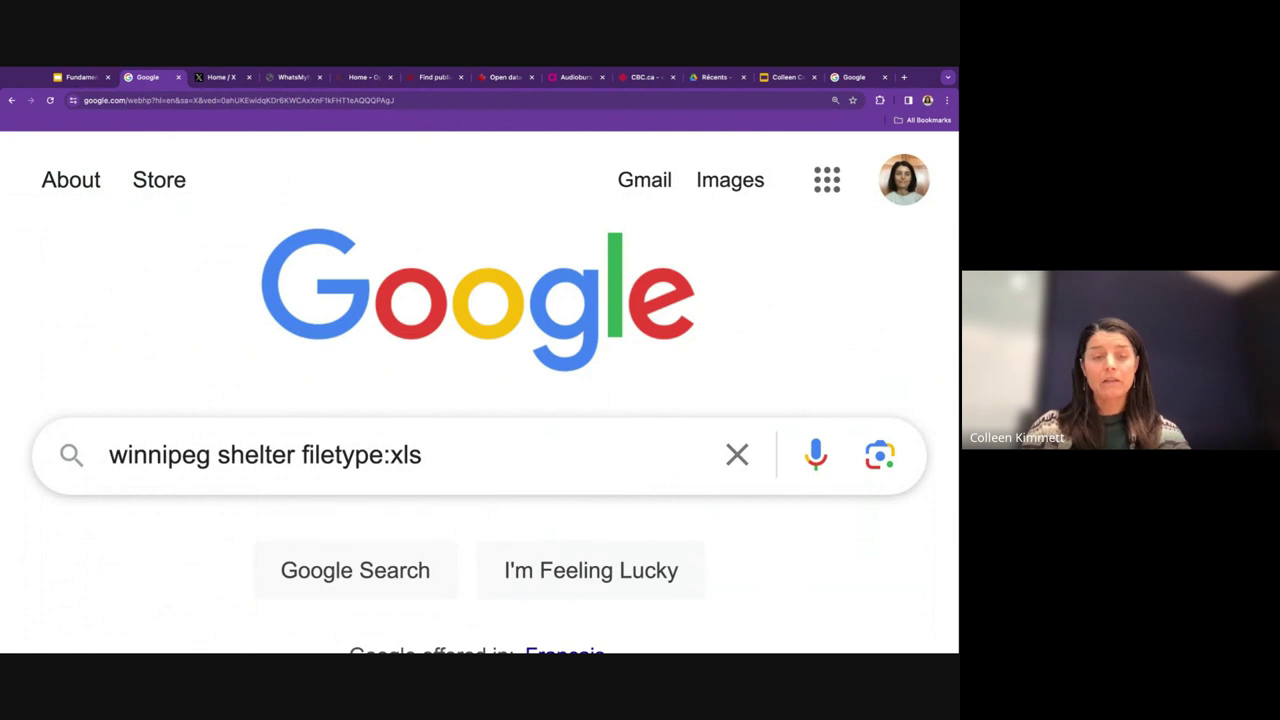
left_click(294, 454)
type("s")
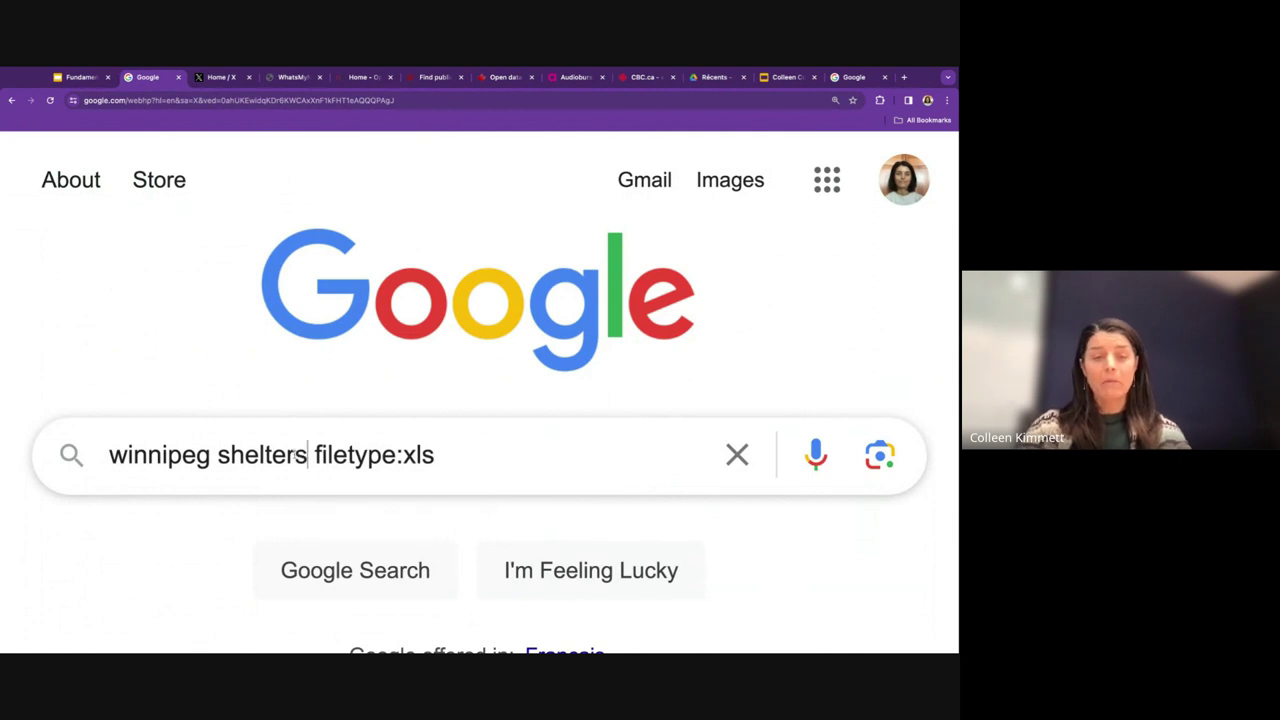
key("Return")
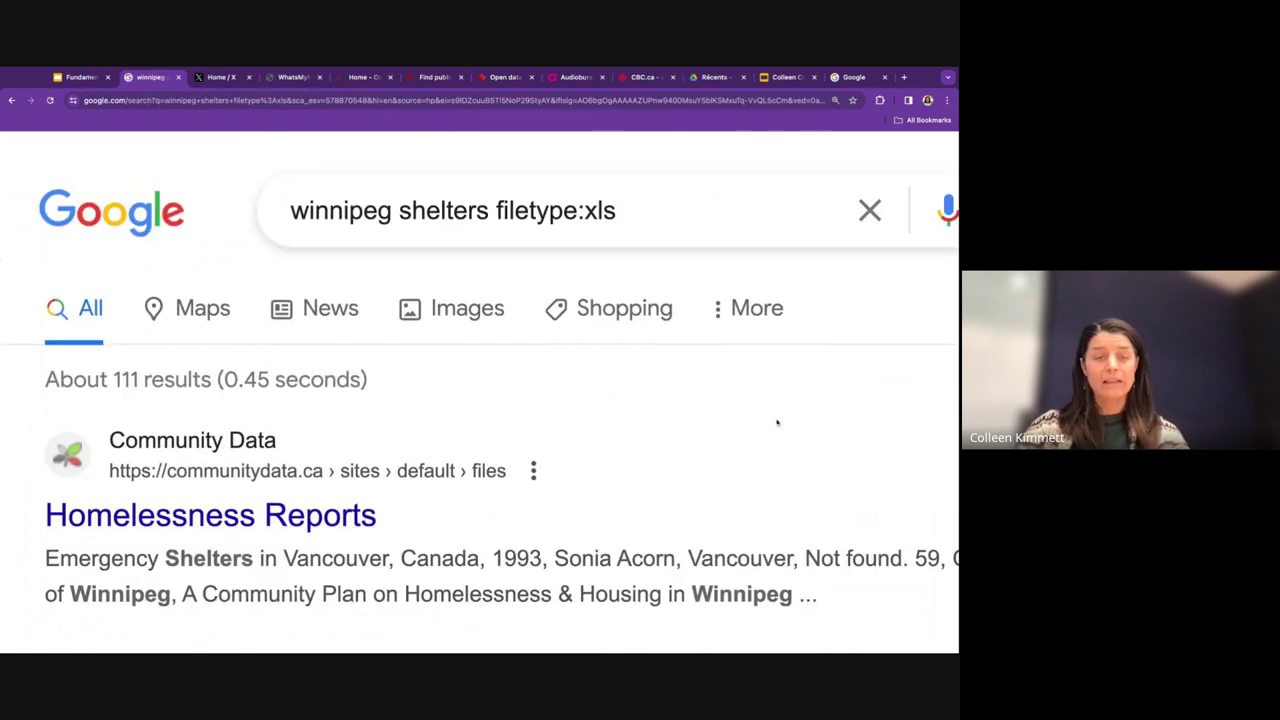
scroll(776, 422, "down", 3)
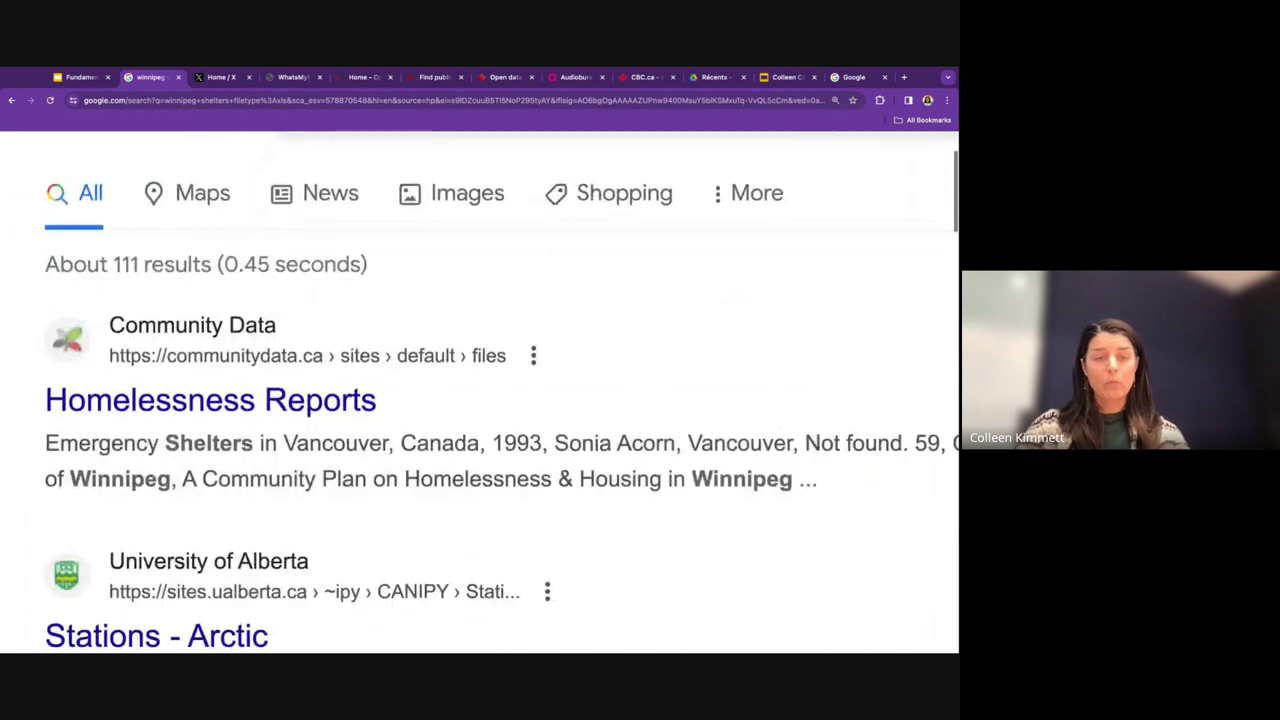
scroll(765, 420, "down", 2)
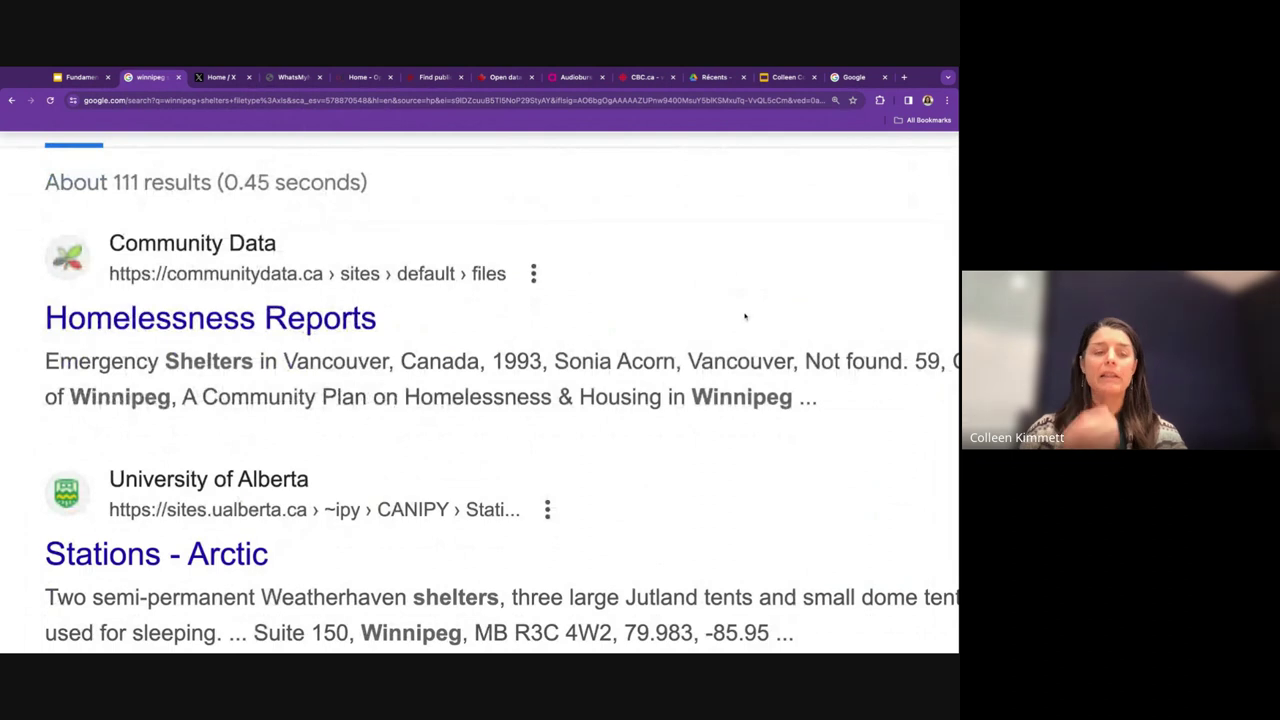
scroll(745, 317, "down", 4)
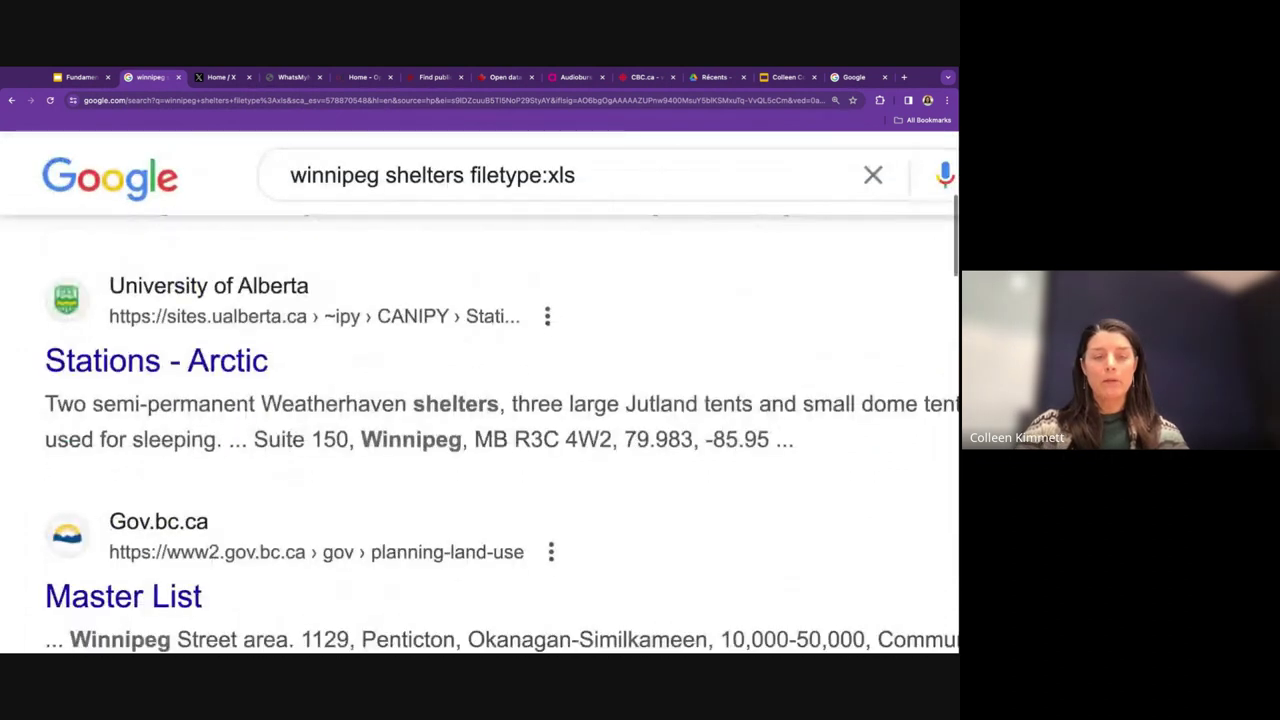
scroll(769, 371, "down", 4)
scroll(769, 371, "down", 9)
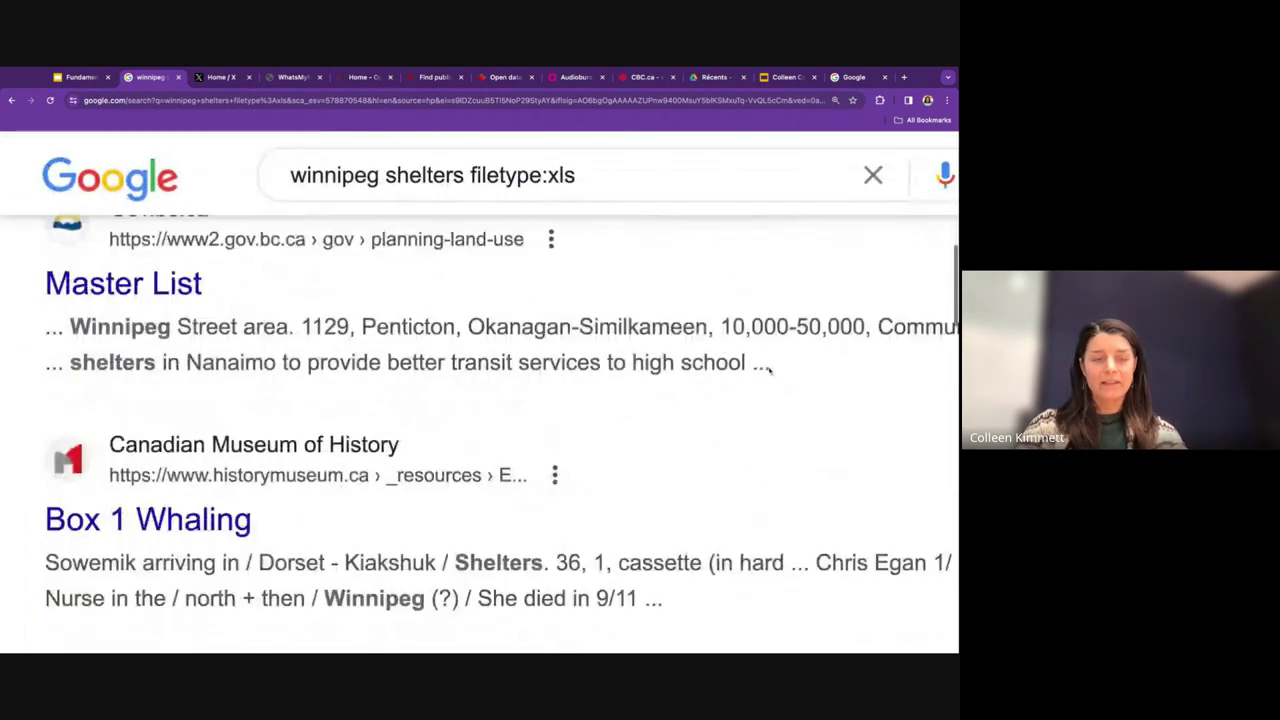
scroll(500, 440, "down", 8)
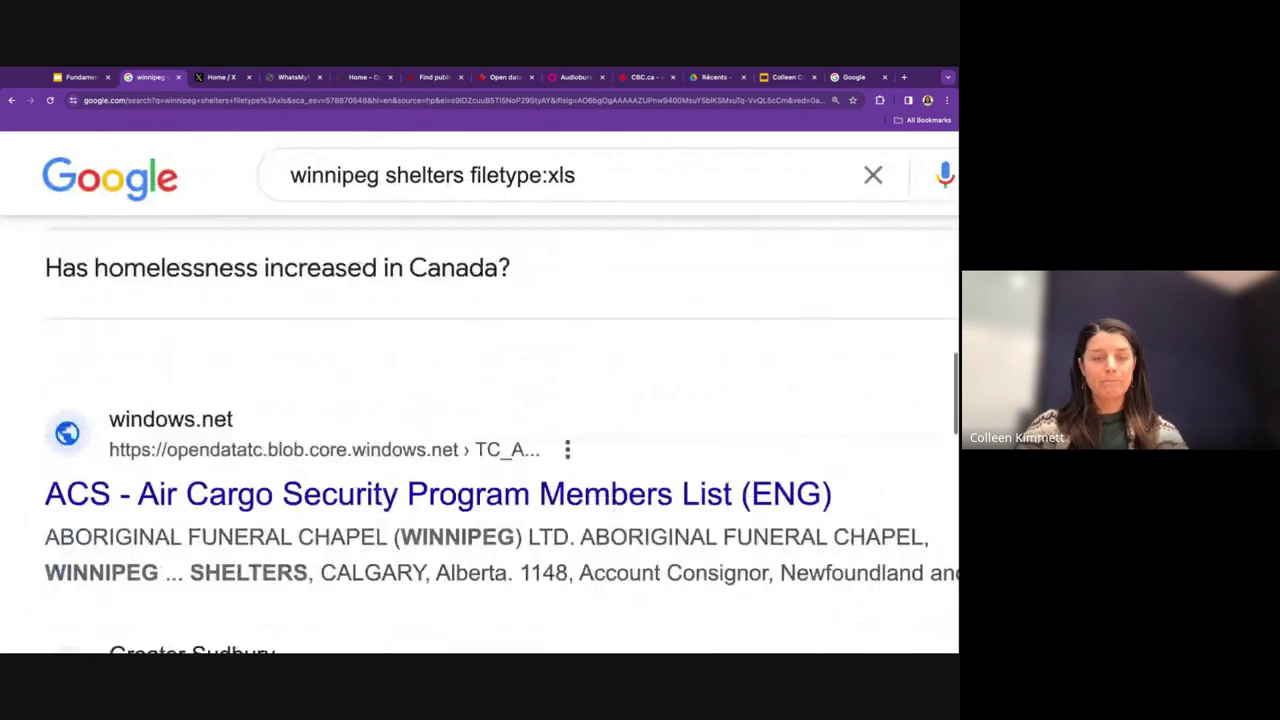
scroll(480, 440, "down", 2)
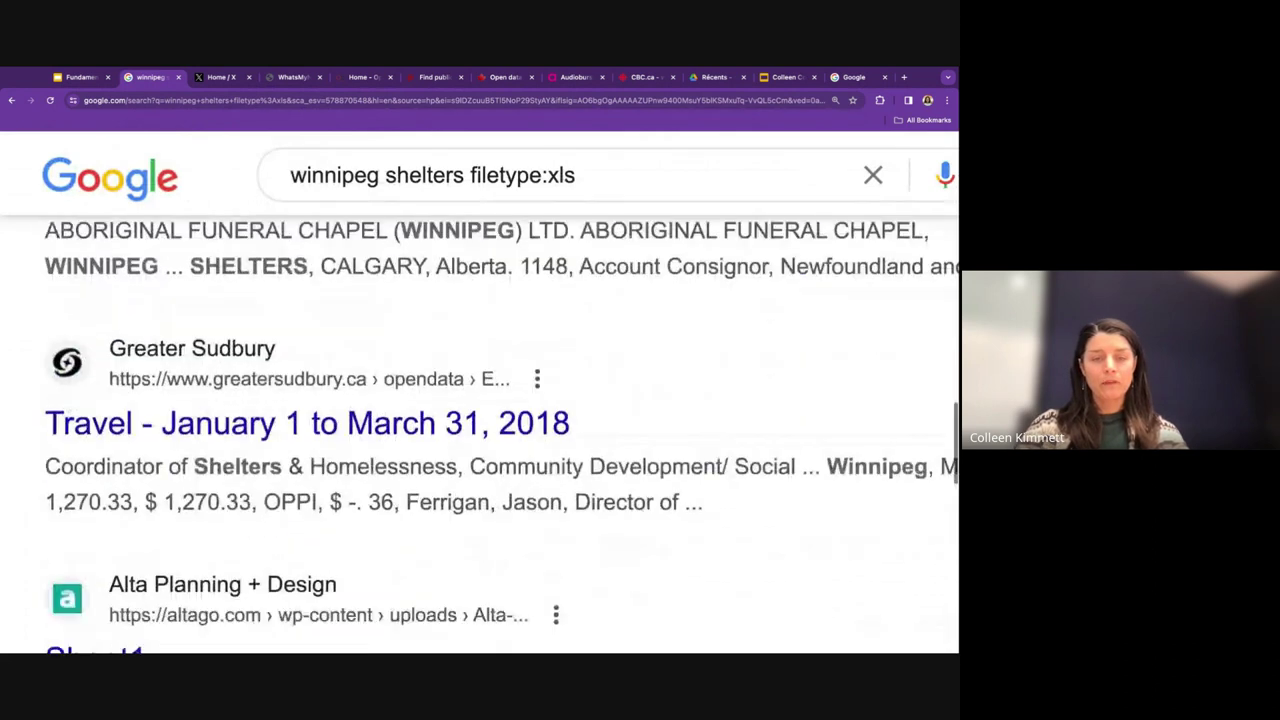
scroll(480, 440, "down", 2)
scroll(480, 440, "down", 1)
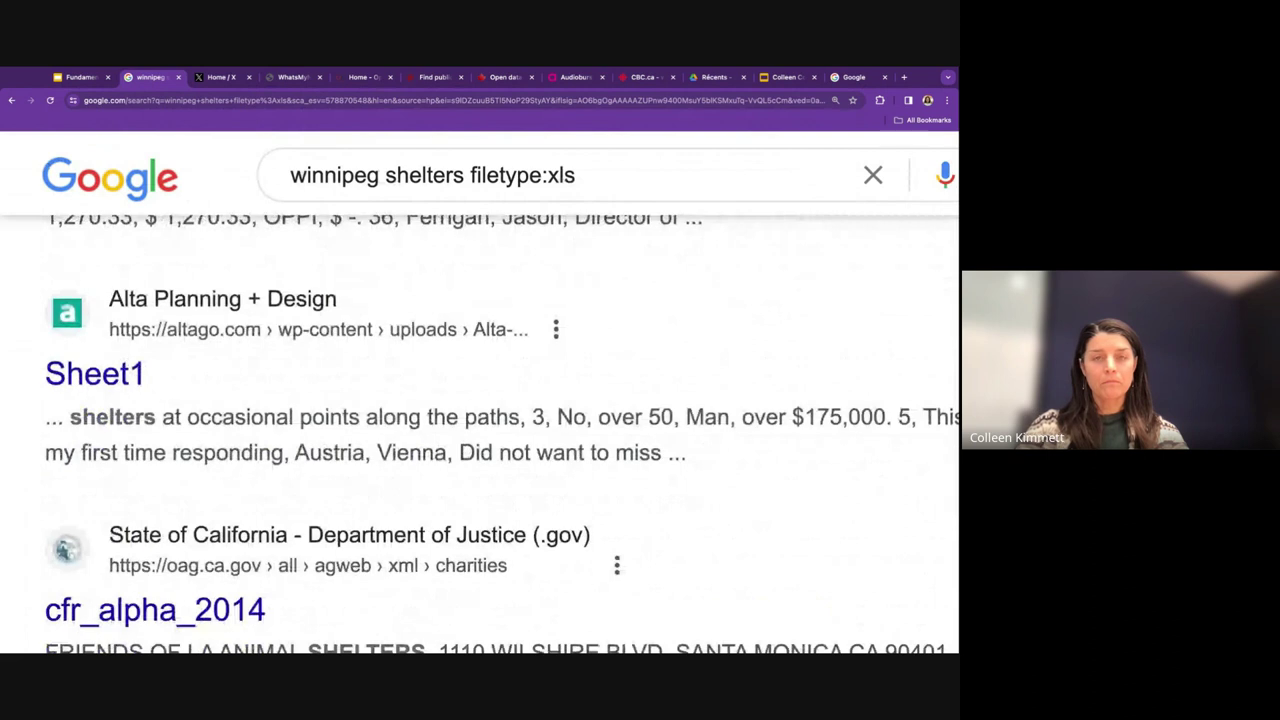
scroll(781, 293, "up", 10)
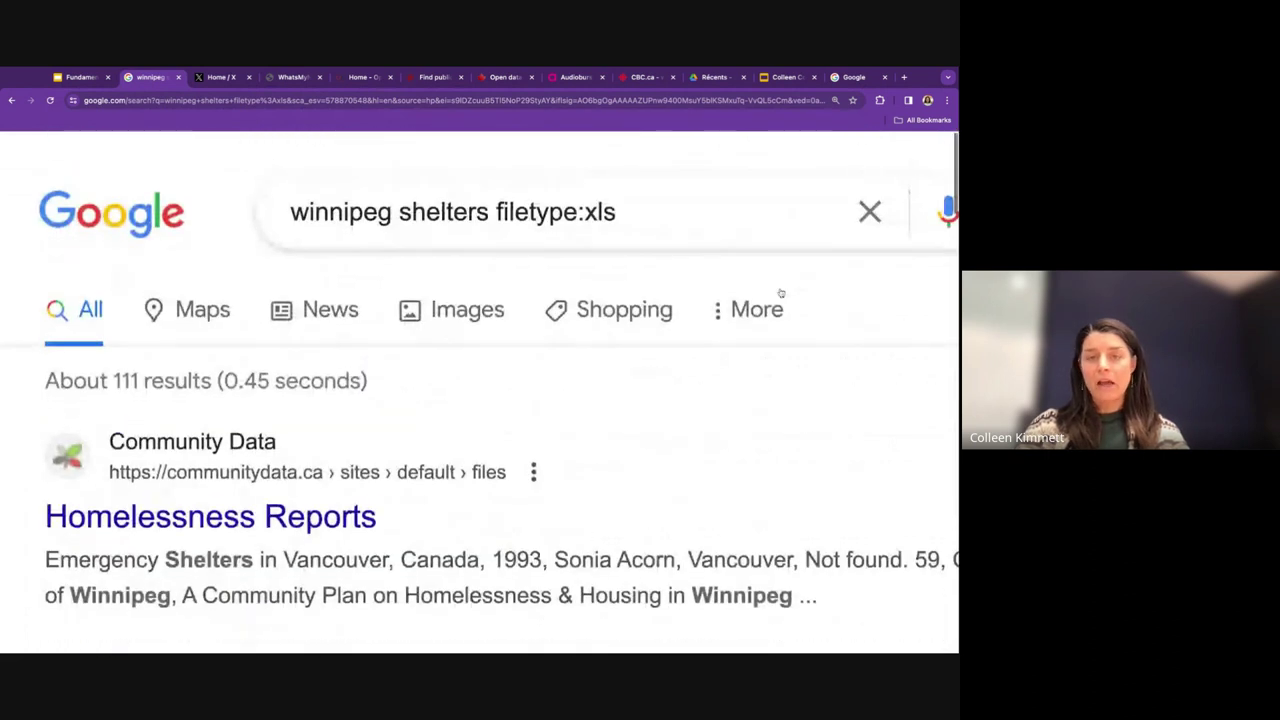
Add site:ca to the spreadsheet query and review the roughly 97 .ca results
left_click(720, 212)
type("site:")
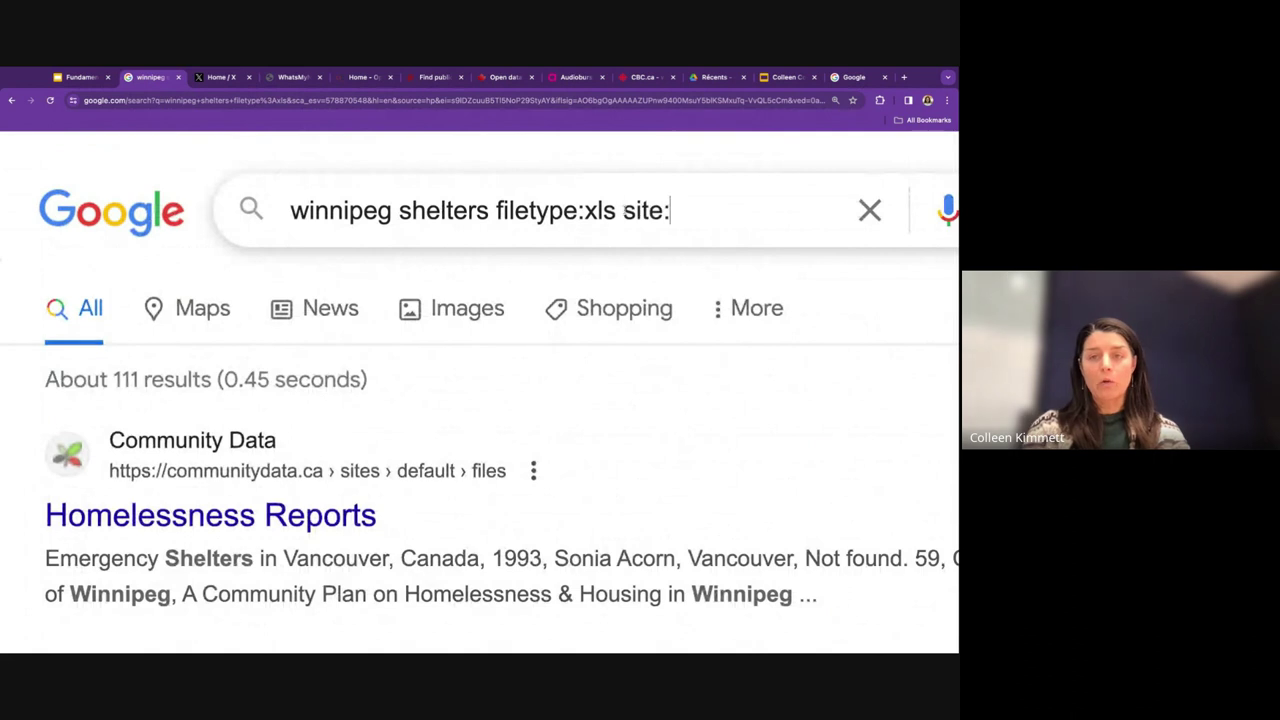
type("ca")
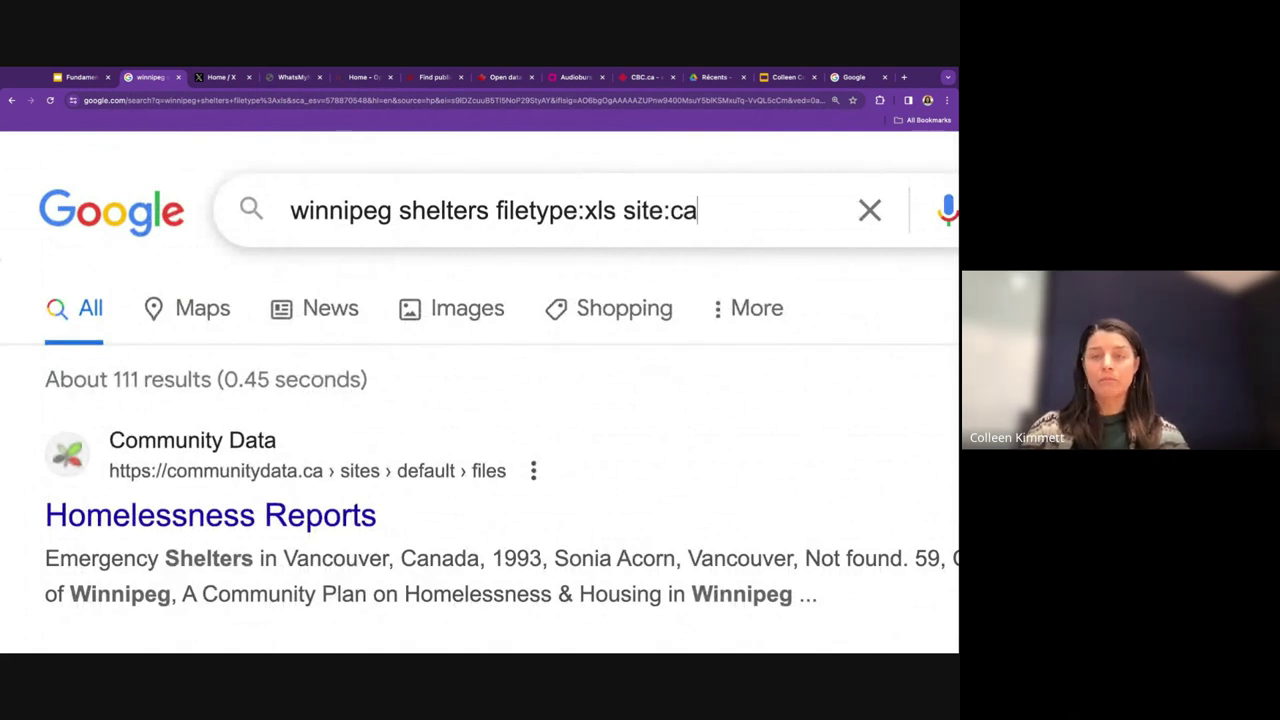
key("Return")
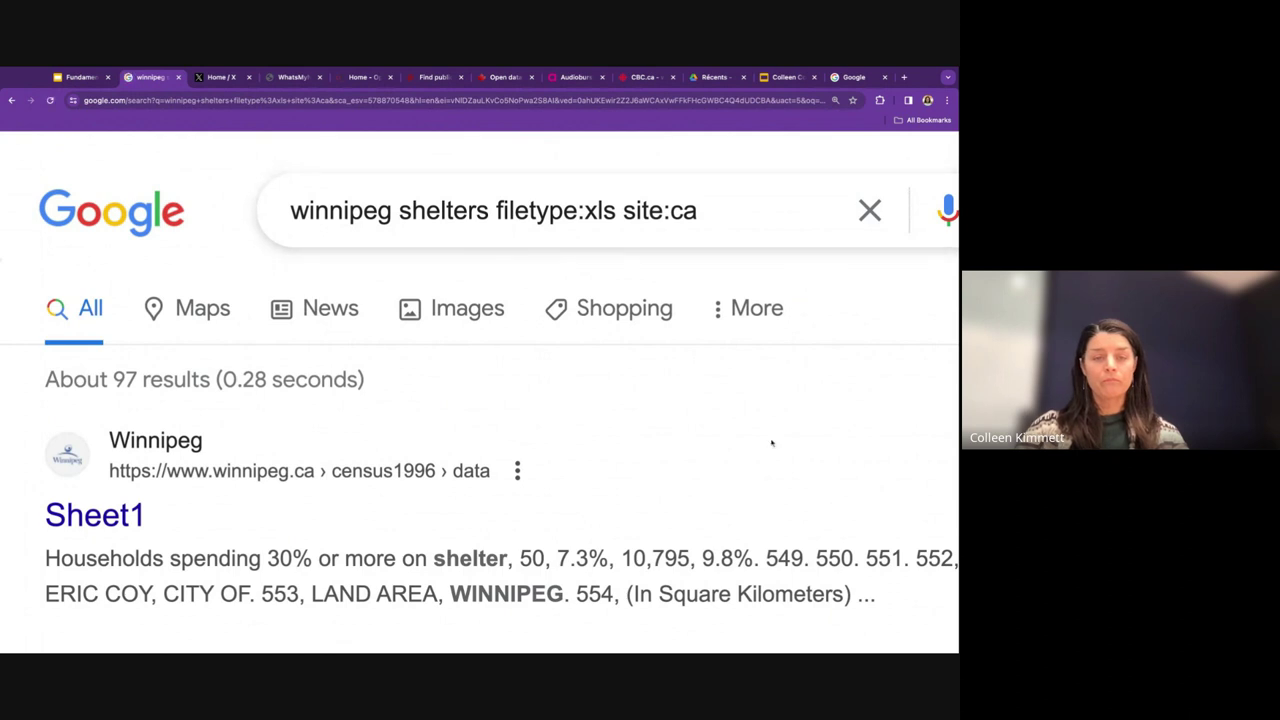
scroll(771, 443, "down", 3)
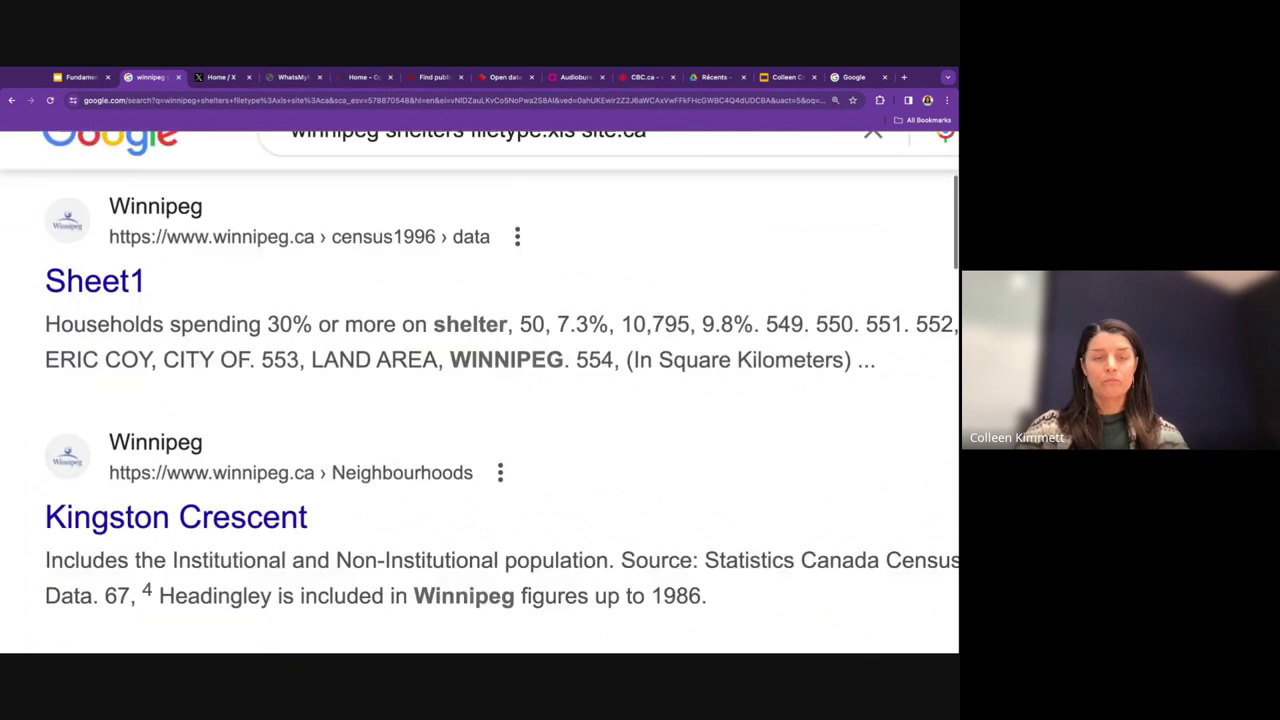
scroll(480, 420, "down", 5)
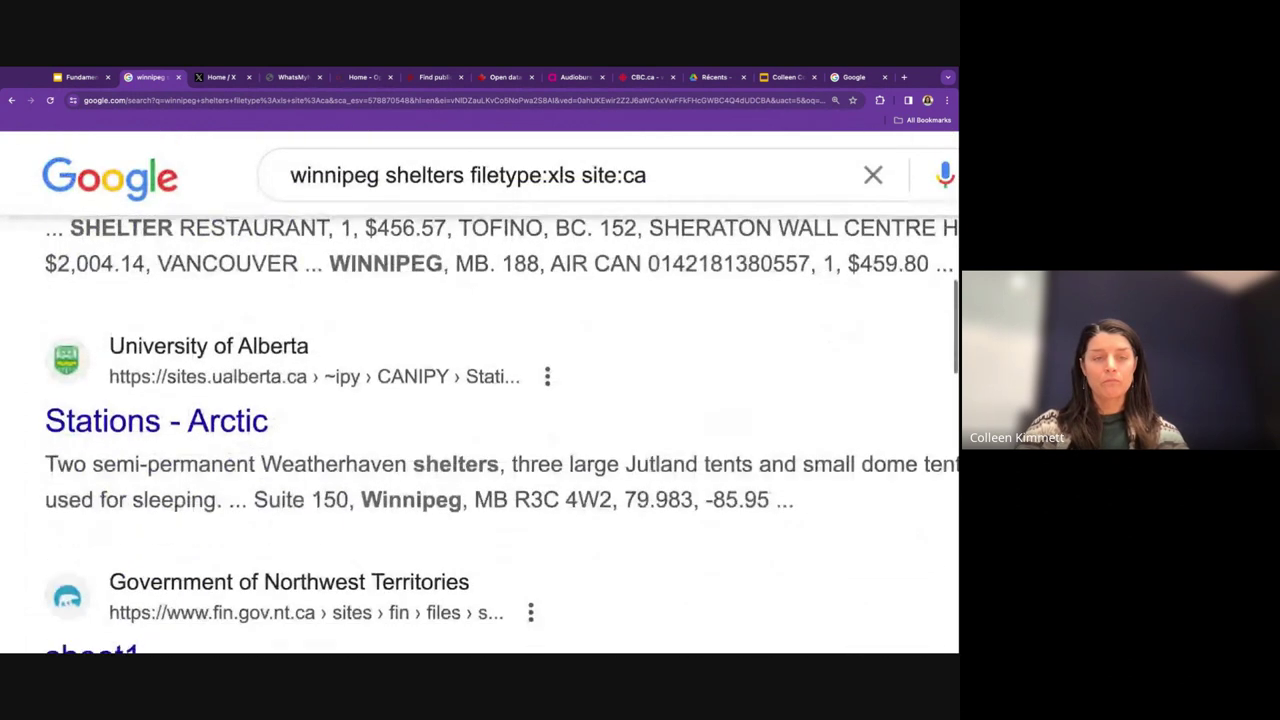
scroll(480, 434, "down", 3)
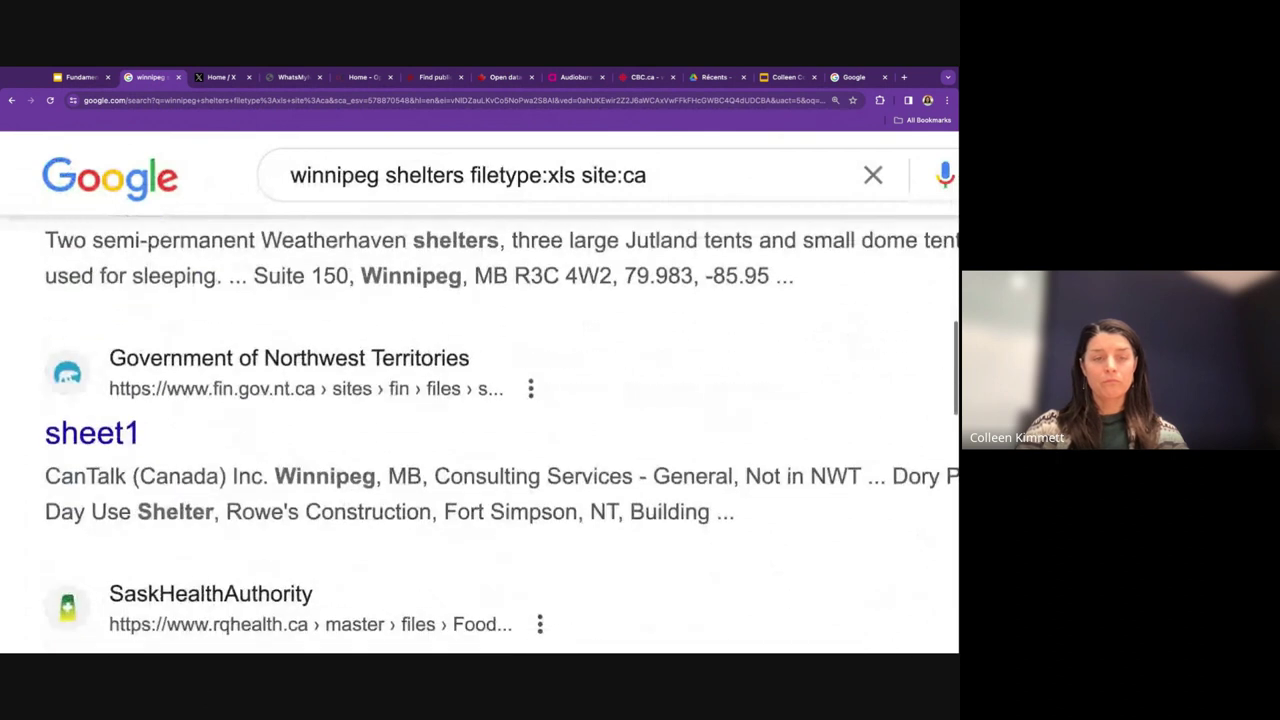
scroll(480, 434, "down", 1)
scroll(480, 434, "up", 10)
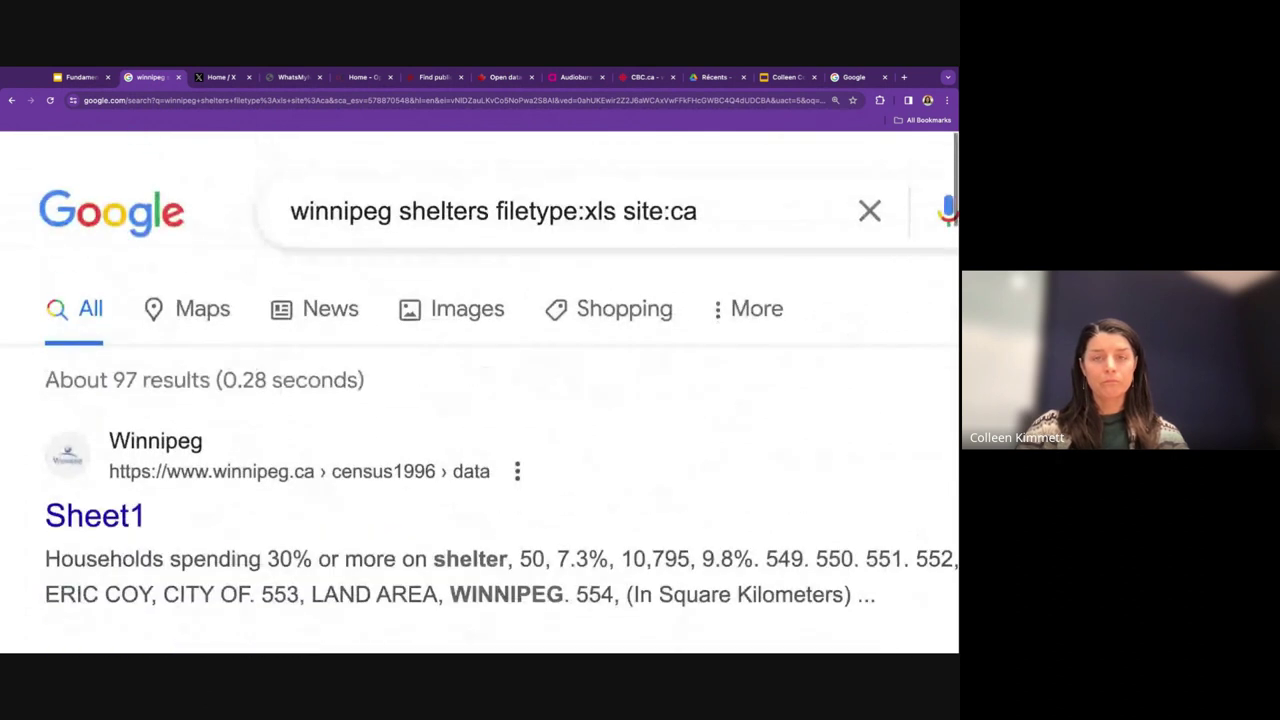
From the Google home page, search for nunavik site:gc.ca filetype:ppt
left_click(150, 224)
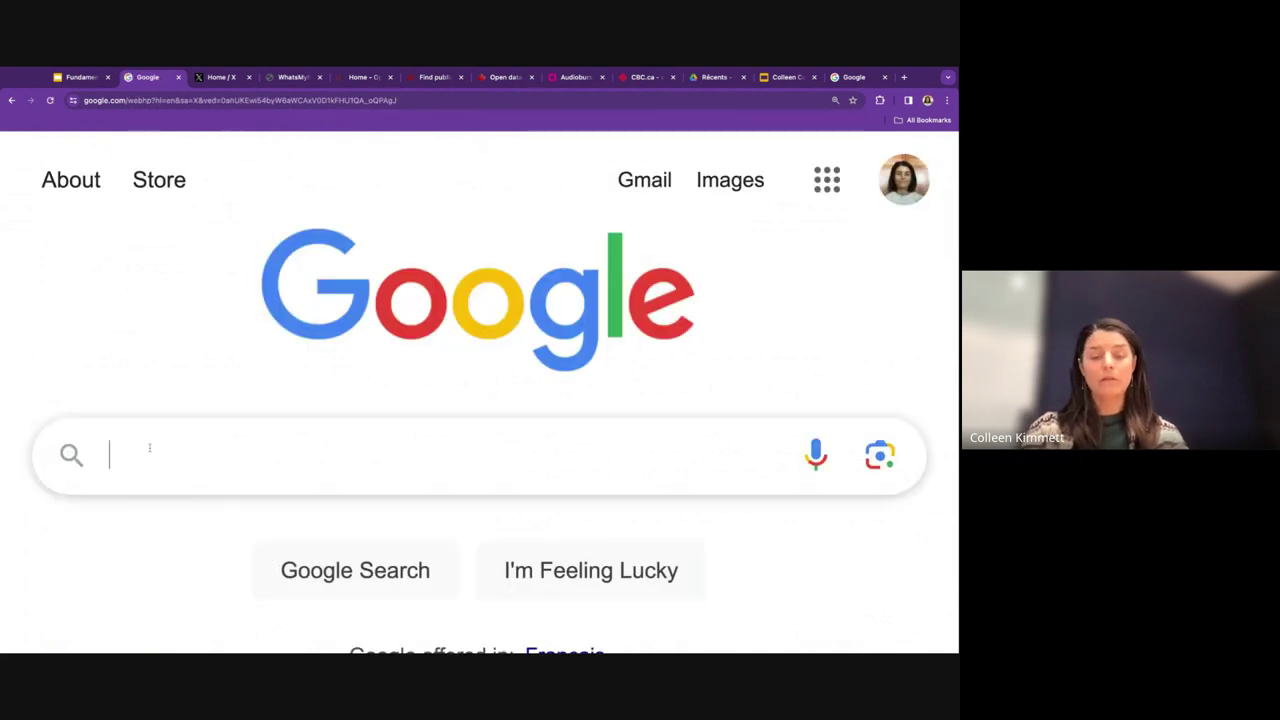
type("nun")
type("avik")
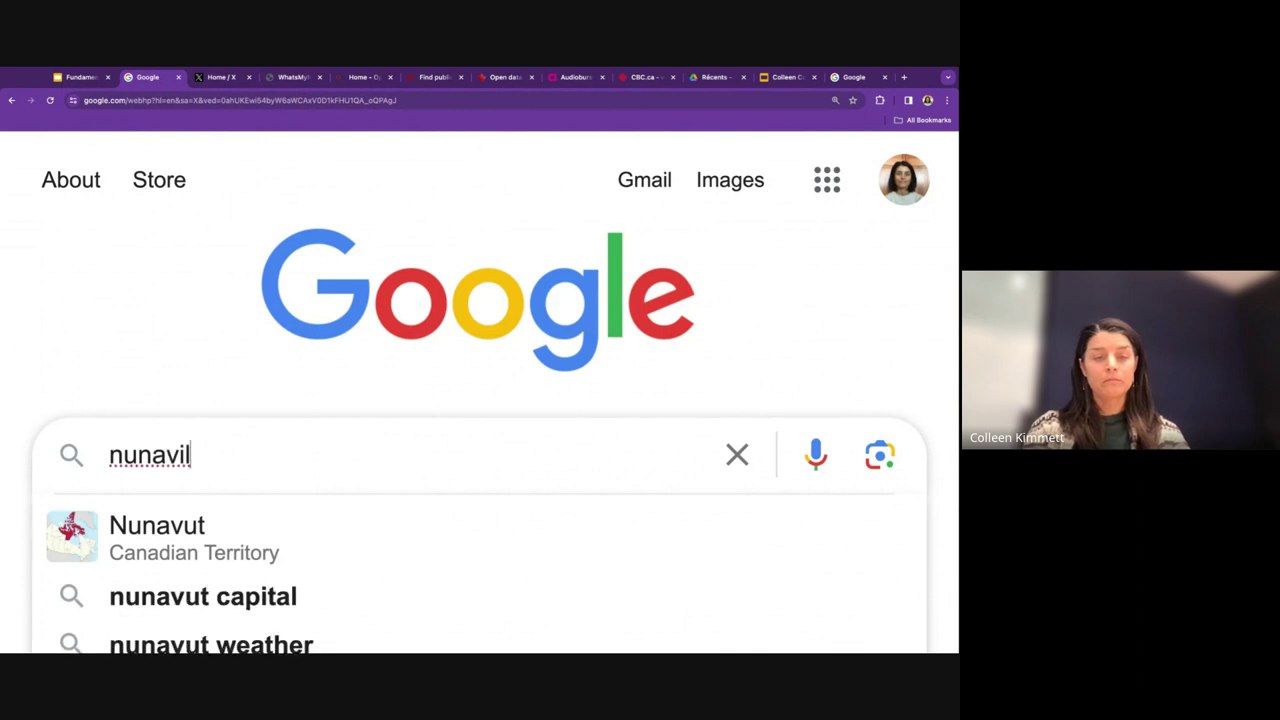
type(" site:")
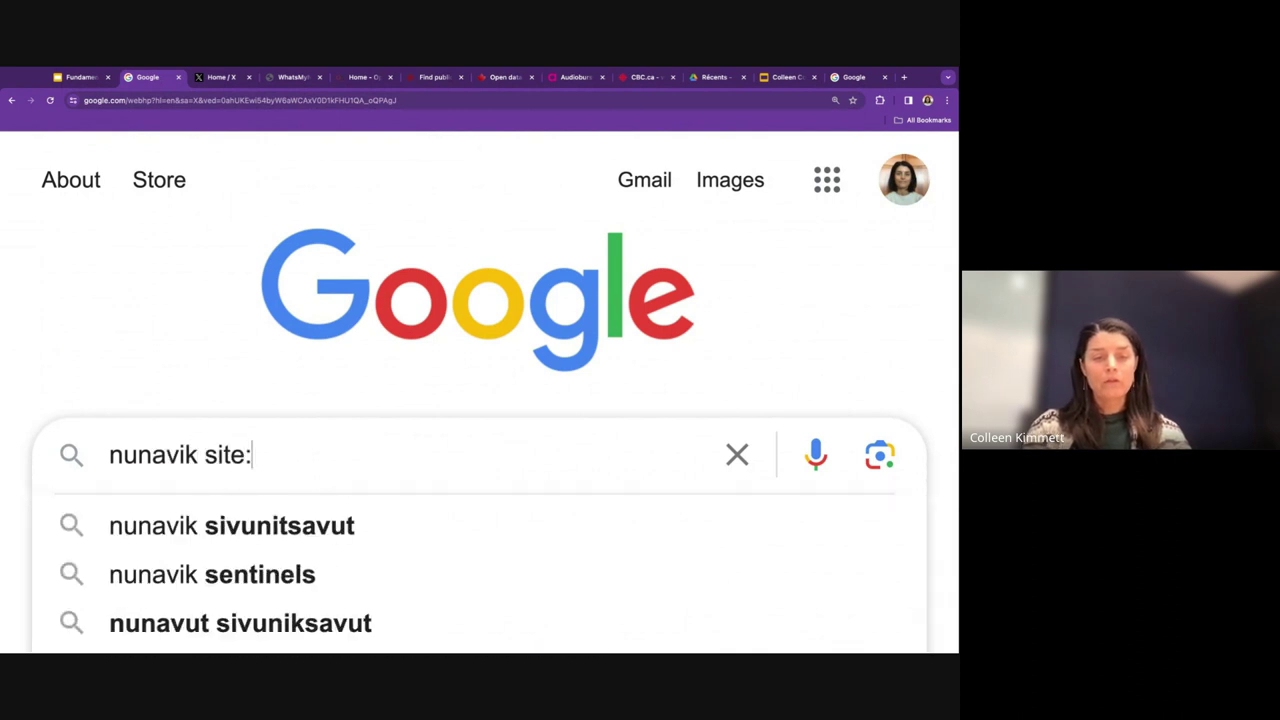
type("gc.ca")
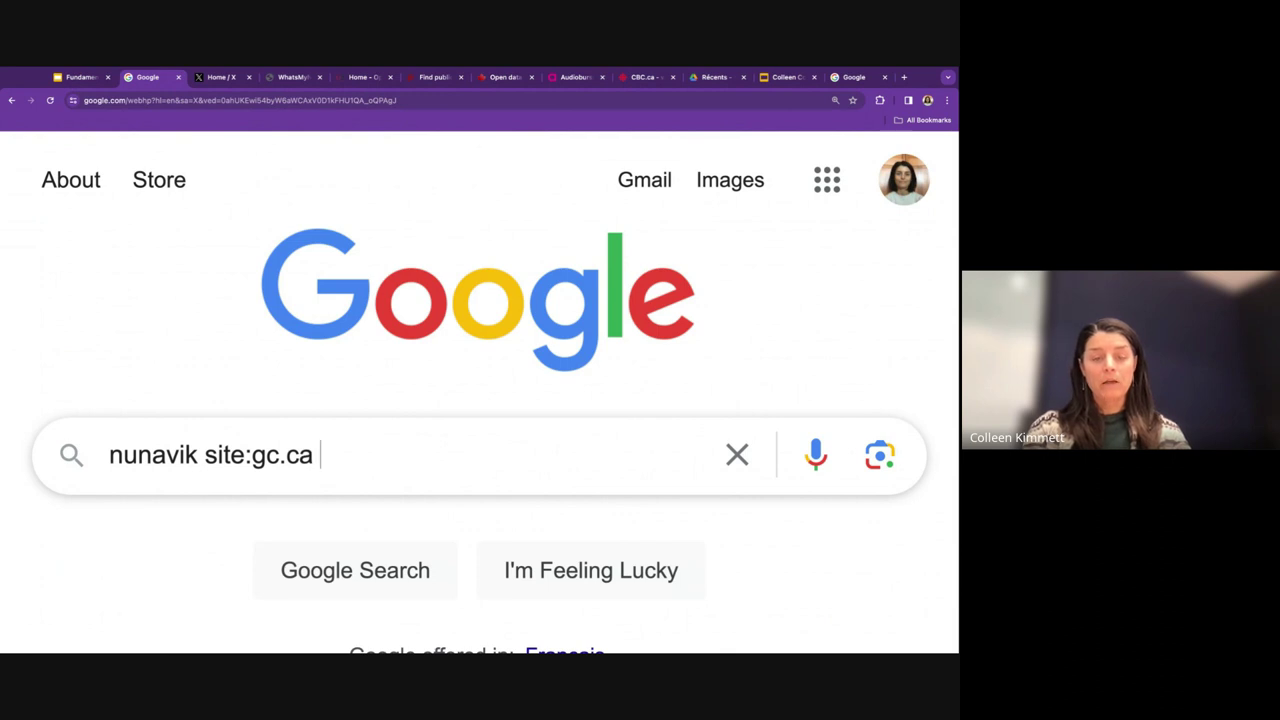
type(" filetype:")
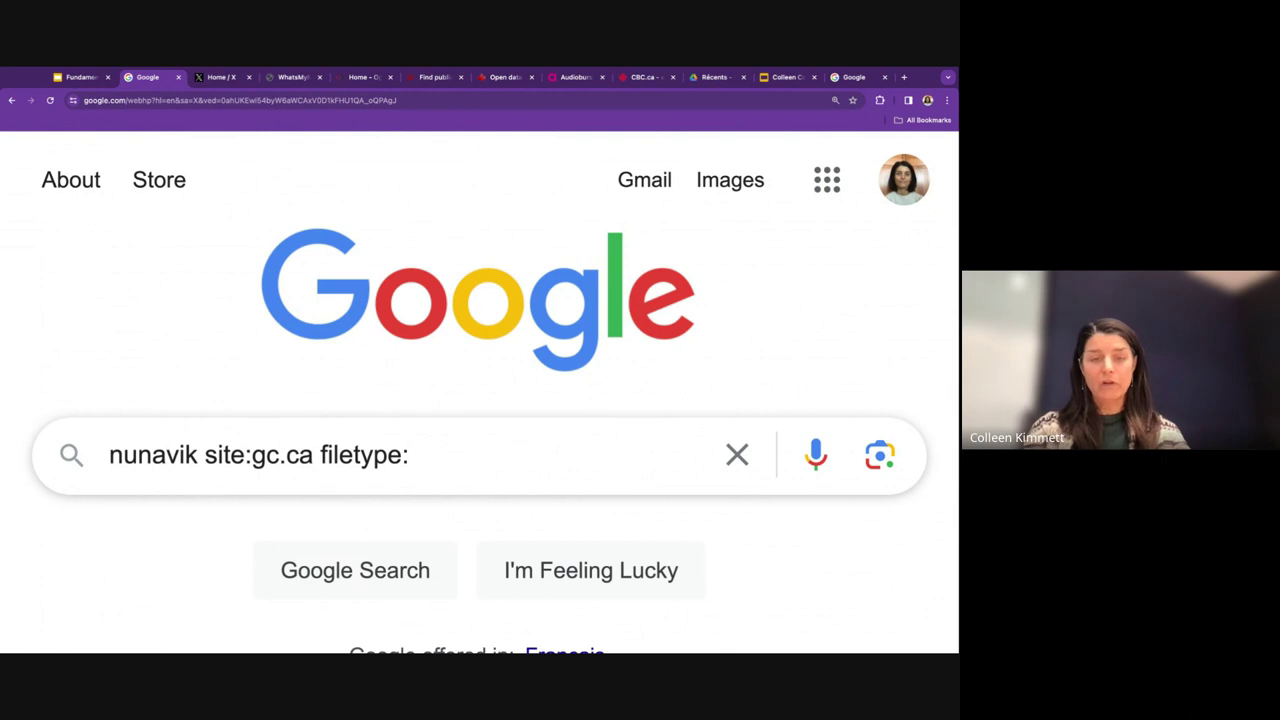
type("ppt")
key("Return")
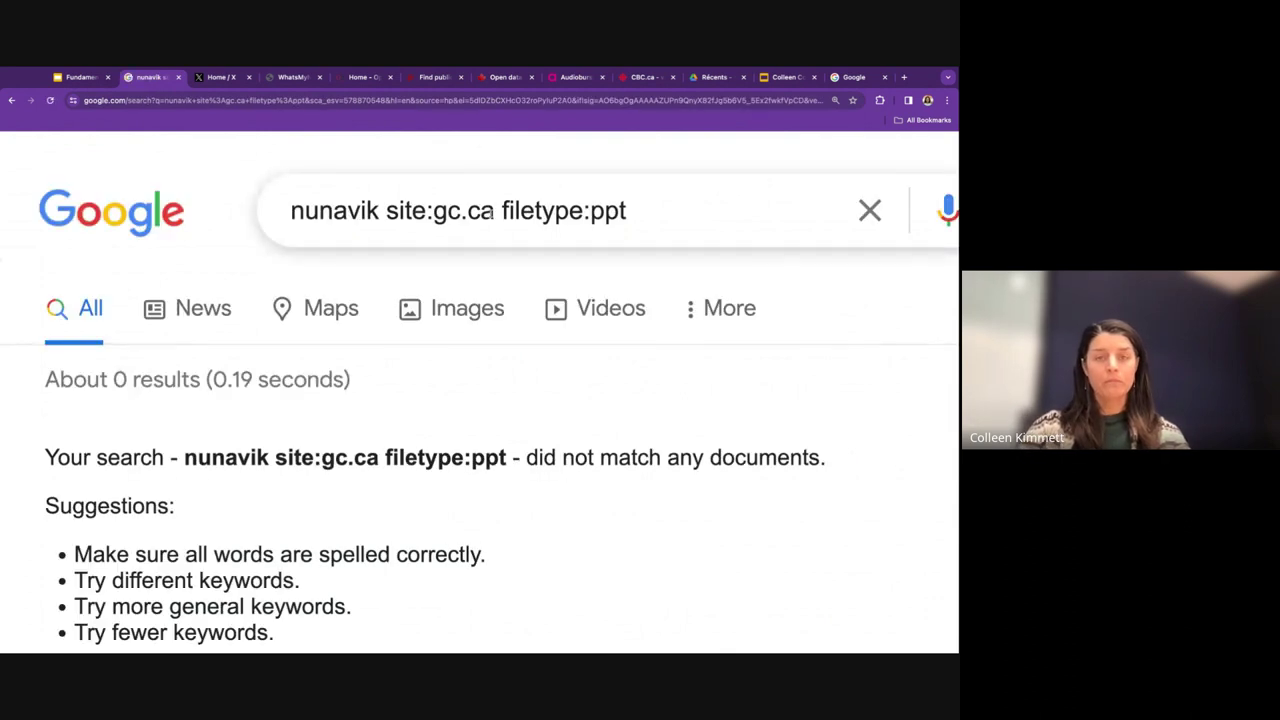
left_click(467, 210)
Change site:gc.ca to site:ca and browse the roughly 67 nunavik PowerPoint results
key("BackSpace")
key("BackSpace")
key("BackSpace")
key("Return")
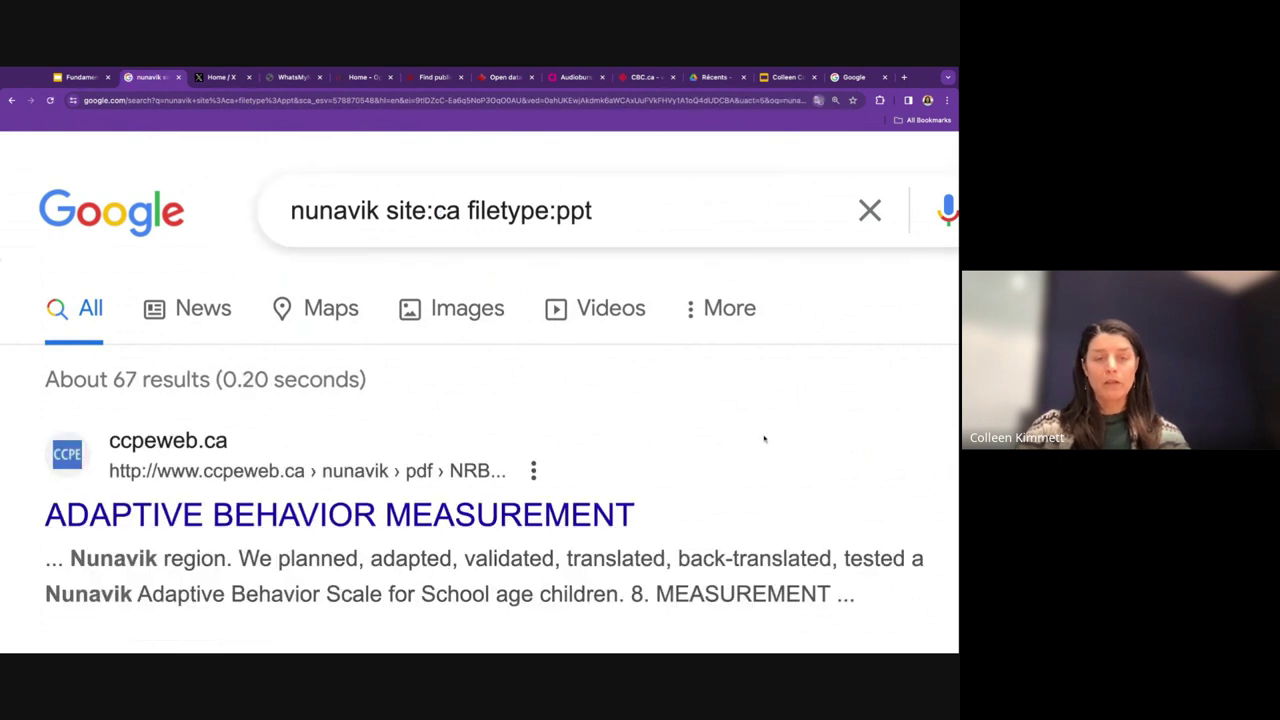
scroll(764, 438, "down", 1)
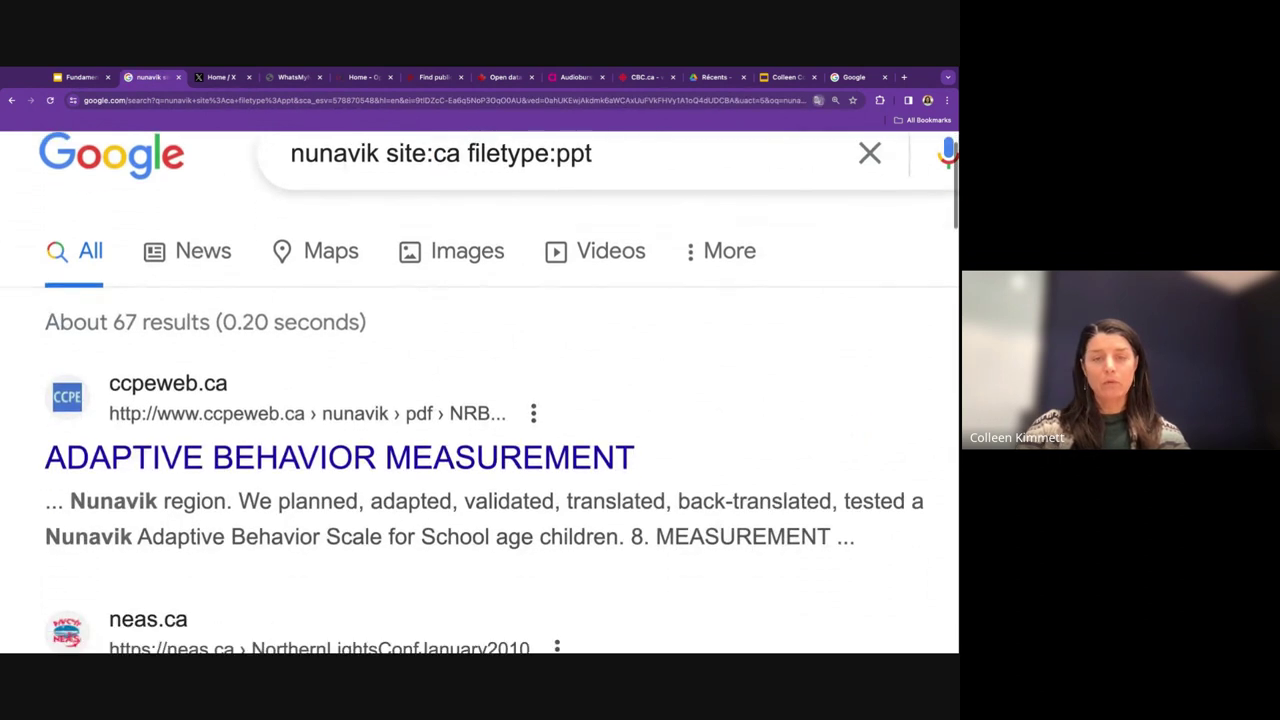
scroll(480, 390, "down", 3)
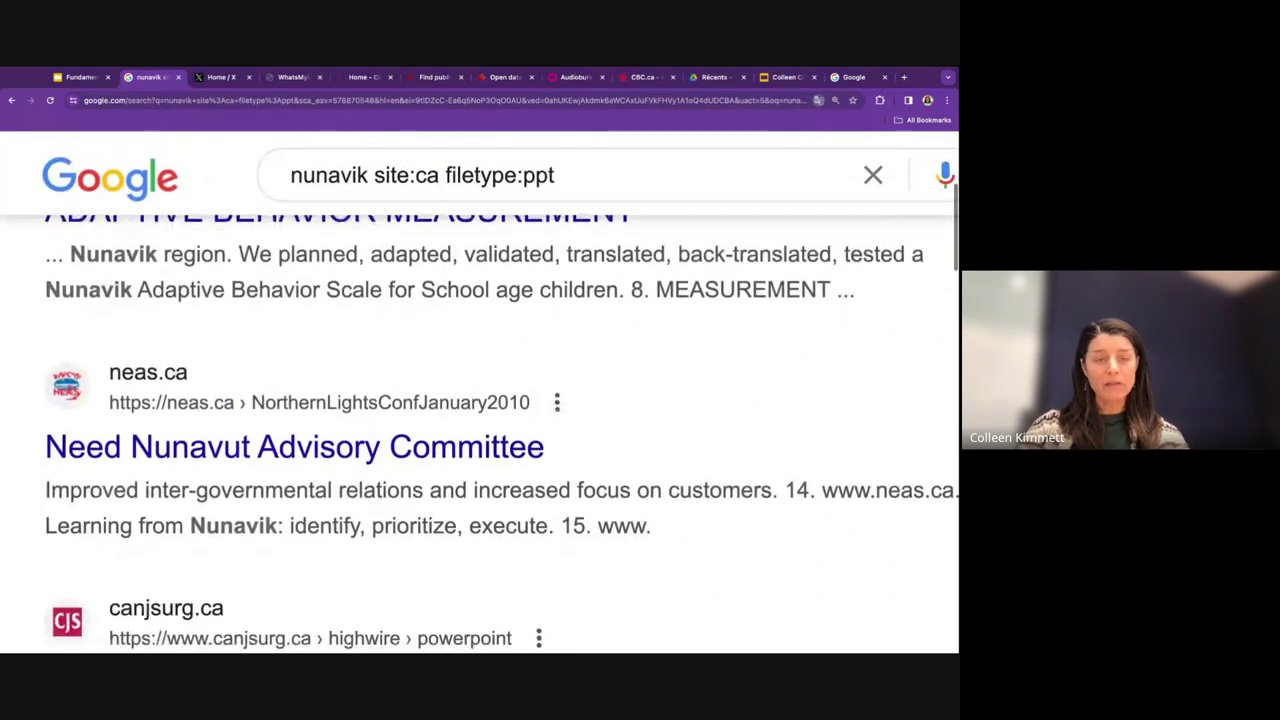
scroll(749, 573, "down", 3)
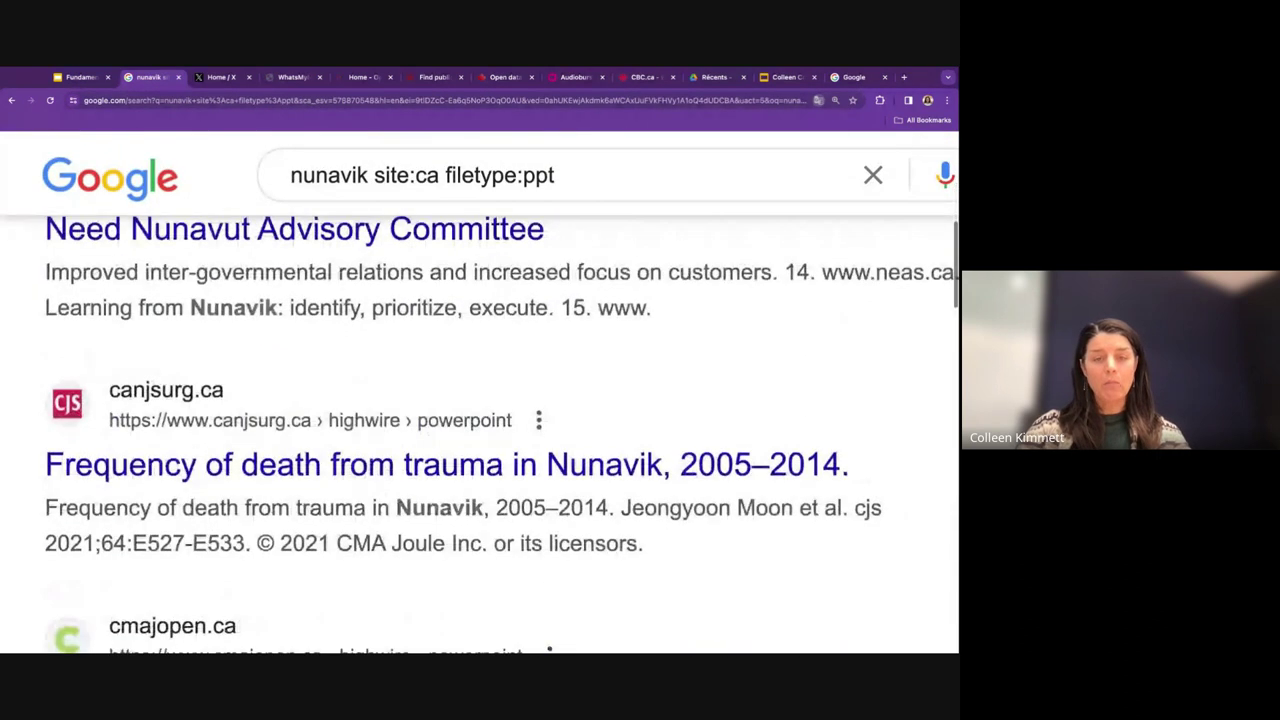
scroll(728, 578, "down", 2)
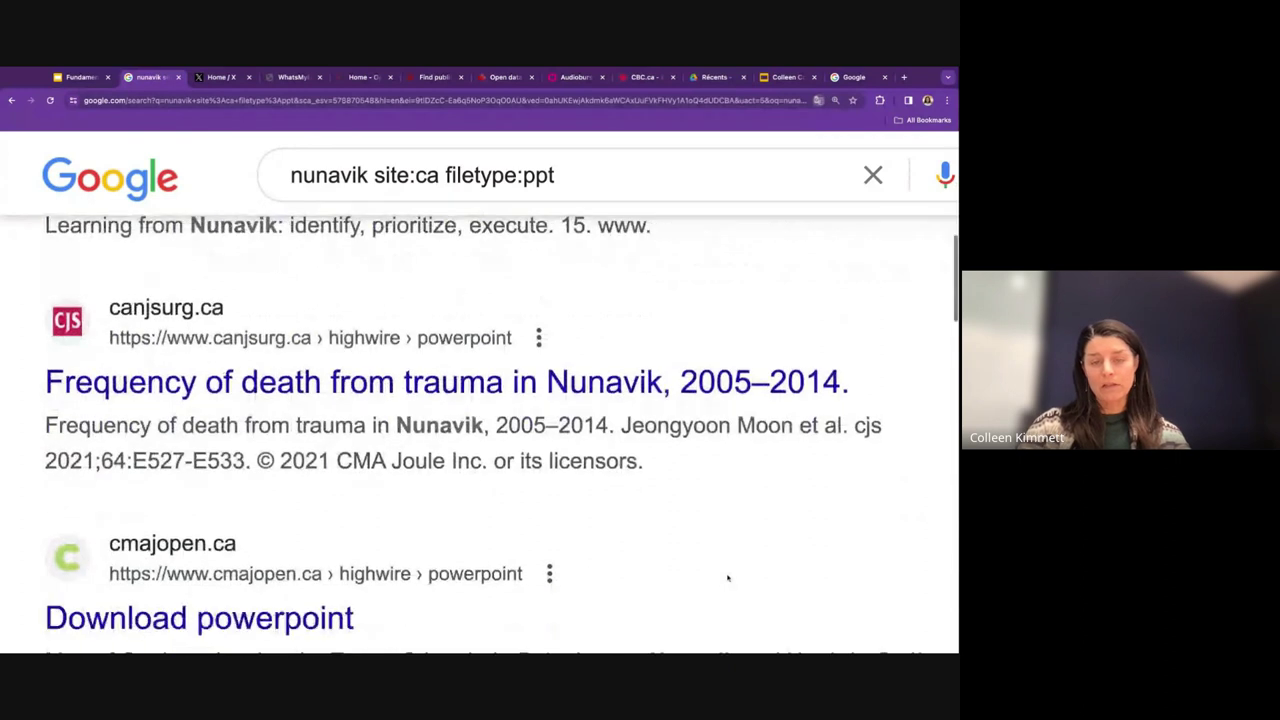
left_click_drag(108, 412, 524, 452)
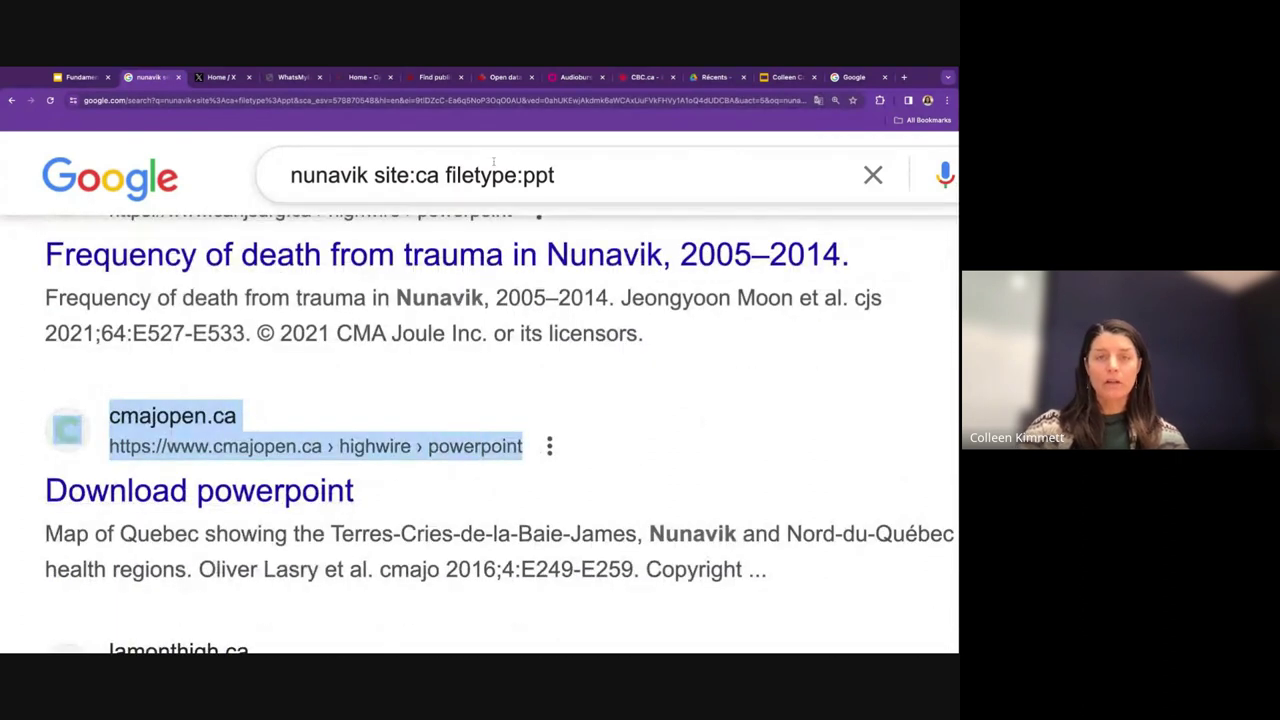
left_click(441, 175)
left_click_drag(441, 175, 374, 175)
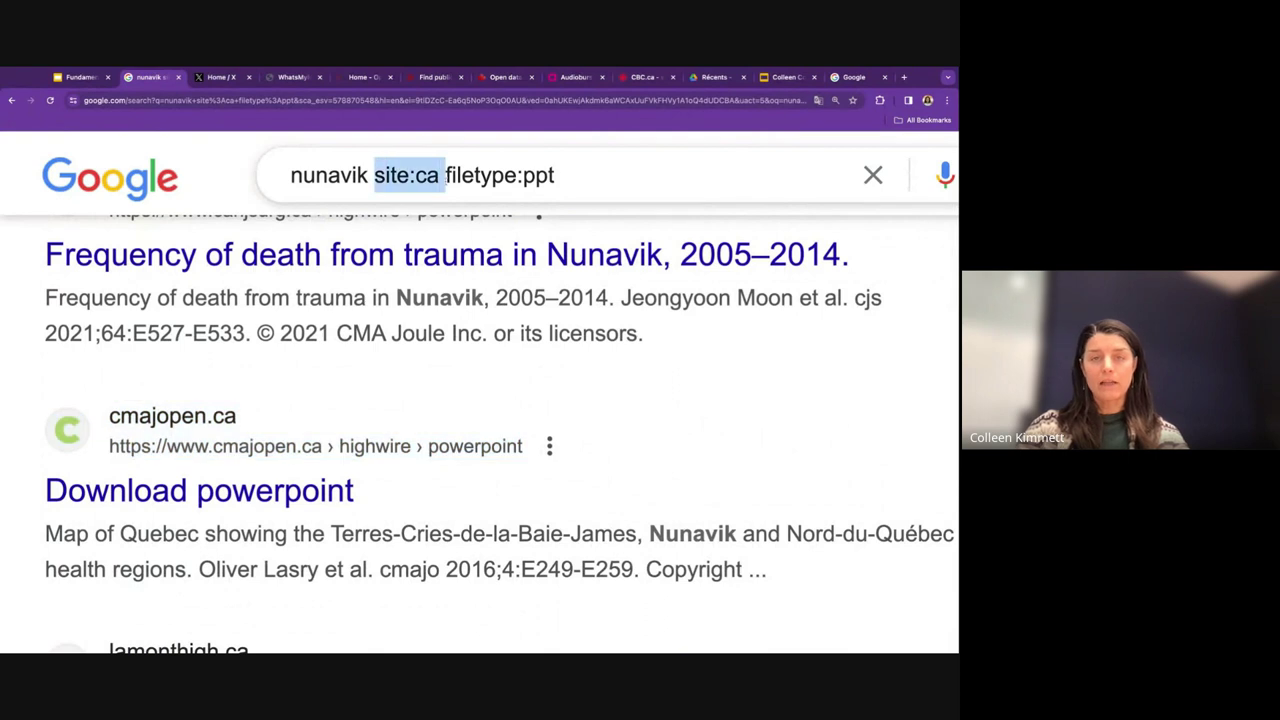
left_click(788, 431)
scroll(788, 431, "down", 4)
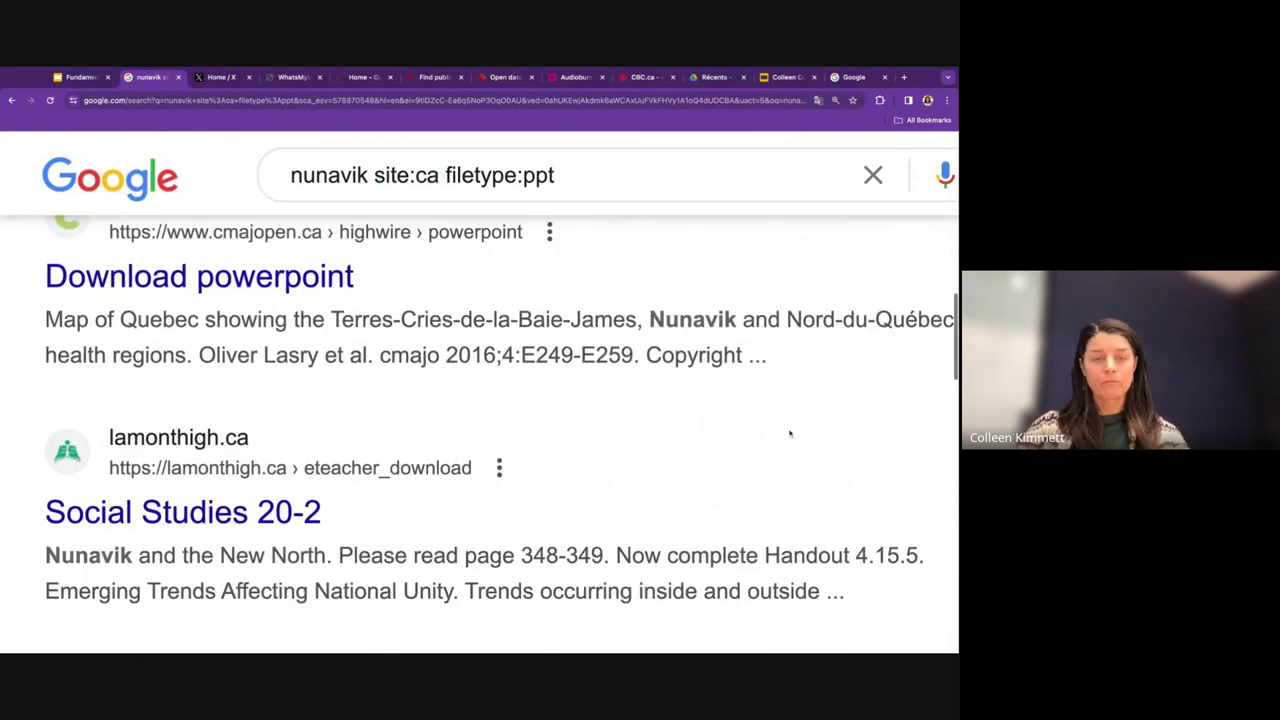
scroll(790, 432, "up", 5)
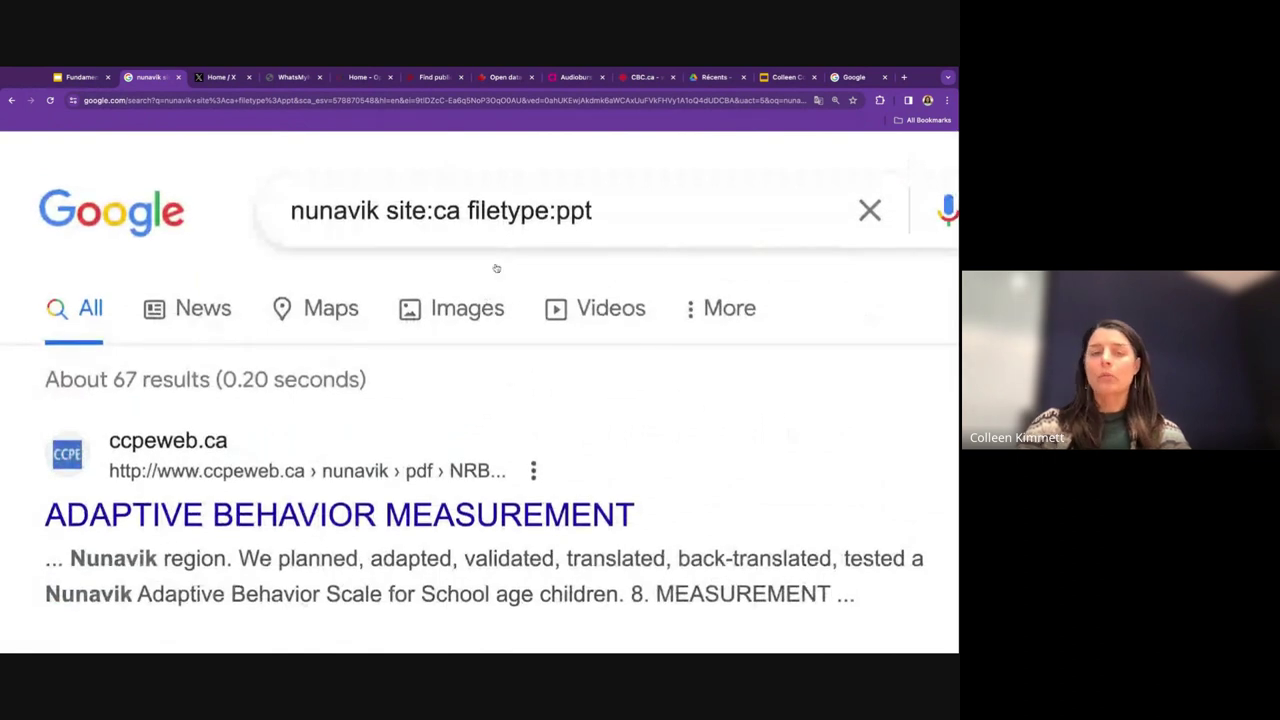
Rewrite the query as apple filetype:jpg and run it
left_click_drag(462, 214, 266, 210)
type("apple")
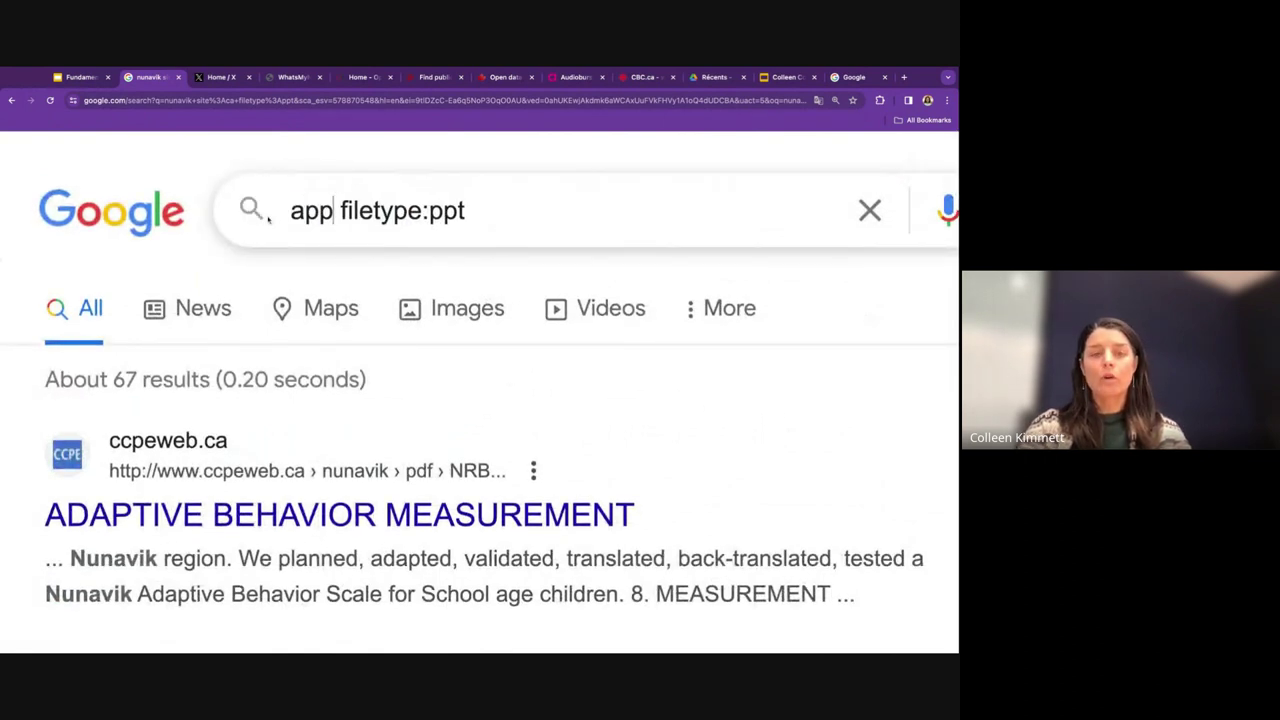
left_click_drag(484, 211, 450, 211)
key("BackSpace")
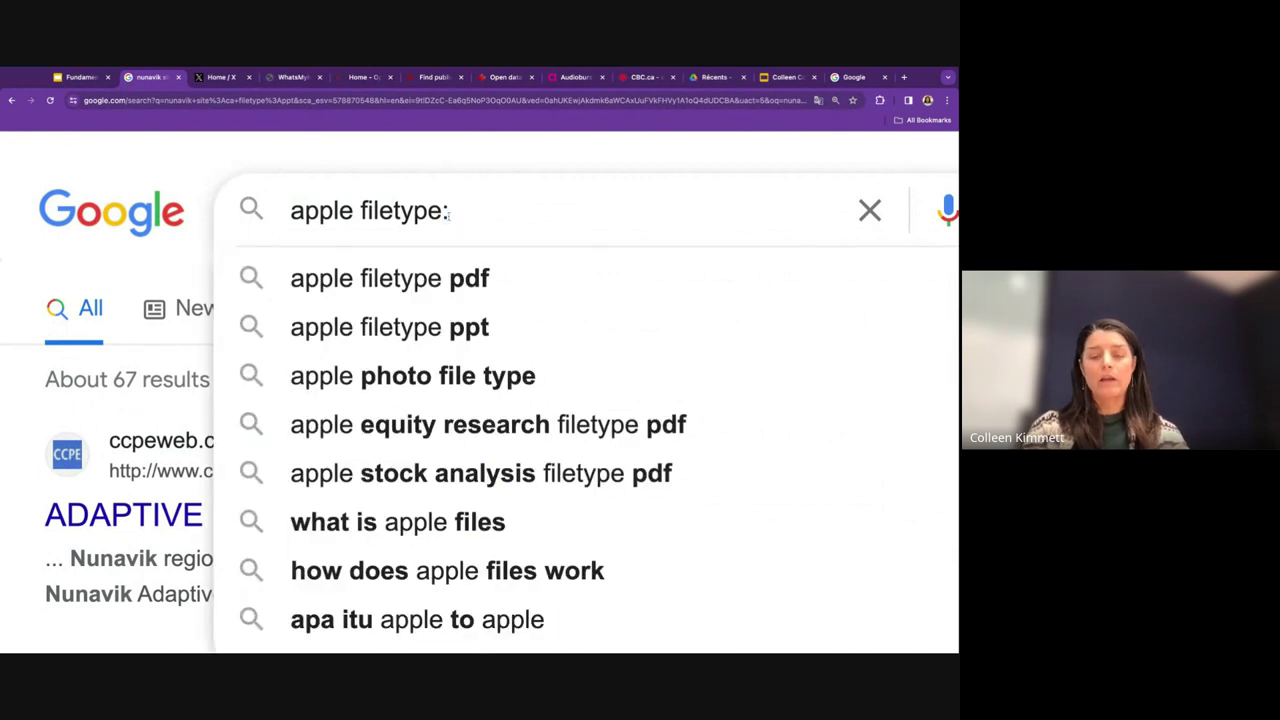
type("jpg")
key("Return")
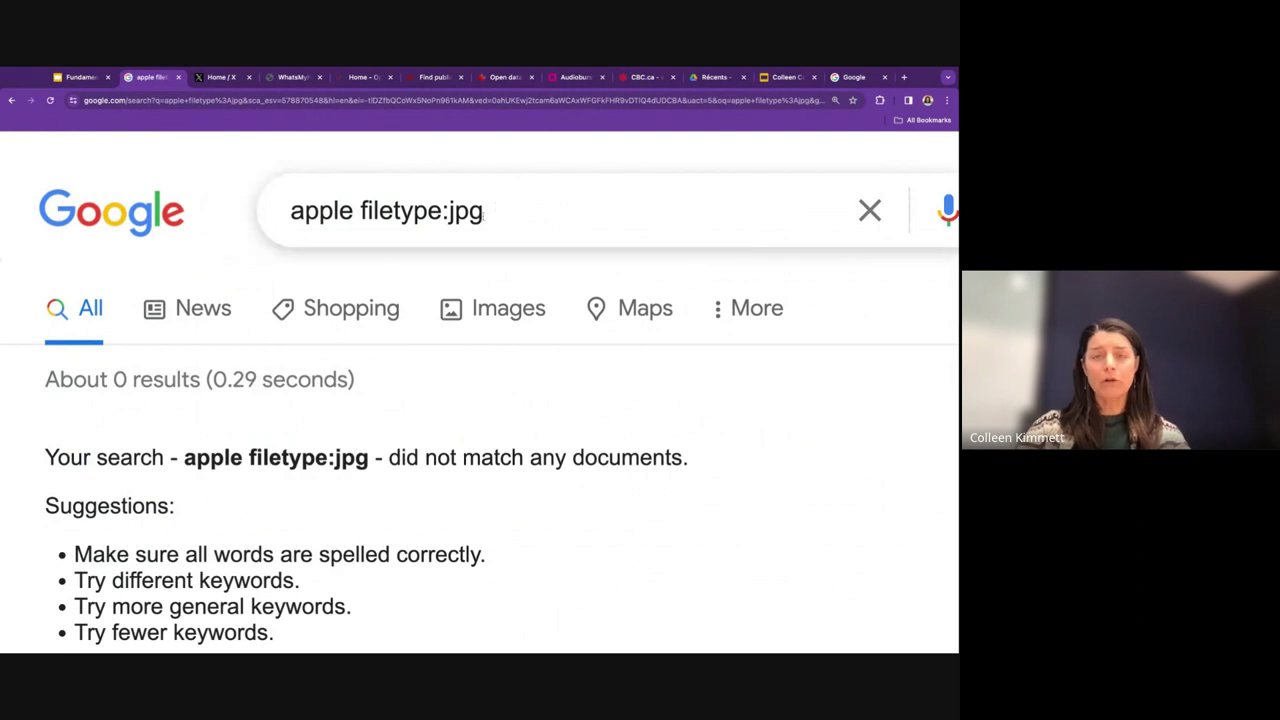
left_click_drag(484, 211, 449, 211)
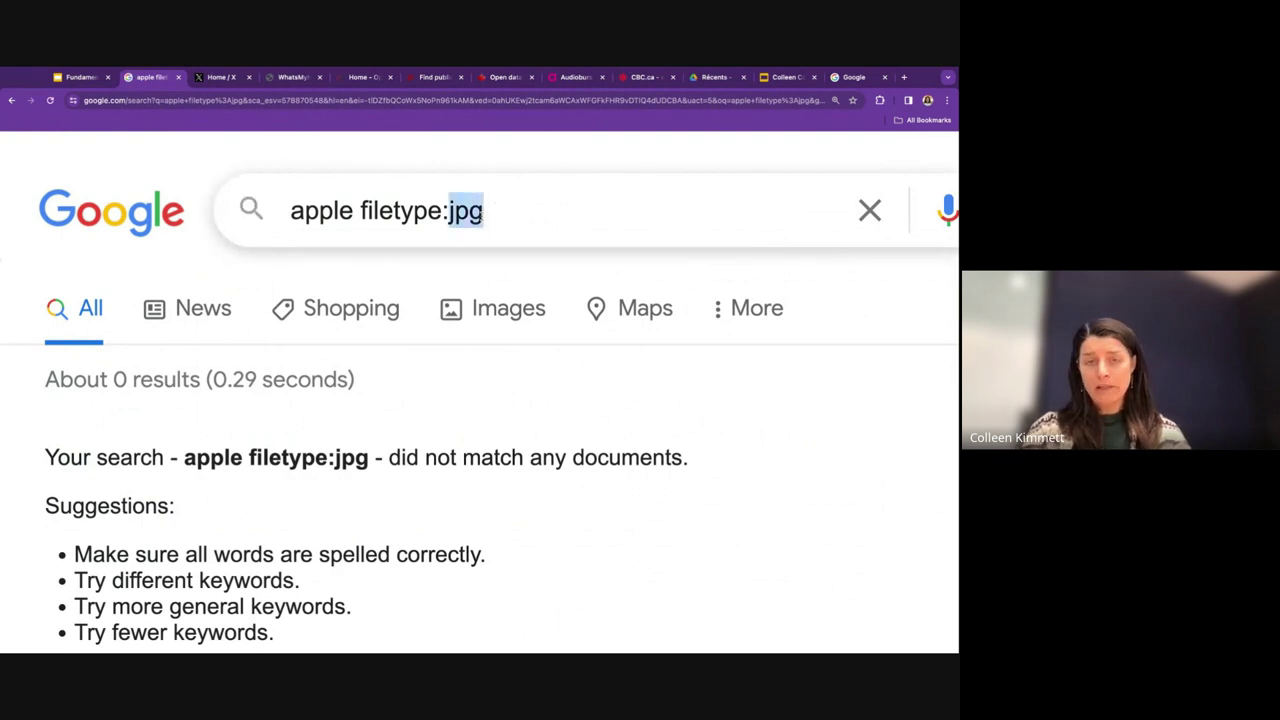
Search apple filetype:csv, review the roughly 88,000 CSV results, and select the csv extension
type("csv")
key("Return")
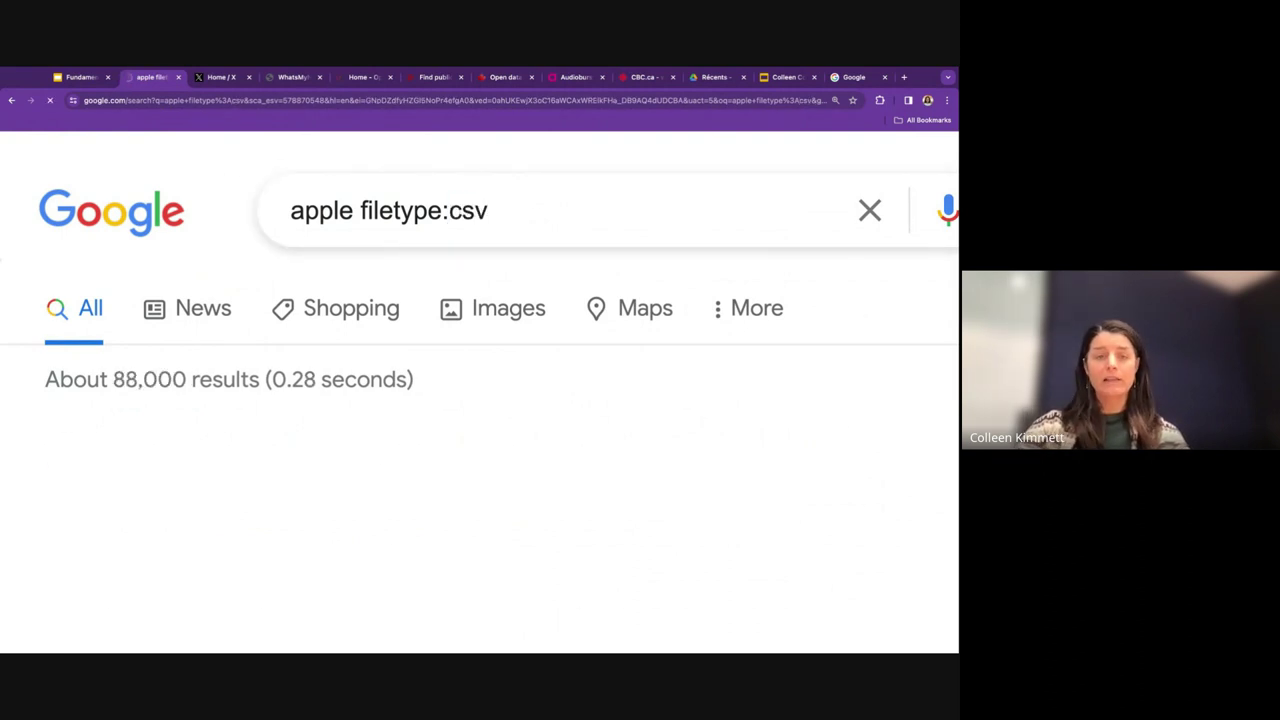
scroll(666, 386, "down", 3)
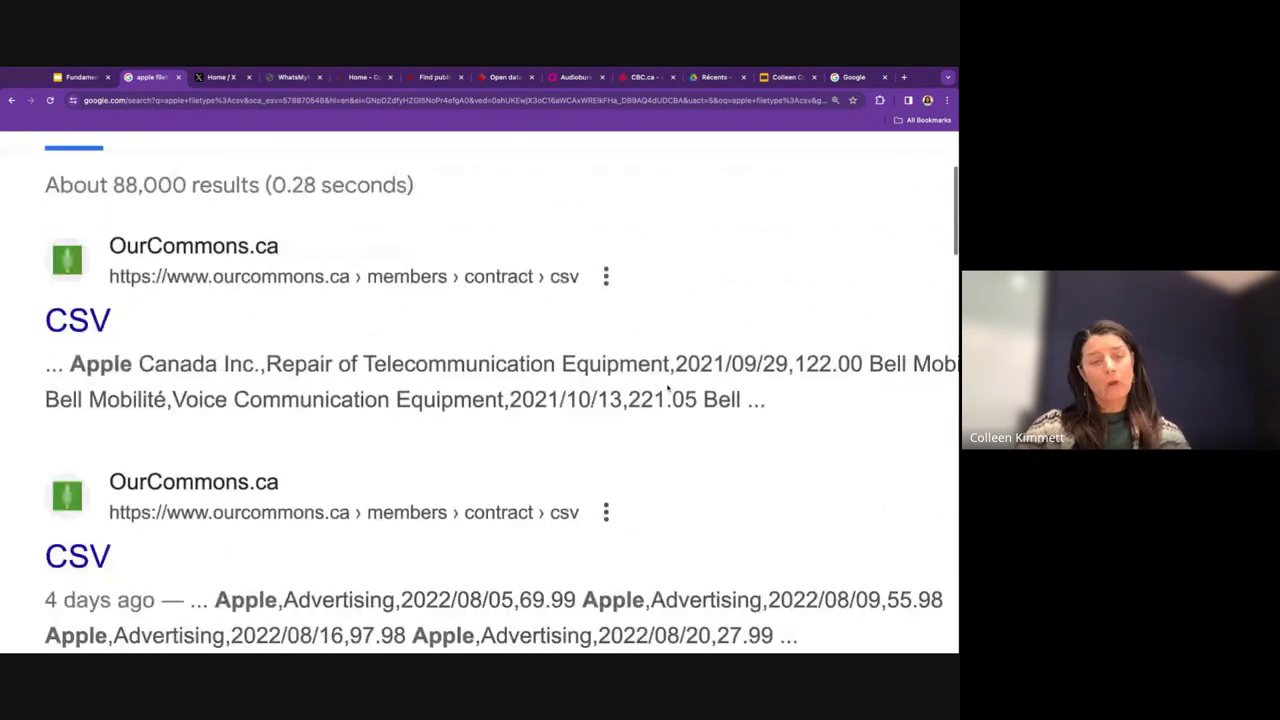
scroll(668, 388, "down", 3)
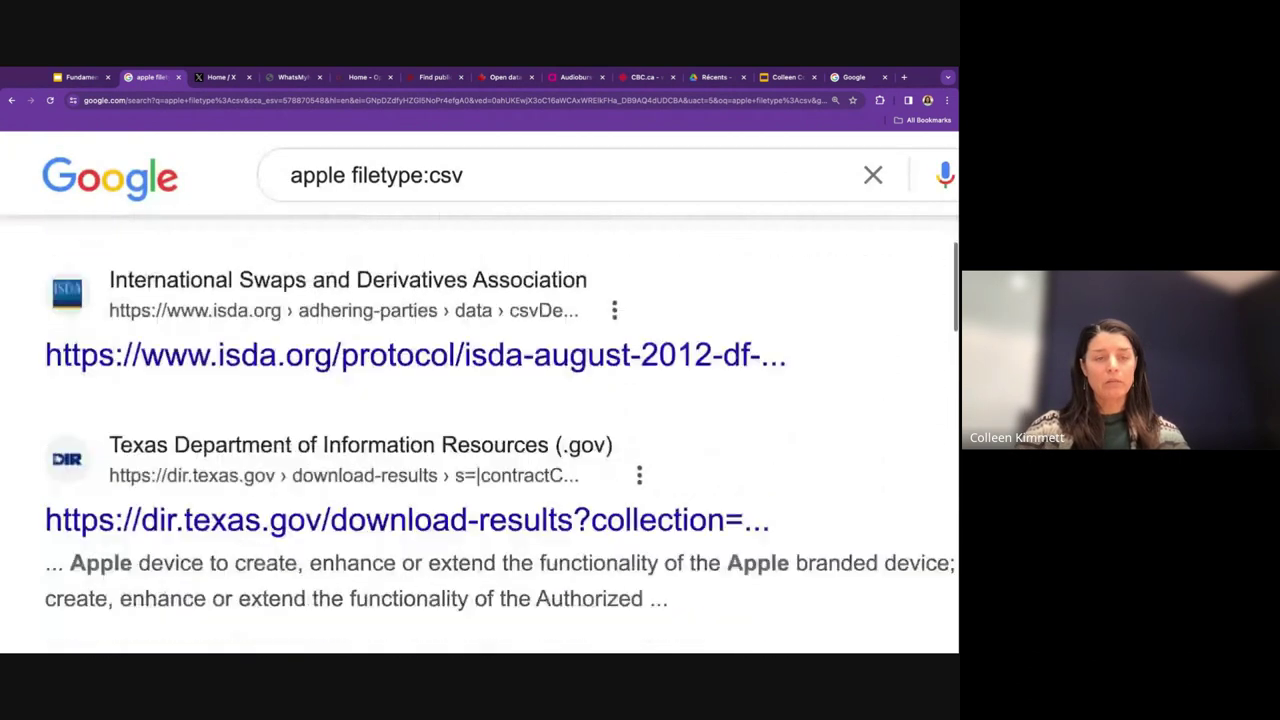
scroll(480, 414, "down", 3)
scroll(480, 414, "up", 10)
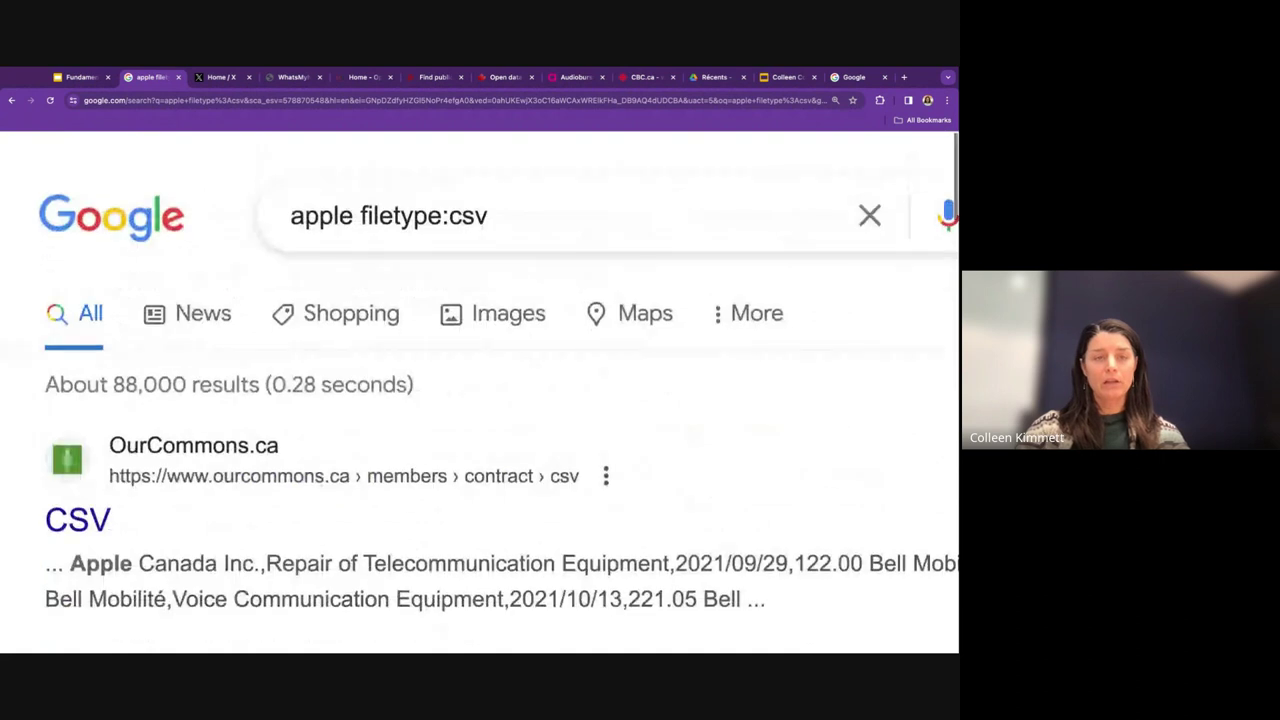
left_click_drag(490, 212, 449, 212)
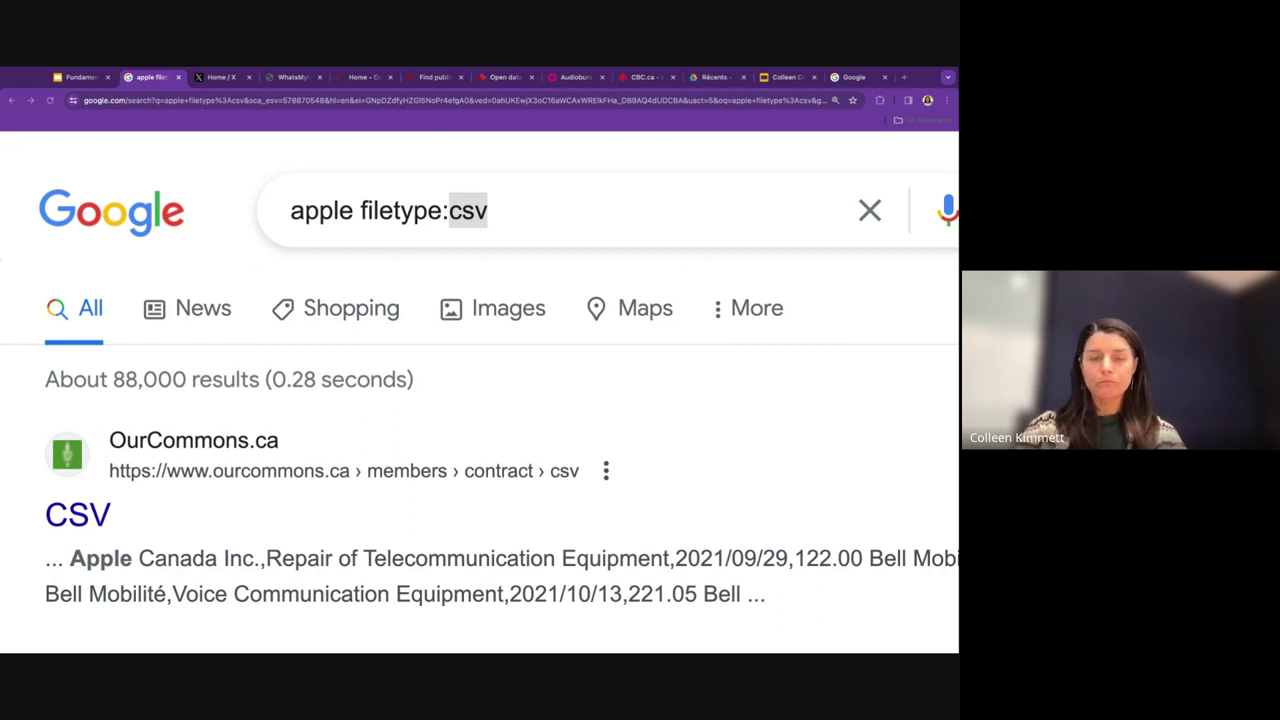
Search apple filetype:doc, review its about 122,000 results, then delete doc from the query
key("alt+Tab")
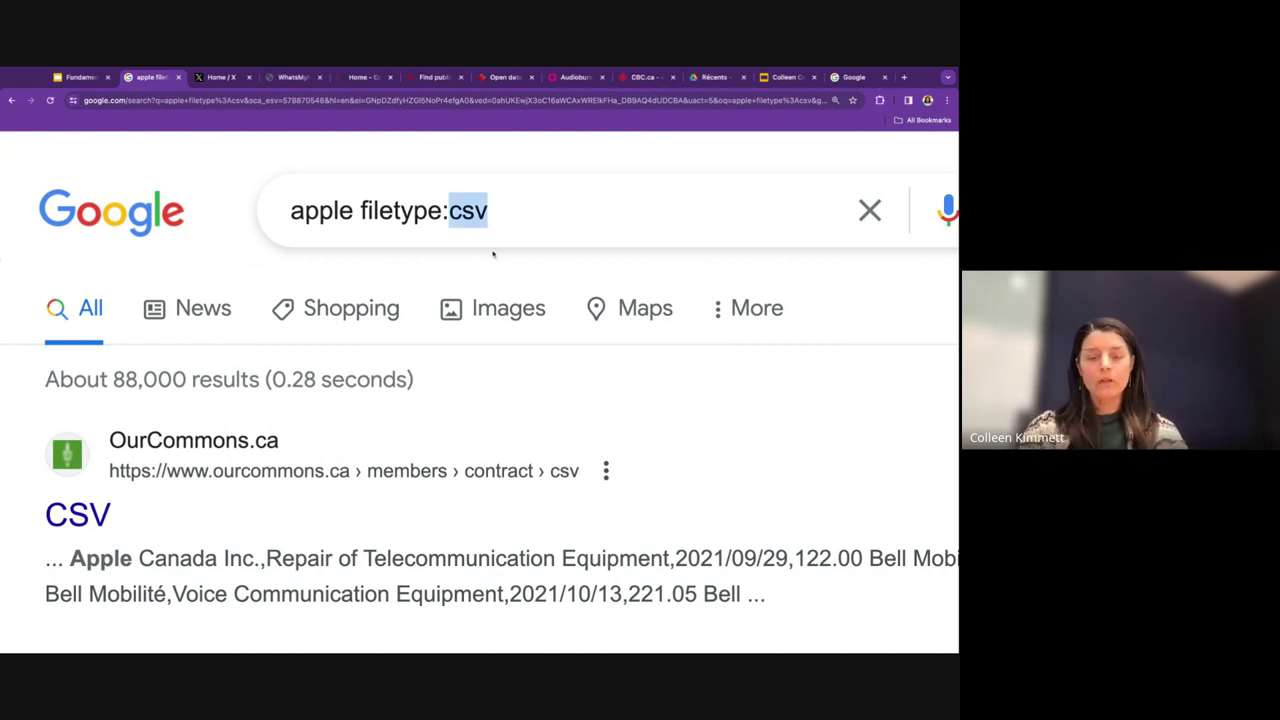
key("BackSpace")
type("doc")
key("Return")
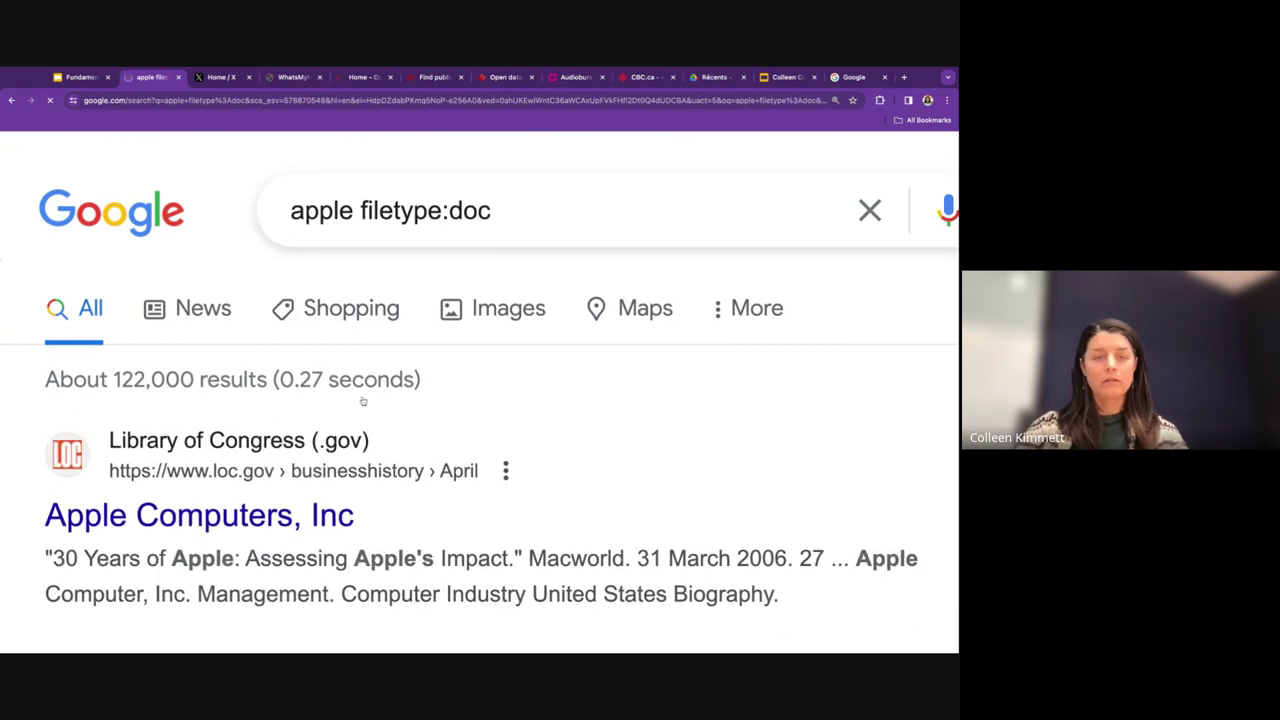
scroll(547, 437, "down", 1)
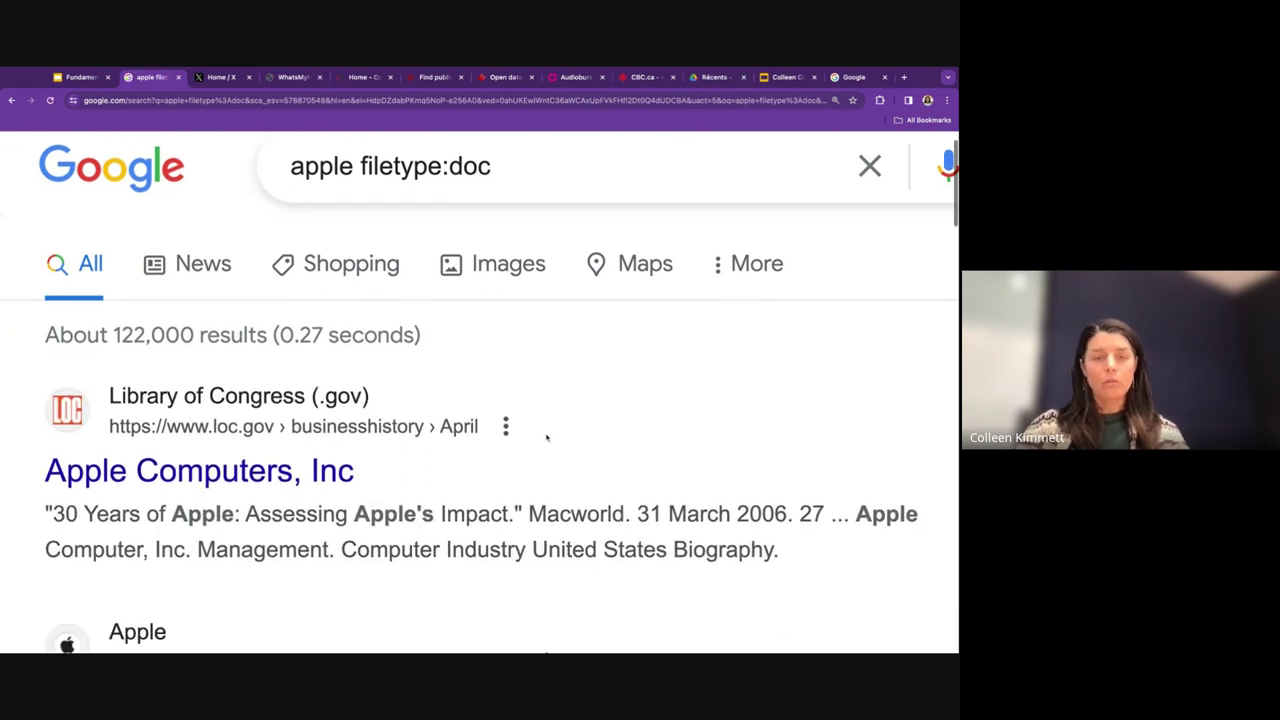
scroll(547, 437, "down", 3)
scroll(547, 437, "down", 4)
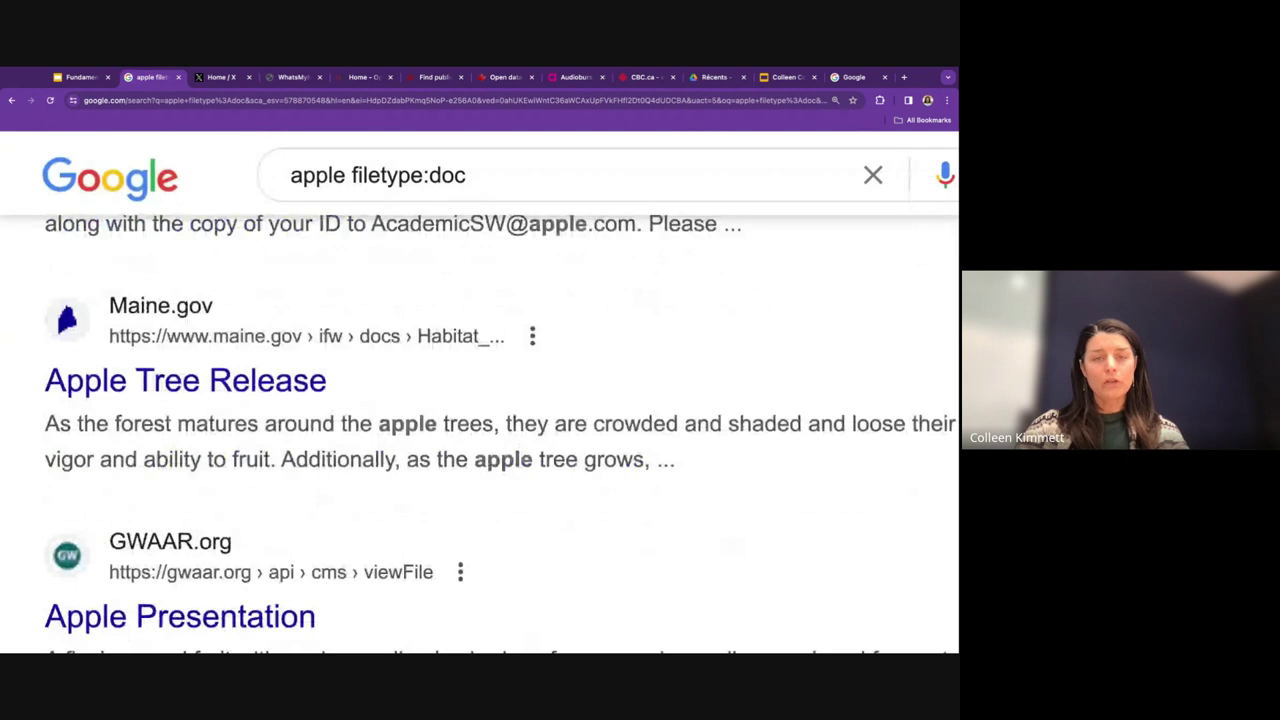
scroll(639, 518, "down", 1)
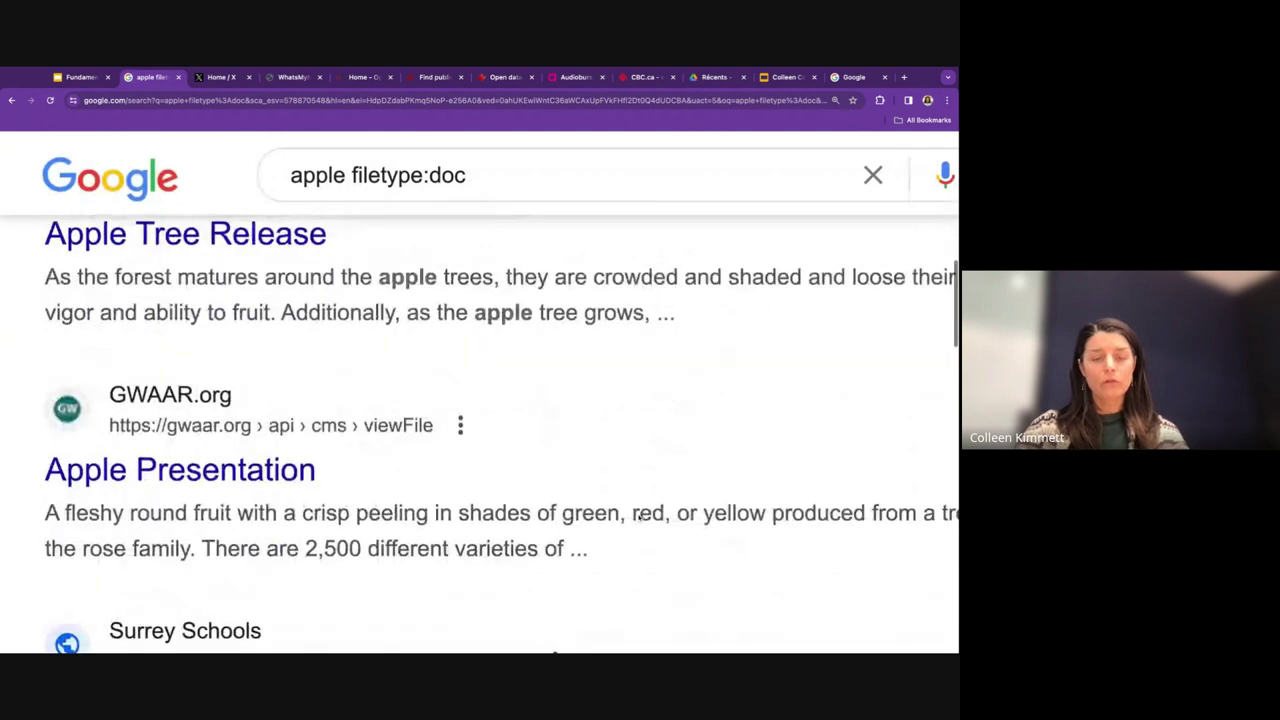
scroll(635, 490, "up", 8)
scroll(632, 470, "down", 1)
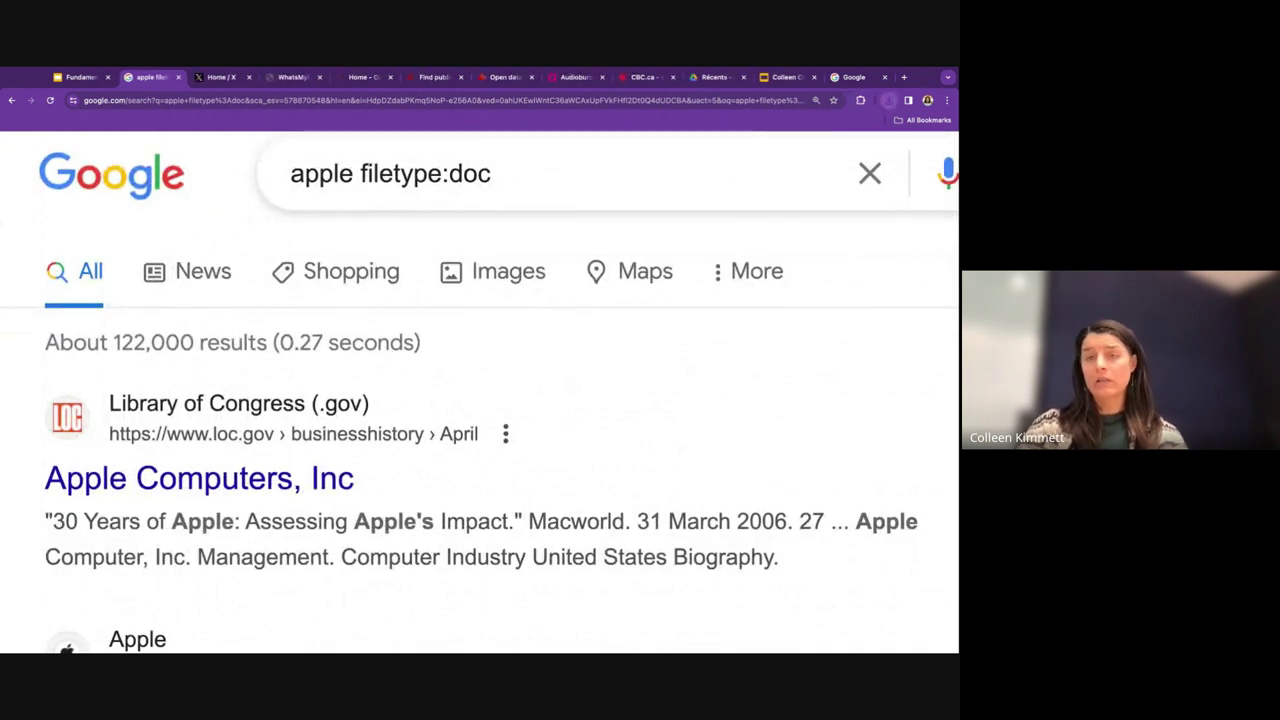
left_click(501, 176)
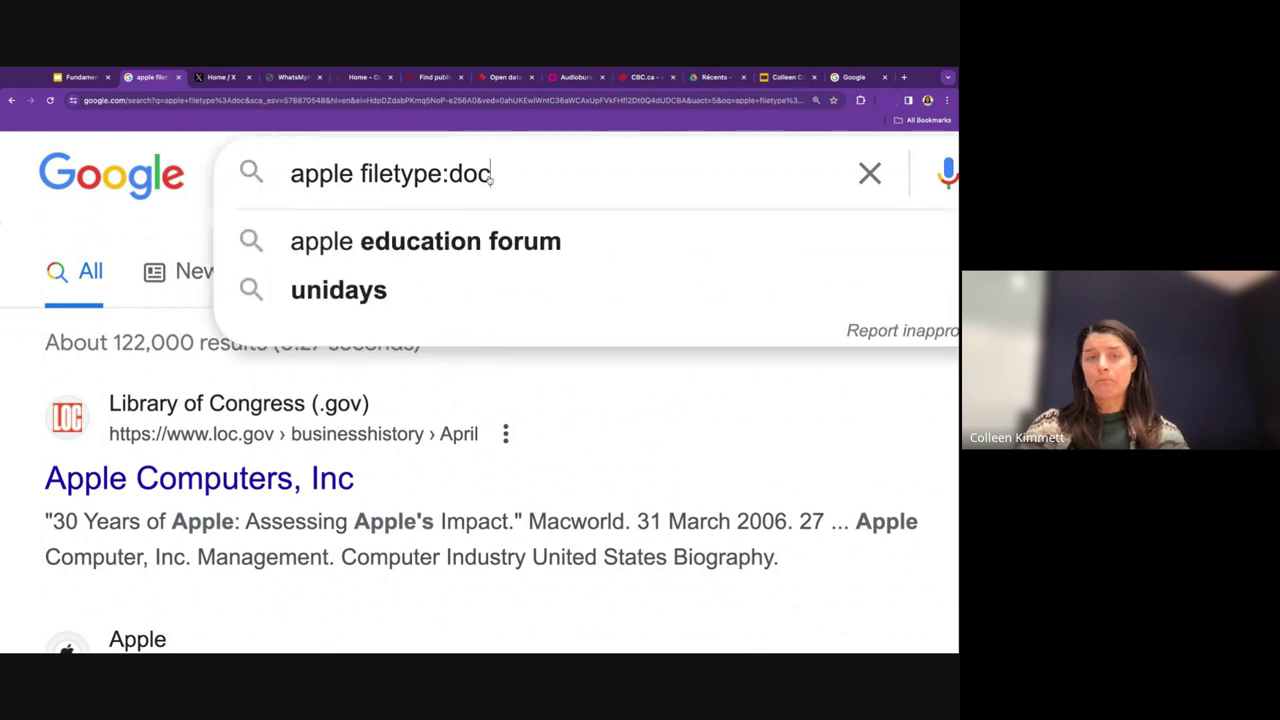
key("BackSpace")
key("BackSpace")
key("BackSpace")
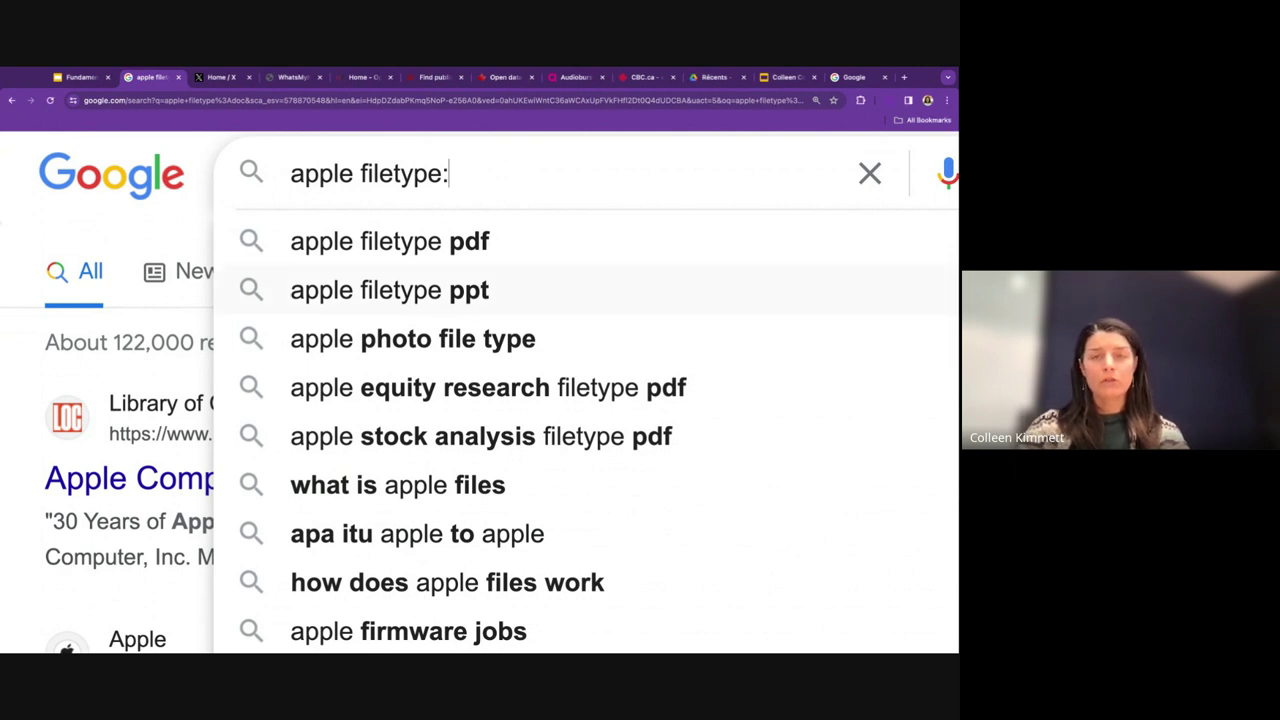
Search apple filetype:gsheet, which finds no matching documents
type("gs")
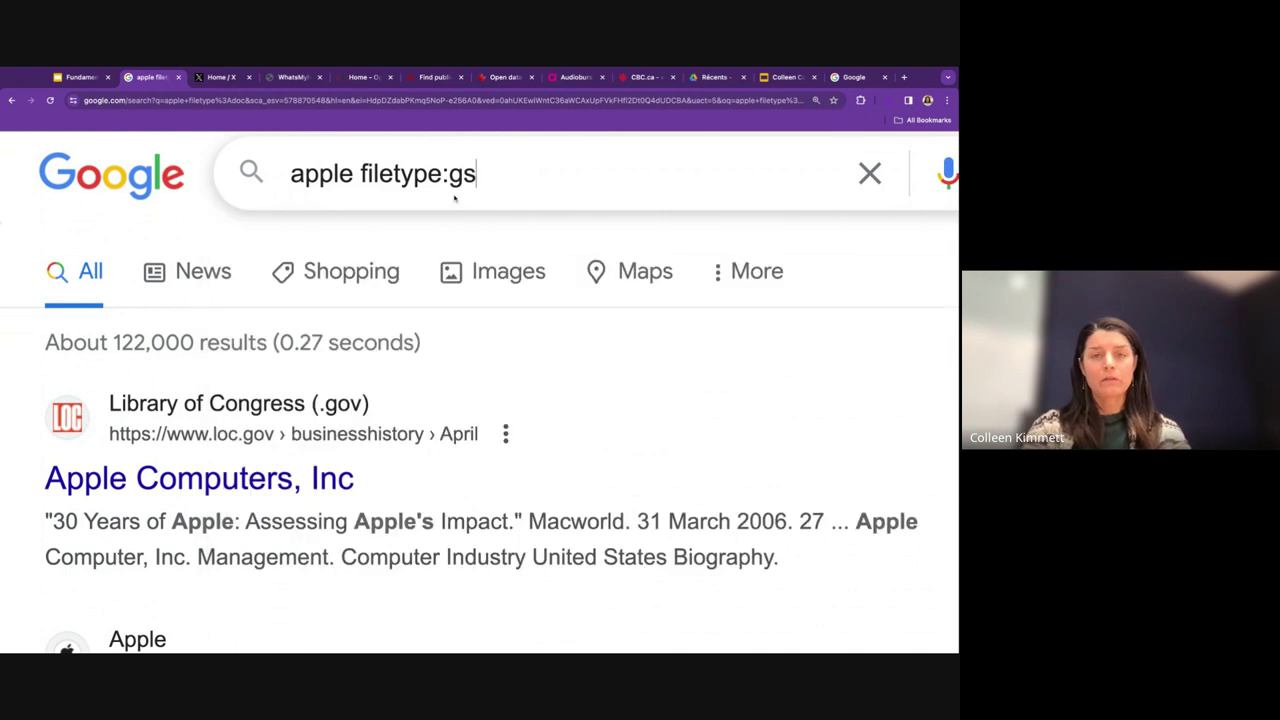
type("heet")
key("Return")
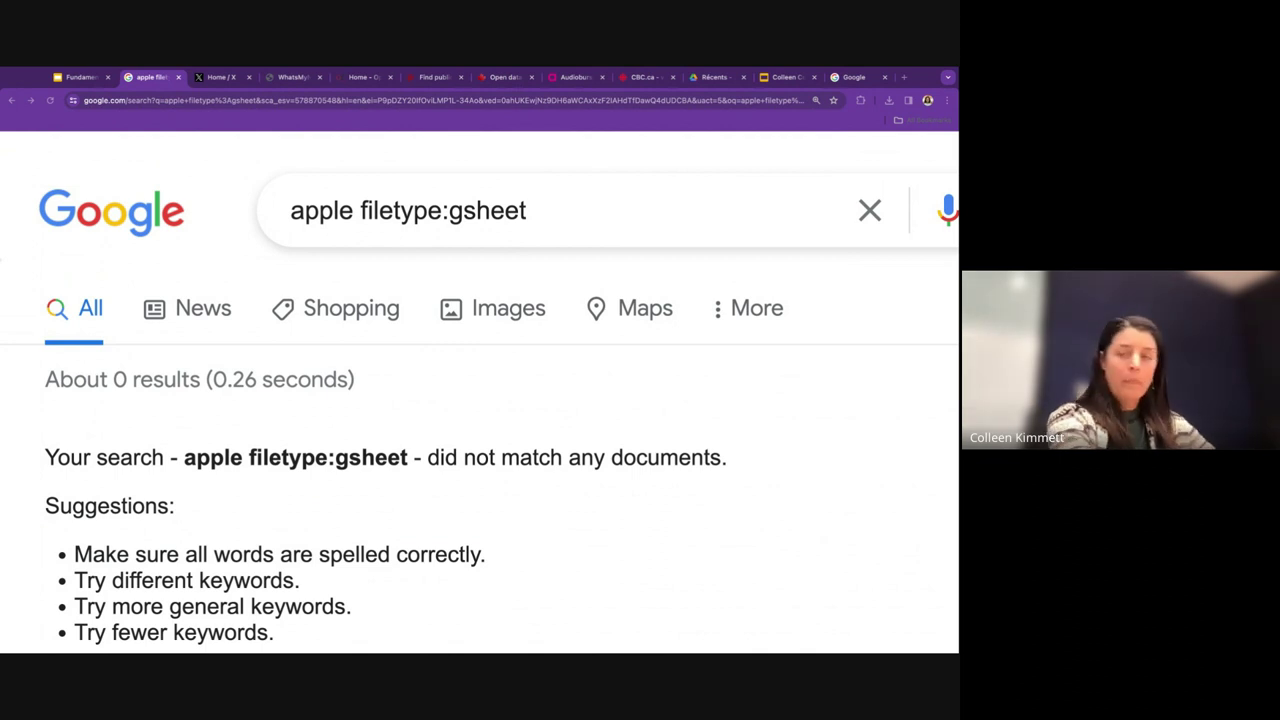
Advance the Google Slides deck to the intitle: page-title slide, then return to the Google tab
left_click(80, 78)
key("Down")
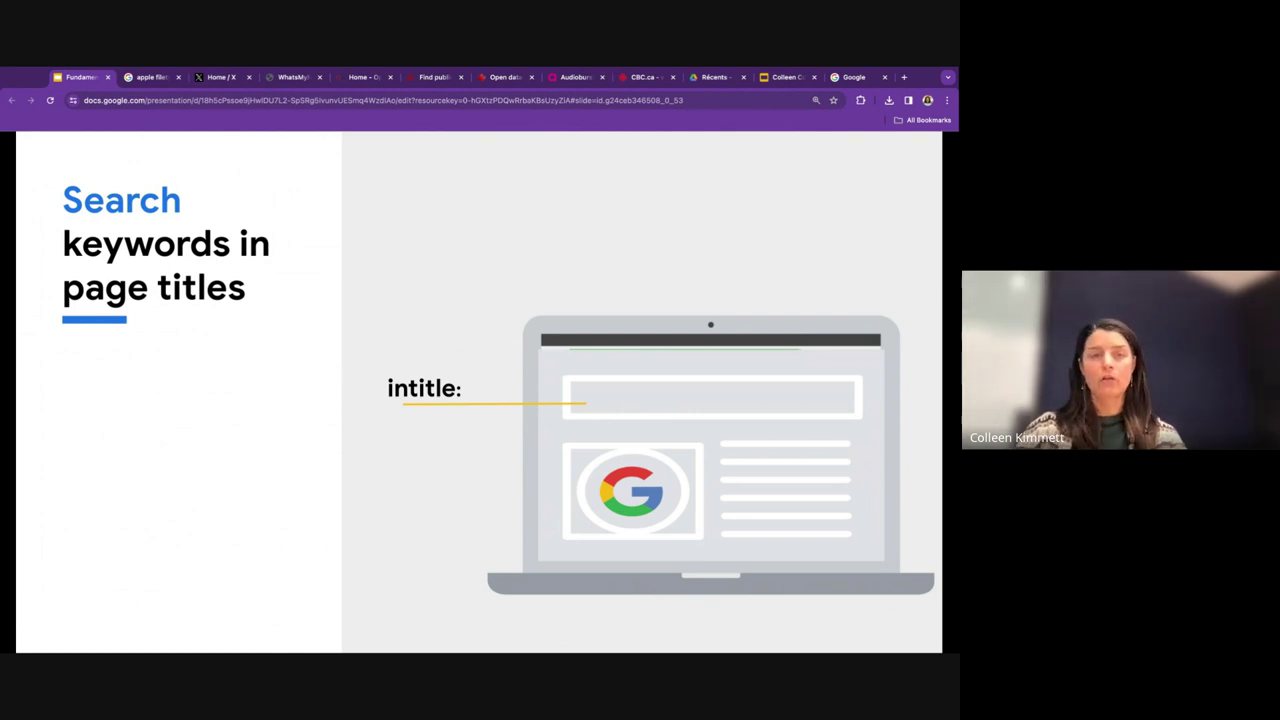
key("ctrl+Tab")
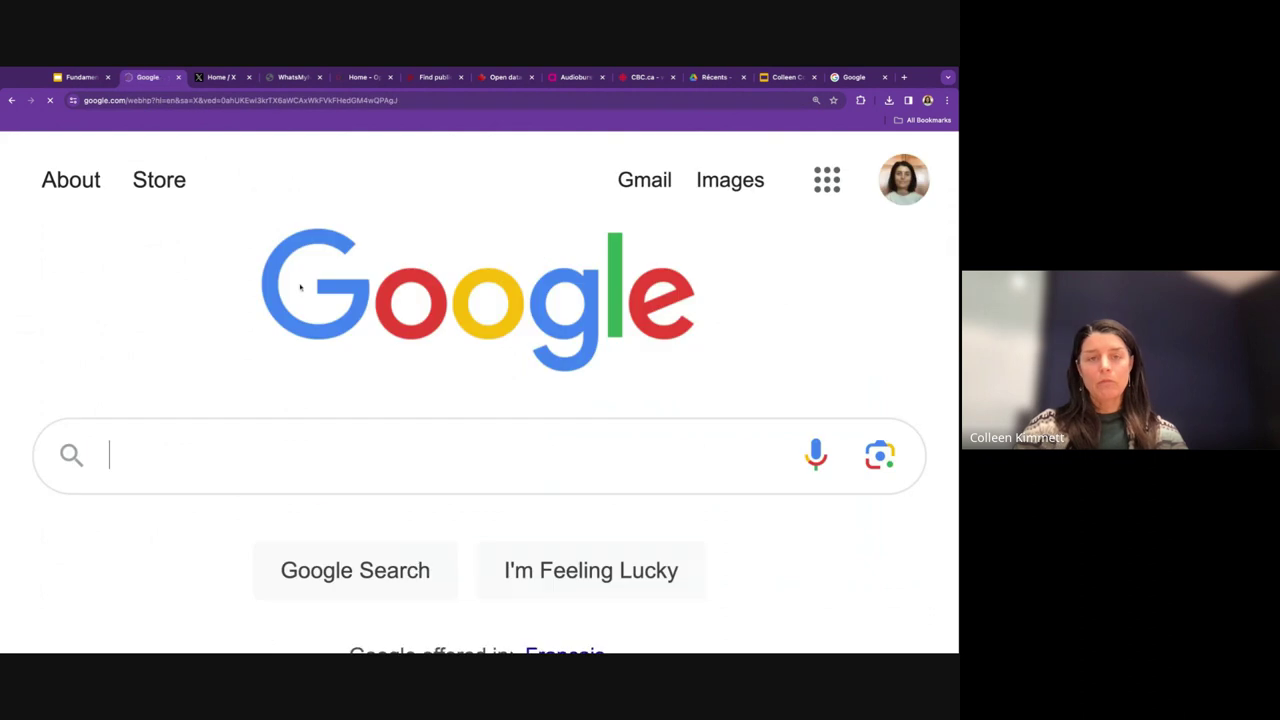
Search site:cbc.ca intitle:dog park, review the about 2,240 CBC results, and start a new tab
type("site:cbc.ca ")
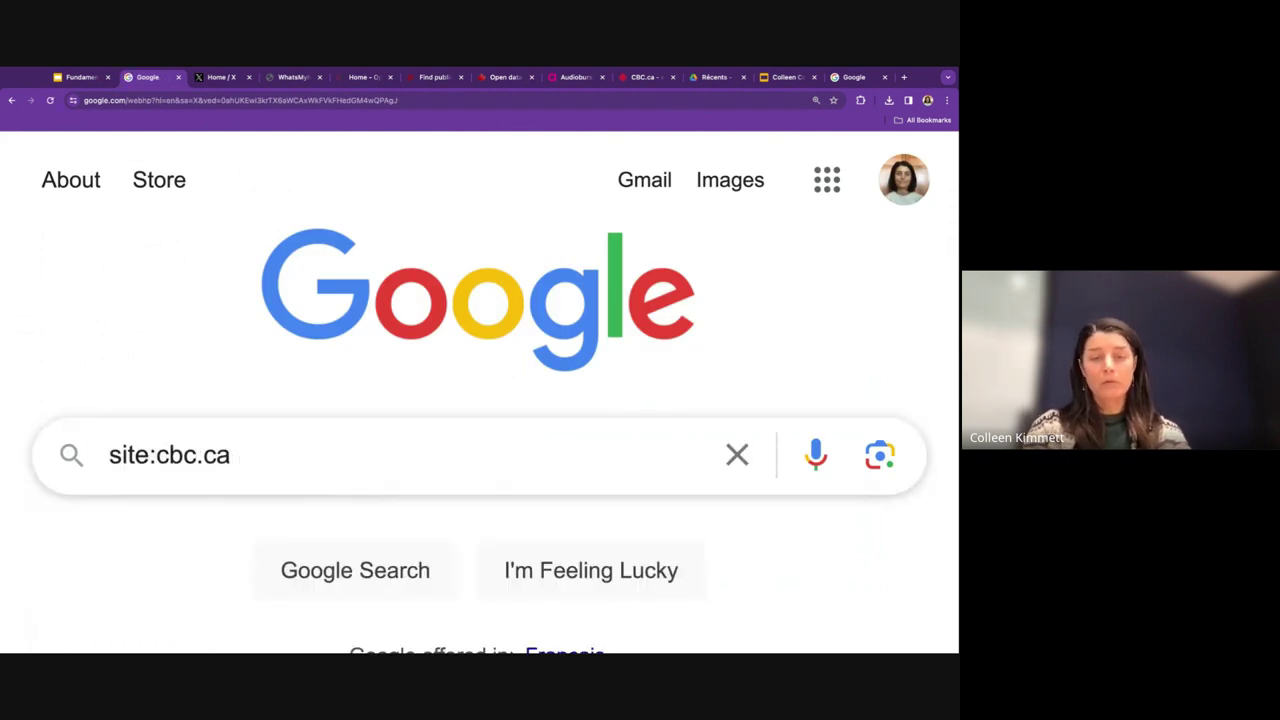
type("intitle:dog park")
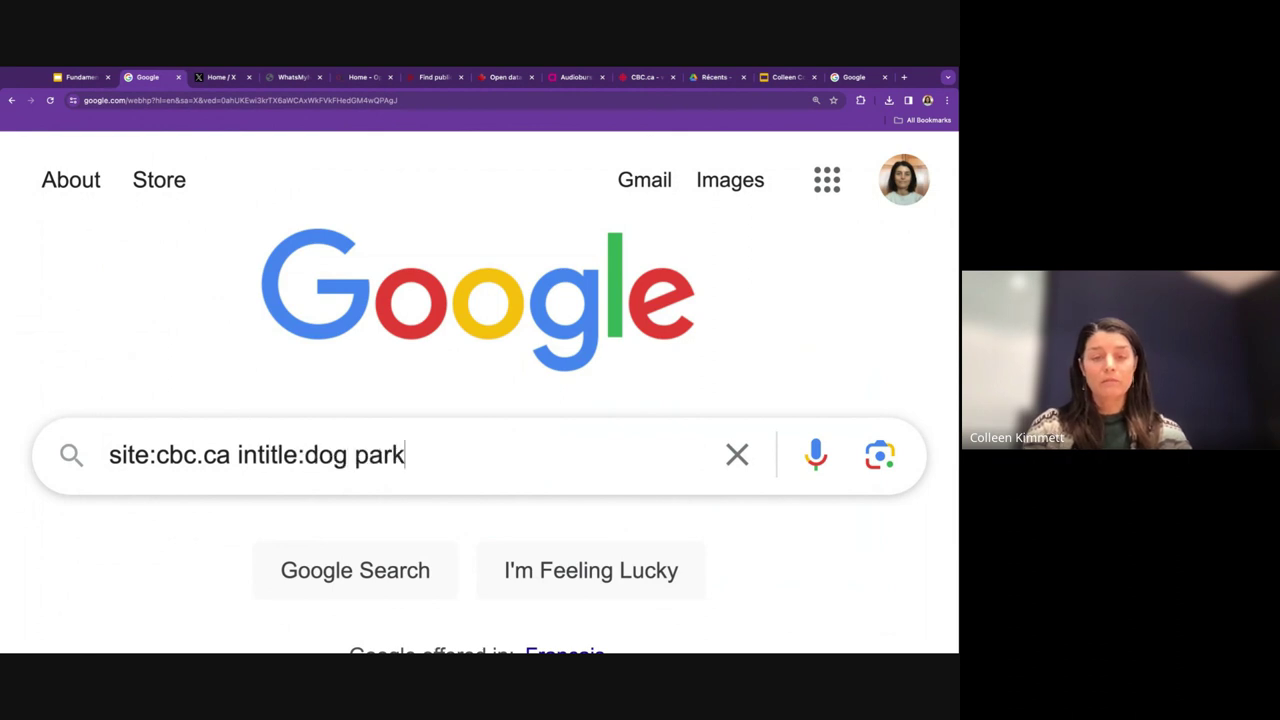
key("Return")
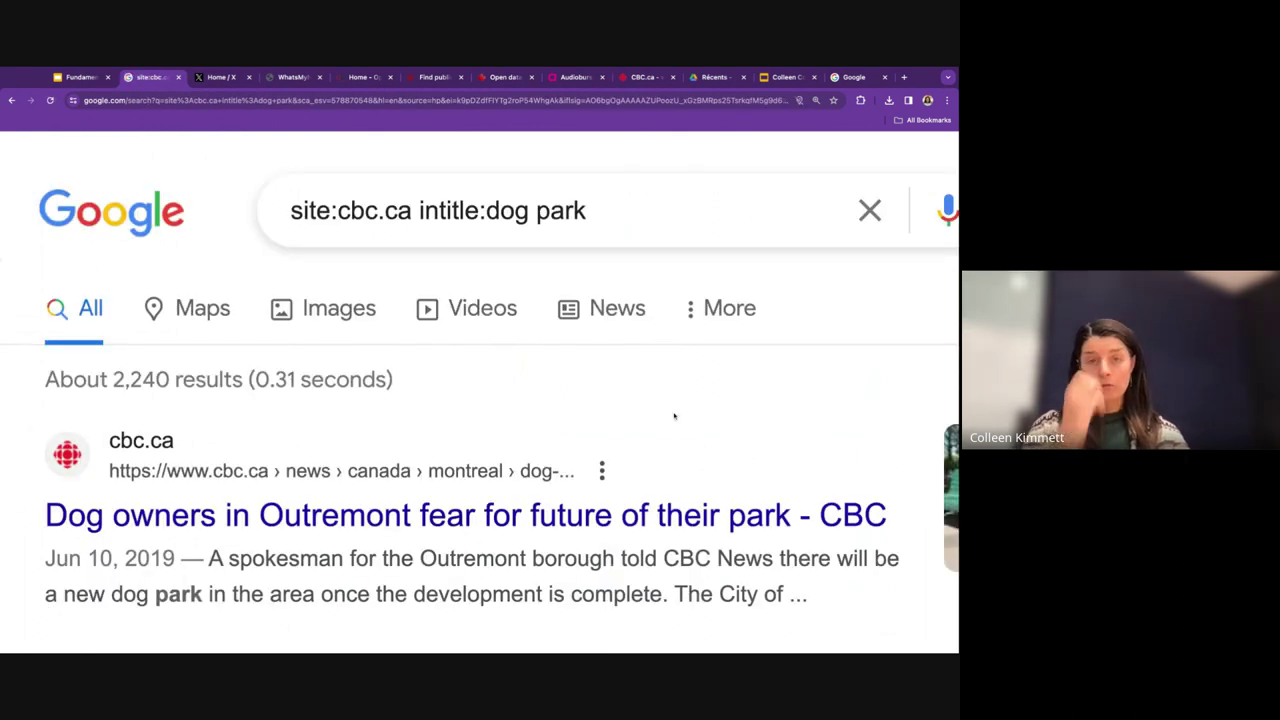
left_click_drag(588, 210, 479, 210)
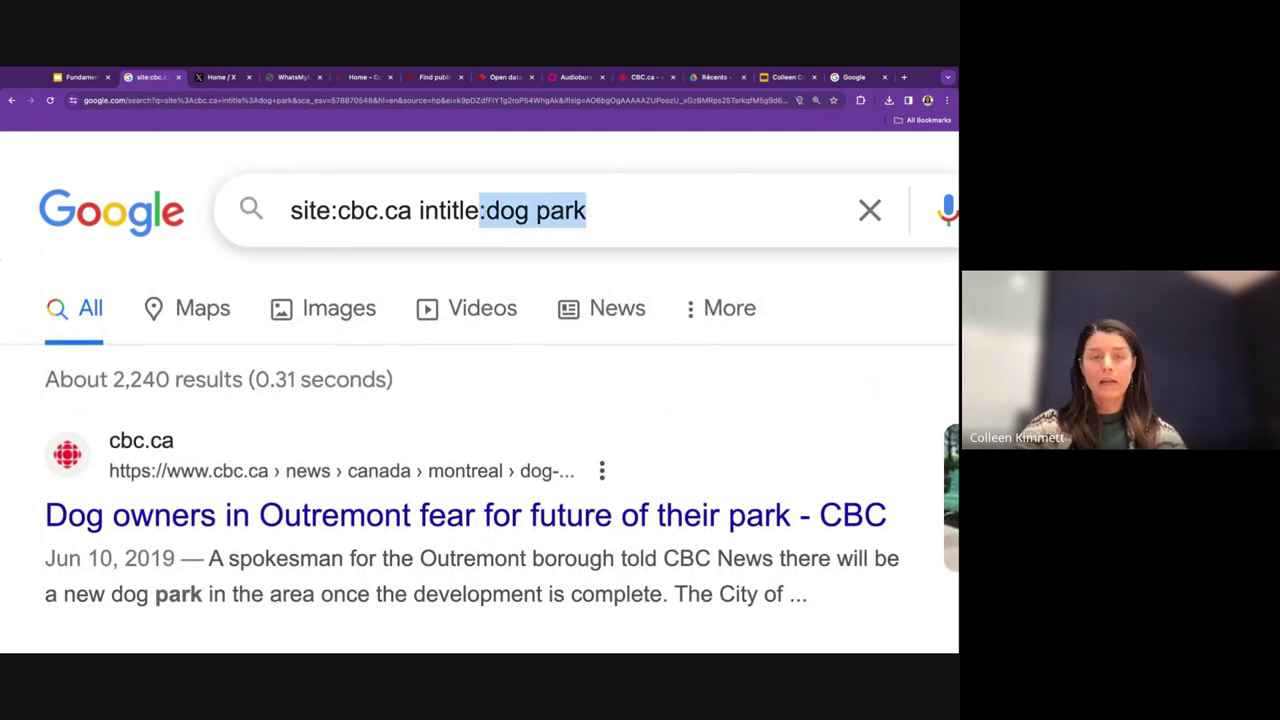
left_click(810, 441)
scroll(802, 470, "down", 3)
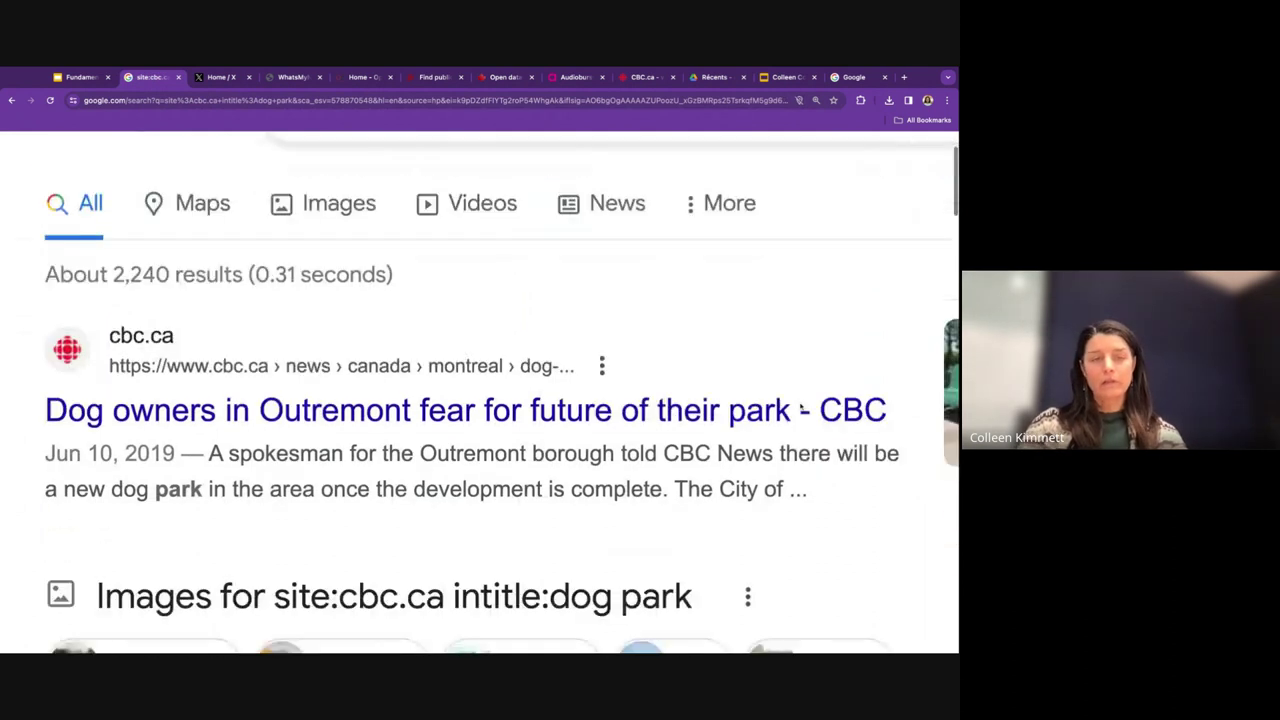
scroll(800, 504, "down", 8)
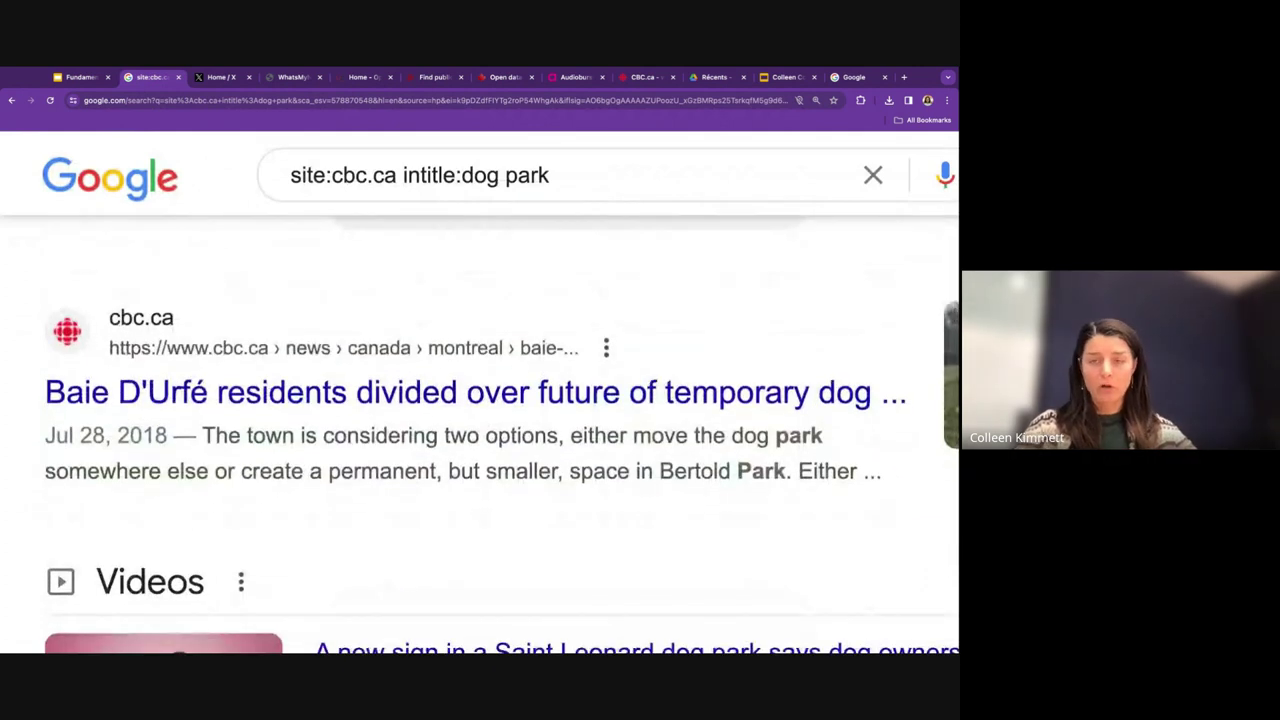
scroll(500, 435, "down", 10)
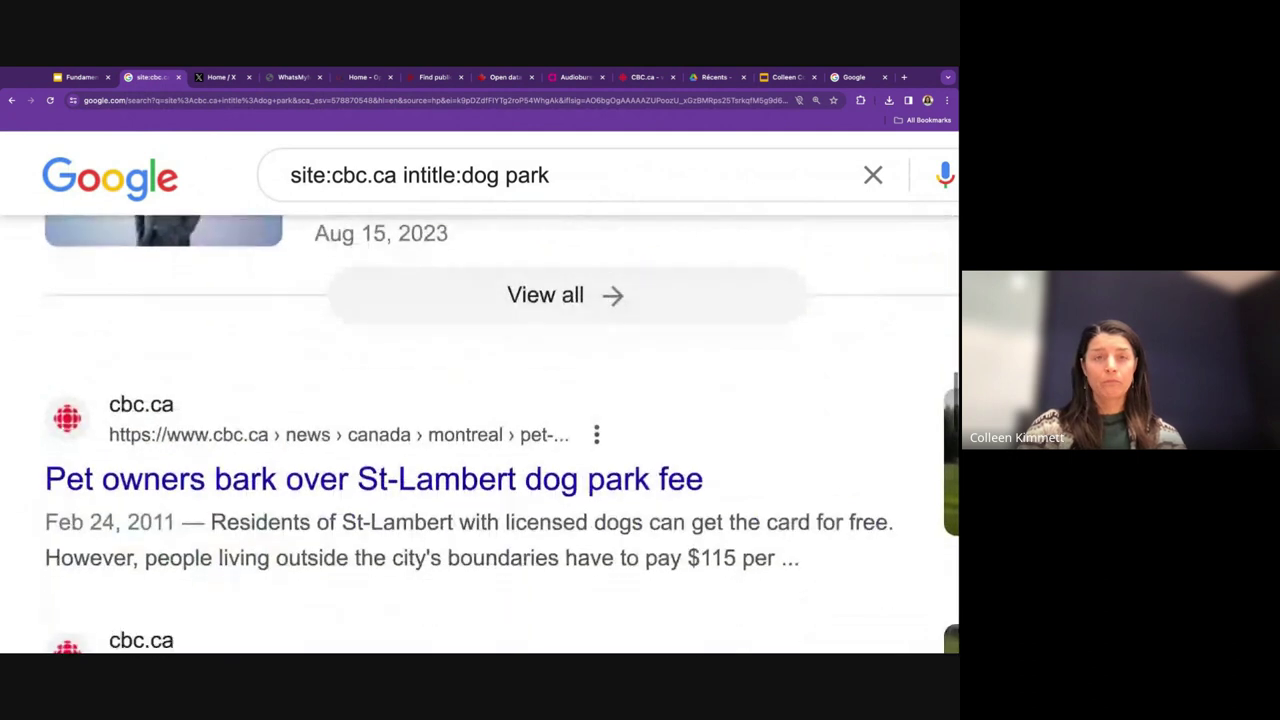
scroll(500, 435, "up", 10)
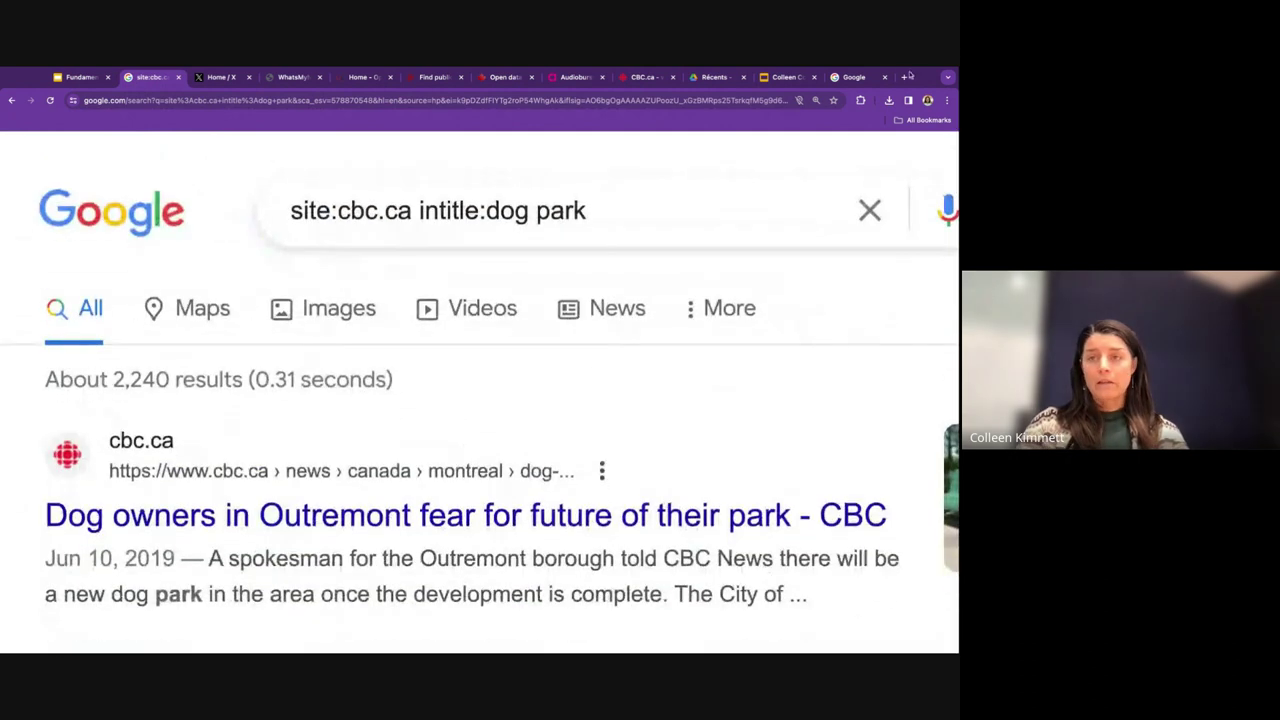
left_click(906, 77)
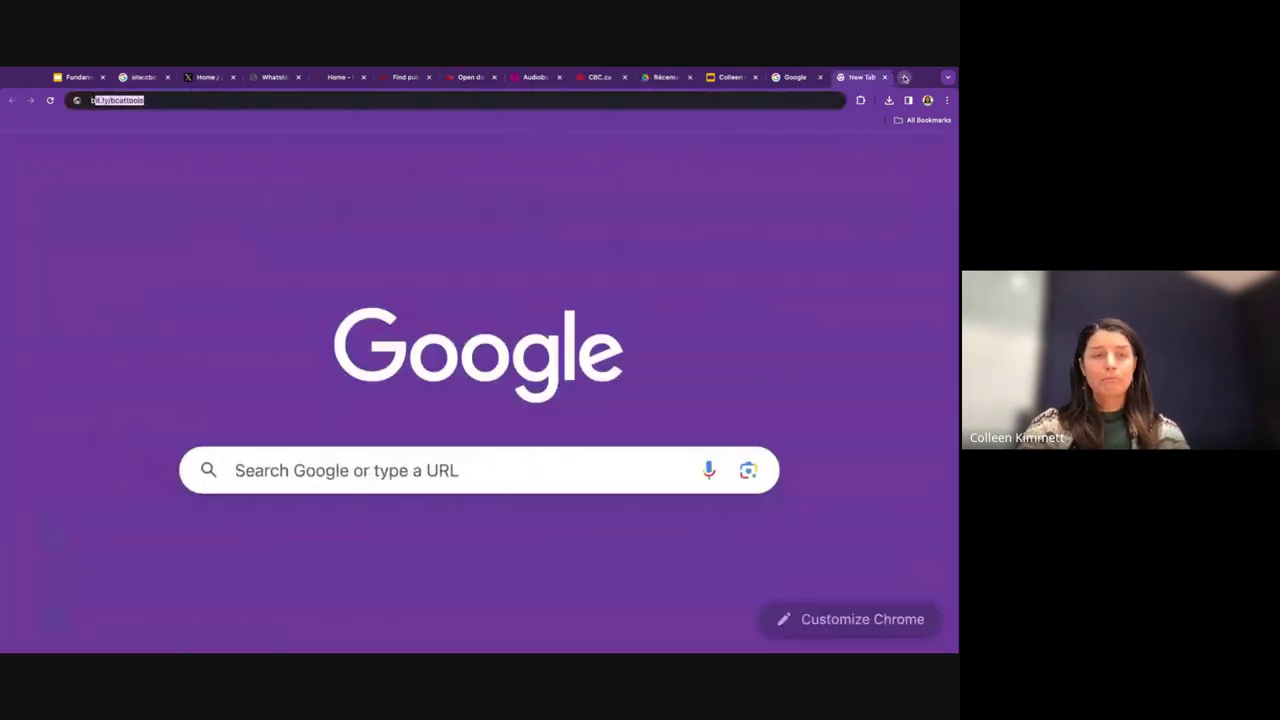
Search for bing, open the Microsoft Bing homepage, and move its tab to third place
type("bing")
key("Return")
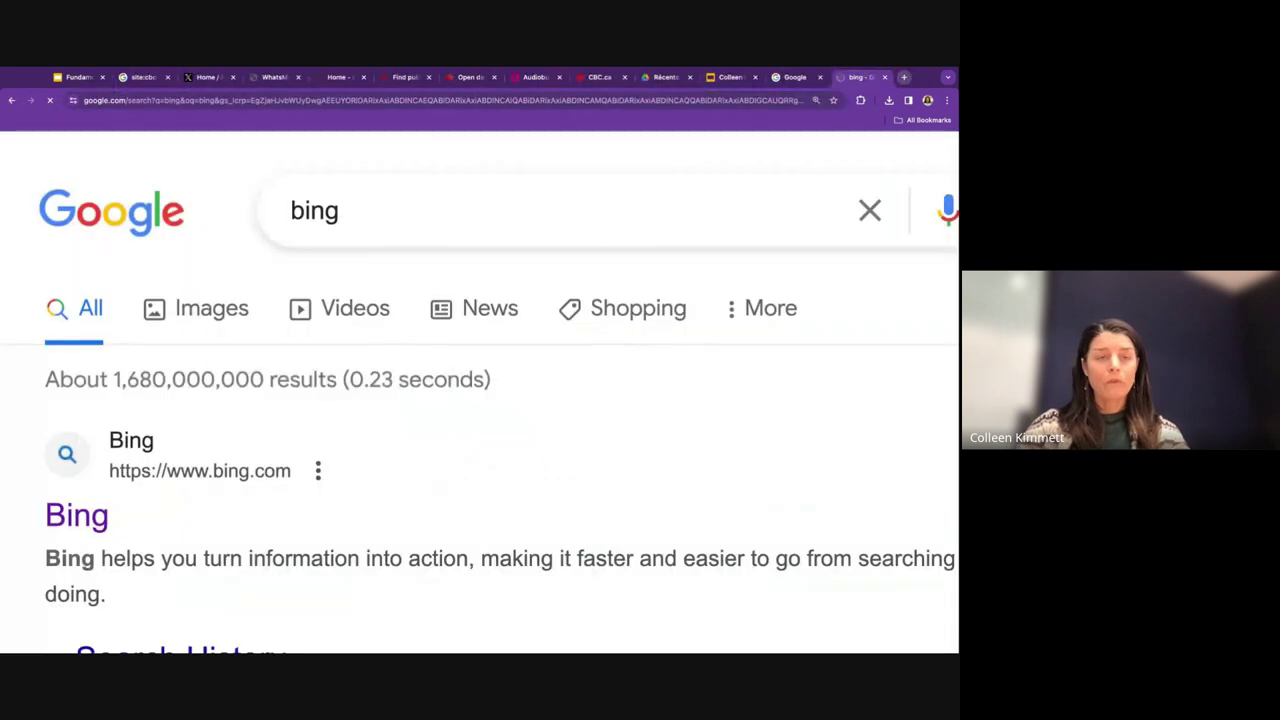
left_click(100, 515)
left_click_drag(850, 77, 192, 85)
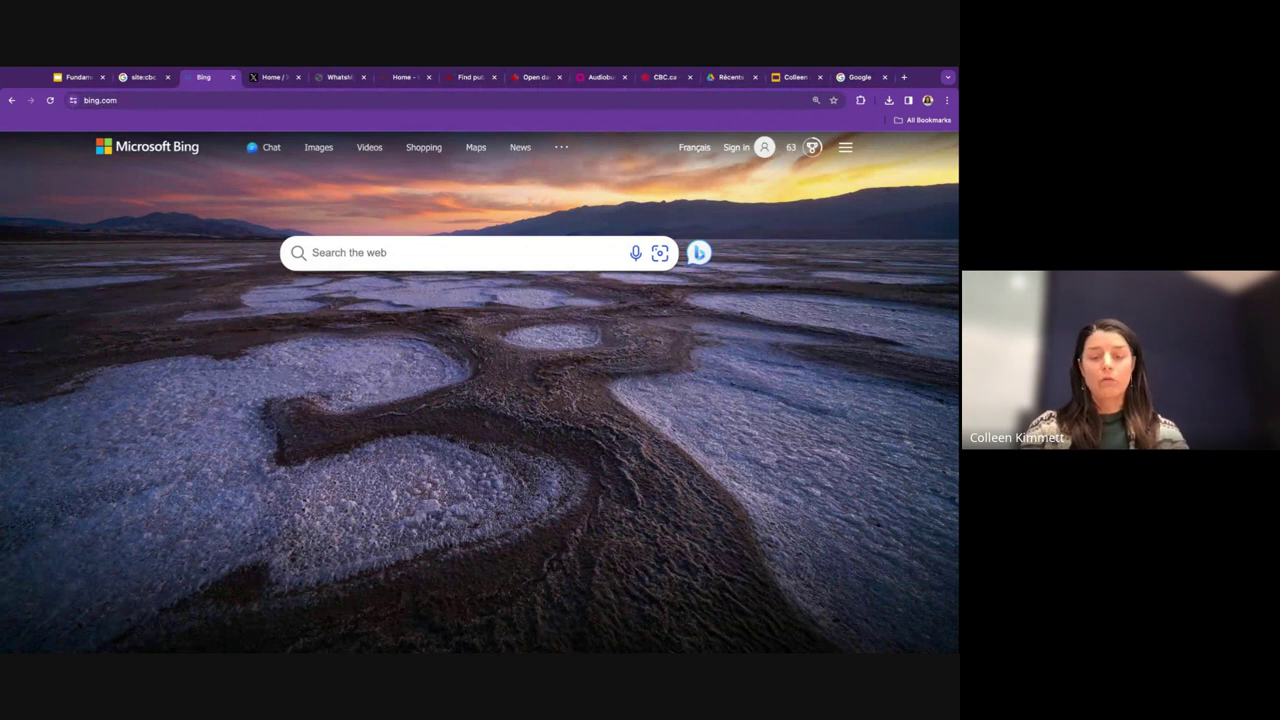
On Bing, zoom the page in and search site:cbc.ca intitle:dog park
type("site:")
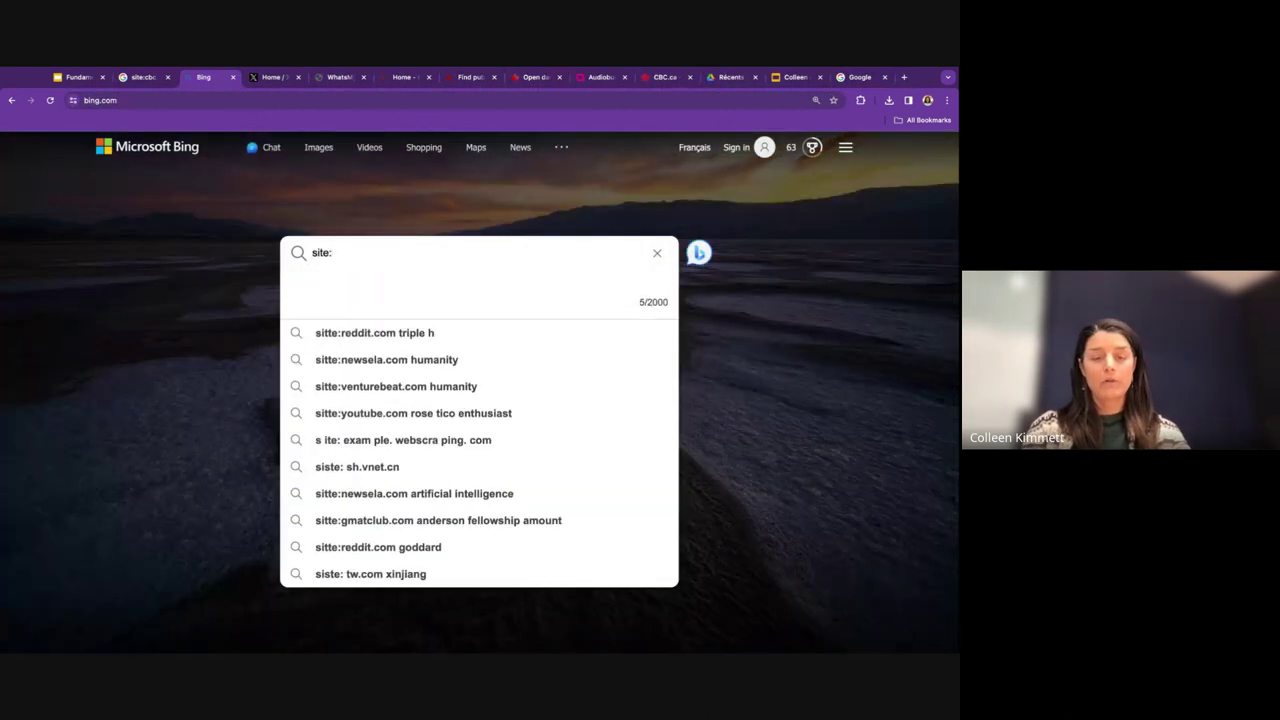
type("cbc.cs in")
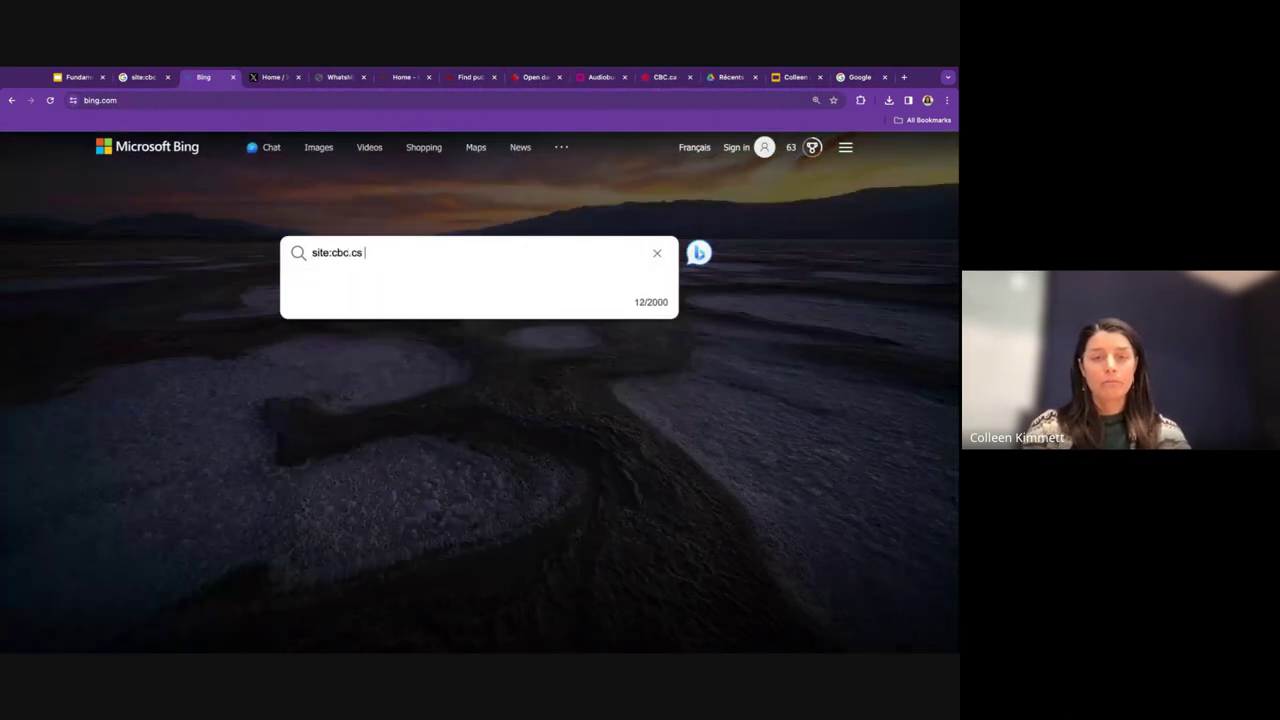
key("BackSpace")
key("BackSpace")
key("BackSpace")
key("BackSpace")
type("a")
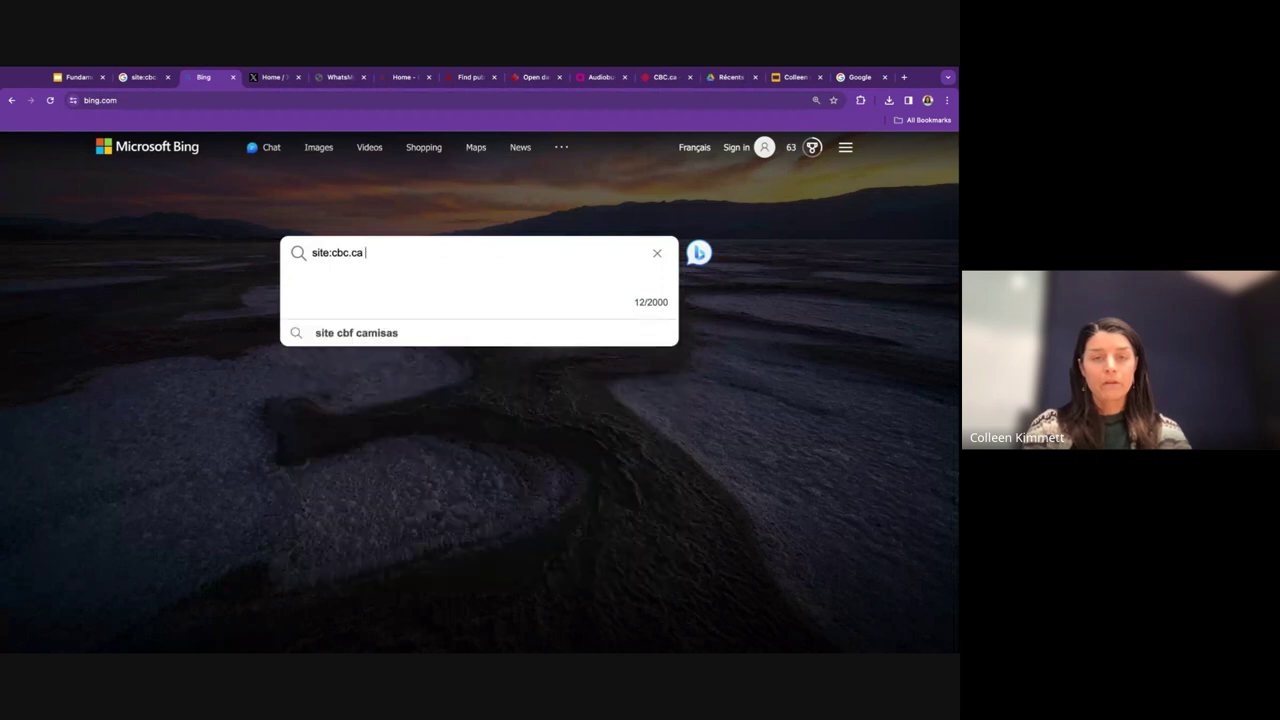
key("ctrl+plus")
key("ctrl+plus")
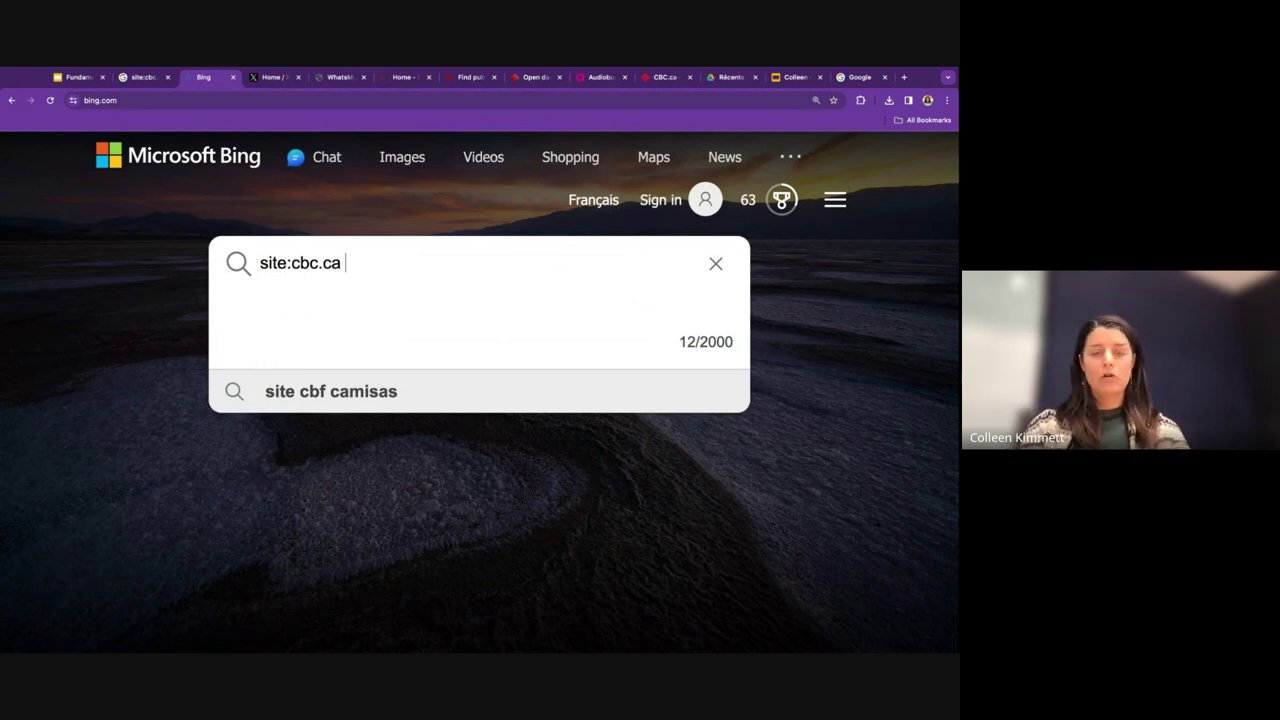
type("intit")
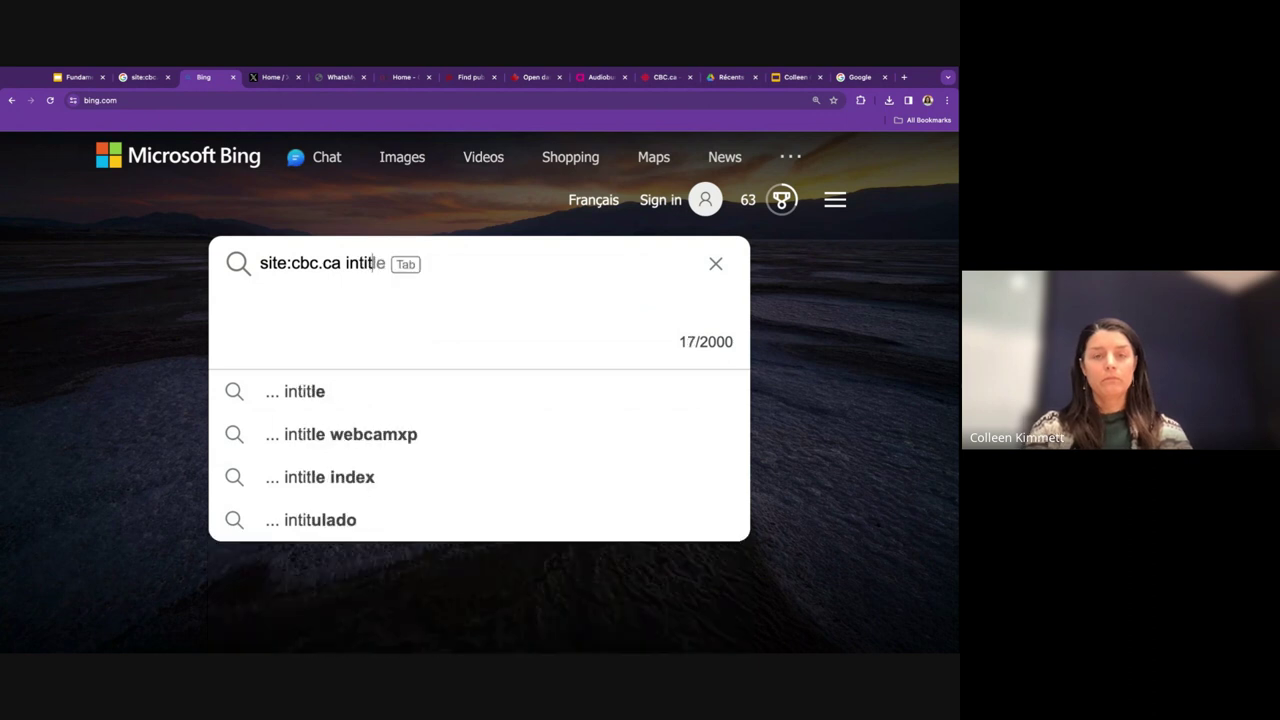
type("le:d")
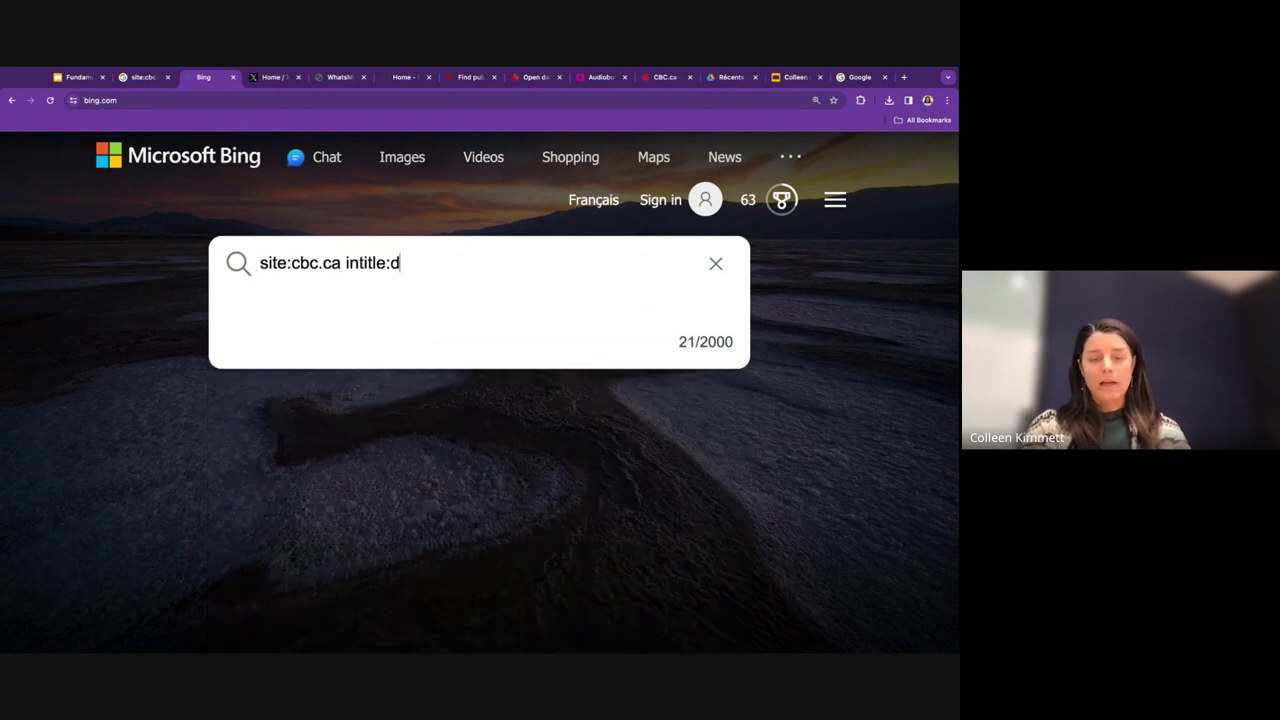
type("og parks")
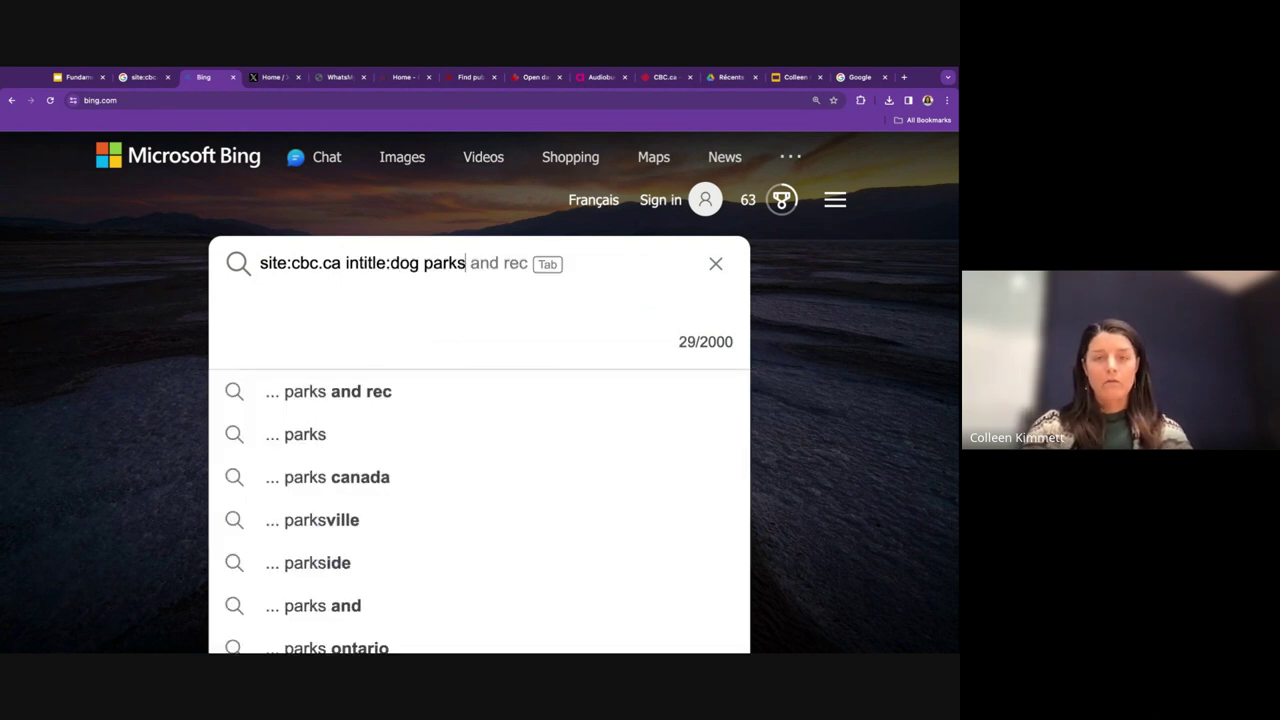
key("BackSpace")
key("Return")
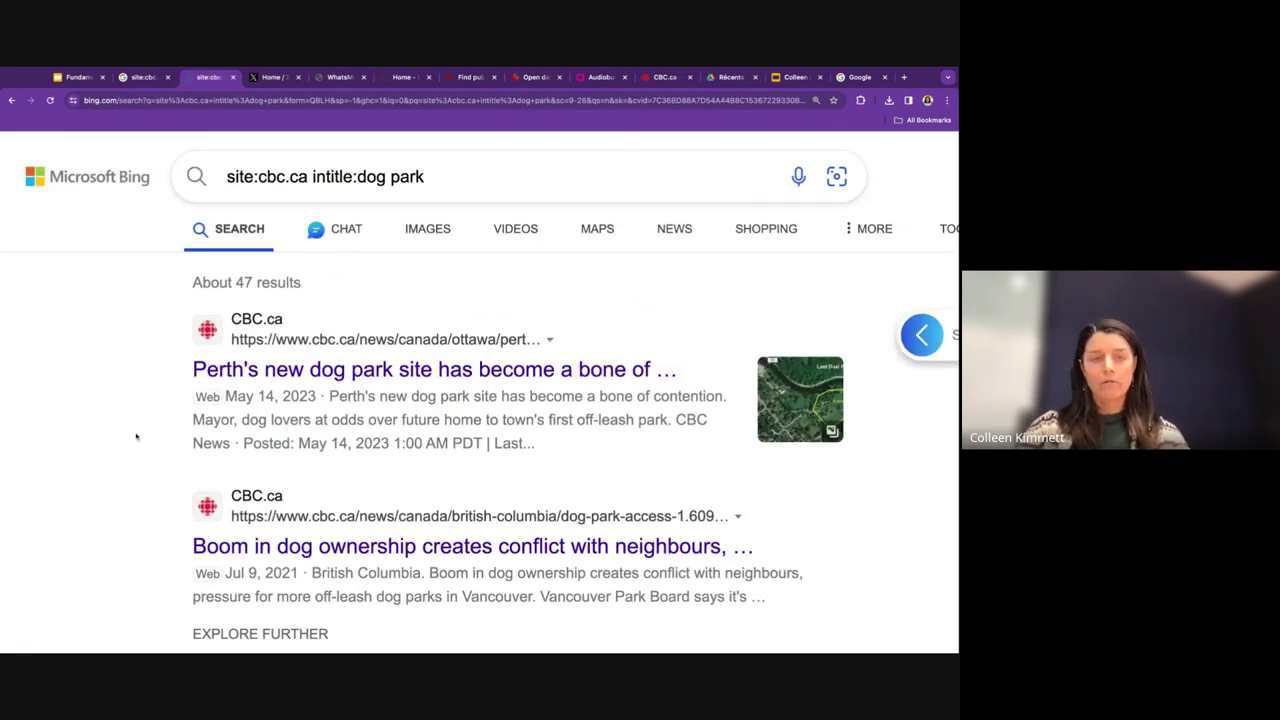
left_click(141, 76)
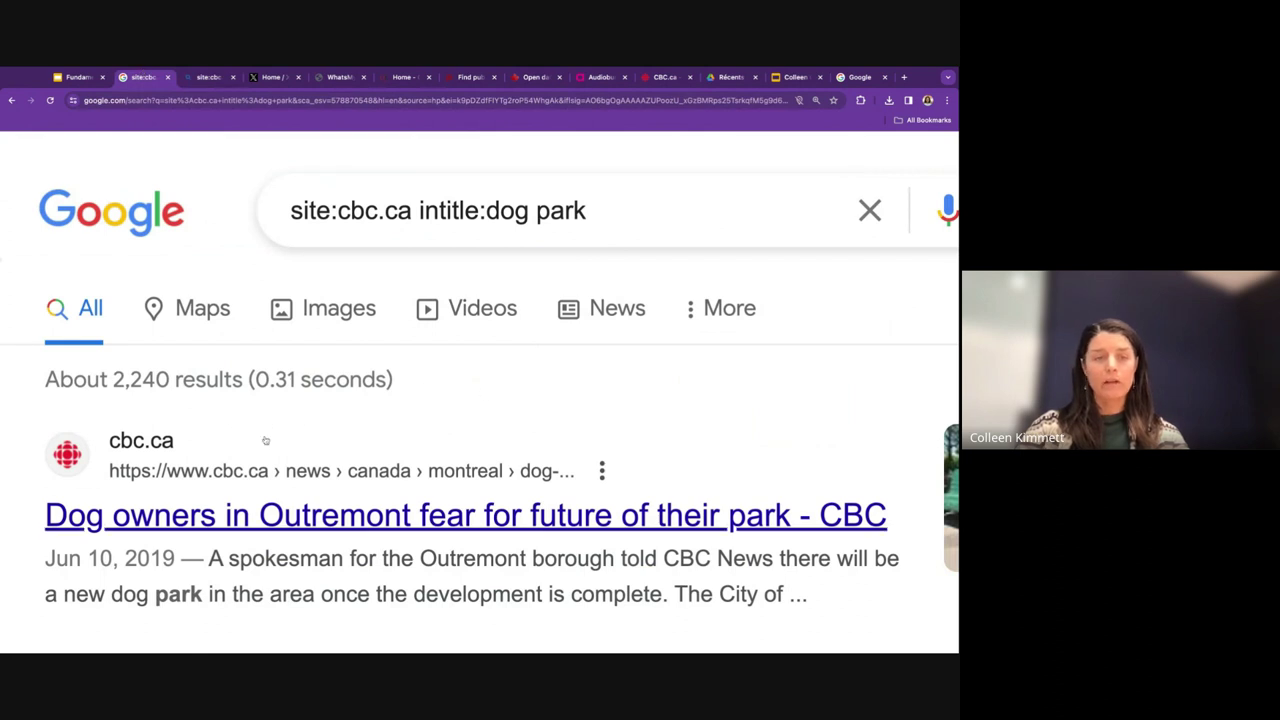
left_click(208, 78)
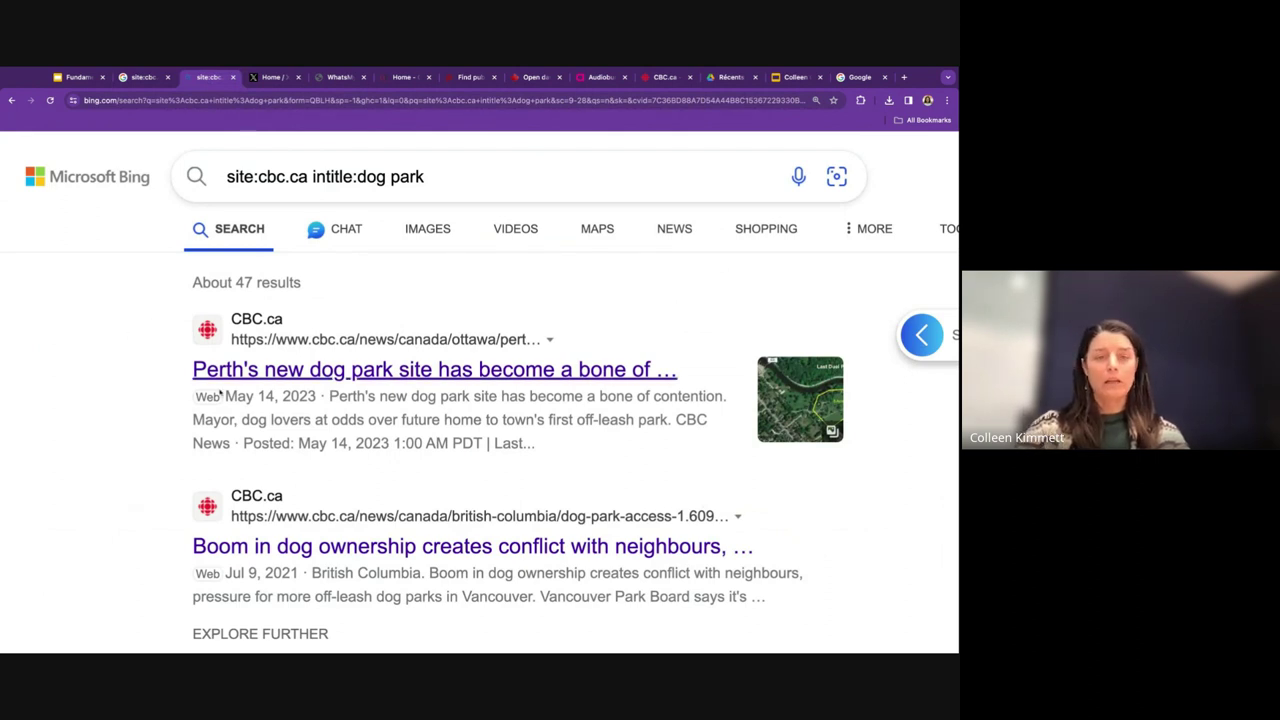
scroll(140, 488, "down", 1)
scroll(140, 488, "down", 8)
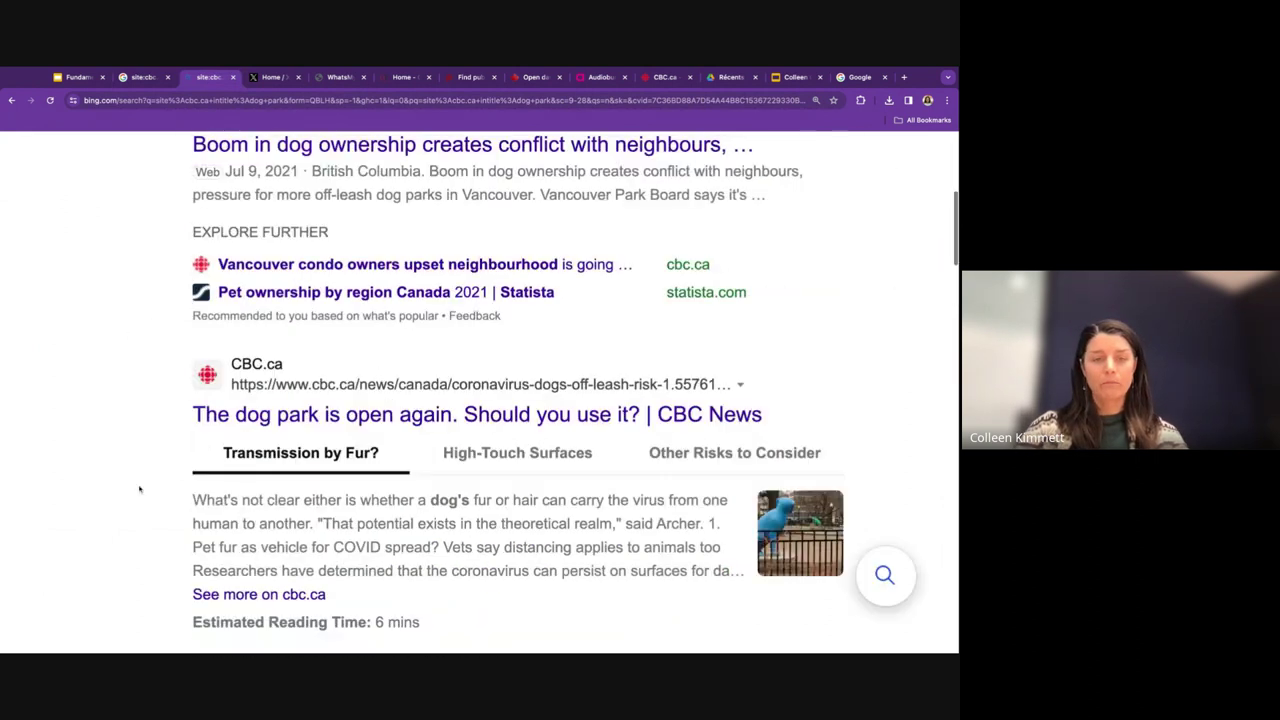
scroll(532, 392, "down", 2)
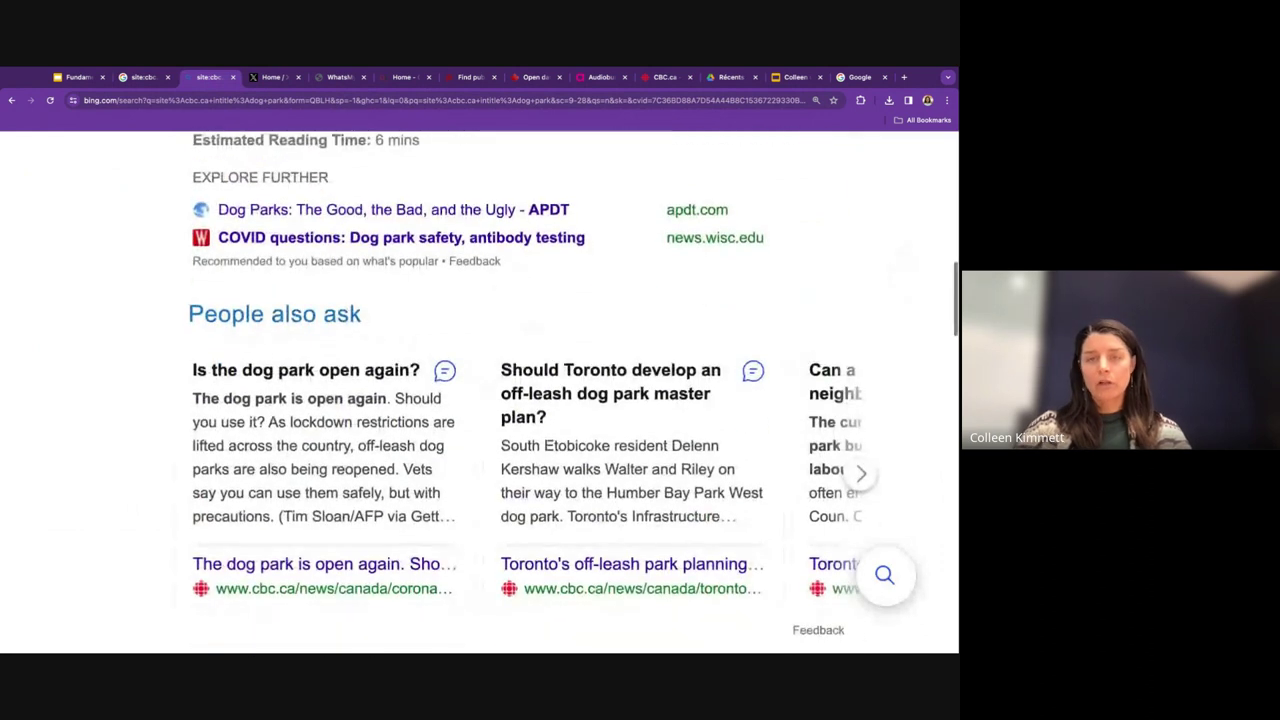
scroll(213, 564, "down", 5)
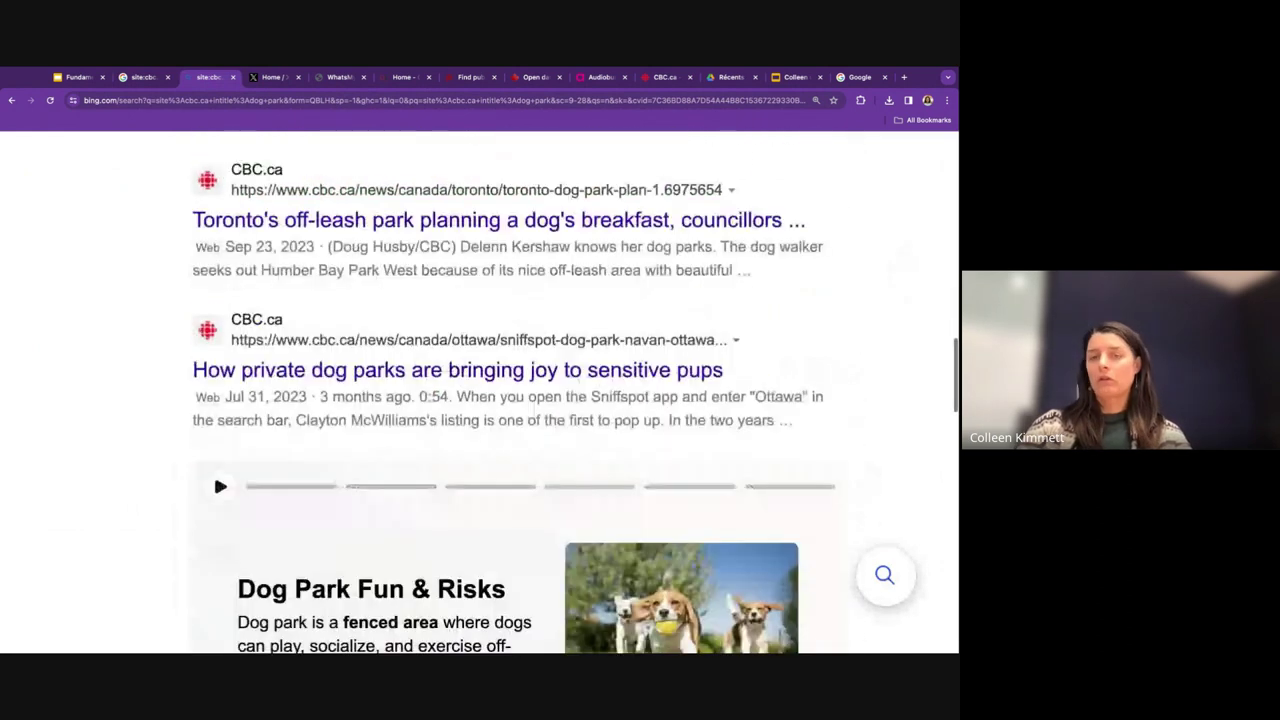
scroll(213, 469, "up", 15)
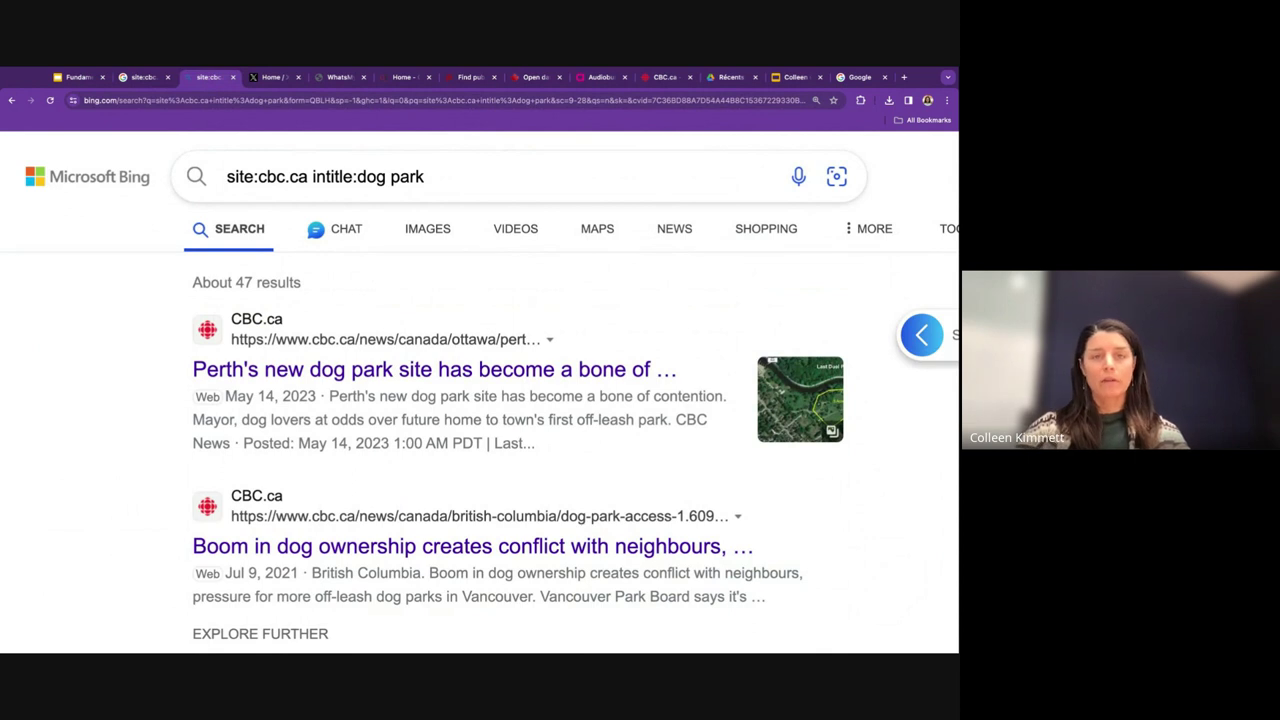
Close the Bing tab and return to the Google Slides deck on the intitle: slide
left_click(232, 77)
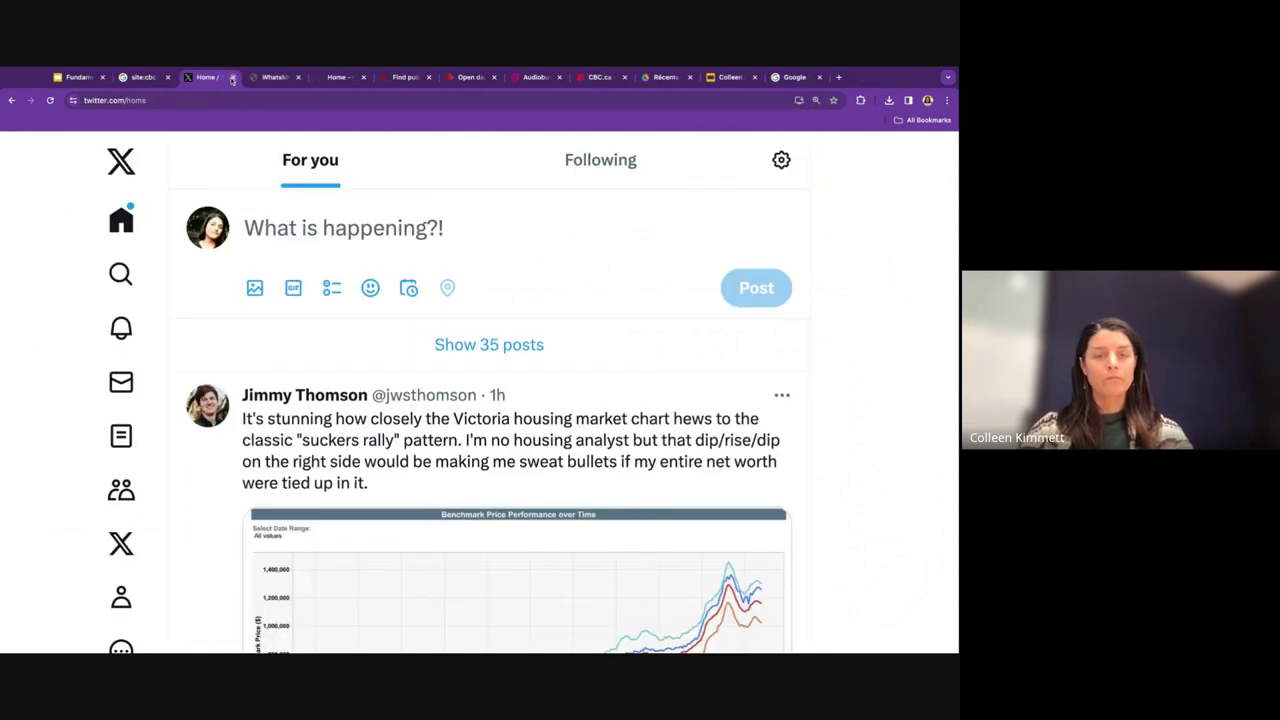
left_click(140, 77)
left_click(76, 77)
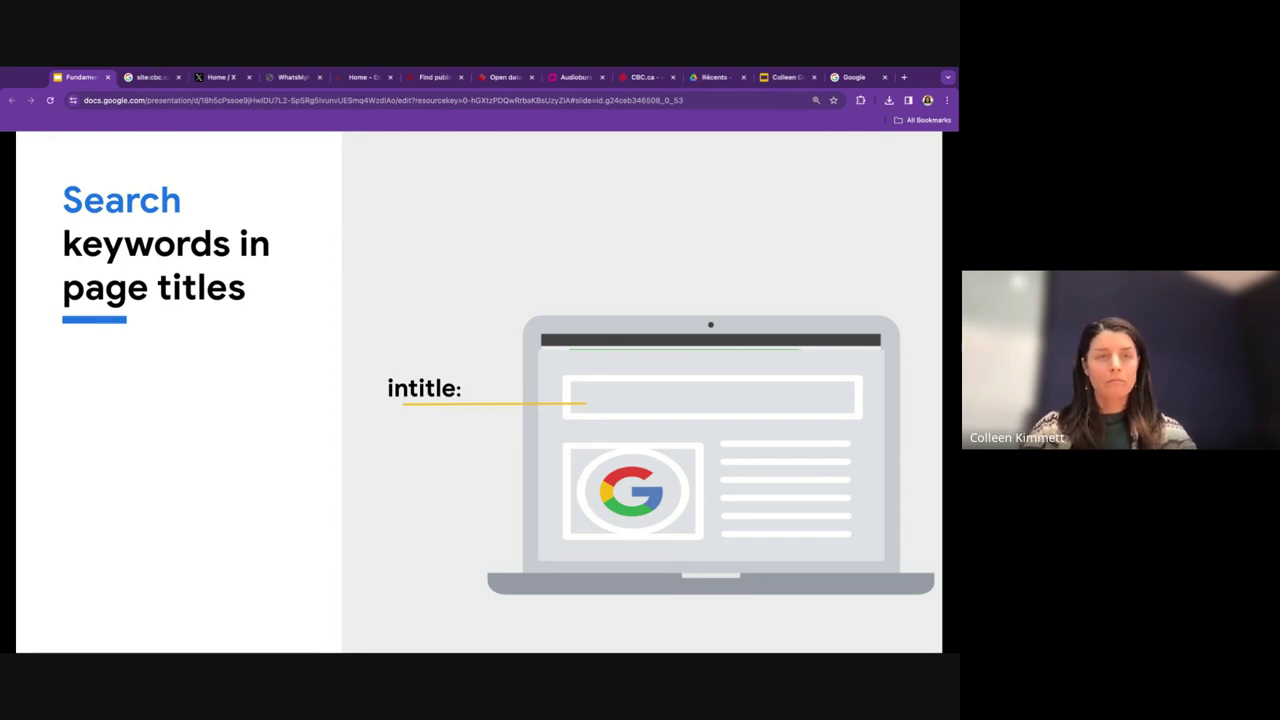
From the Google home page, search site:docs.google.com/document/ hockey
key("ctrl+Tab")
left_click(142, 216)
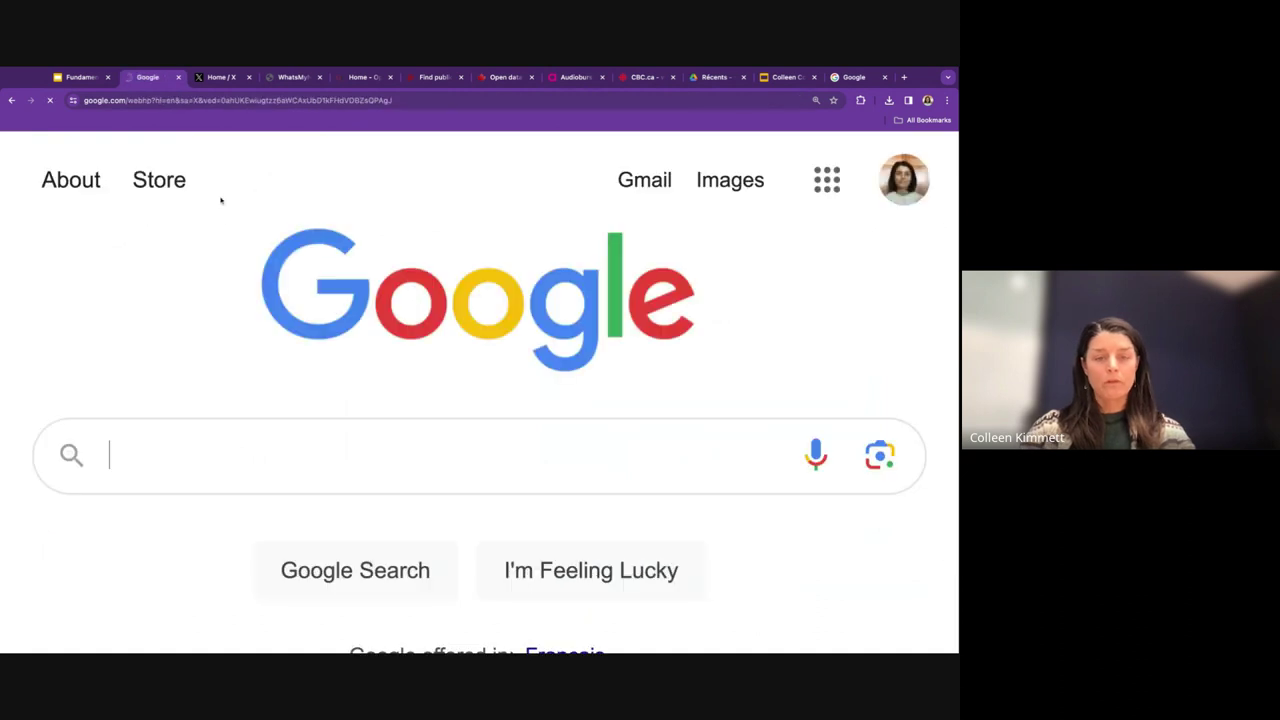
type("site:docs.google.com/document/")
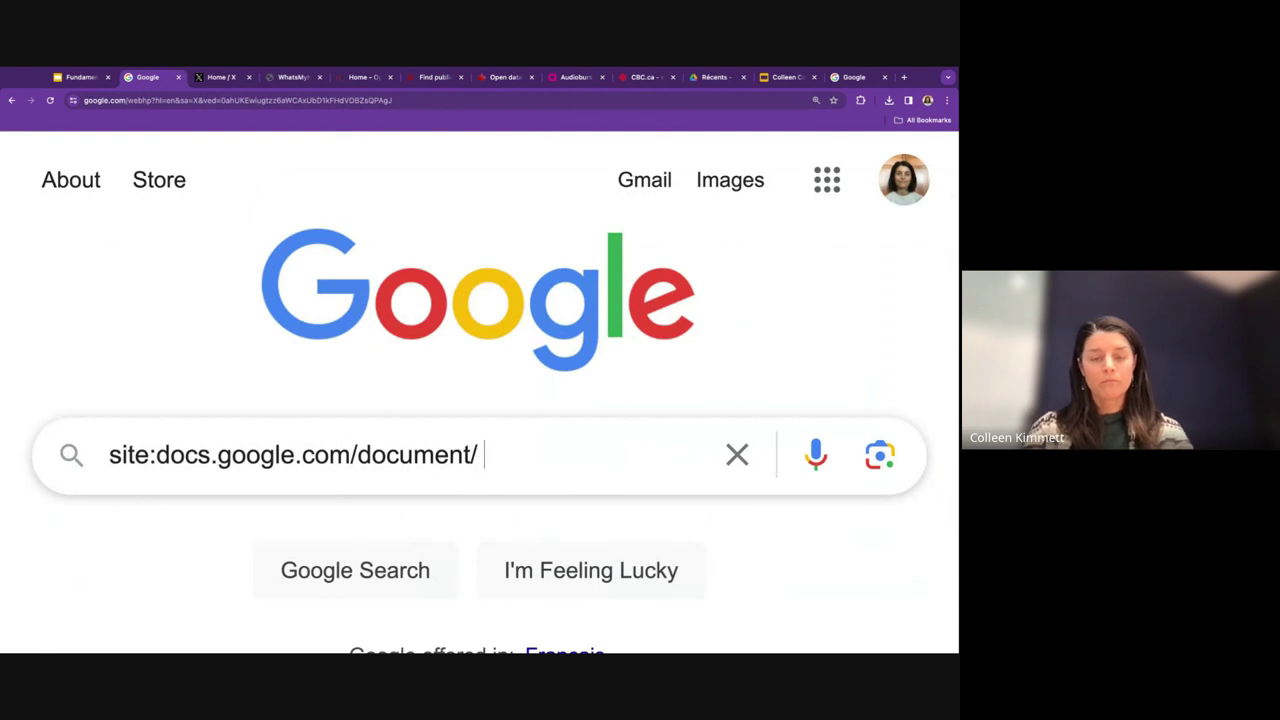
type("hockey")
key("Return")
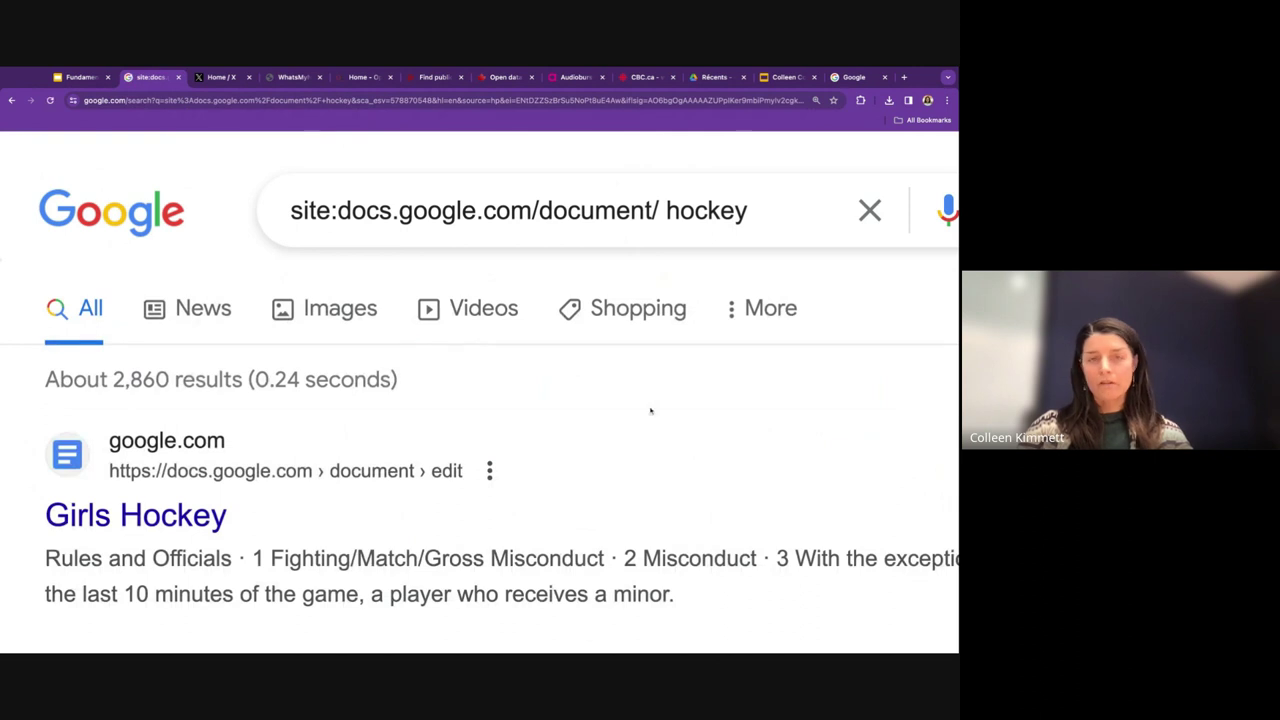
scroll(650, 410, "down", 5)
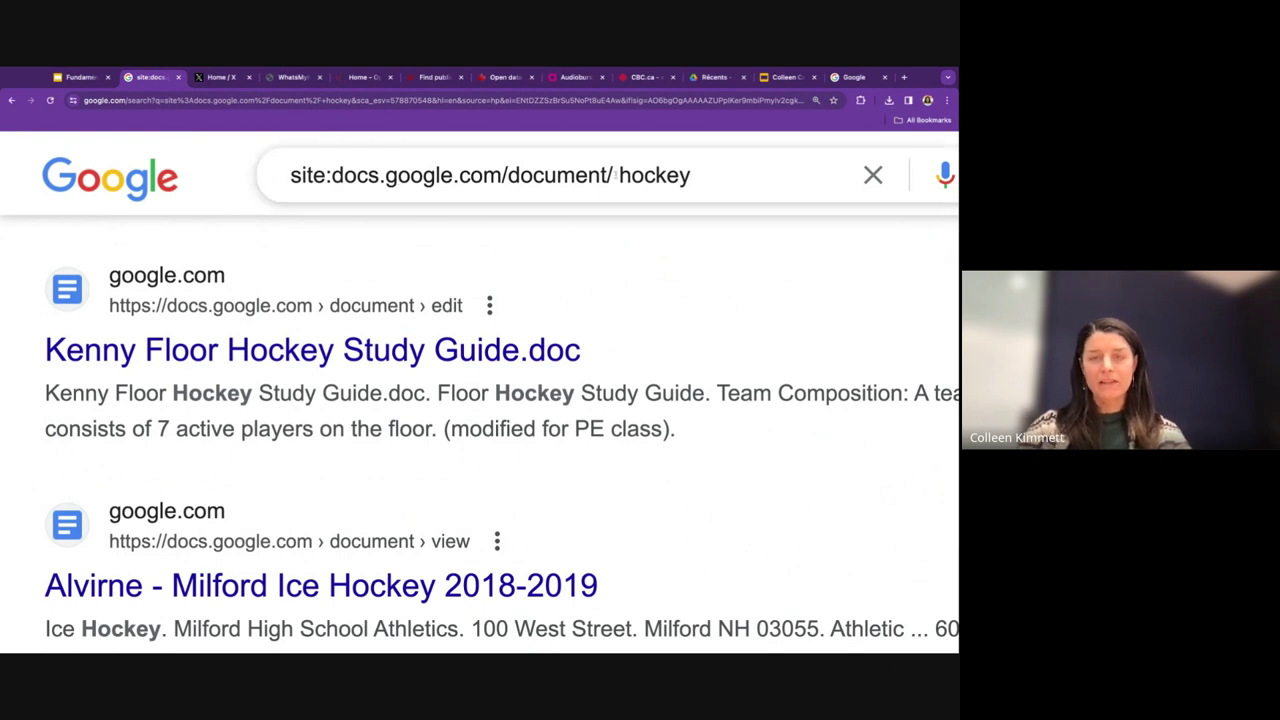
Highlight the site restriction and the word hockey in the query while reviewing results
key("shift+super+Left")
left_click_drag(331, 175, 290, 175)
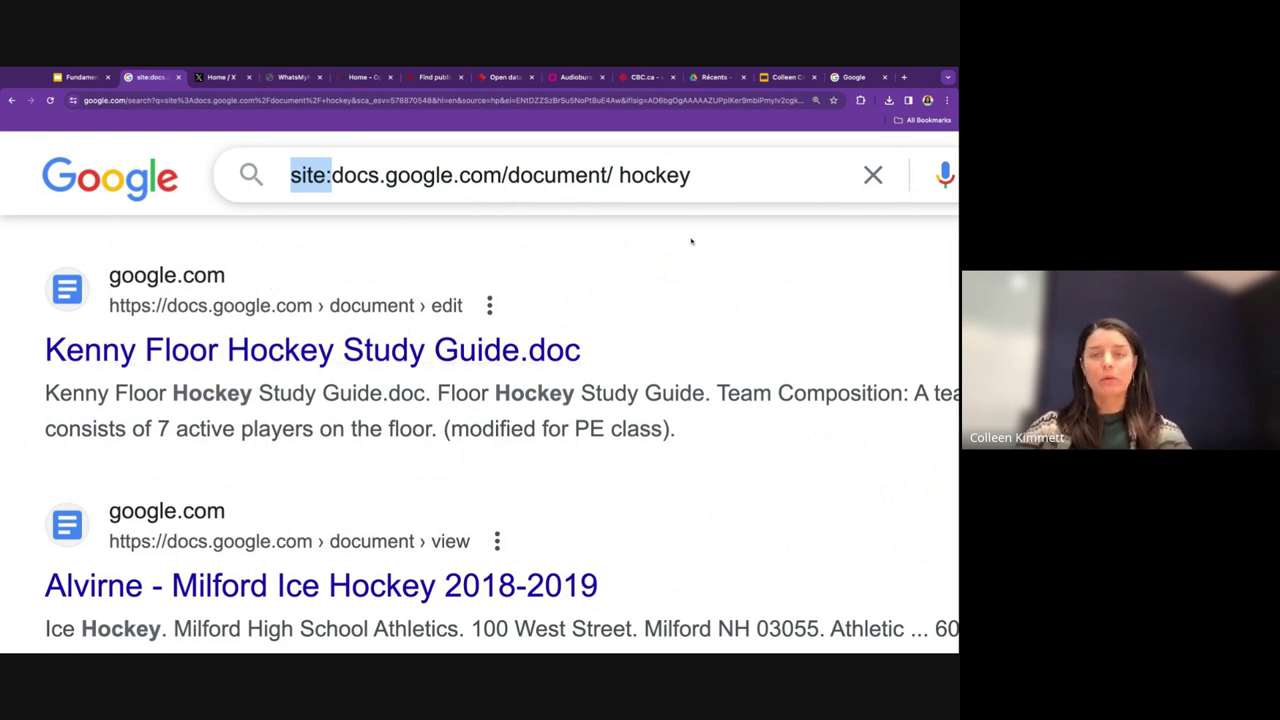
left_click_drag(690, 175, 620, 175)
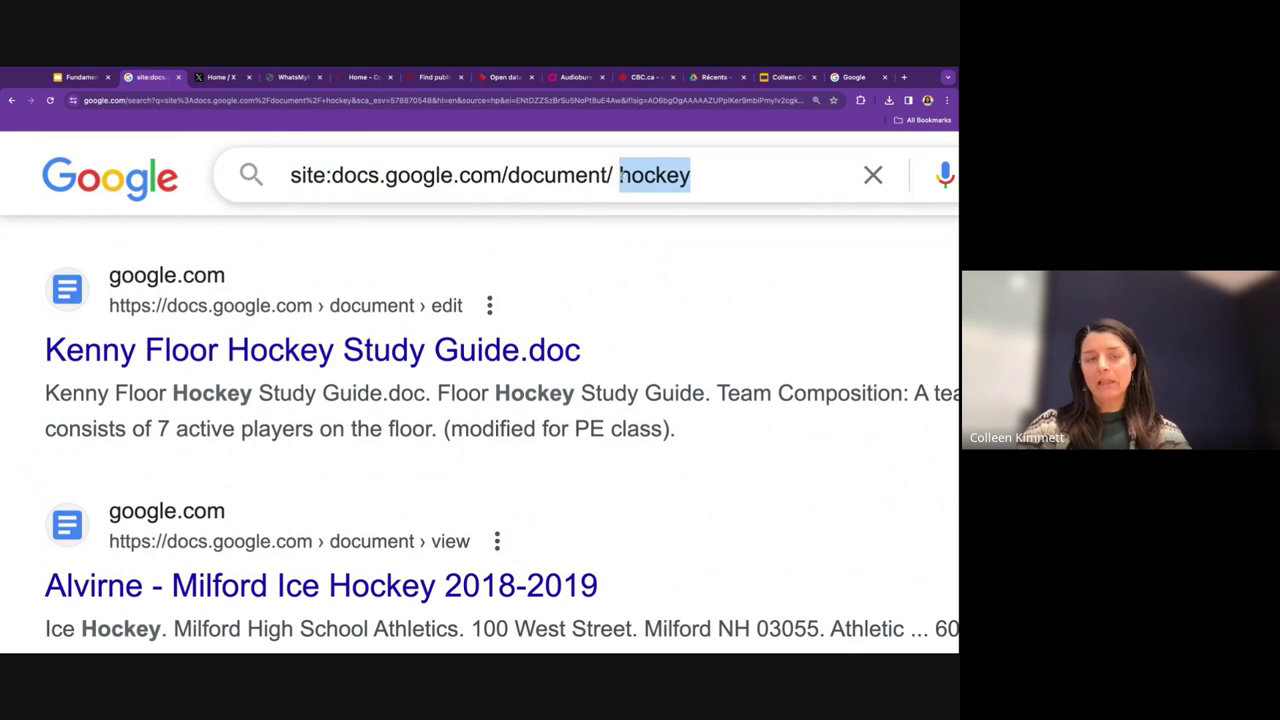
scroll(664, 330, "down", 1)
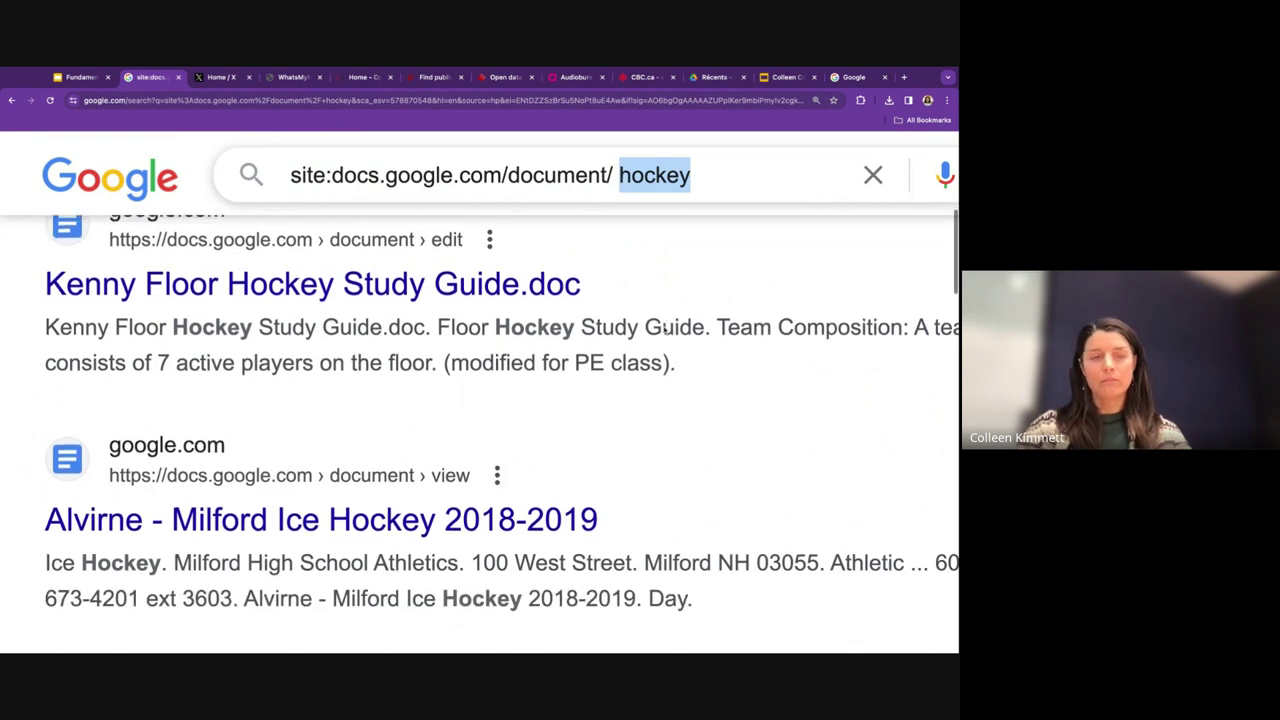
scroll(664, 333, "up", 1)
Add toronto to the Google Docs hockey query, getting about 647 results
left_click(692, 175)
type("toronto")
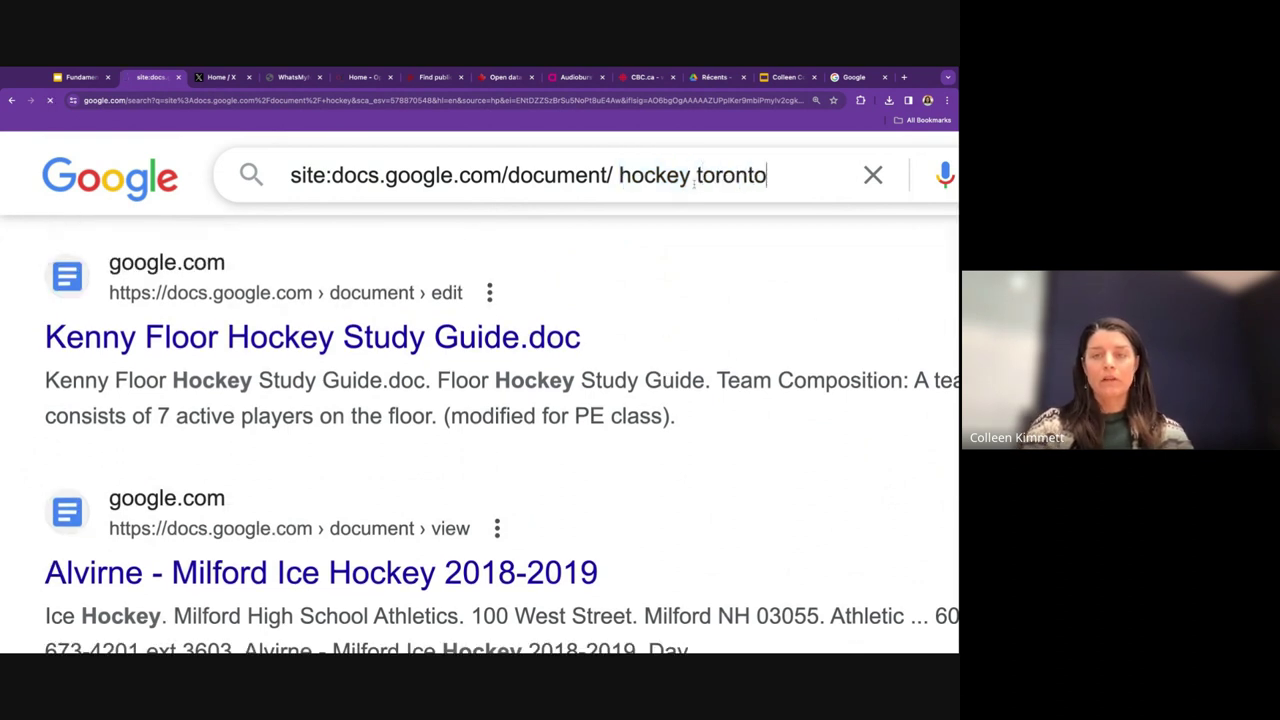
key("Return")
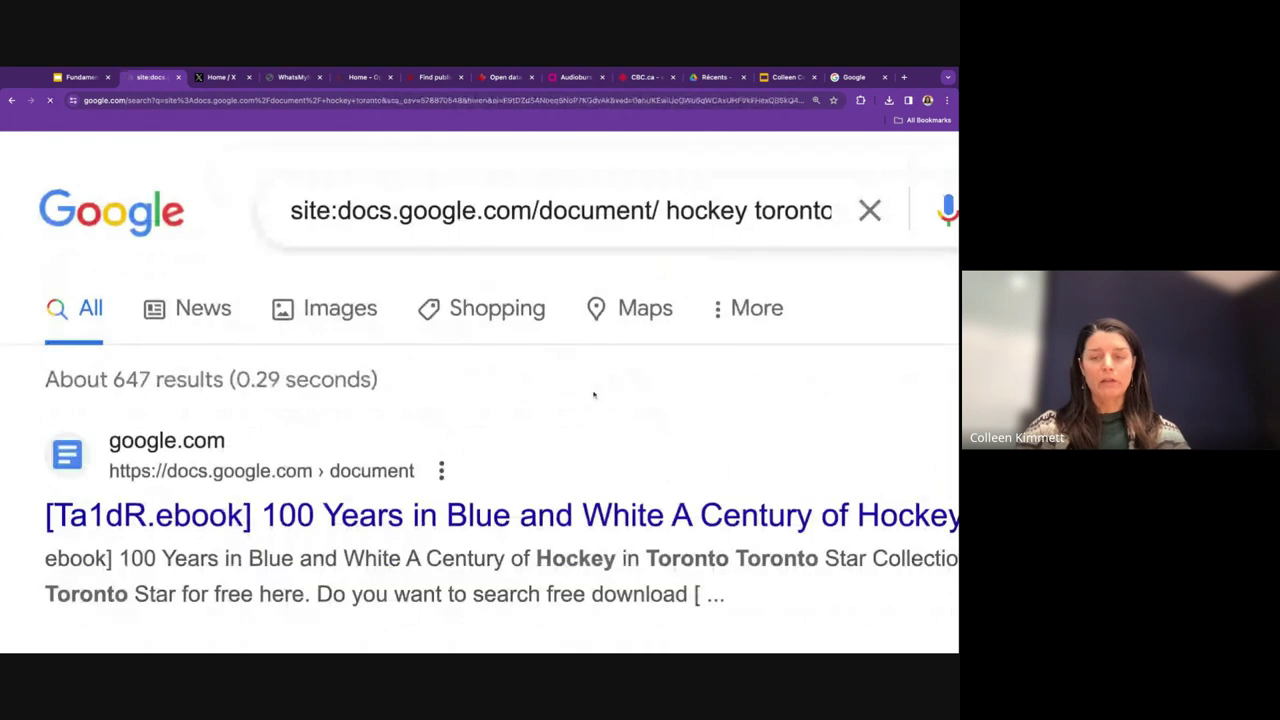
scroll(593, 395, "down", 3)
scroll(593, 400, "up", 1)
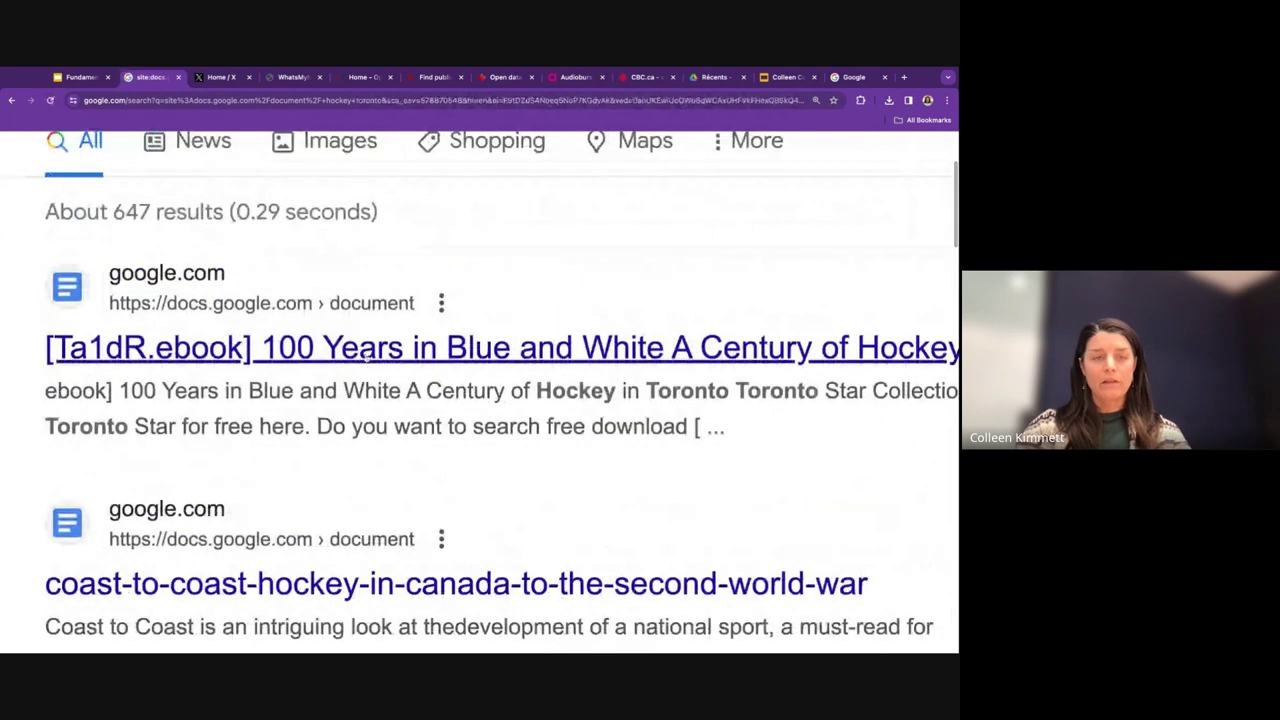
Preview and close the first ebook result, then advance Slides to the AROUND(X): proximity slide
middle_click(593, 350)
left_click(210, 78)
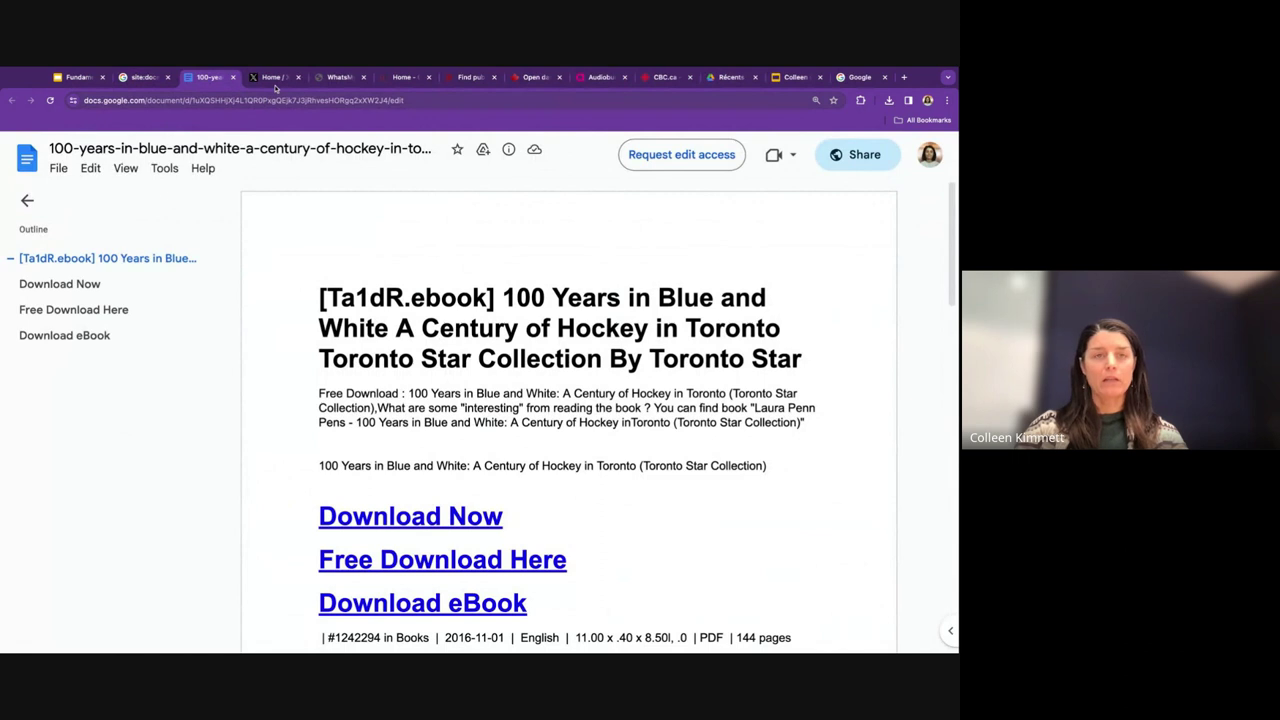
left_click(232, 77)
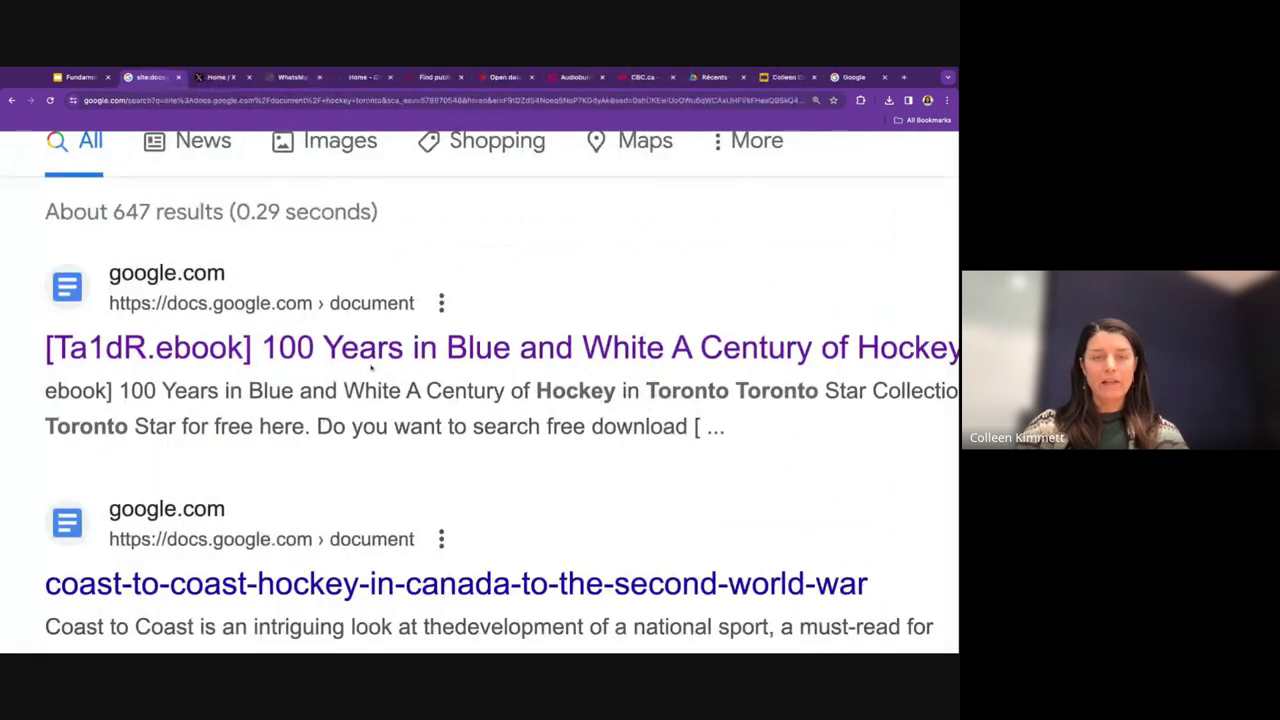
scroll(517, 307, "up", 3)
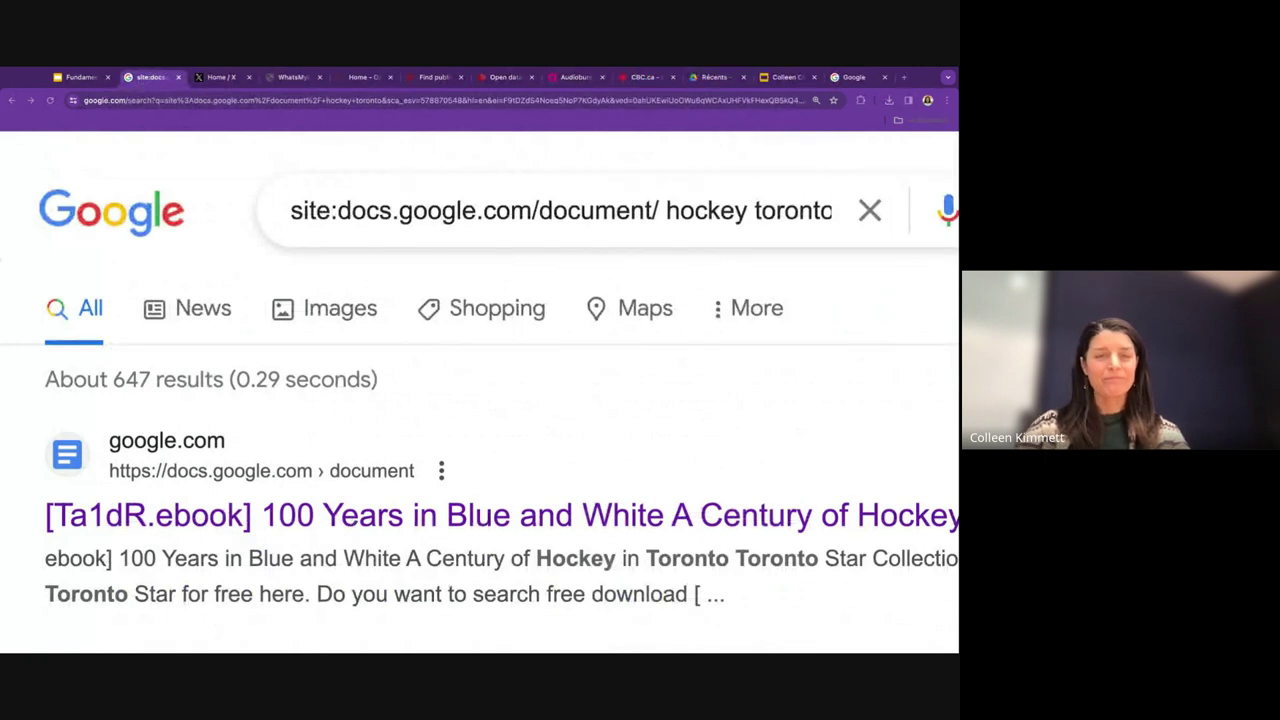
left_click(88, 80)
left_click(104, 408)
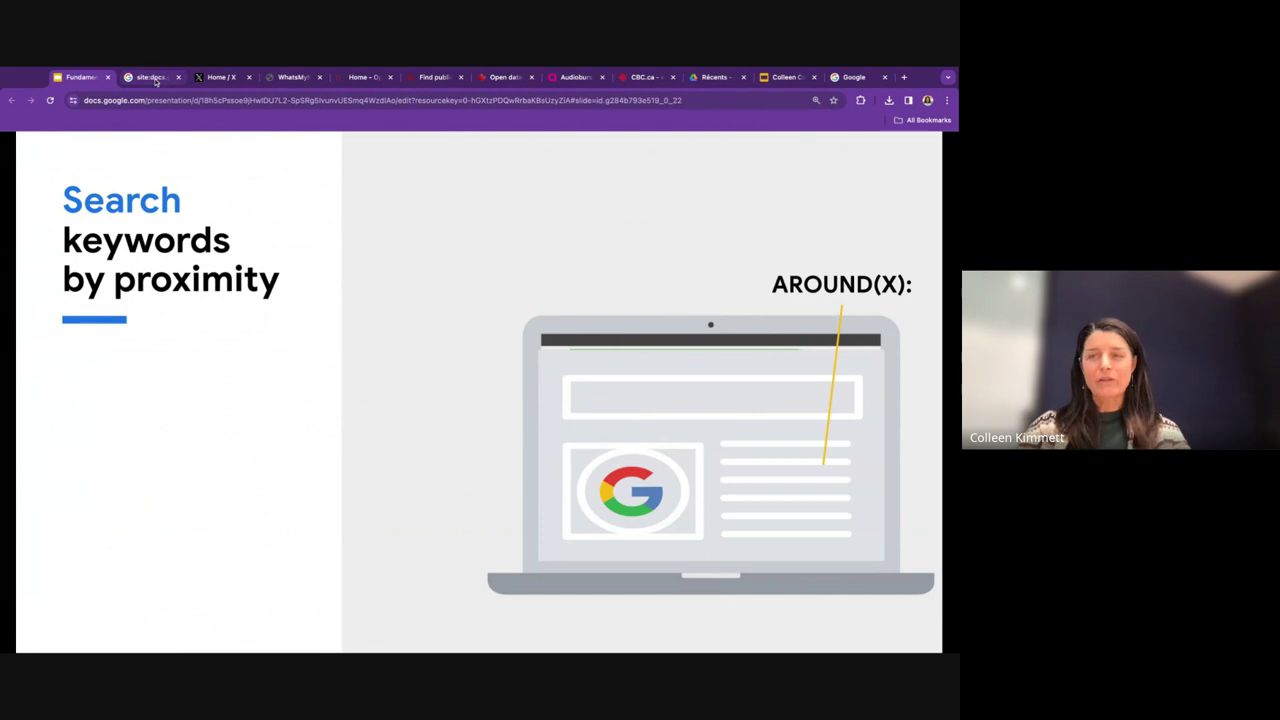
key("ctrl+Tab")
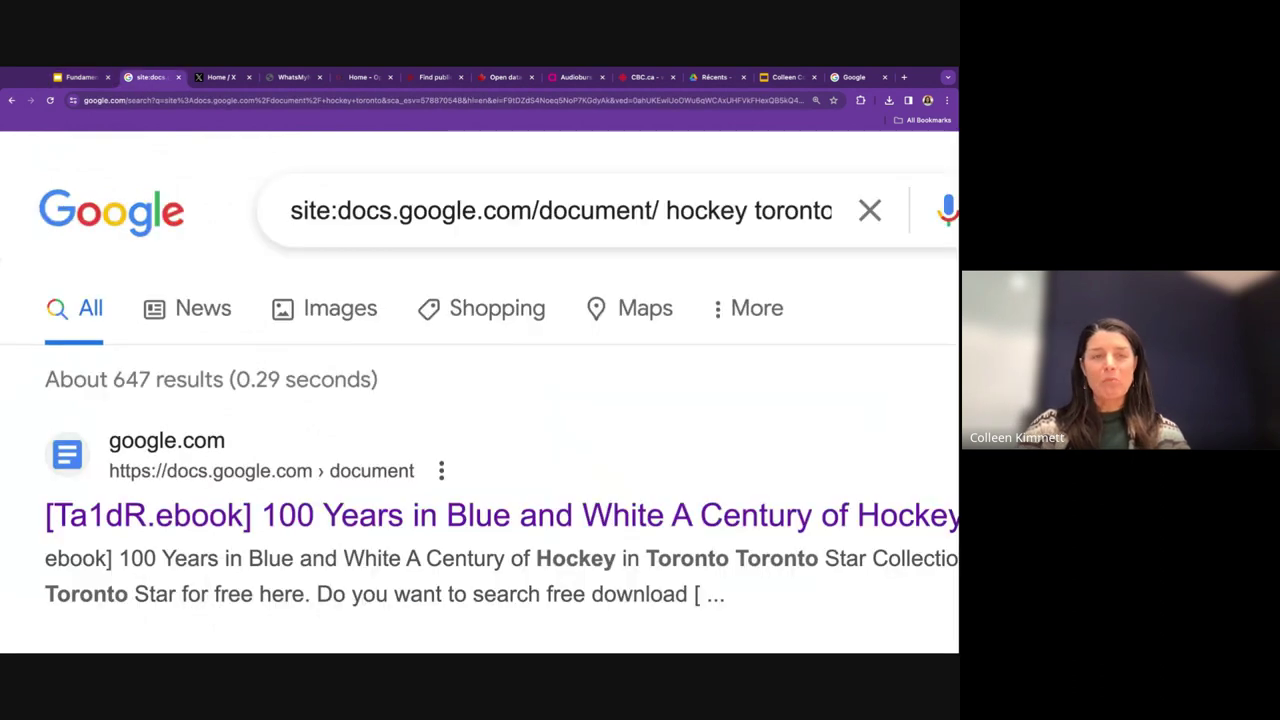
left_click(123, 224)
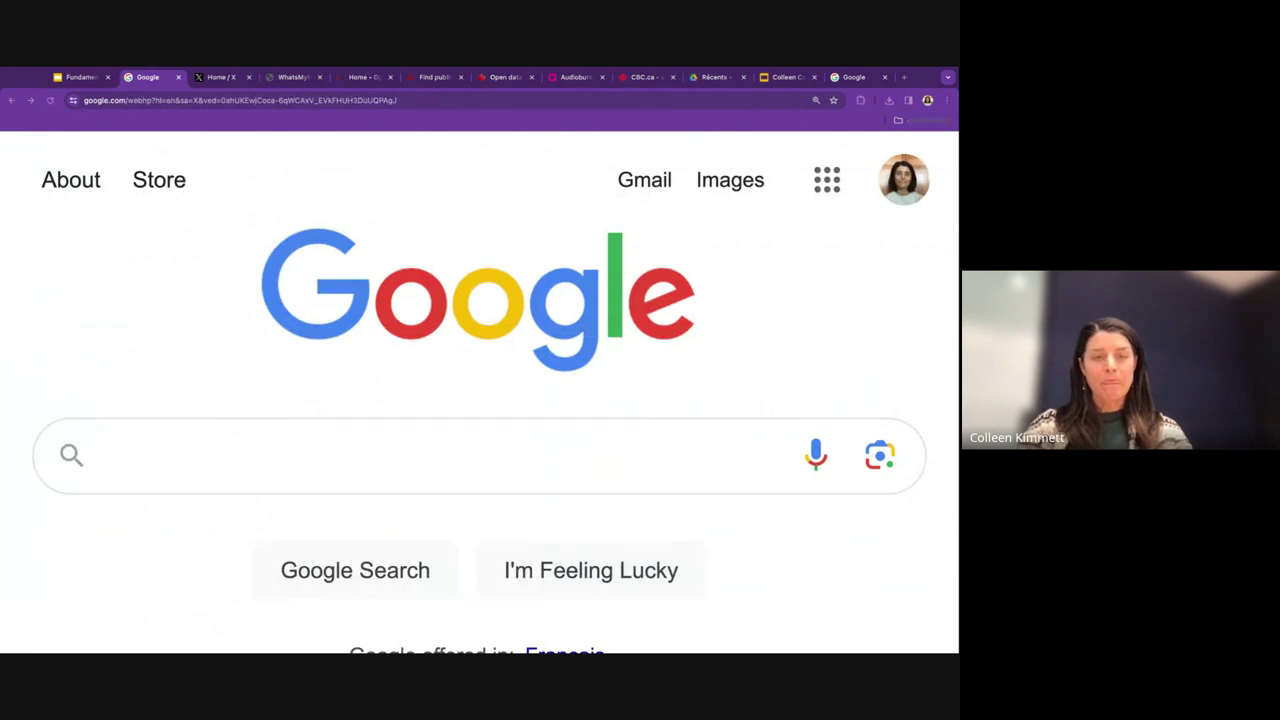
left_click(129, 477)
type("\"John Tory\" AROUND(5) \"Mizrahi\"")
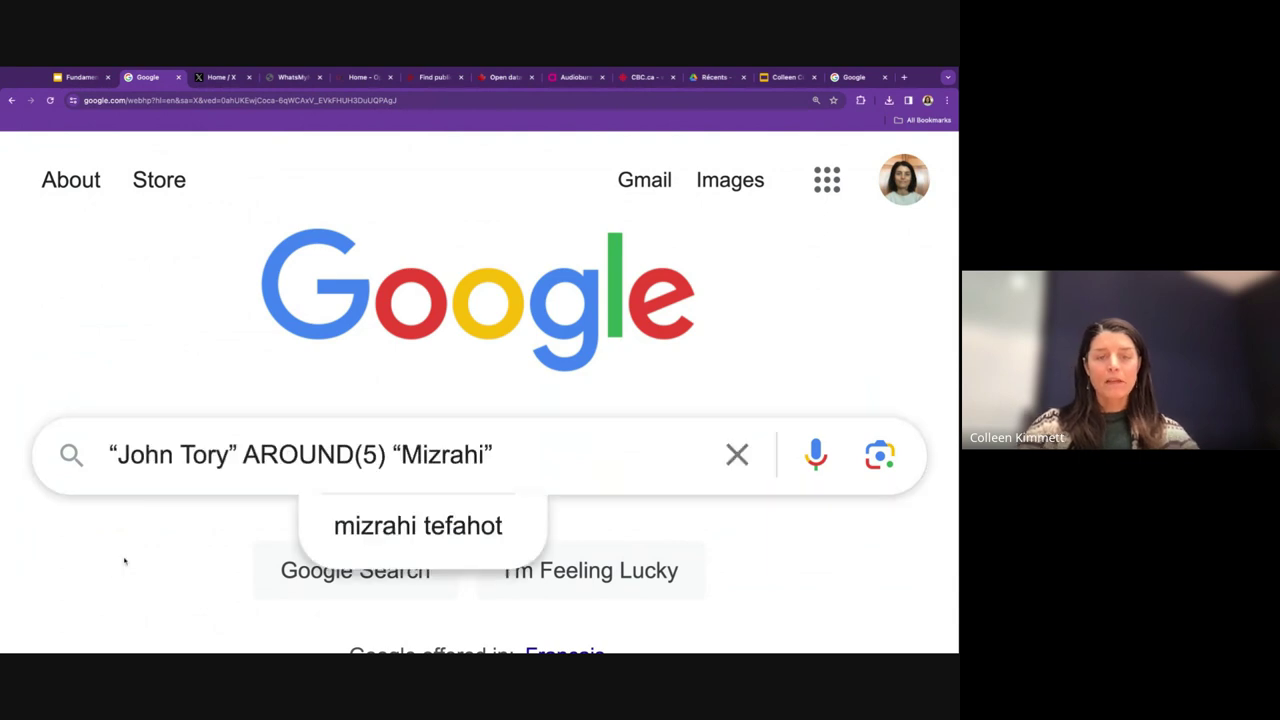
left_click(140, 383)
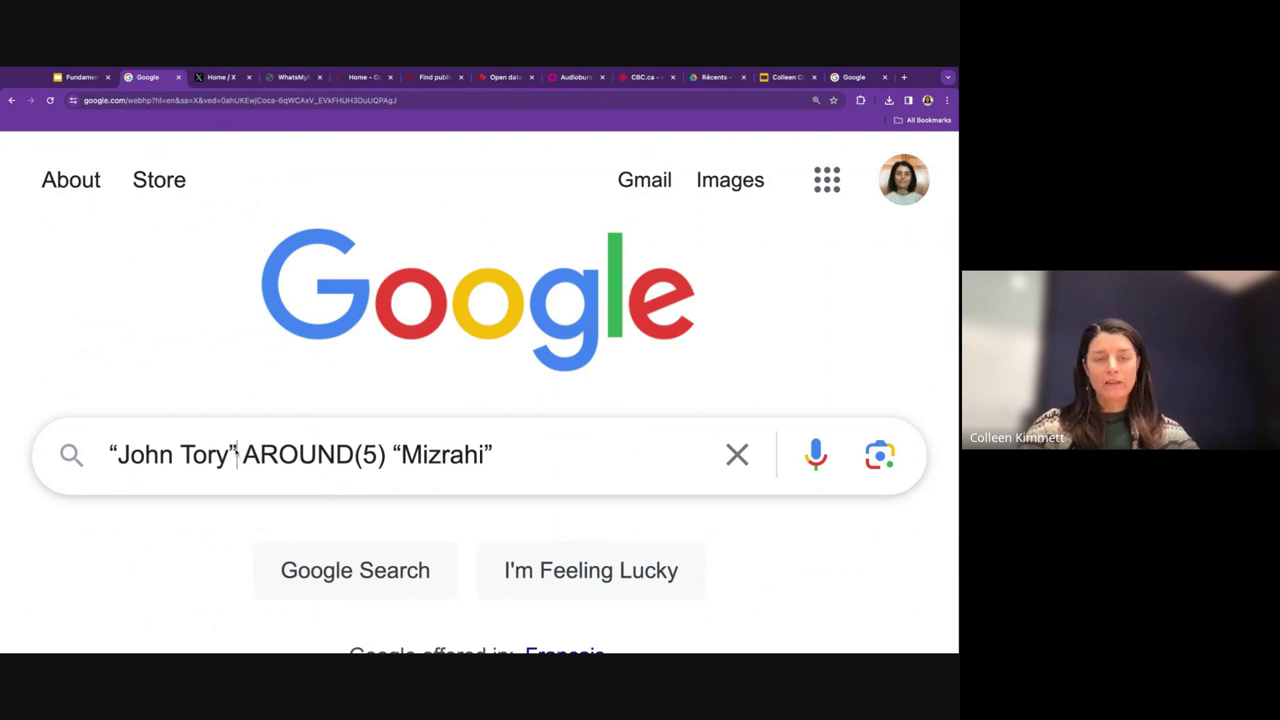
left_click_drag(237, 455, 108, 455)
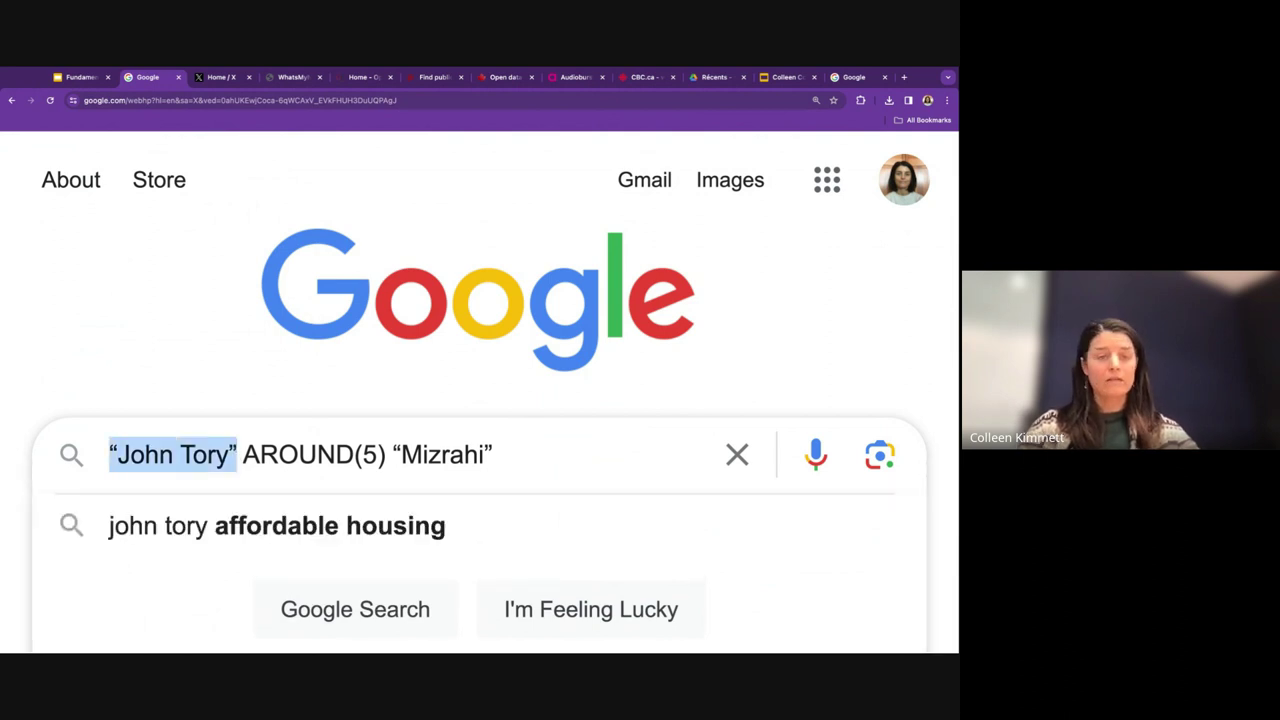
left_click(357, 455)
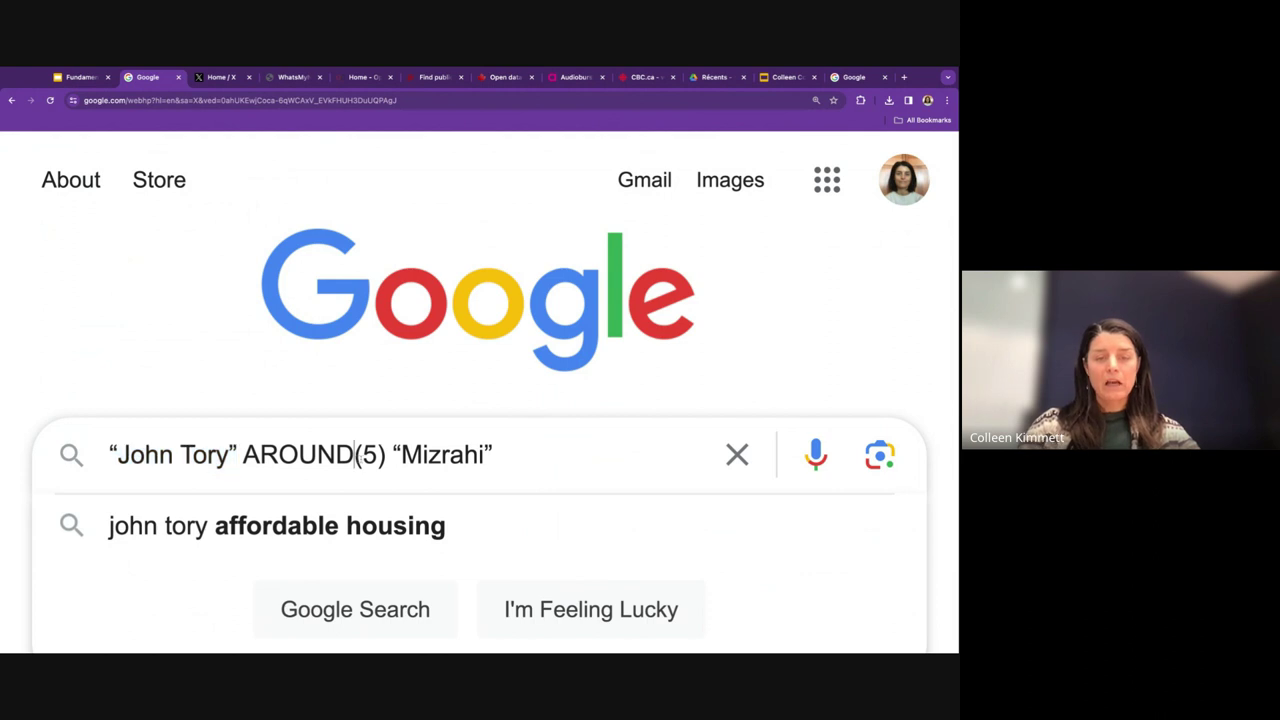
left_click_drag(377, 455, 362, 455)
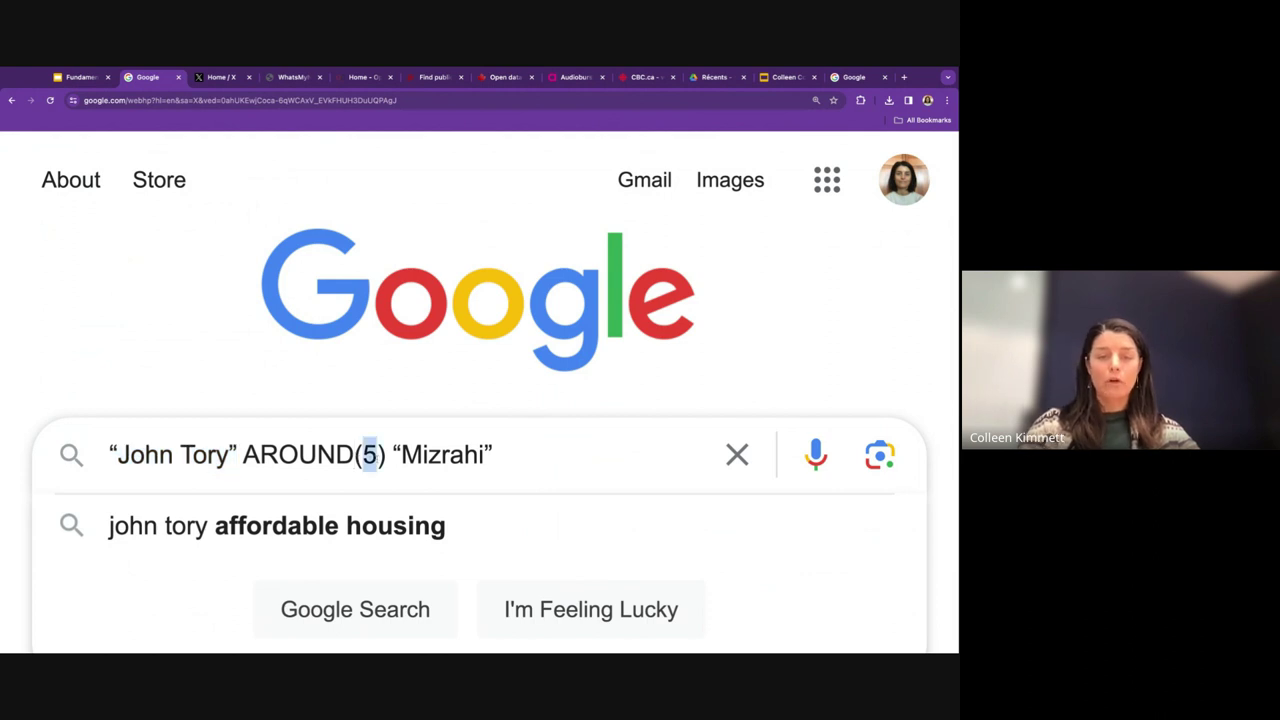
left_click_drag(502, 455, 392, 455)
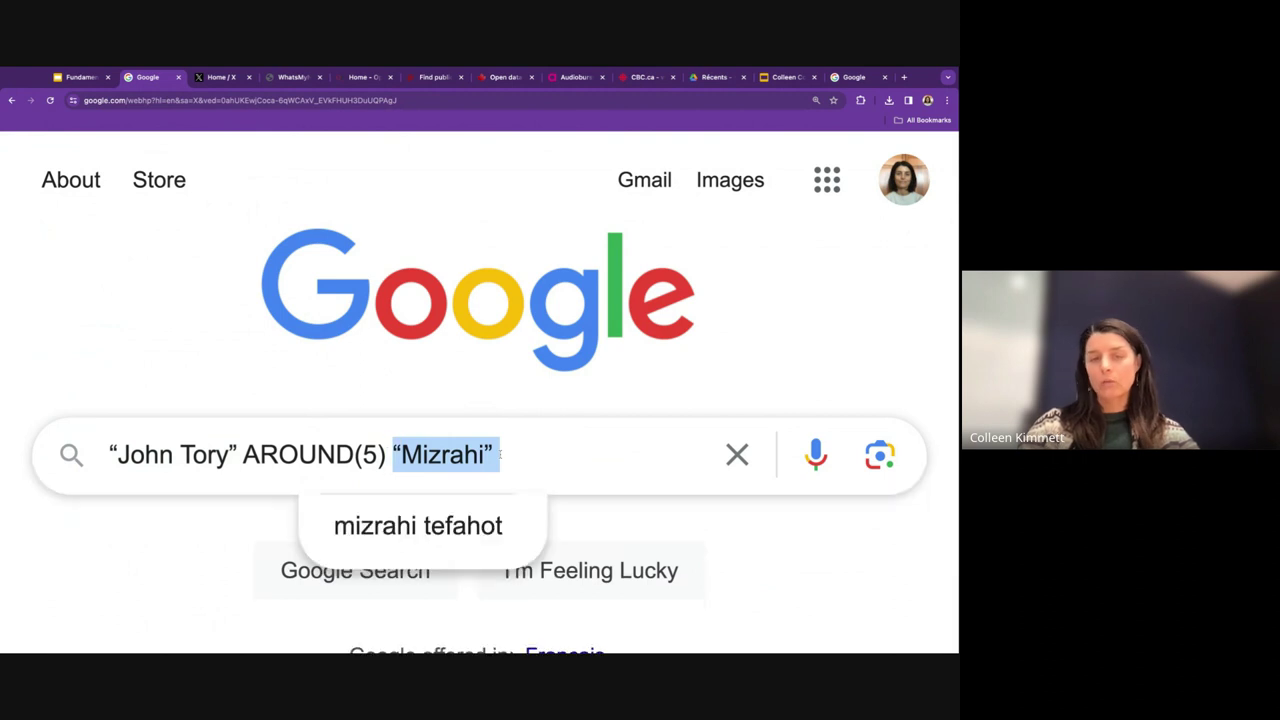
left_click(114, 326)
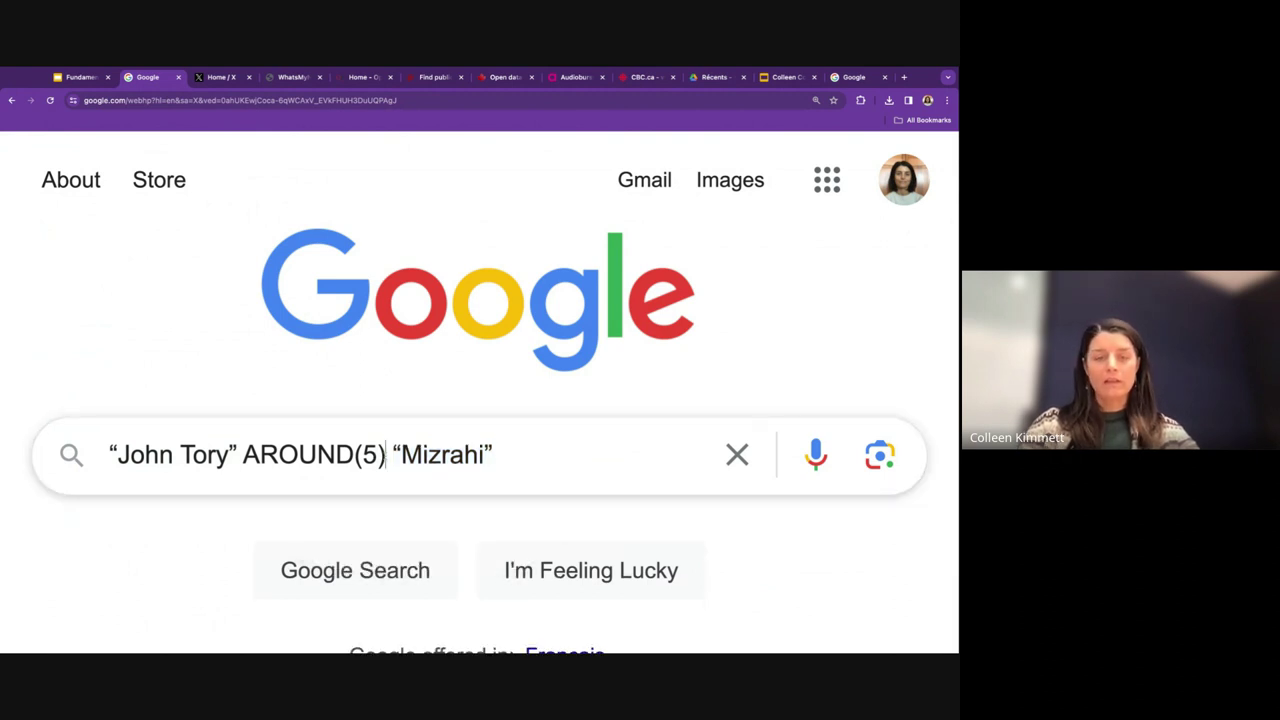
left_click_drag(386, 455, 243, 455)
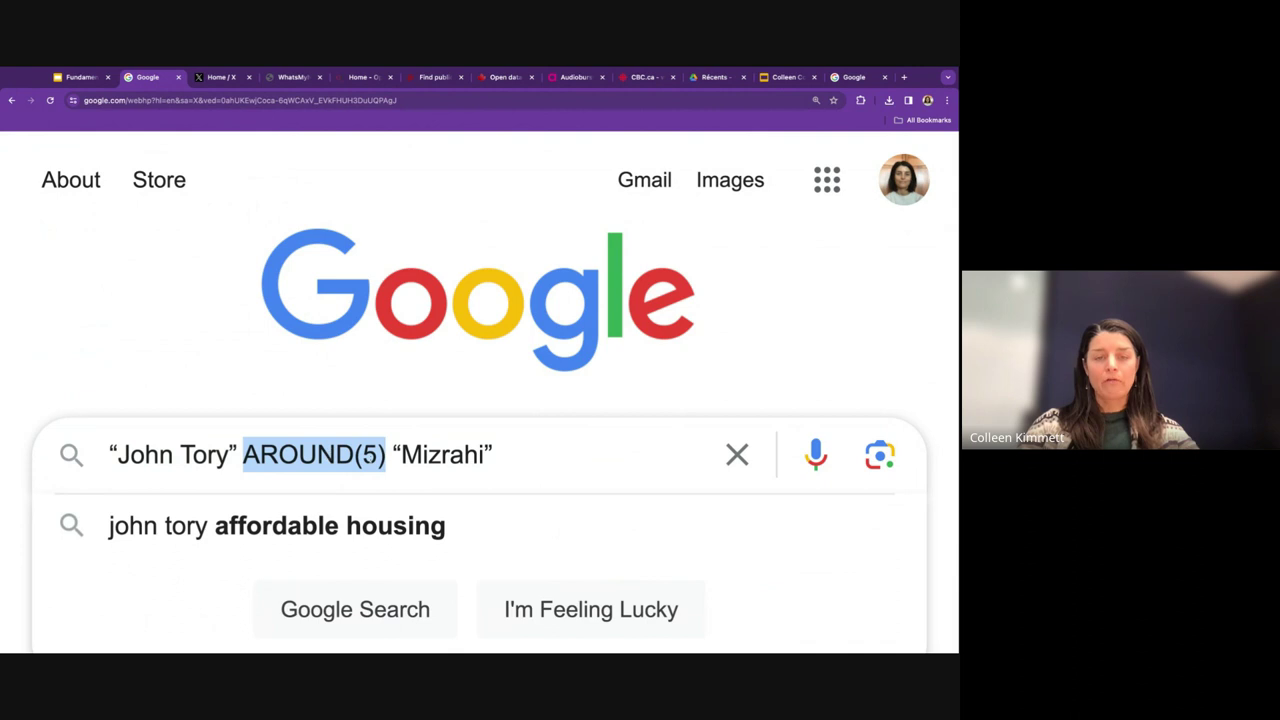
left_click(378, 455)
left_click_drag(378, 455, 362, 455)
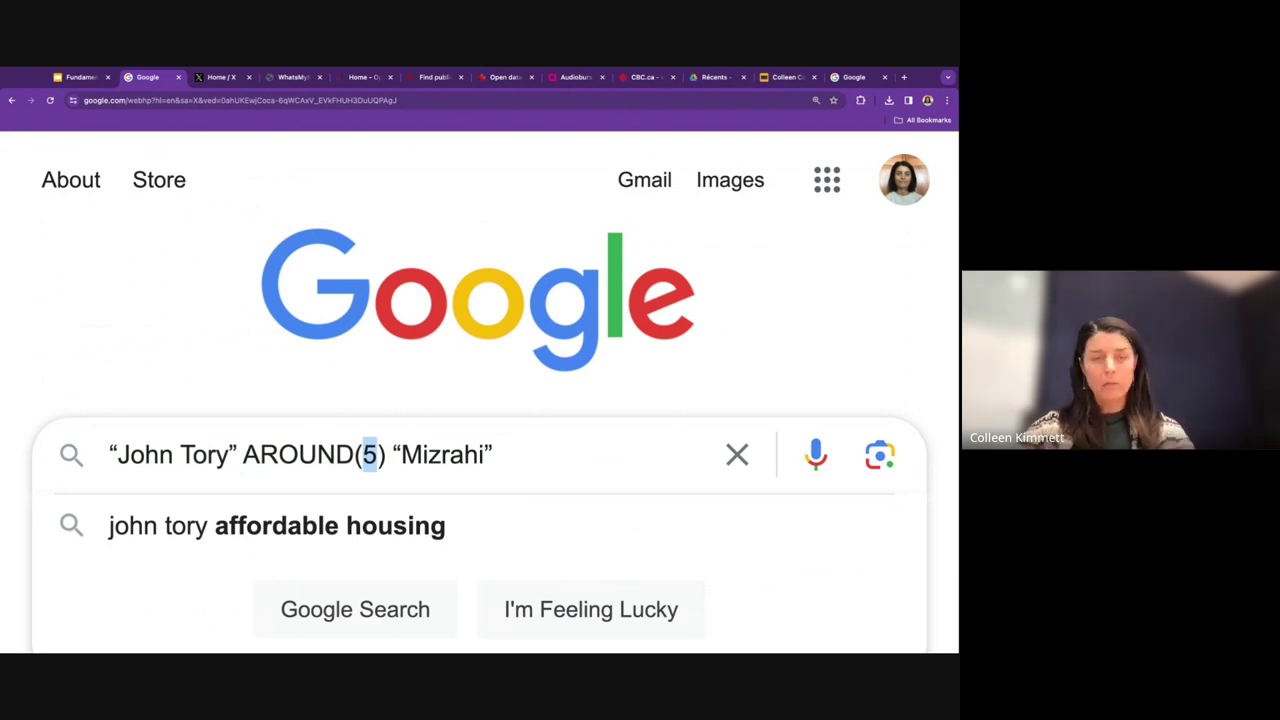
Run the "John Tory" AROUND(5) "Mizrahi" search and scroll through its roughly 9 results
left_click(464, 455)
key("Return")
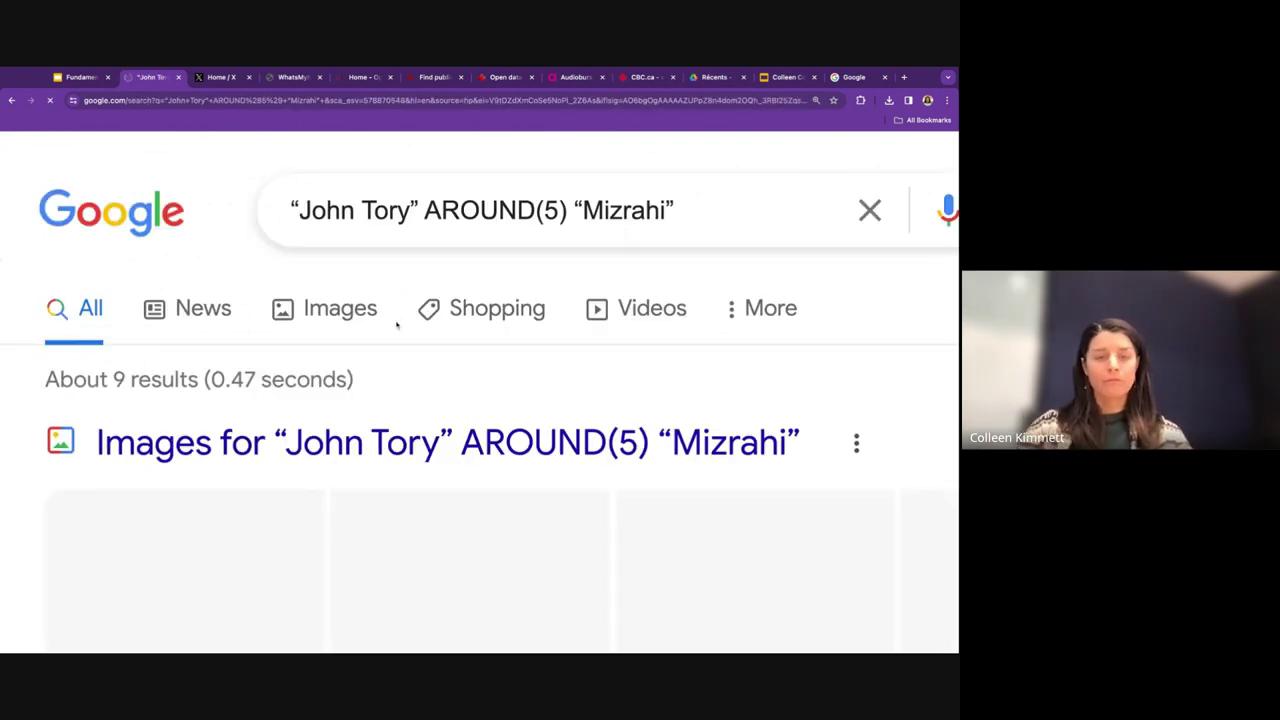
scroll(46, 462, "down", 5)
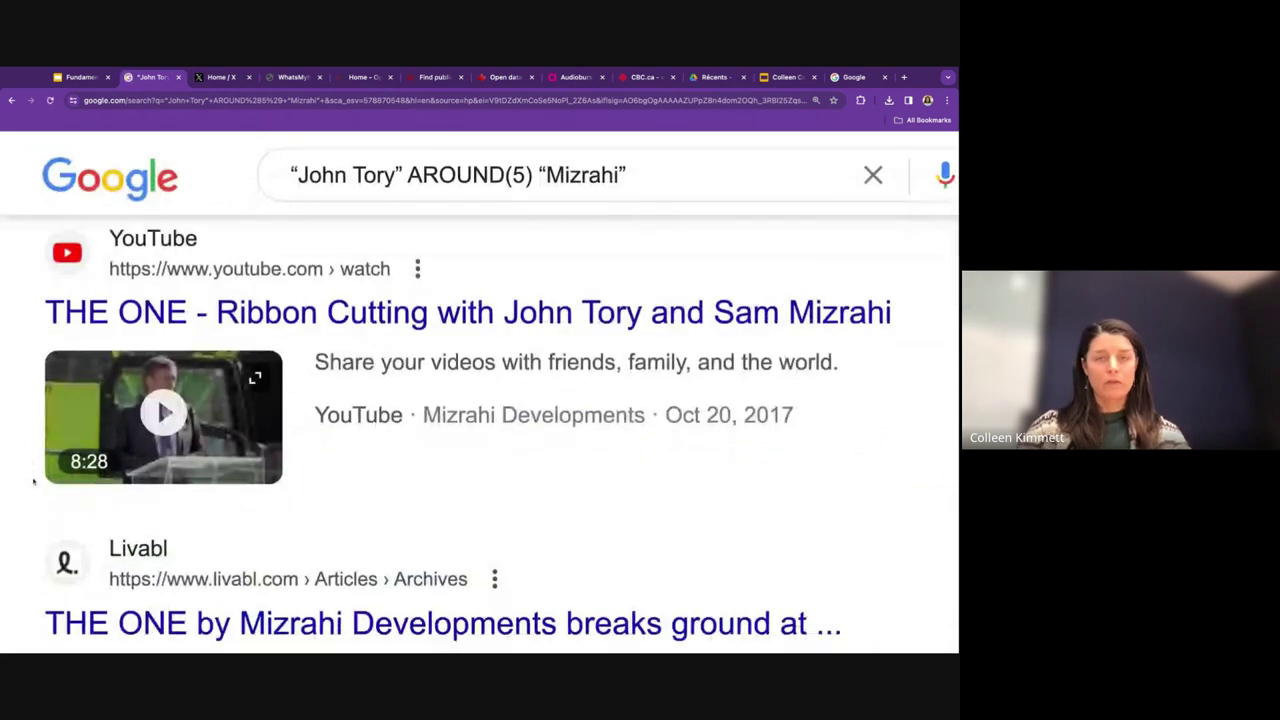
scroll(33, 483, "down", 1)
scroll(35, 483, "down", 5)
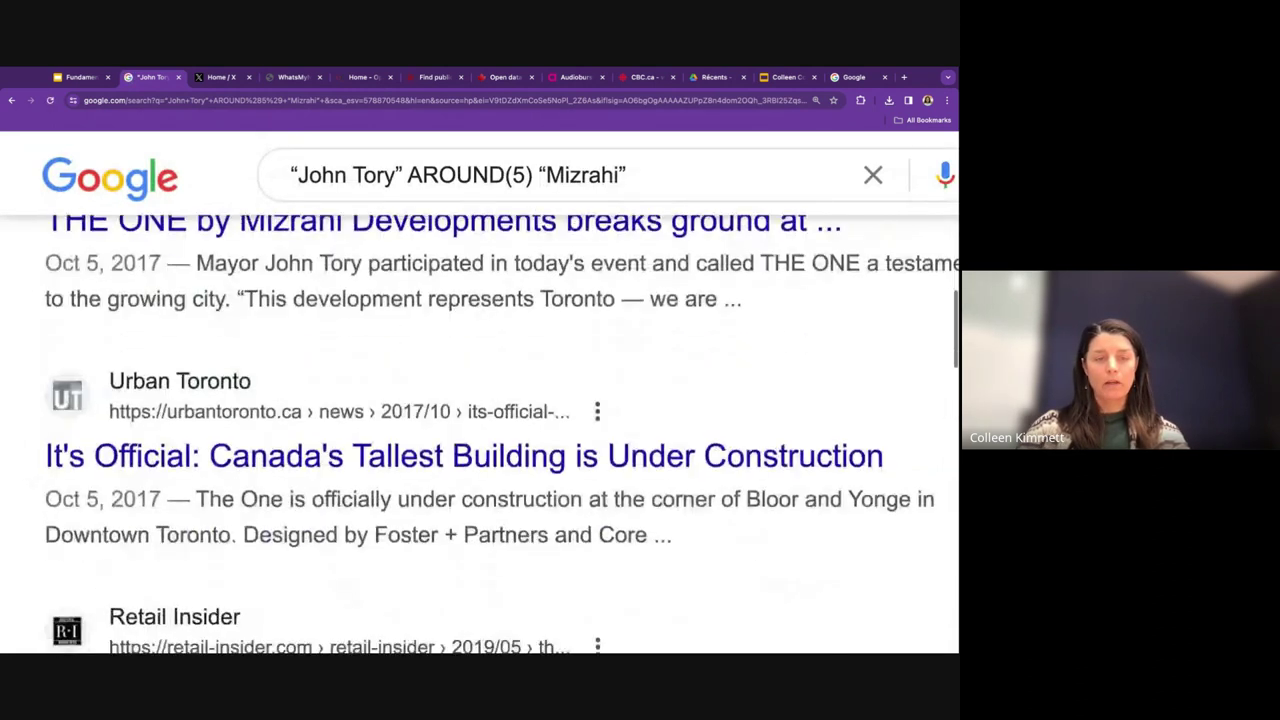
scroll(491, 435, "down", 1)
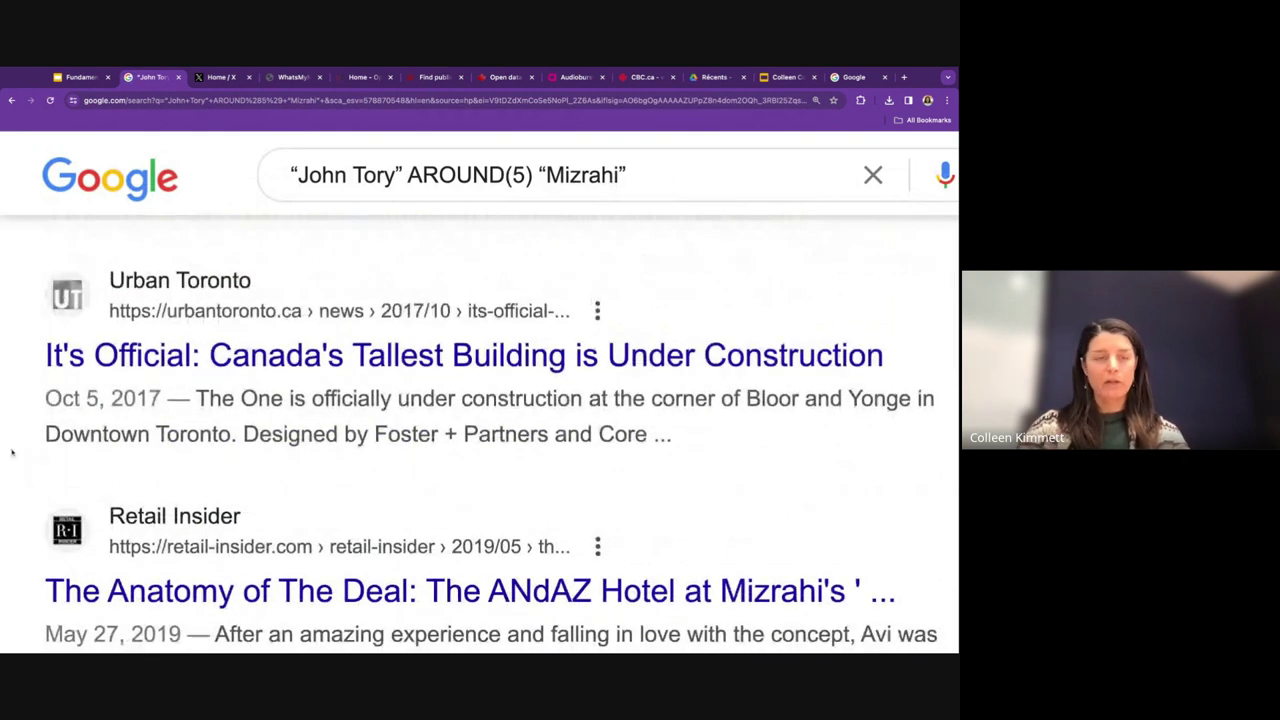
scroll(28, 460, "down", 2)
scroll(27, 455, "up", 15)
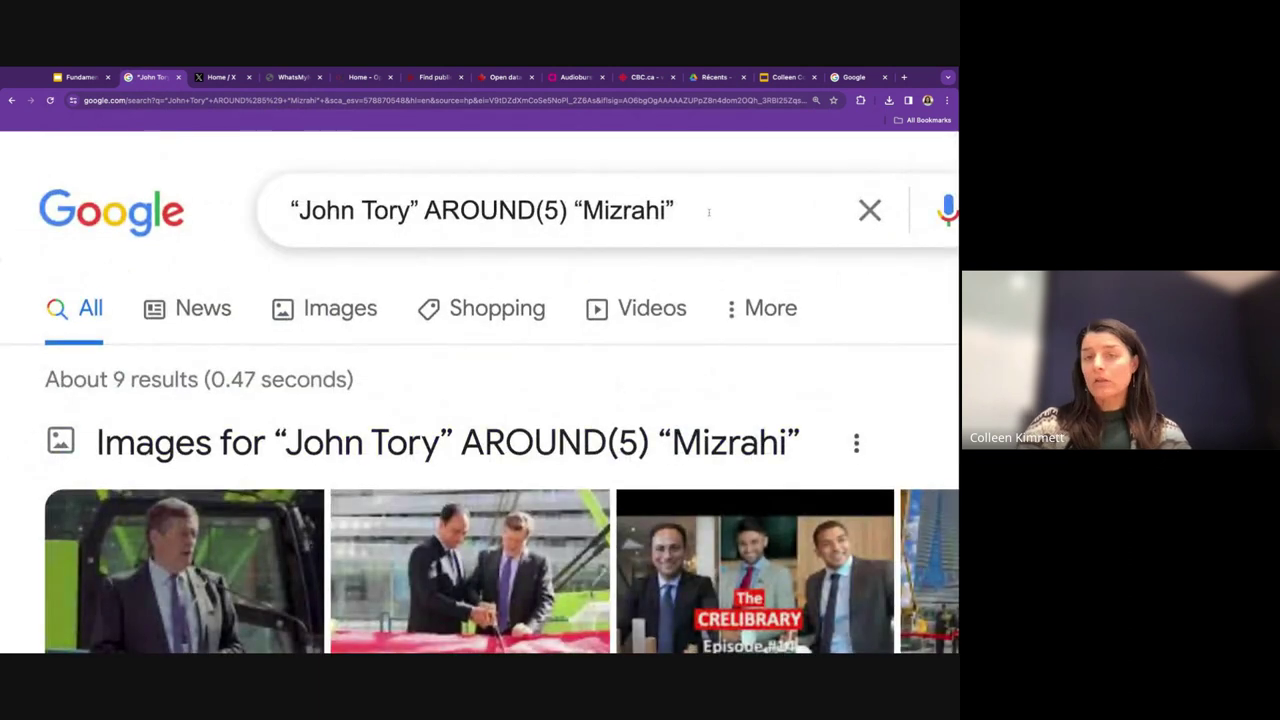
Prefix the proximity query with site:youtube.com and review the roughly 5 remaining results
left_click(291, 210)
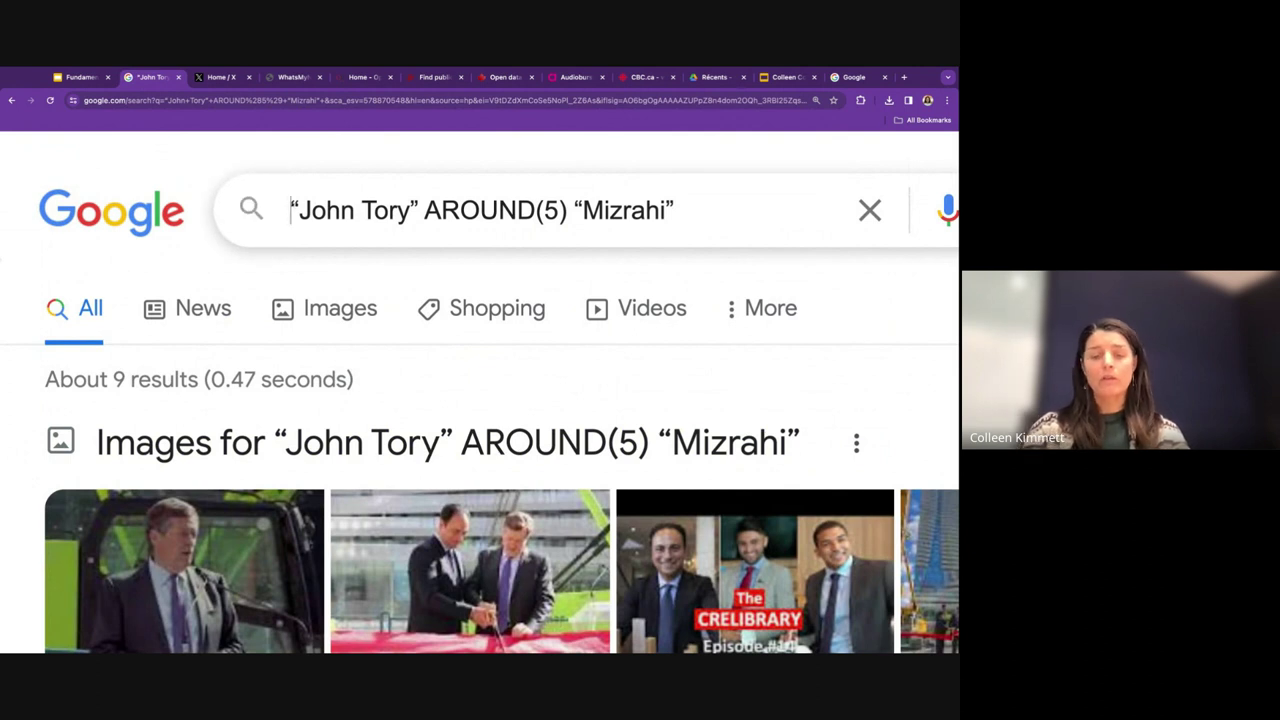
type("sie")
key("BackSpace")
type("te:")
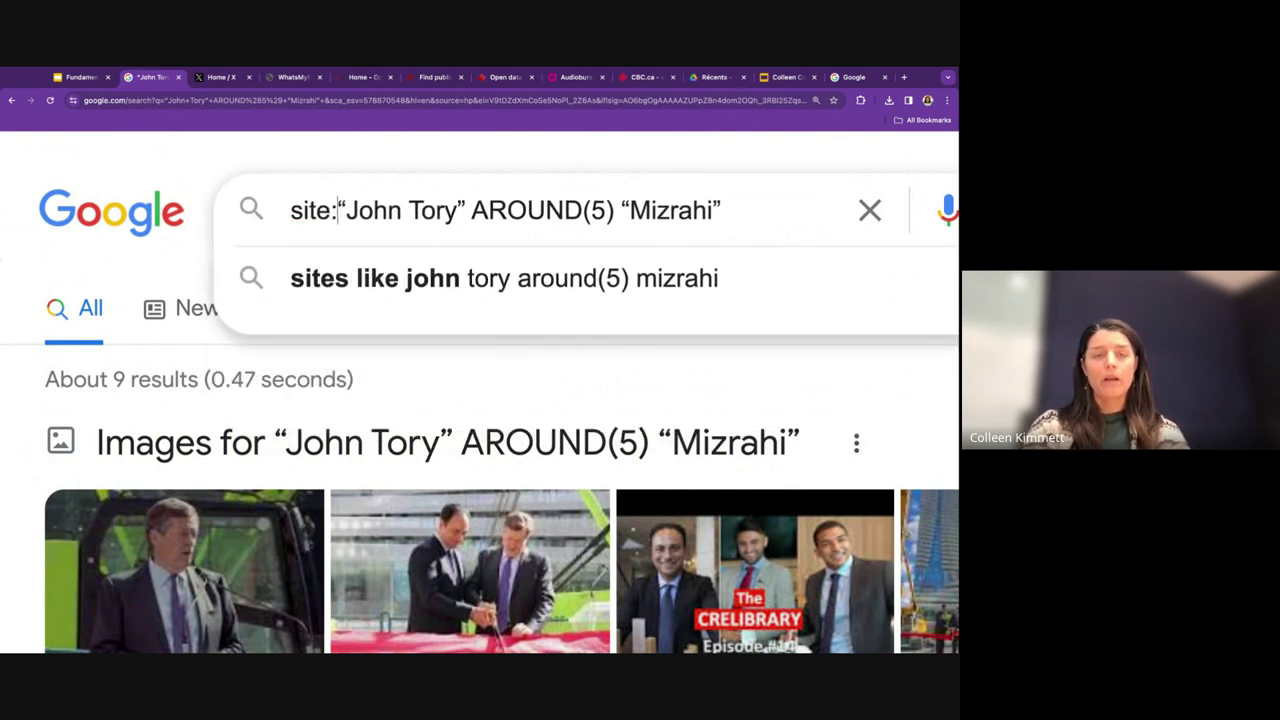
type("youtube.com")
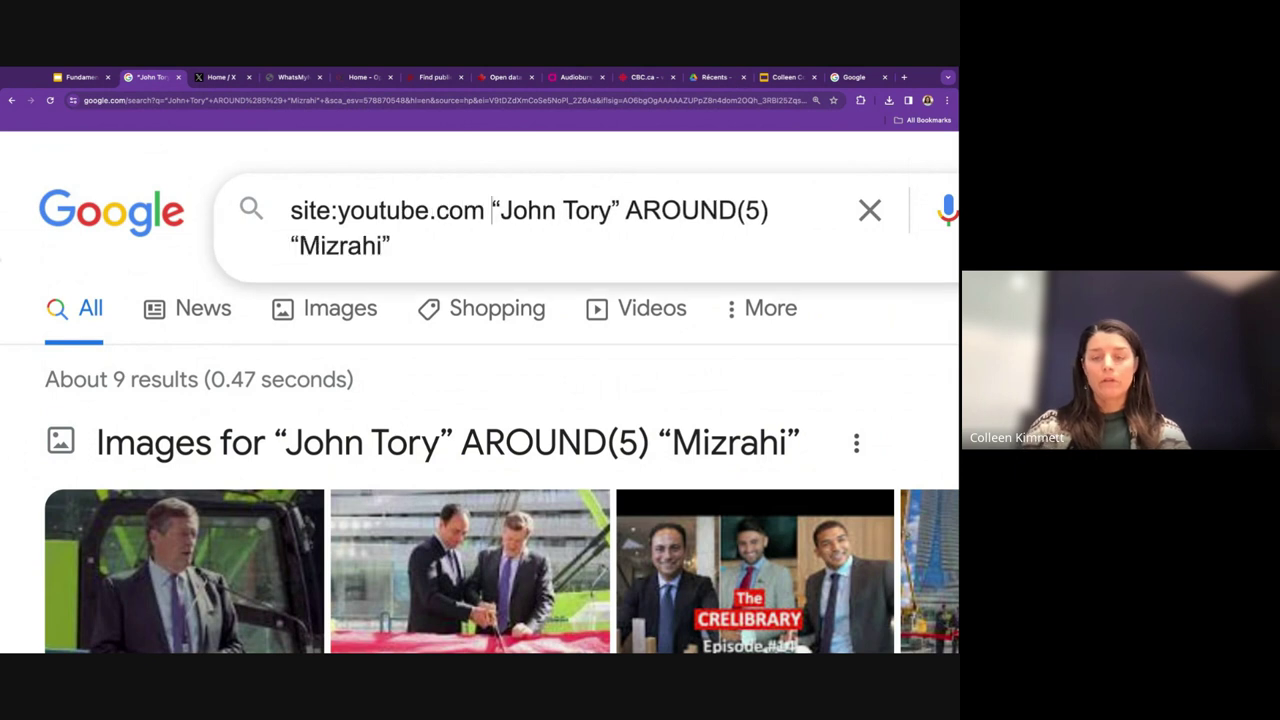
key("Return")
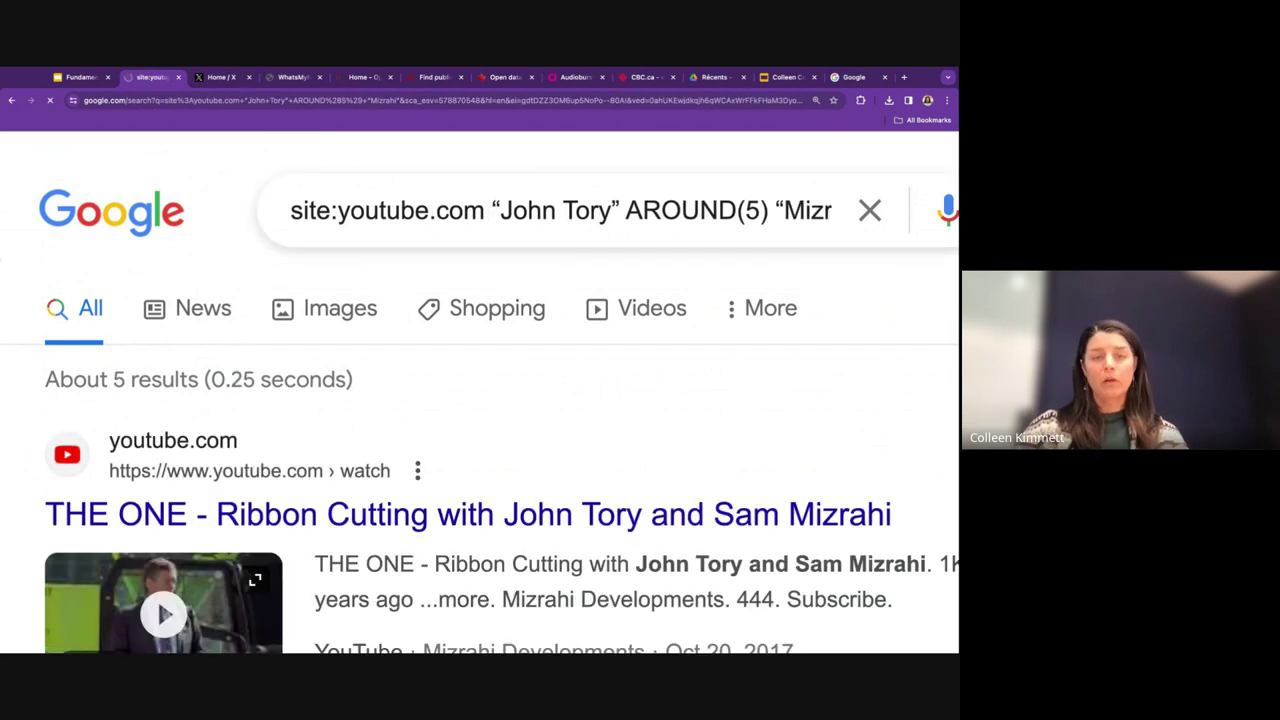
scroll(19, 428, "down", 1)
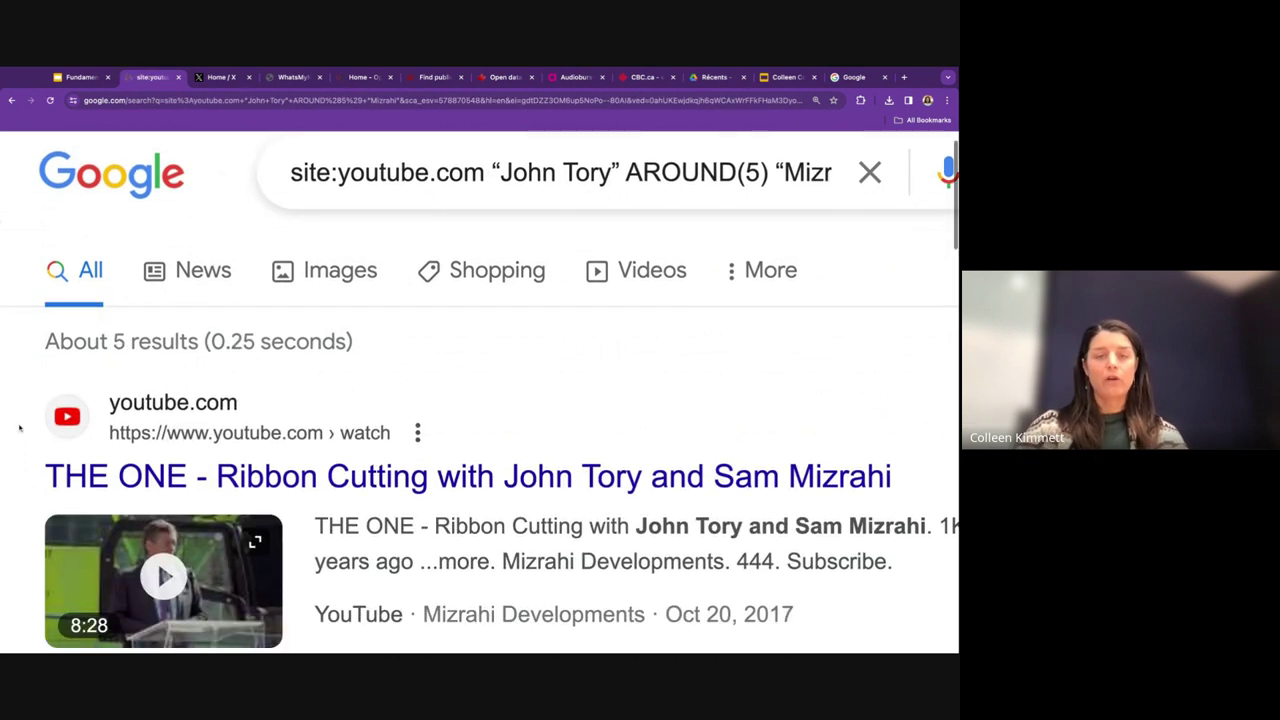
scroll(19, 428, "down", 5)
scroll(19, 428, "down", 3)
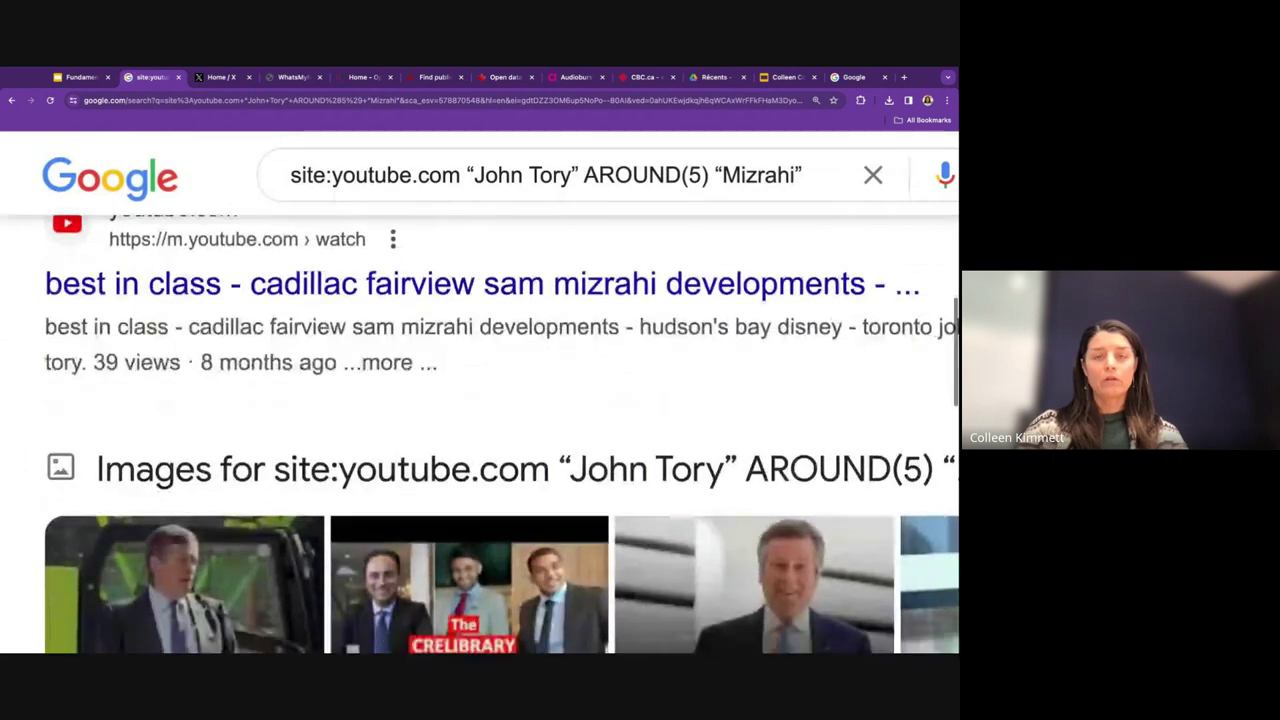
scroll(500, 435, "up", 10)
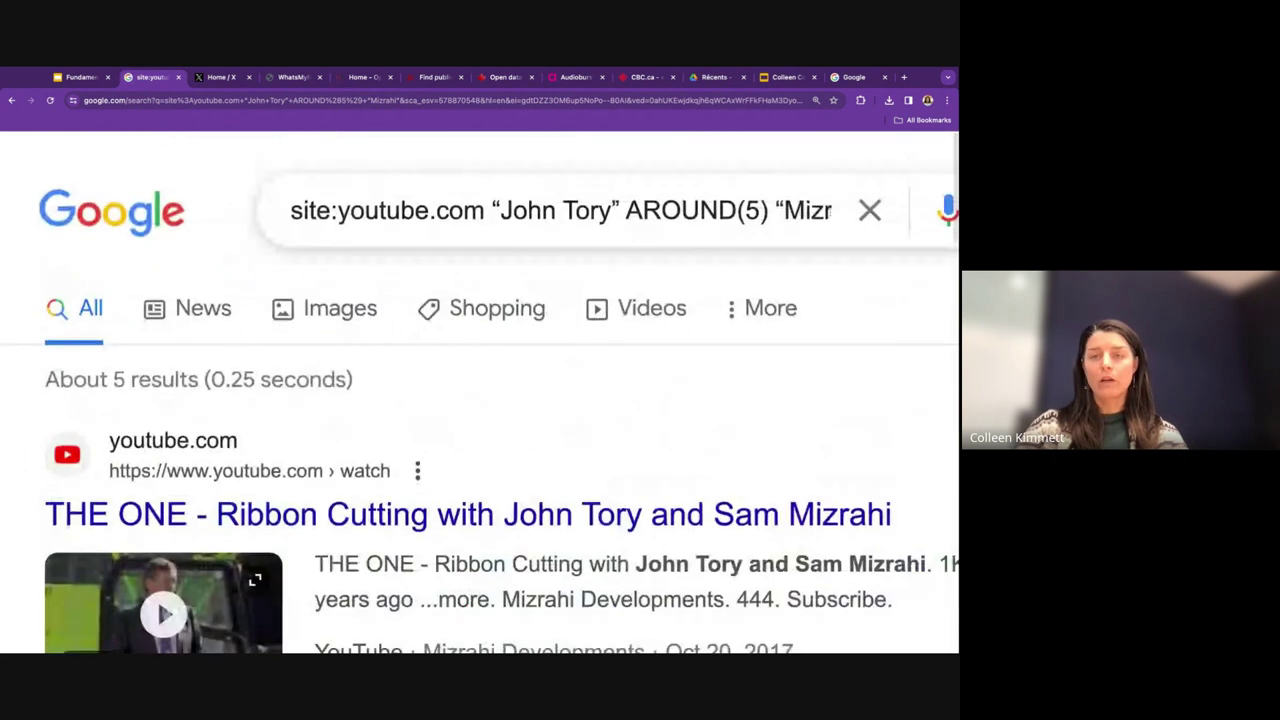
Highlight the proximity part of the query, then move to the 'Advanced Search Operators, in combination' slide
left_click(530, 215)
left_click_drag(390, 246, 492, 212)
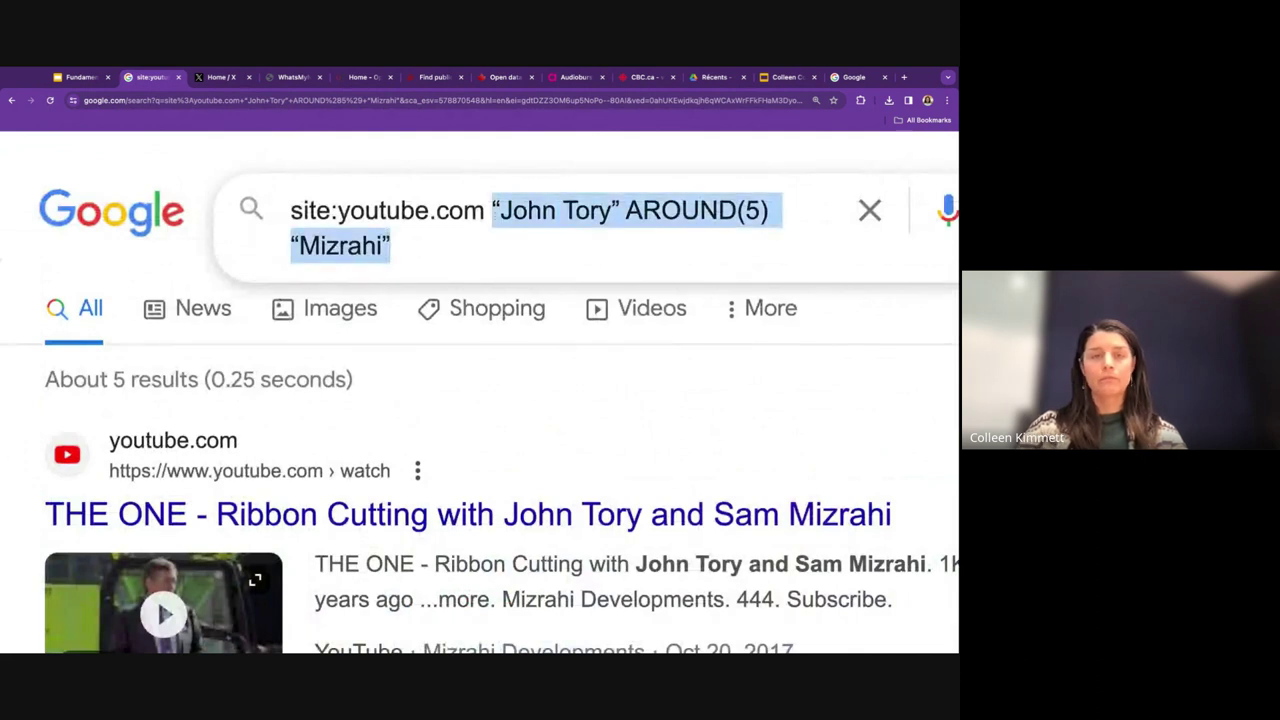
left_click(178, 156)
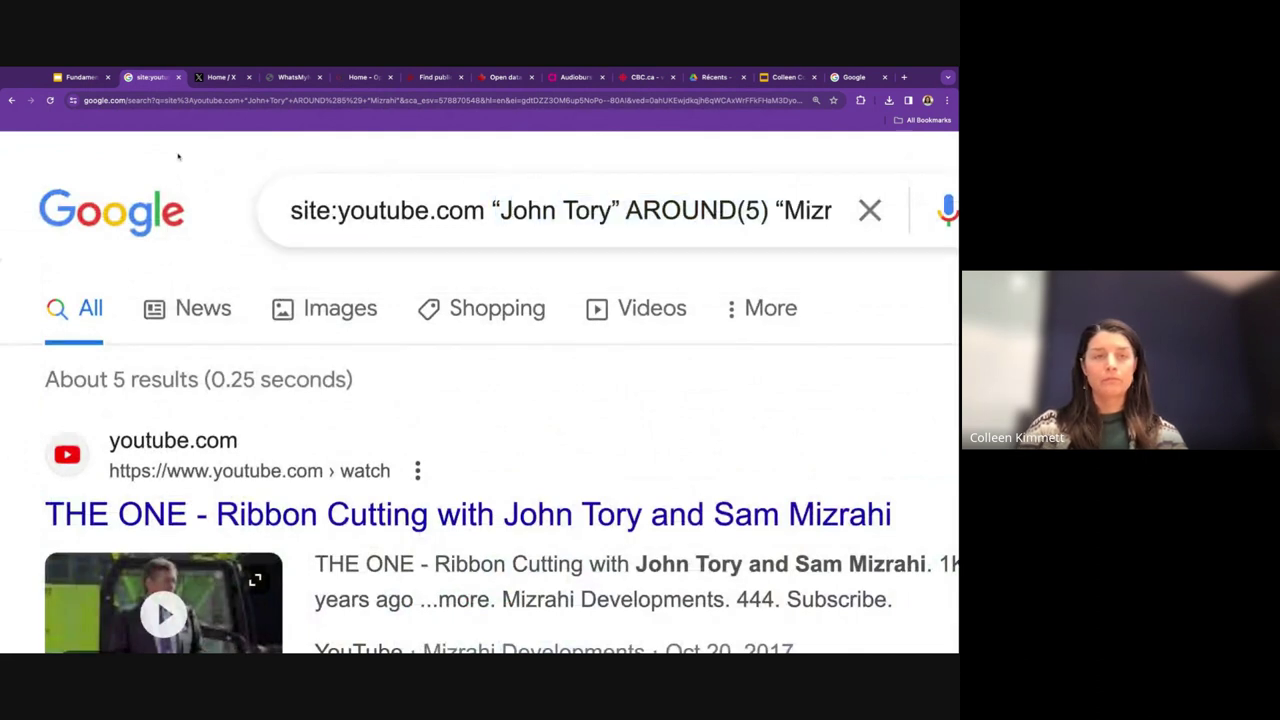
key("ctrl+1")
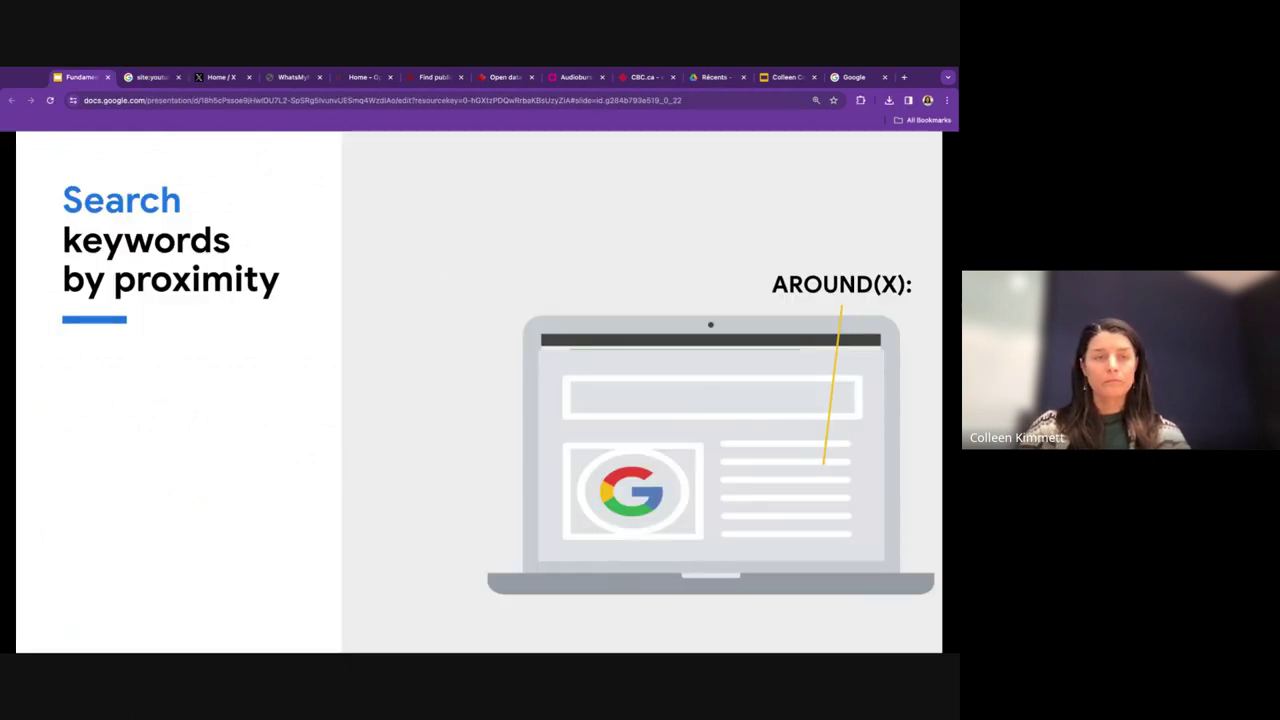
key("Right")
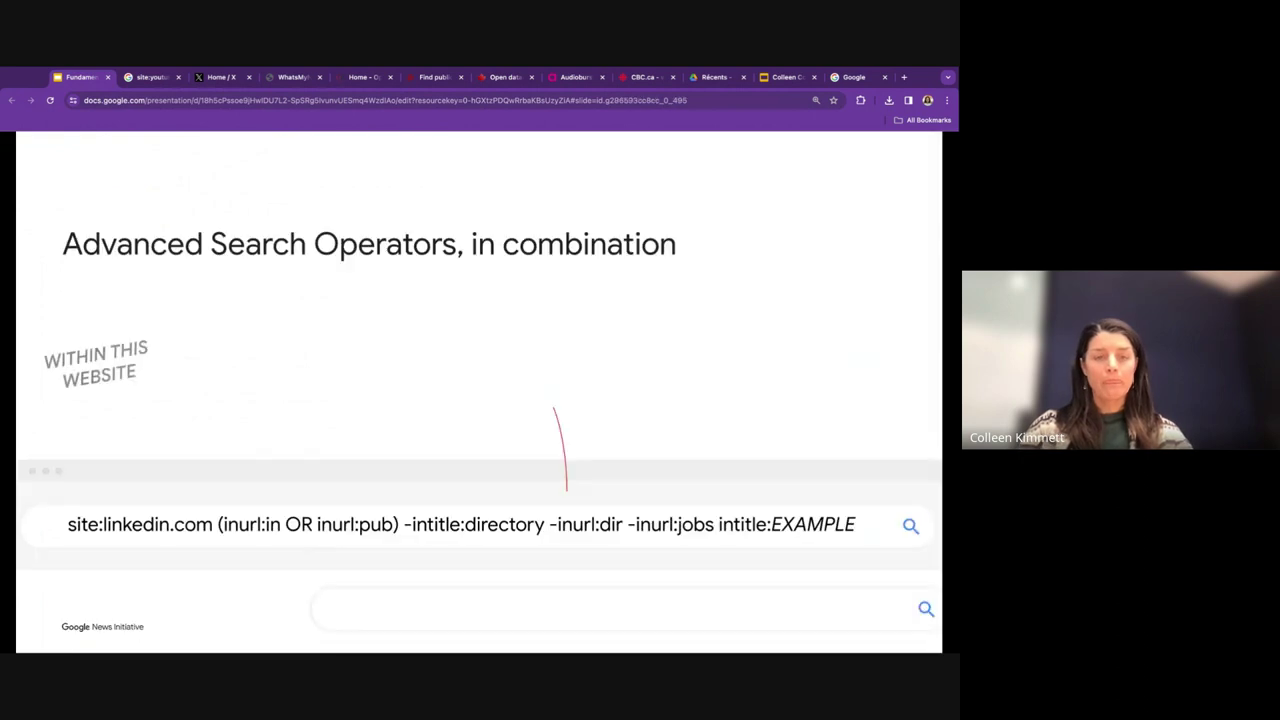
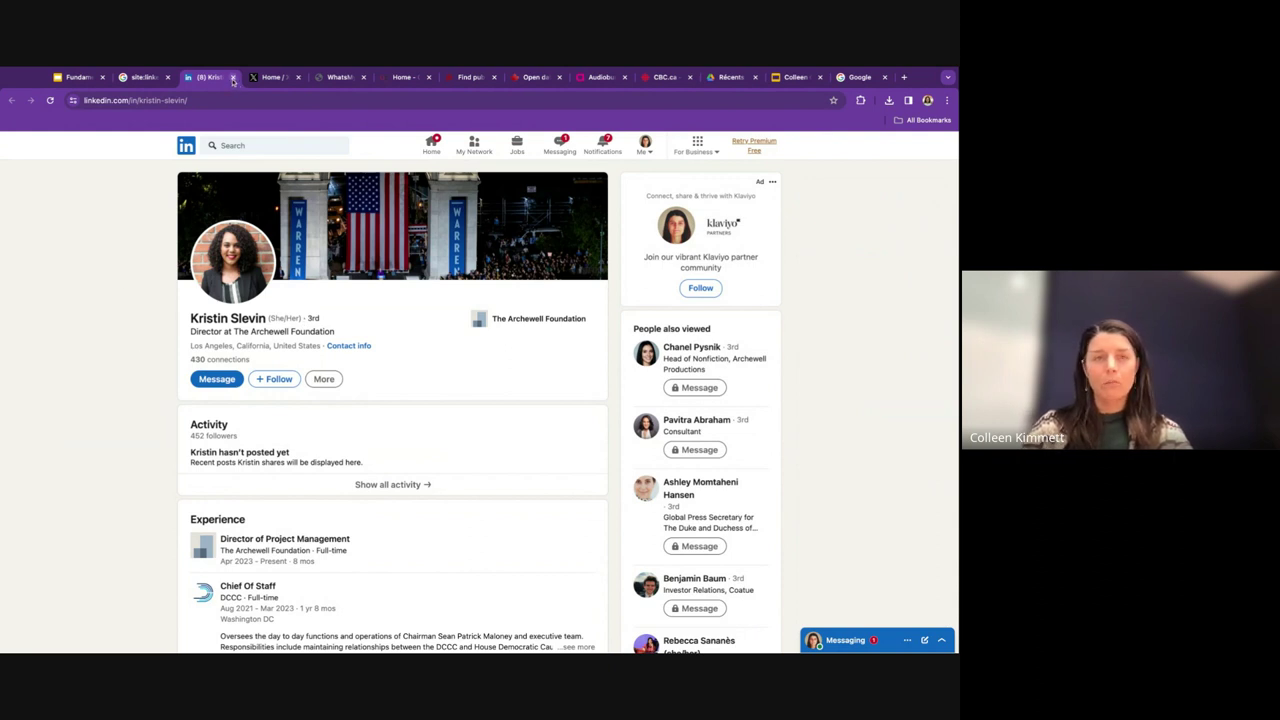
Check the search-operators slide, then close the LinkedIn profile tab to reveal the X home feed
left_click(149, 101)
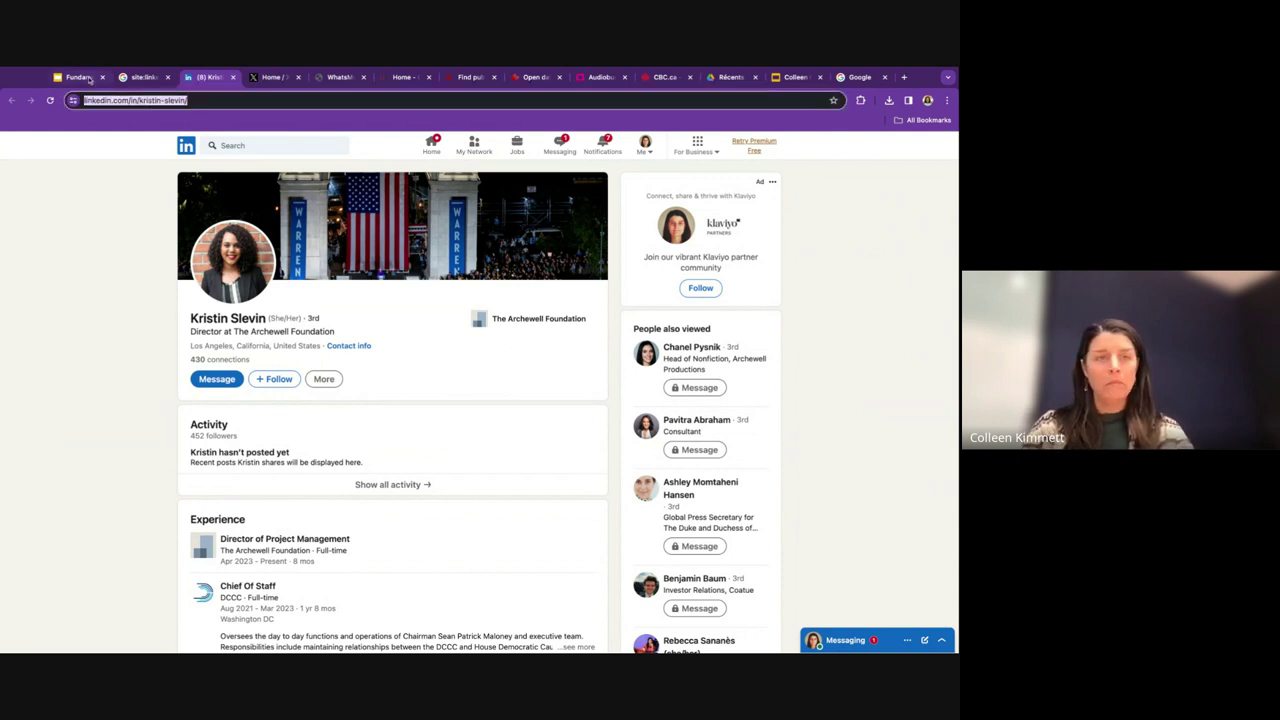
left_click(76, 72)
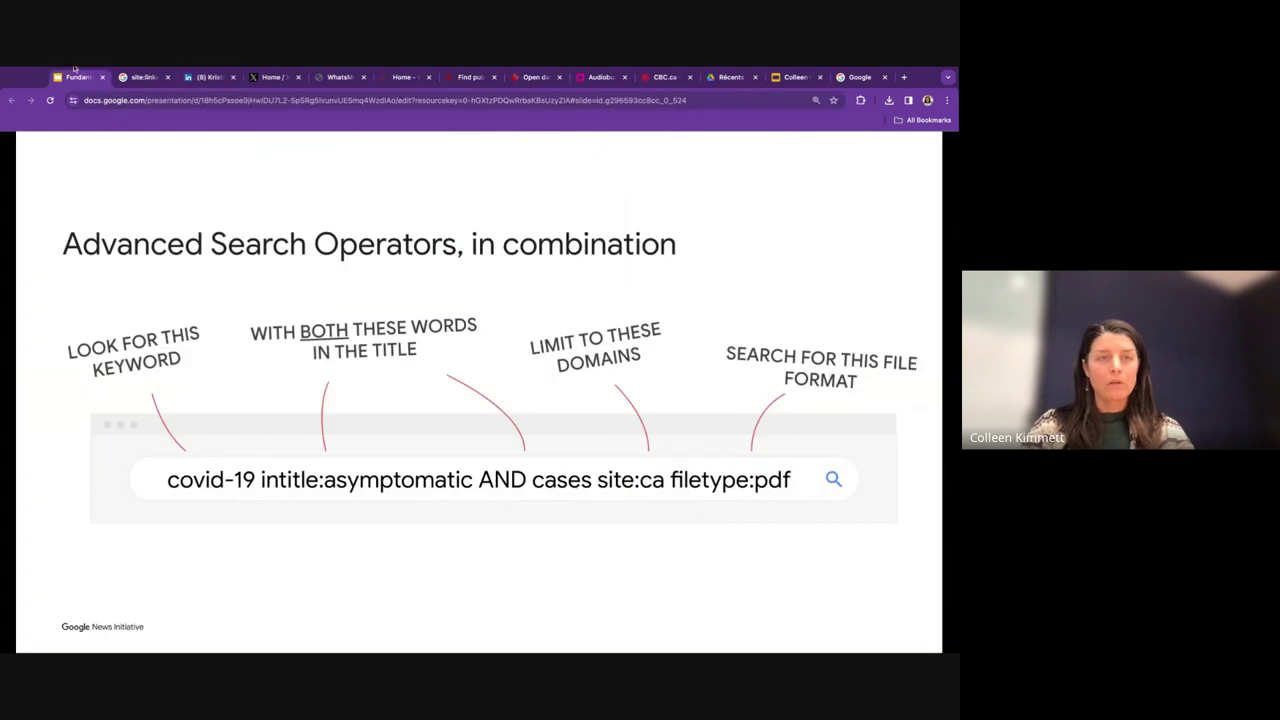
key("ctrl+3")
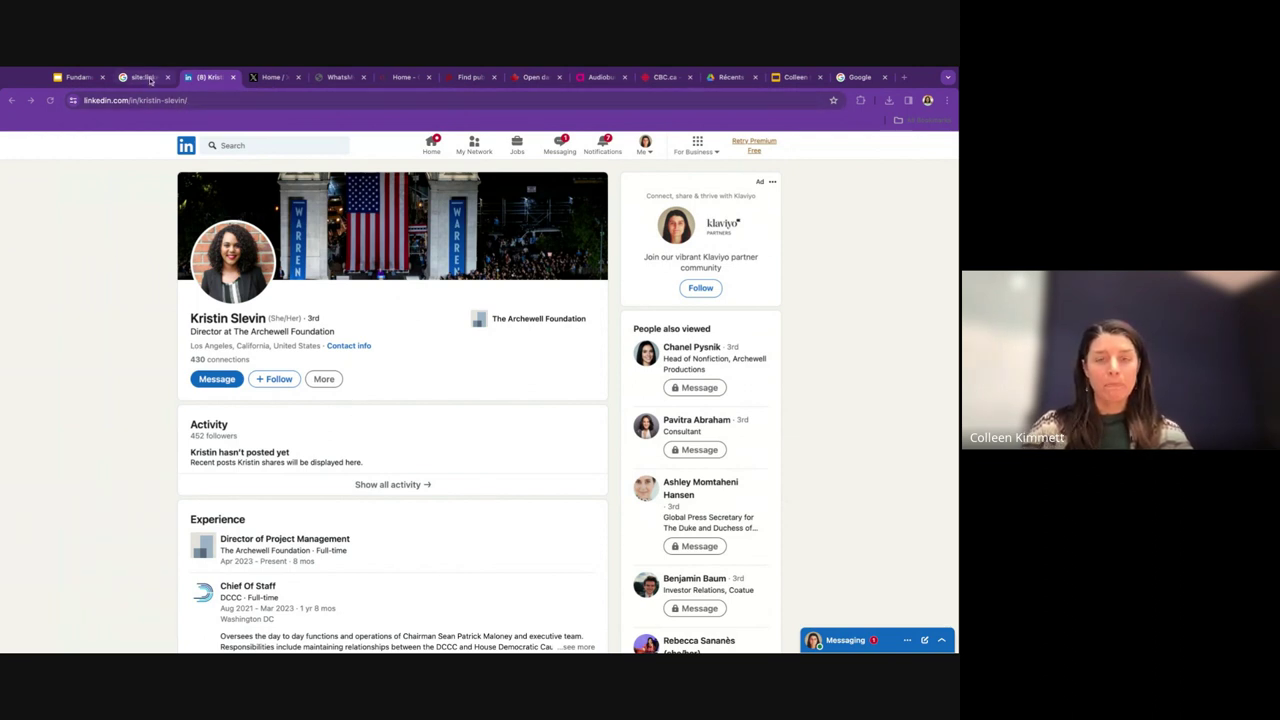
left_click(232, 77)
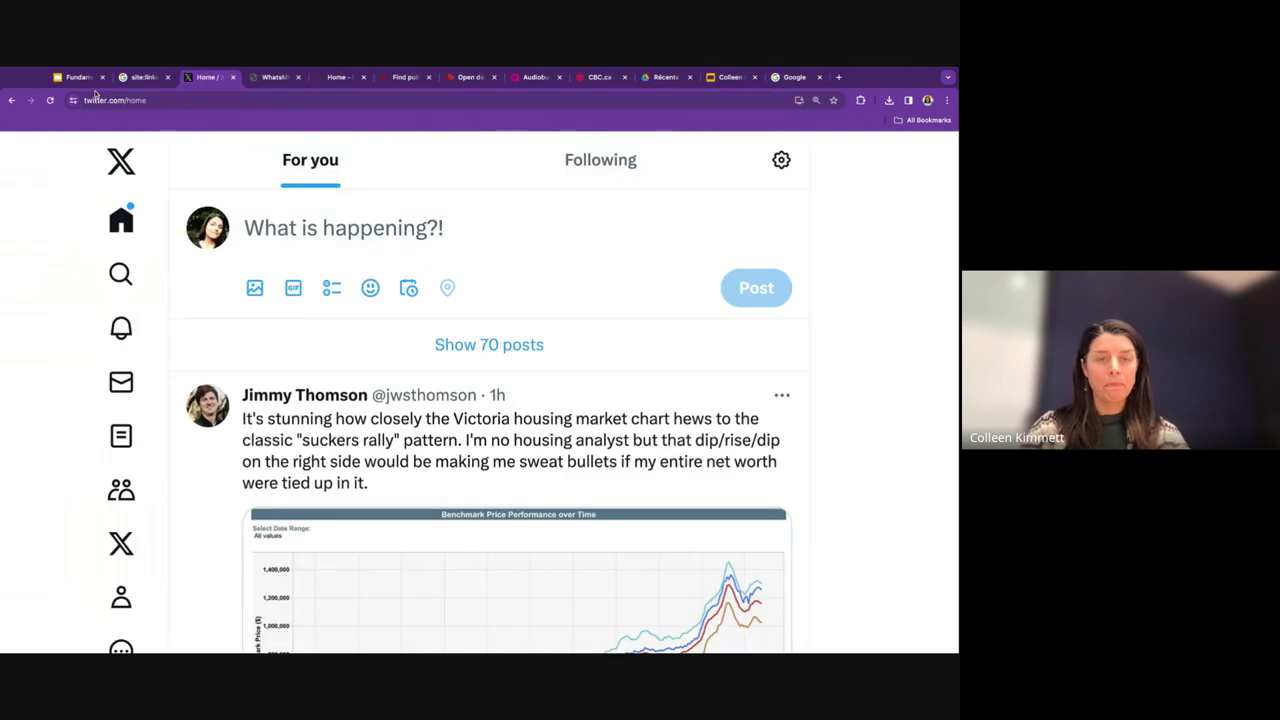
Revisit the operators slide, then go back from the site:linkedin.com results to the Scholar glyphosate page
left_click(151, 86)
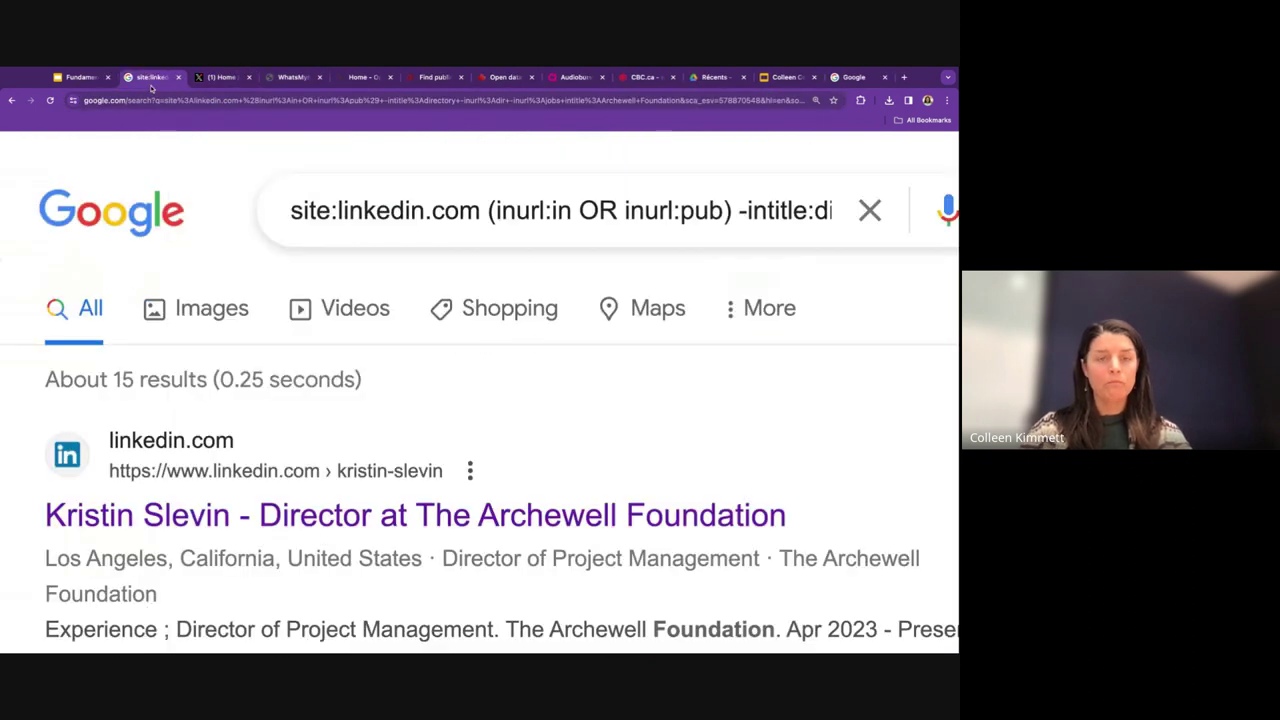
left_click(83, 78)
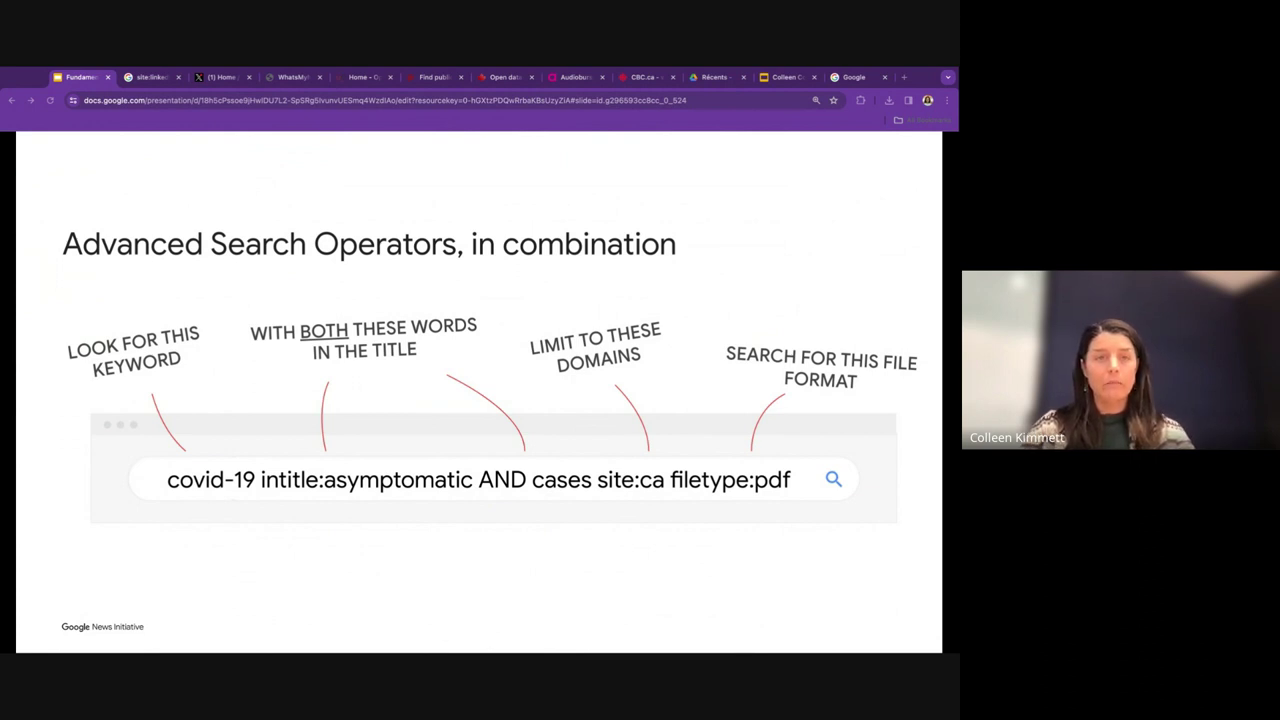
left_click(212, 121)
left_click(158, 78)
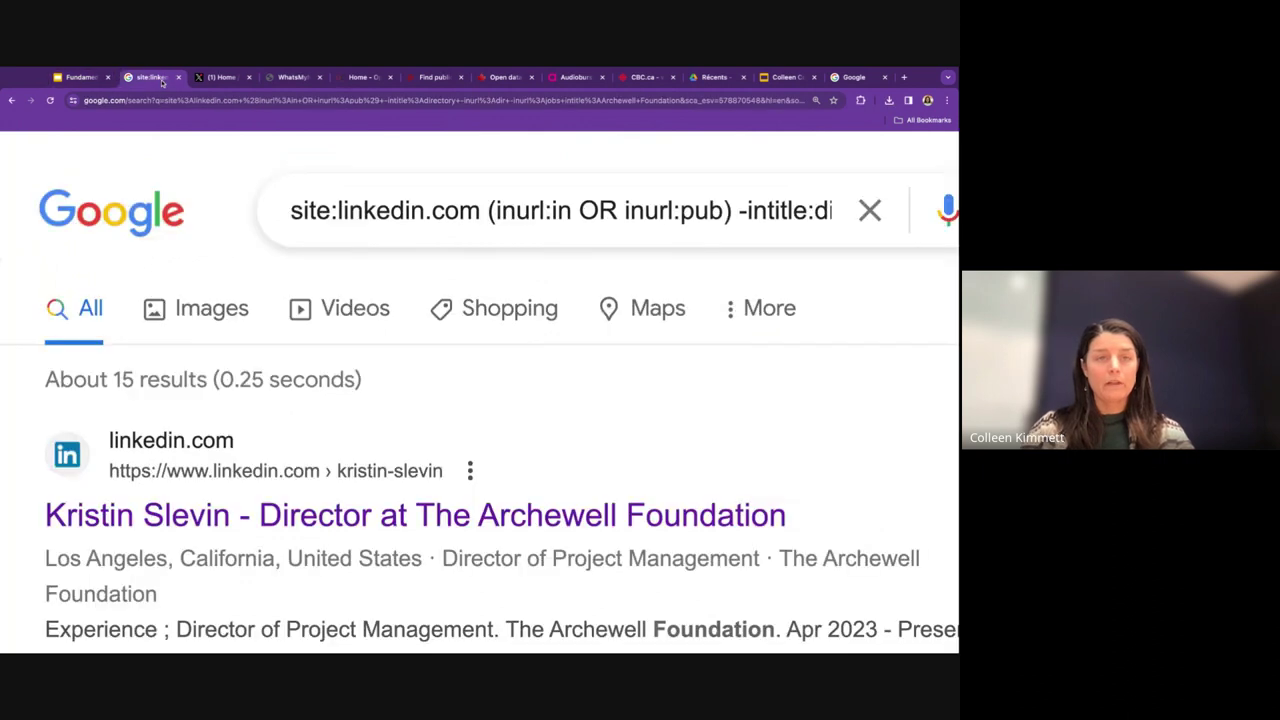
key("alt+Left")
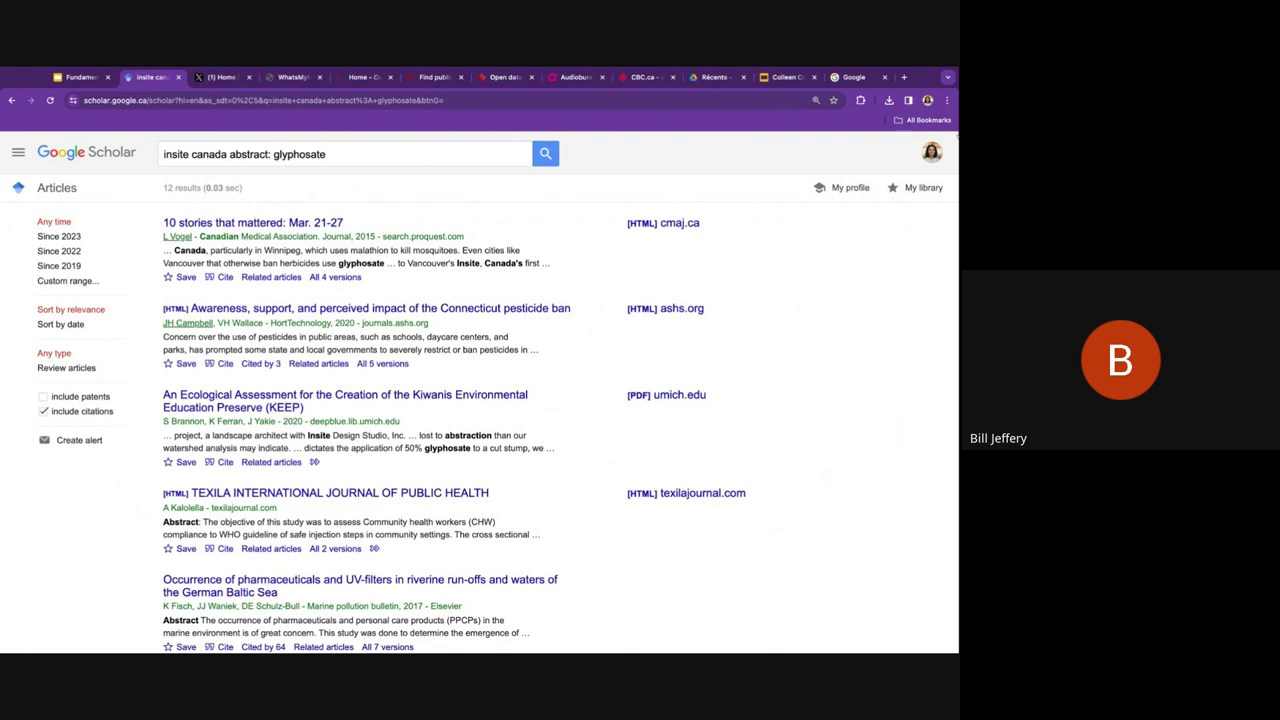
Open a new blank Google tab positioned beside the Scholar glyphosate results
left_click(905, 78)
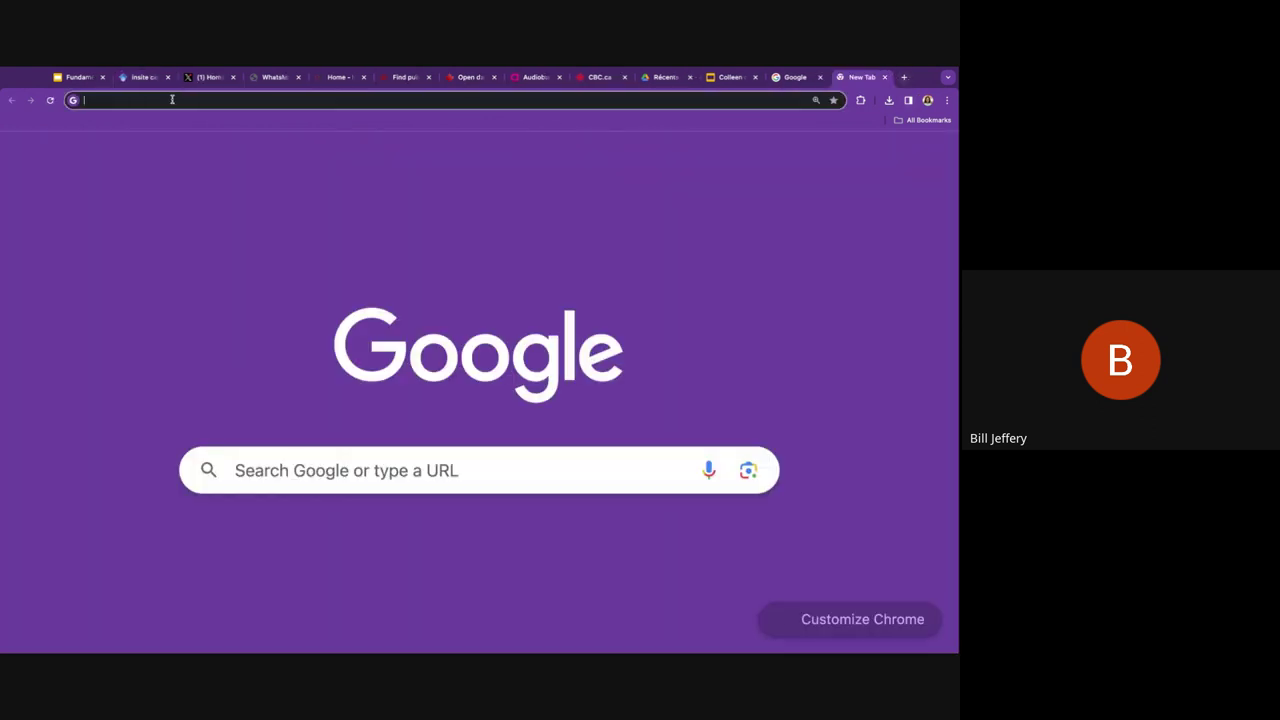
left_click(145, 76)
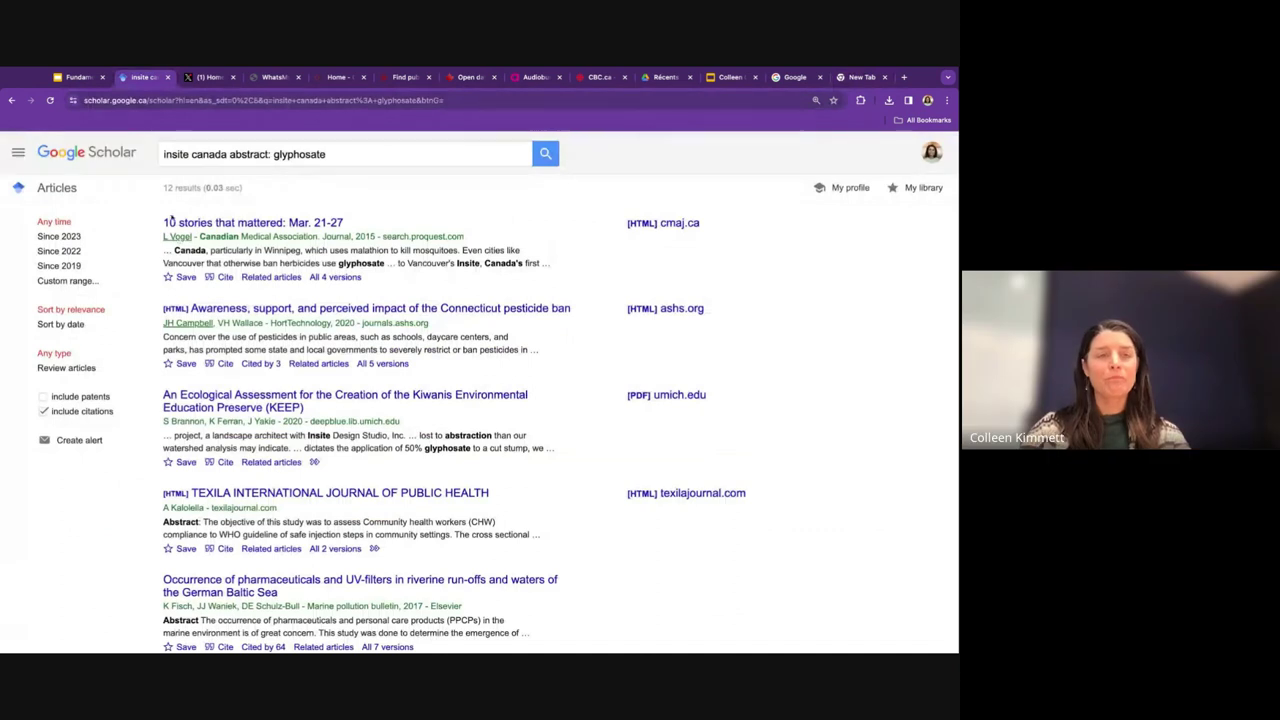
left_click(143, 106)
key("ctrl+c")
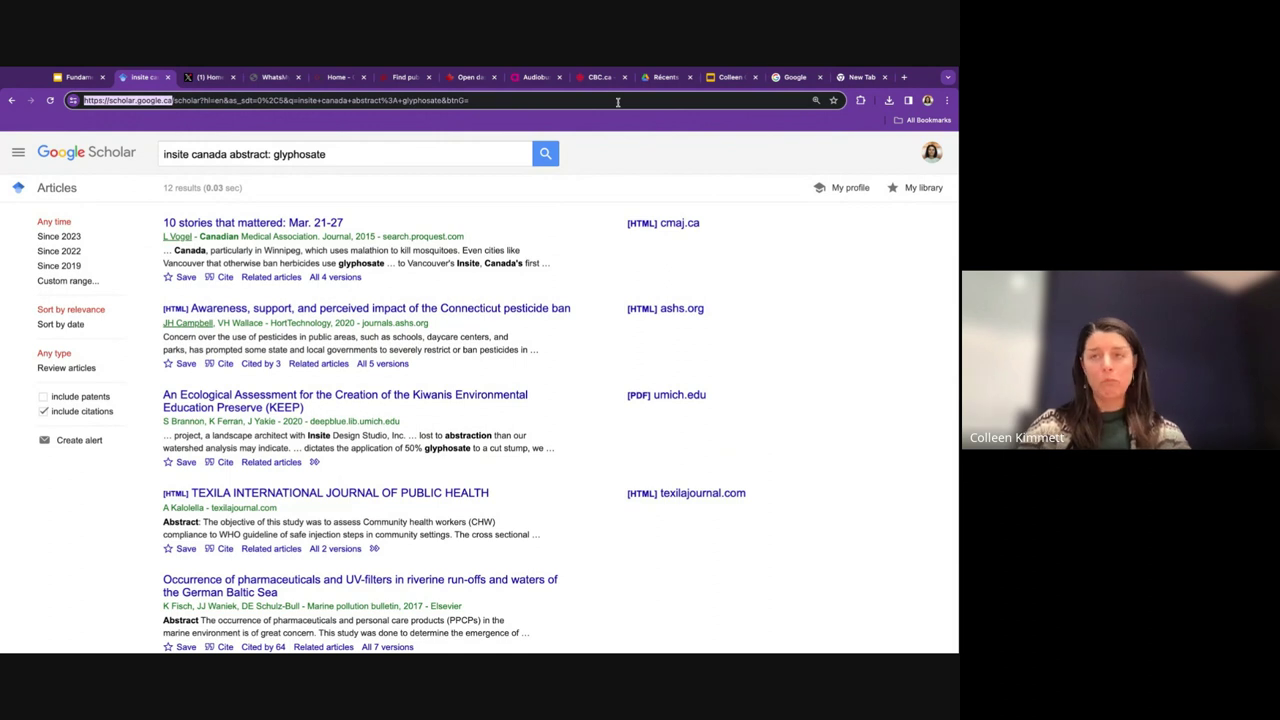
left_click_drag(862, 77, 195, 70)
left_click(195, 70)
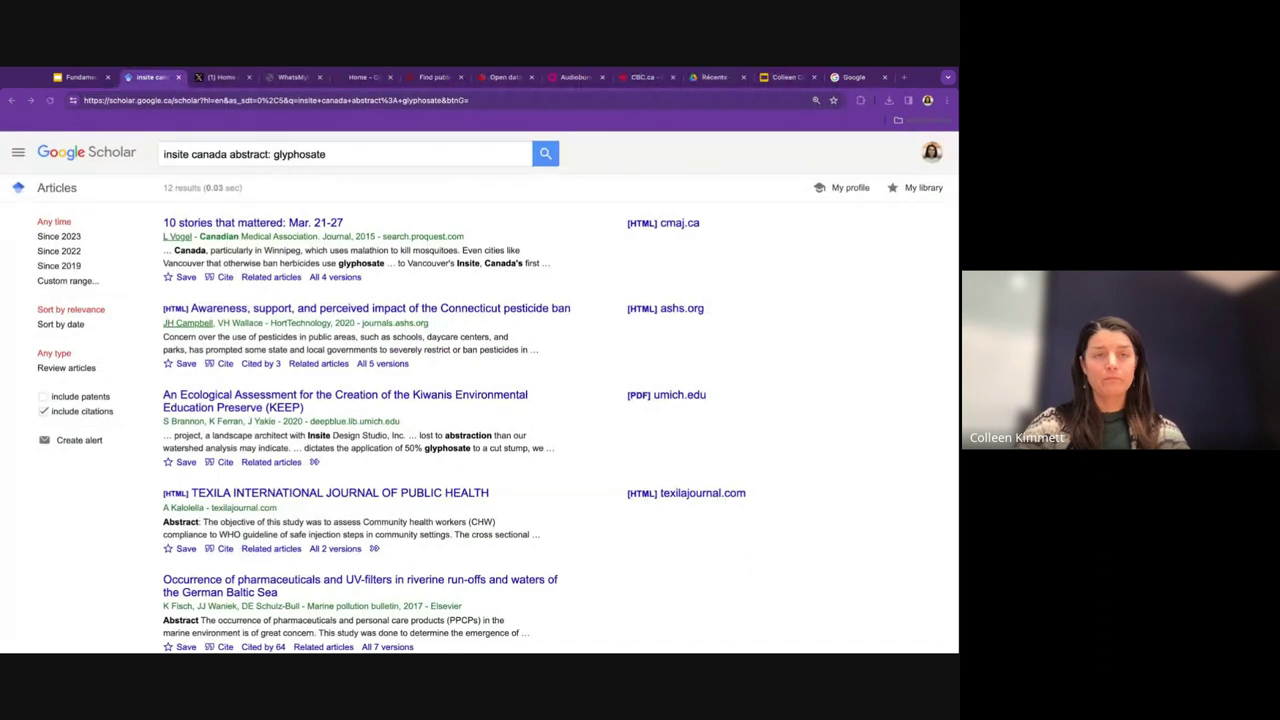
left_click(902, 78)
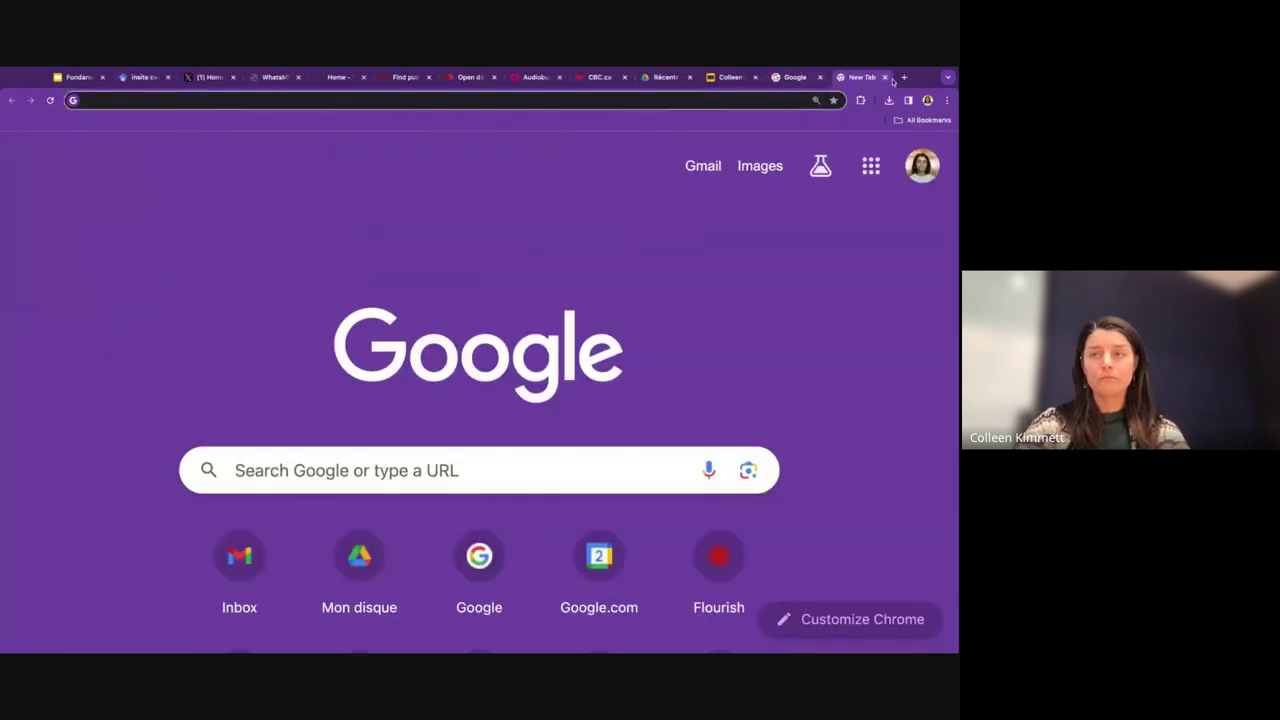
Move the new tab right after the Scholar tab and start a site: query
left_click_drag(863, 76, 210, 76)
left_click(238, 486)
type("site:")
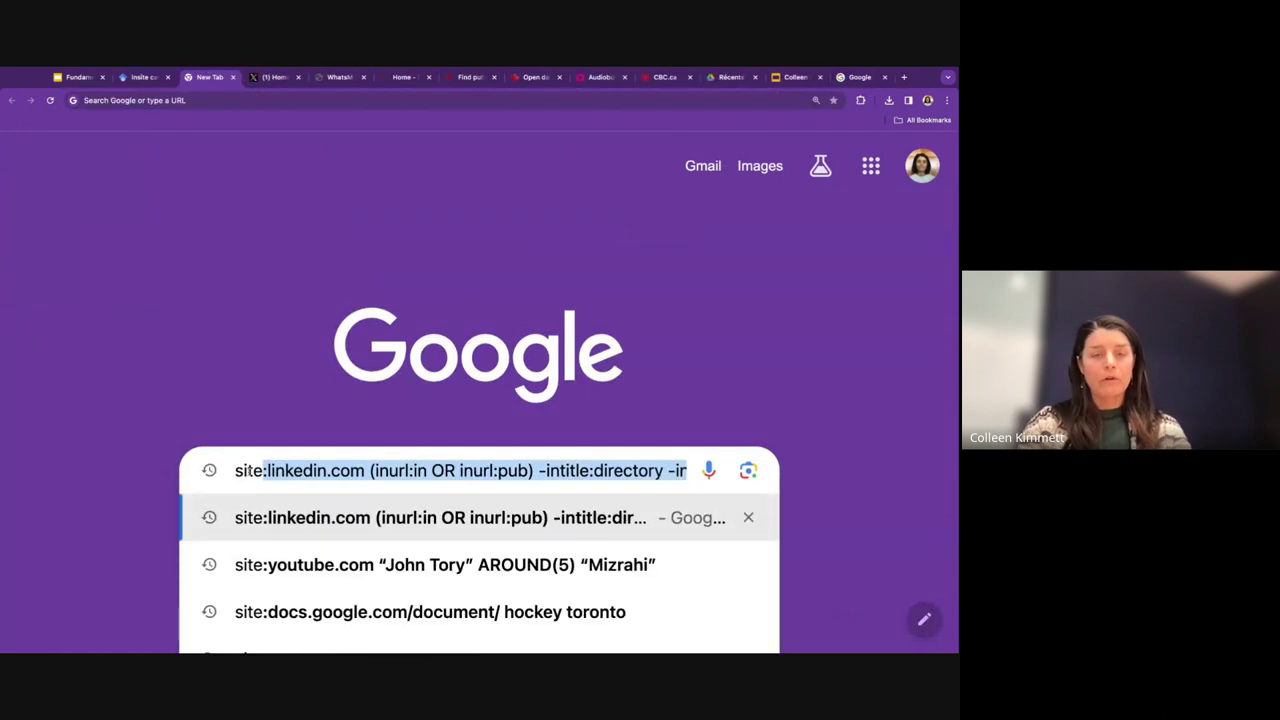
key("ctrl+v")
triple_click(312, 470)
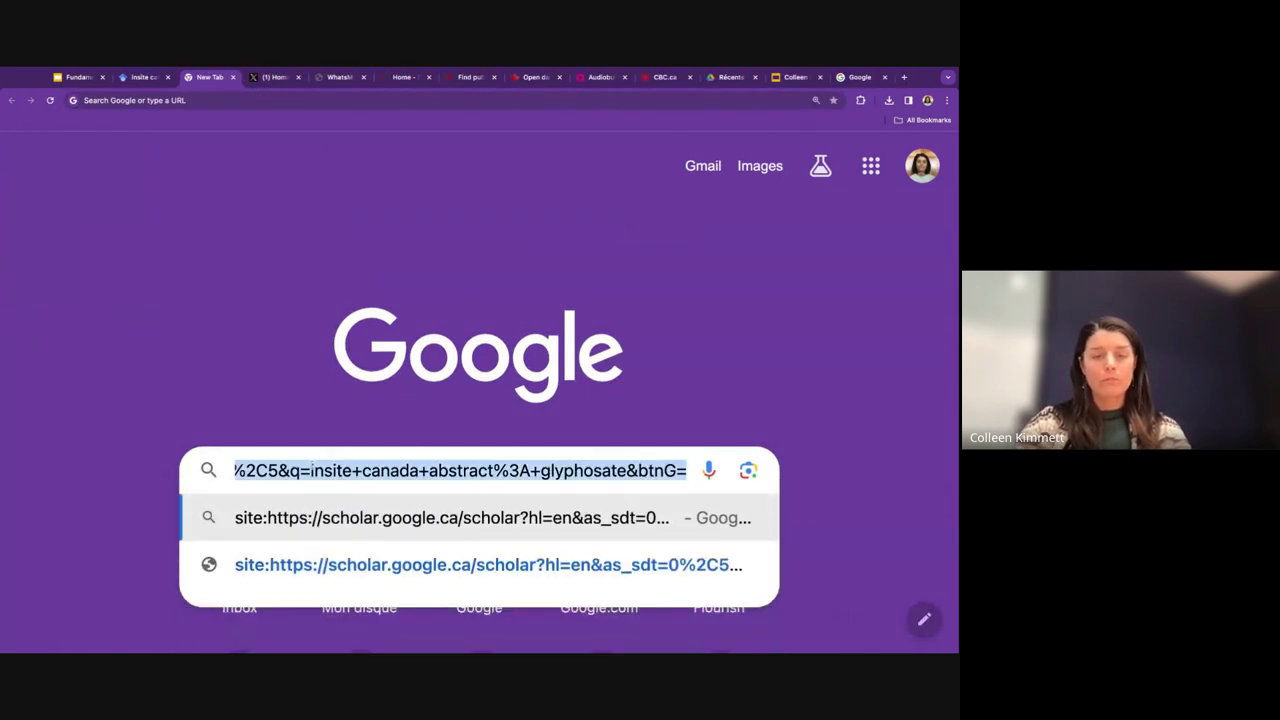
key("BackSpace")
type("site:")
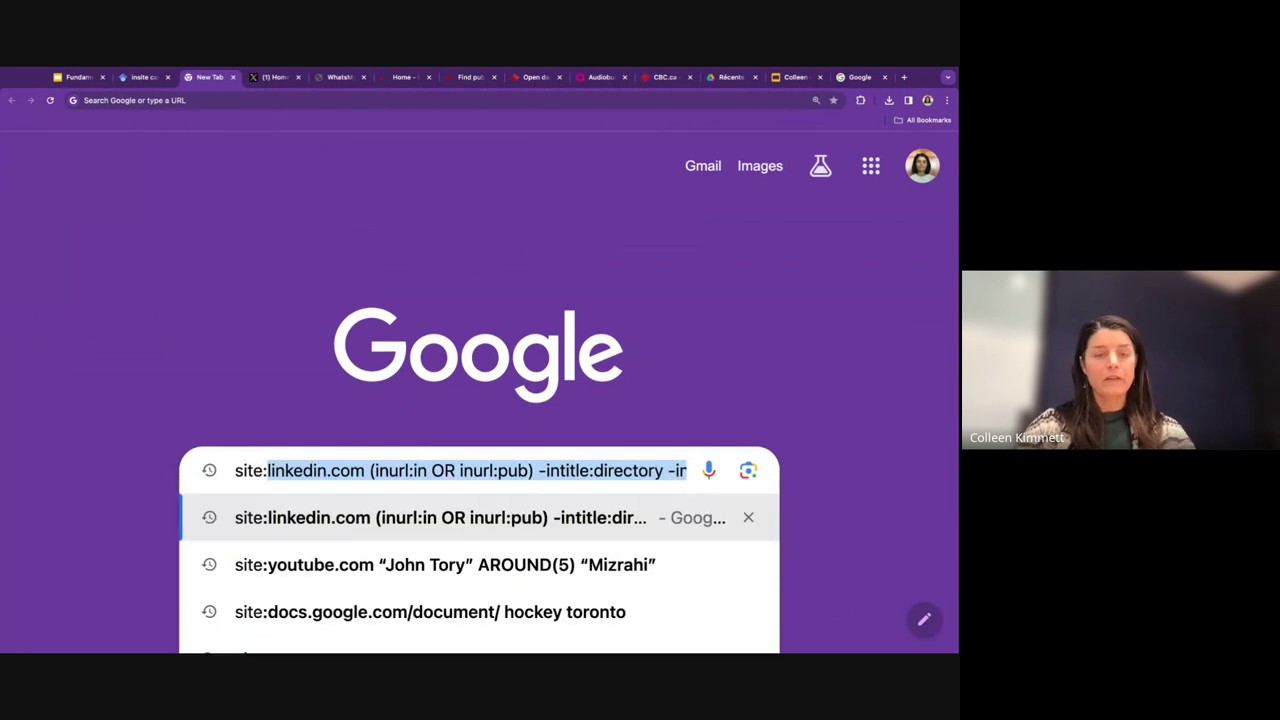
Complete the query as site:scholar.google.ca, checking the Scholar page's domain
key("ctrl+shift+Tab")
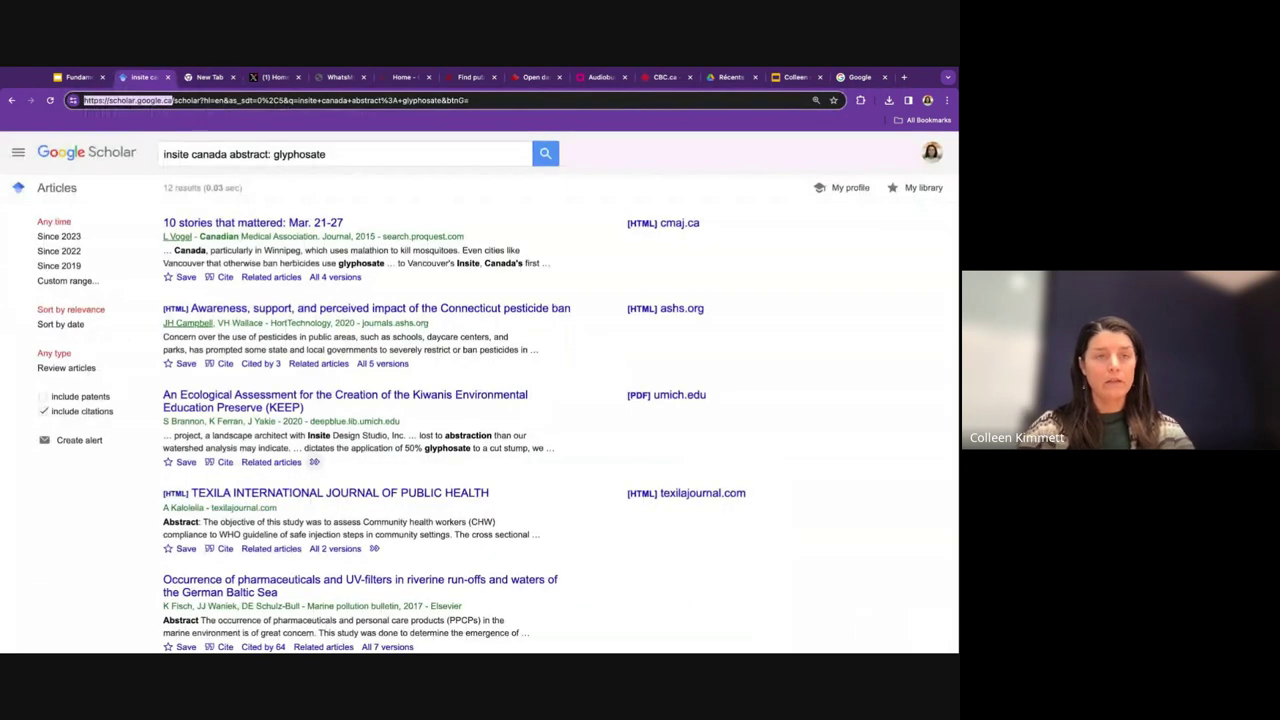
key("ctrl+Tab")
type("scholar.")
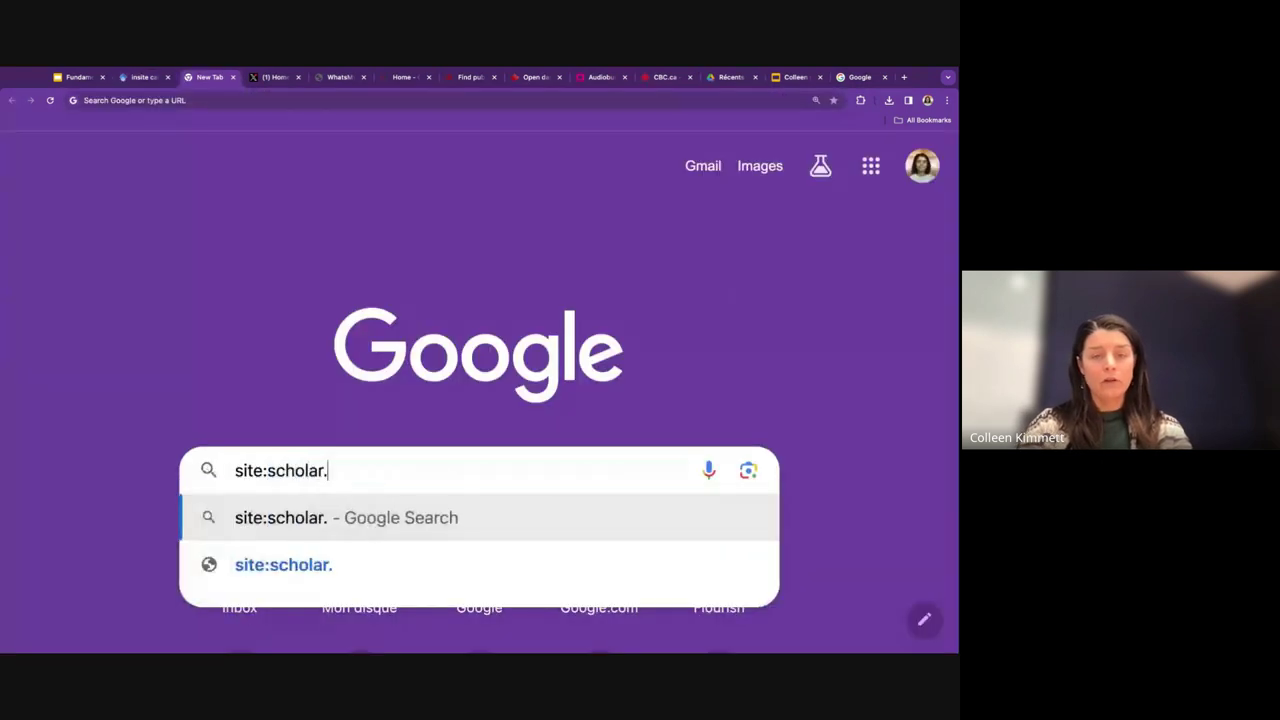
type("google")
key("ctrl+shift+Tab")
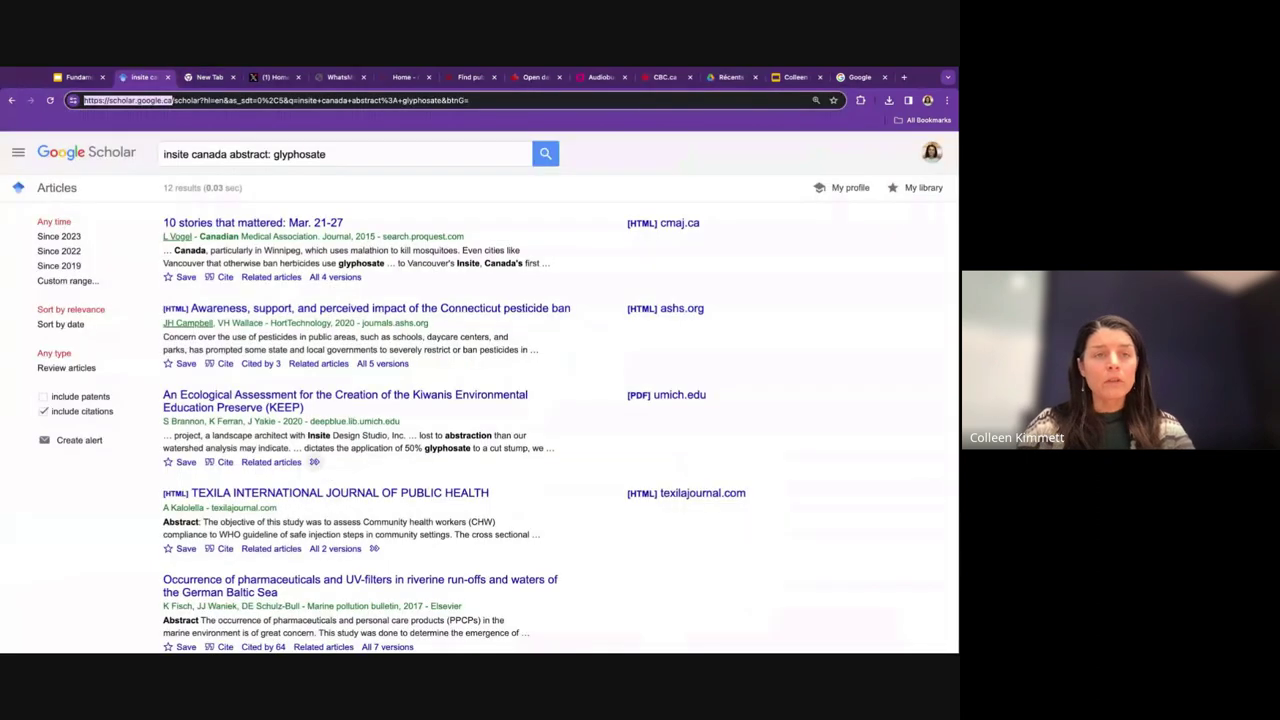
key("ctrl+Tab")
type(".ca")
Copy glyphosate from the Scholar query and run the site:scholar.google.ca glyphosate search
key("ctrl+shift+Tab")
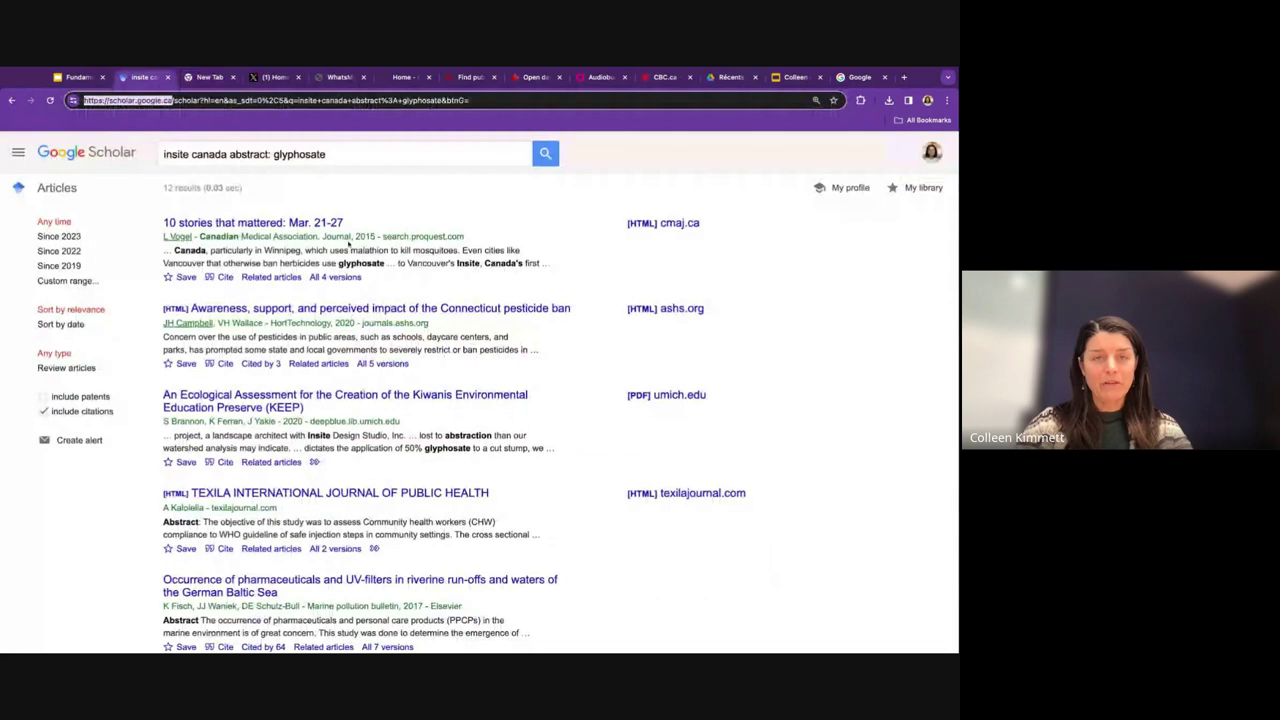
left_click(332, 154)
key("shift+Left")
key("shift+Left")
key("shift+Left")
key("shift+Left")
key("shift+Left")
key("shift+Left")
key("shift+Left")
key("shift+Left")
key("shift+Left")
key("shift+Left")
key("ctrl+c")
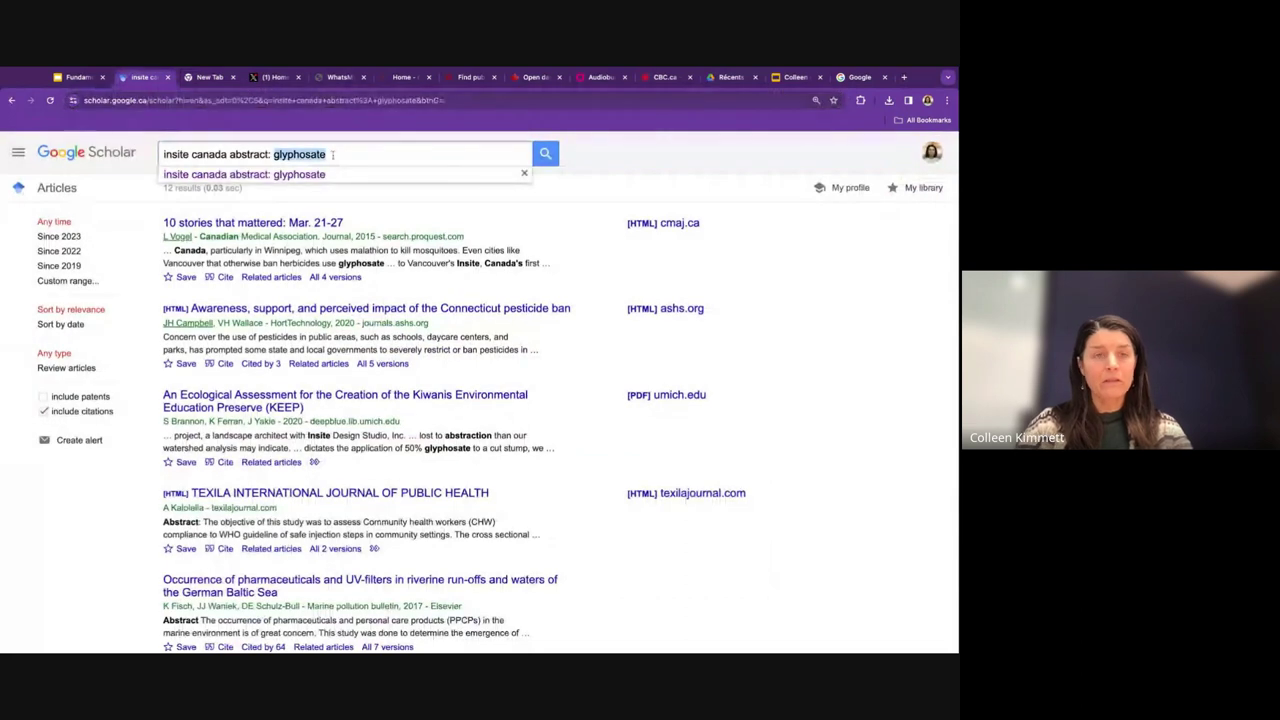
key("ctrl+Tab")
key("ctrl+v")
key("Return")
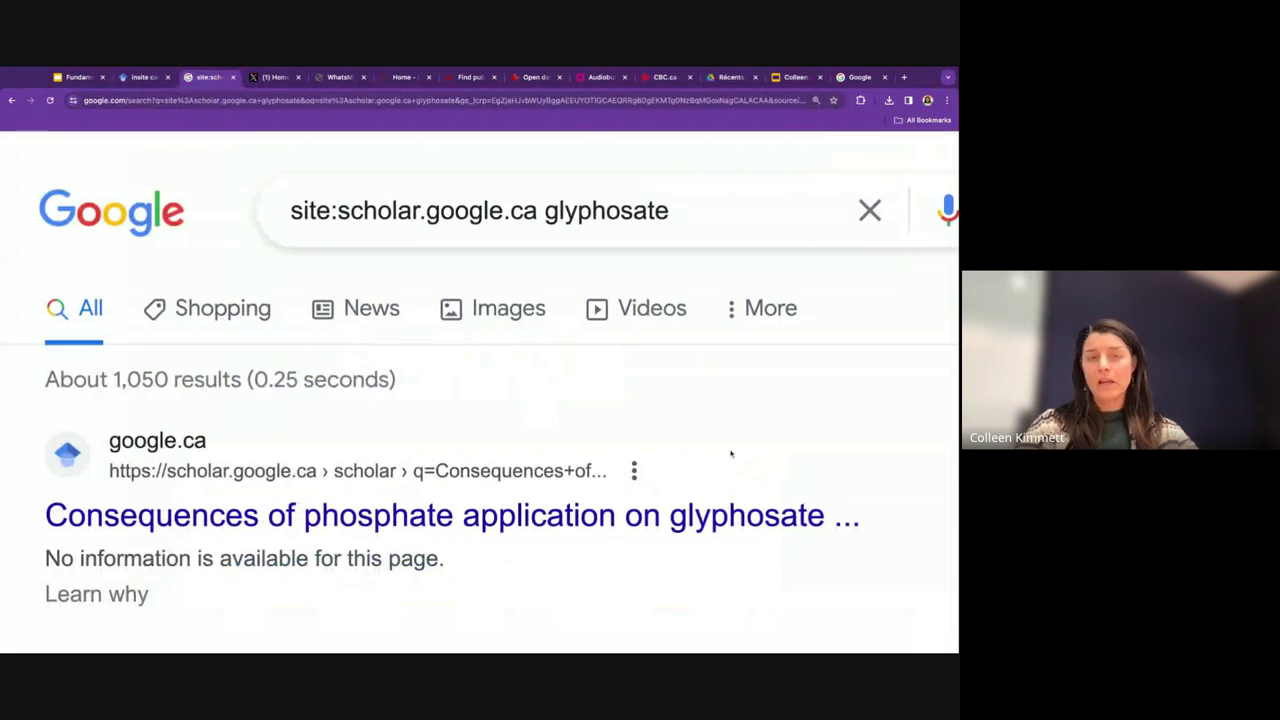
Compare with the original Scholar results and highlight the site:scholar.google.ca part of the query
scroll(736, 420, "down", 1)
scroll(736, 420, "up", 1)
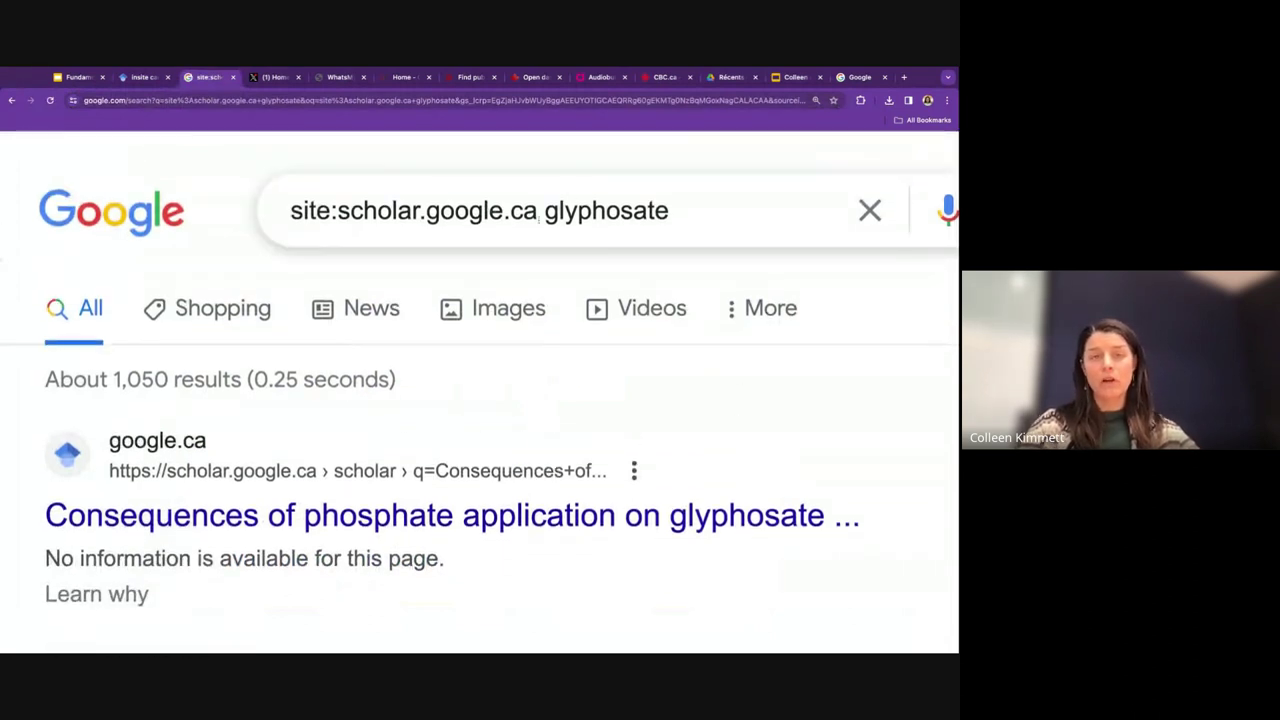
left_click(148, 77)
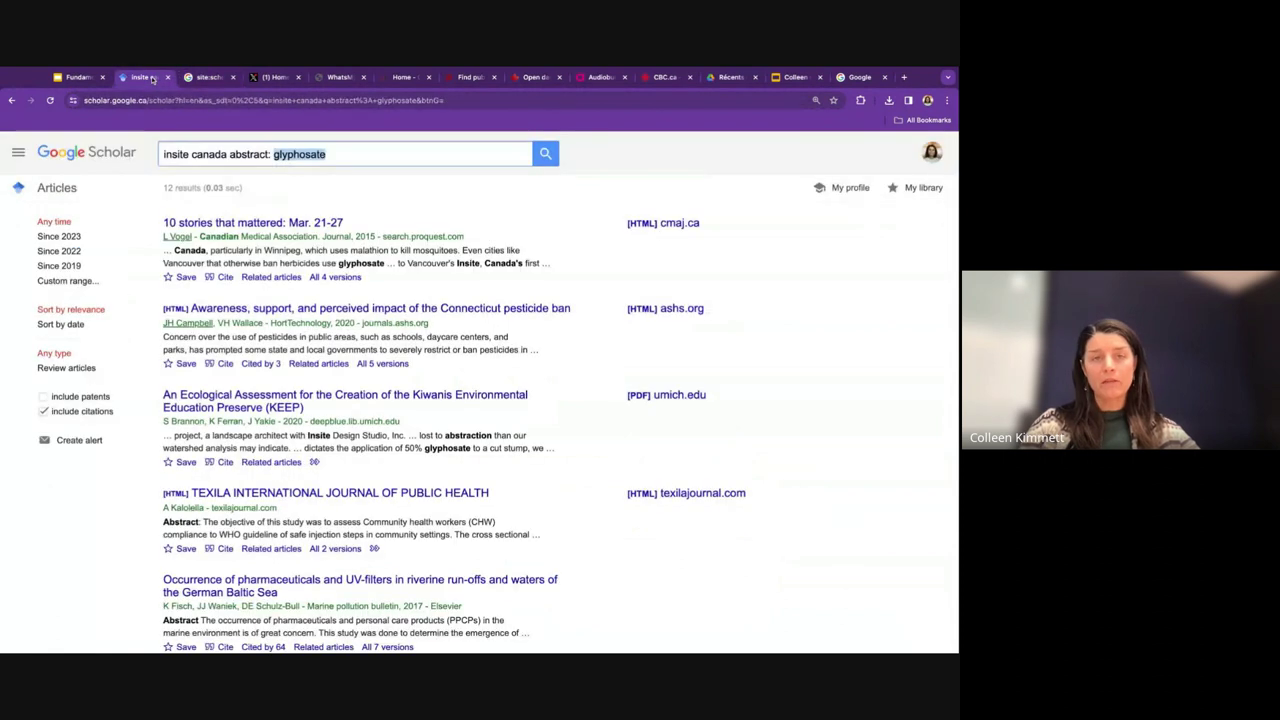
left_click(208, 77)
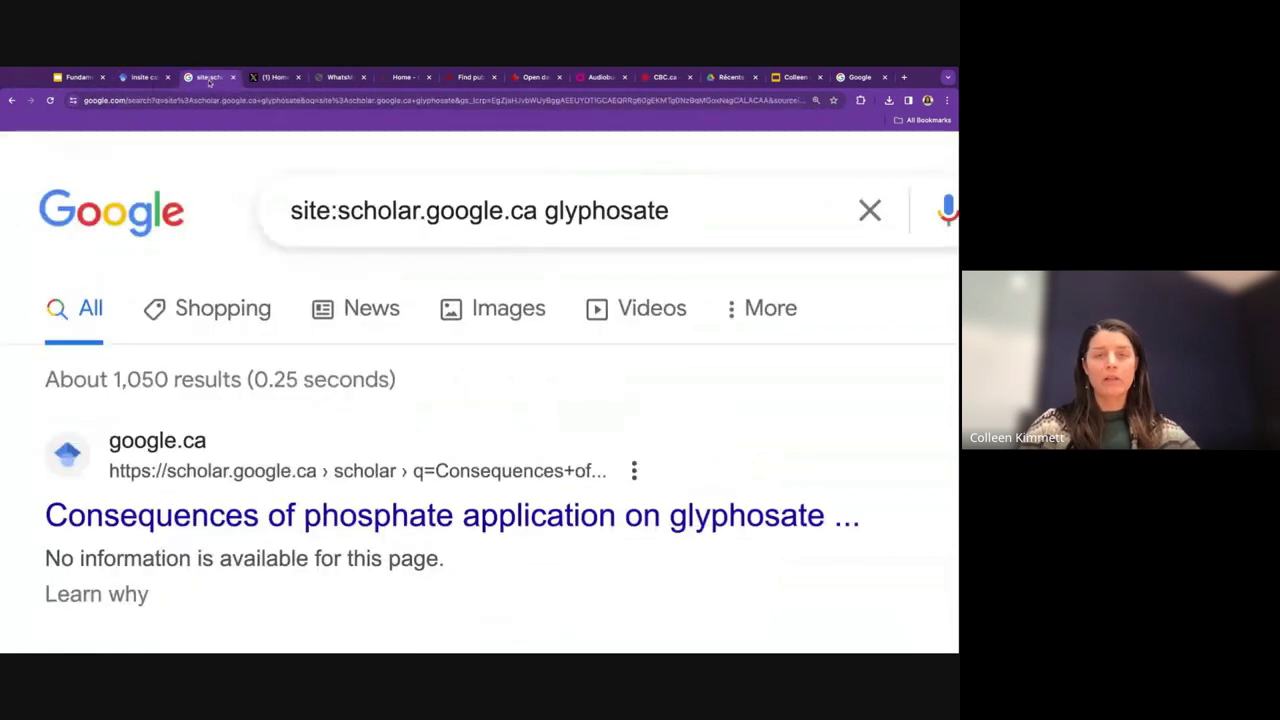
left_click_drag(528, 210, 290, 210)
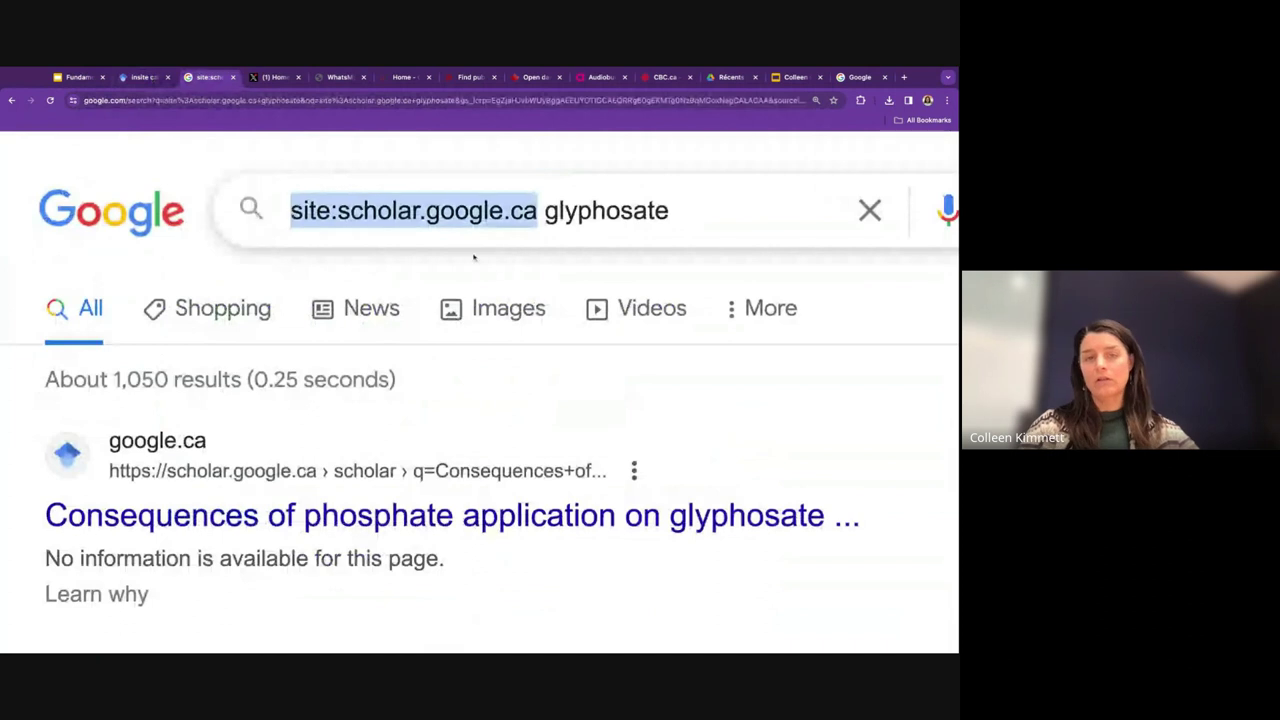
left_click(668, 212)
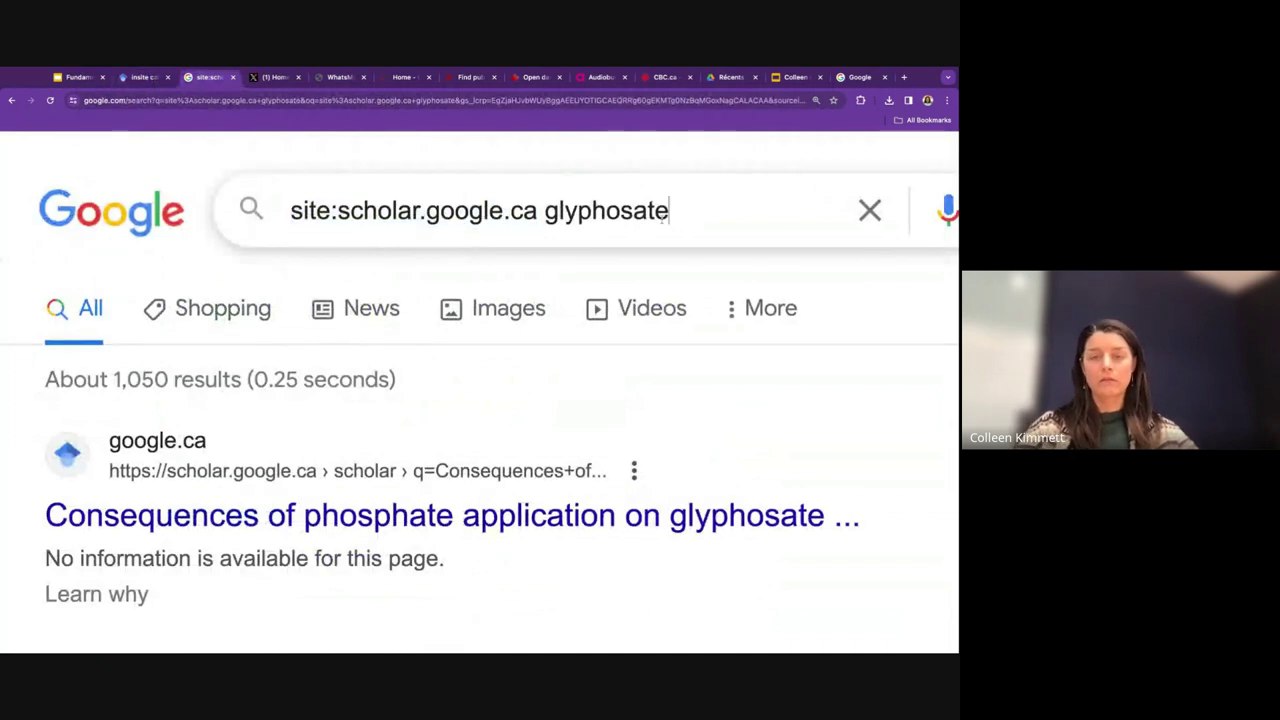
Scroll the site:scholar.google.ca results, then return to the Advanced Search Operators slide
scroll(834, 432, "down", 3)
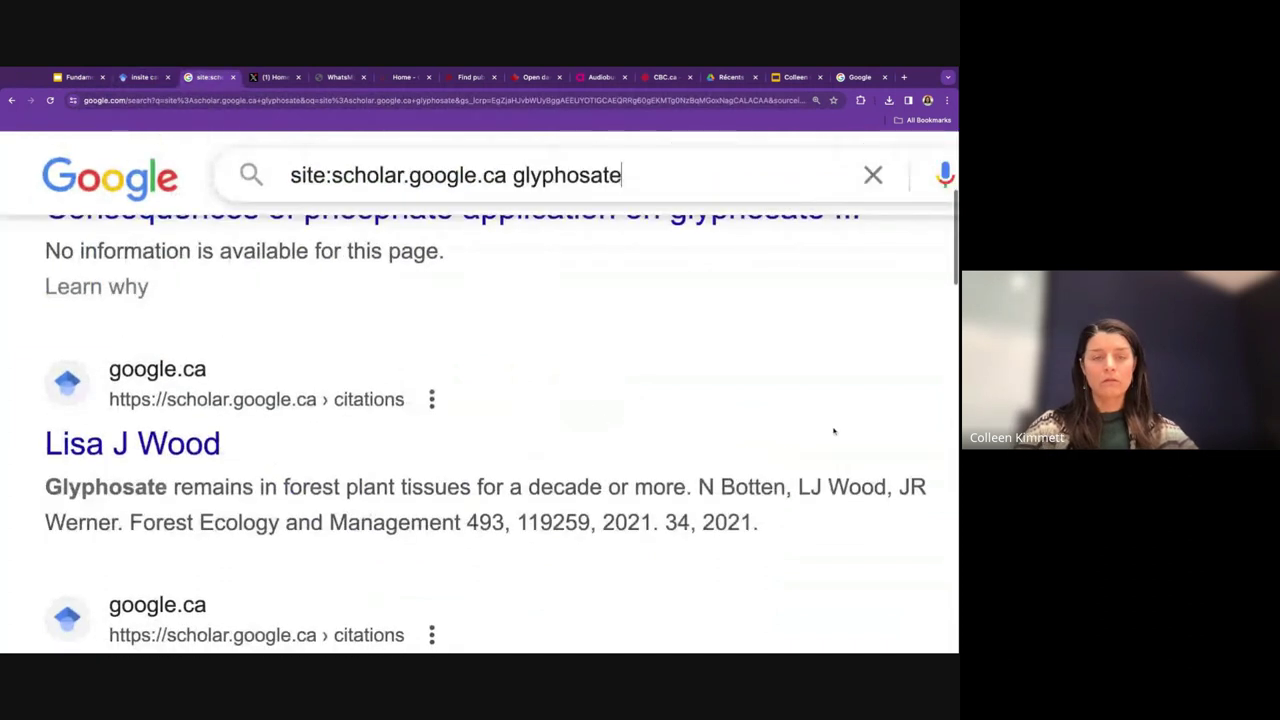
scroll(834, 432, "down", 2)
scroll(480, 432, "down", 3)
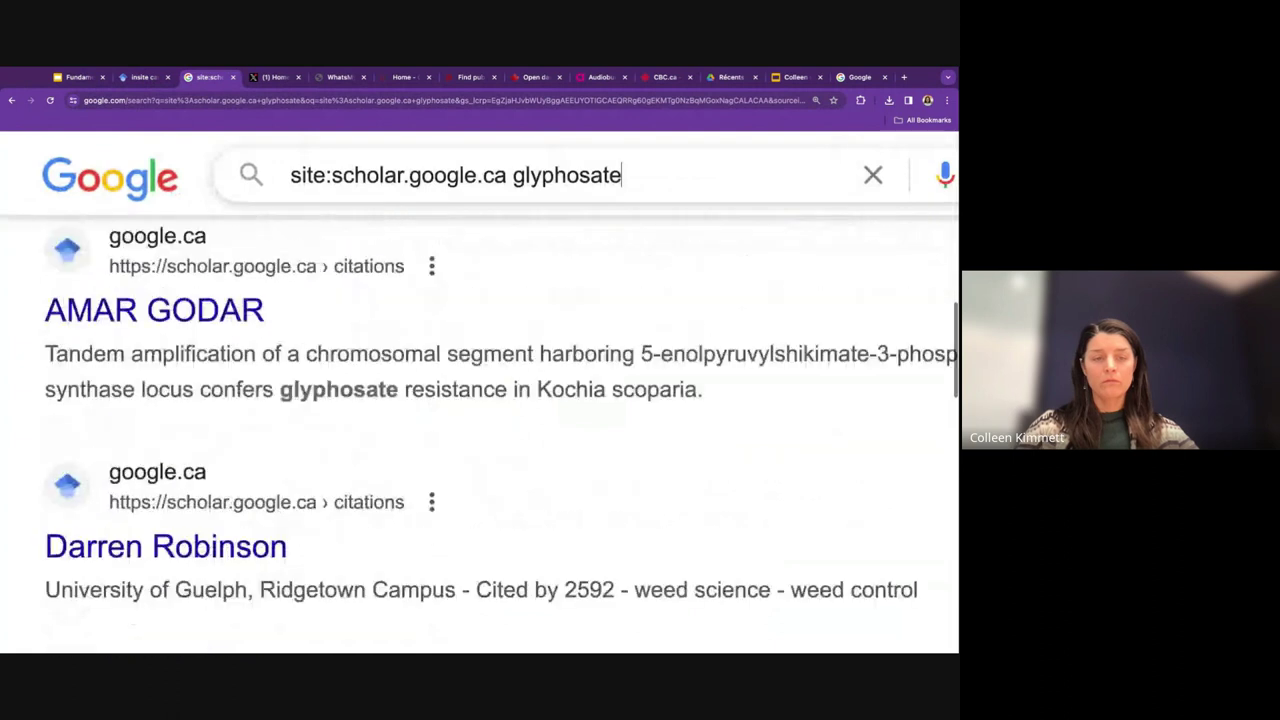
scroll(480, 432, "down", 3)
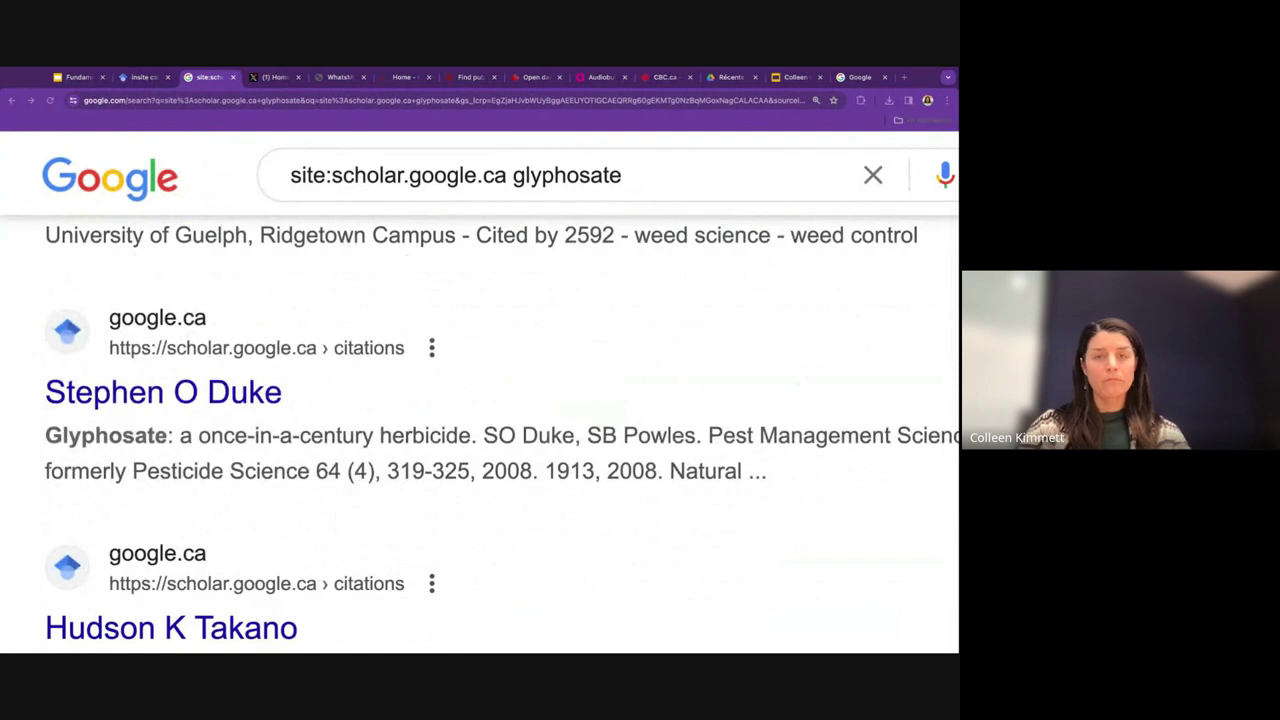
key("ctrl+shift+Tab")
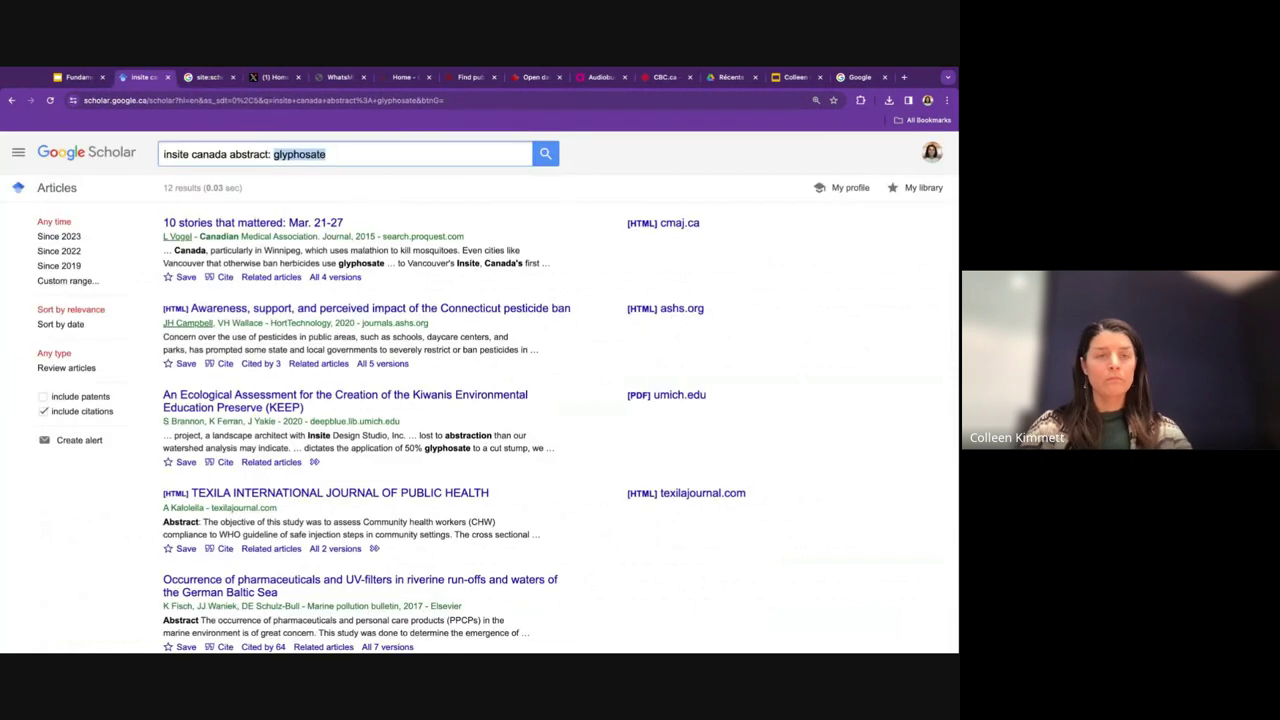
key("ctrl+shift+Tab")
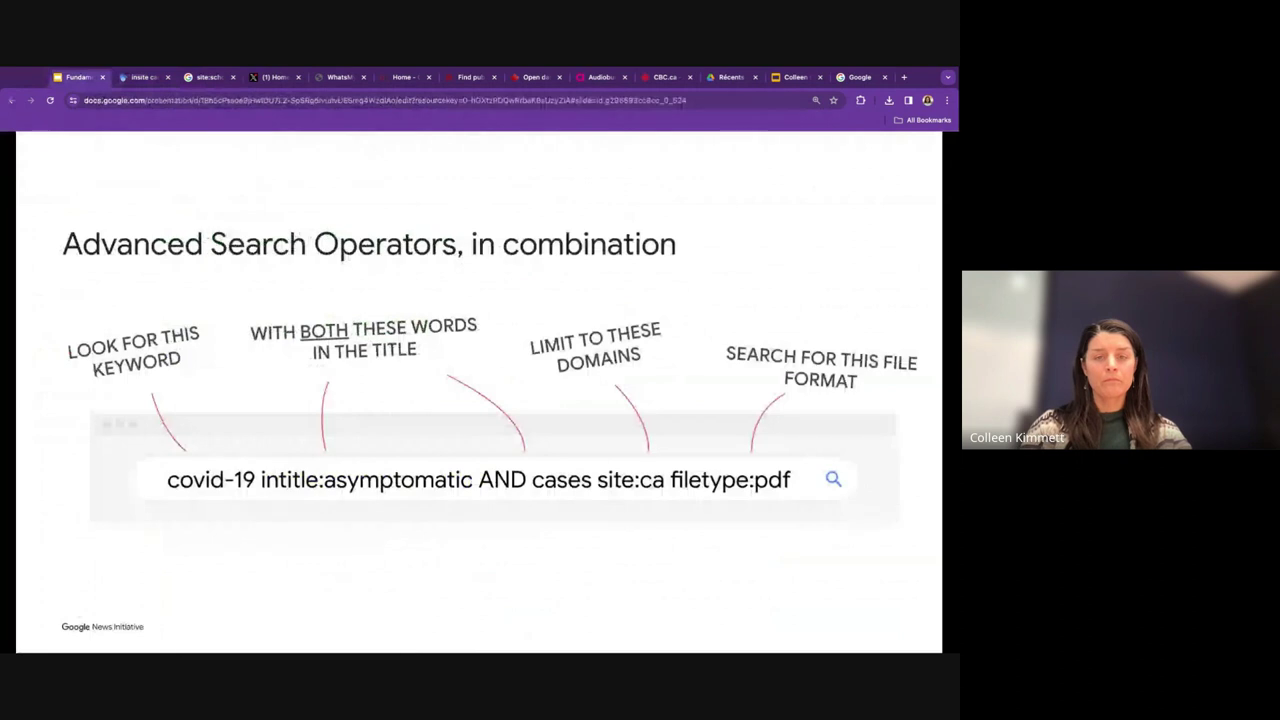
Advance to the Search images slide and load google.com in the Scholar tab
key("Right")
key("Right")
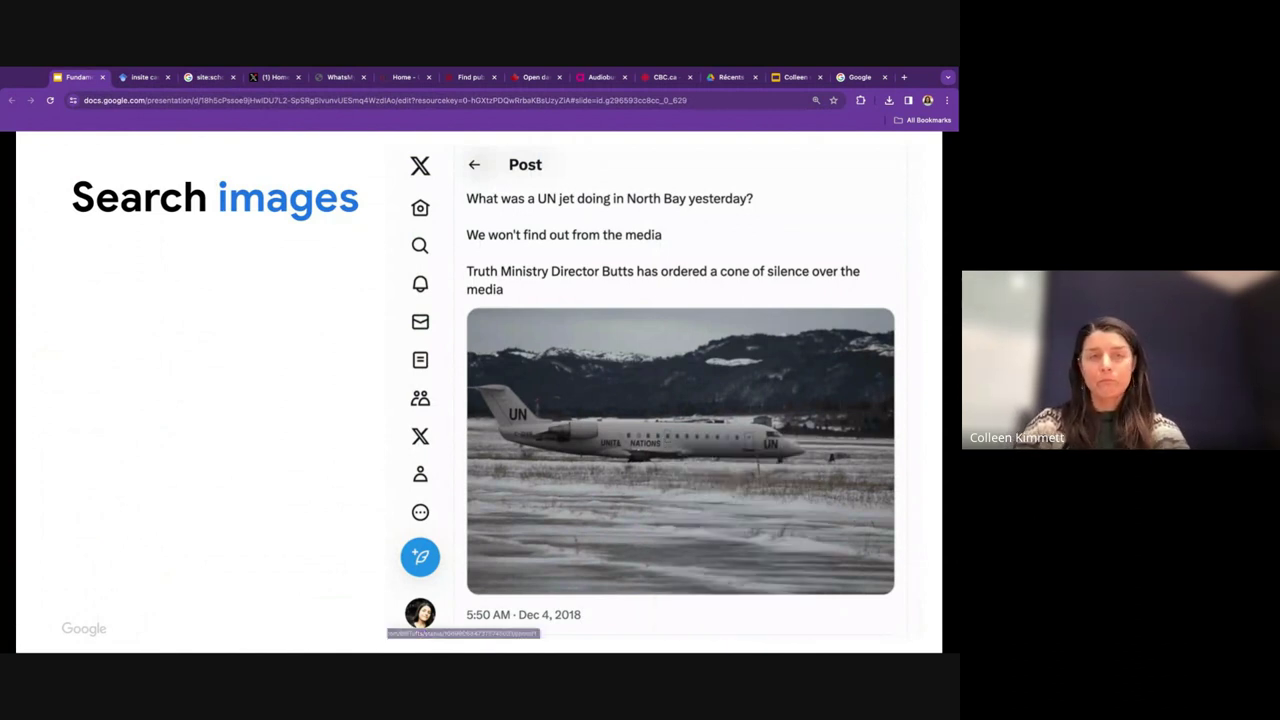
left_click(140, 77)
left_click(197, 100)
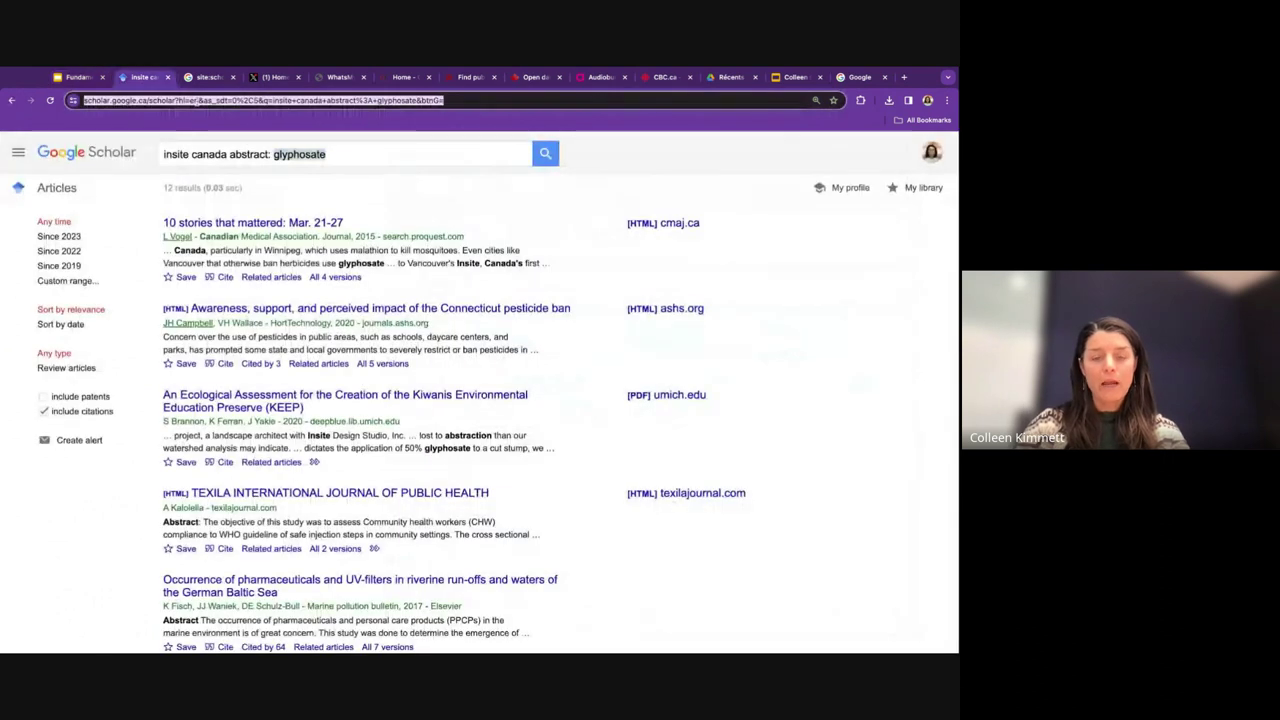
type("g")
key("Return")
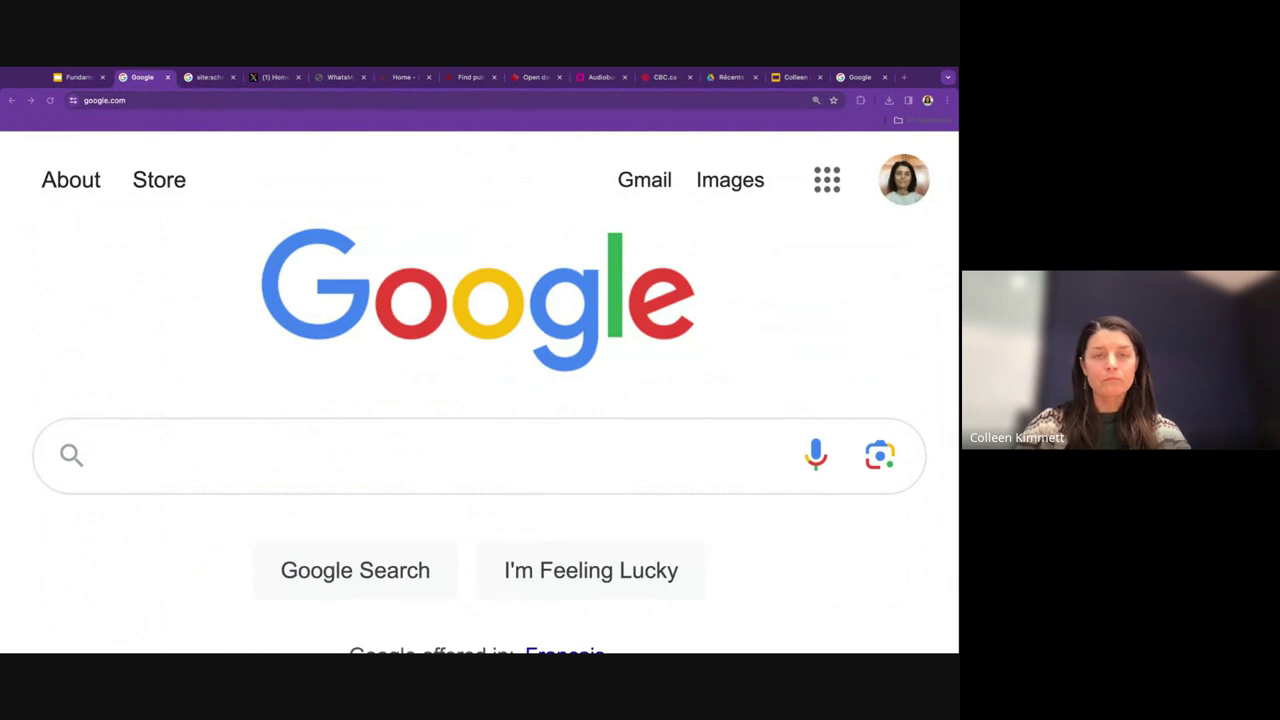
Load the UN jet post on X in a new tab from its copied URL
left_click(904, 77)
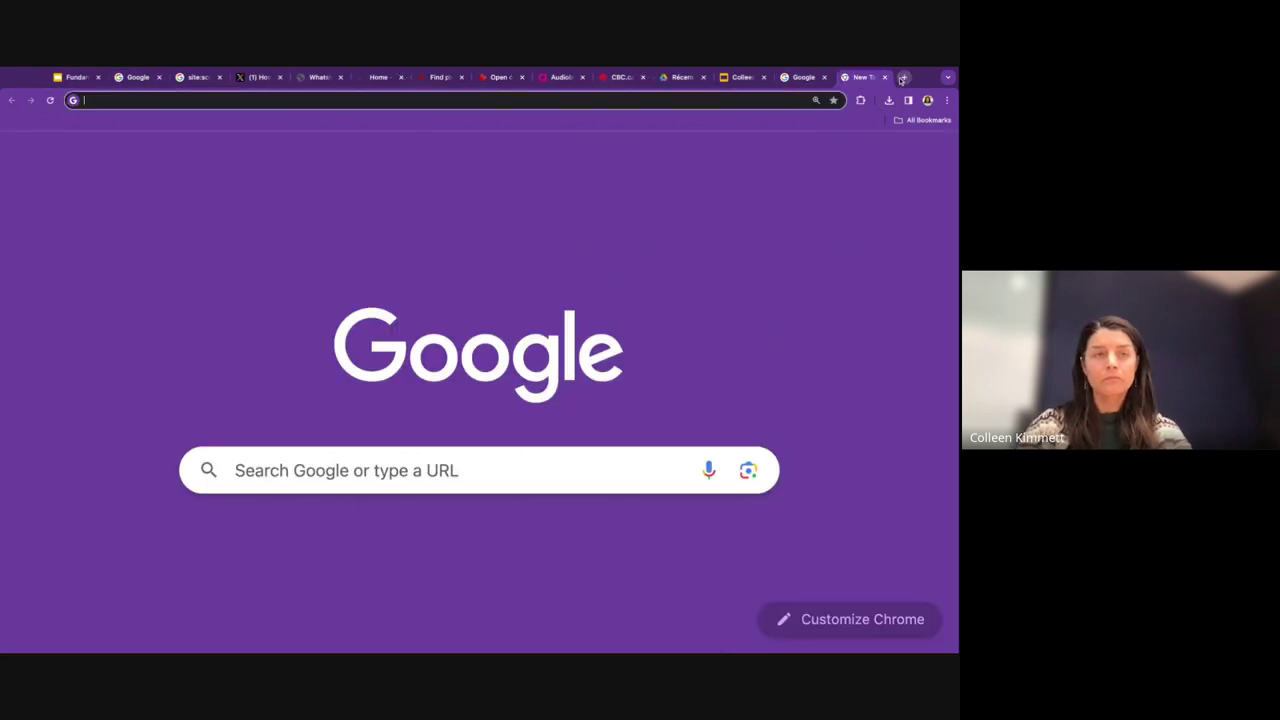
key("ctrl+v")
key("Return")
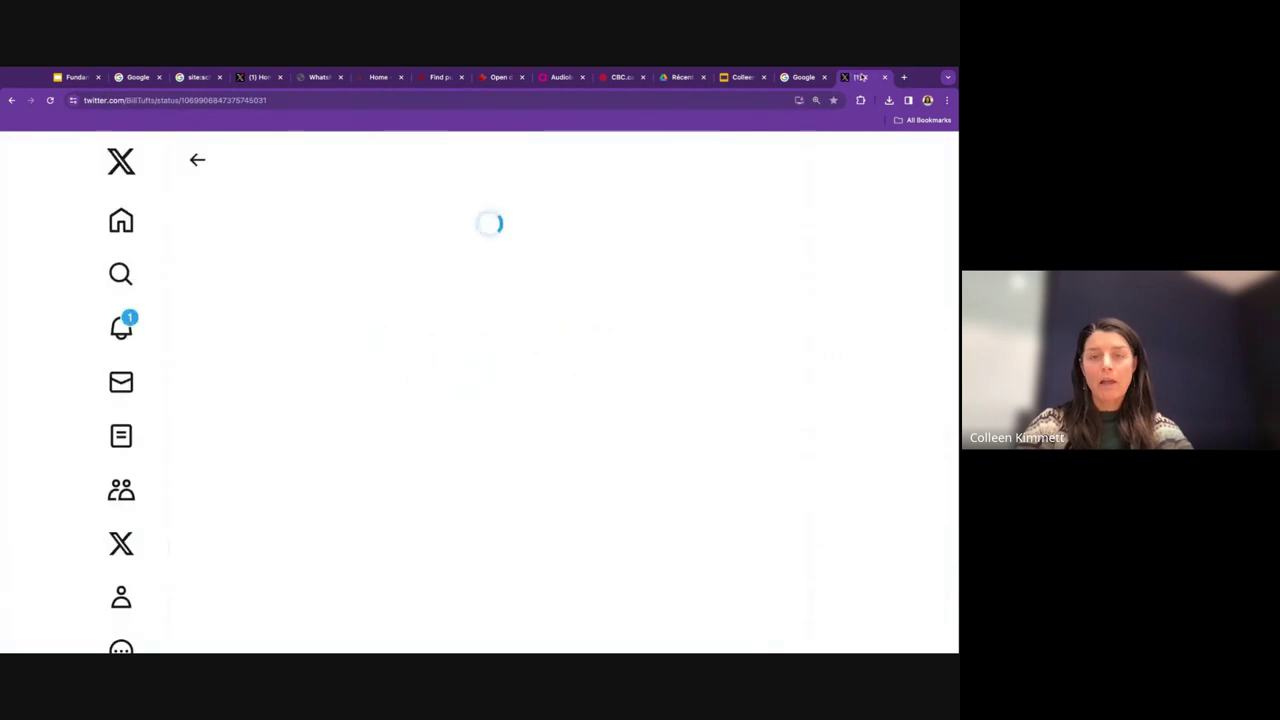
View the UN jet photo in the X post, then switch back to the Google homepage tab
scroll(902, 406, "down", 1)
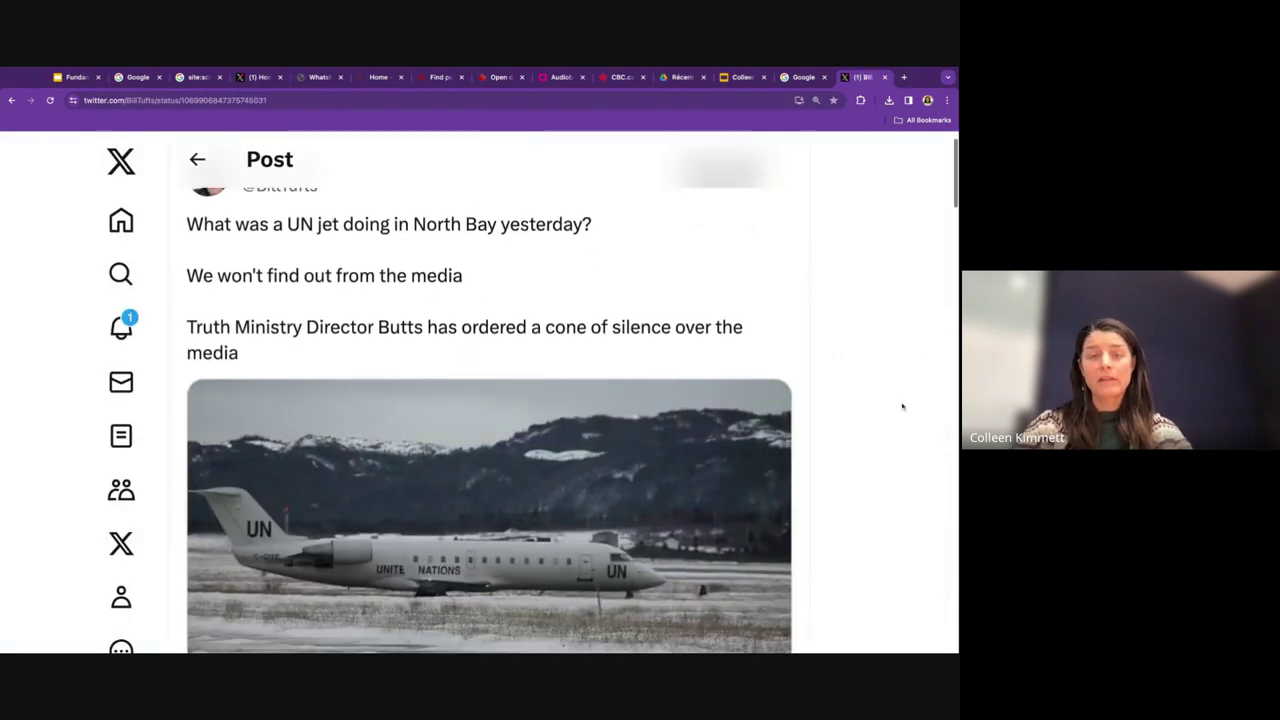
scroll(902, 406, "down", 2)
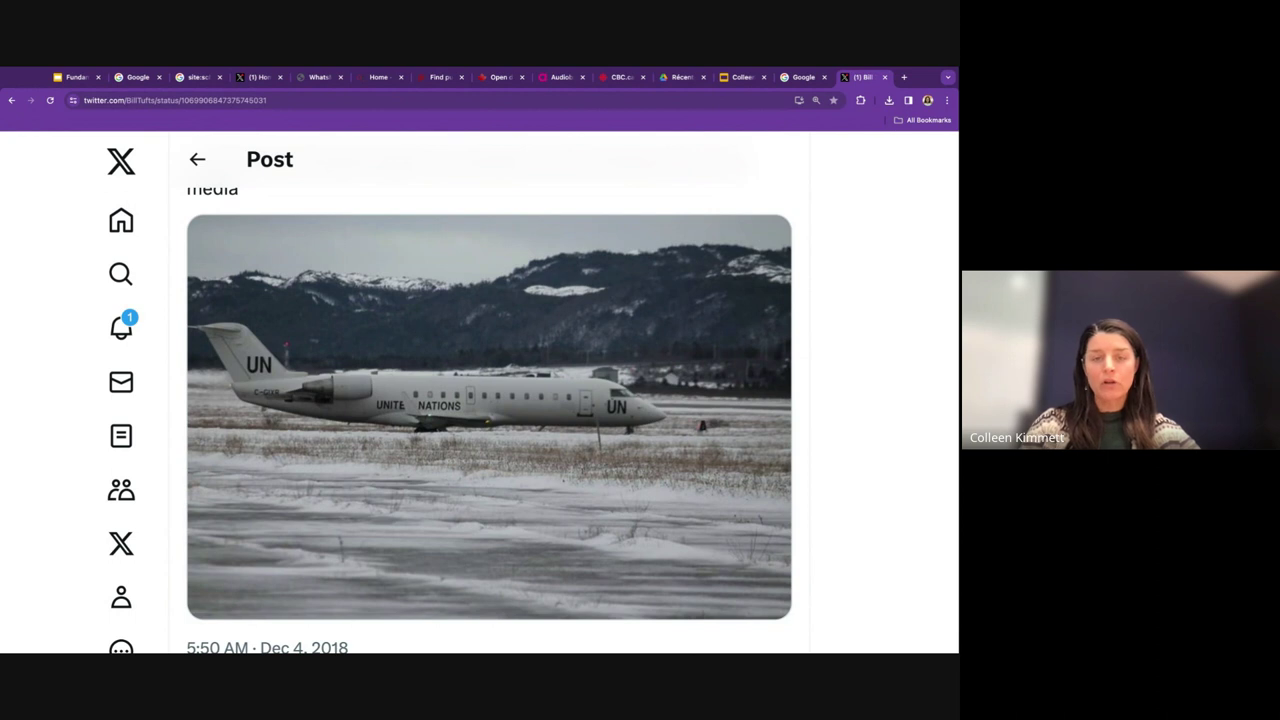
left_click(138, 77)
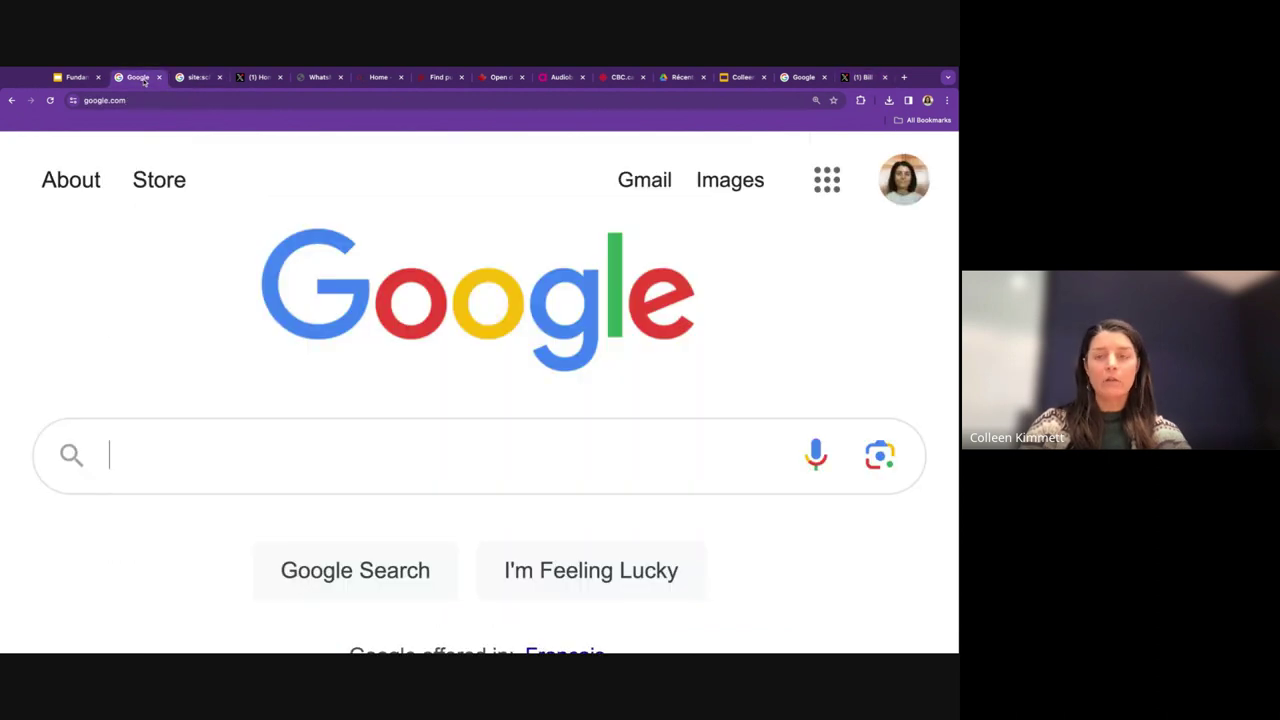
Reverse-search the UN jet photo in Google Lens using its image link and browse results
left_click(880, 455)
left_click(351, 597)
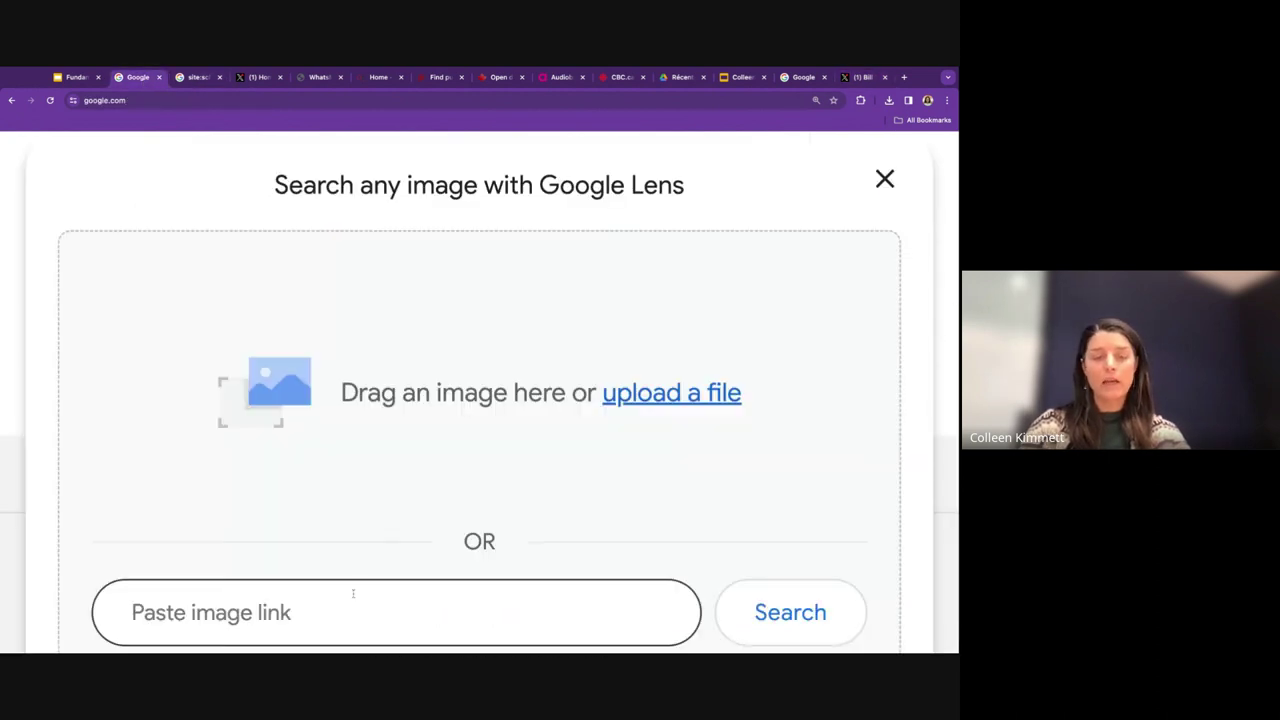
type("https://pbs.twimg.com/media/DtkSmhbU4AEGDeq?format=jpg&name=900x900")
left_click(777, 617)
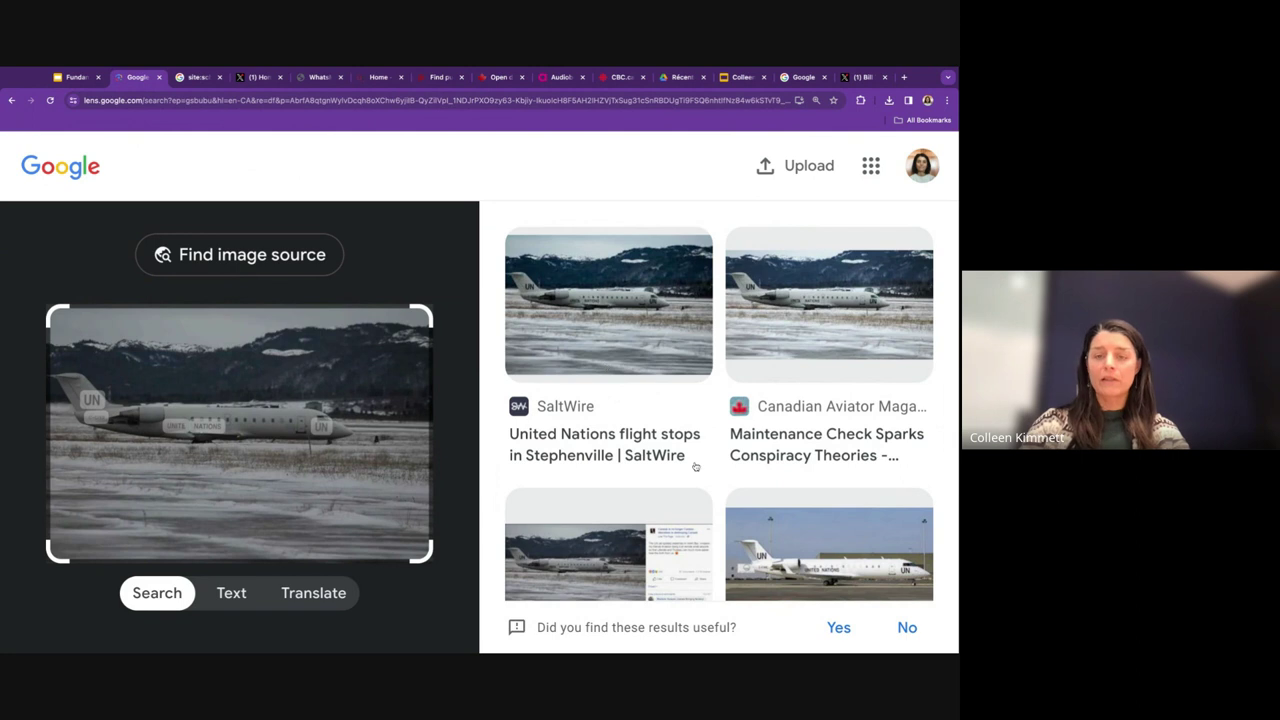
scroll(709, 450, "down", 1)
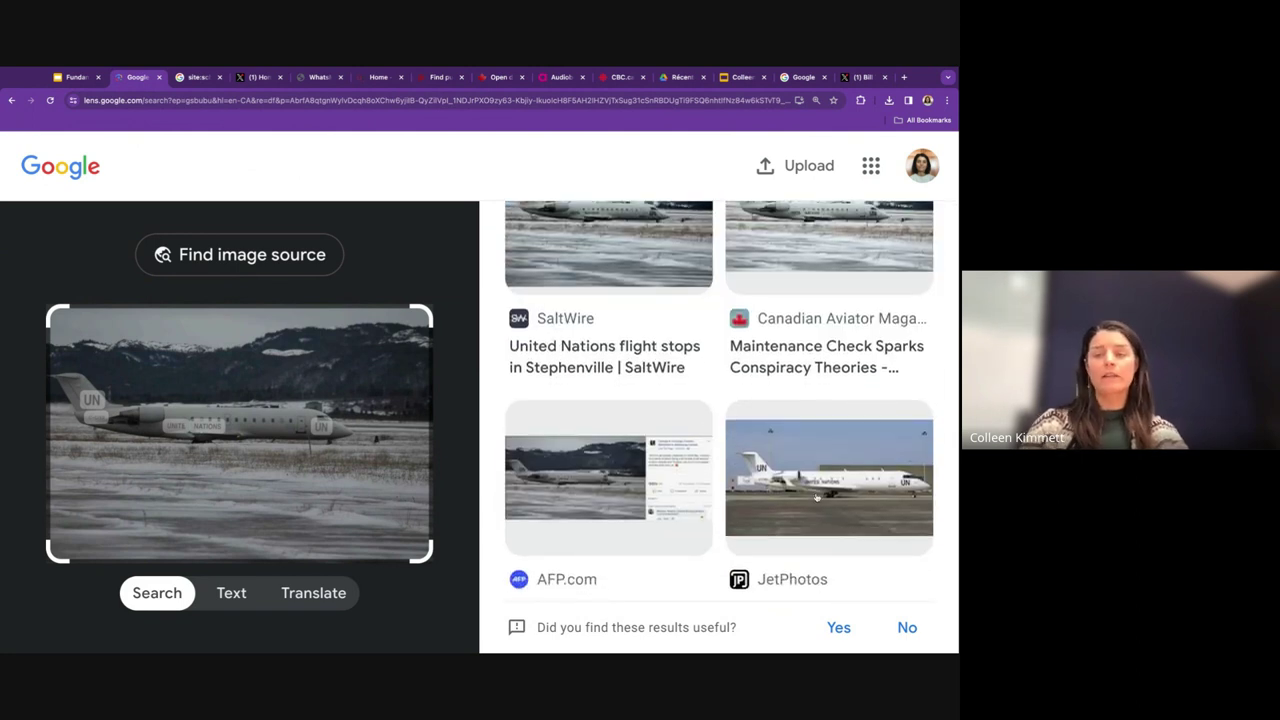
scroll(816, 497, "down", 3)
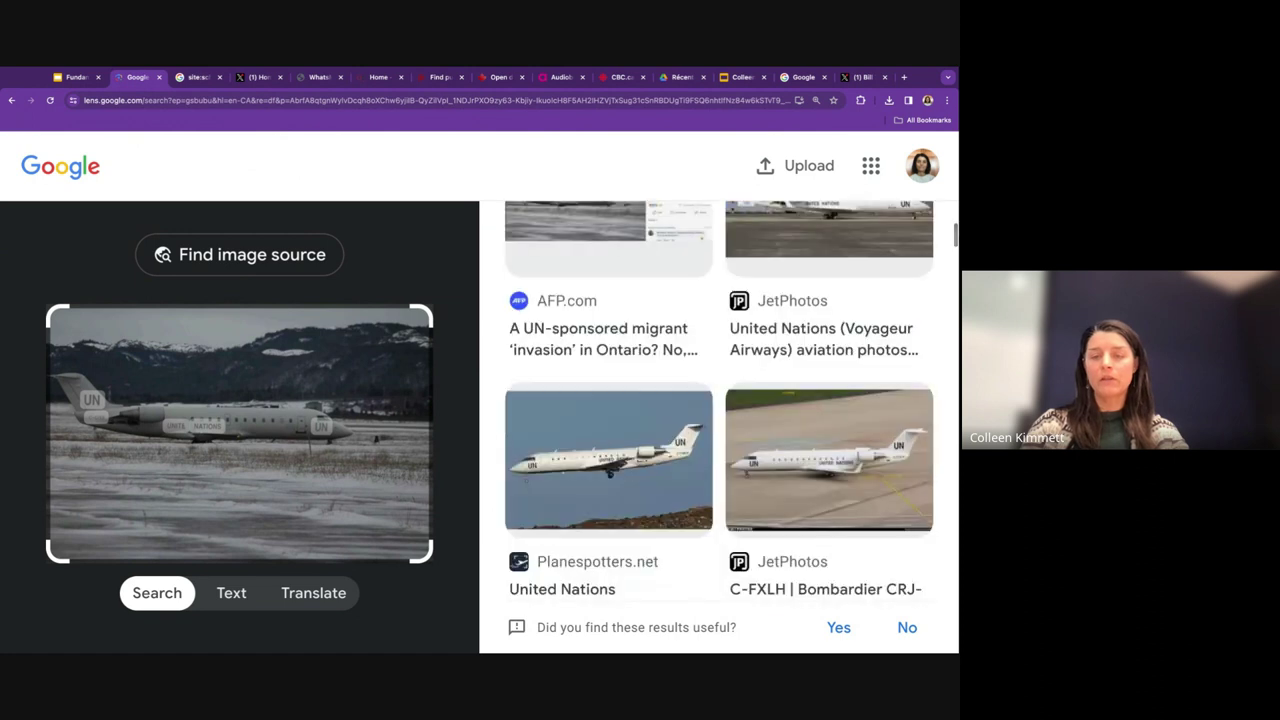
scroll(719, 420, "up", 4)
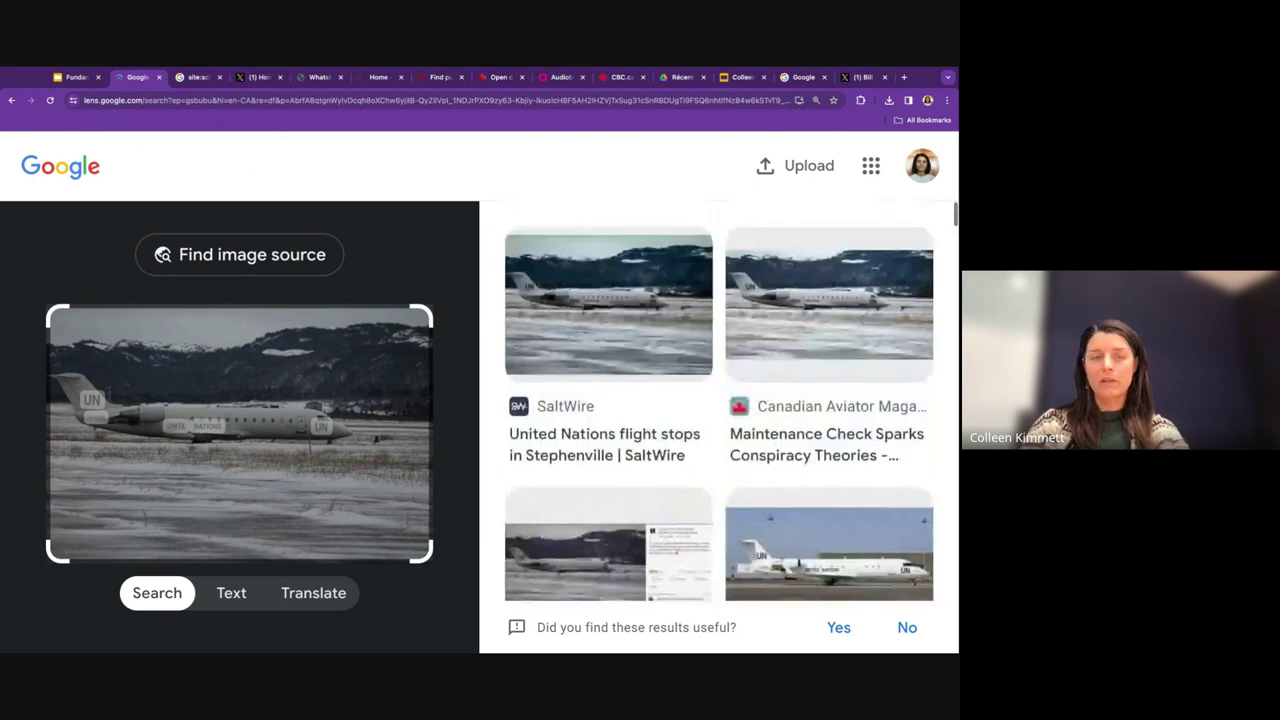
Find the photo's source and browse exact matches led by SaltWire and Canadian Aviator Magazine
left_click(227, 256)
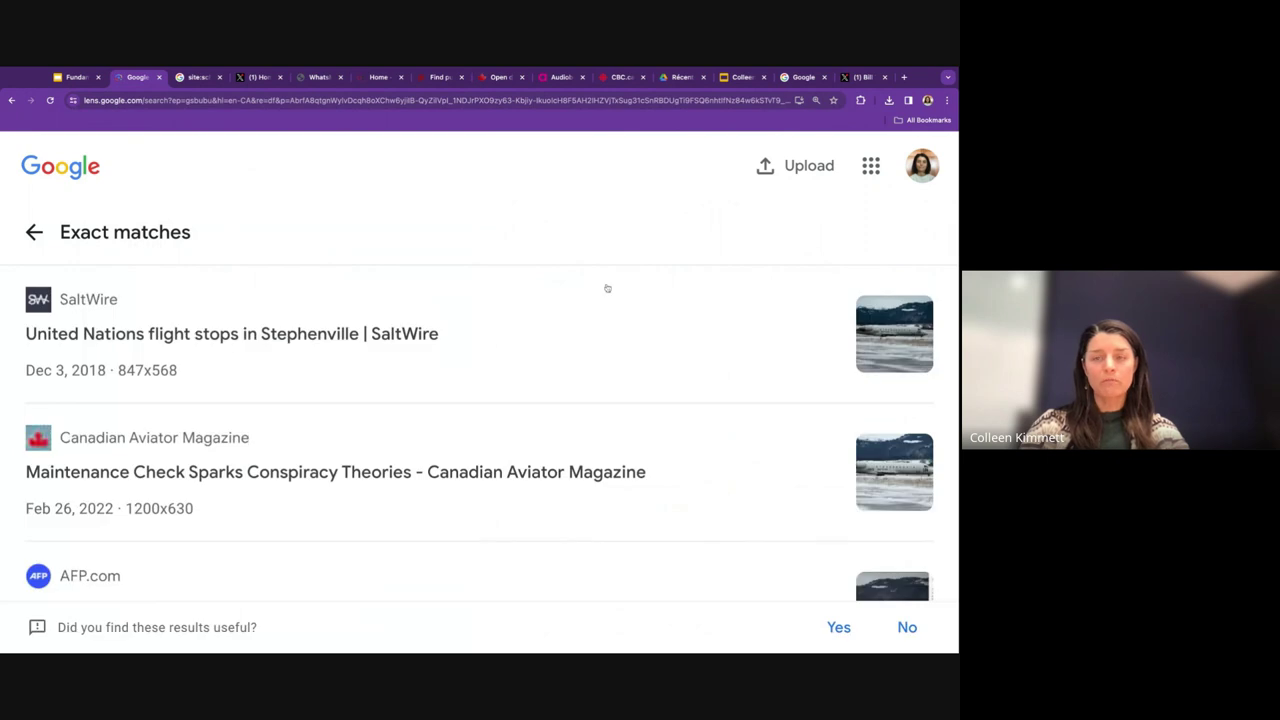
scroll(607, 288, "down", 3)
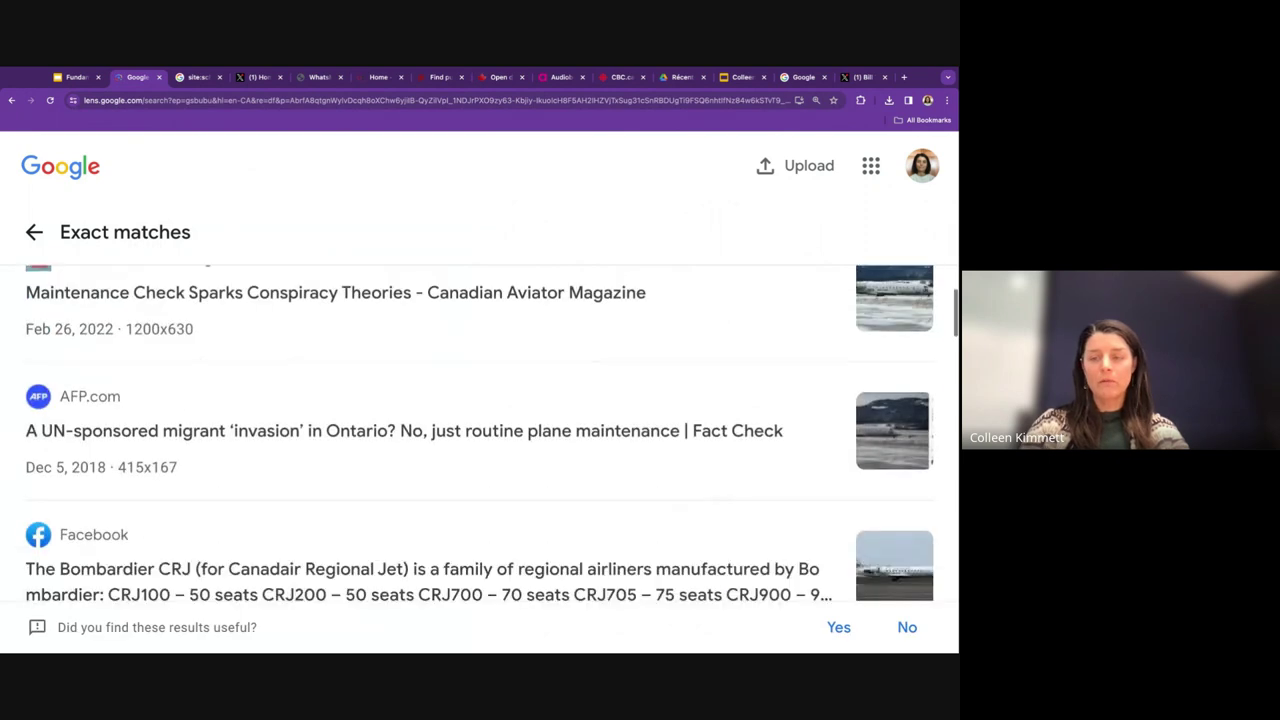
scroll(480, 430, "up", 1)
scroll(480, 430, "down", 1)
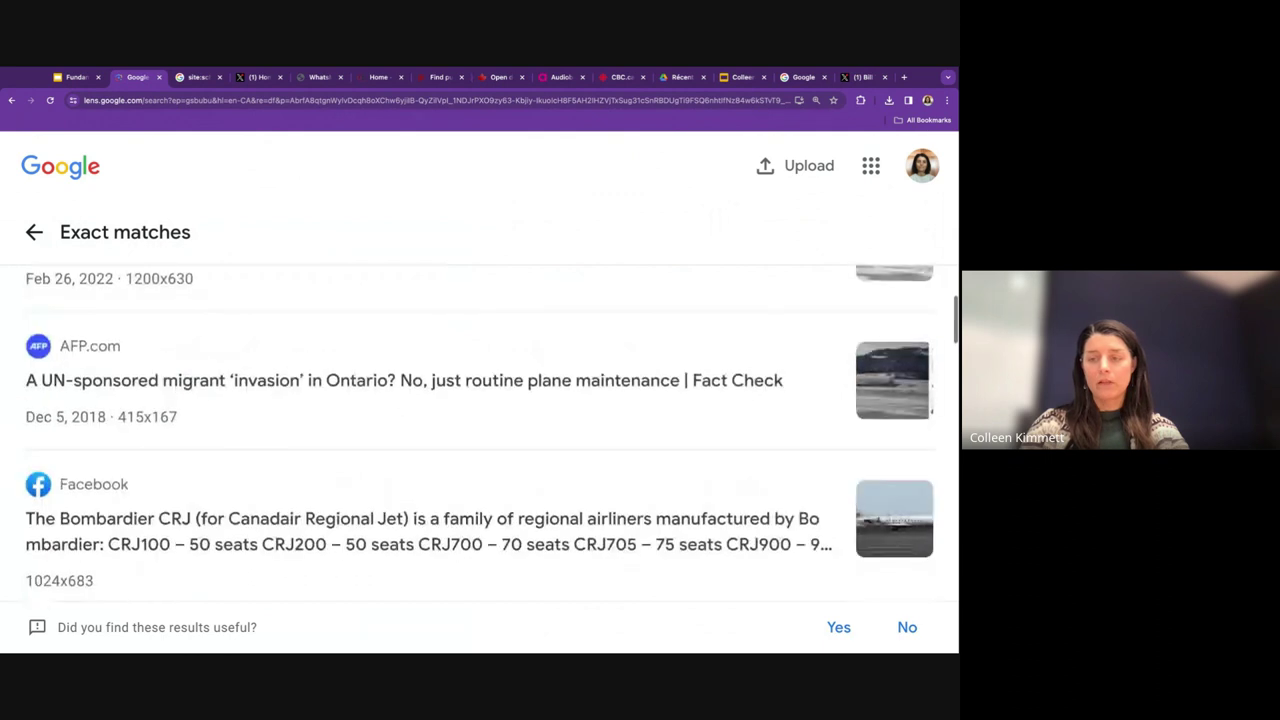
scroll(480, 430, "up", 2)
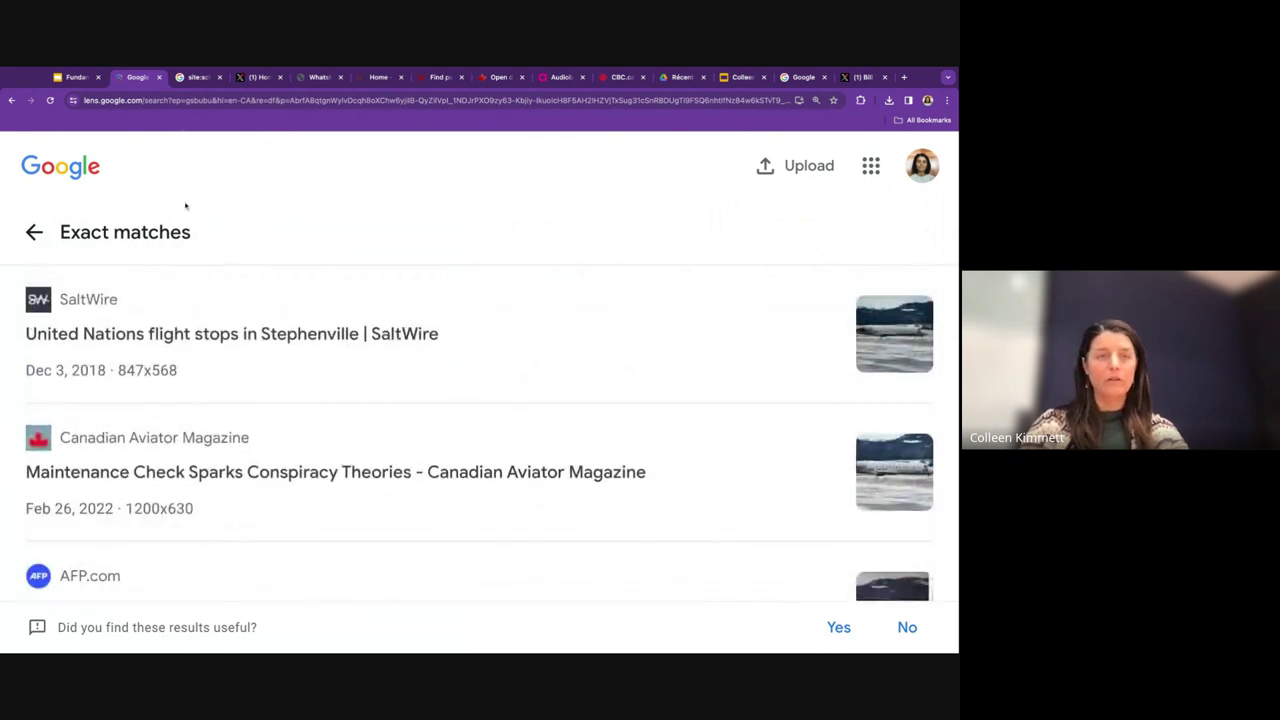
Search Google for gravelbourg and reset the page zoom to 100%
left_click(42, 178)
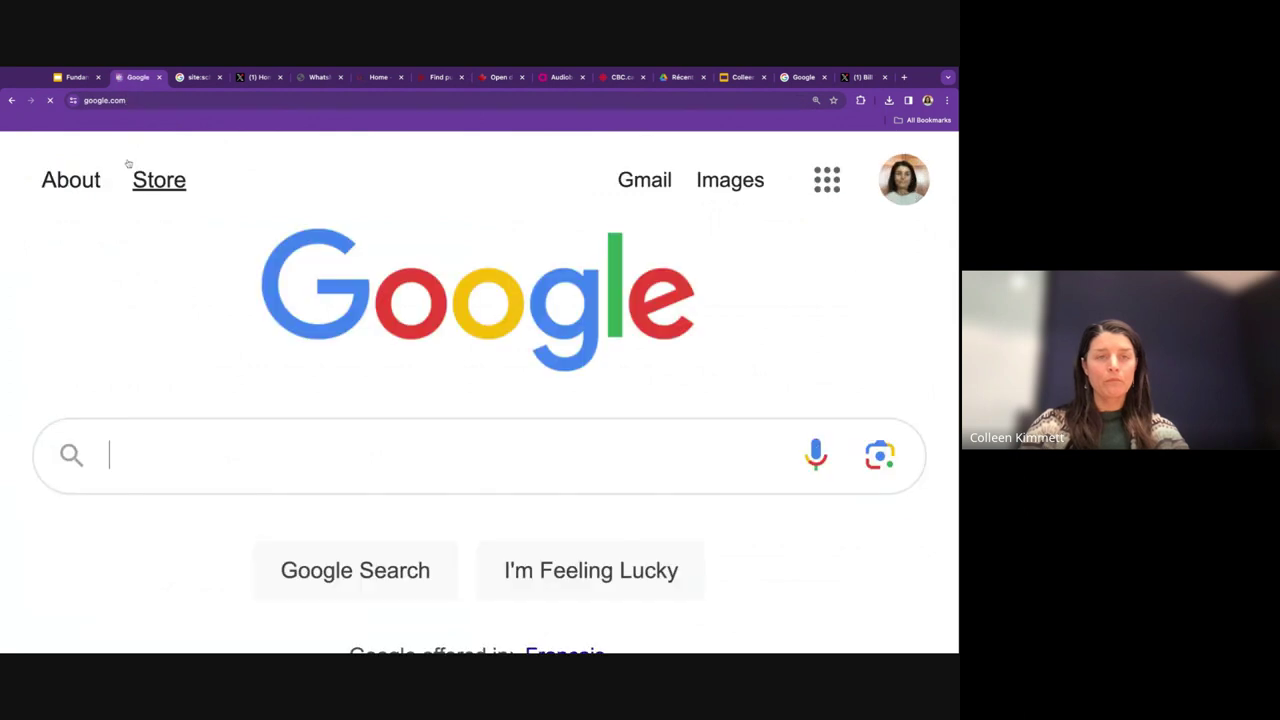
scroll(514, 372, "down", 1)
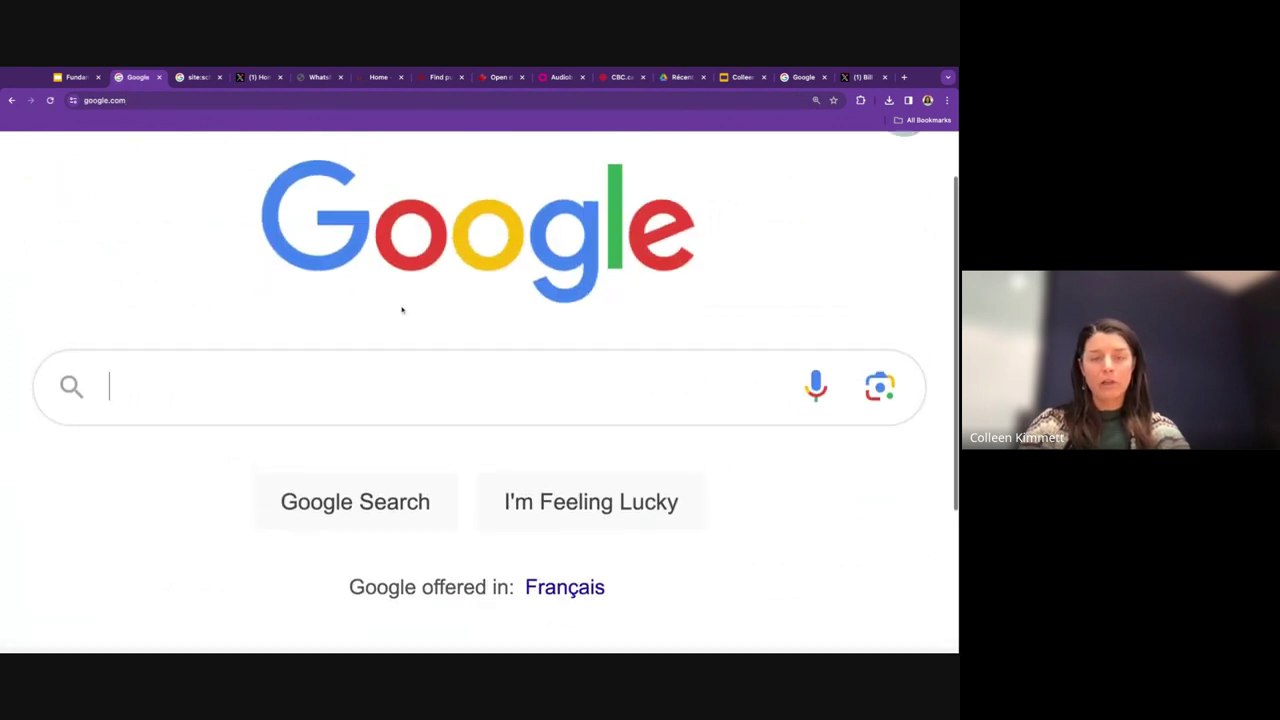
type("gravelbourg")
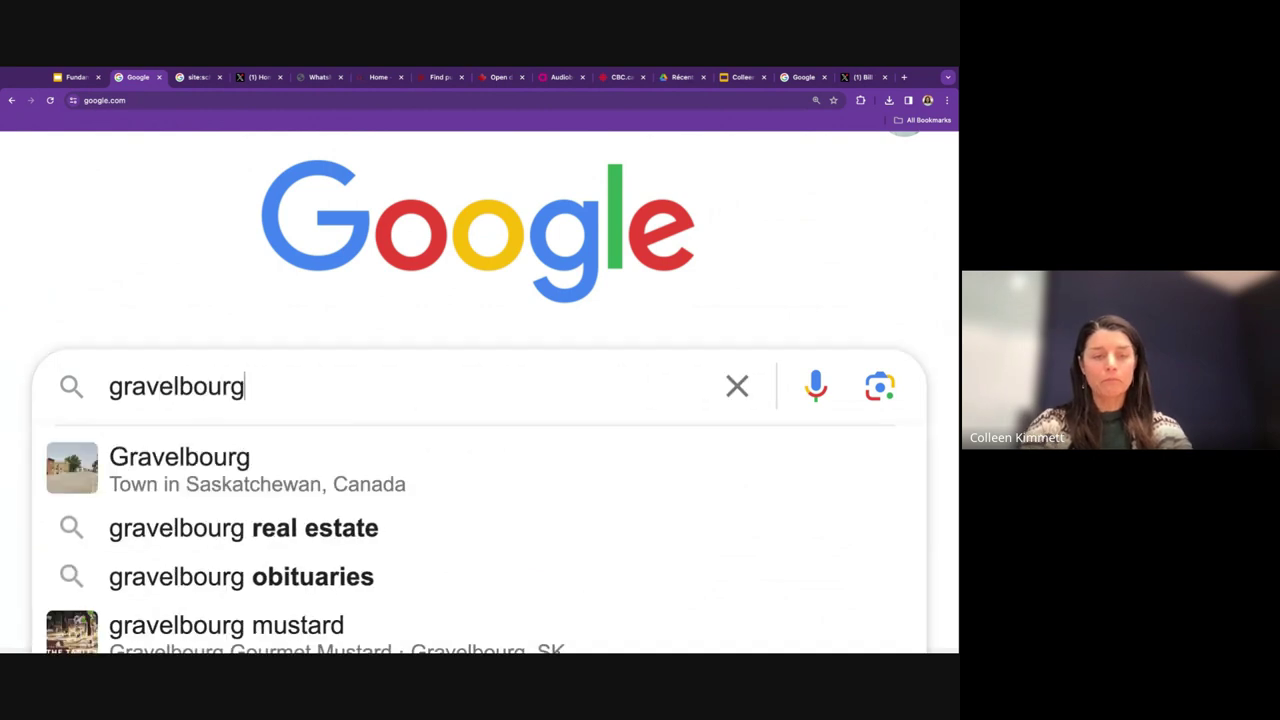
key("Return")
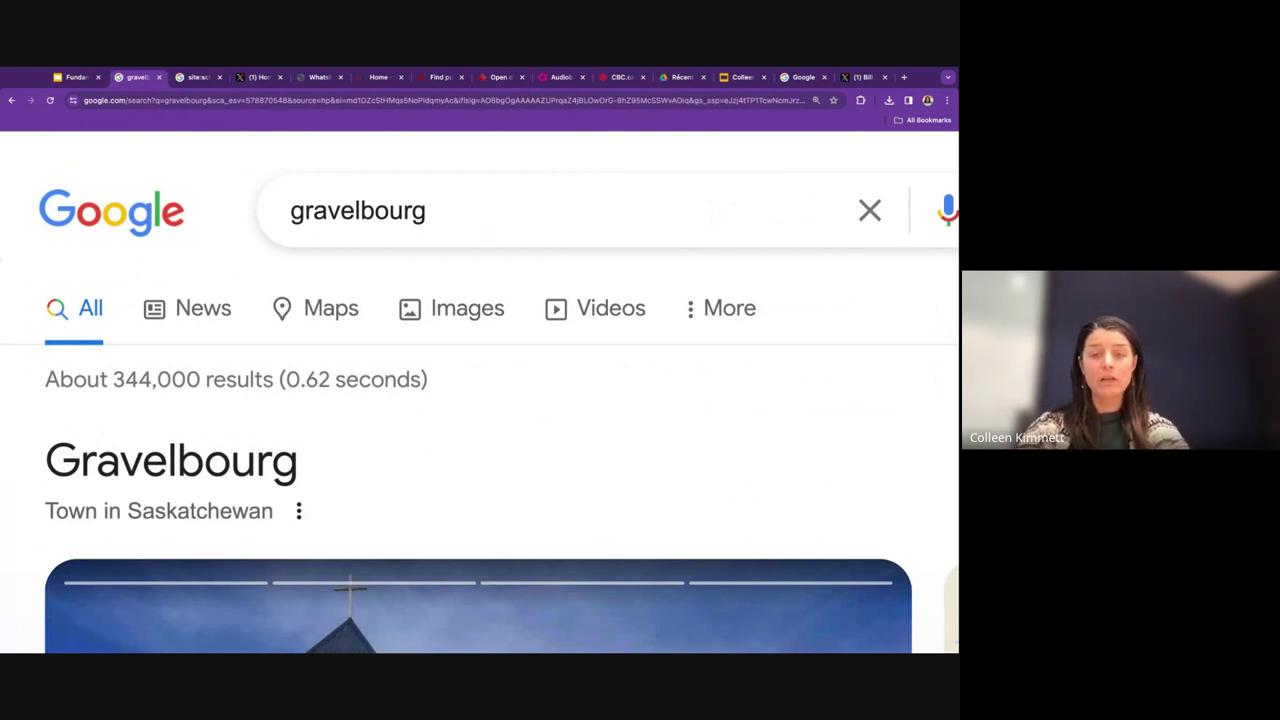
key("ctrl+minus")
key("ctrl+minus")
key("ctrl+minus")
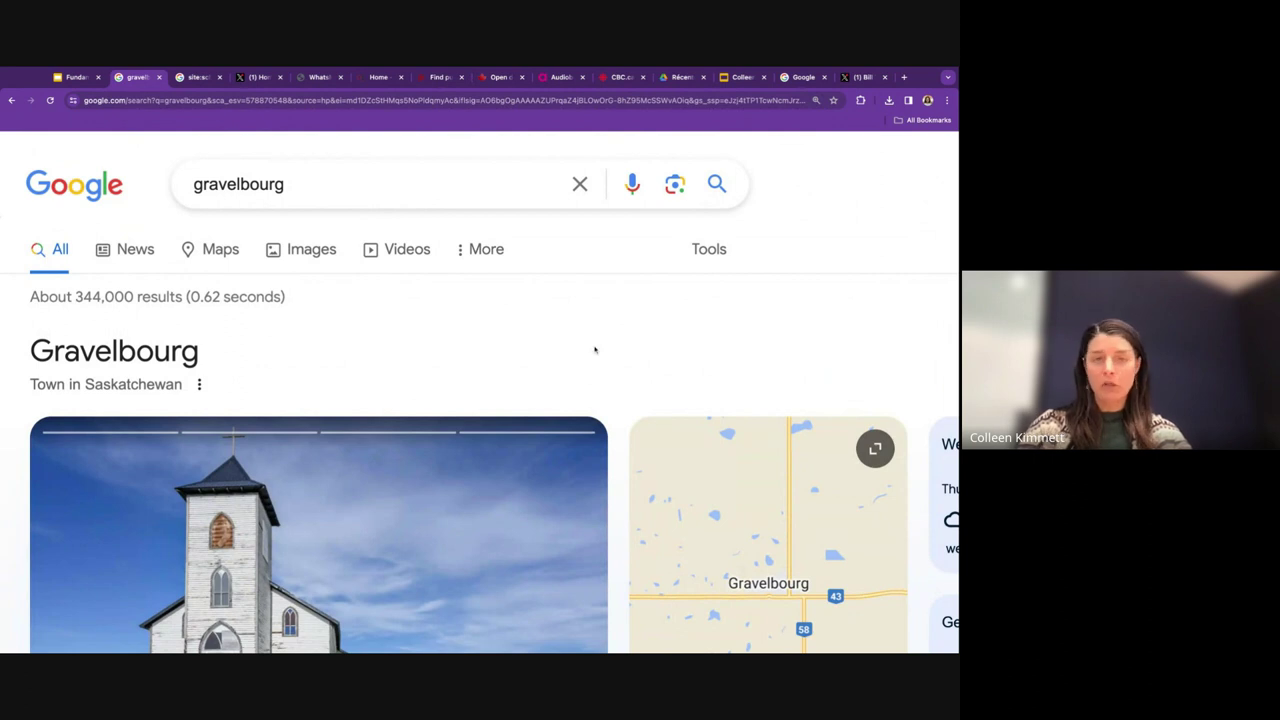
Look over the Tools filters and more search types, then show gravelbourg image results
left_click(713, 257)
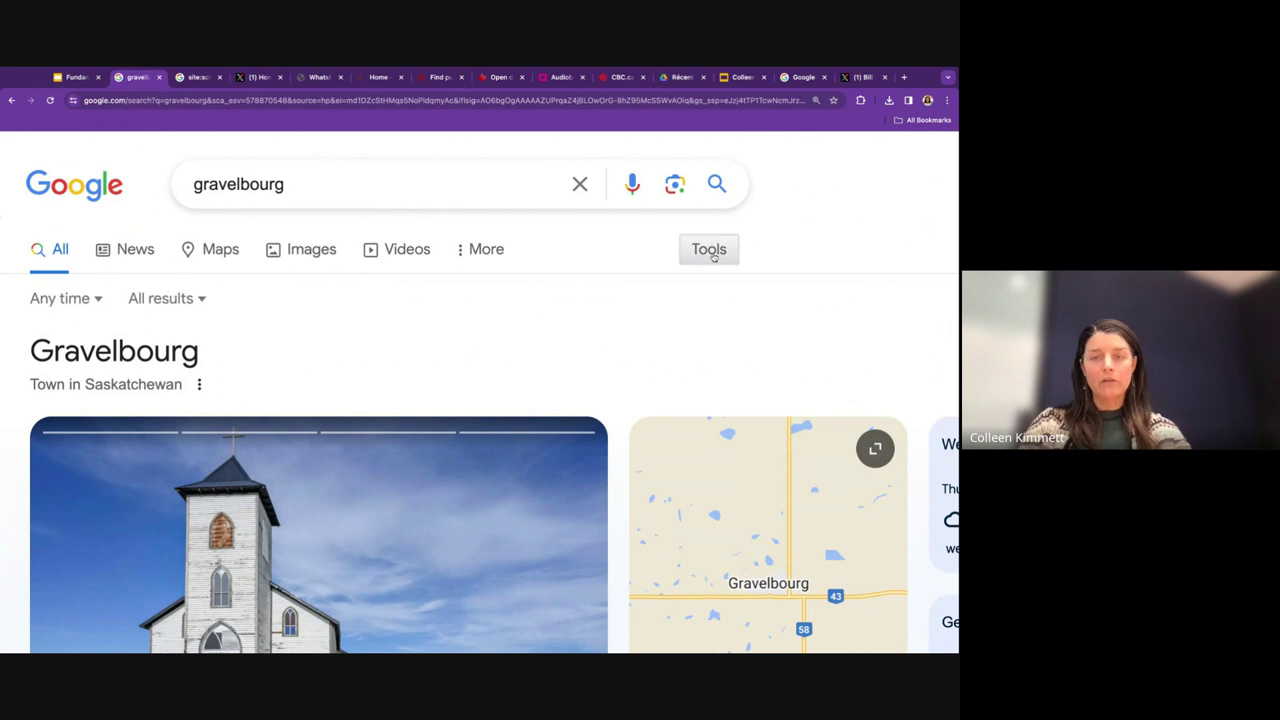
left_click(203, 300)
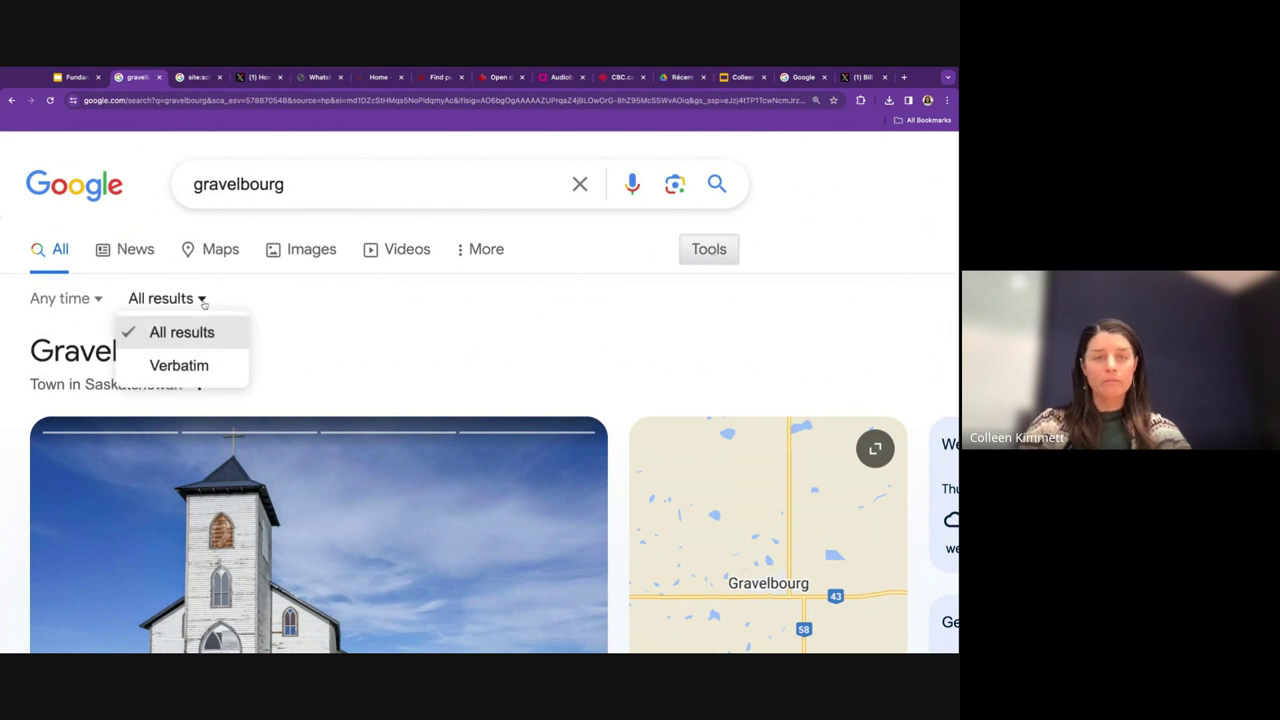
left_click(443, 266)
left_click(471, 249)
left_click(371, 320)
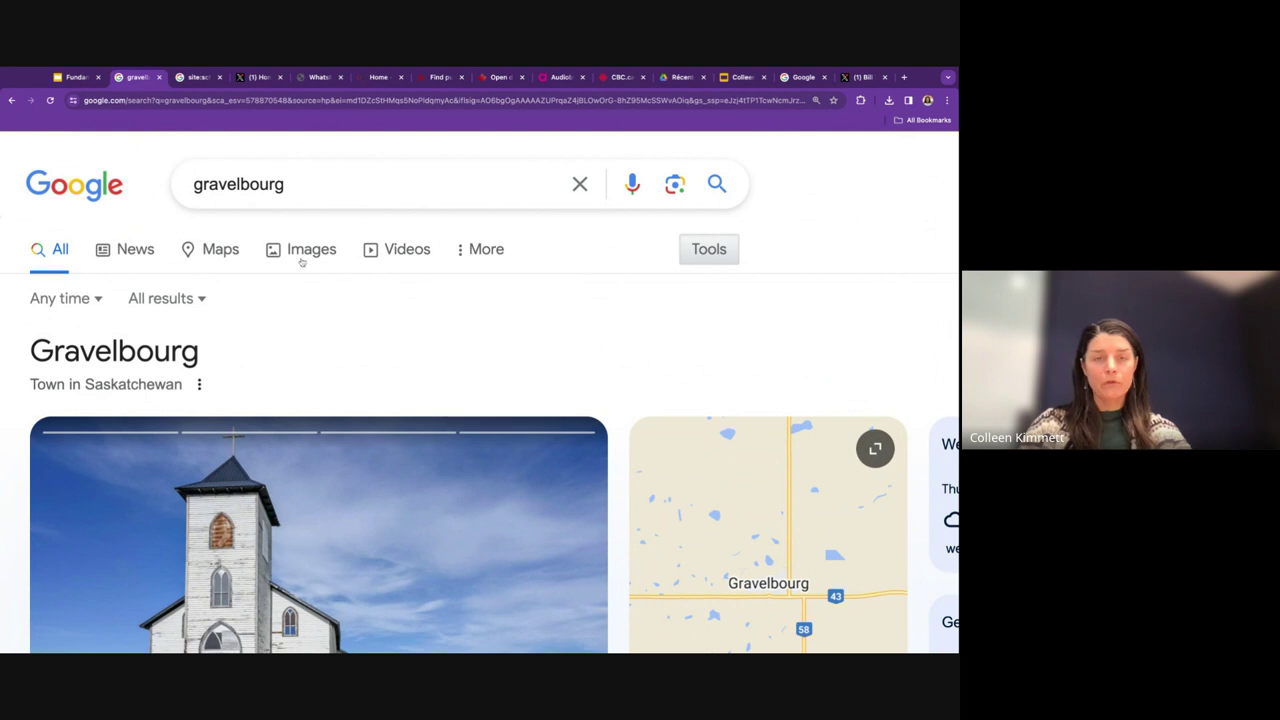
left_click(303, 259)
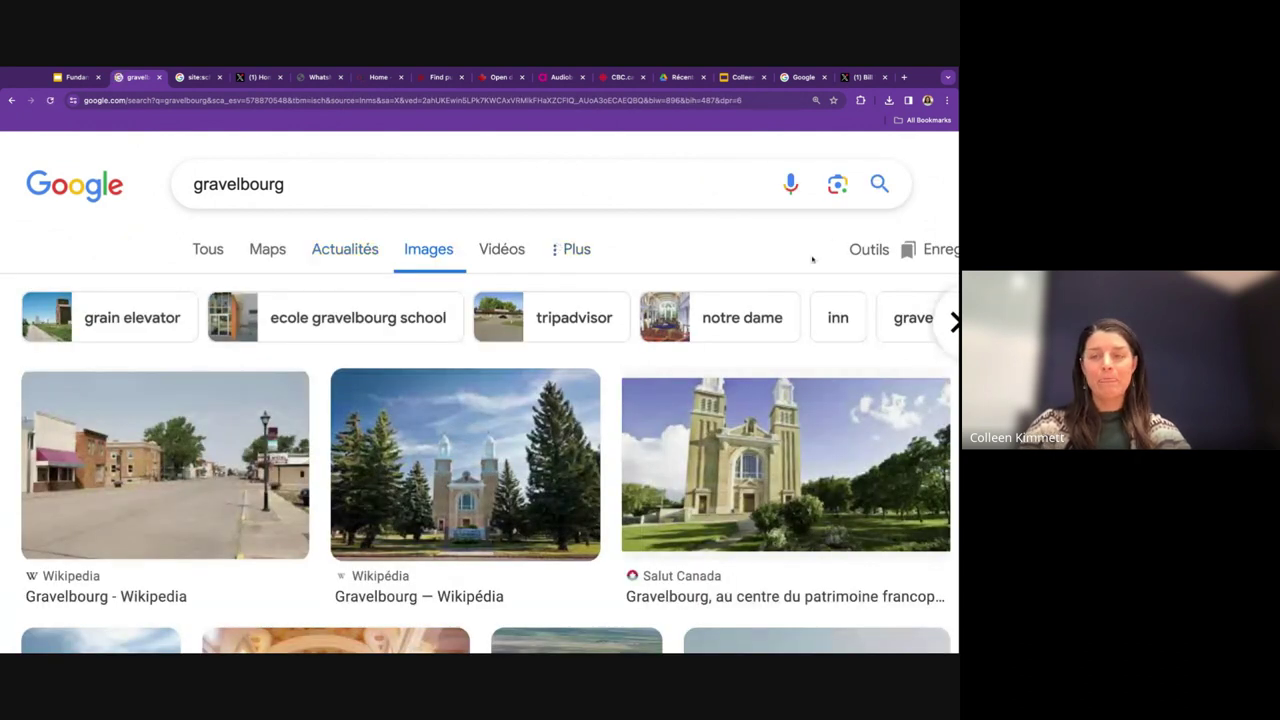
Set the Droits d'usage filter under Outils to Licences Creative Commons
left_click(868, 252)
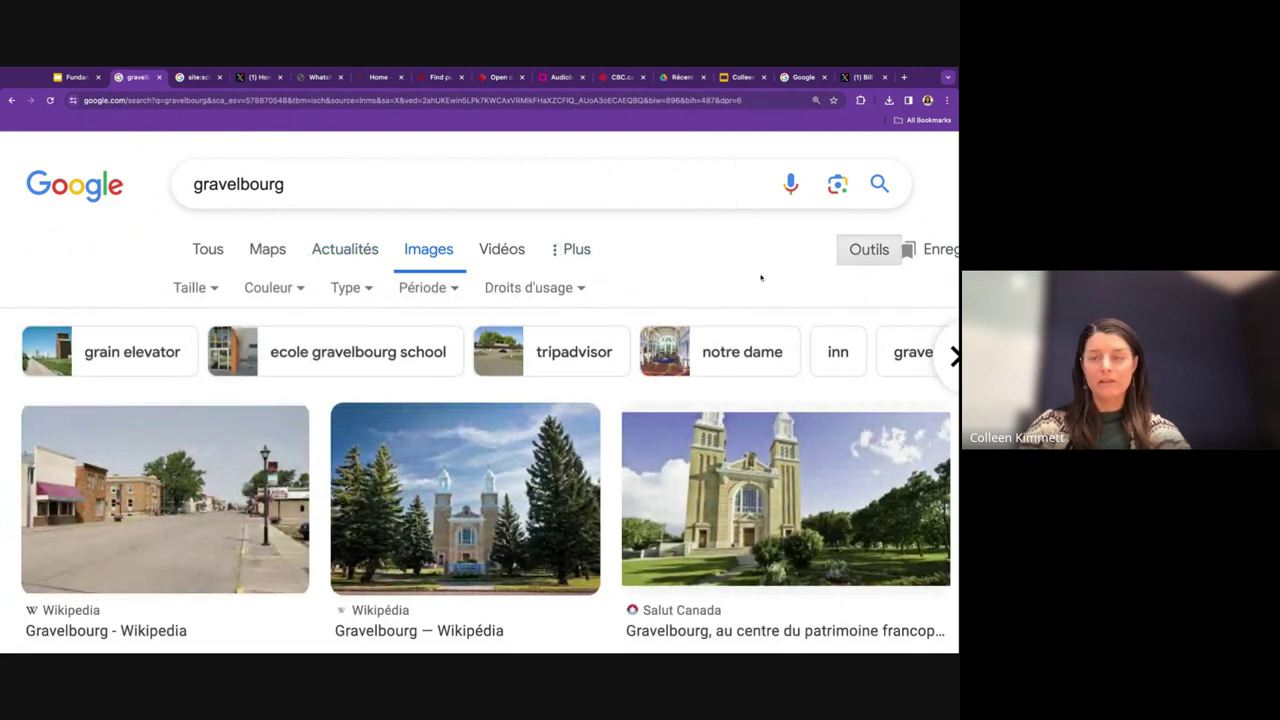
scroll(760, 278, "right", 3)
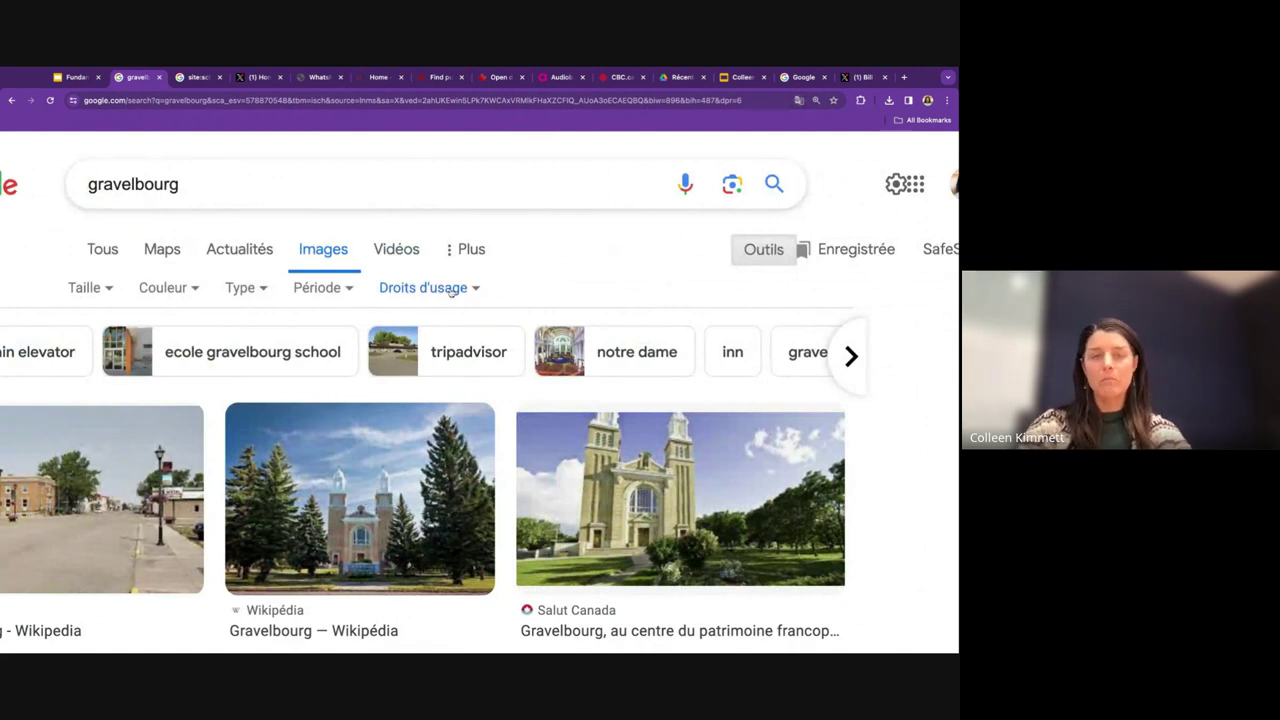
left_click(452, 290)
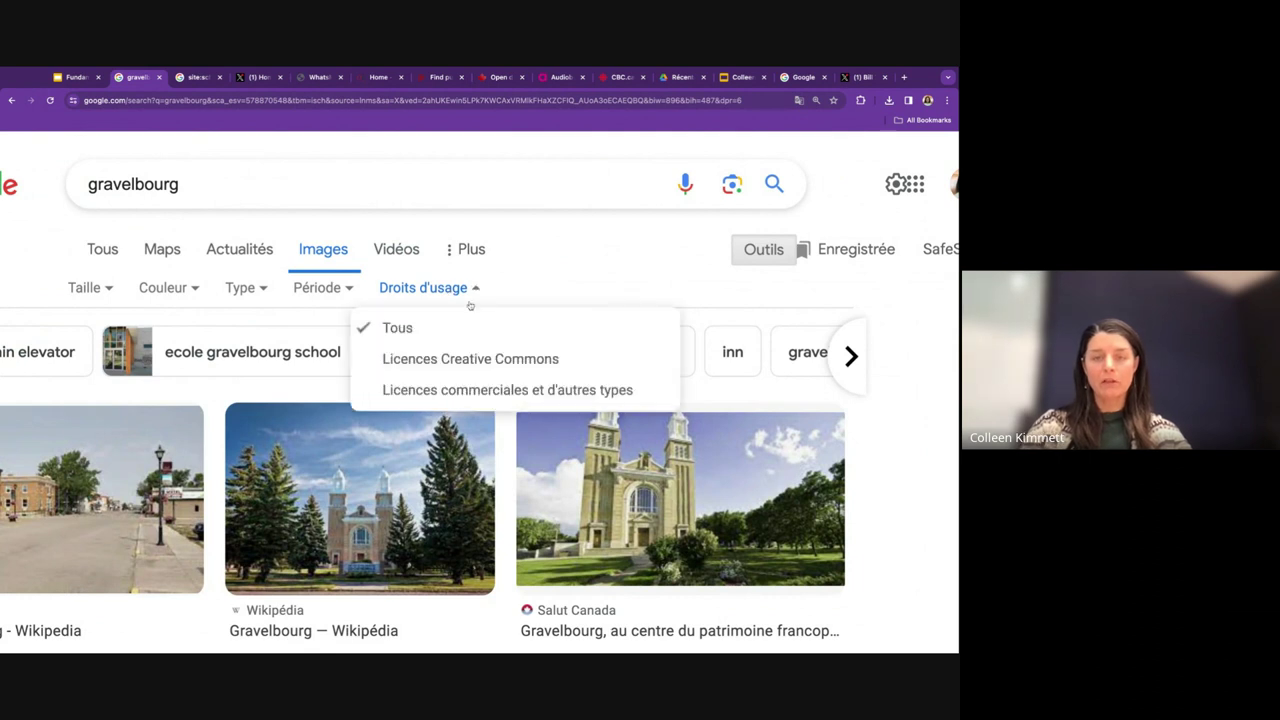
left_click(517, 359)
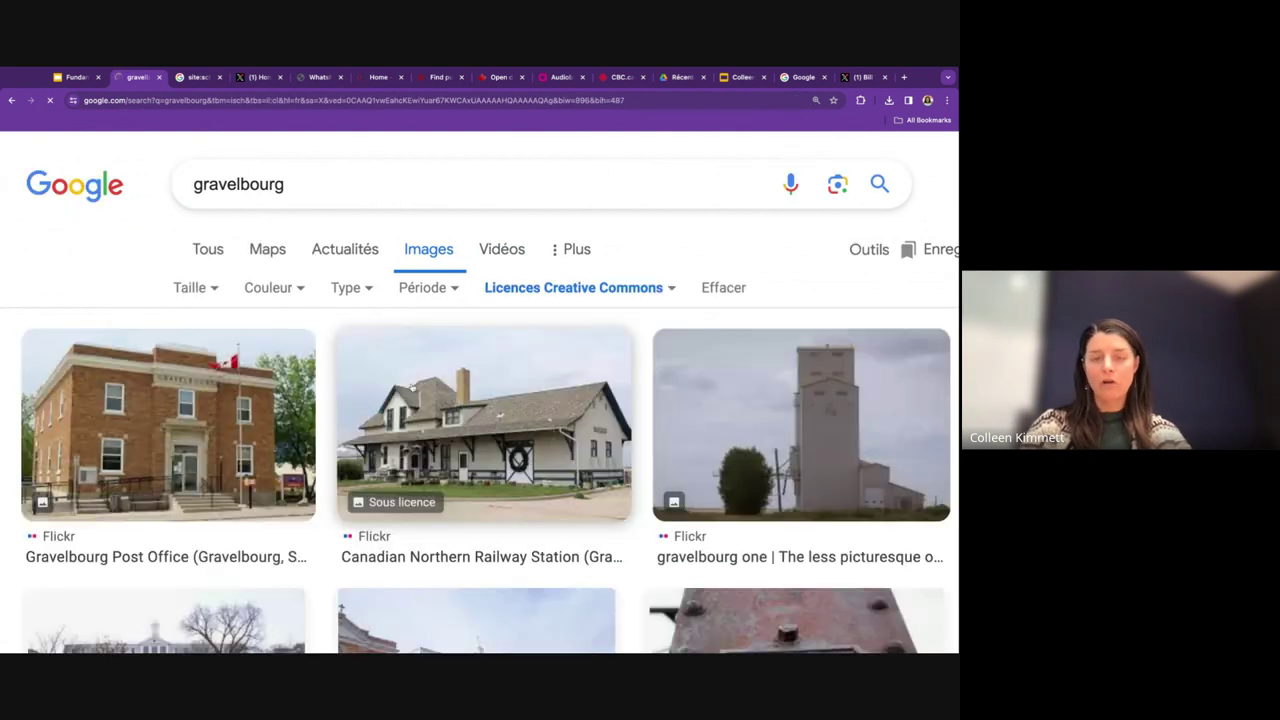
Open the railway station photo preview, read its CC BY-NC 2.0 licence deed, then close that tab
left_click(414, 512)
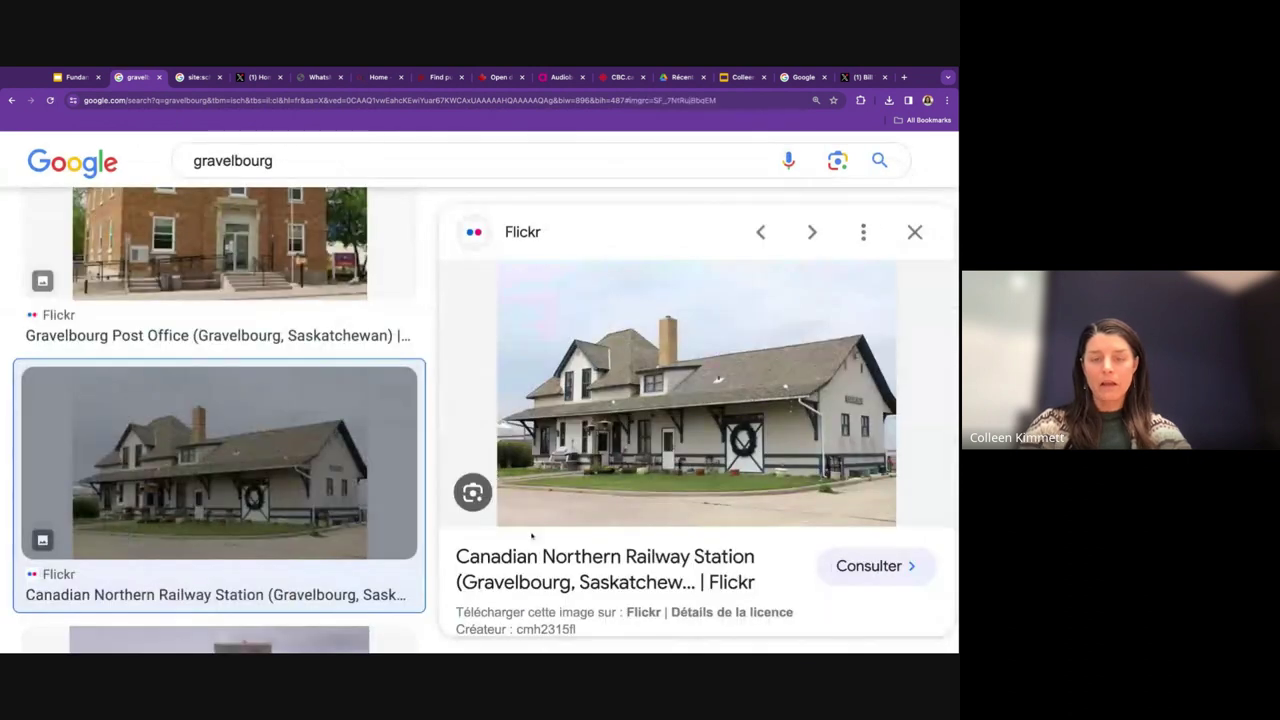
scroll(706, 541, "down", 2)
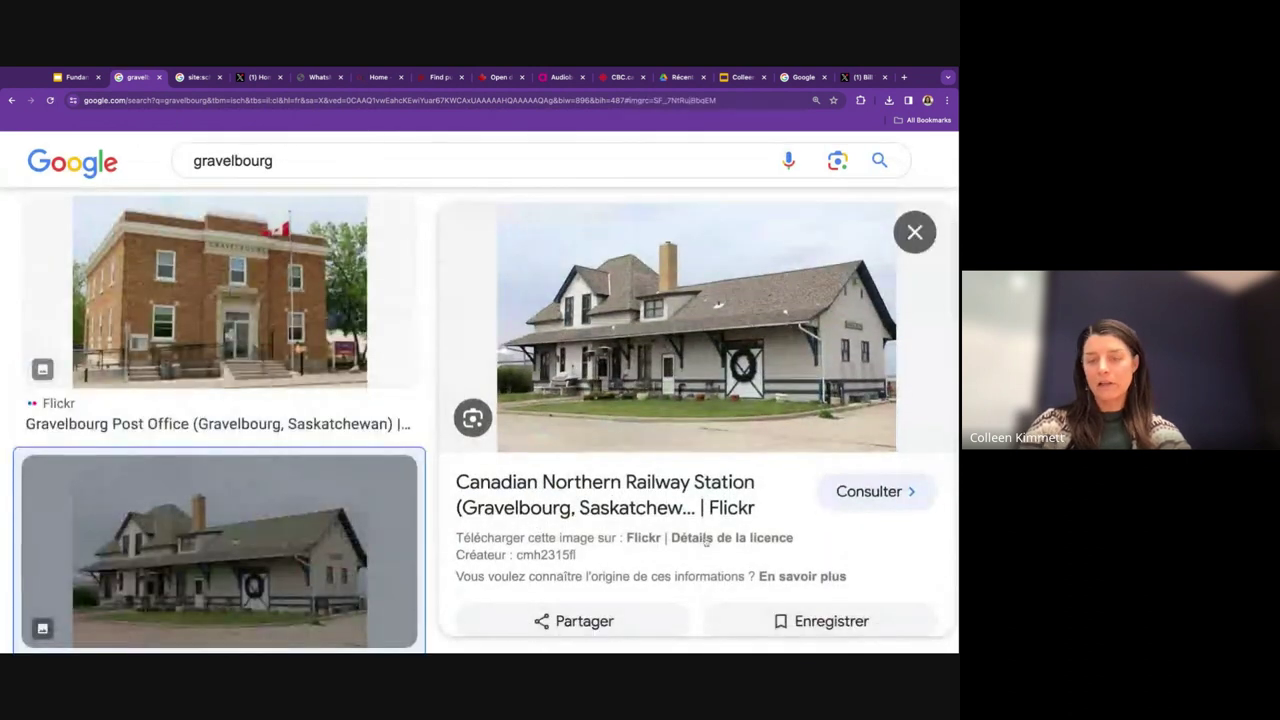
left_click(706, 539)
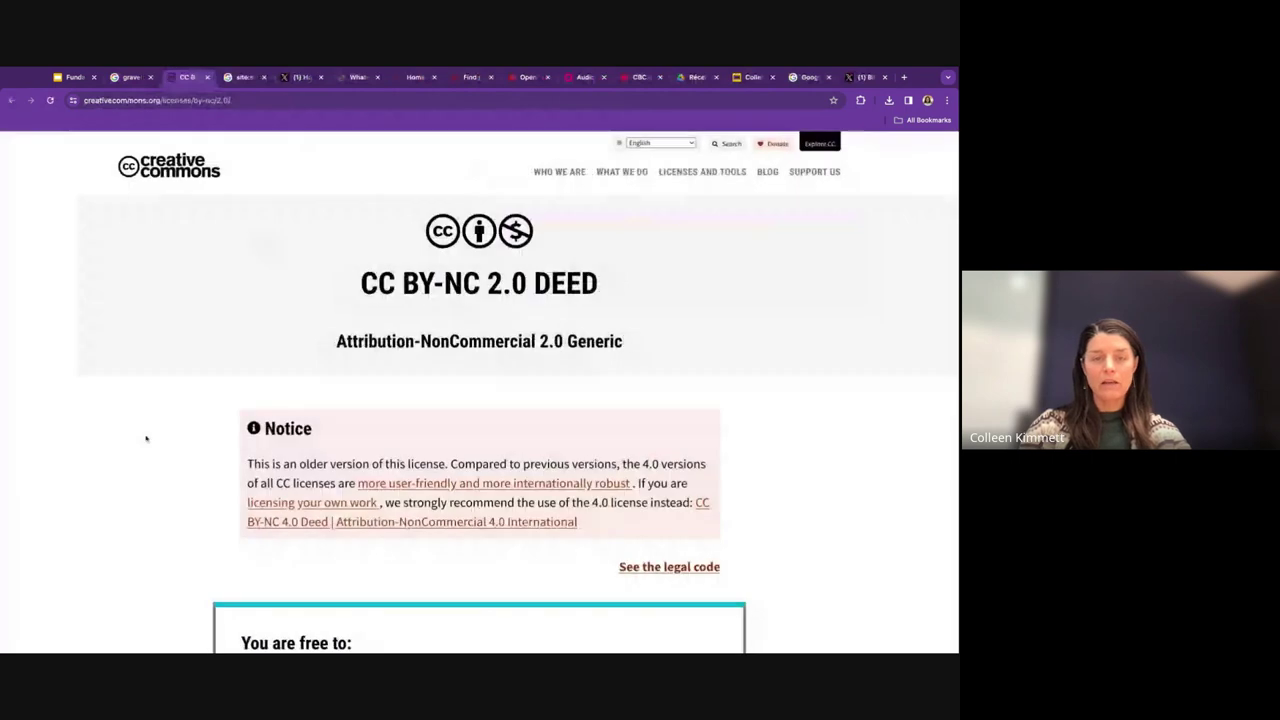
scroll(146, 438, "down", 2)
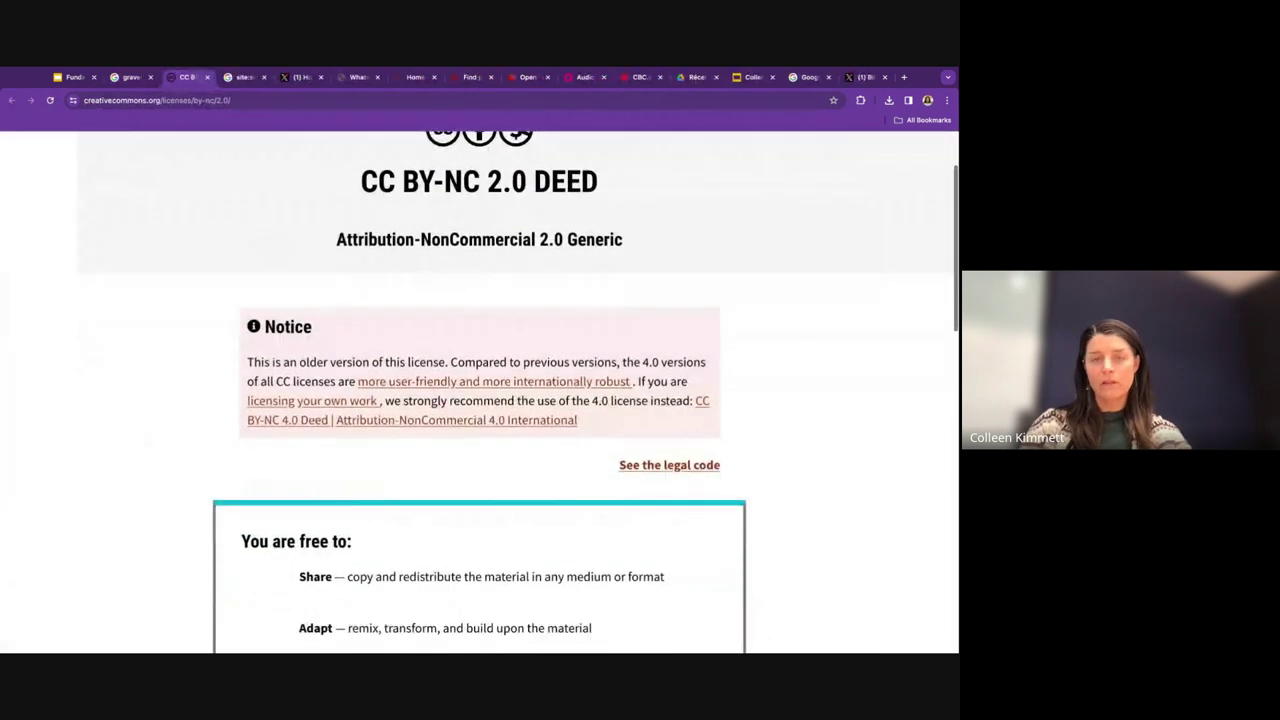
scroll(480, 390, "down", 4)
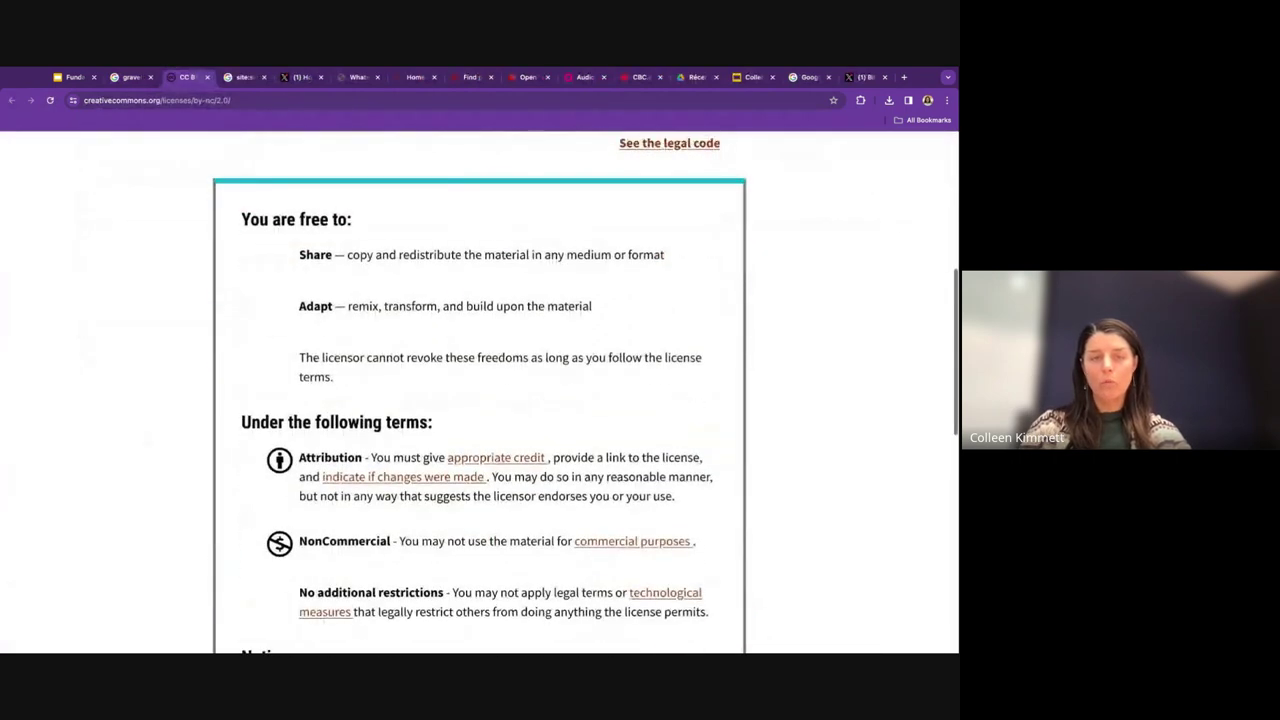
scroll(585, 395, "down", 1)
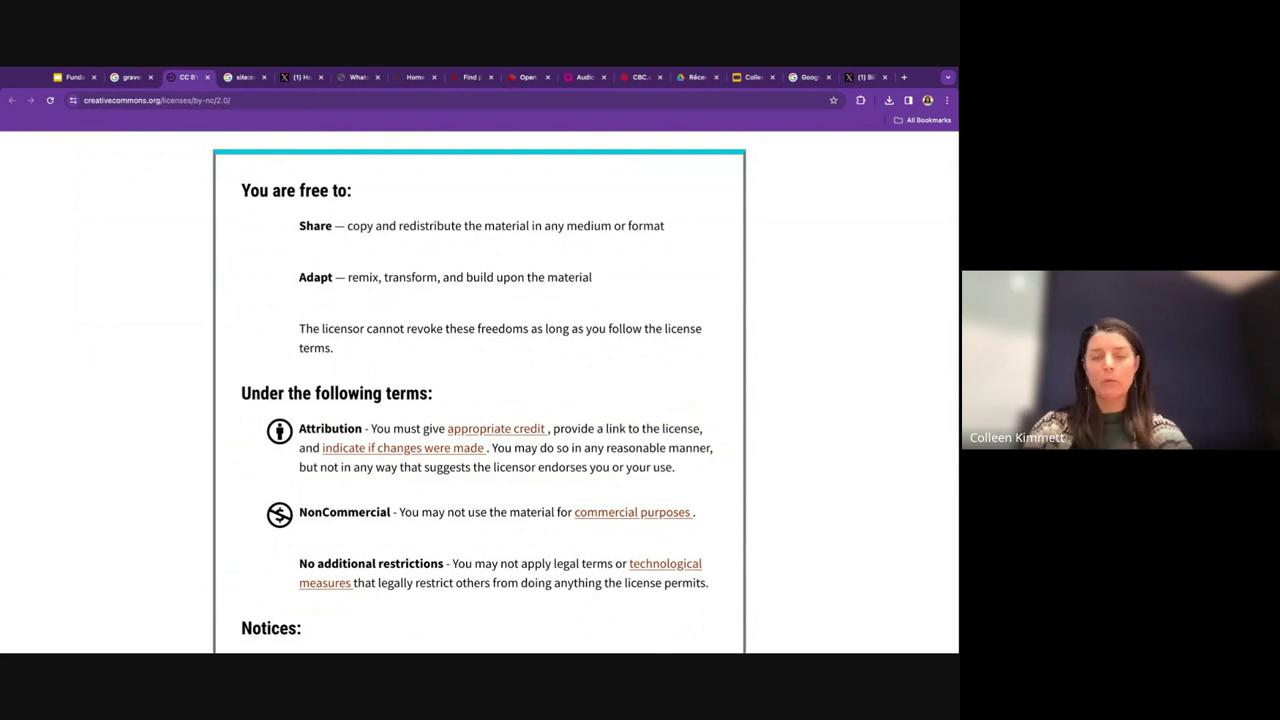
scroll(480, 400, "down", 1)
scroll(480, 400, "up", 6)
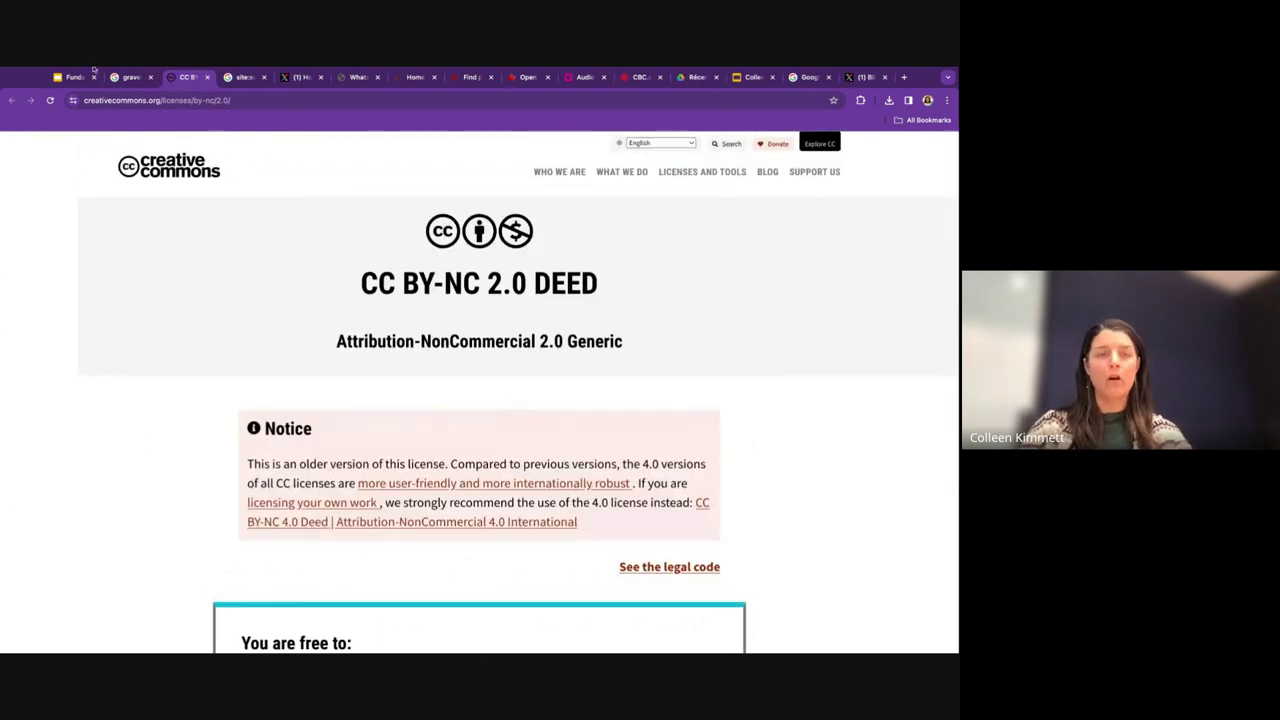
left_click(207, 77)
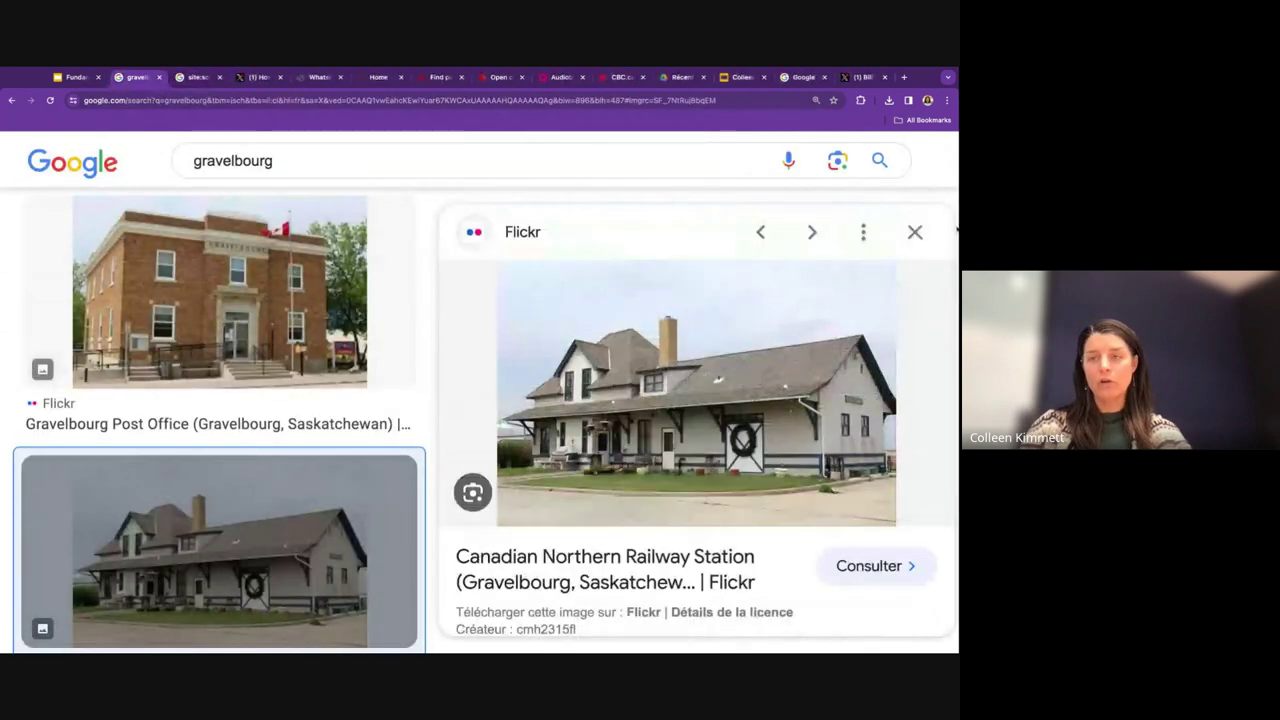
Close the photo preview, check the Creative Commons licence filter options, and return to Google's homepage
left_click(928, 233)
scroll(315, 189, "up", 3)
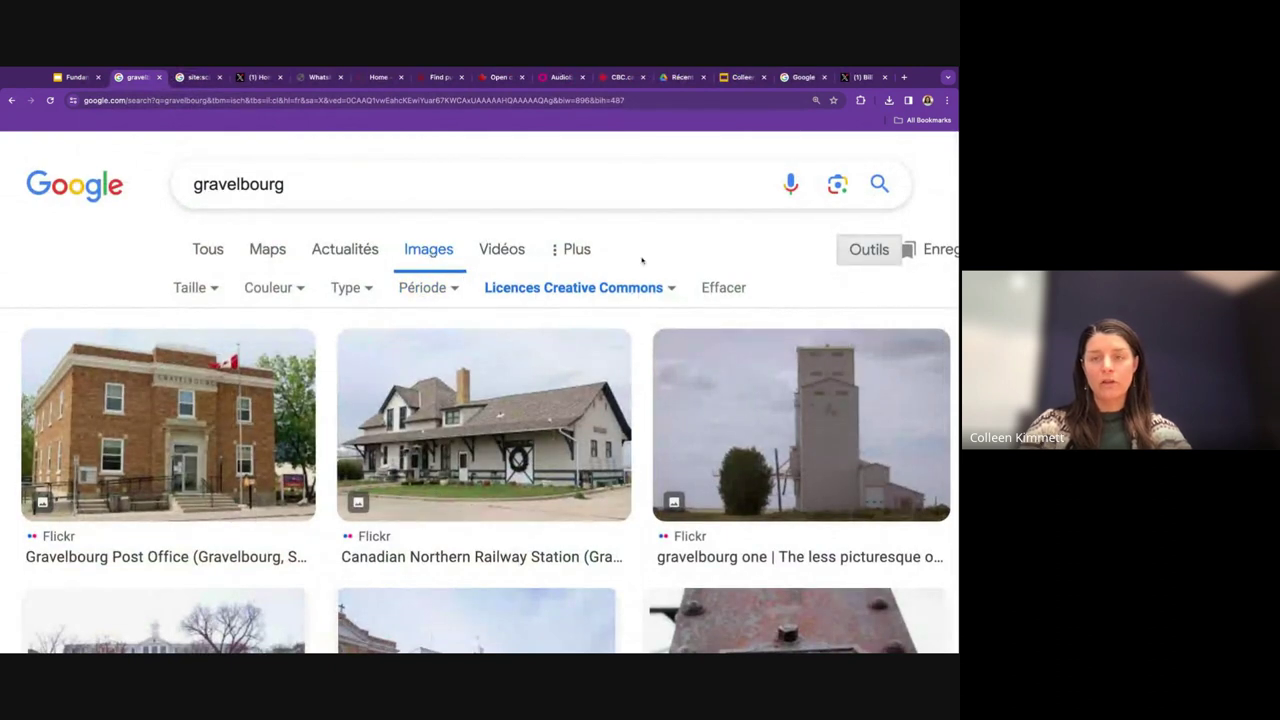
left_click(625, 288)
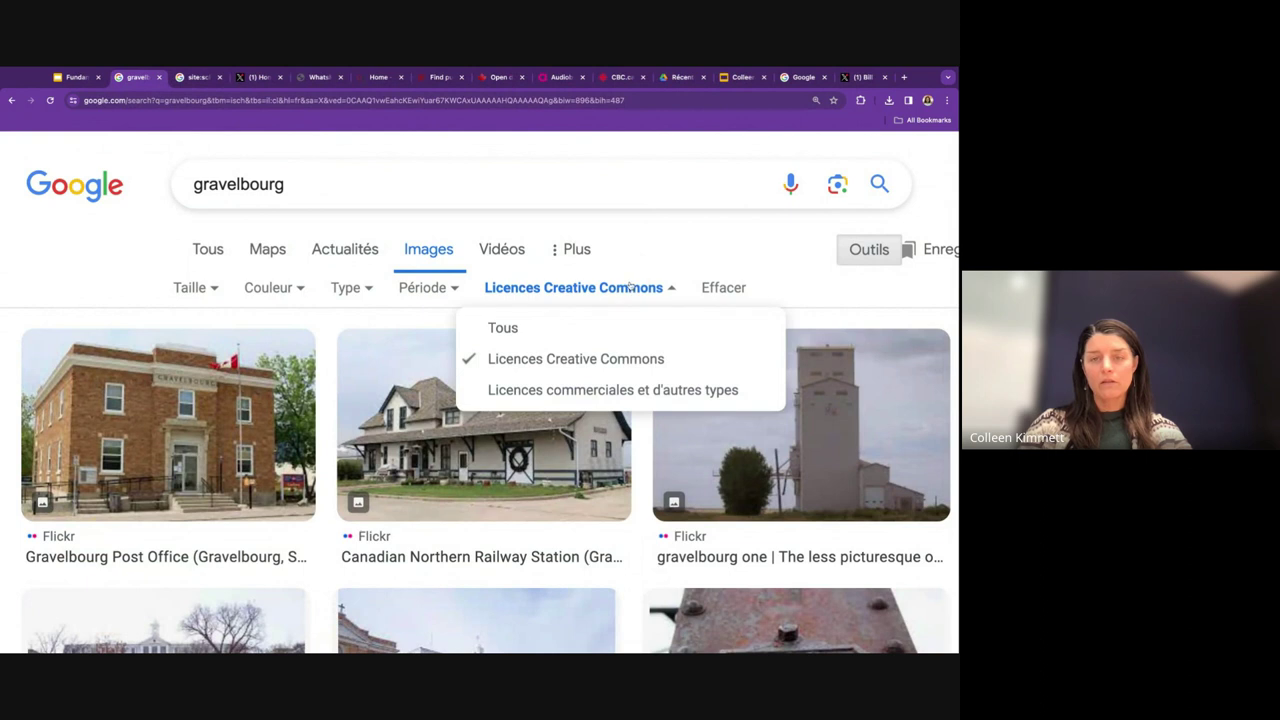
left_click(704, 237)
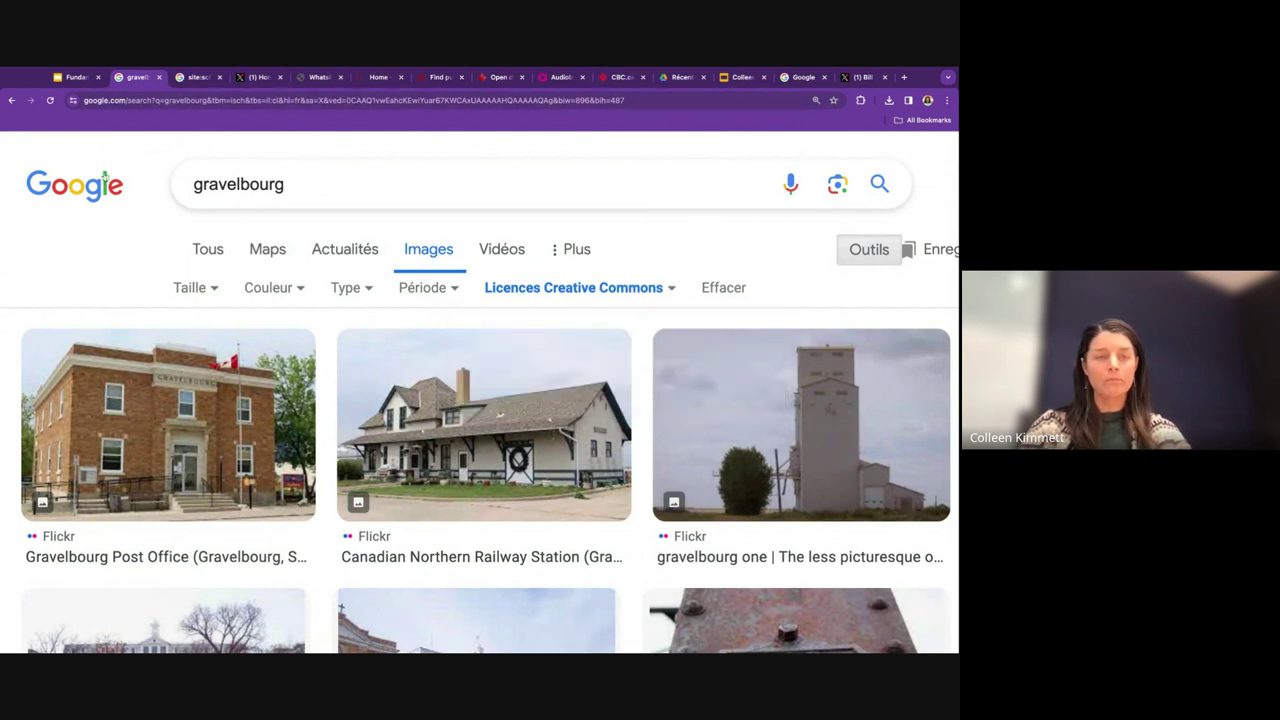
left_click(98, 186)
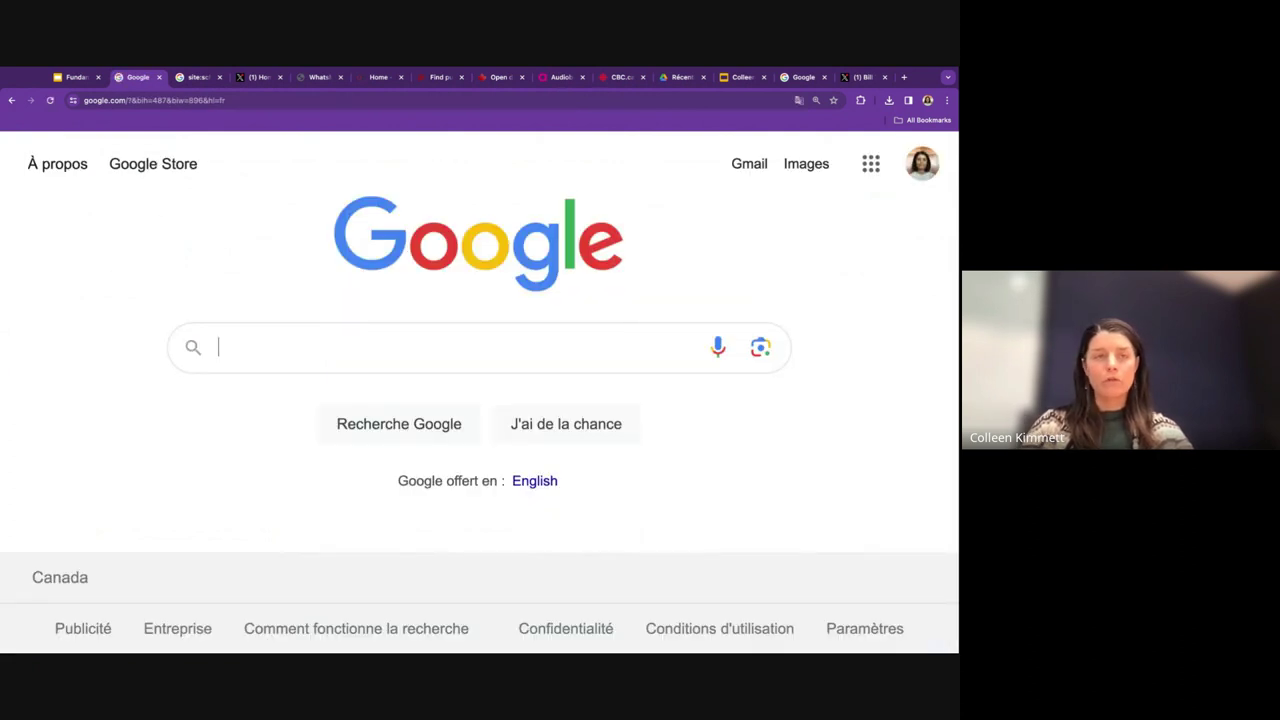
Return to the presentation and advance to slide 19, 'Search images', with the street guitarist photo
key("ctrl+shift+Tab")
key("Right")
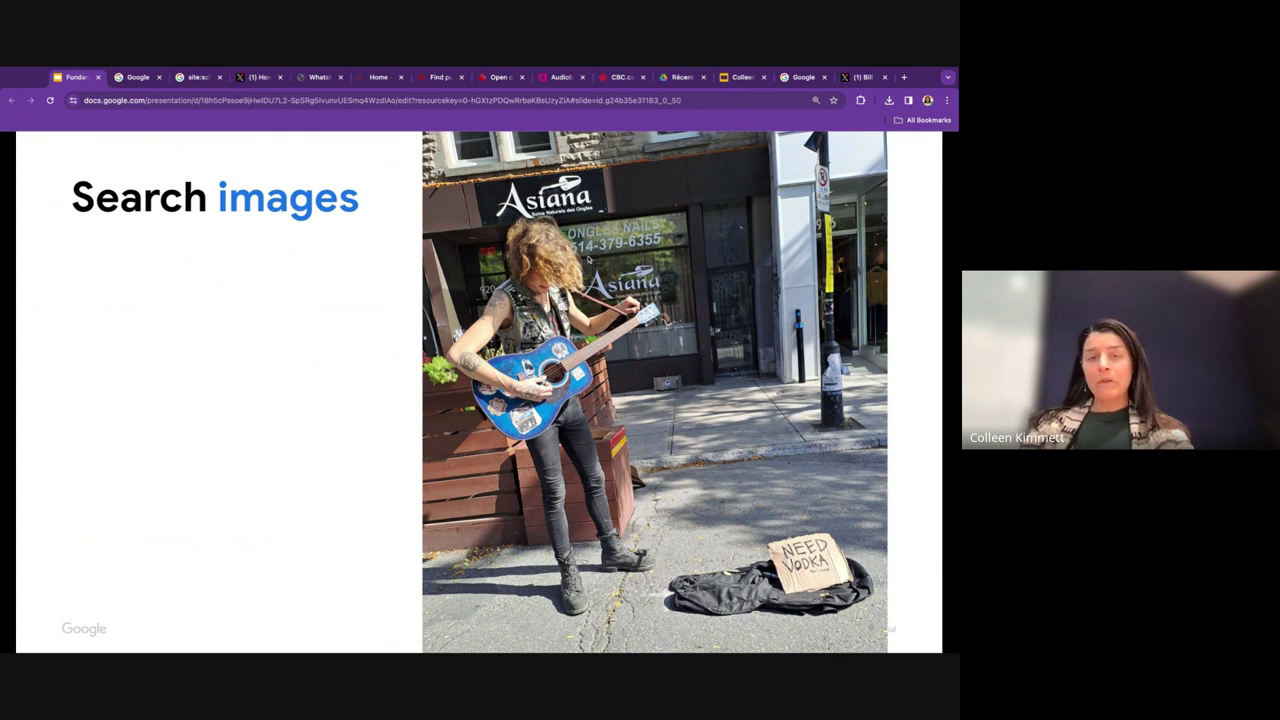
Search Google for 'asiana 514' and open the 'Ongles Asiana | Montreal QC' Facebook result
left_click(131, 80)
type("asi")
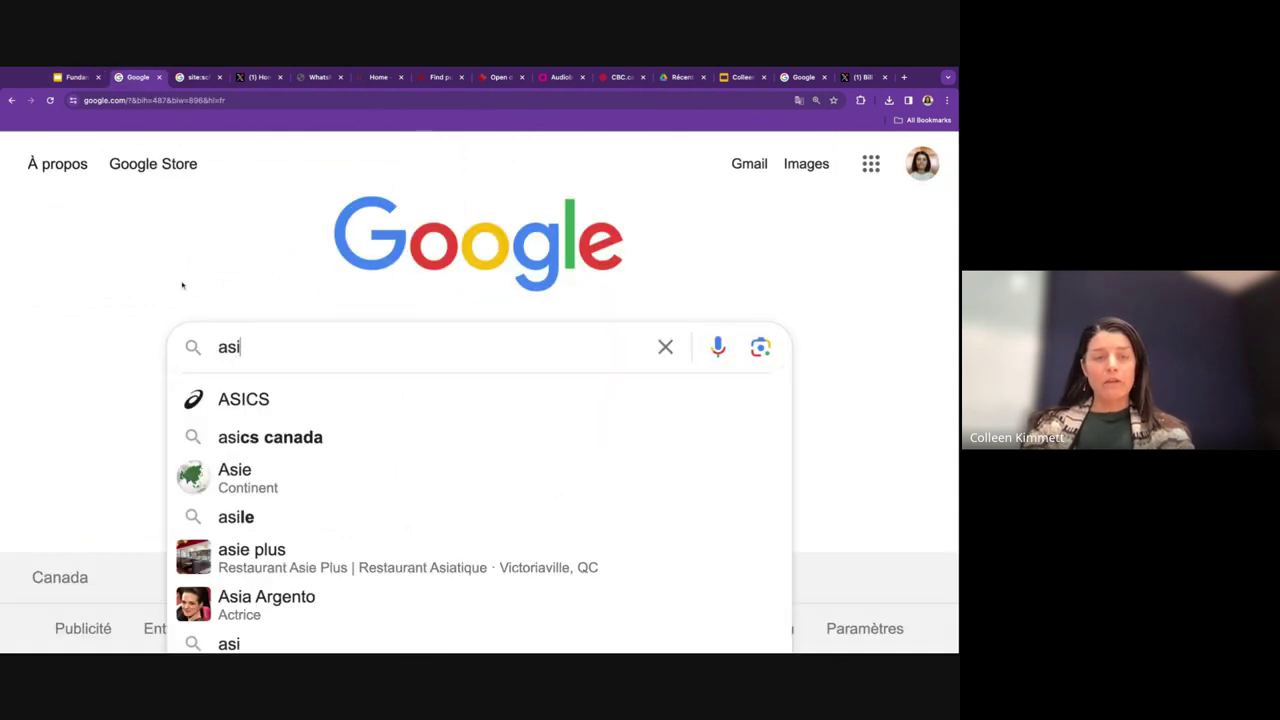
type("ana 514")
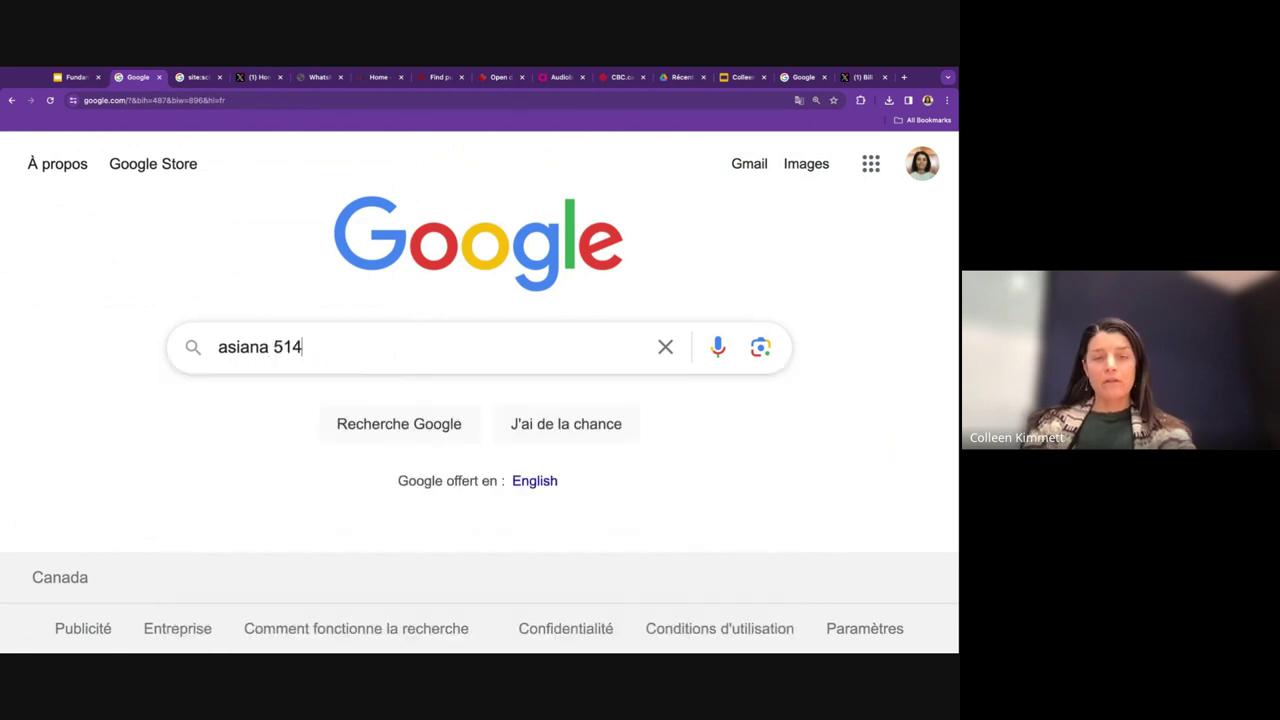
key("Return")
scroll(487, 395, "down", 3)
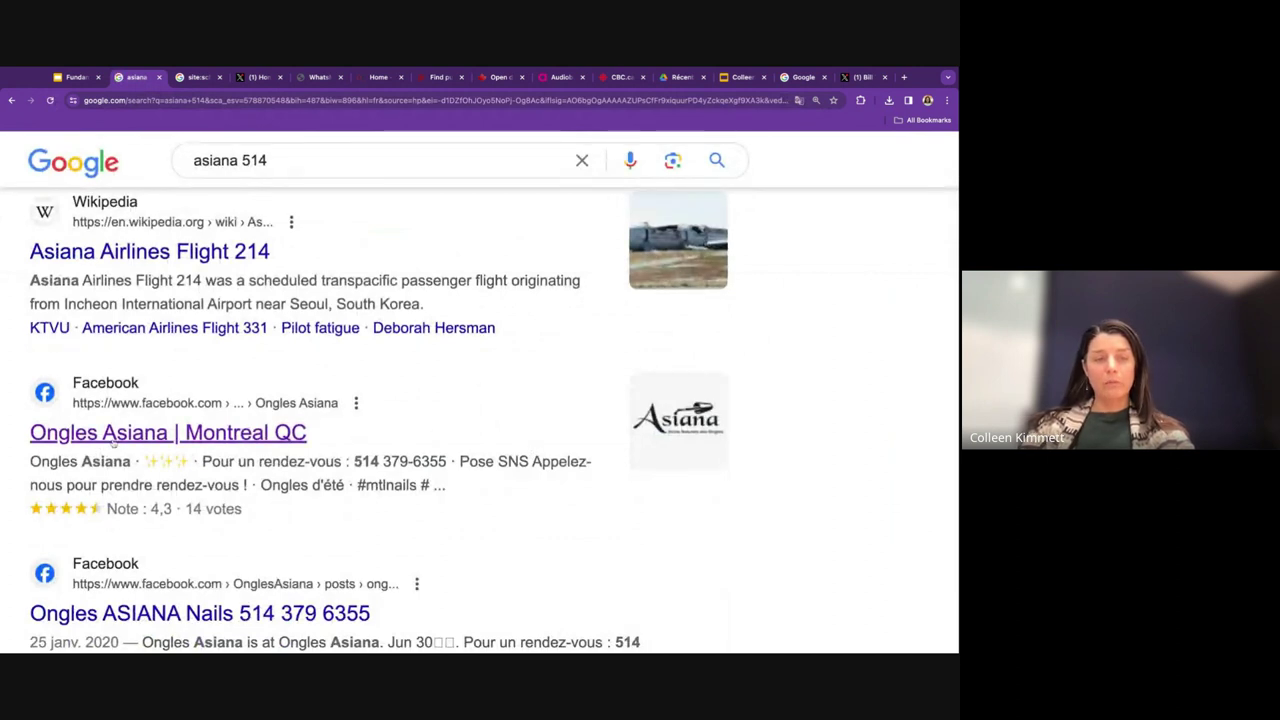
scroll(517, 387, "down", 1)
scroll(517, 387, "down", 1)
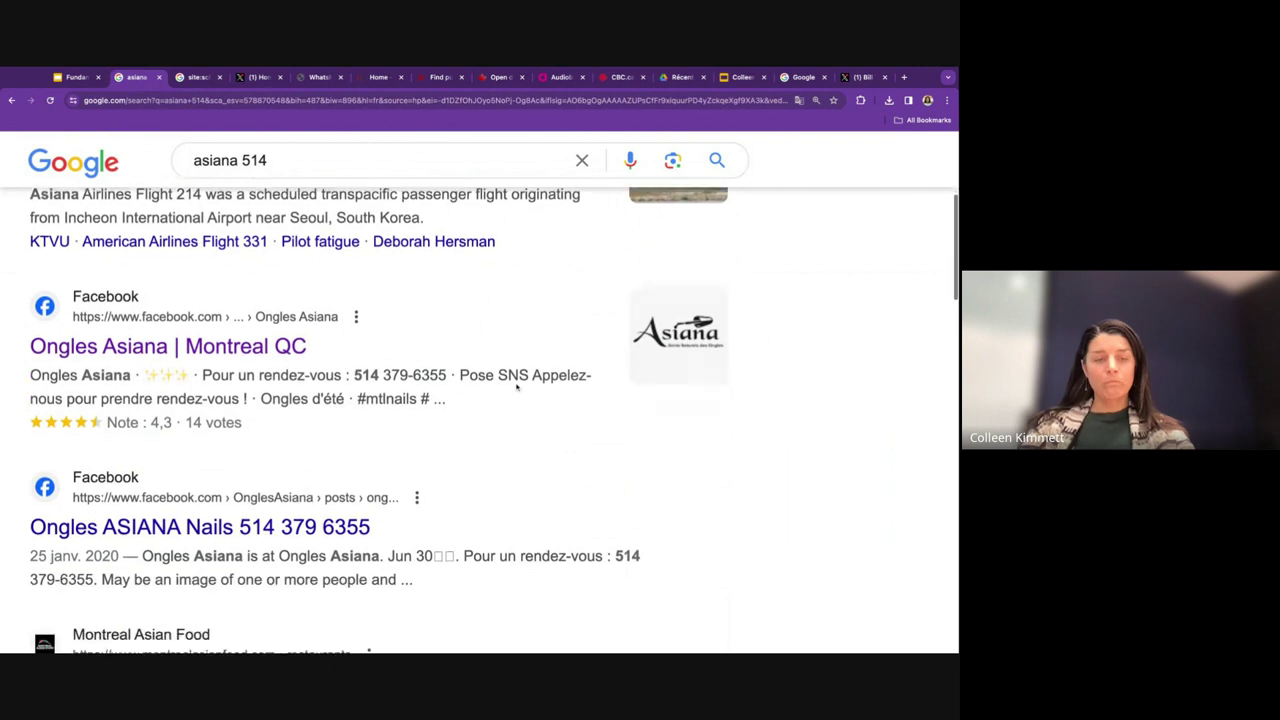
left_click(135, 348)
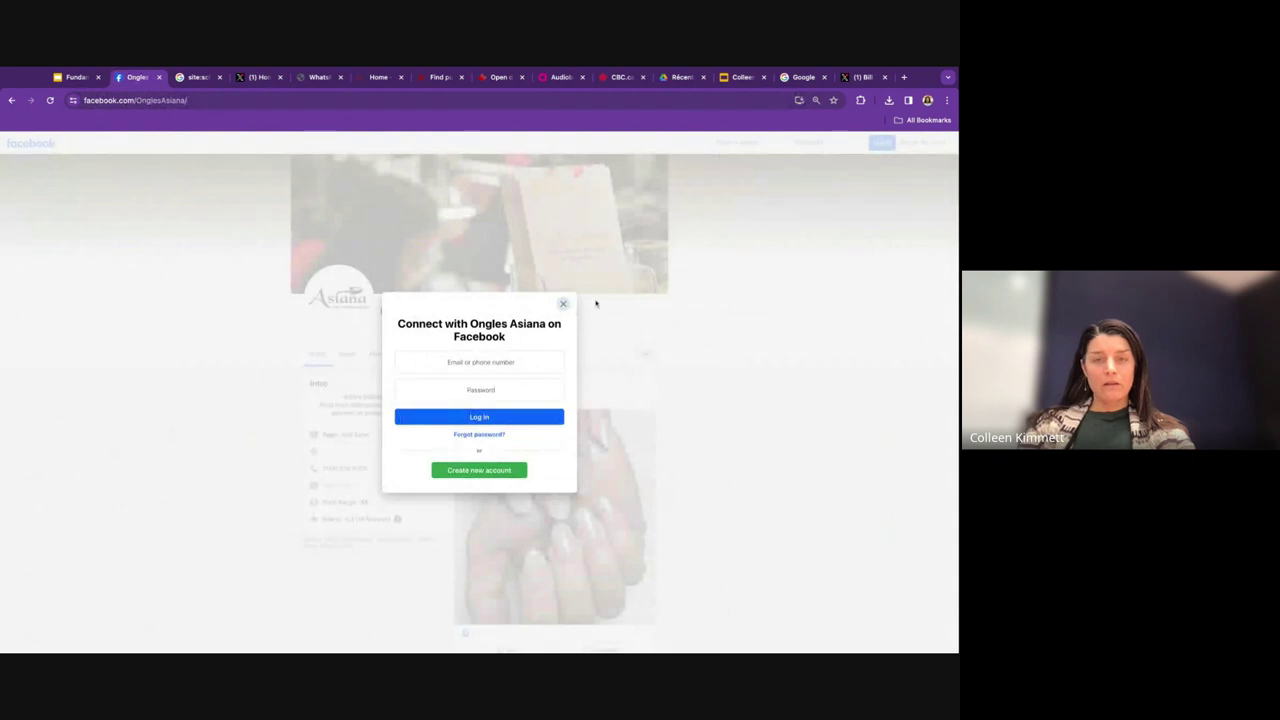
Dismiss the 'Connect with Ongles Asiana' login dialog and browse the salon's Facebook page
left_click(562, 304)
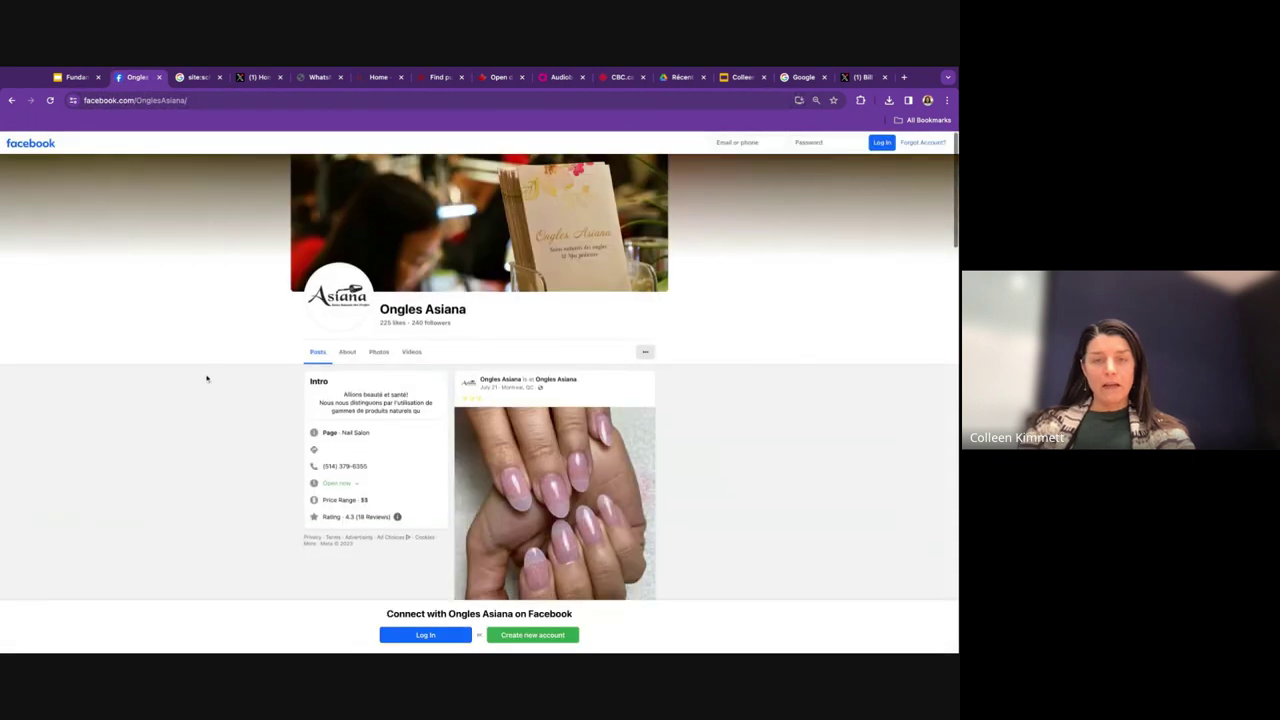
scroll(212, 455, "down", 1)
scroll(212, 455, "up", 1)
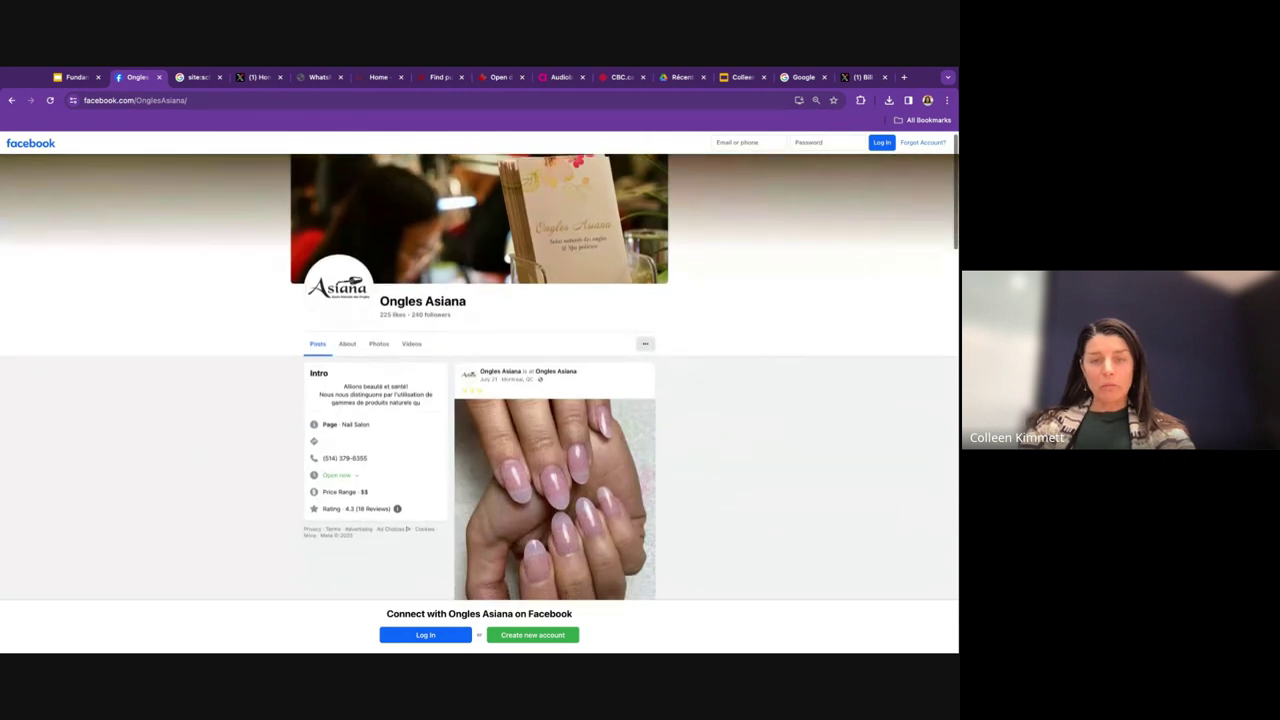
scroll(480, 376, "down", 5)
scroll(480, 390, "up", 5)
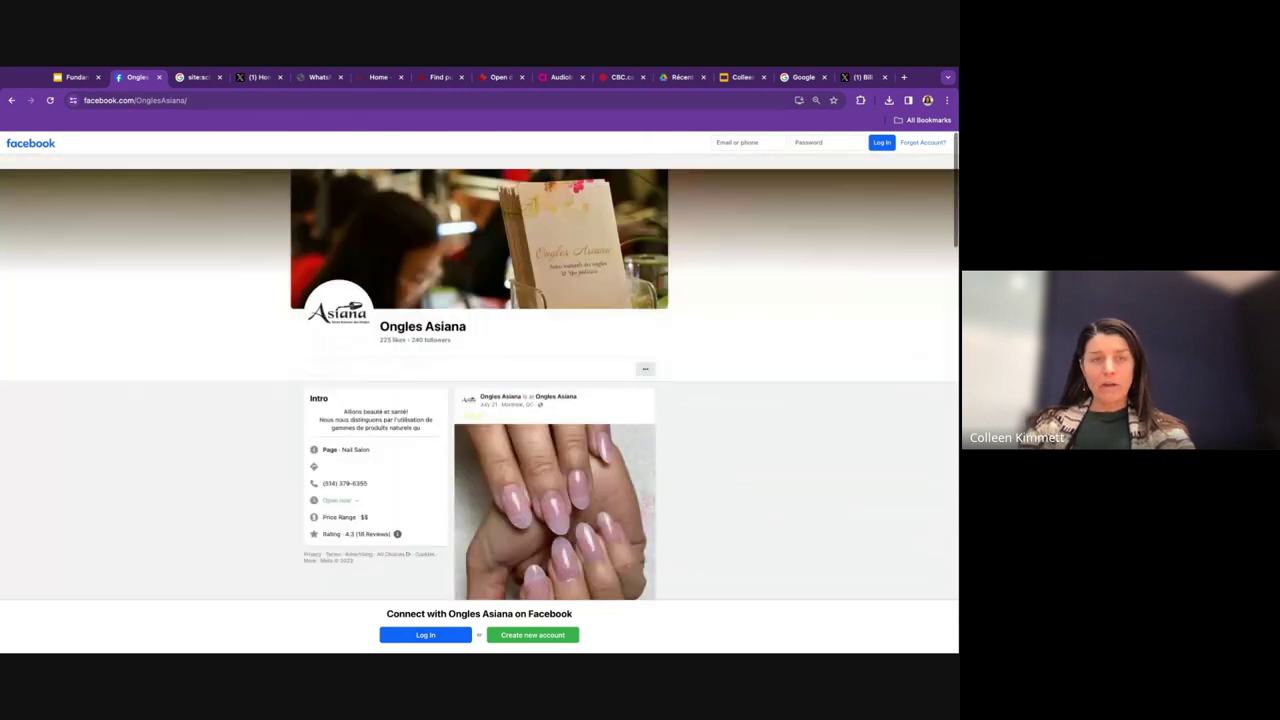
Load Google Maps with 'mapg' and search for 'asiana ongles'
left_click(199, 79)
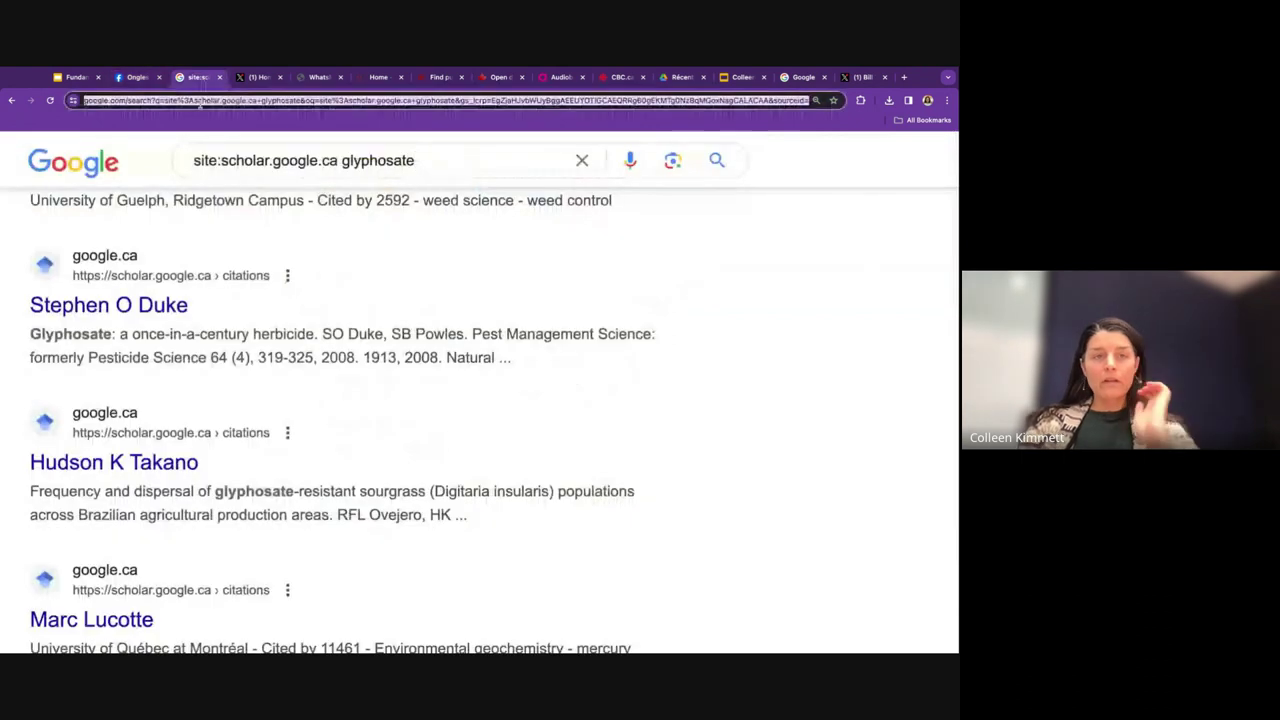
left_click(200, 100)
type("mapg")
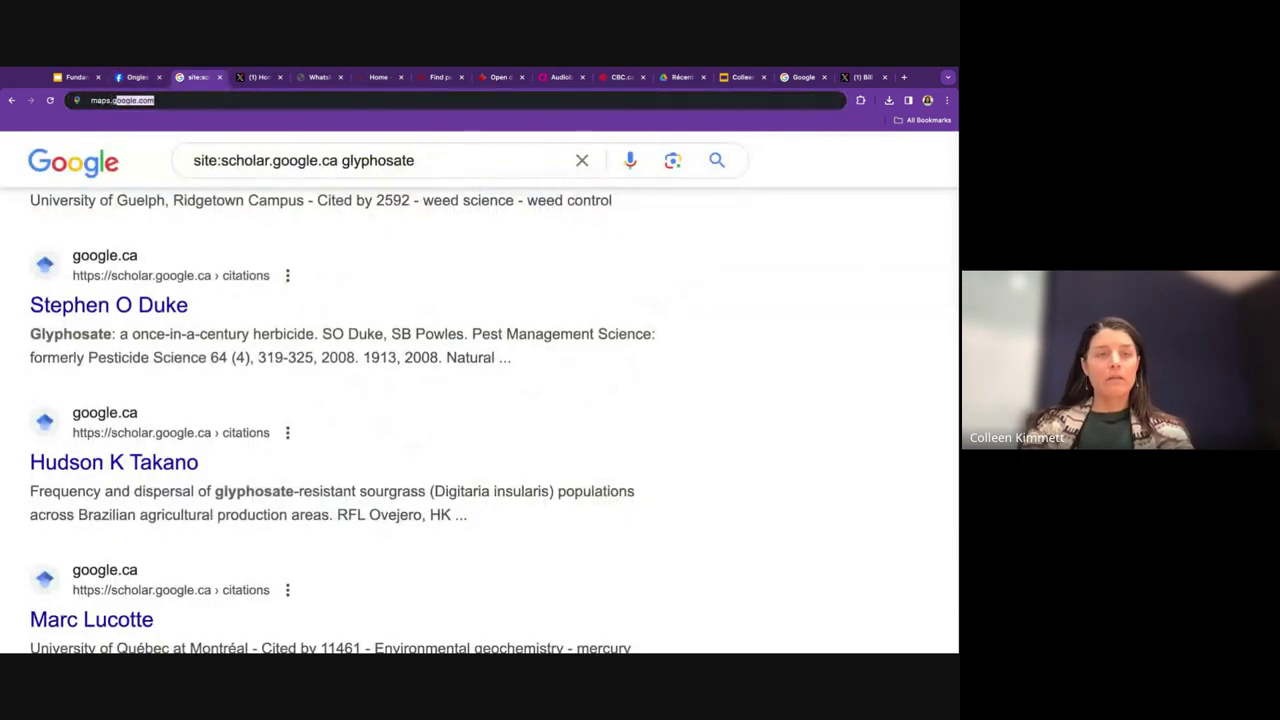
key("Return")
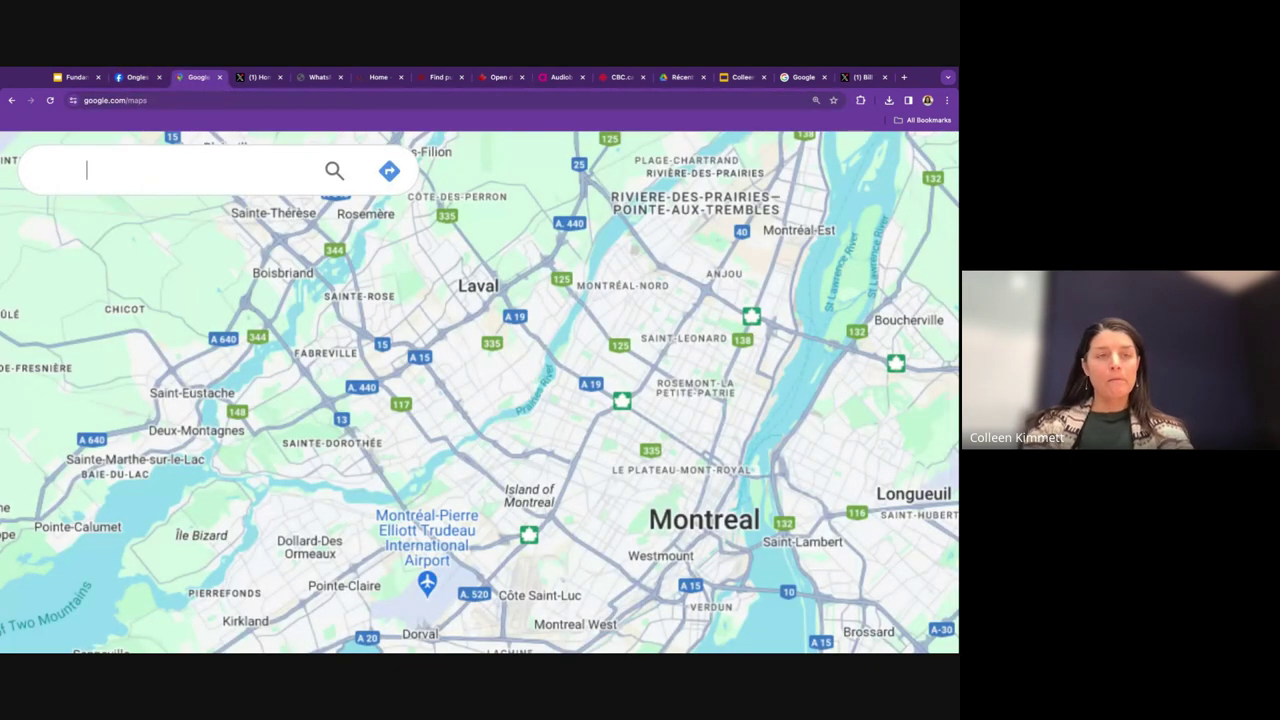
type("asiana ong")
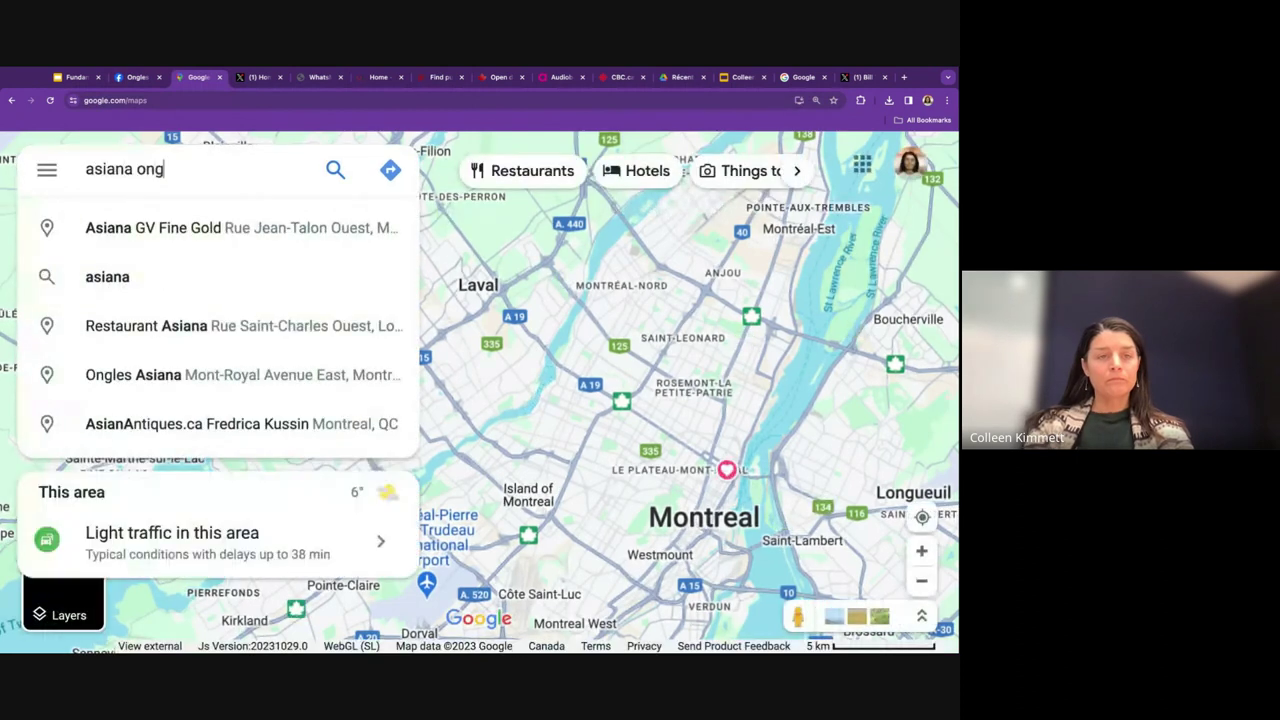
type("les")
key("Return")
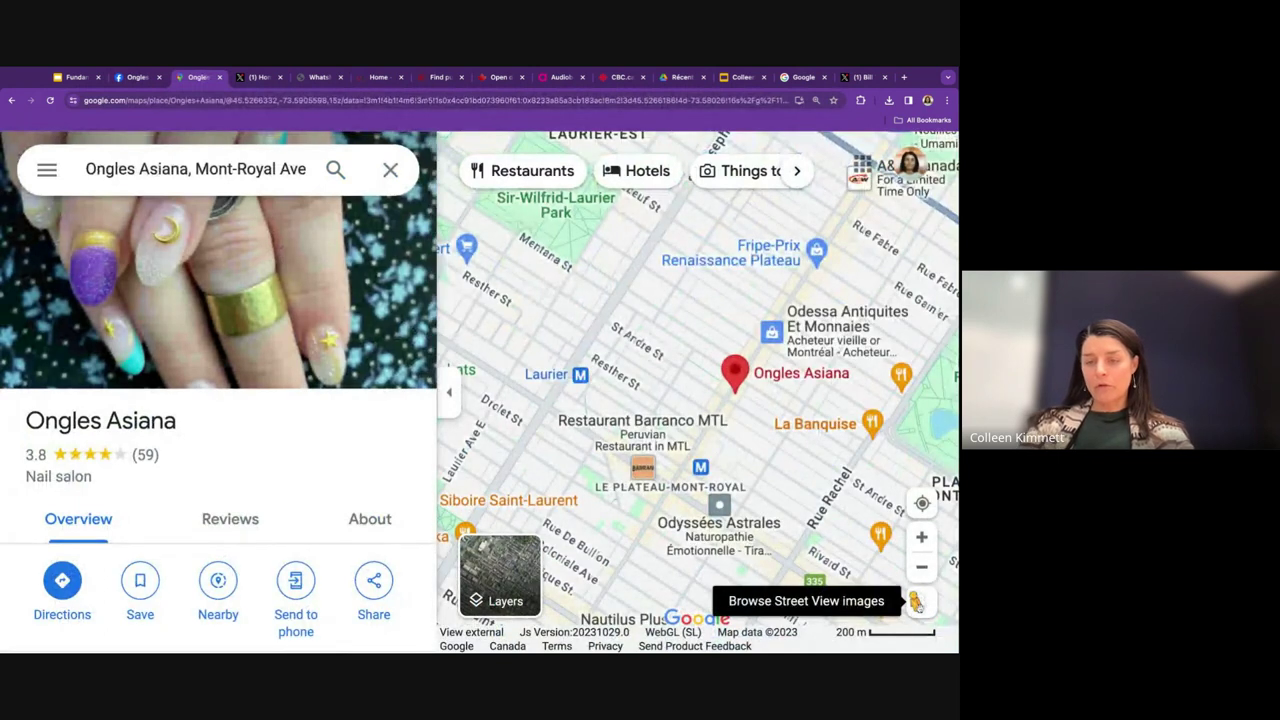
Drop Pegman on the salon's pin to enter Street View at 929 Mont-Royal Ave E
mouse_move(915, 600)
left_mouse_down()
mouse_move(881, 611)
mouse_move(720, 453)
mouse_move(712, 425)
mouse_move(712, 440)
mouse_move(938, 590)
mouse_move(925, 562)
mouse_move(898, 570)
mouse_move(905, 580)
left_mouse_up()
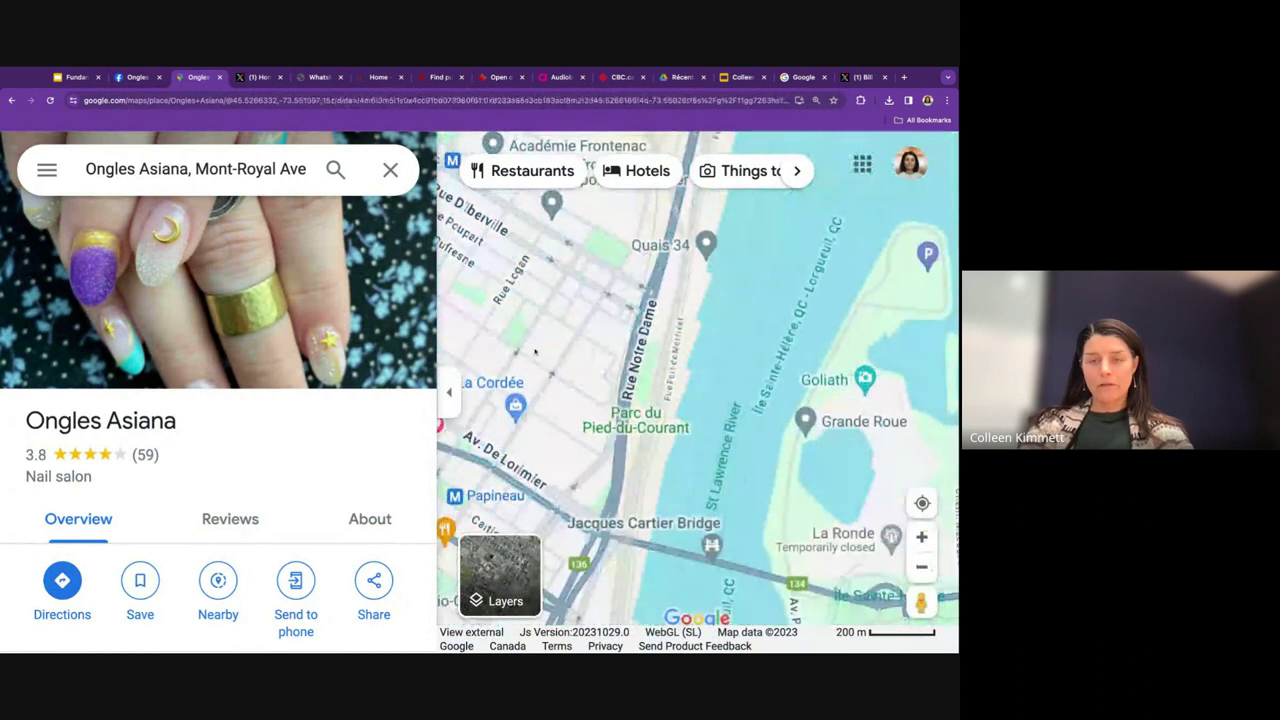
left_click(218, 167)
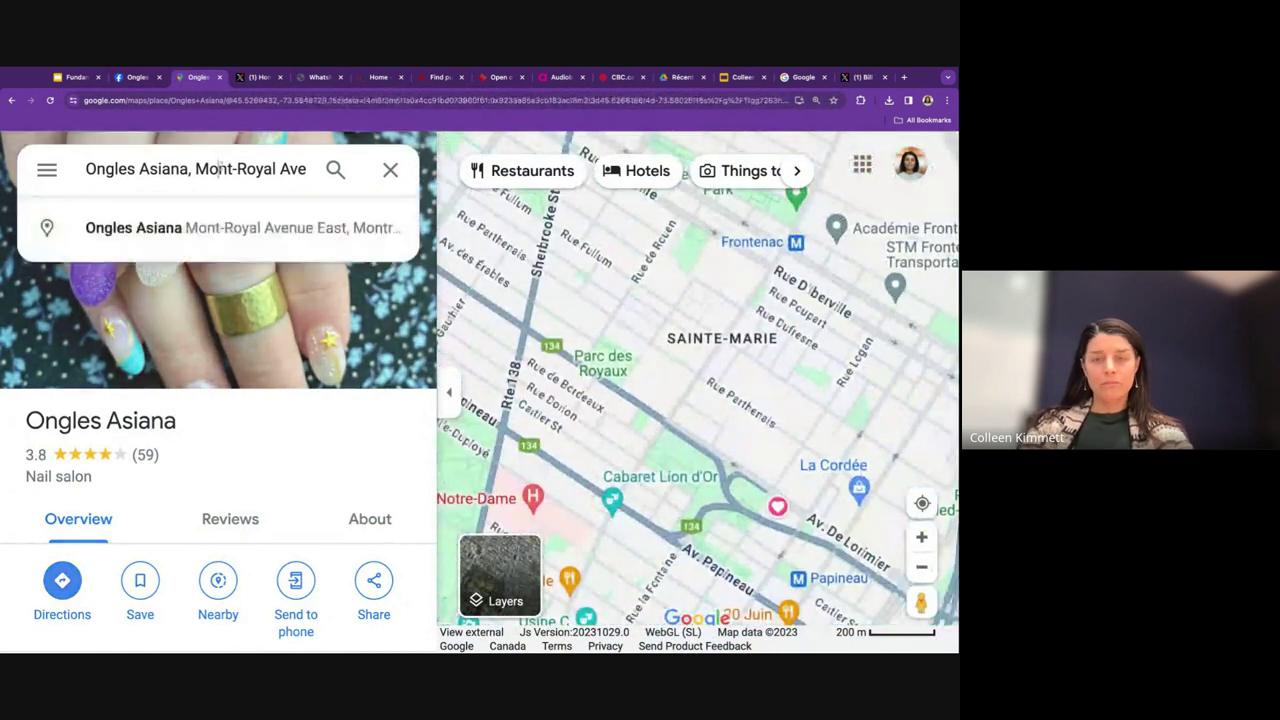
key("Return")
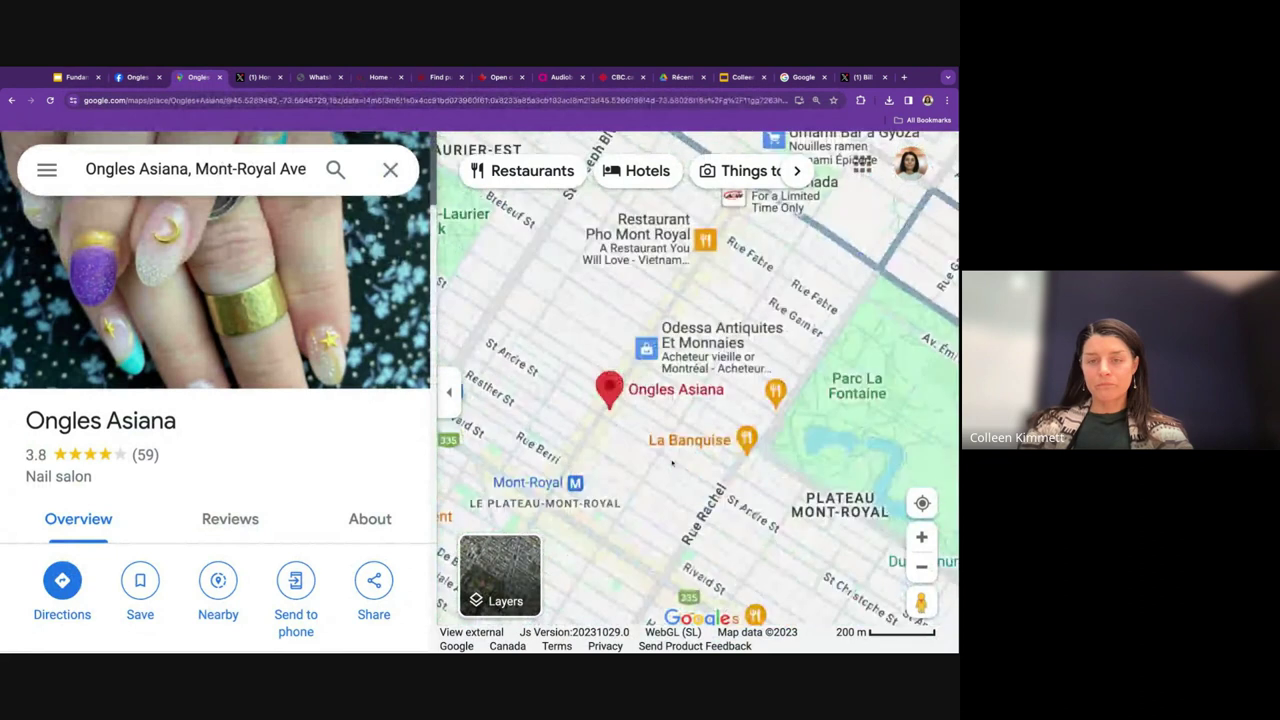
left_click_drag(921, 602, 732, 368)
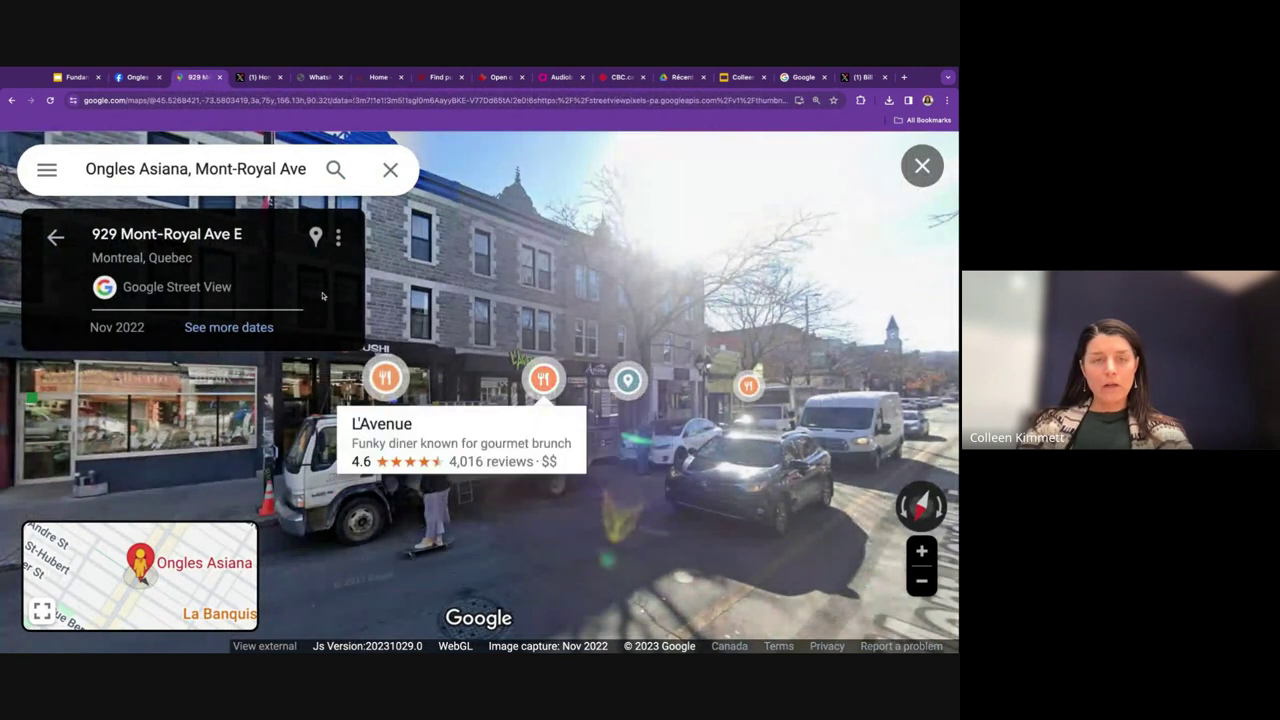
Show the Street View capture dates and switch to the Jun 2015 imagery
left_click(235, 329)
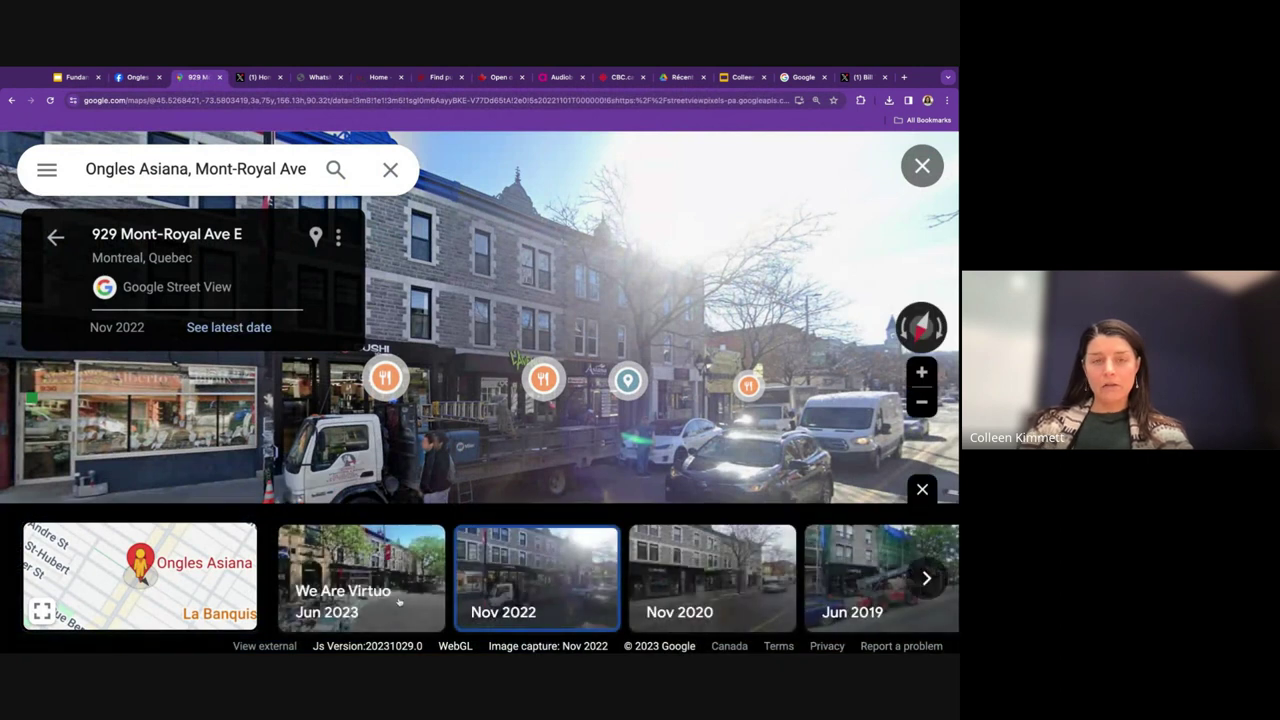
scroll(441, 607, "right", 4)
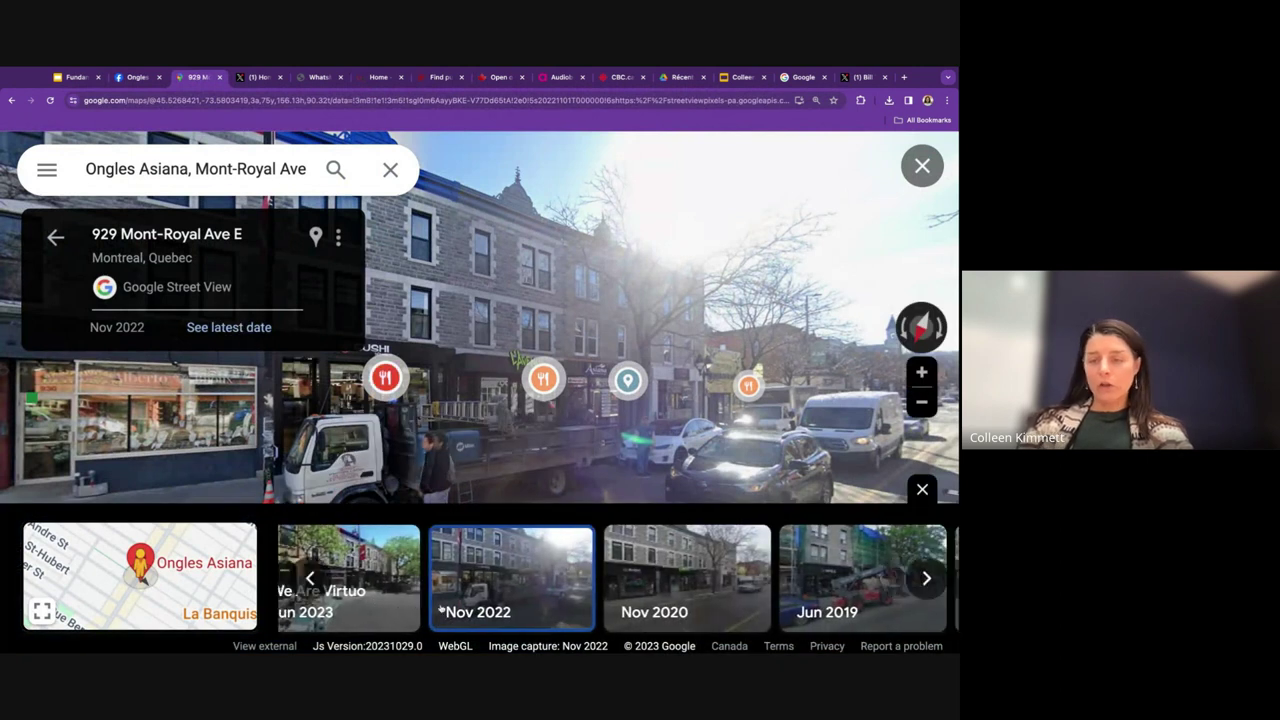
scroll(469, 580, "right", 1)
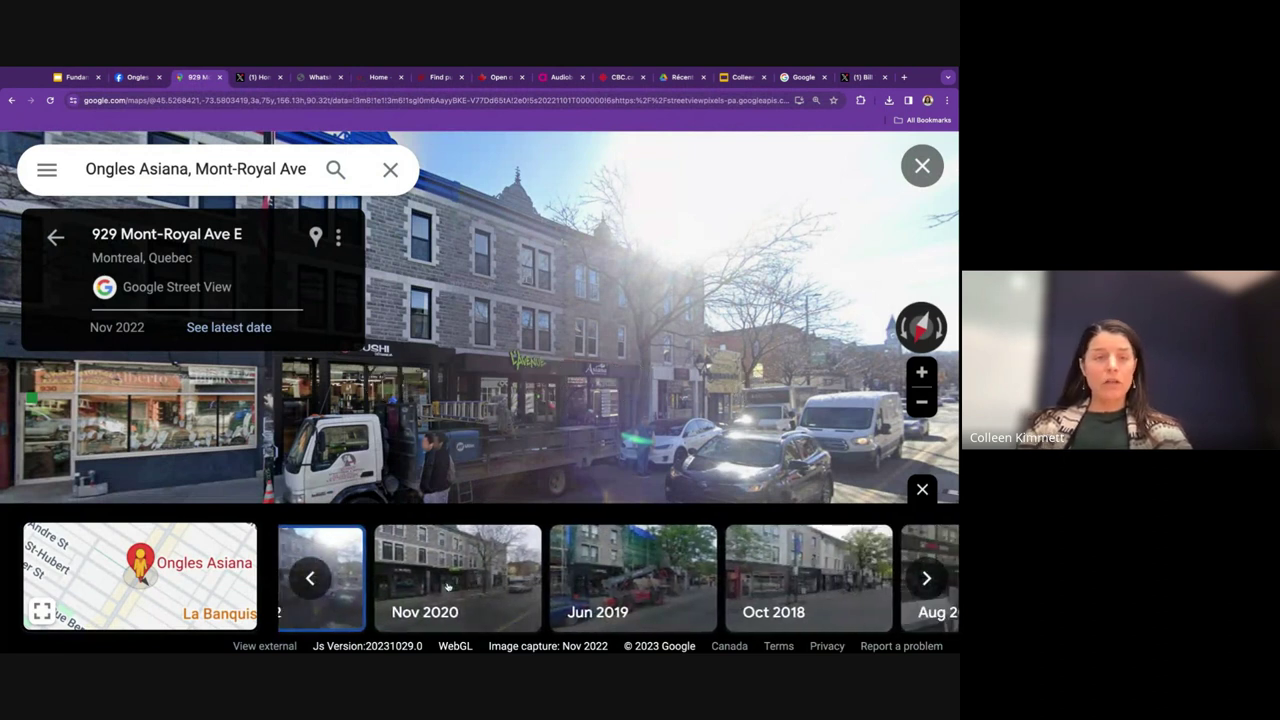
scroll(447, 587, "right", 8)
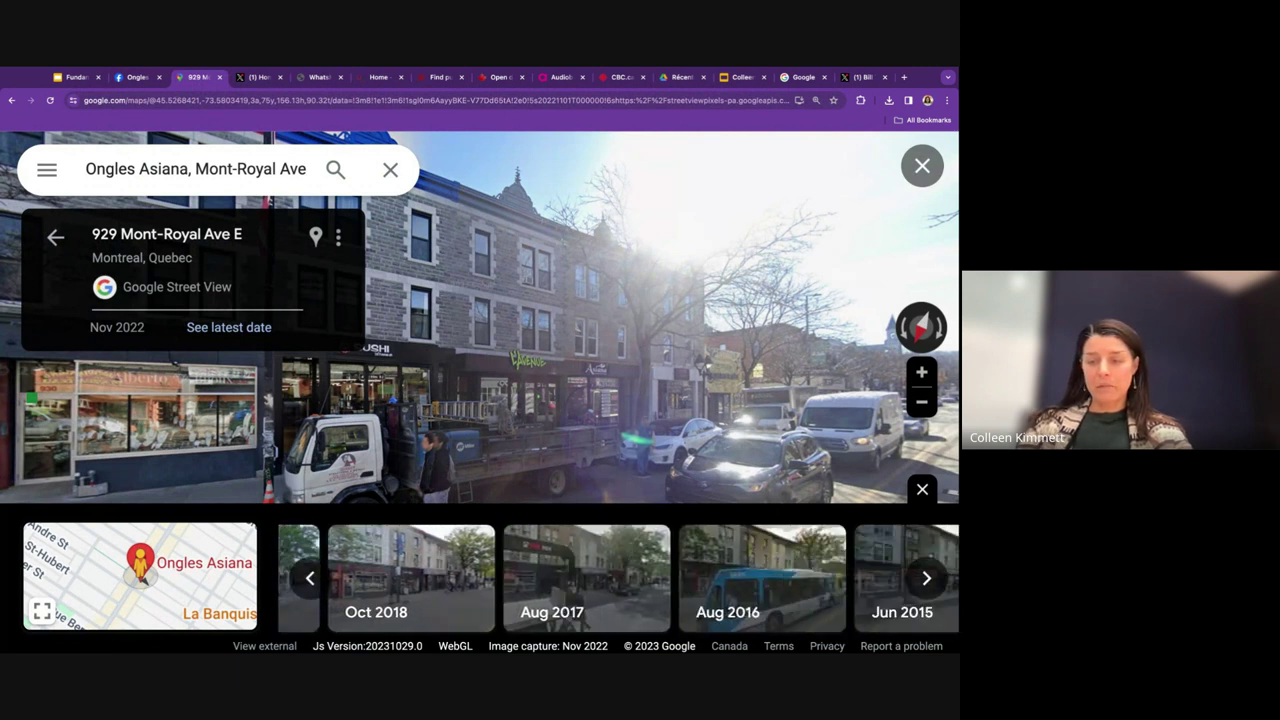
scroll(682, 576, "right", 5)
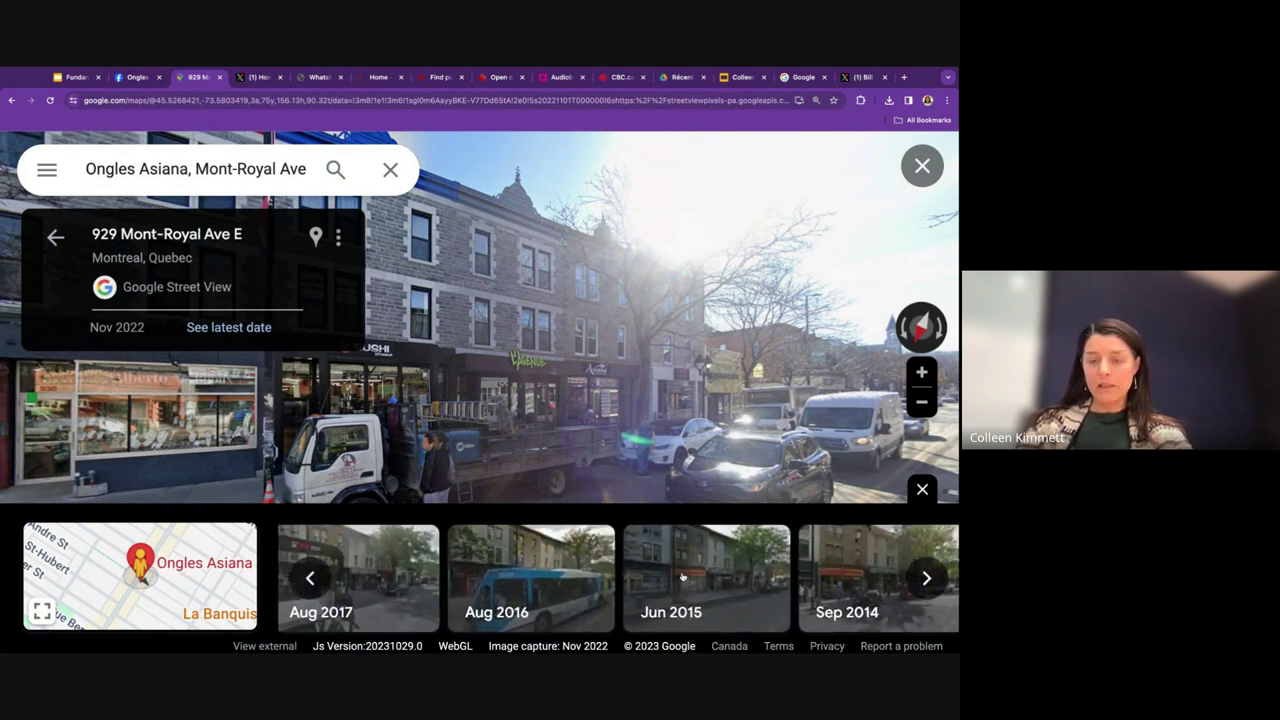
left_click(682, 576)
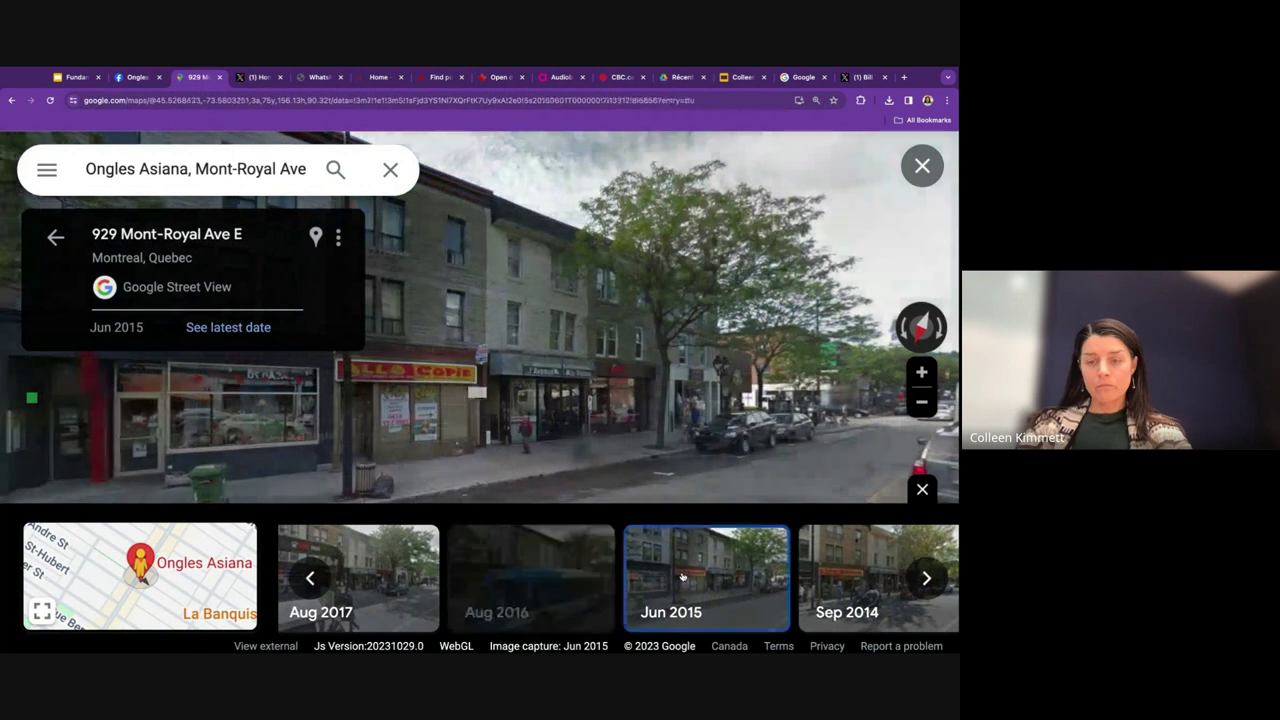
Step back to Sep 2014, Jun 2012, then Oct 2007 imagery, and close the Facebook tab
left_click(868, 585)
scroll(868, 577, "right", 10)
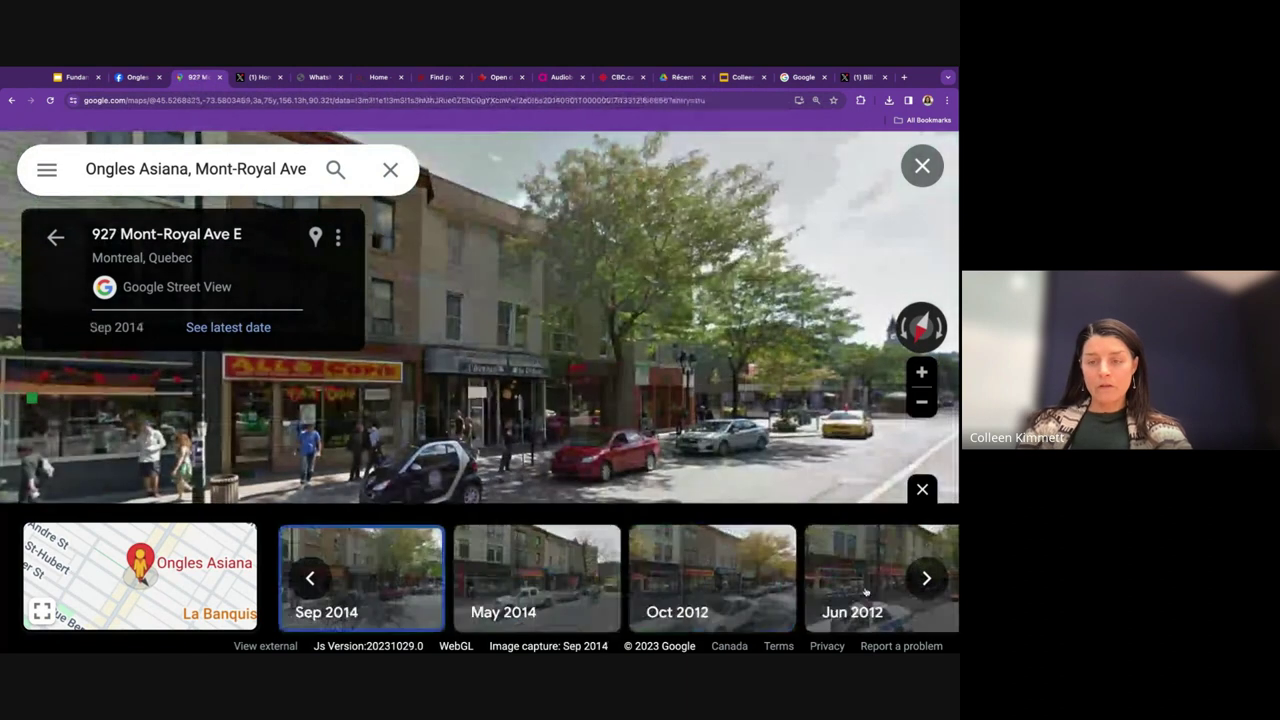
left_click(868, 577)
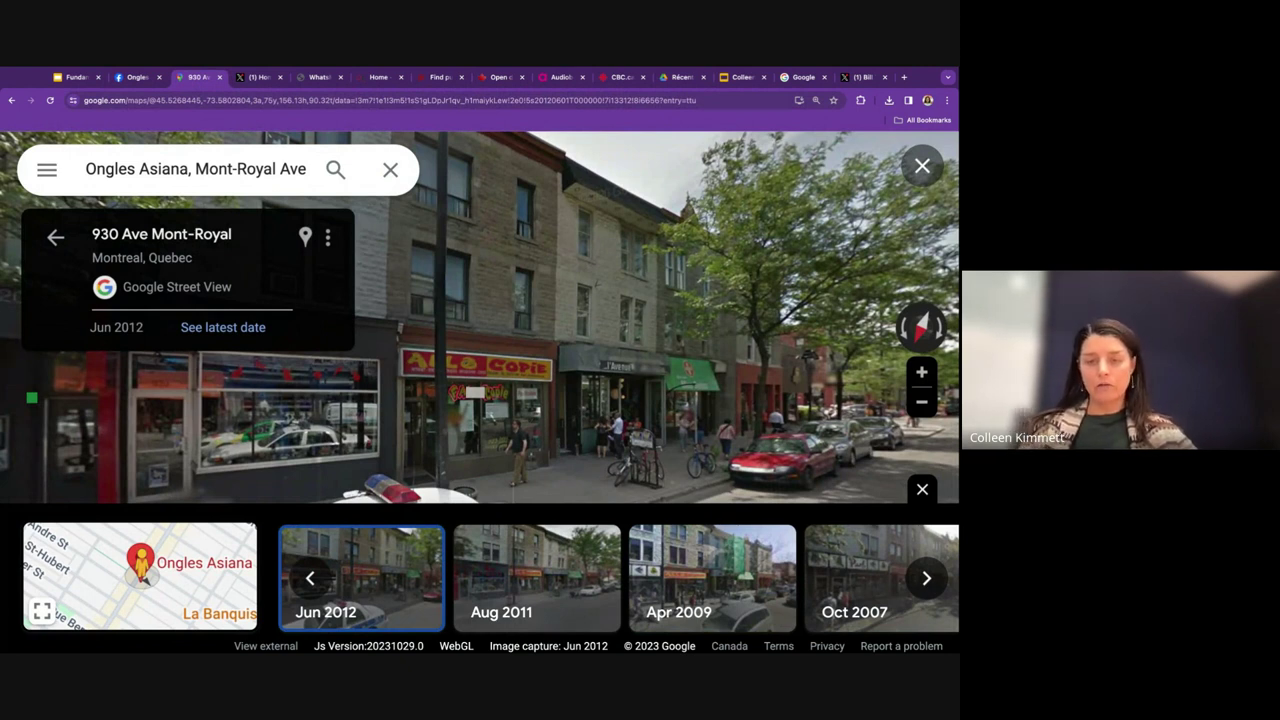
left_click(856, 586)
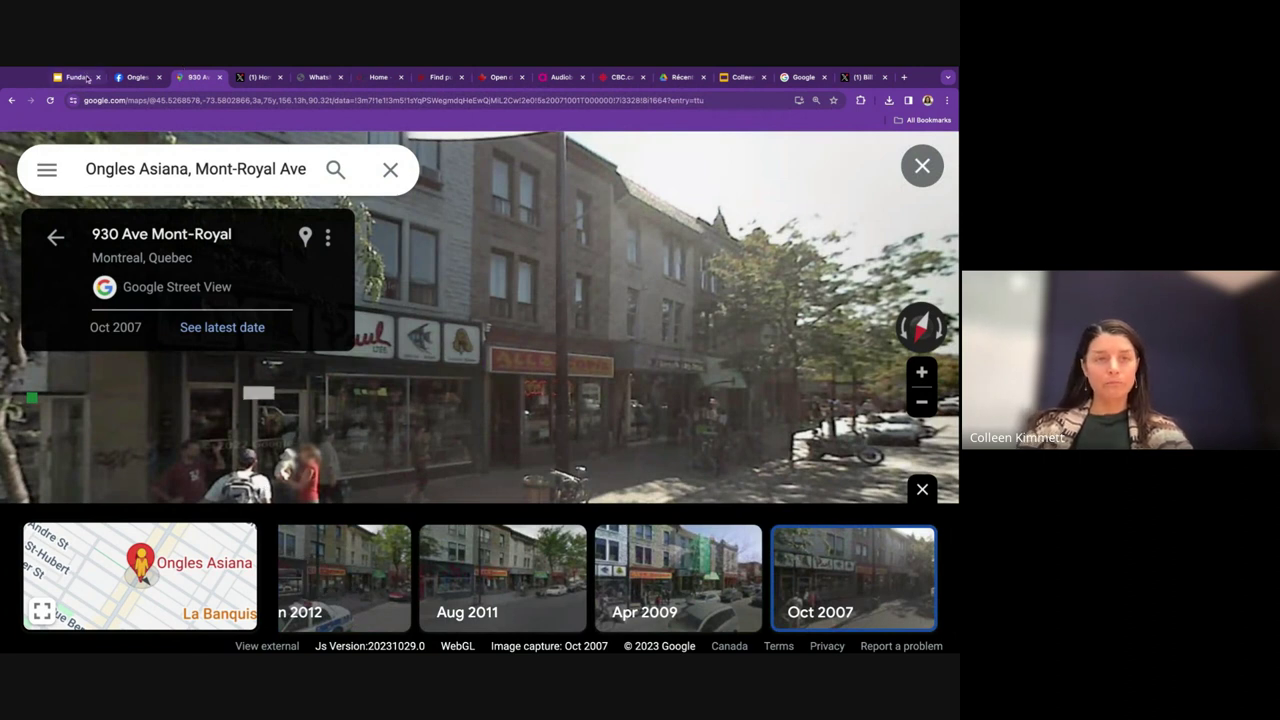
left_click(158, 77)
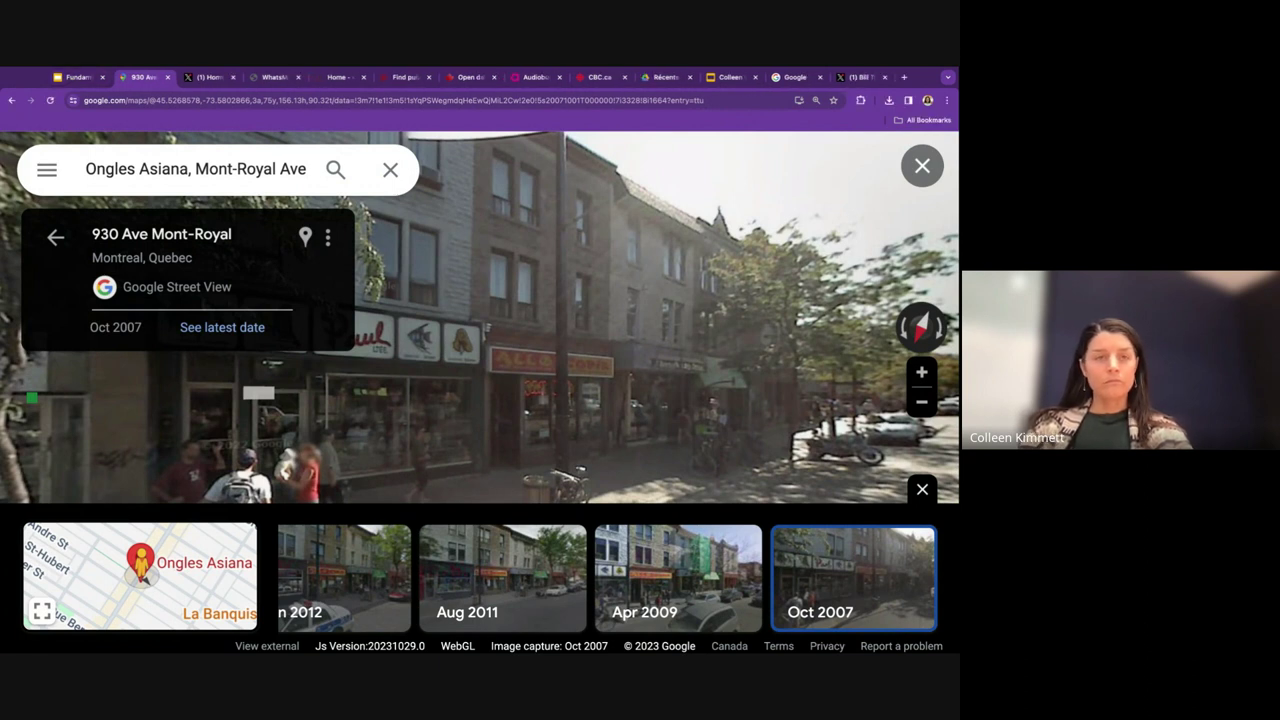
Advance the slides past Search Twitter and search operators, closing the Street View tab
key("ctrl+1")
key("Right")
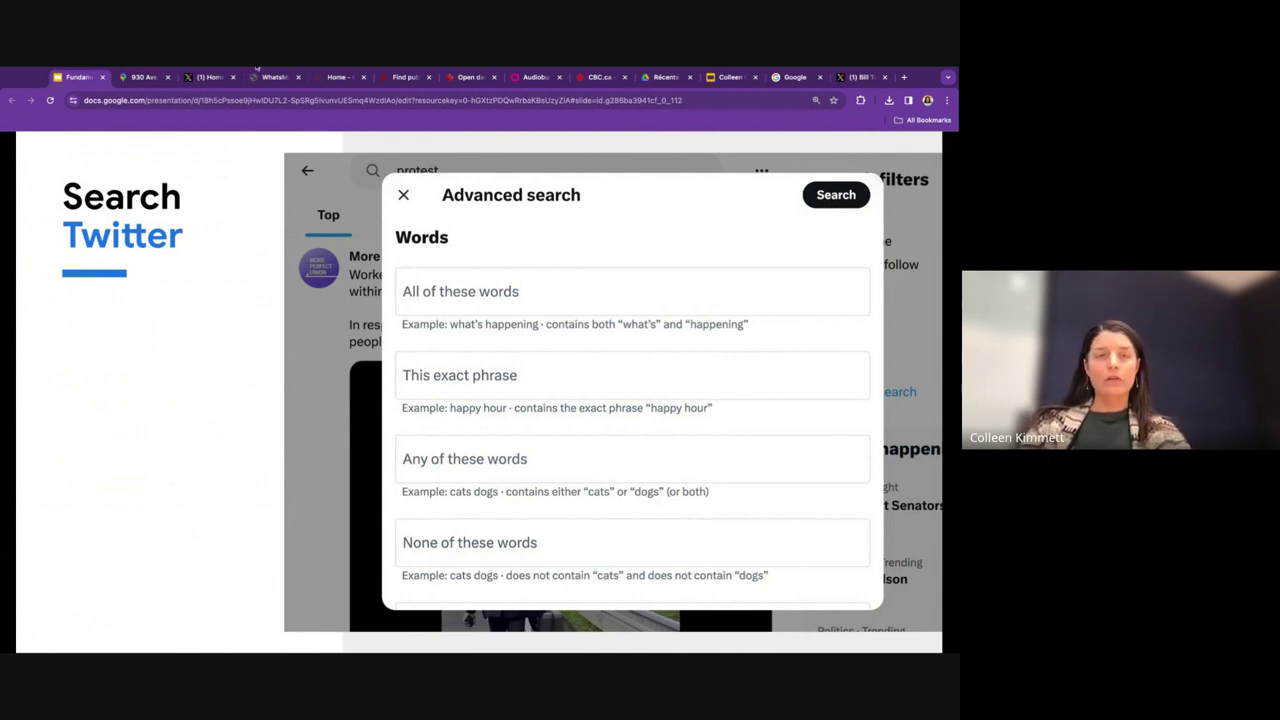
left_click(167, 77)
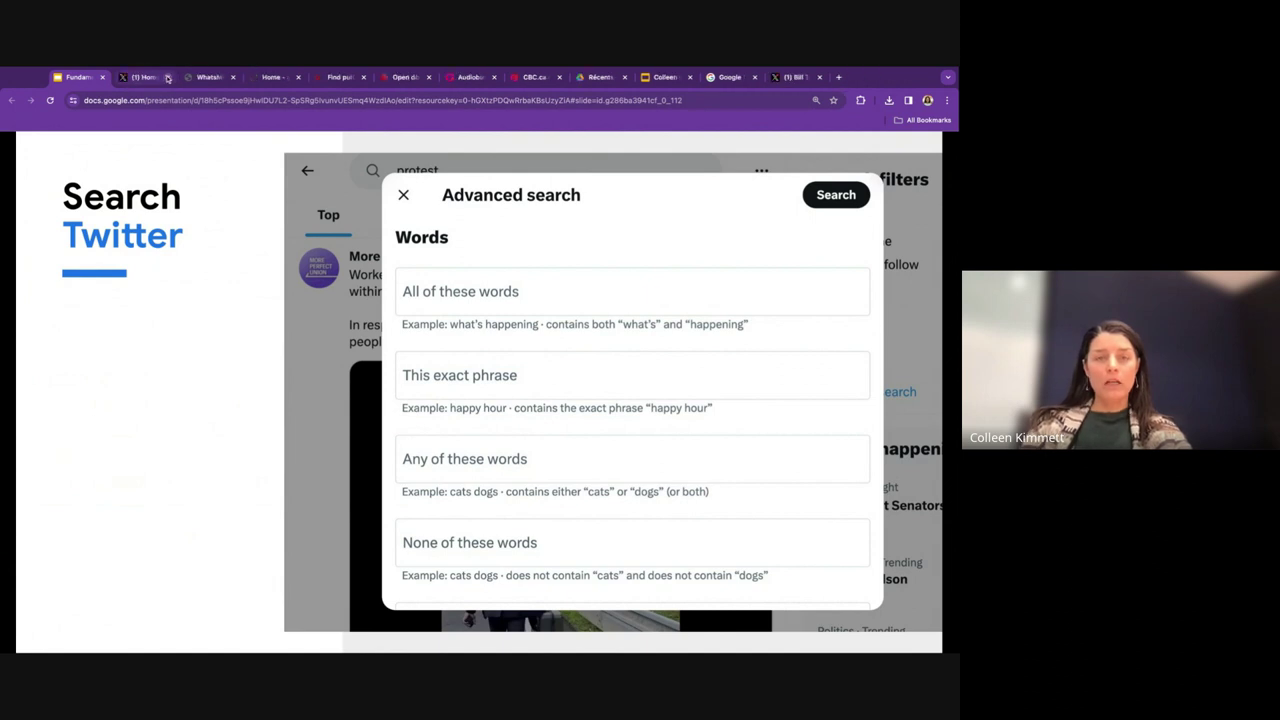
key("Right")
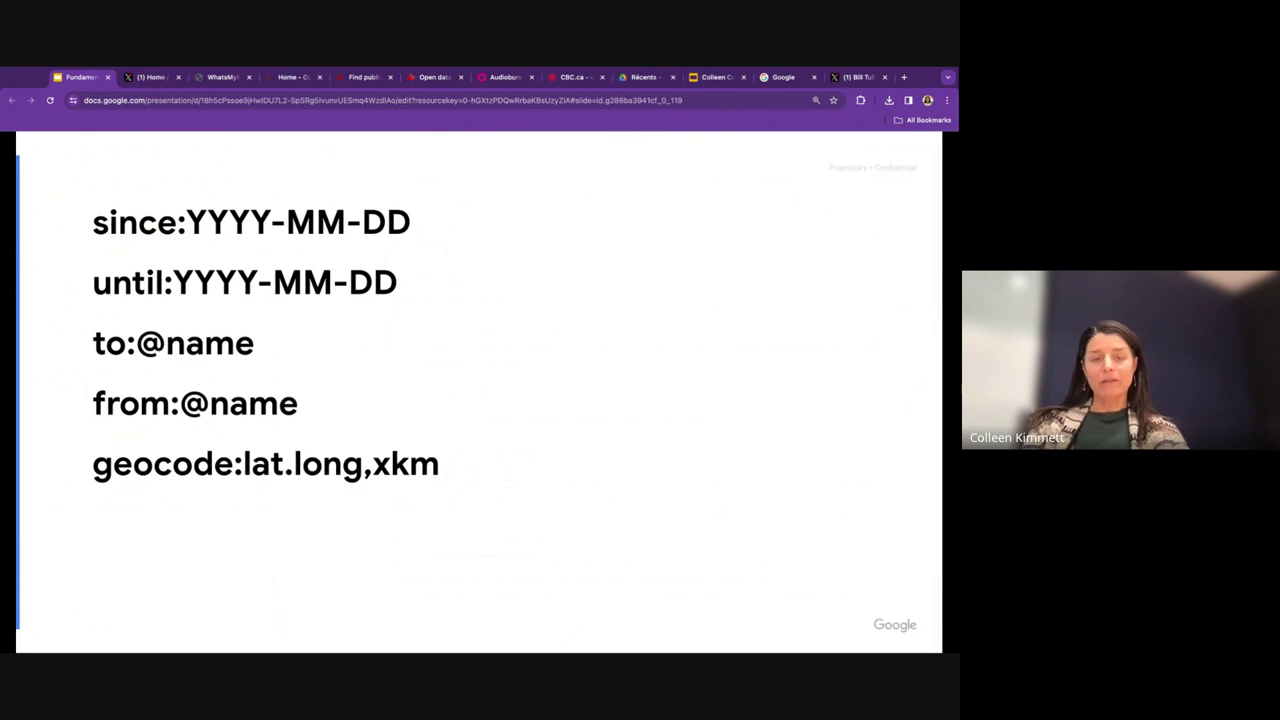
key("Right")
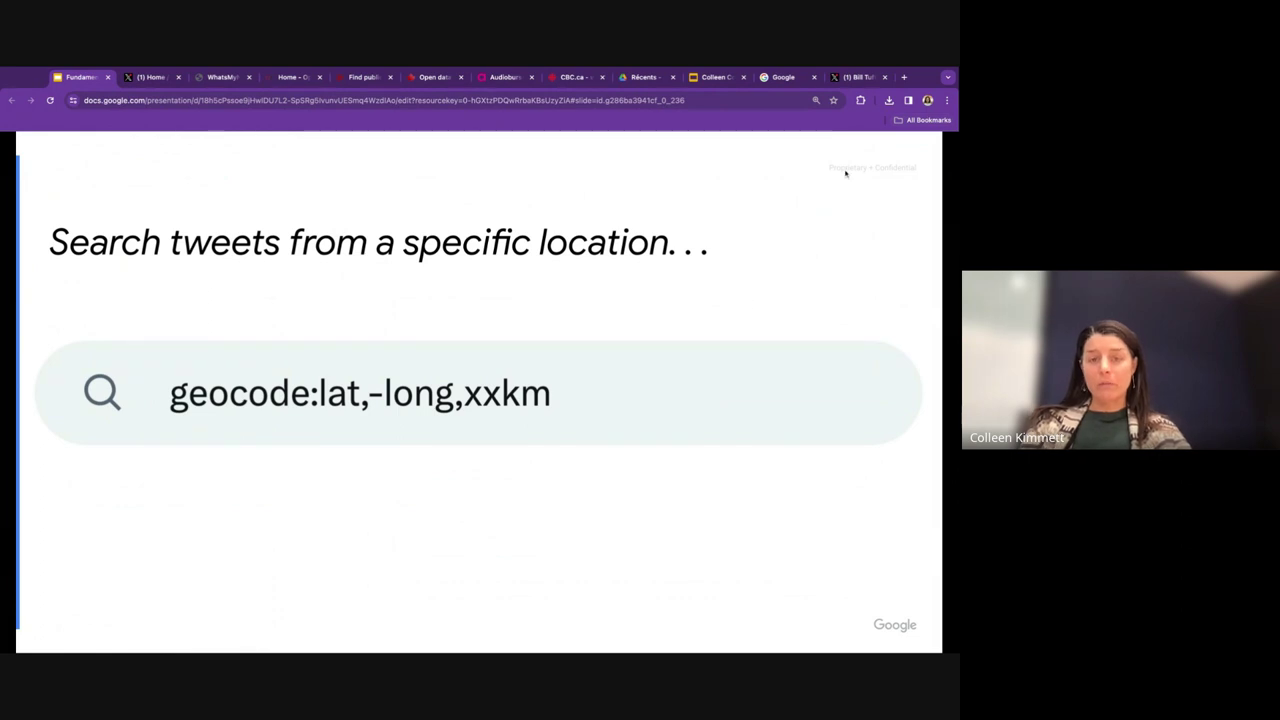
In a new tab, find Kenora on Google Maps and copy coordinates 49.81511, -94.43648
left_click(904, 77)
type("m")
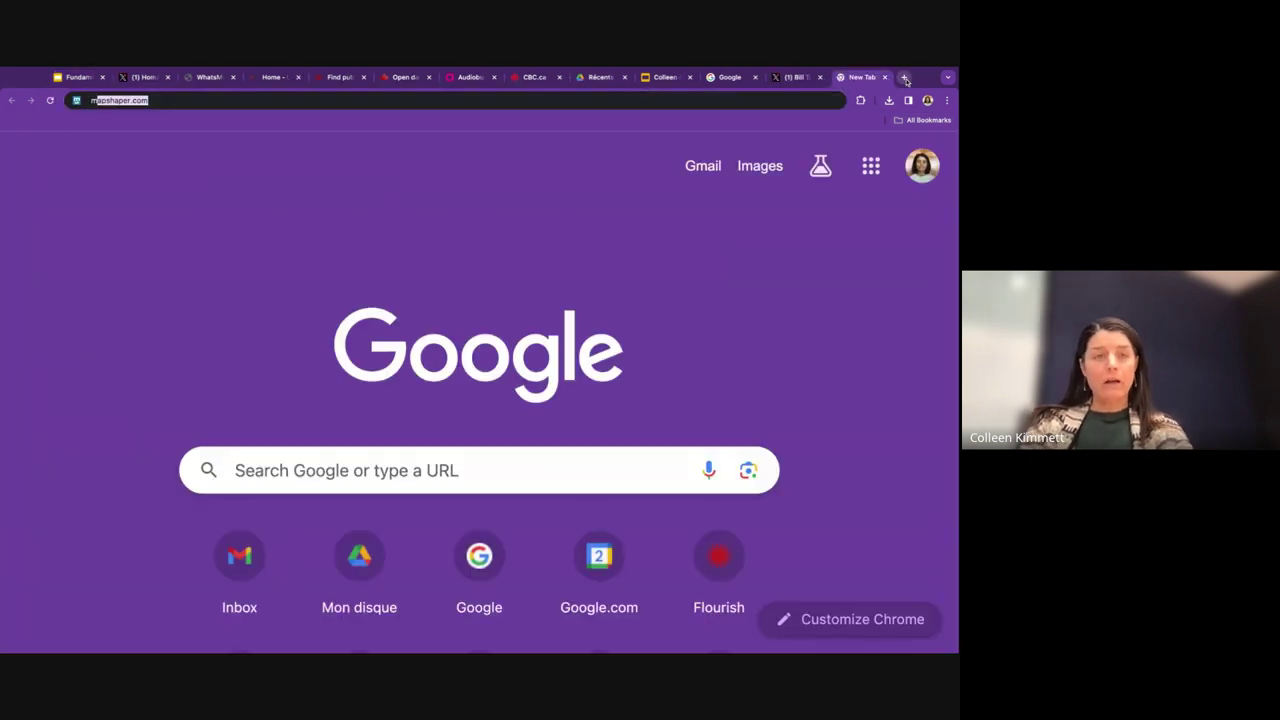
type("aps")
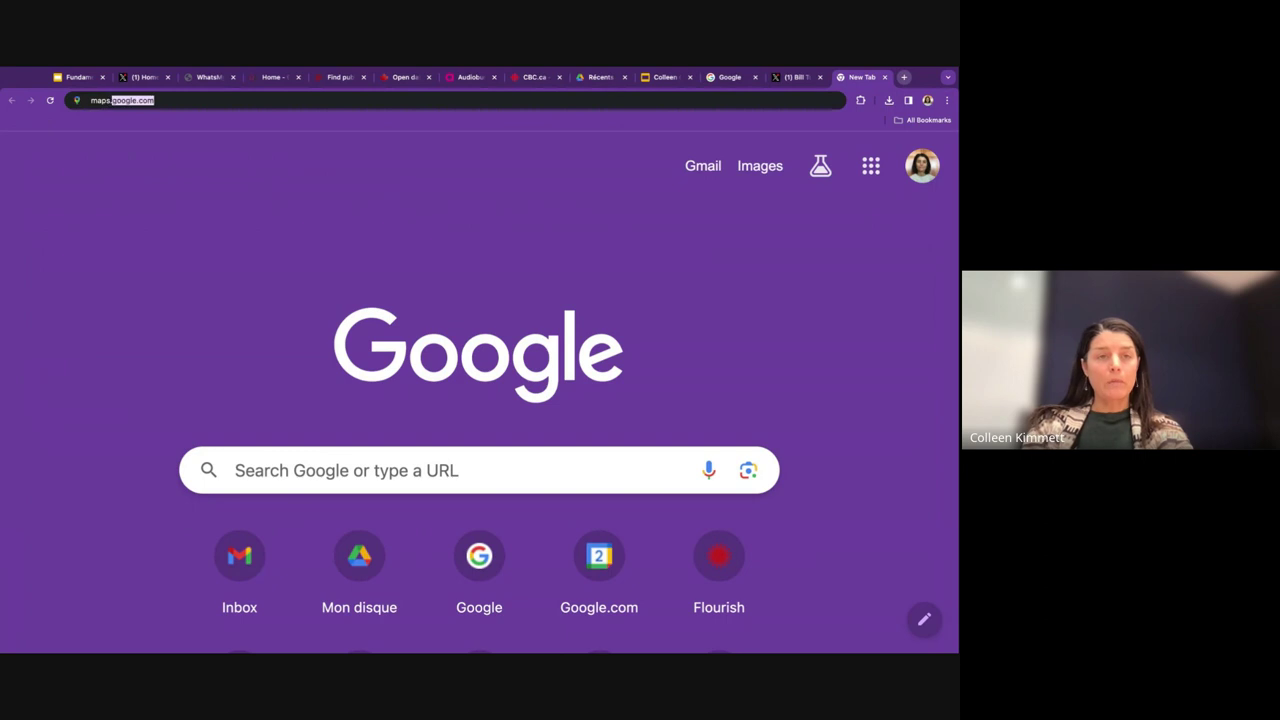
key("Return")
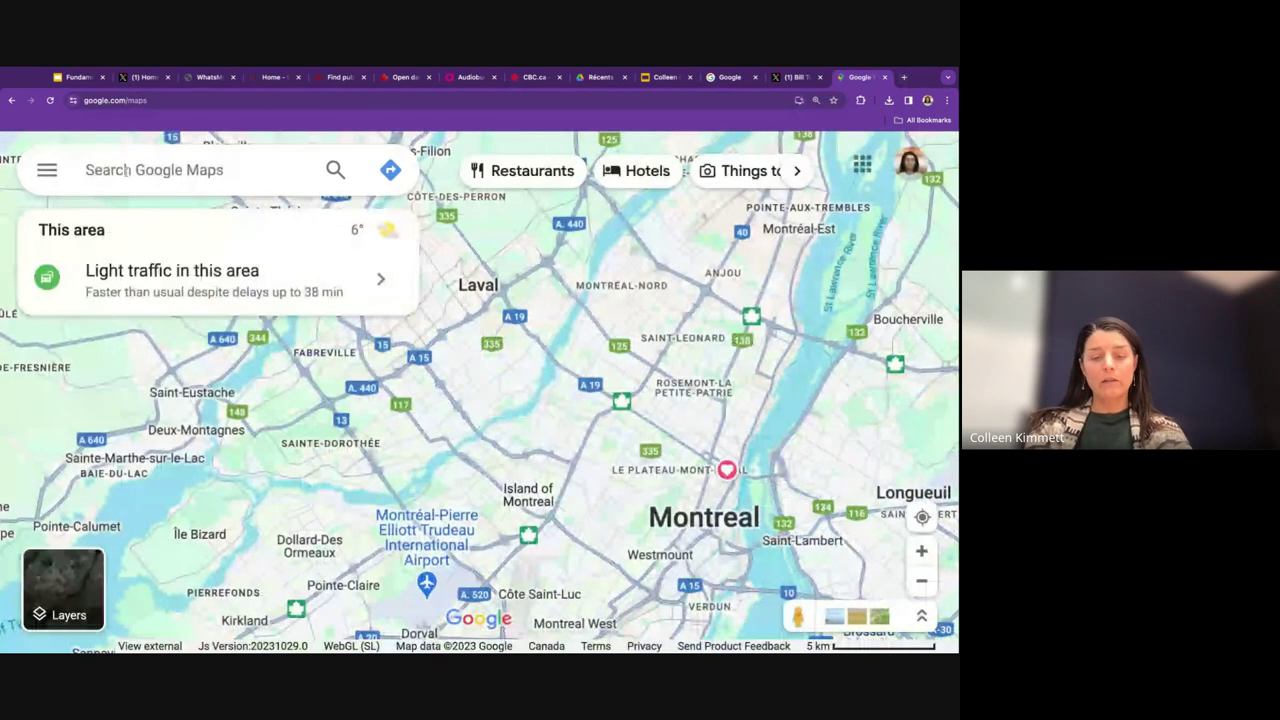
type("kenora")
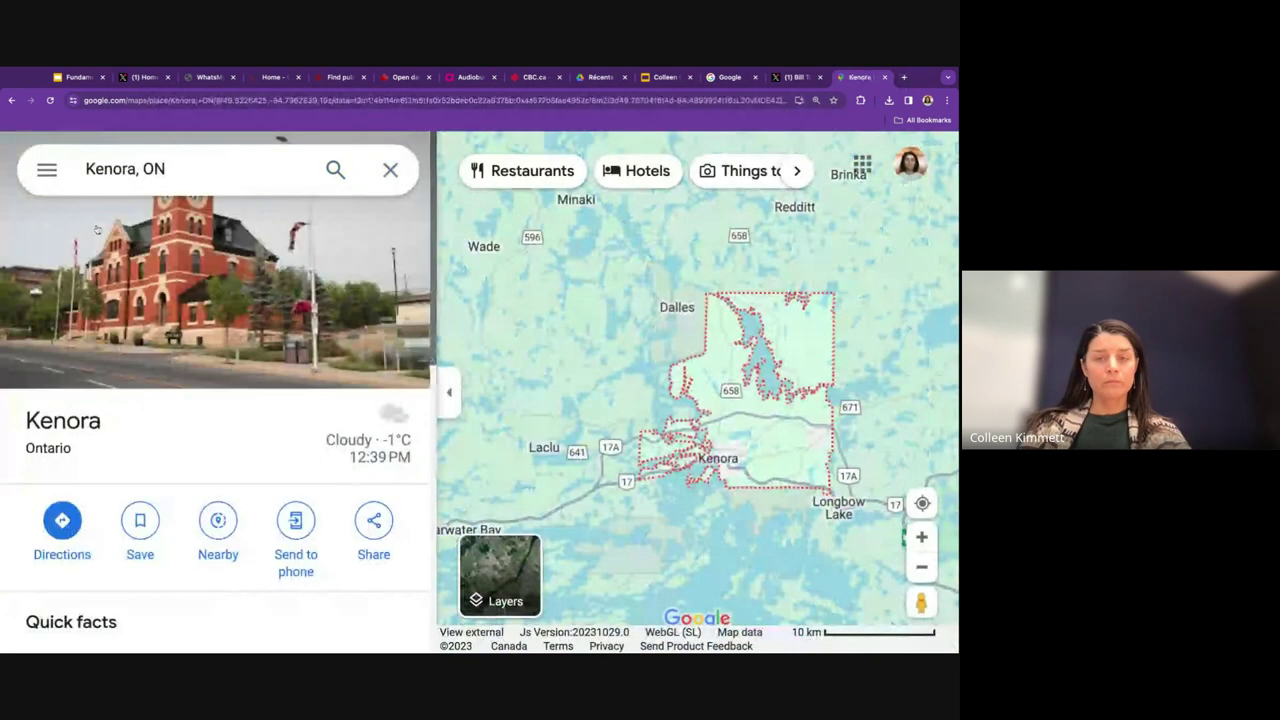
right_click(761, 404)
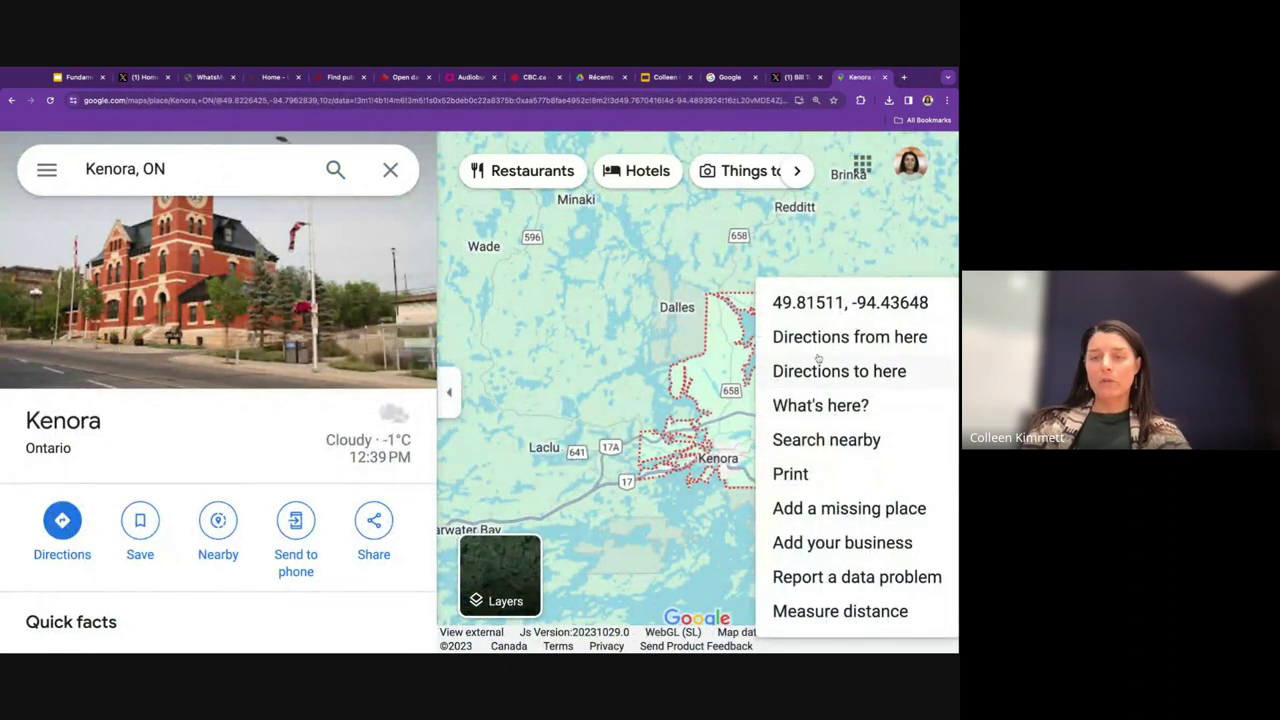
left_click(821, 303)
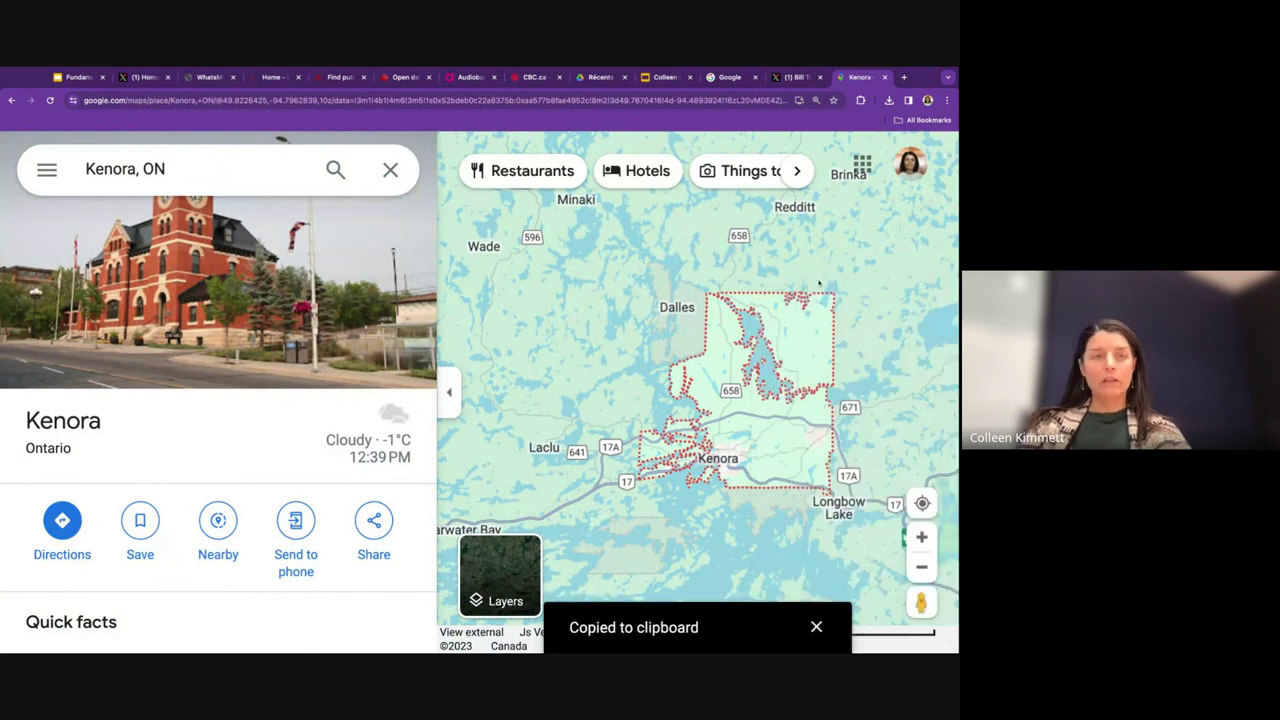
left_click(144, 78)
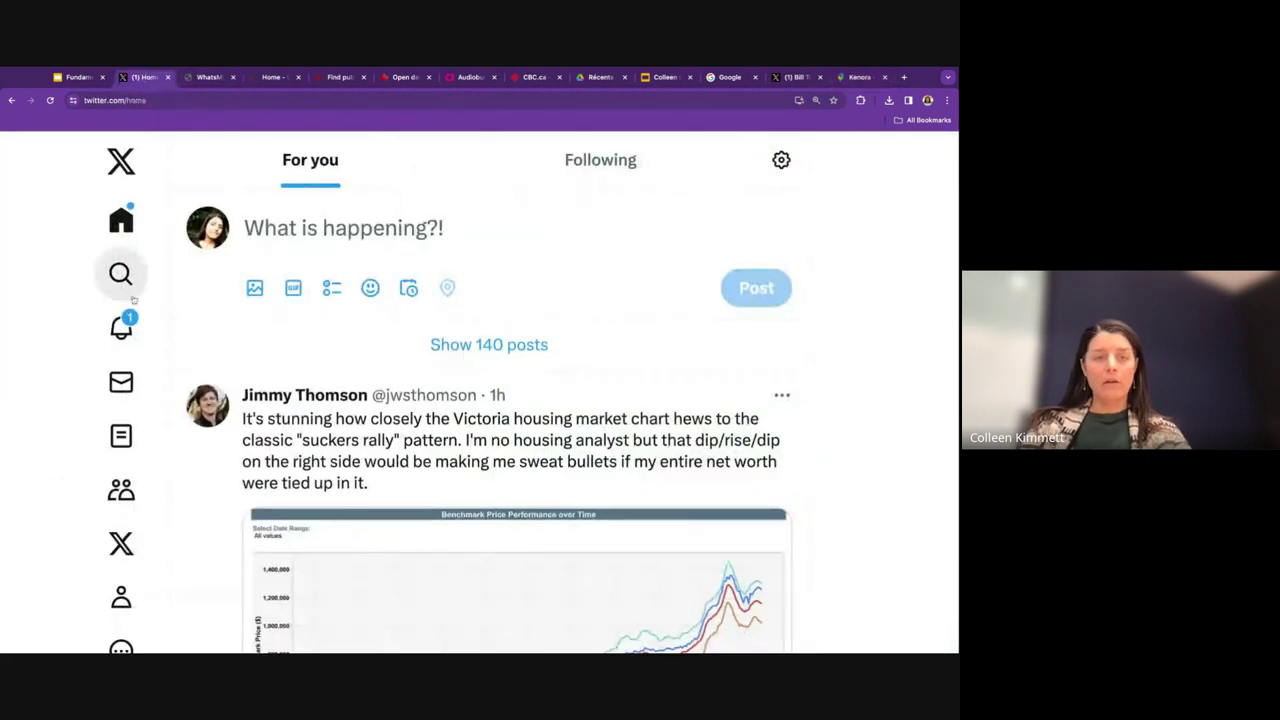
Search X for 'geocode:' plus the pasted Kenora coordinates and ',10km'
left_click(120, 273)
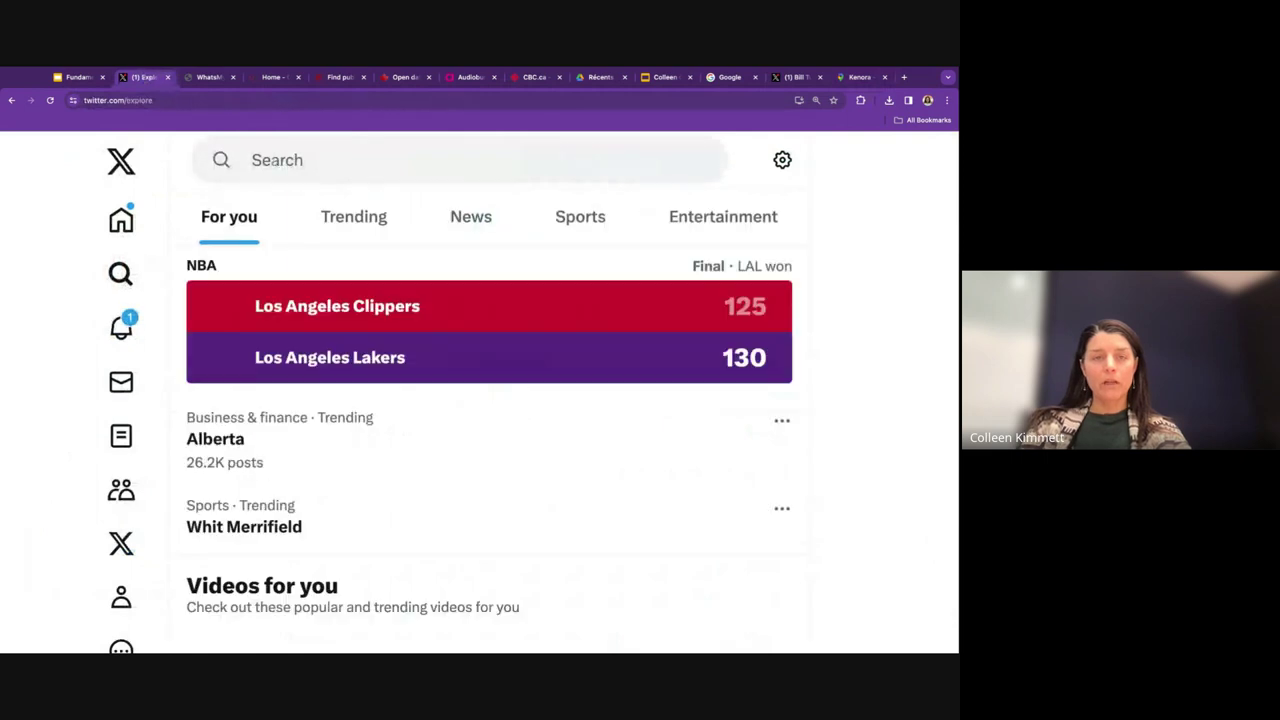
left_click(400, 160)
type("geocode:")
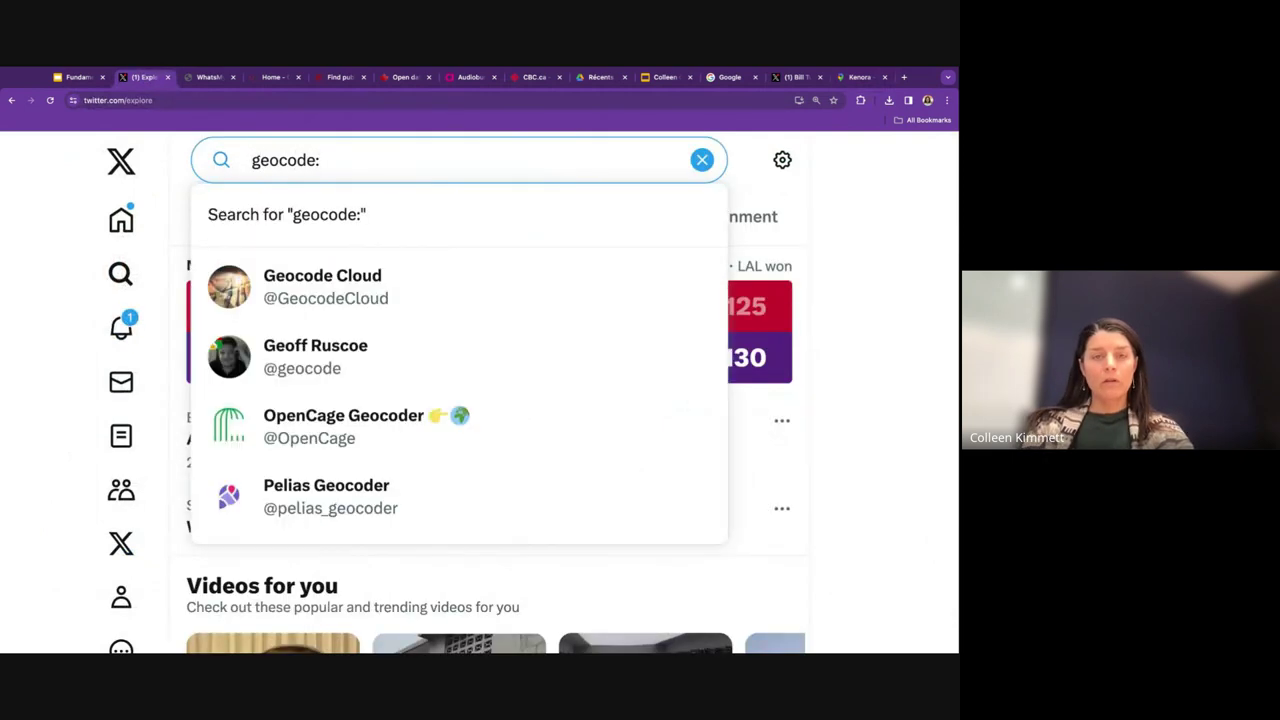
key("ctrl+v")
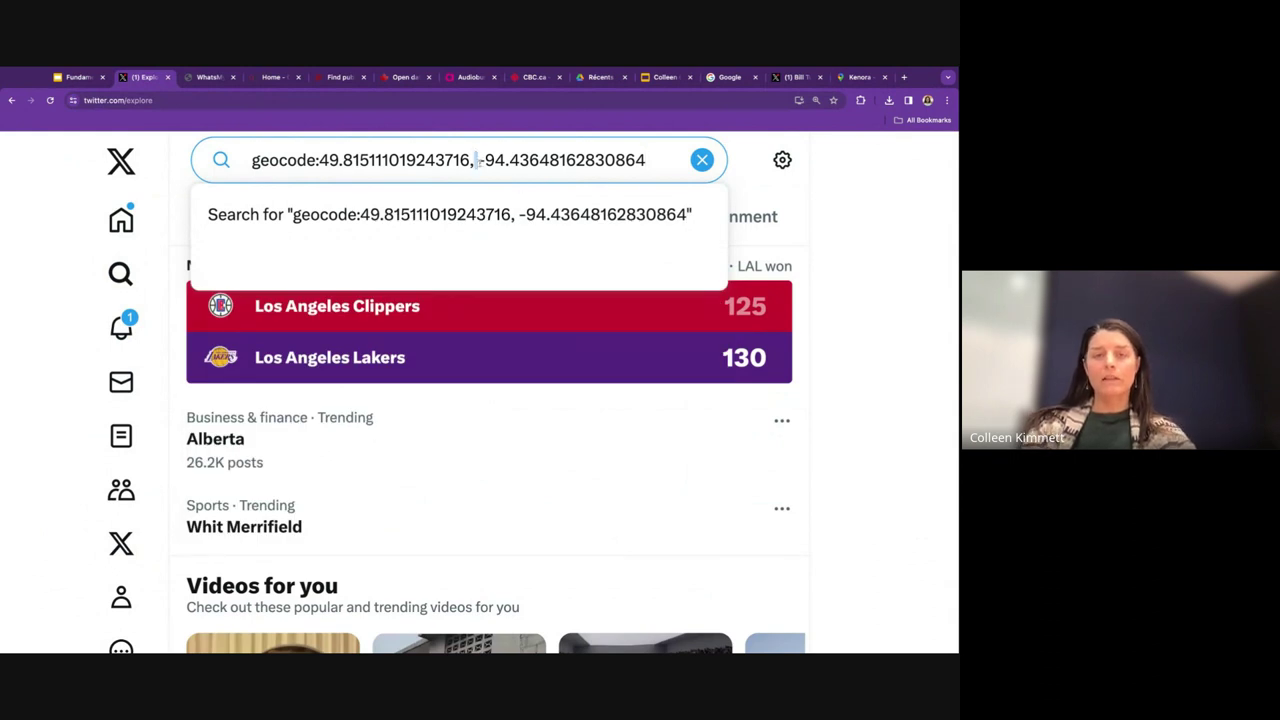
key("BackSpace")
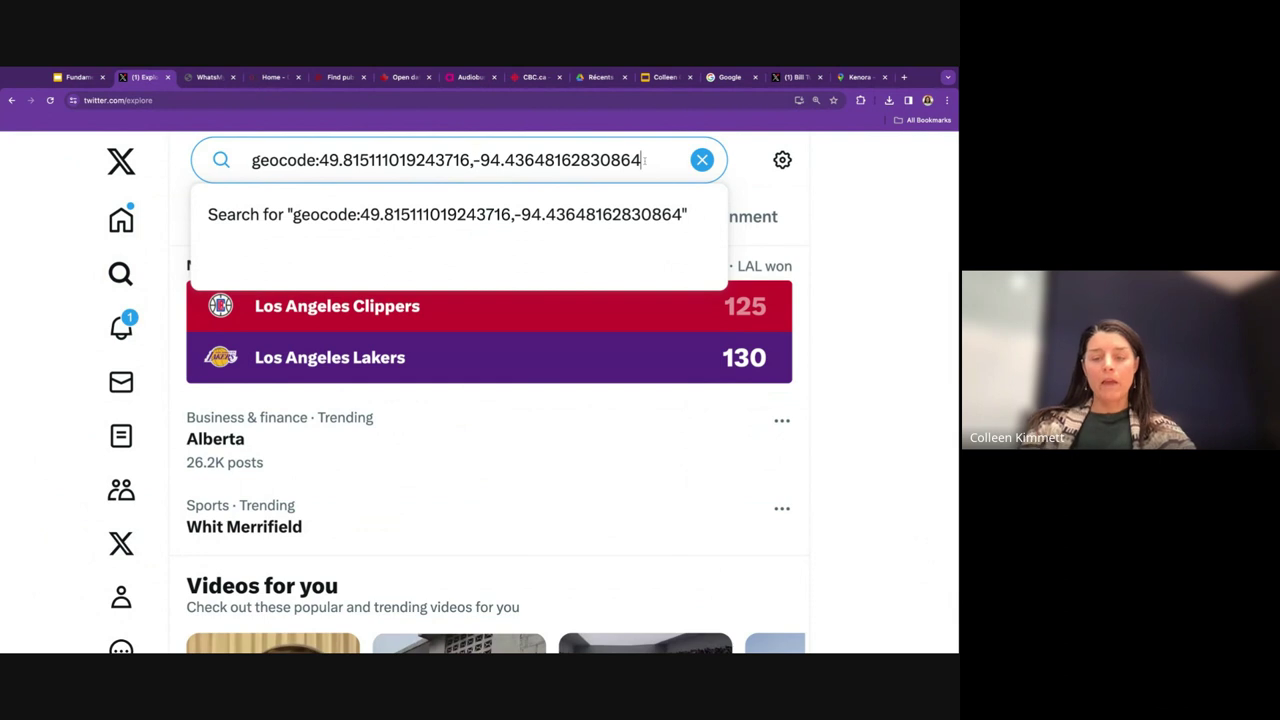
type(",10km")
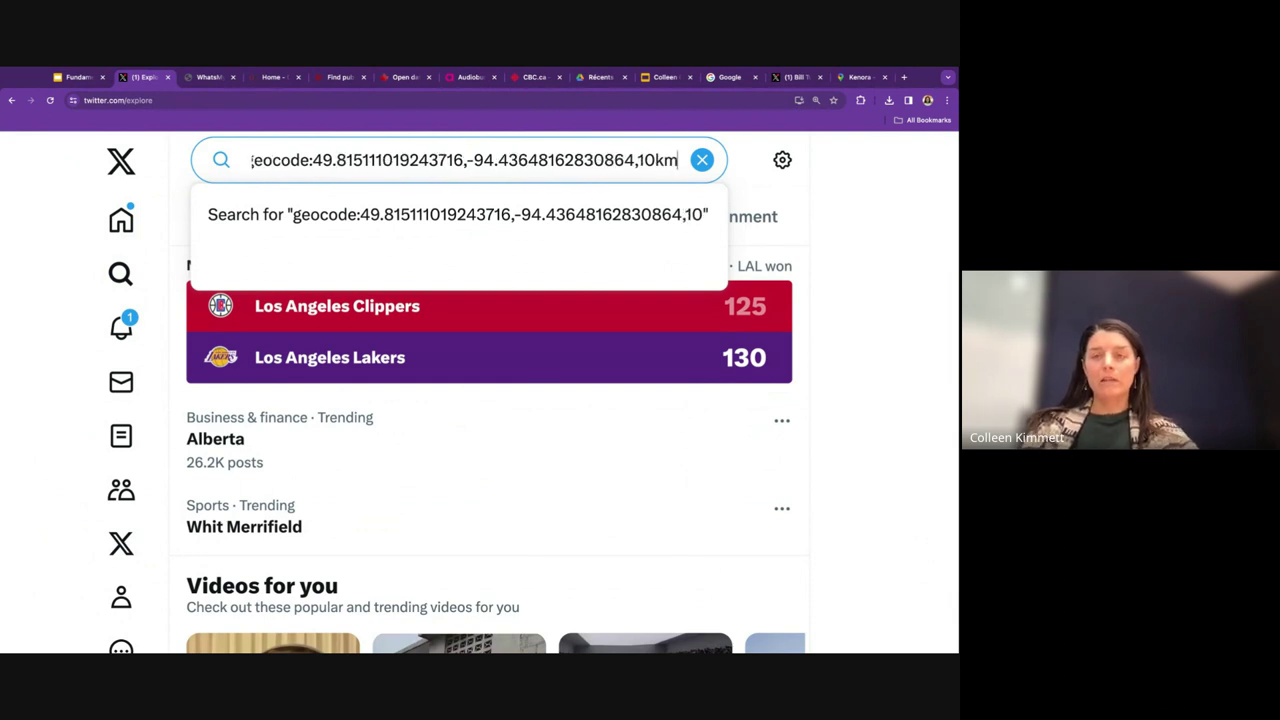
key("Return")
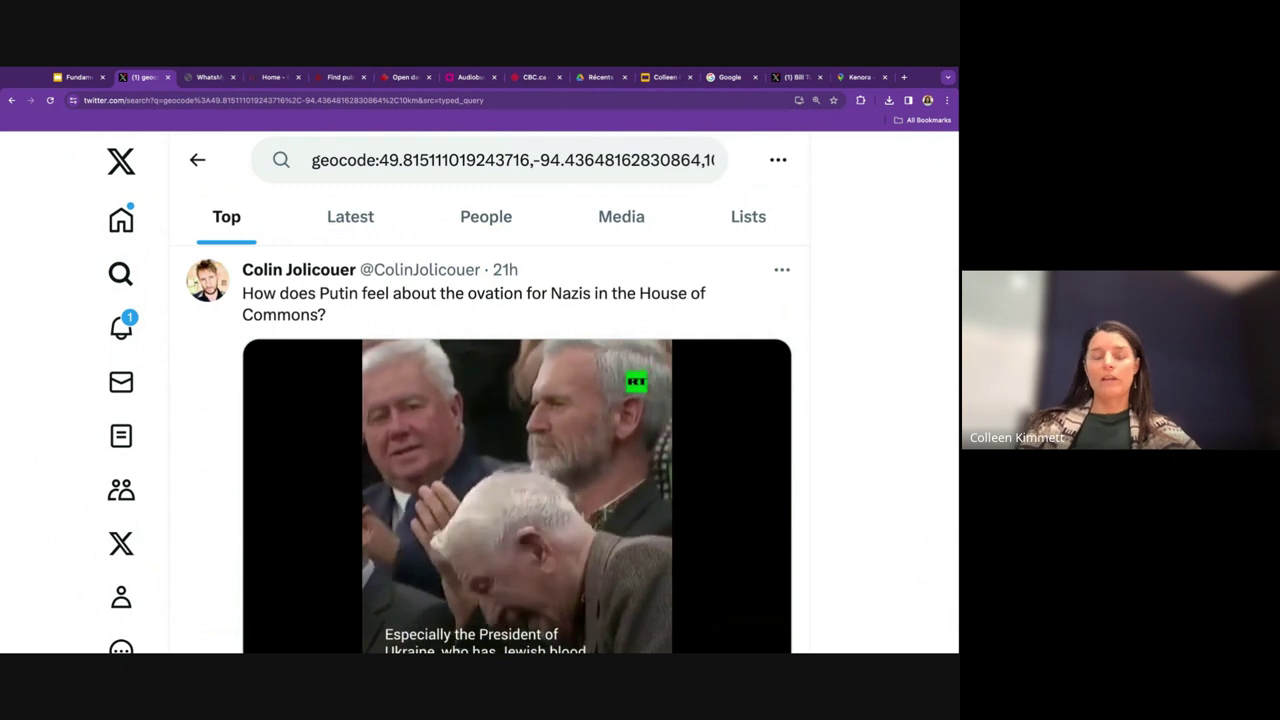
Review the local Kenora tweets, then return to the slide deck
scroll(516, 450, "down", 6)
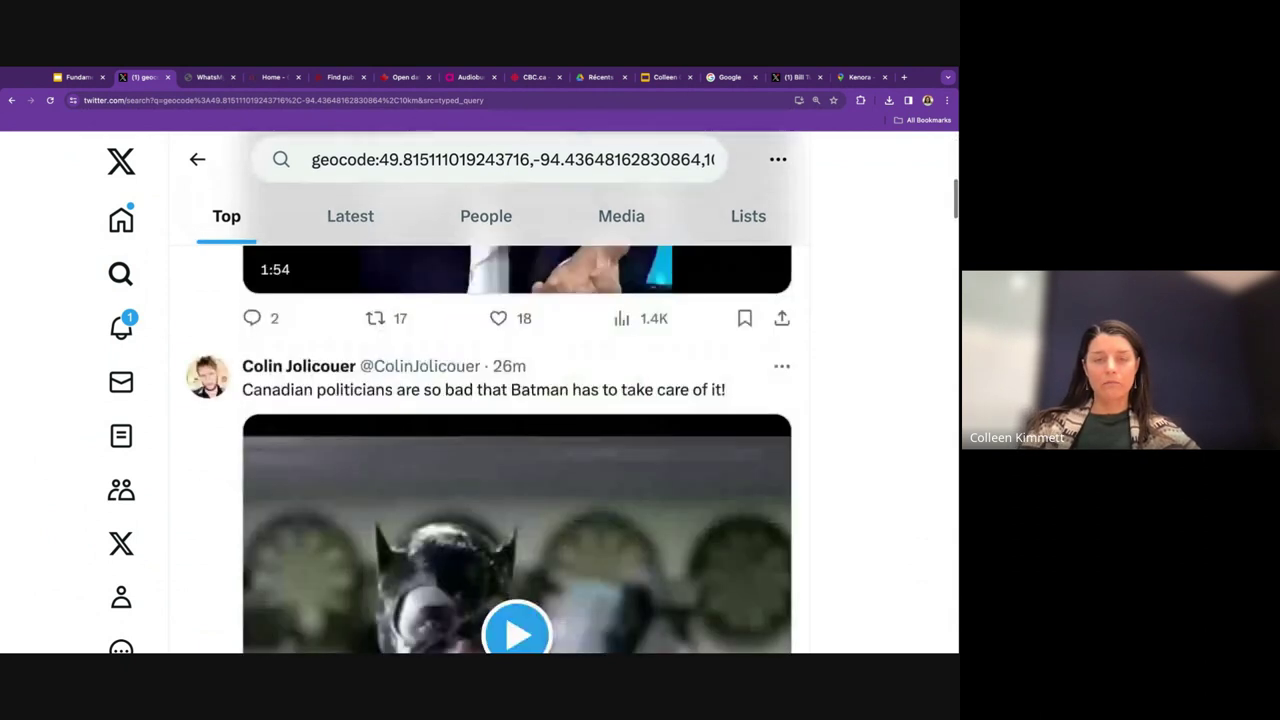
scroll(516, 450, "down", 8)
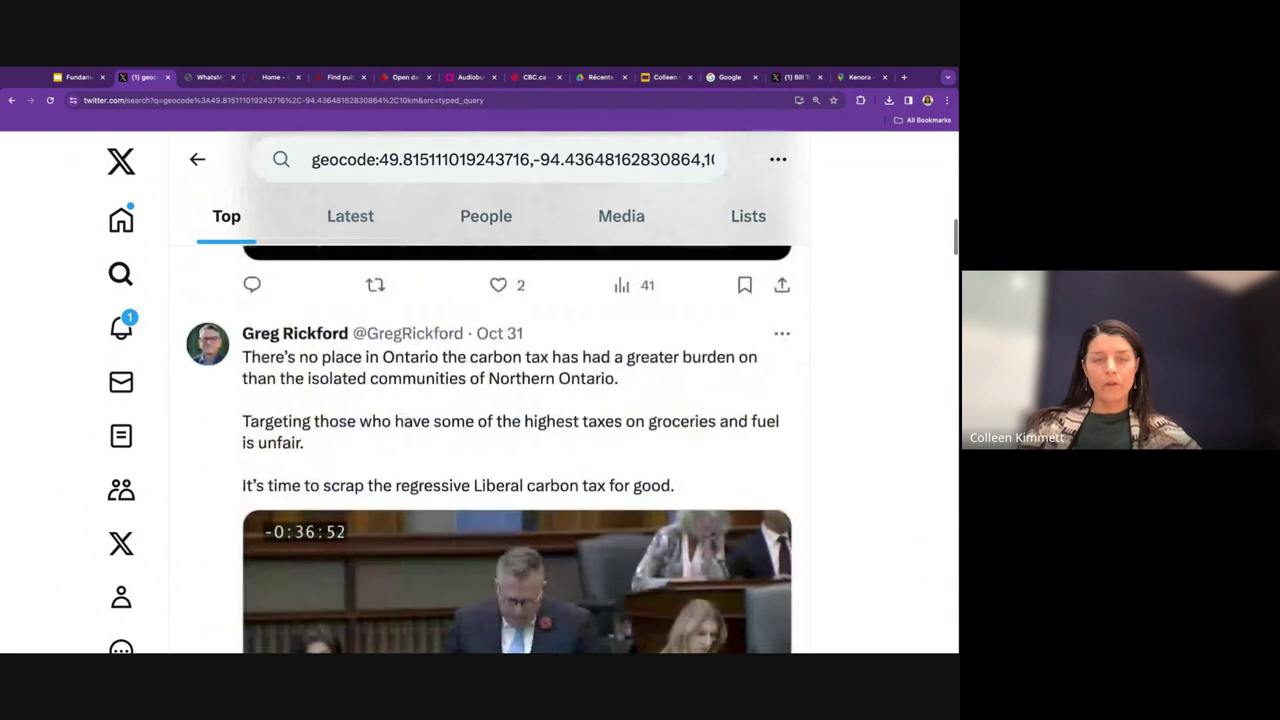
scroll(516, 450, "down", 5)
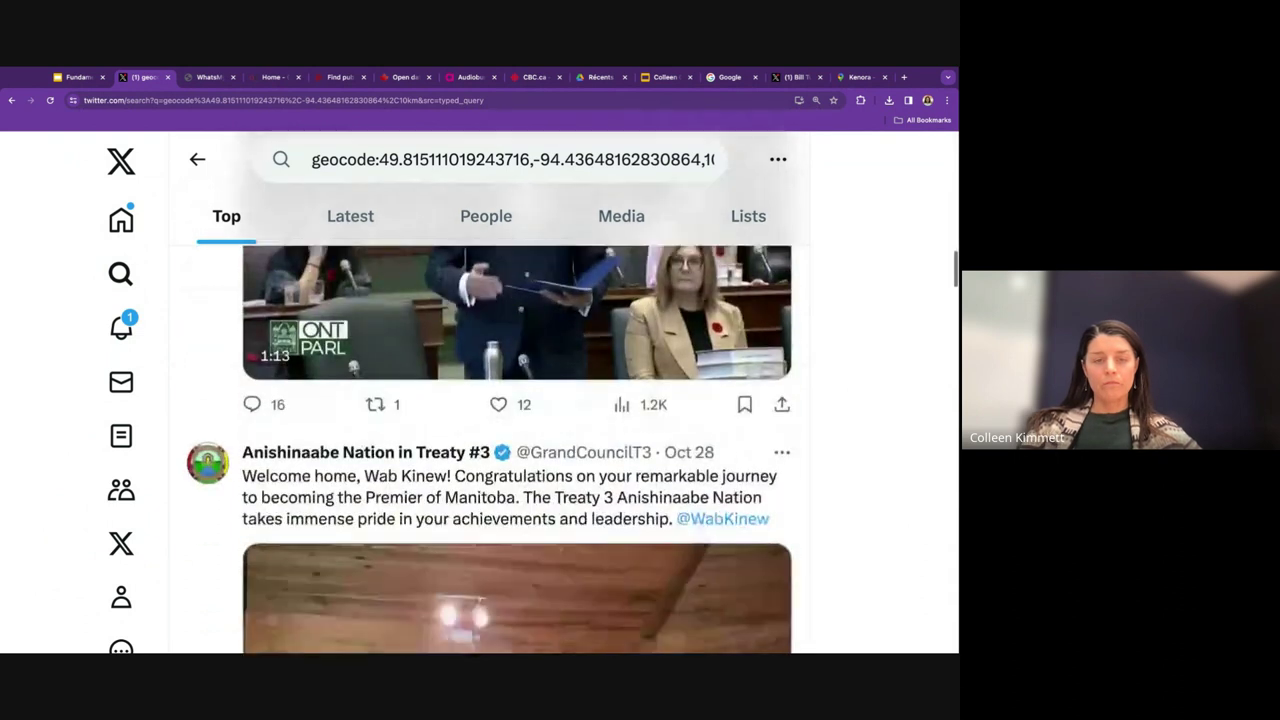
scroll(516, 450, "up", 12)
key("ctrl+shift+Tab")
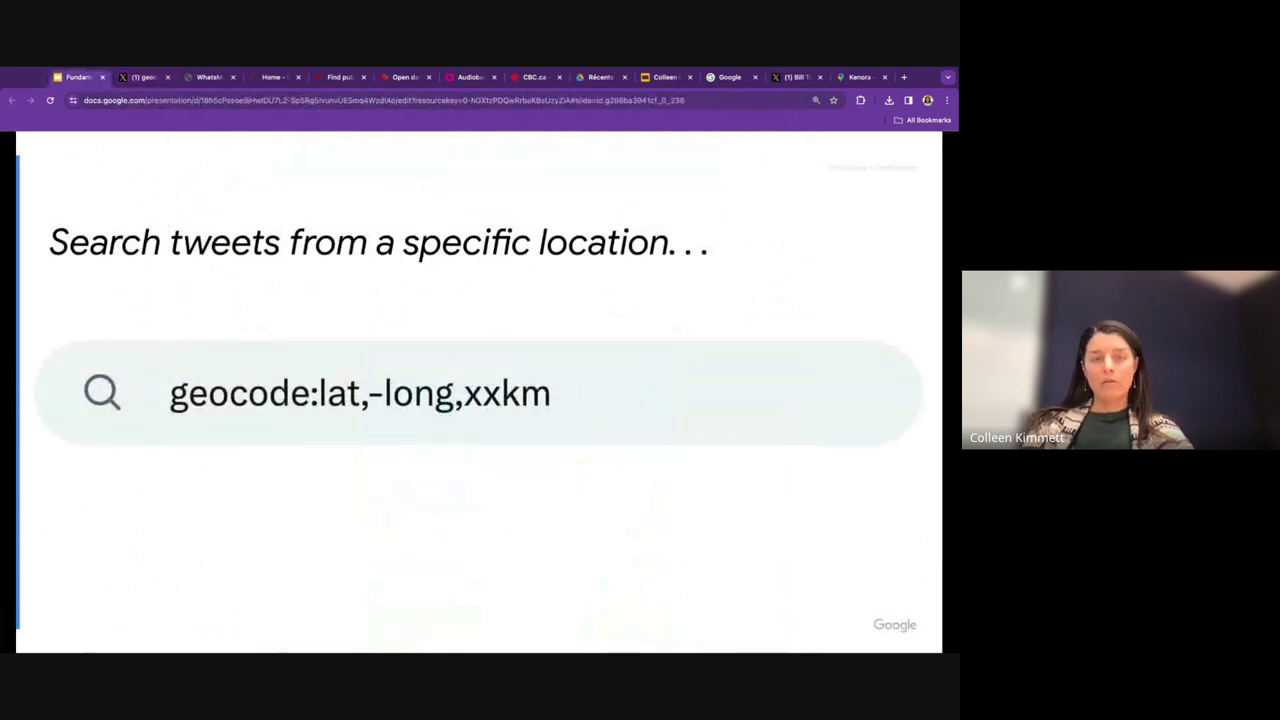
Advance to the place-and-time search slide, then switch back to the X geocode results near Kenora
key("Right")
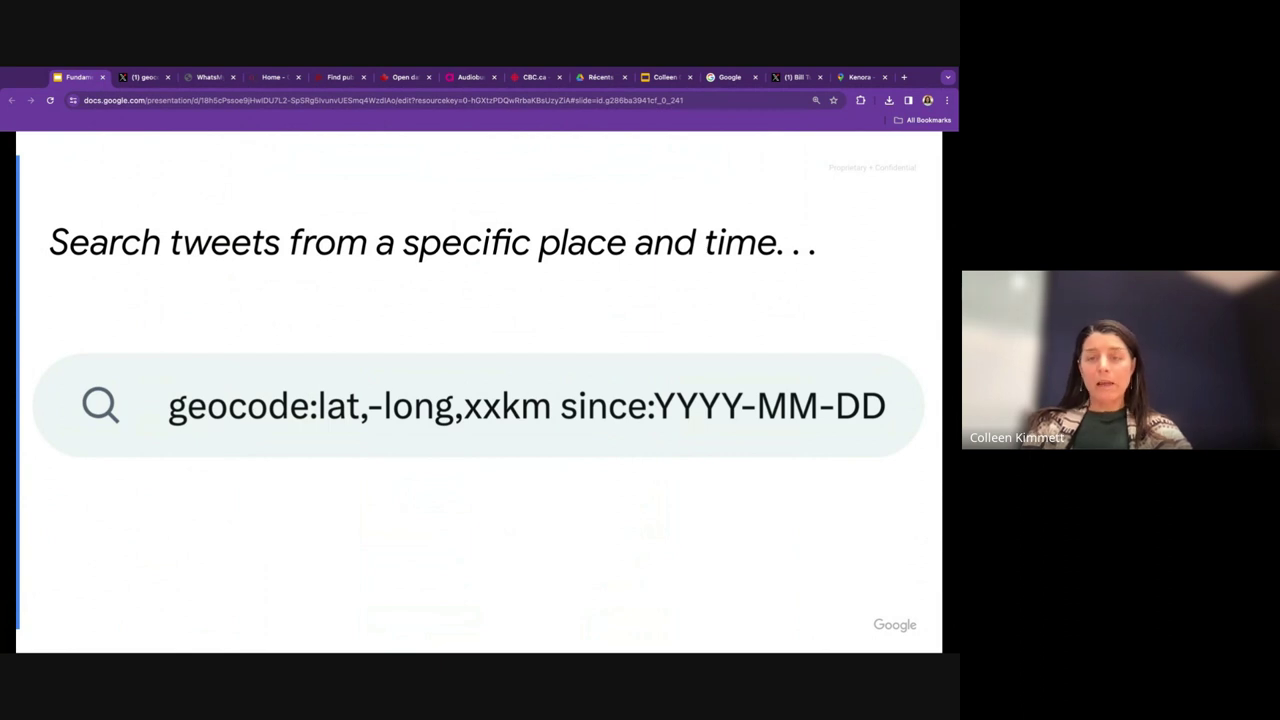
key("ctrl+Tab")
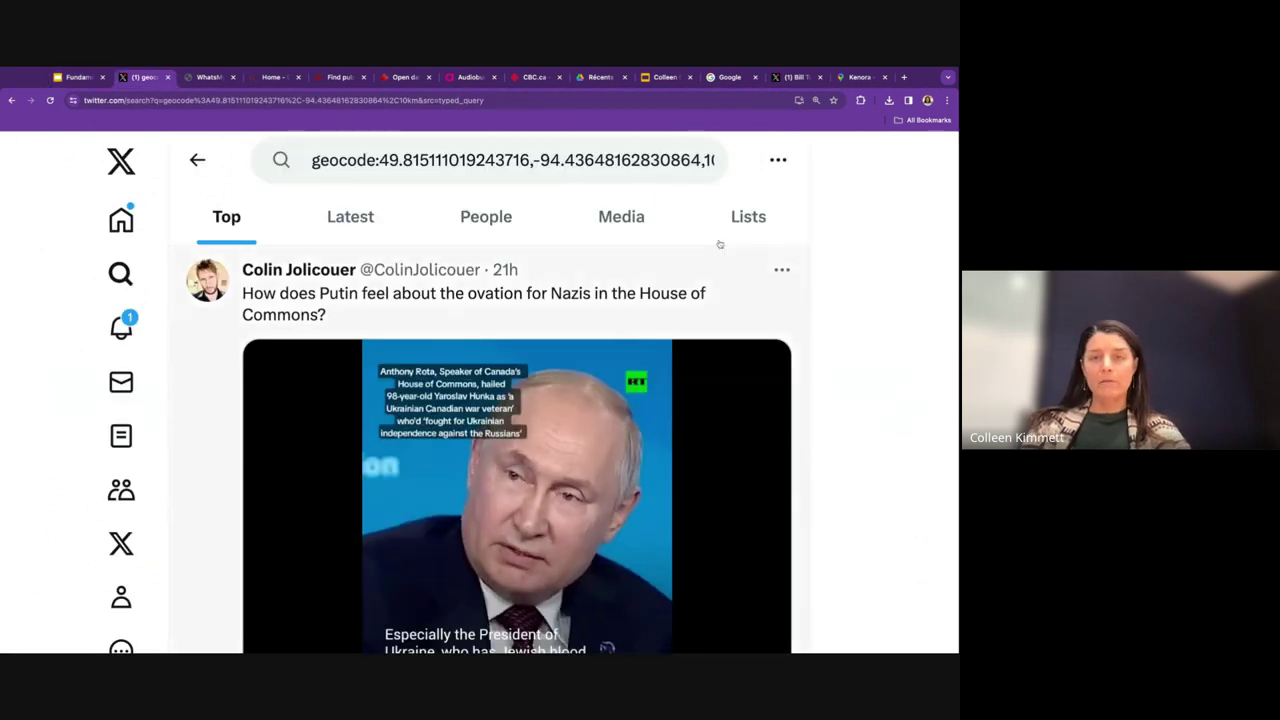
Add until:2019-01-01 to the geocode query and run it to get 2018 Kenora tweets
left_click(300, 141)
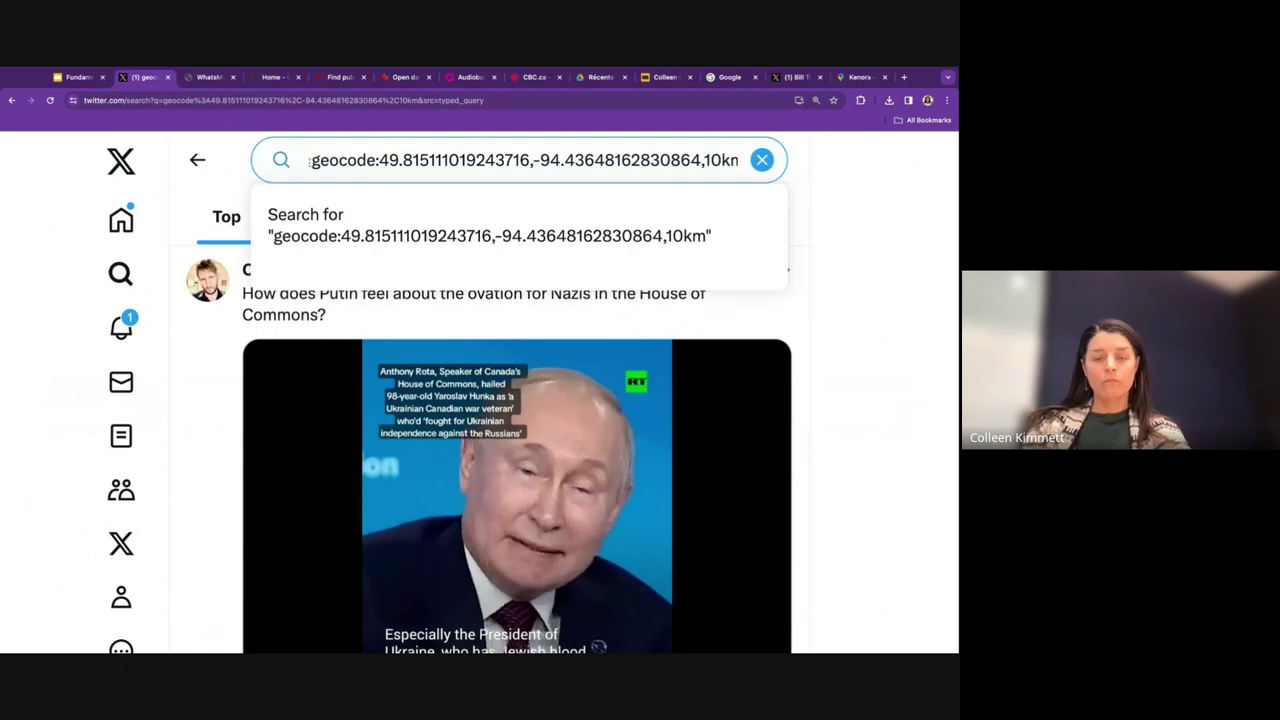
type("until:")
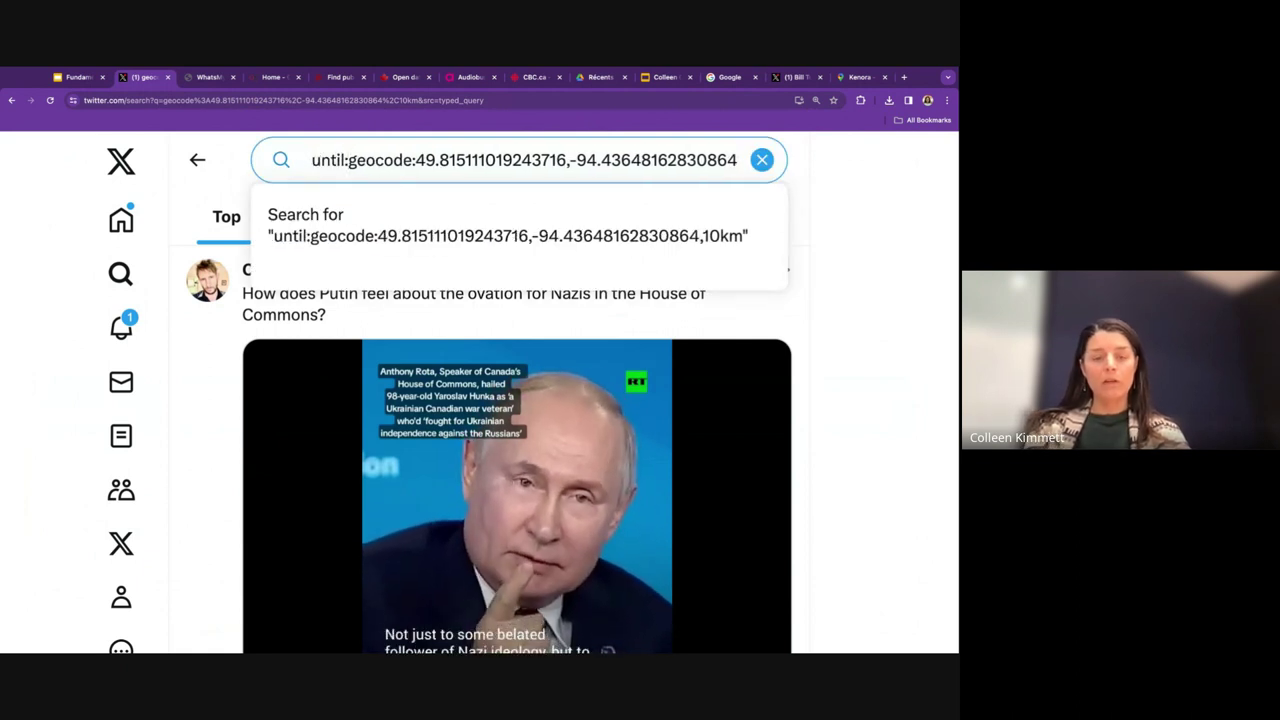
type("2019")
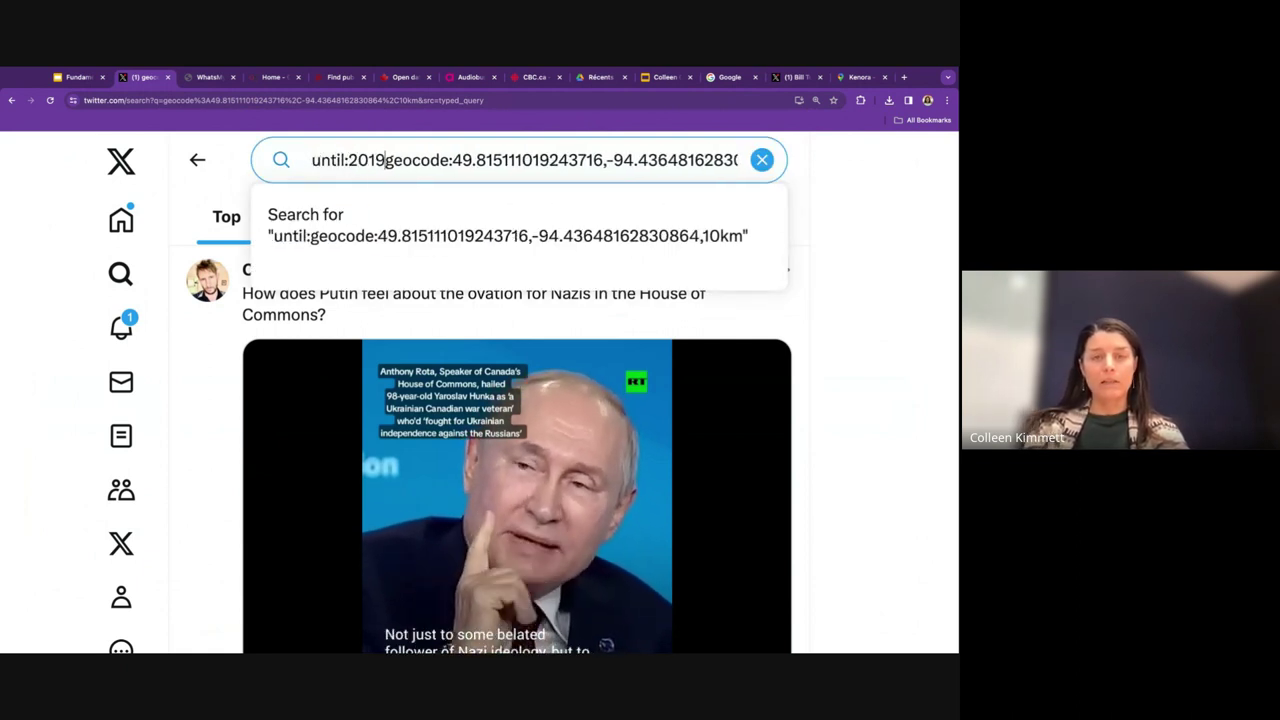
type("-01-01")
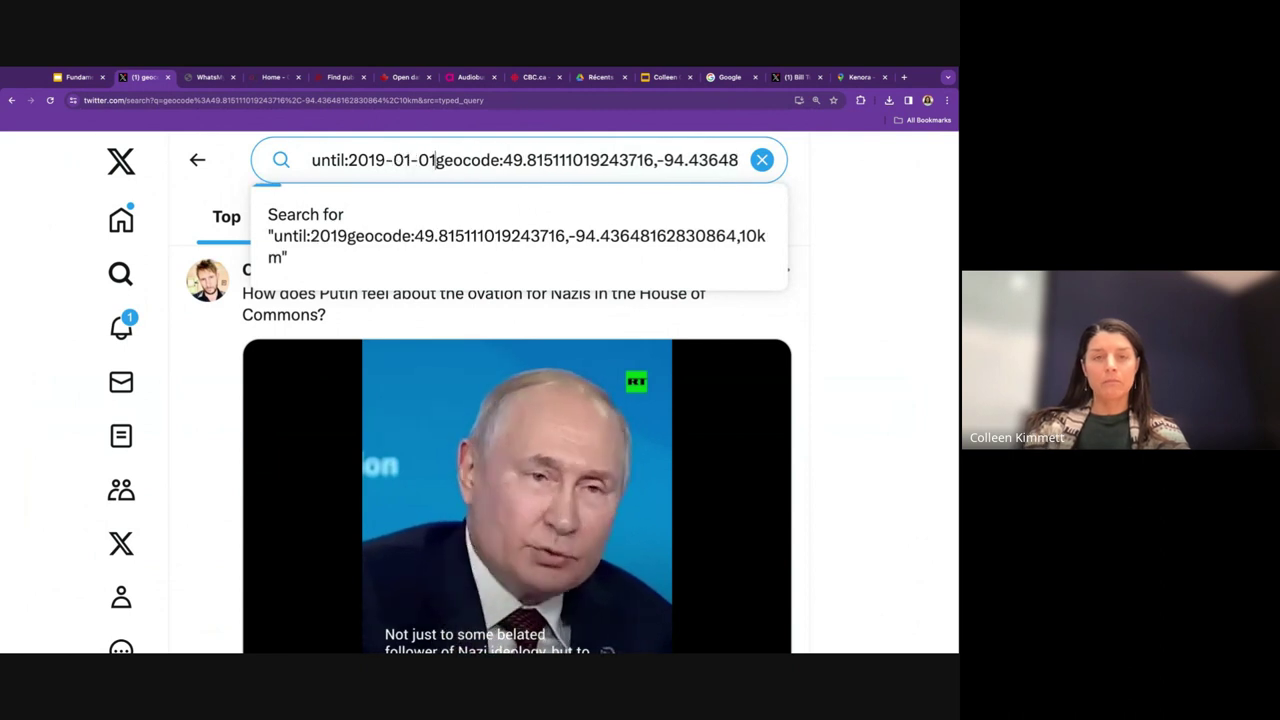
key("Return")
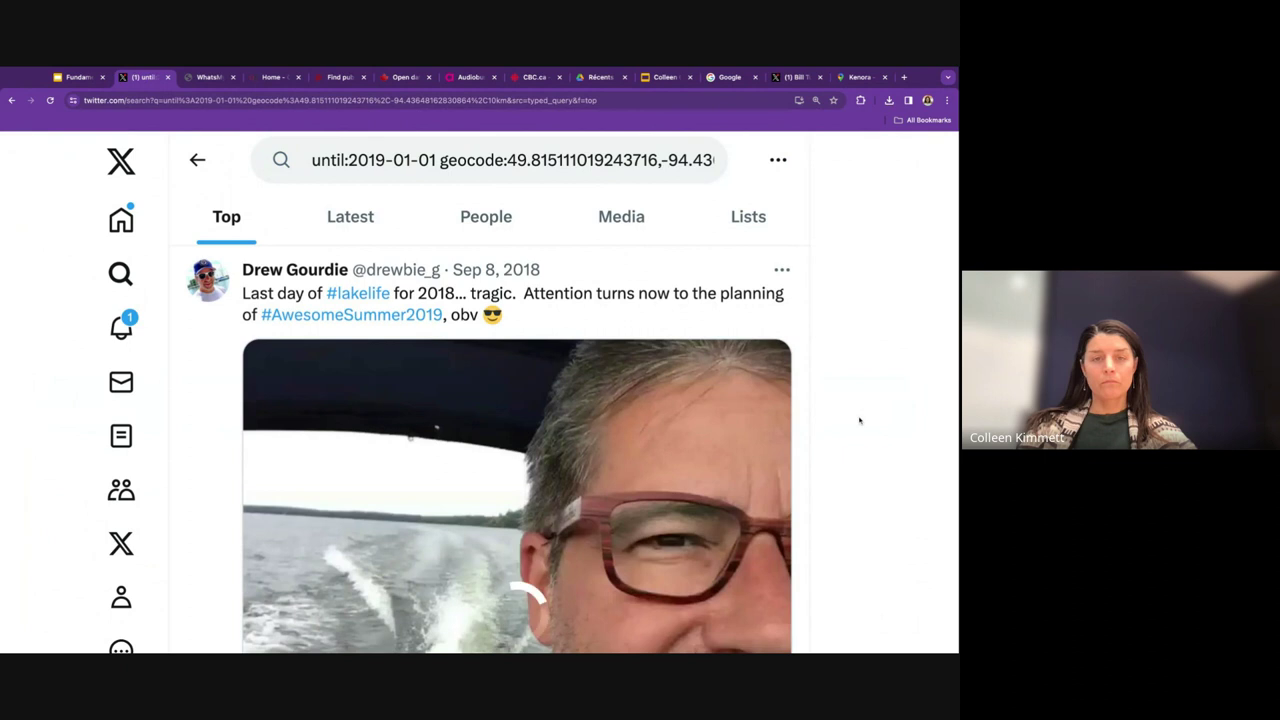
scroll(859, 420, "down", 6)
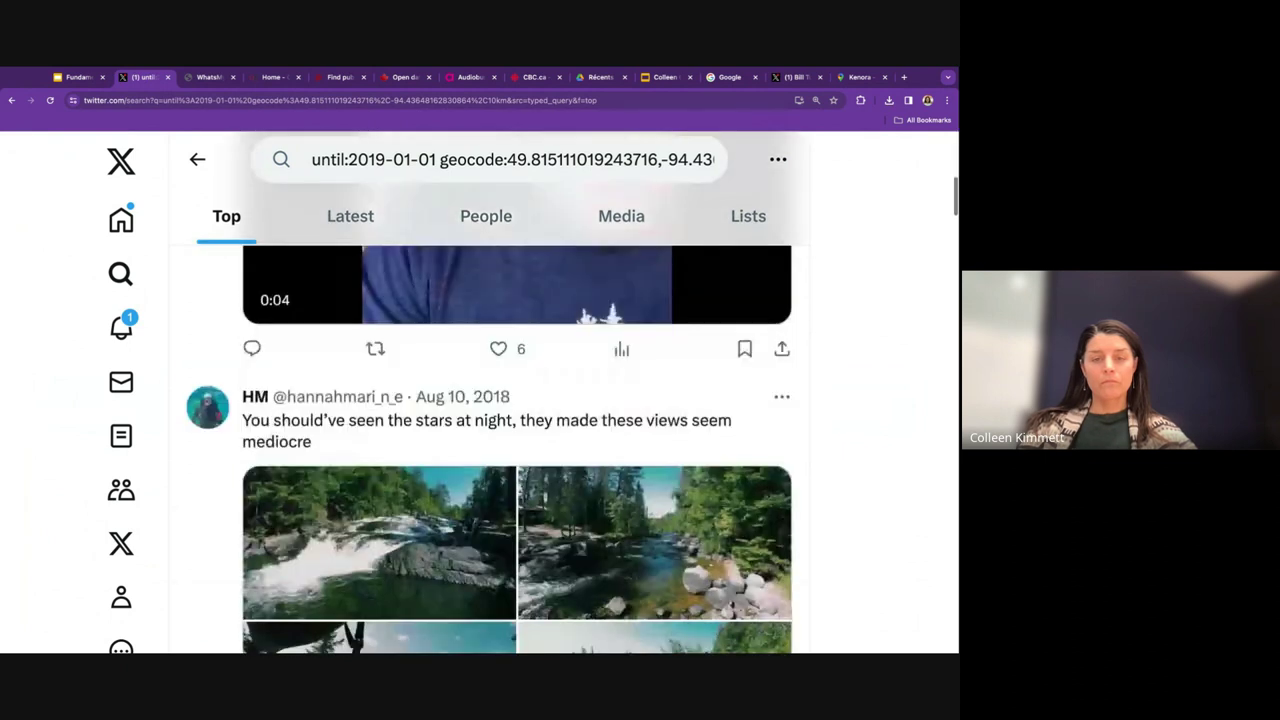
scroll(257, 455, "up", 5)
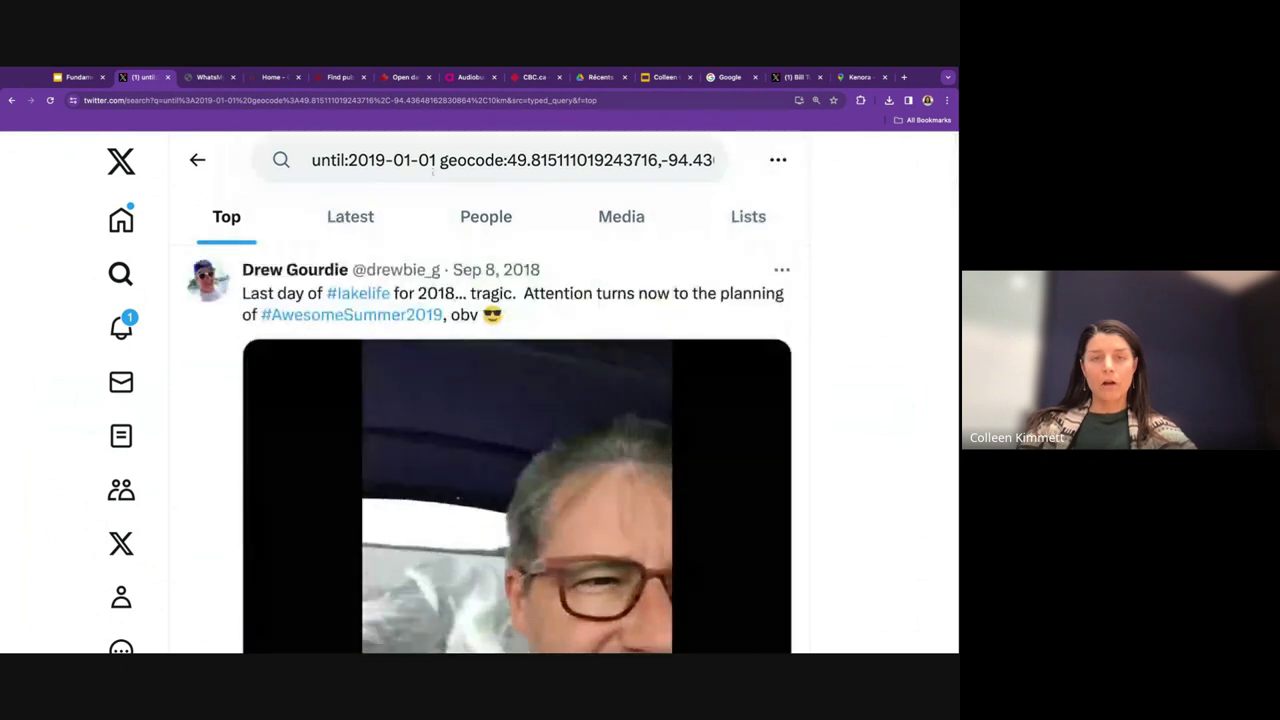
Highlight the until:2019-01-01 part of the query, leave it unchanged, and return to the slides
left_click(433, 165)
left_click_drag(437, 162, 312, 162)
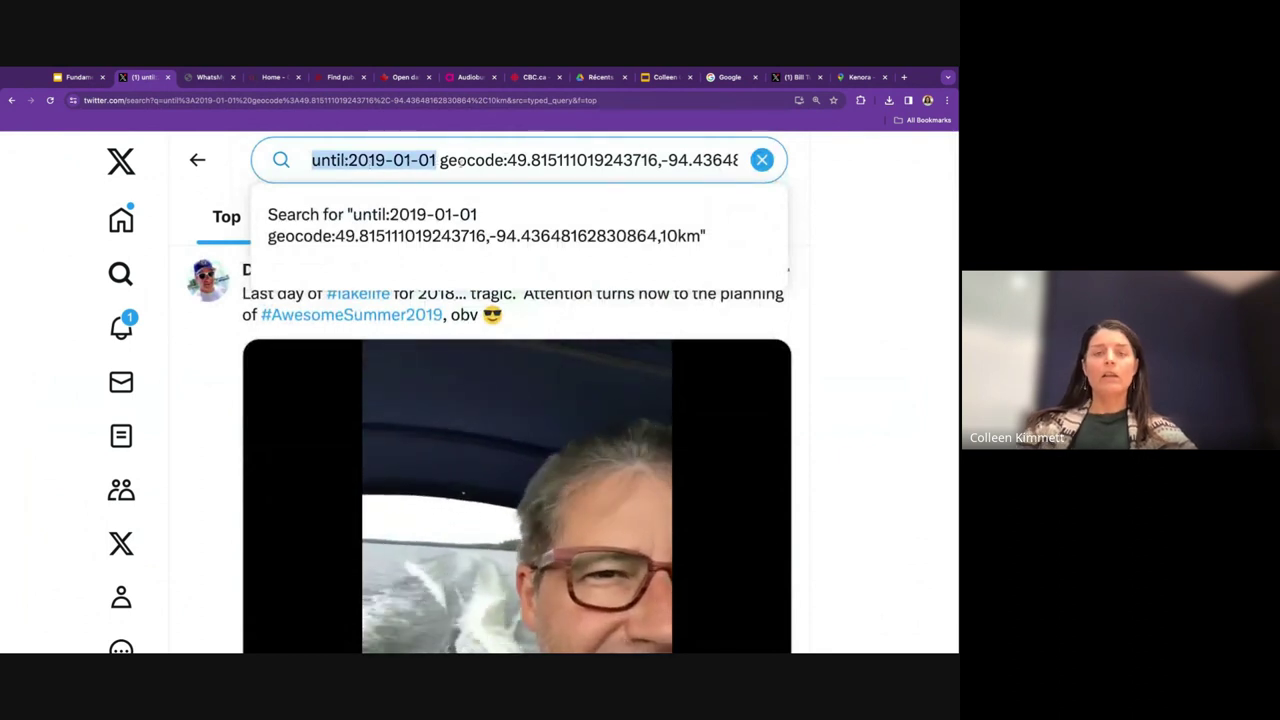
left_click(439, 160)
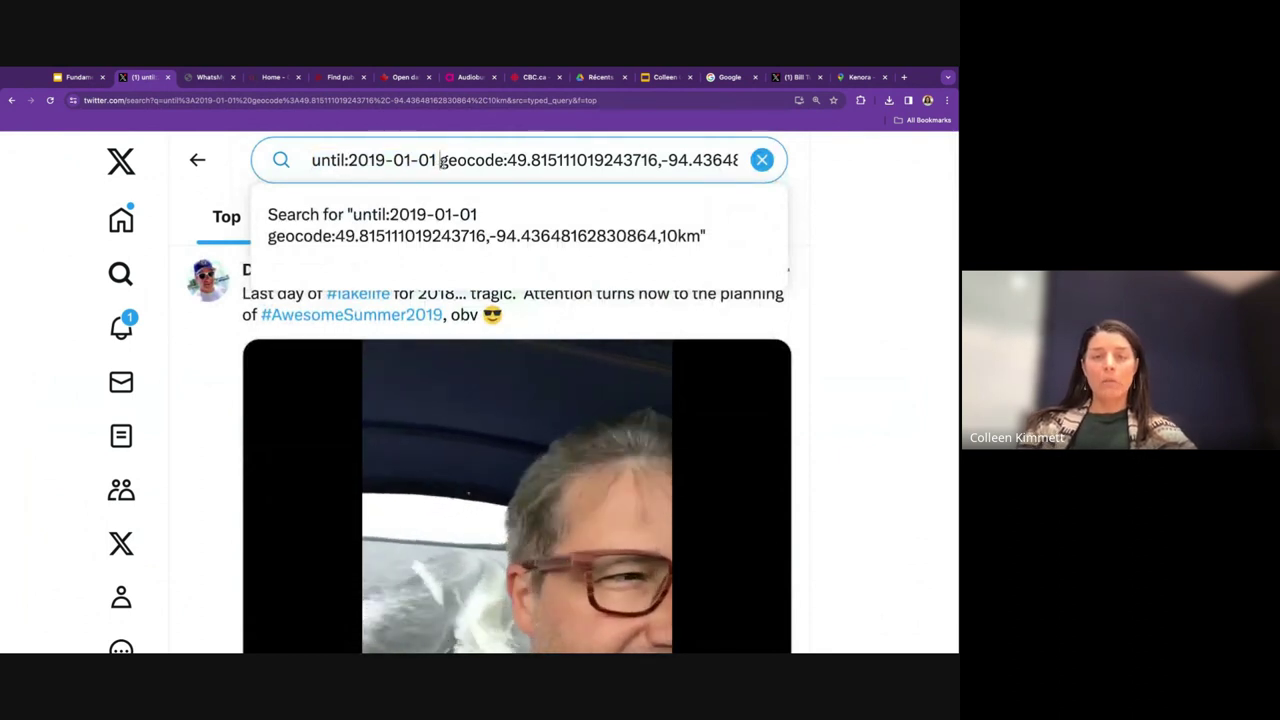
left_click_drag(439, 160, 760, 160)
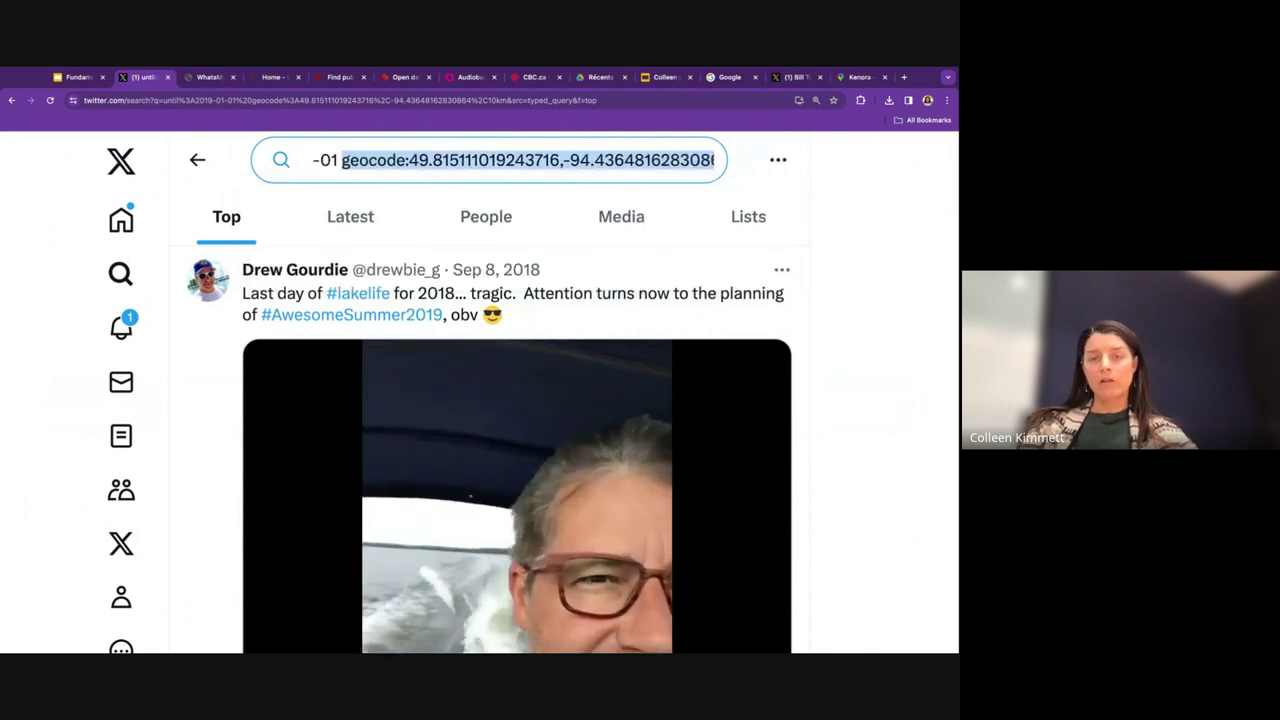
key("Escape")
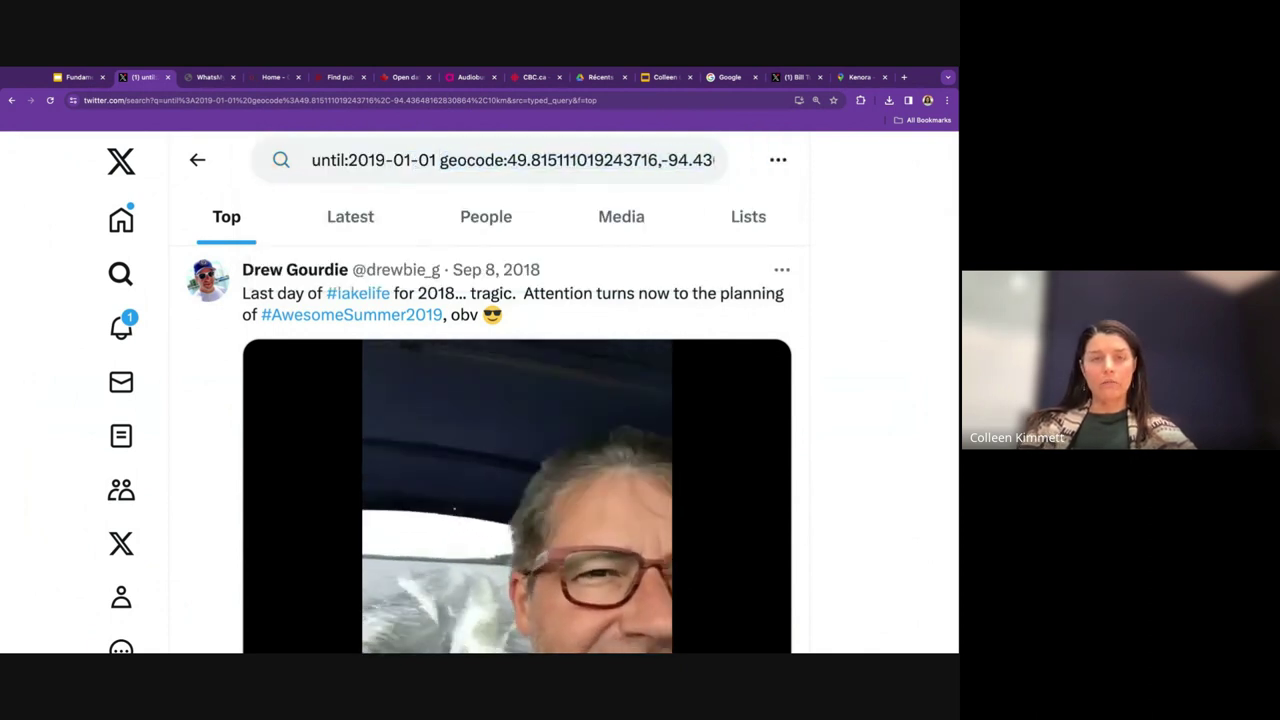
key("ctrl+shift+Tab")
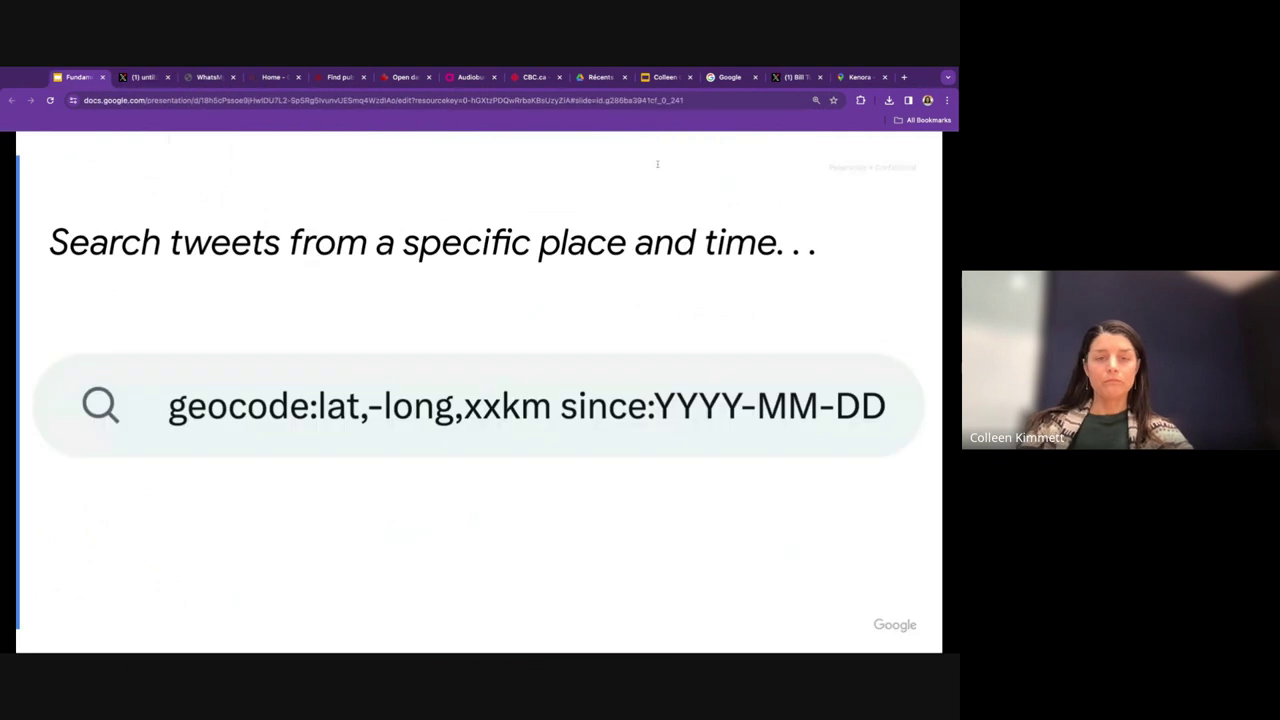
Advance to the eyewitnesses search slide, then return to the X until:2019-01-01 Kenora results
key("Right")
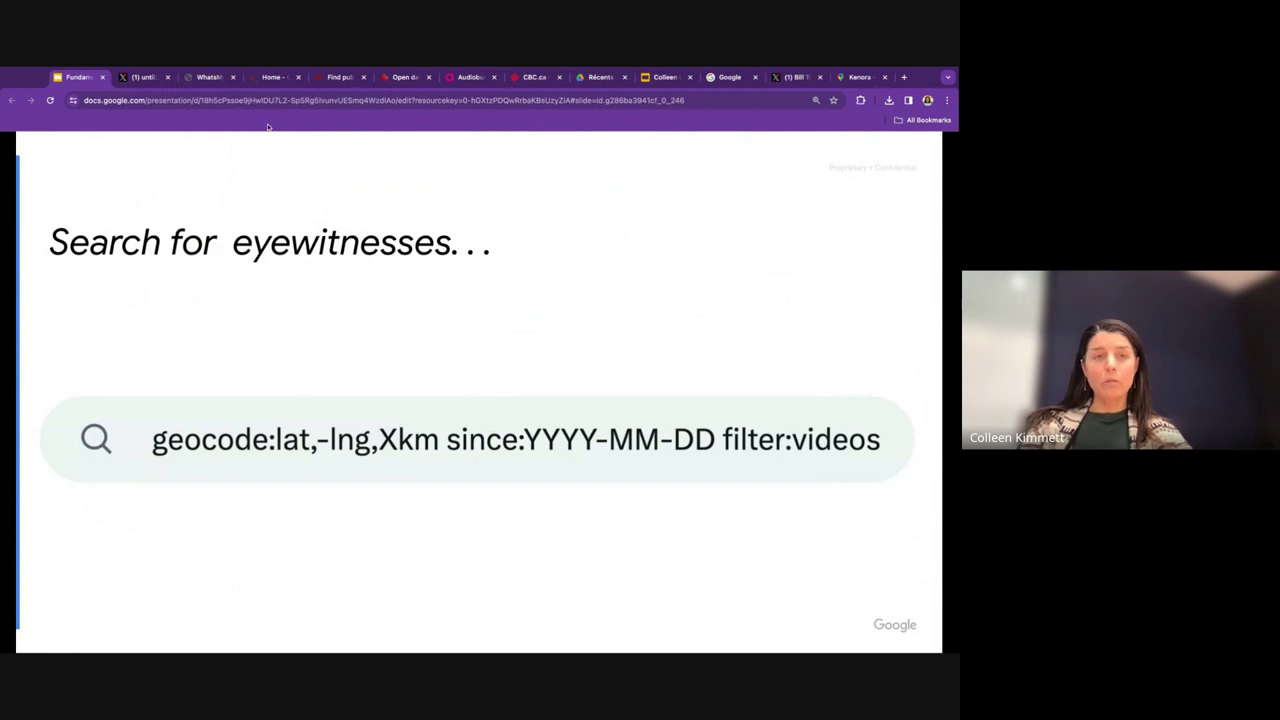
left_click(140, 77)
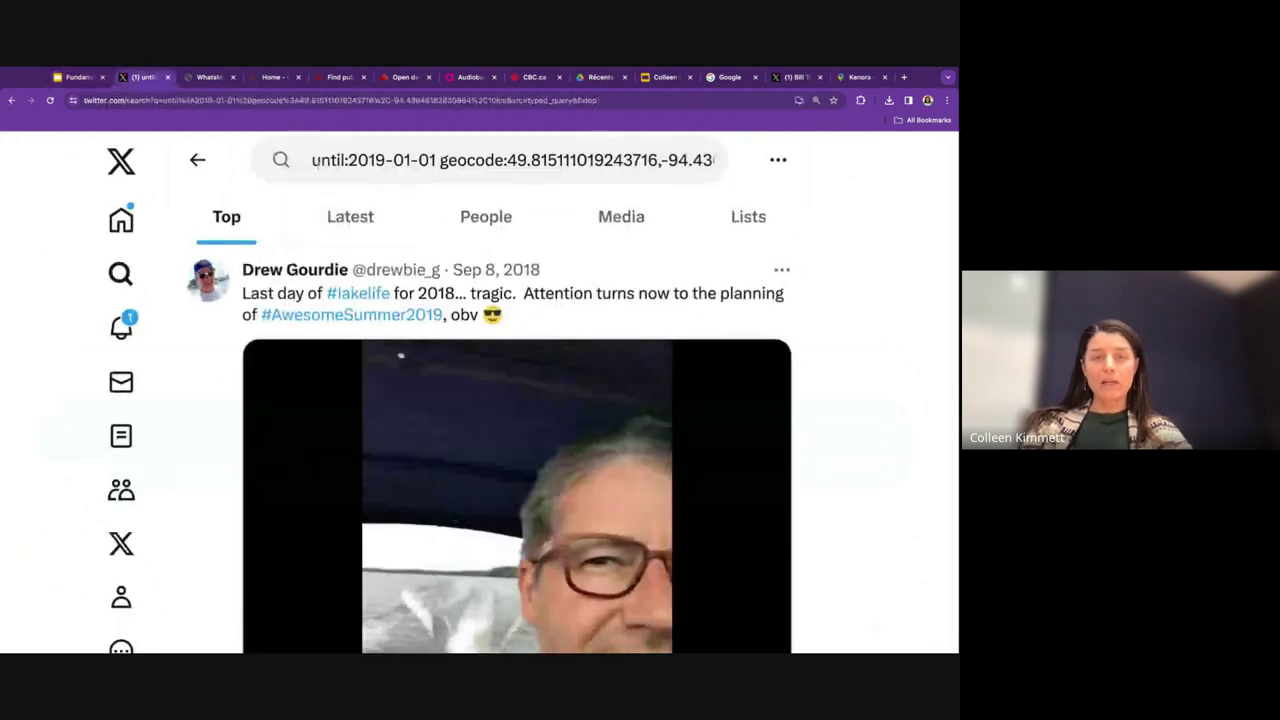
Prepend filter:media to the dated Kenora geocode query and run the search
left_click(313, 160)
type("filter:")
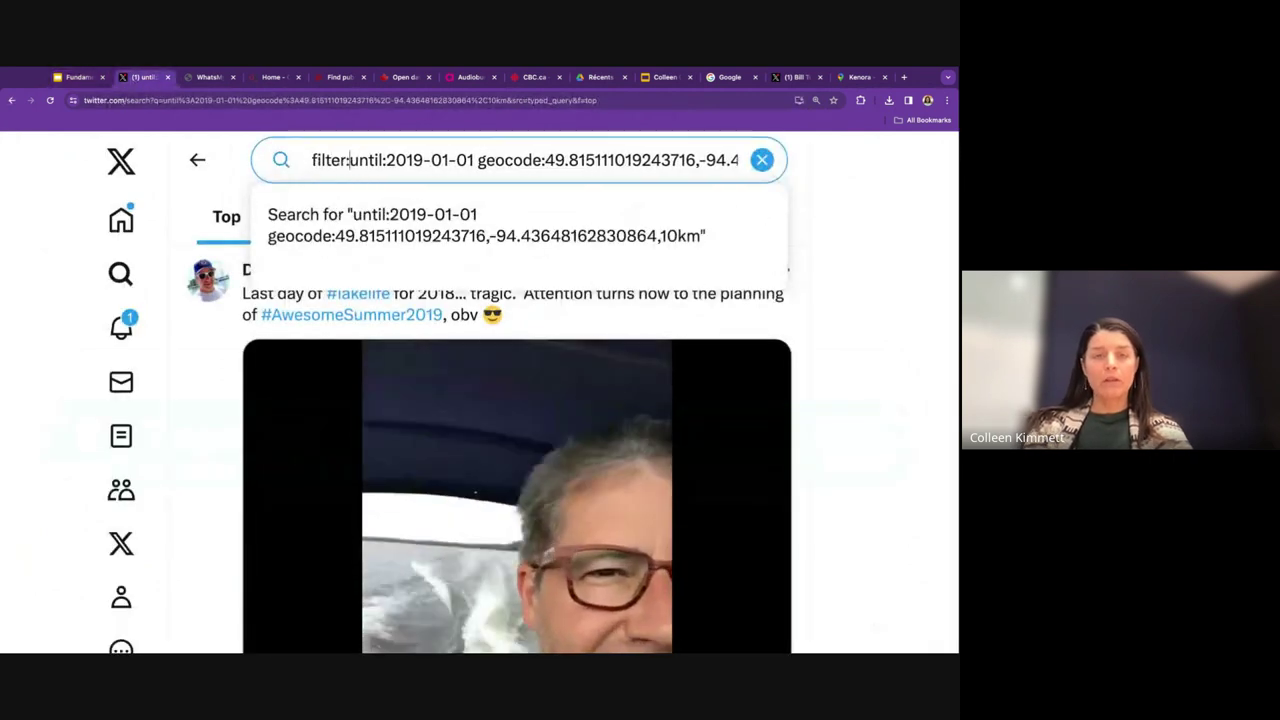
type("me")
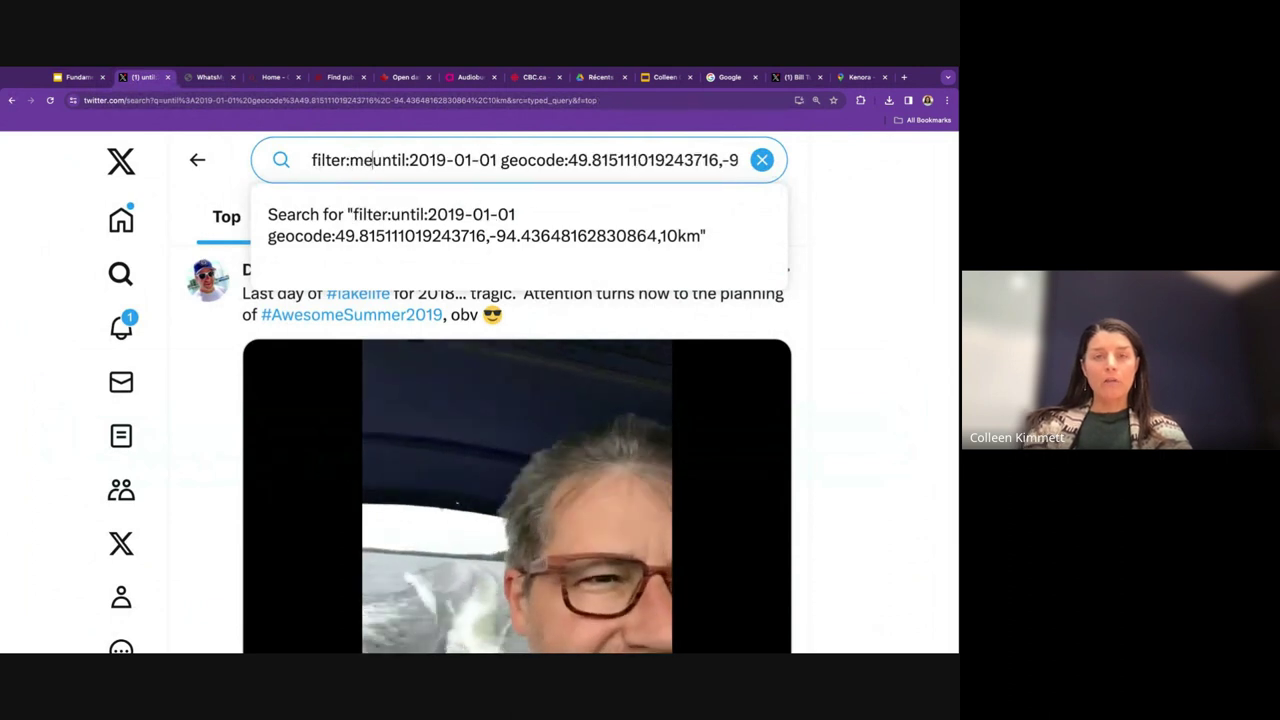
type("dia")
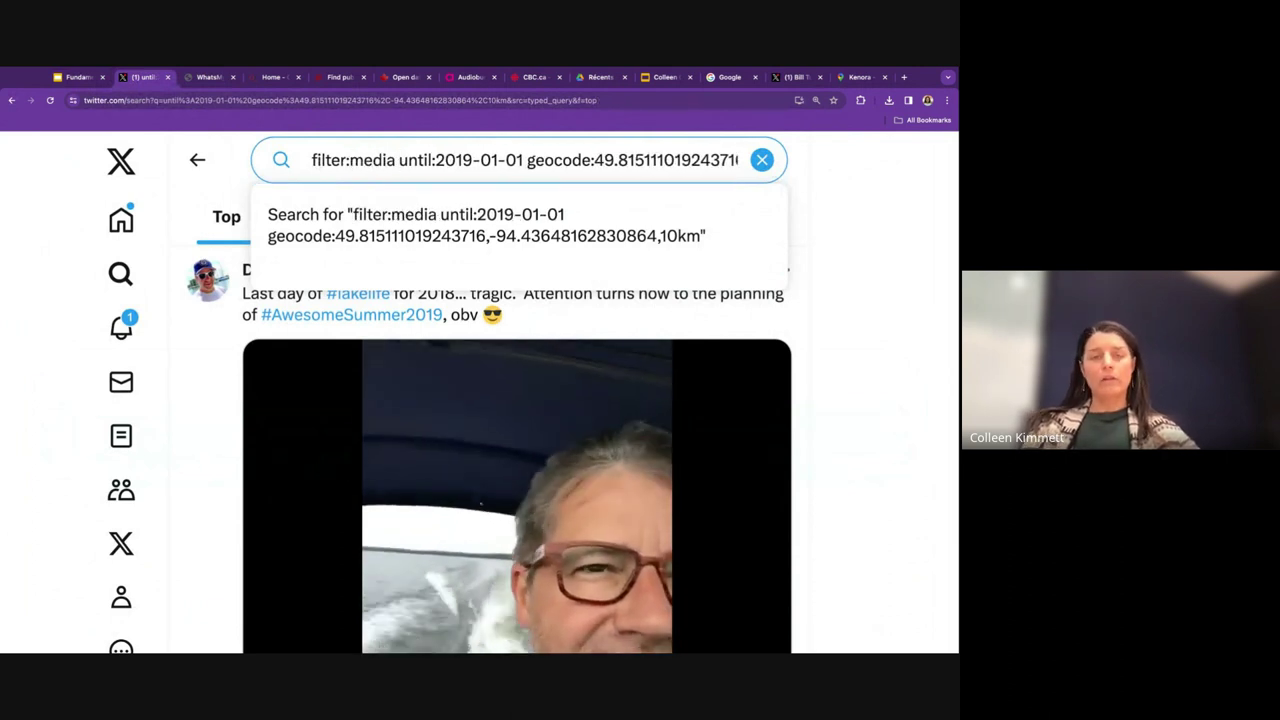
key("Left")
key("shift+Left")
key("shift+Left")
key("shift+Left")
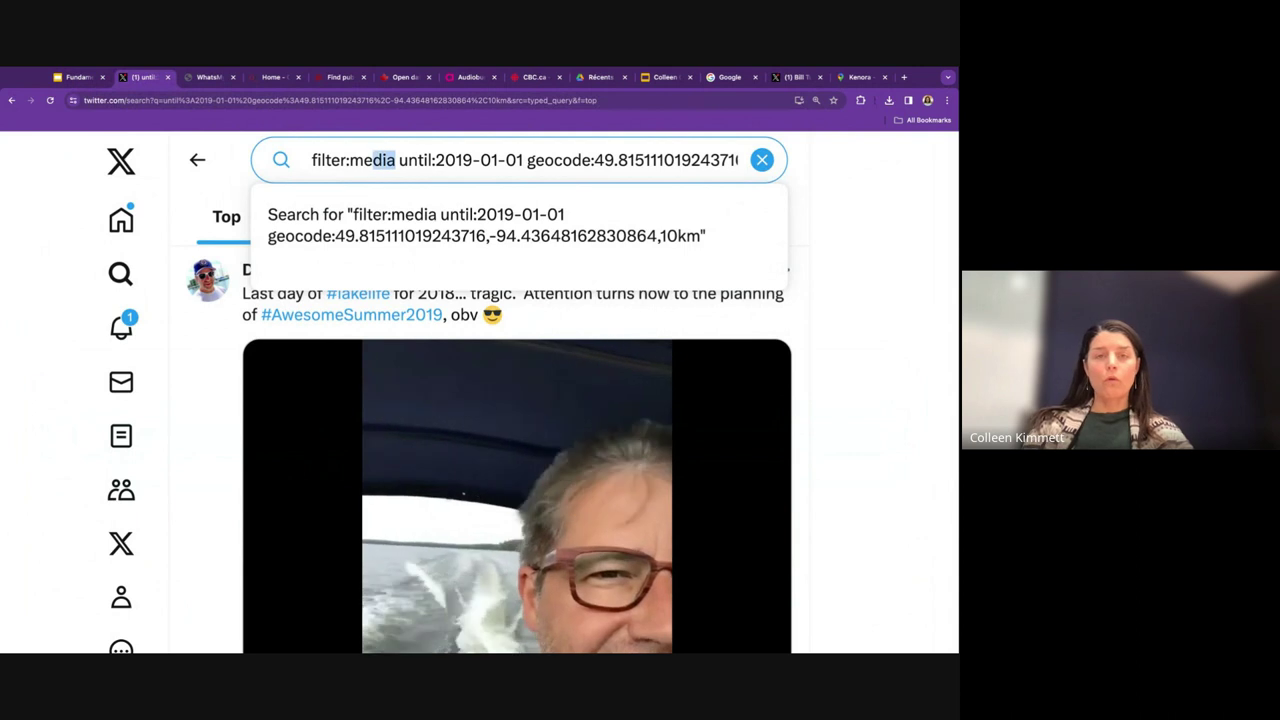
key("shift+Left")
key("shift+Left")
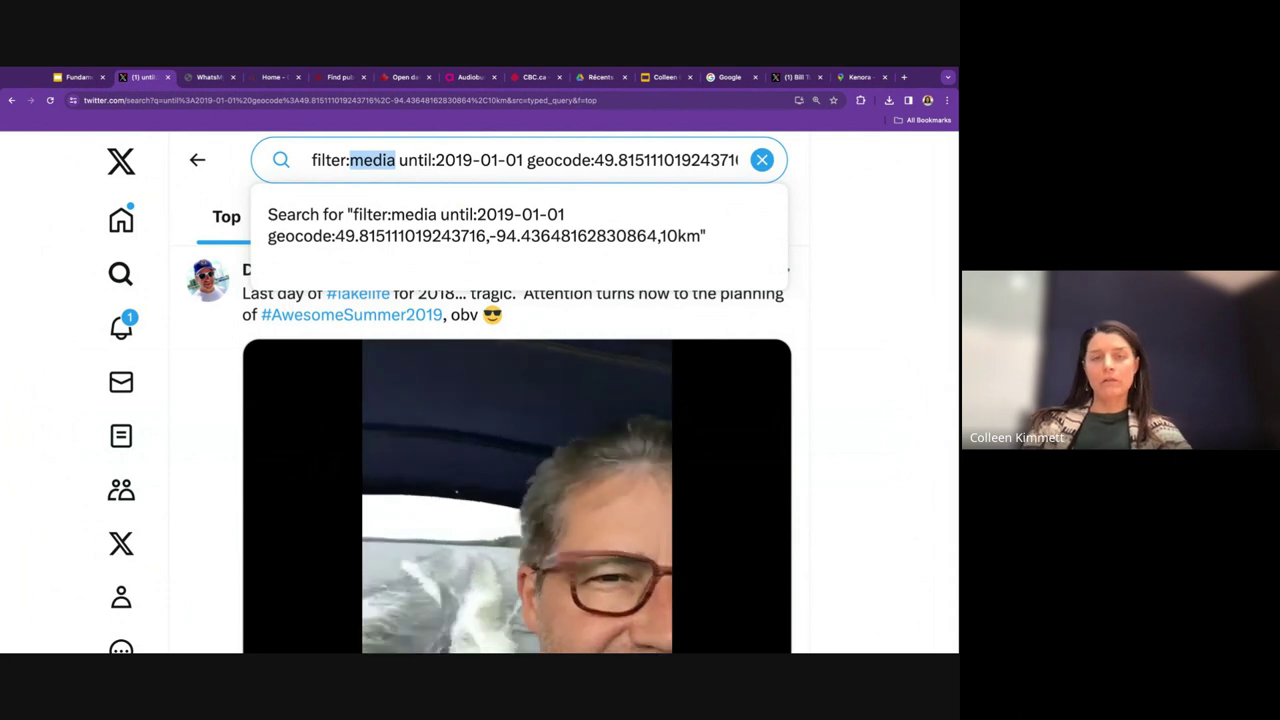
key("Return")
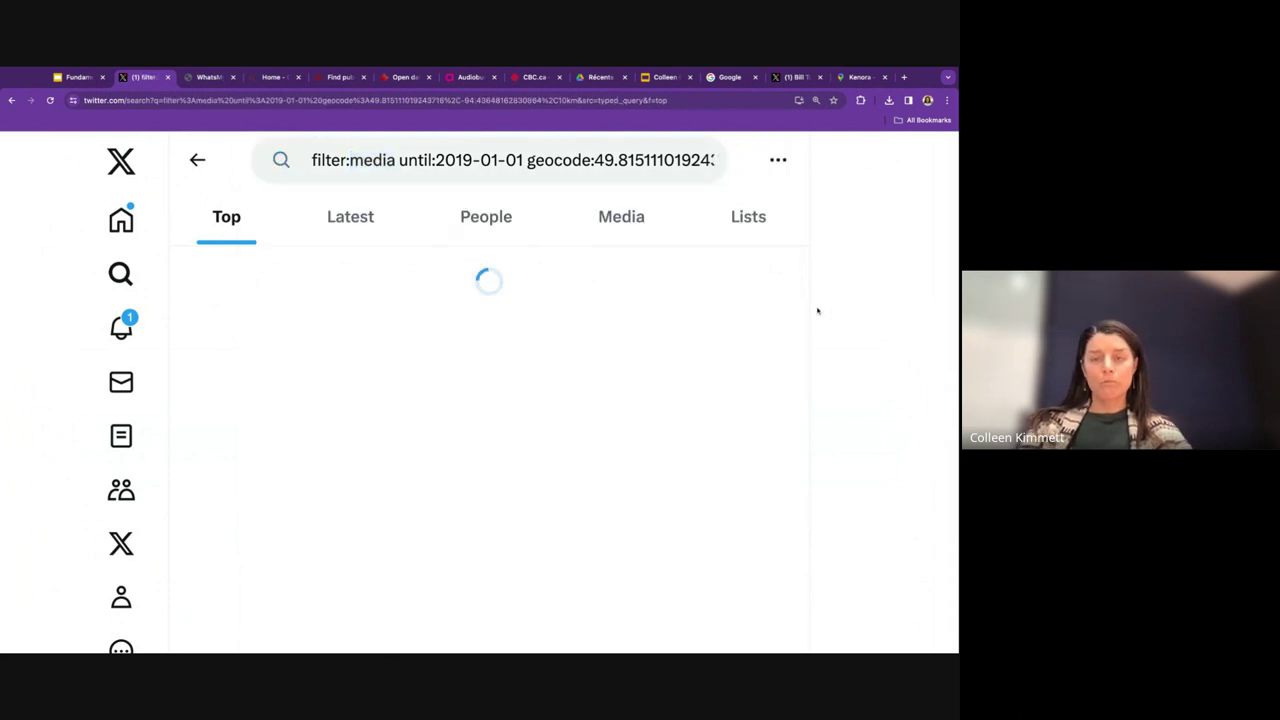
Scroll through the 2018 Kenora media posts, then go to the birthday-search slide
scroll(820, 331, "down", 8)
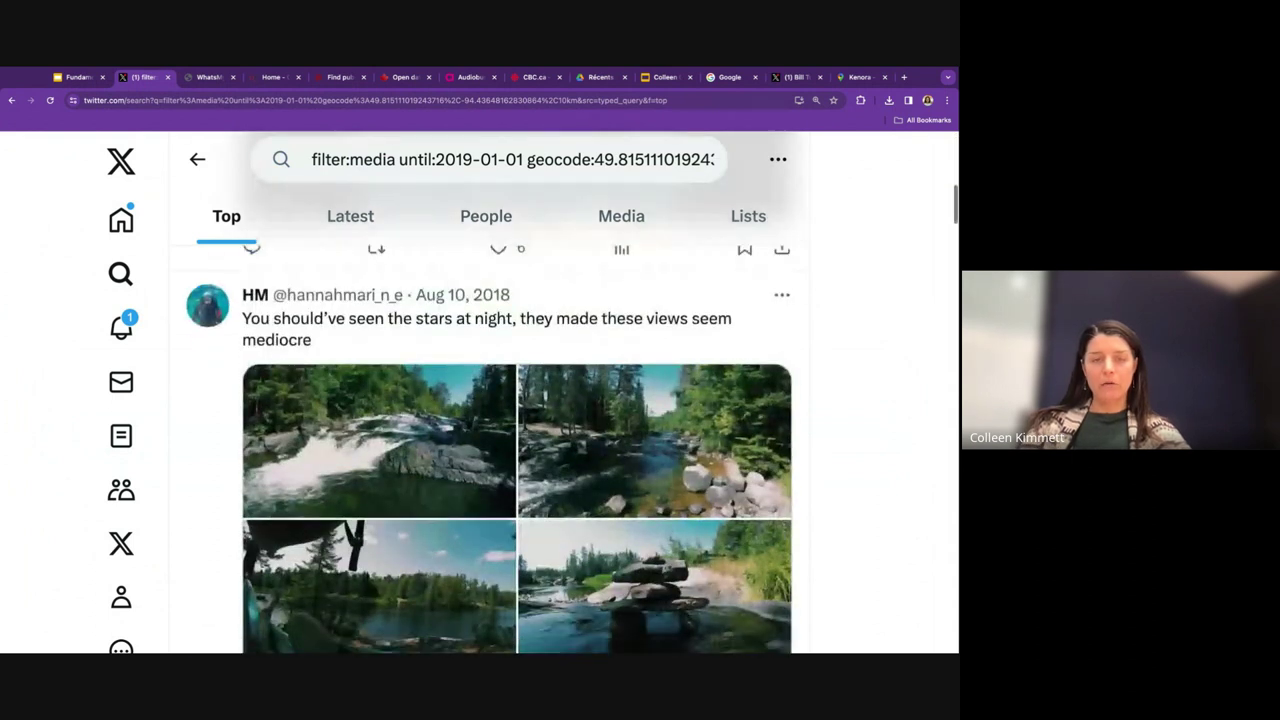
scroll(517, 400, "down", 3)
scroll(517, 400, "down", 9)
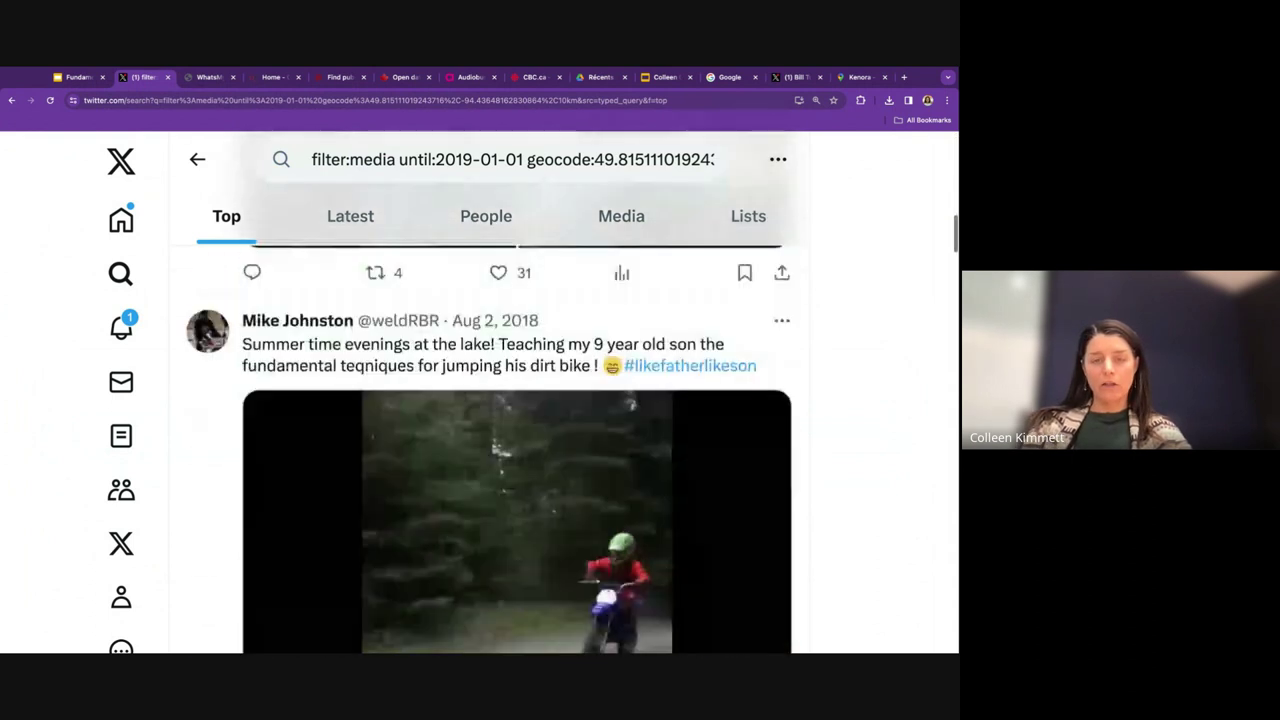
scroll(517, 400, "down", 7)
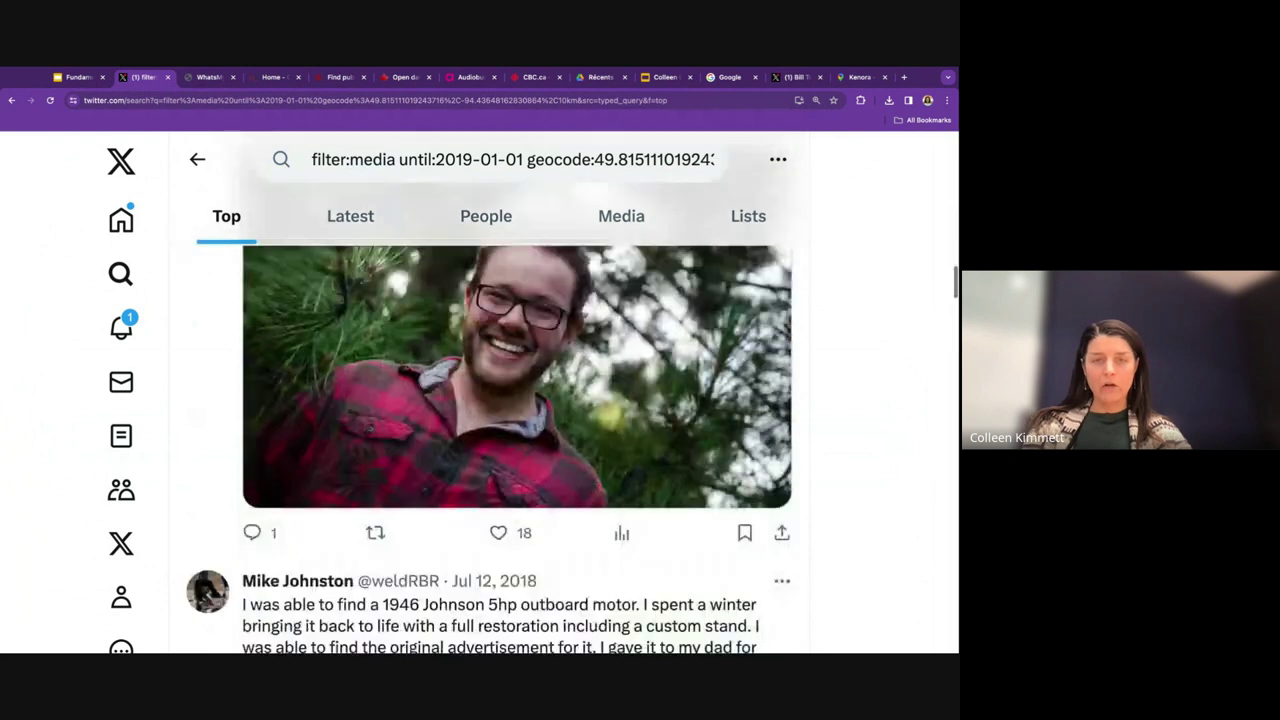
scroll(290, 132, "down", 8)
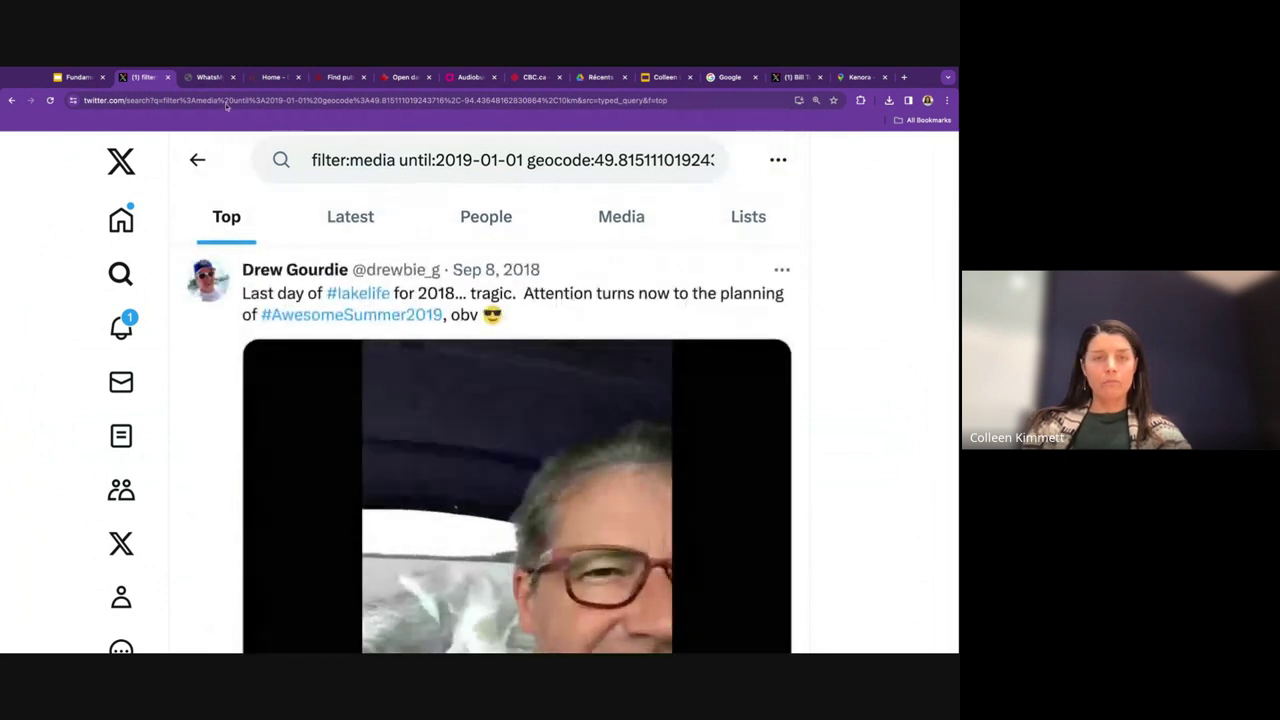
left_click(78, 77)
key("Down")
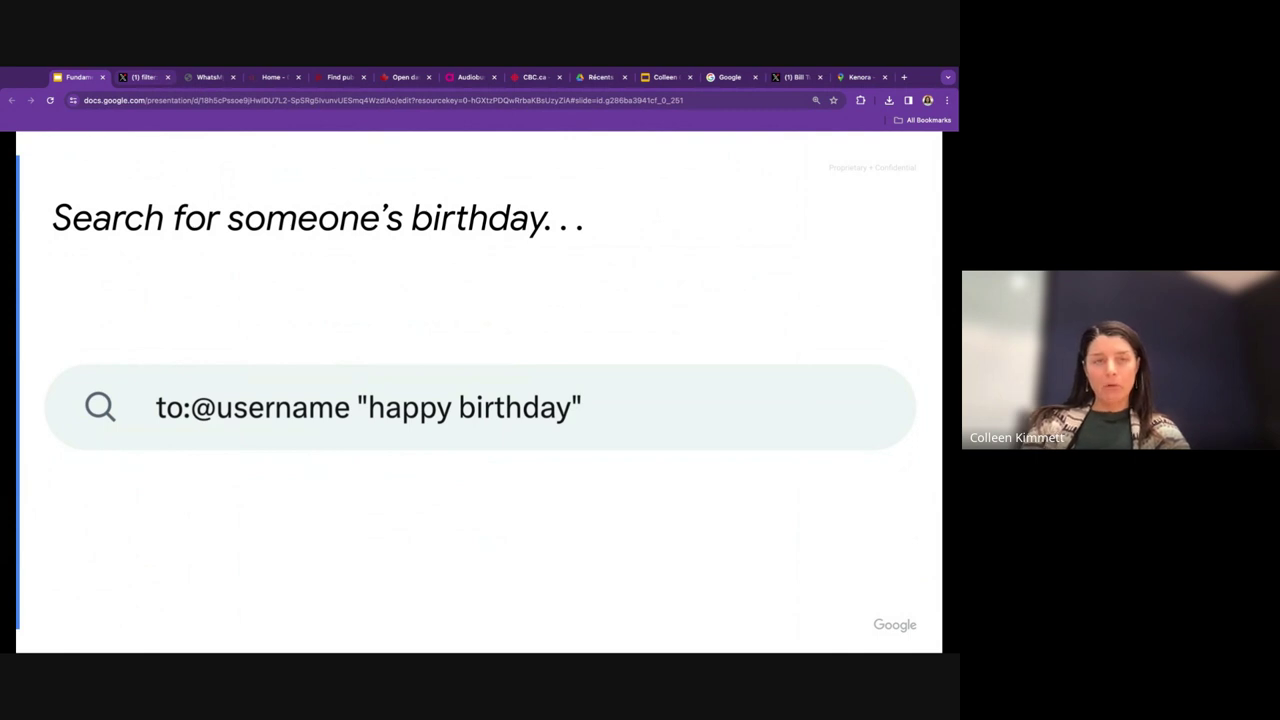
Search X for replies sent to the account using a to: handle query, fixing the misspelled handle
key("ctrl+Tab")
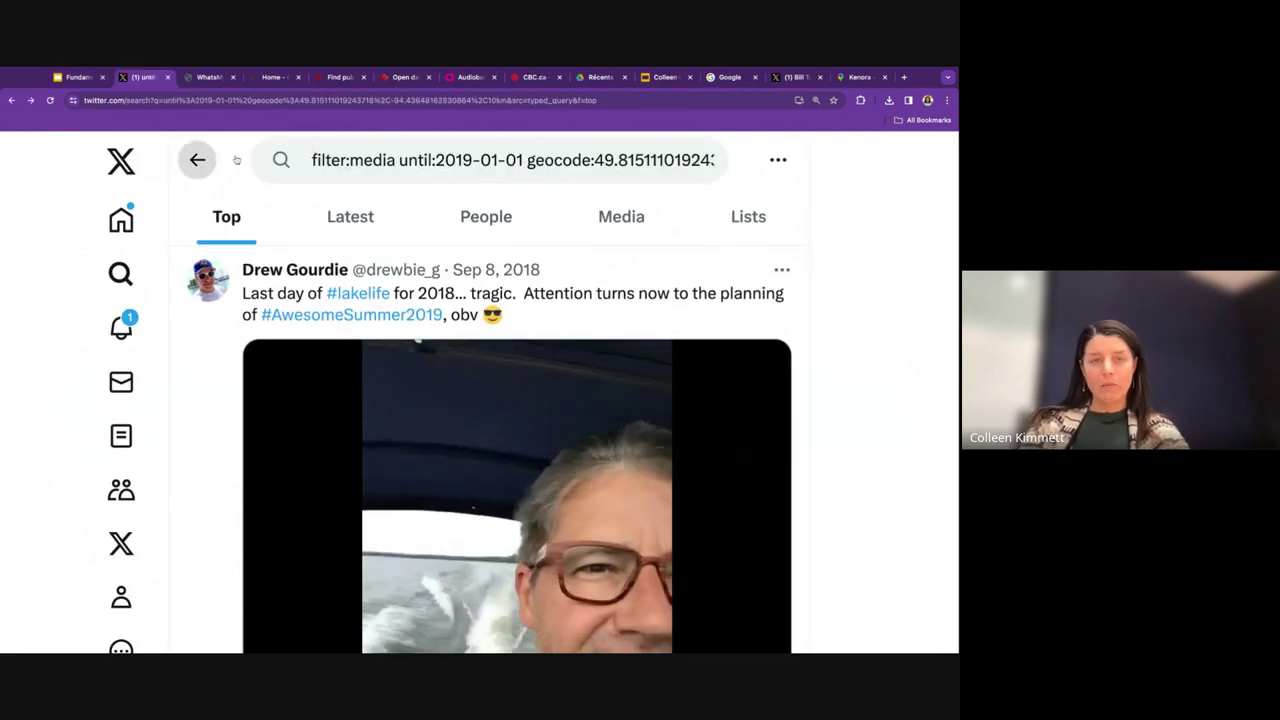
left_click(500, 160)
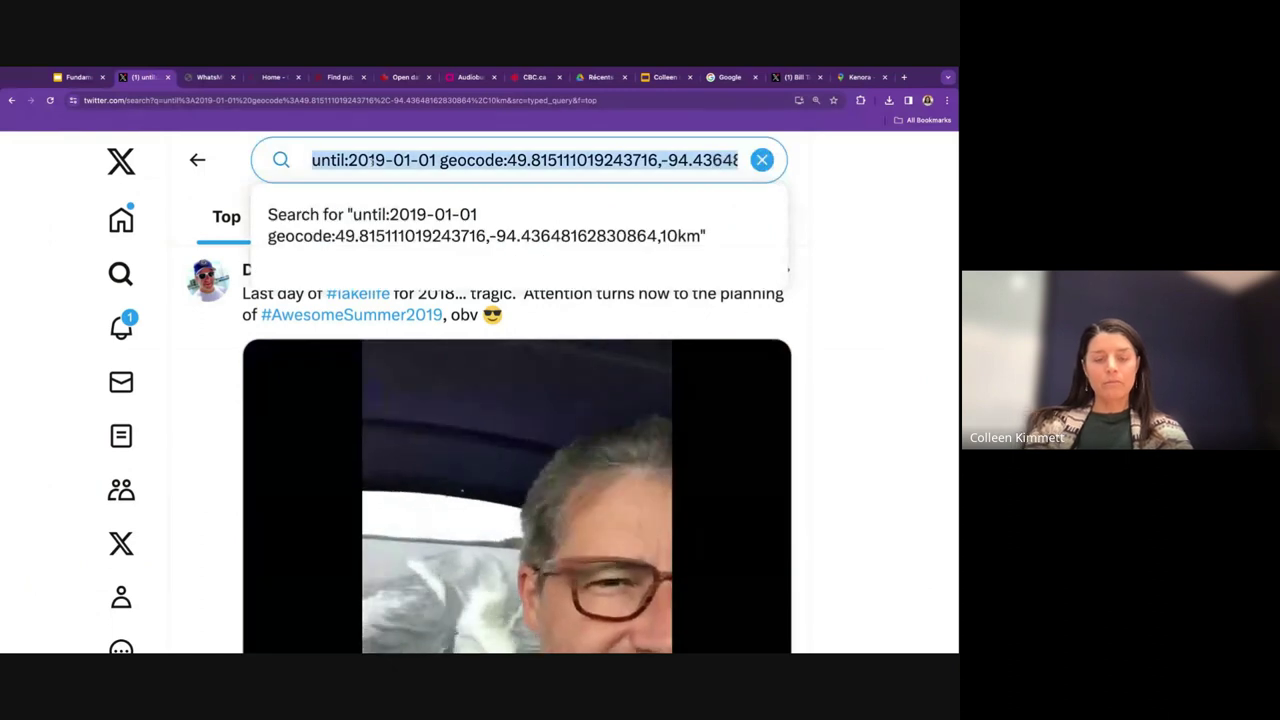
type("to:@ol")
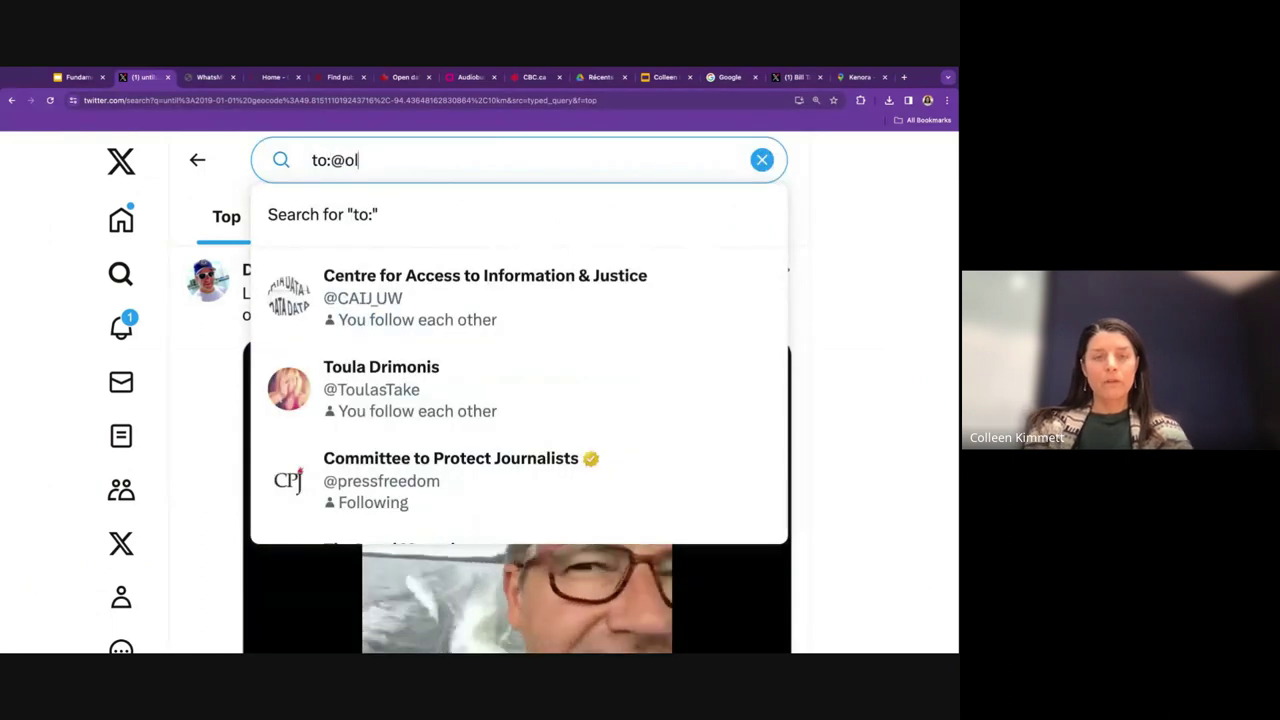
type("ivia")
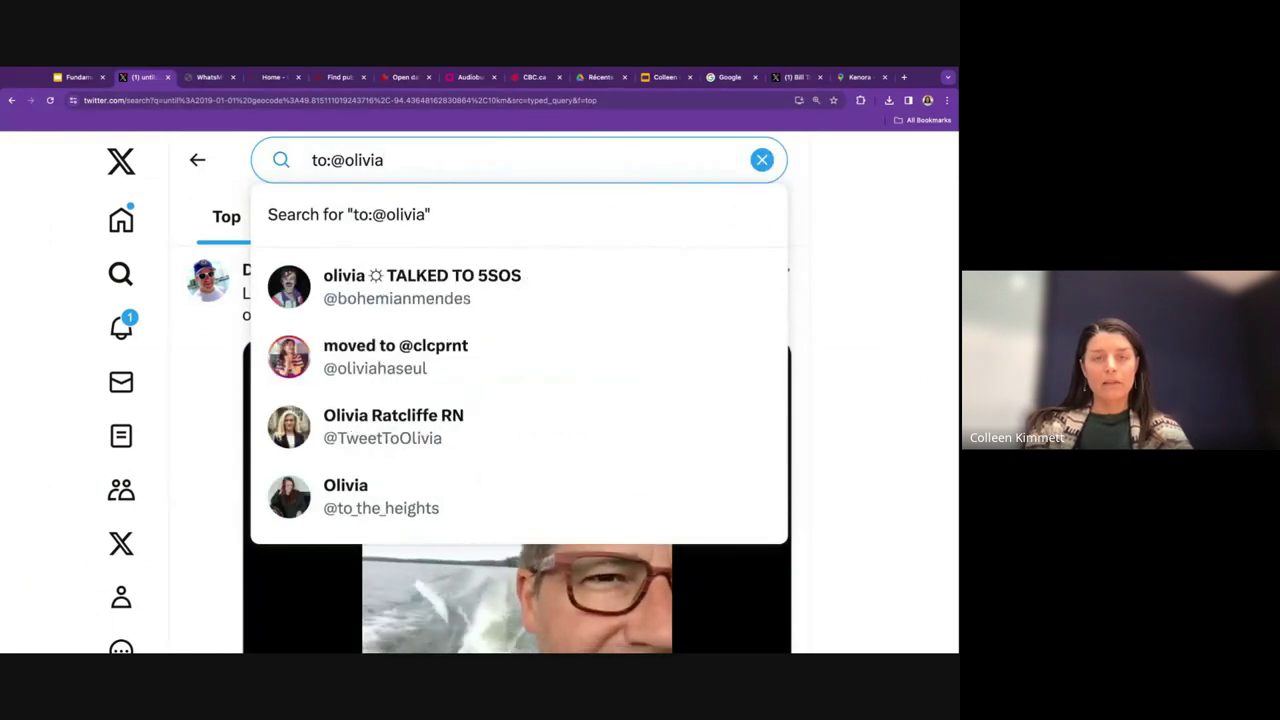
type("show")
key("BackSpace")
key("BackSpace")
key("BackSpace")
key("BackSpace")
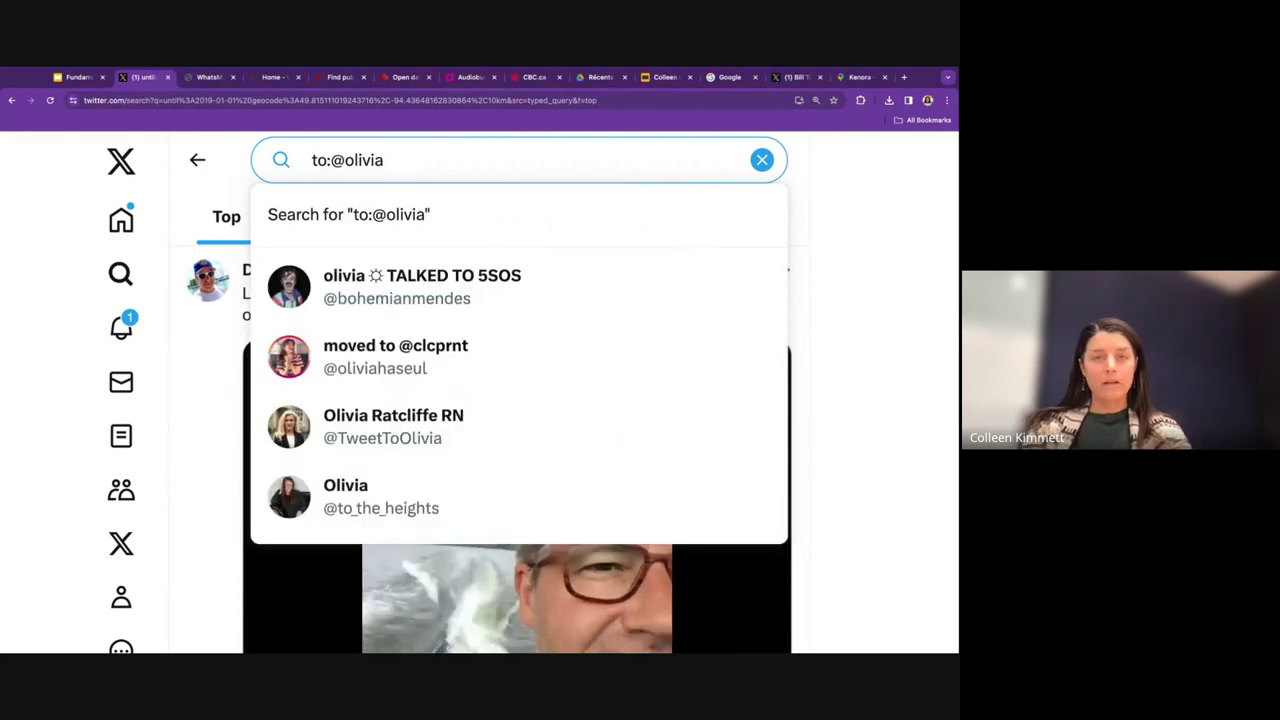
type("chow")
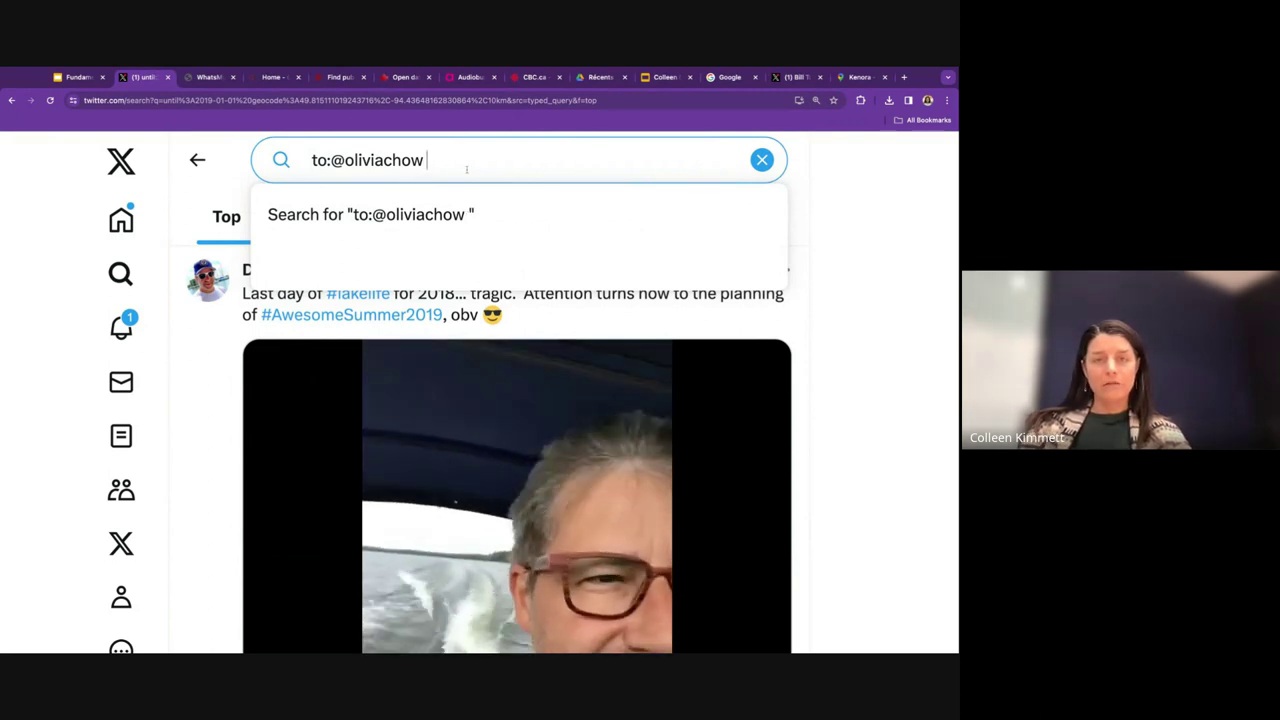
key("Return")
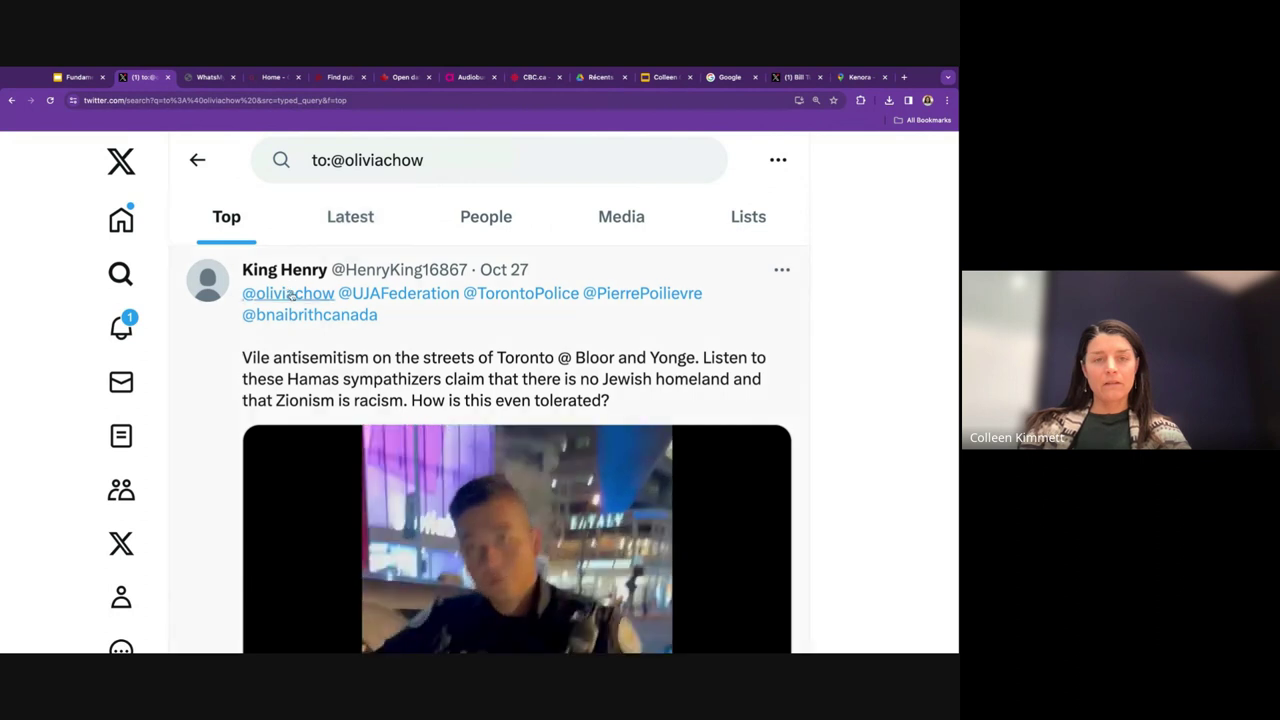
left_click(197, 160)
left_click(197, 160)
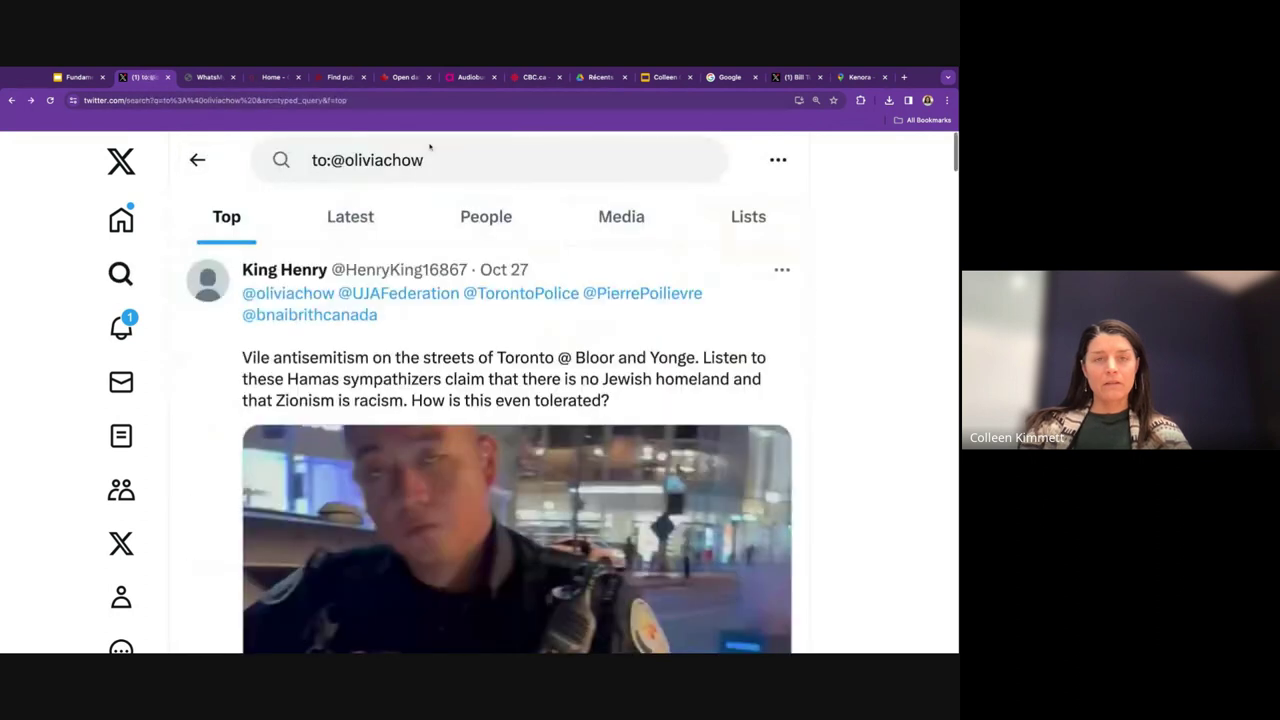
Add "happy birthday" to the reply search, browse the March 24 greetings, then go to the earliest-tweets slide
left_click(426, 160)
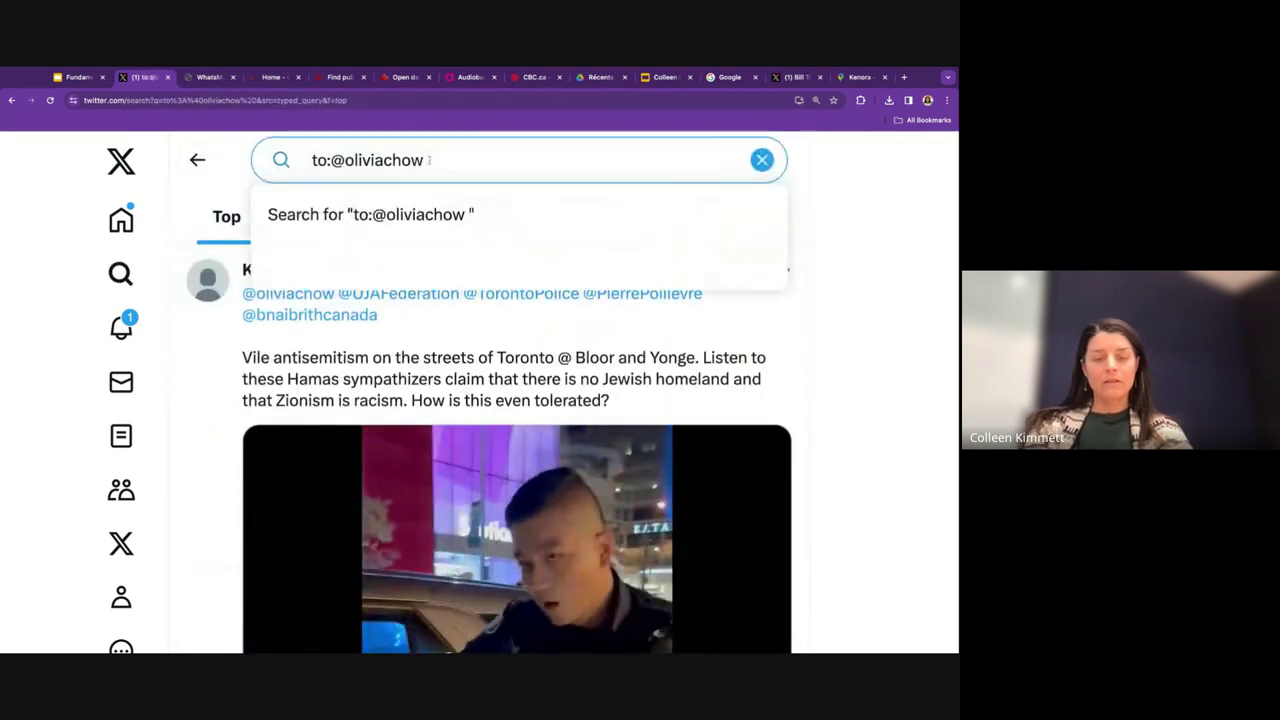
type("\"happy birthday")
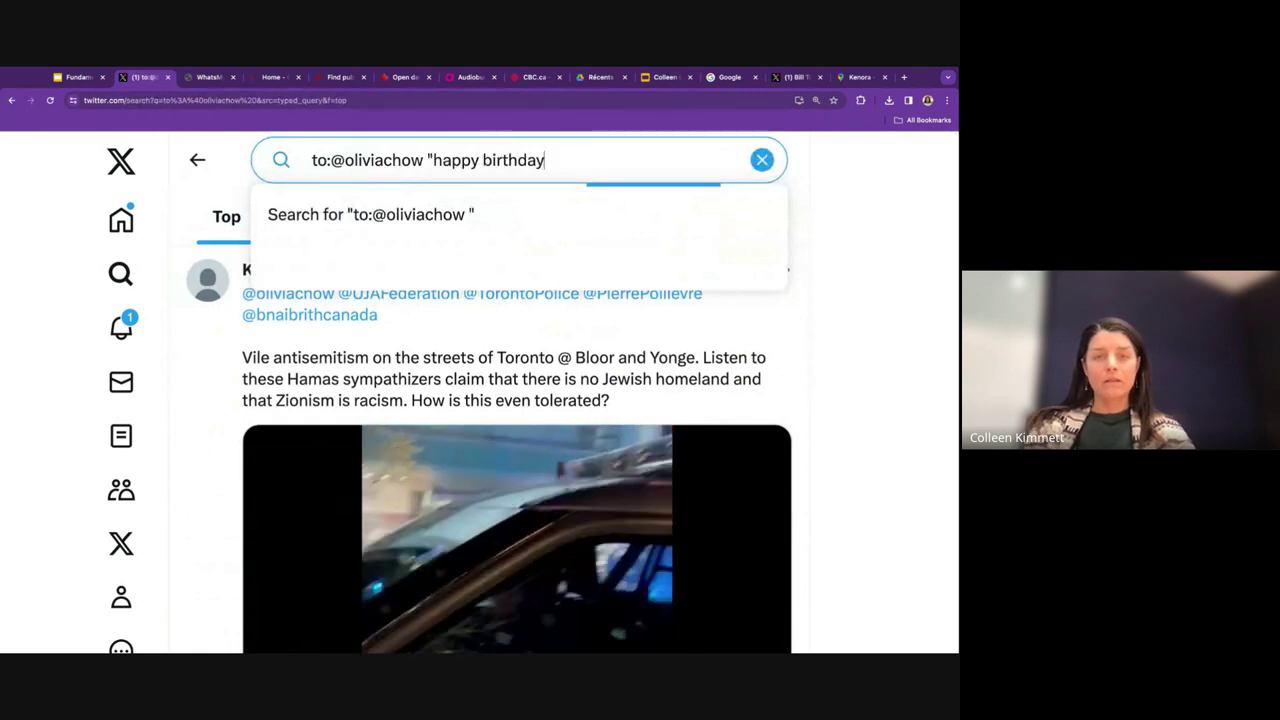
type("\"")
key("Return")
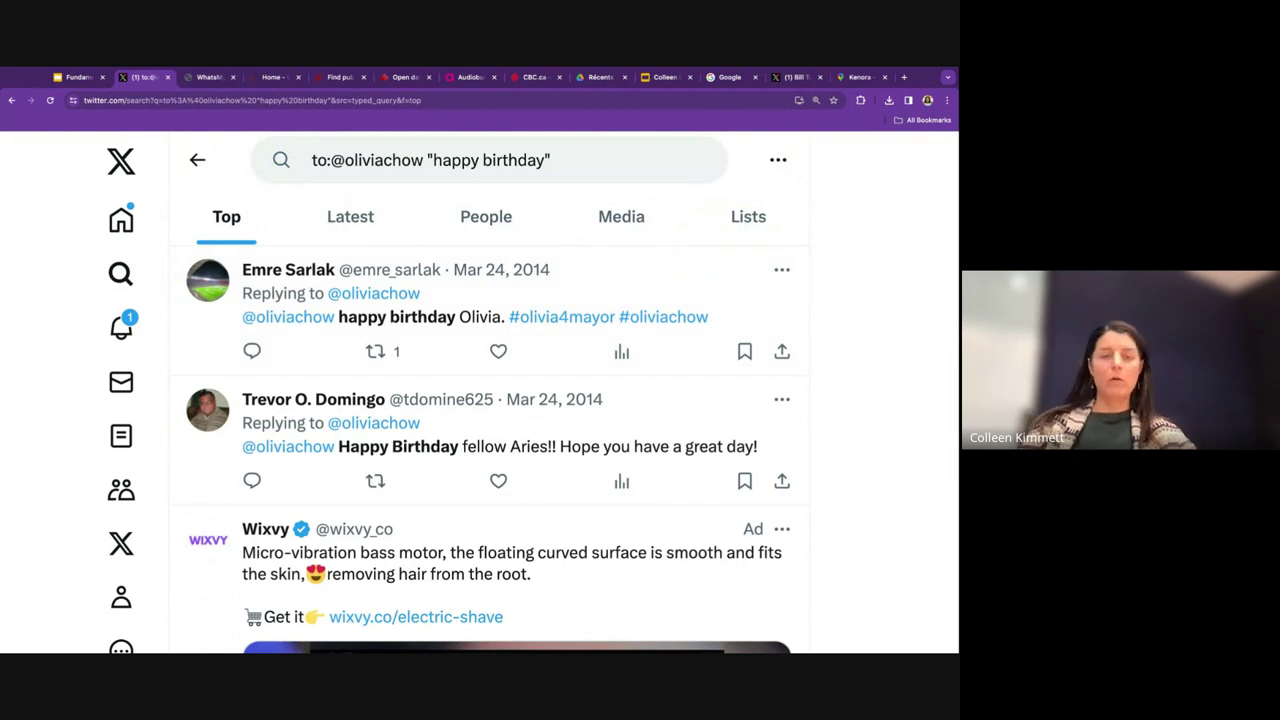
scroll(489, 421, "down", 2)
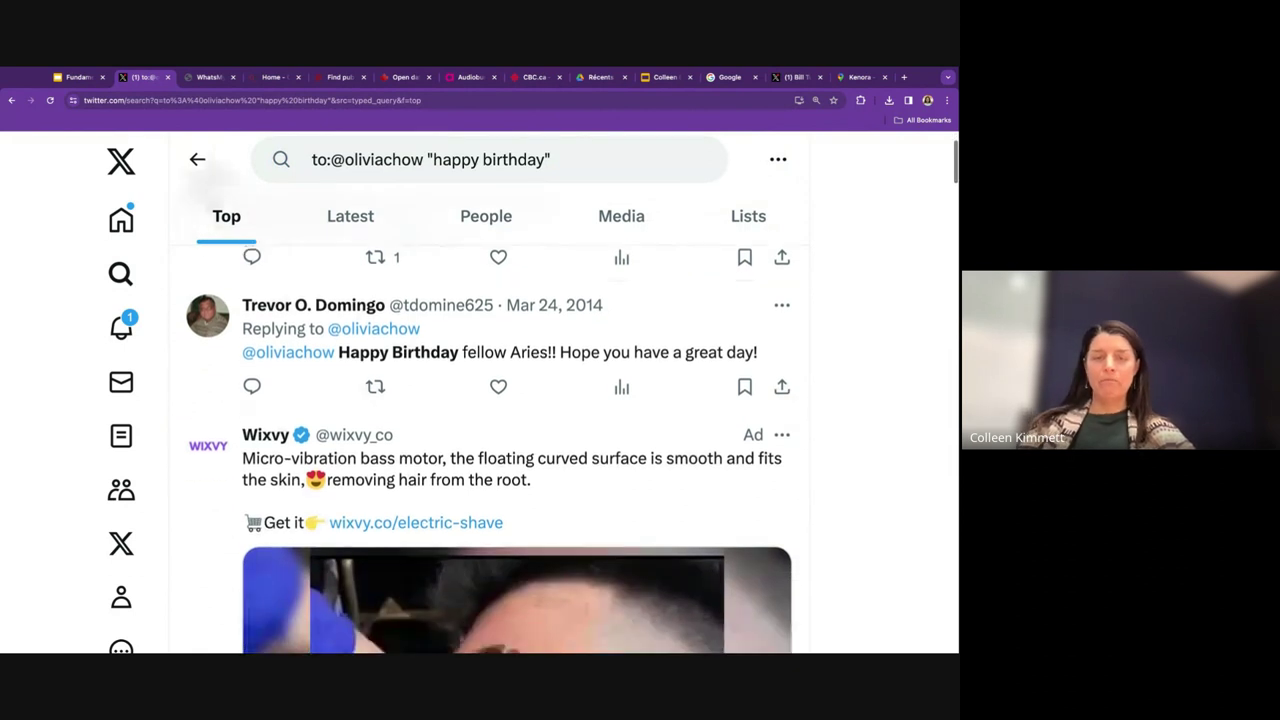
scroll(489, 421, "down", 6)
scroll(489, 421, "down", 3)
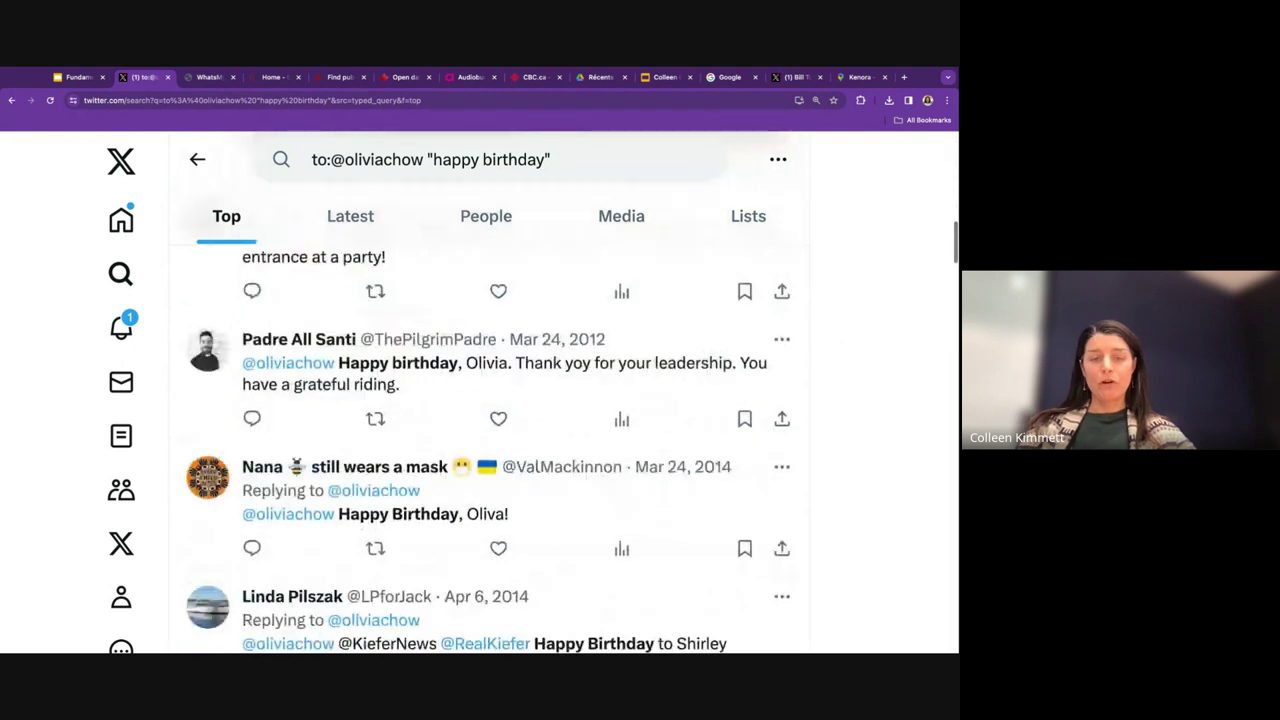
scroll(489, 421, "down", 2)
scroll(489, 421, "up", 10)
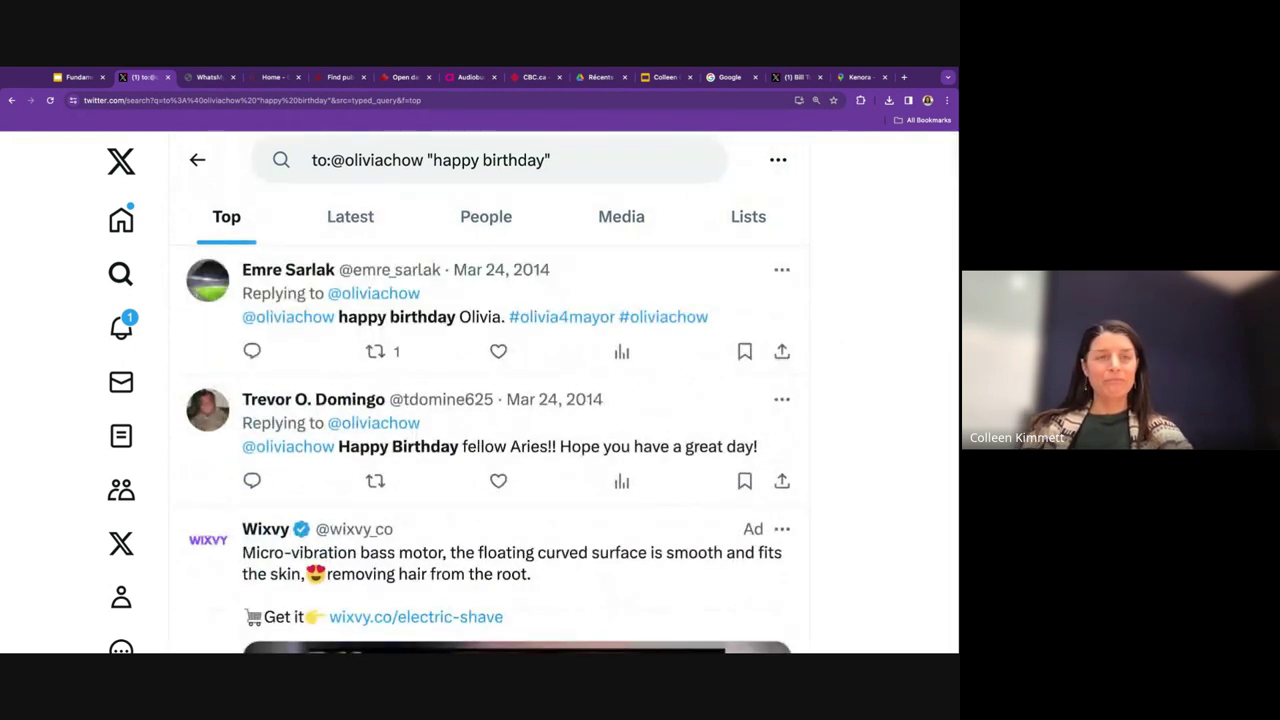
key("ctrl+shift+Tab")
key("Right")
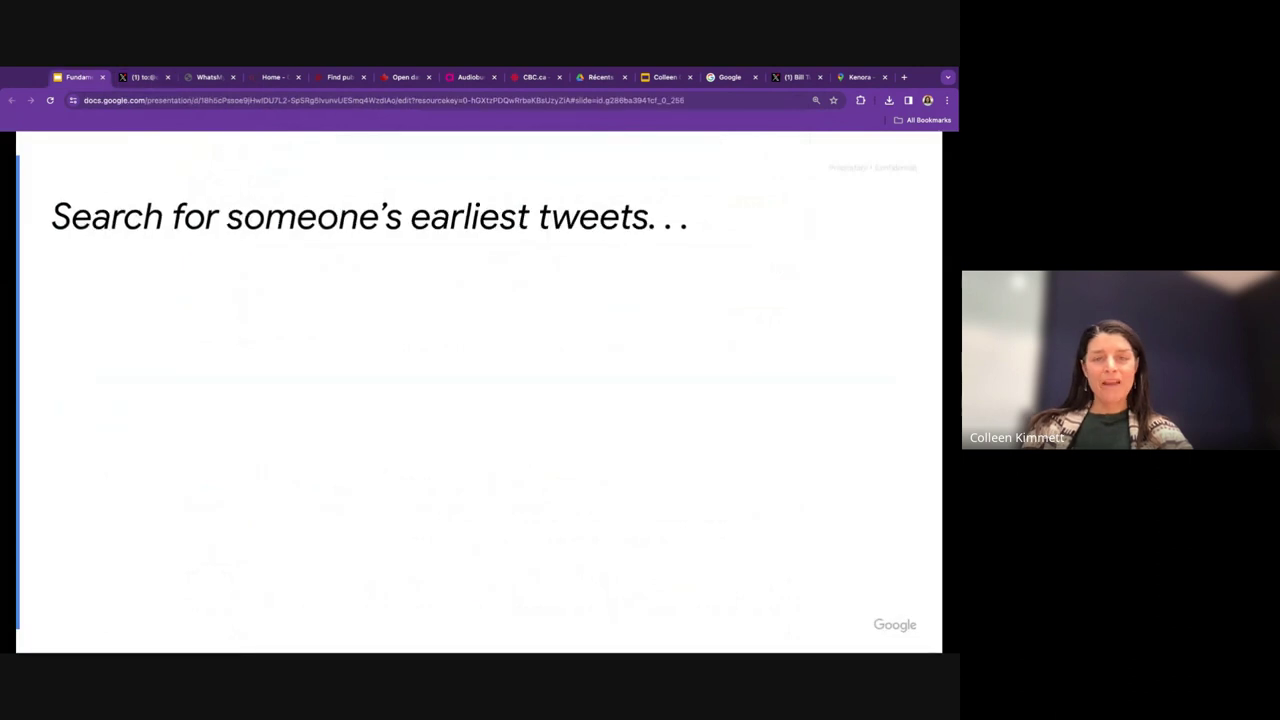
key("Right")
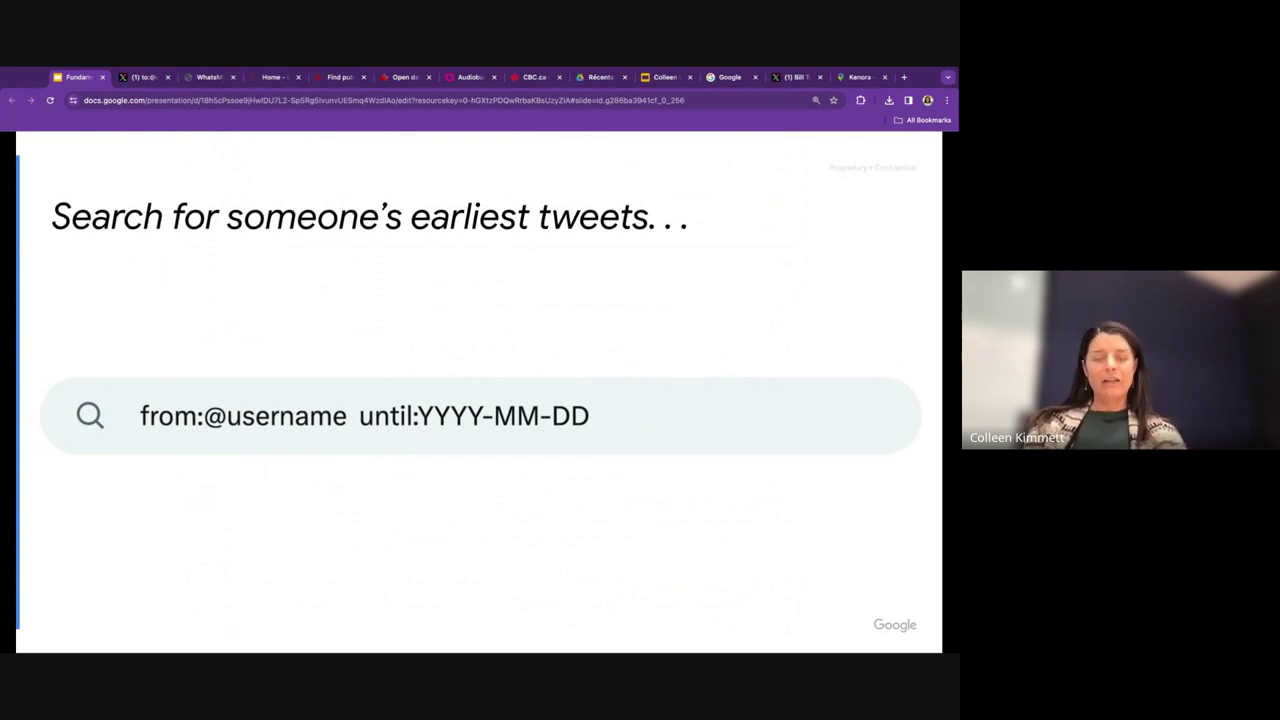
key("ctrl+Tab")
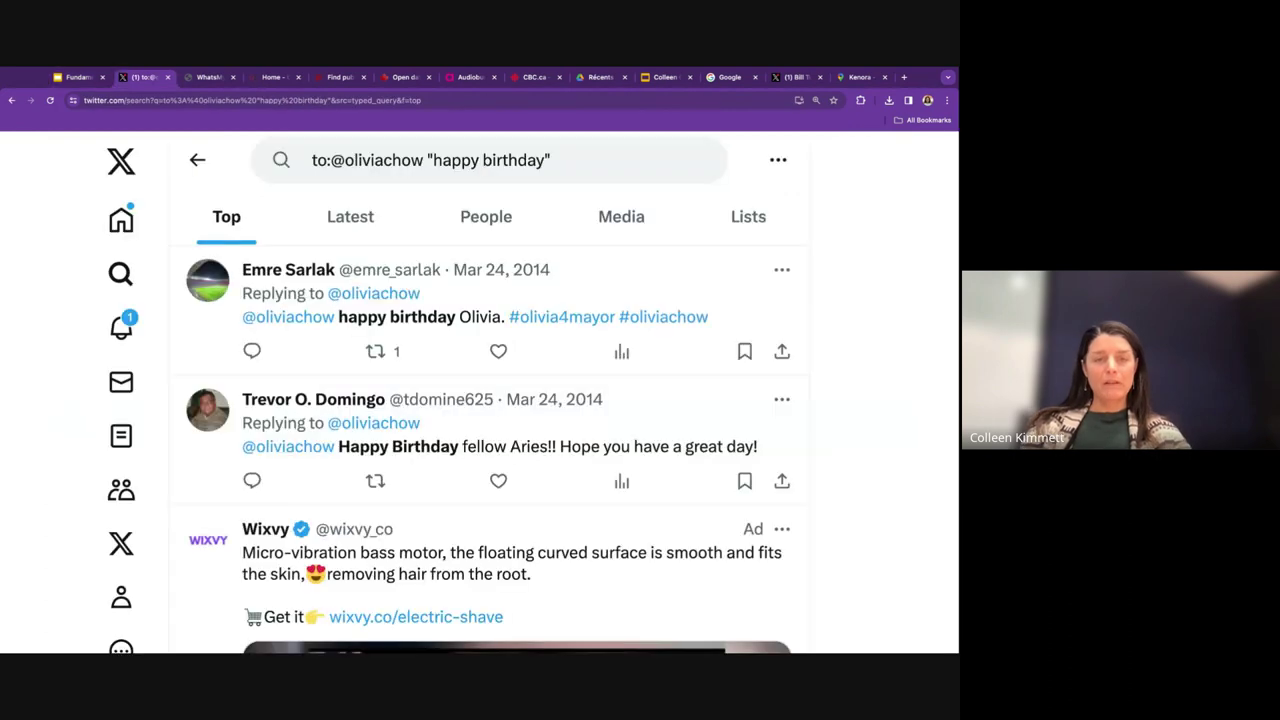
left_click(375, 293)
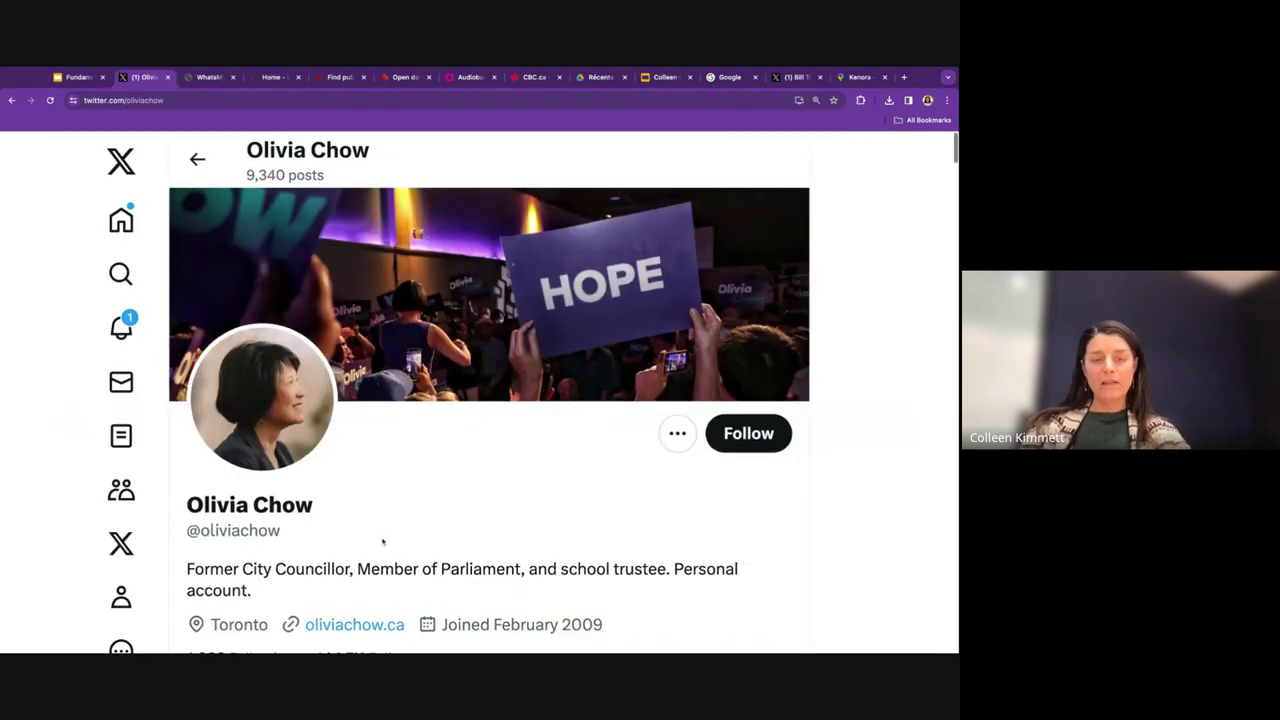
Highlight the profile's February 2009 join date, then return to the Search Tiktok slide
scroll(382, 541, "down", 1)
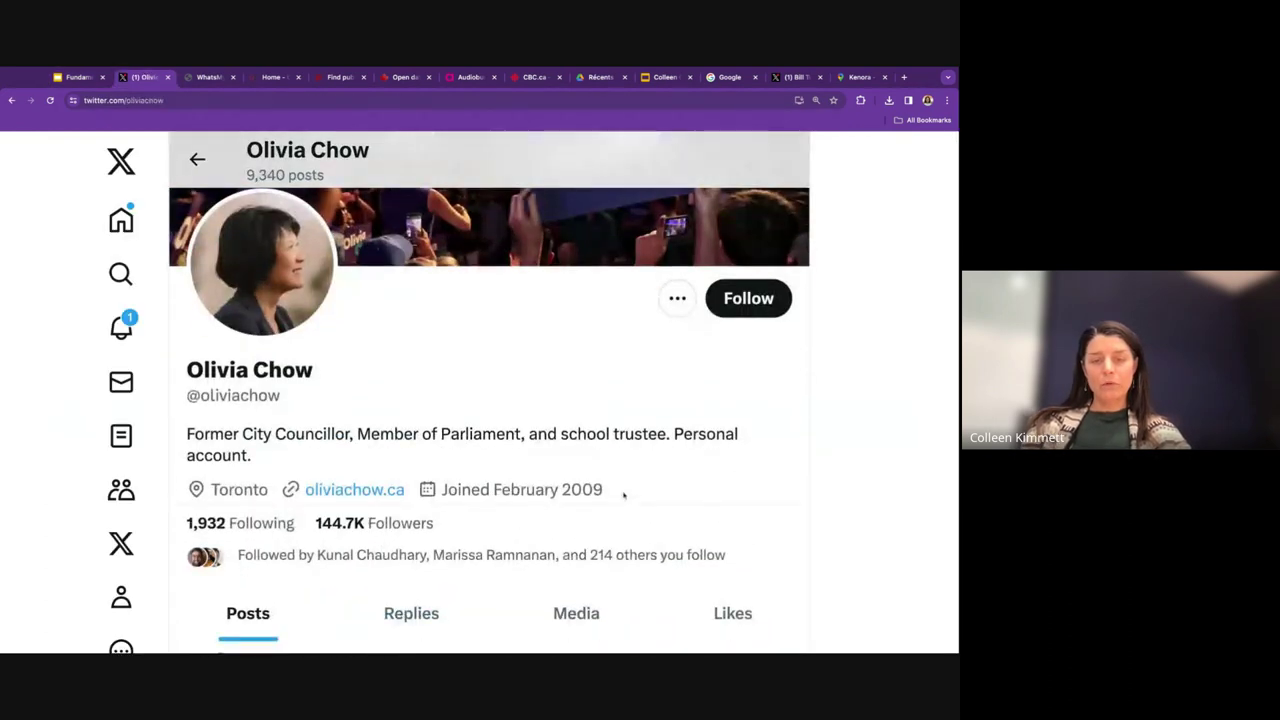
left_click_drag(623, 494, 492, 490)
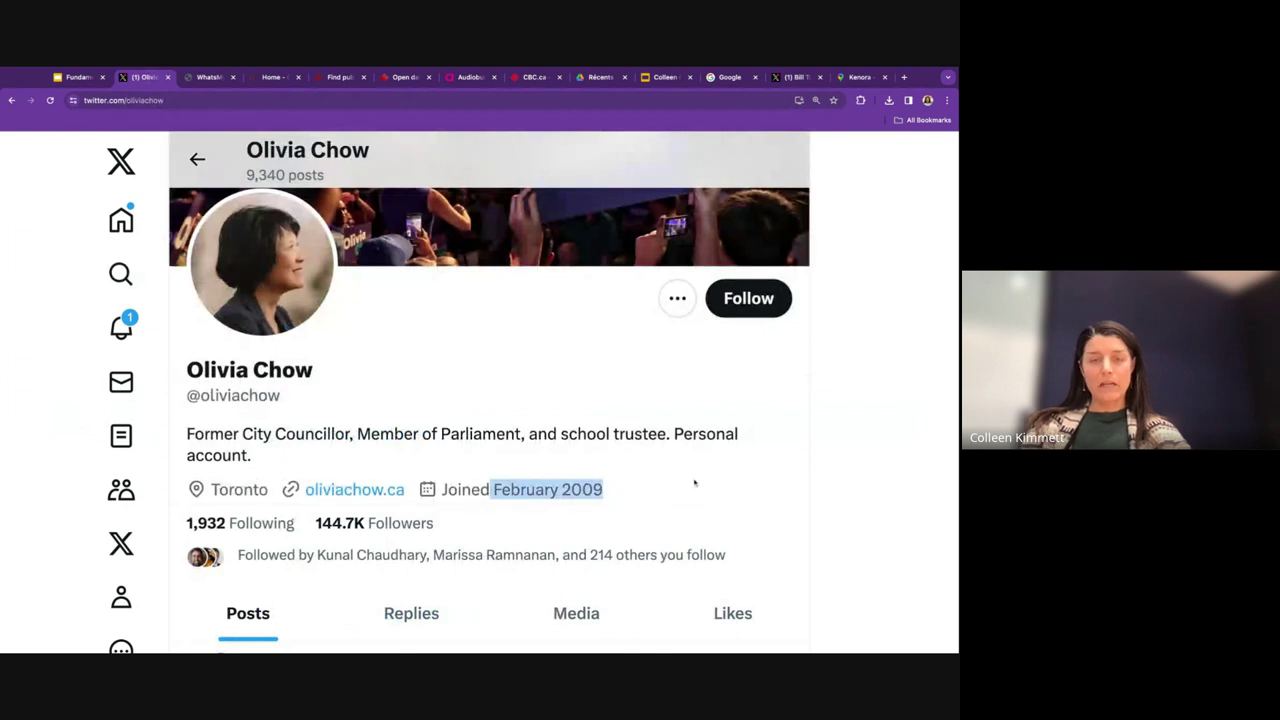
left_click(716, 447)
scroll(716, 447, "up", 1)
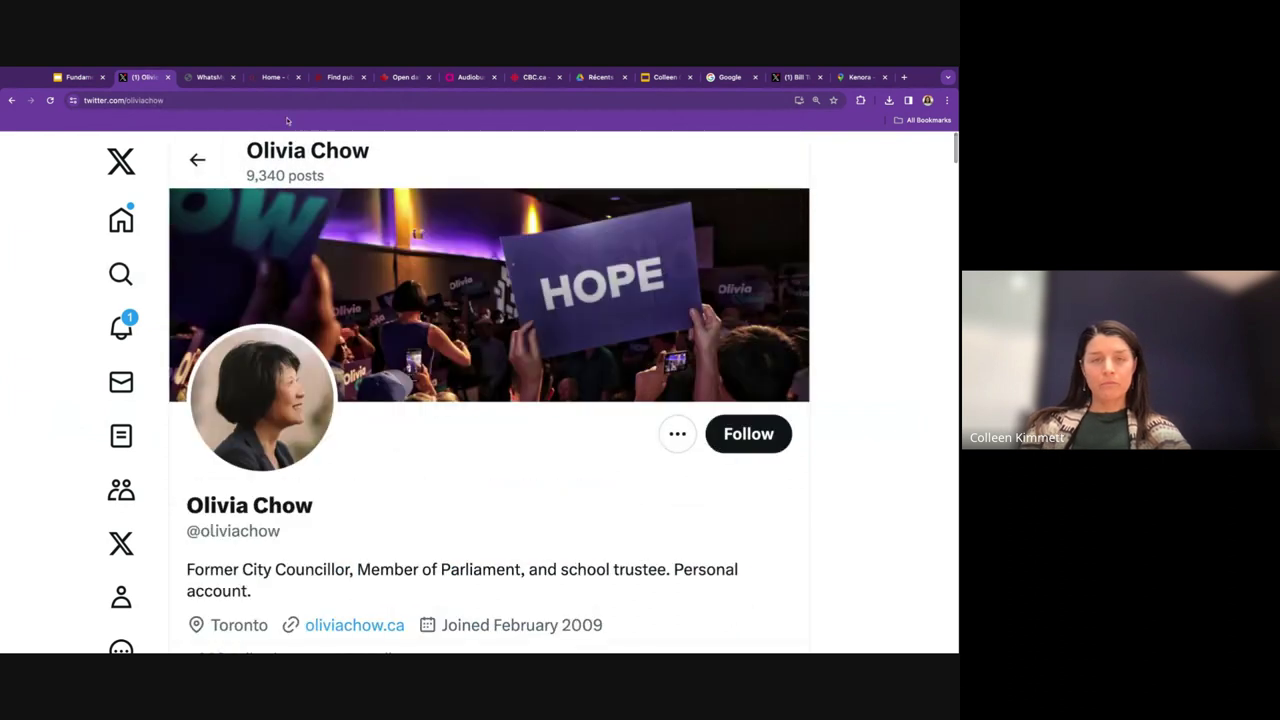
left_click(78, 77)
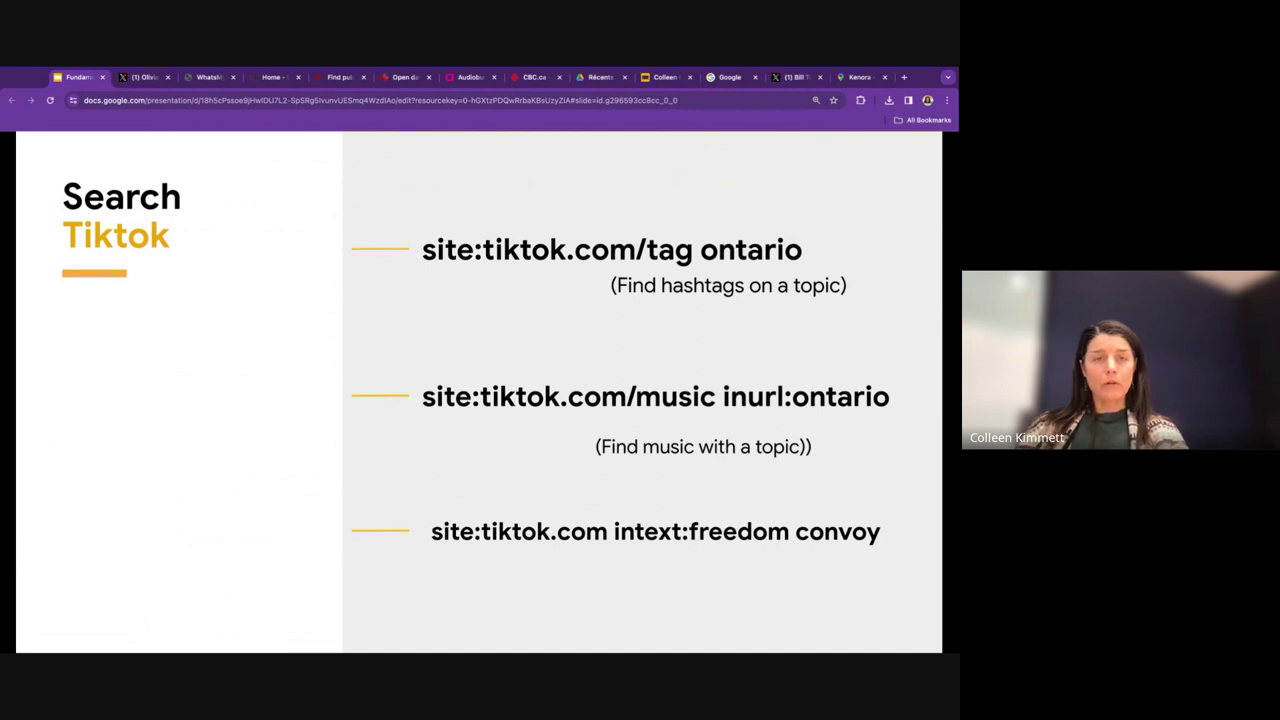
Replace the profile tab's address to load the Google homepage
left_click(141, 77)
left_click(150, 100)
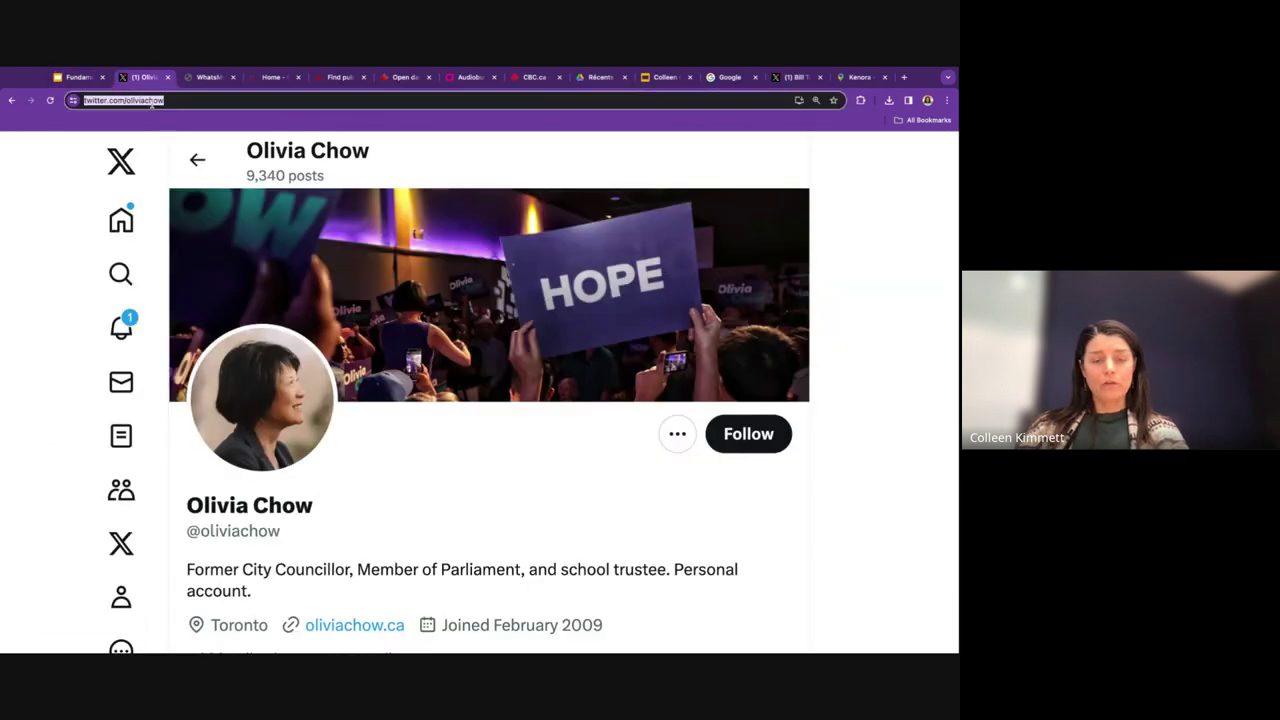
type("g")
key("Return")
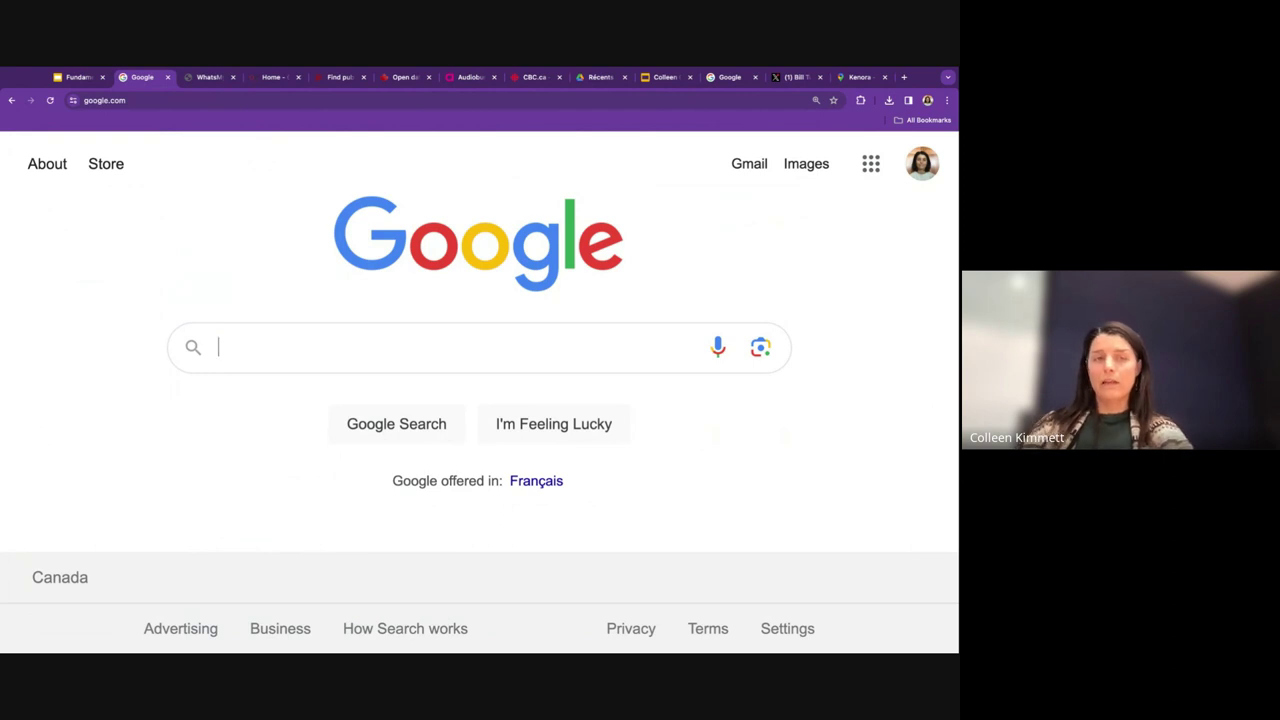
Search Google for site:tiktok.com/tag ontario, copying the query from the slide
key("ctrl+shift+Tab")
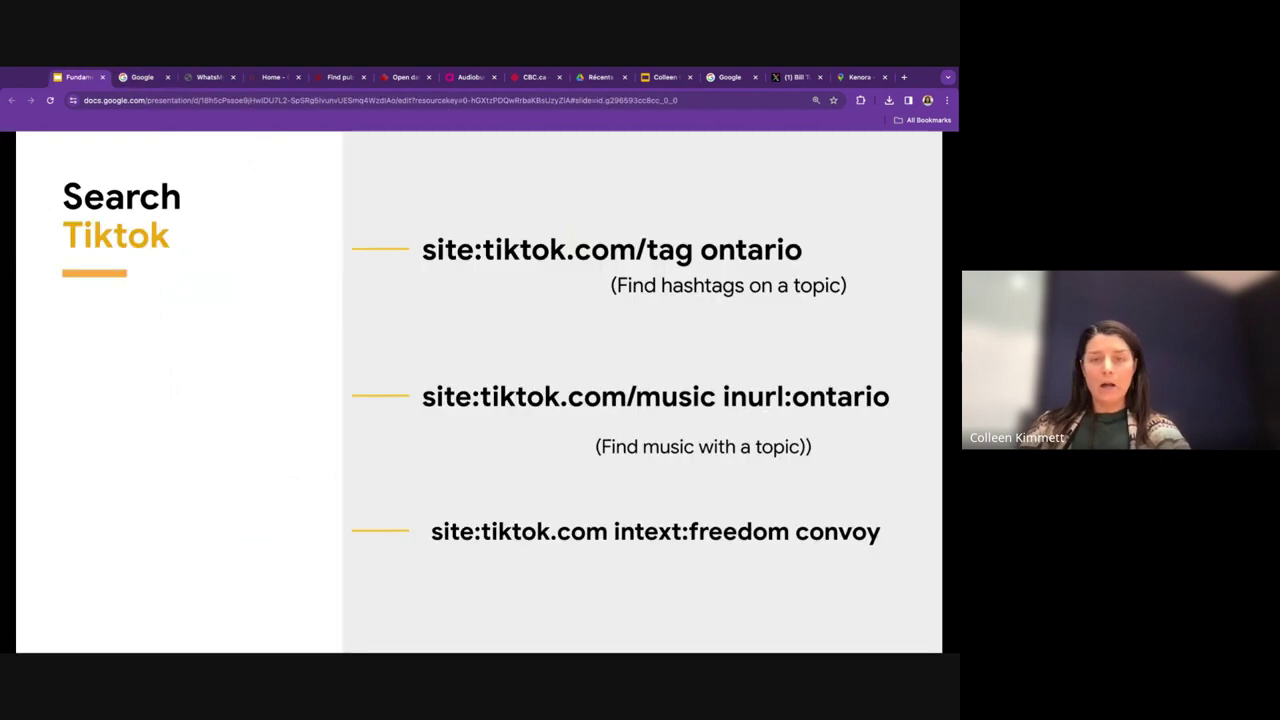
key("ctrl+Tab")
type("site:tiktok.com")
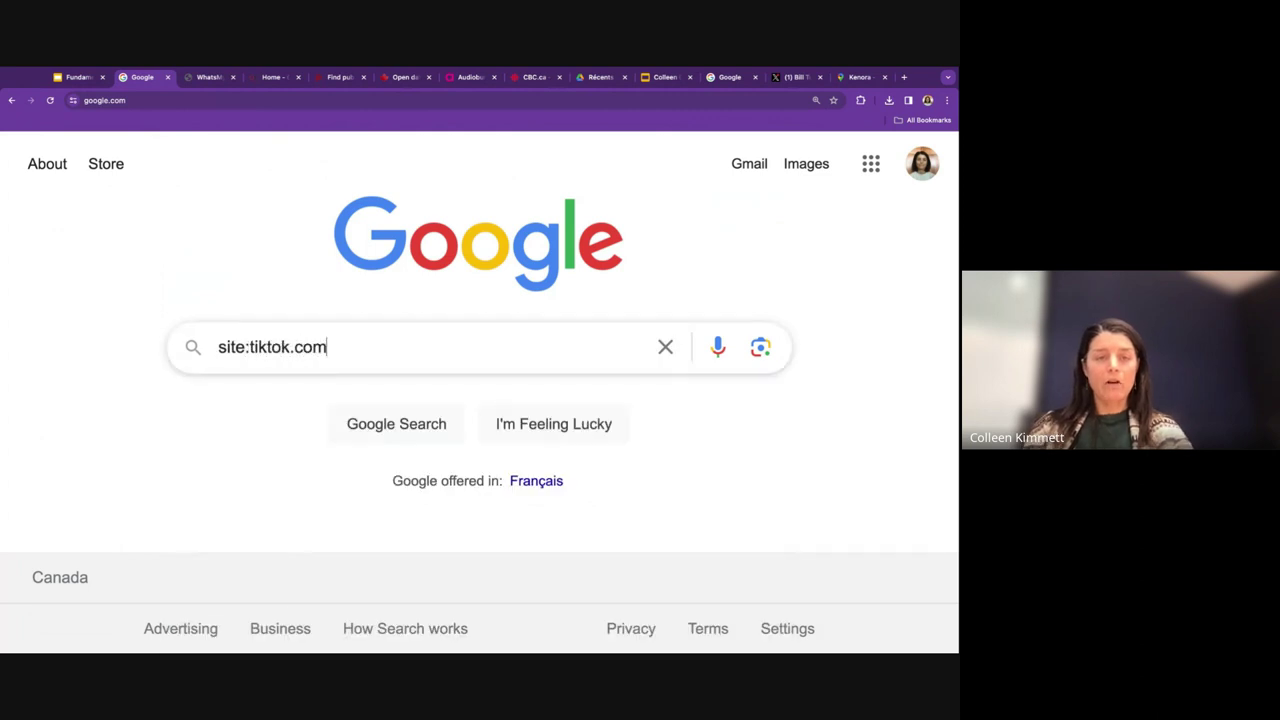
key("ctrl+shift+Tab")
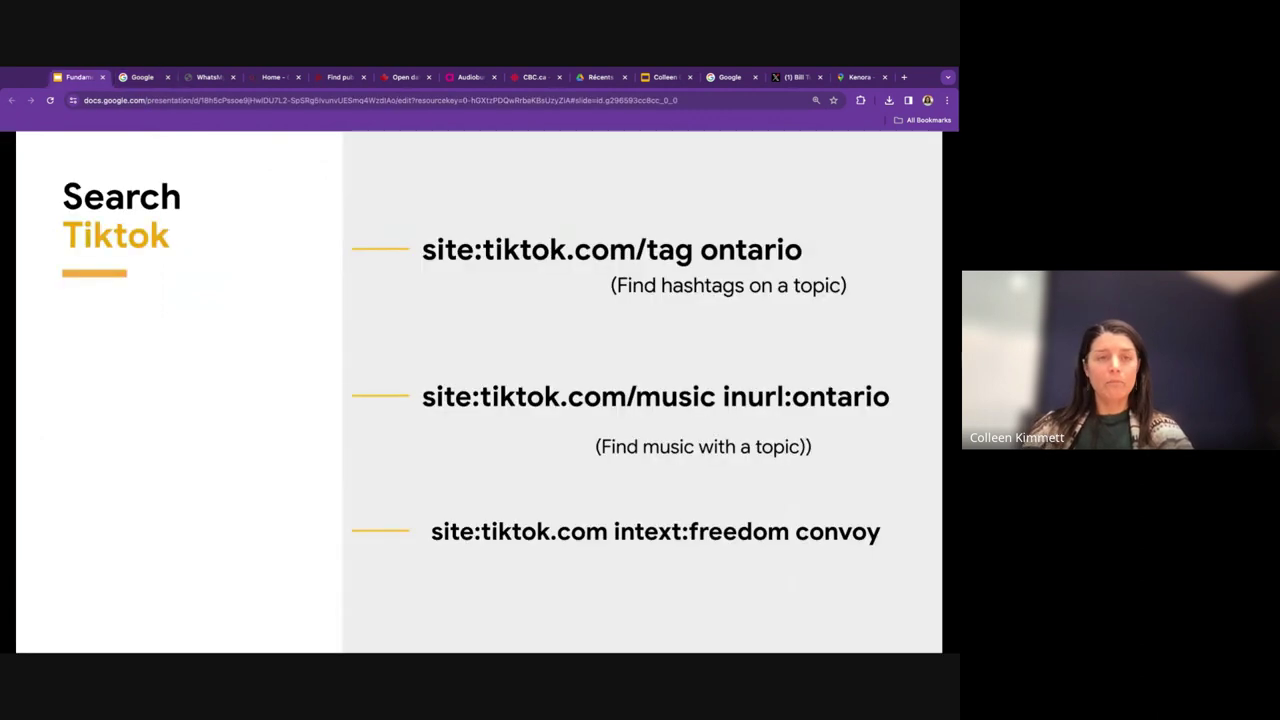
key("ctrl+Tab")
type("/")
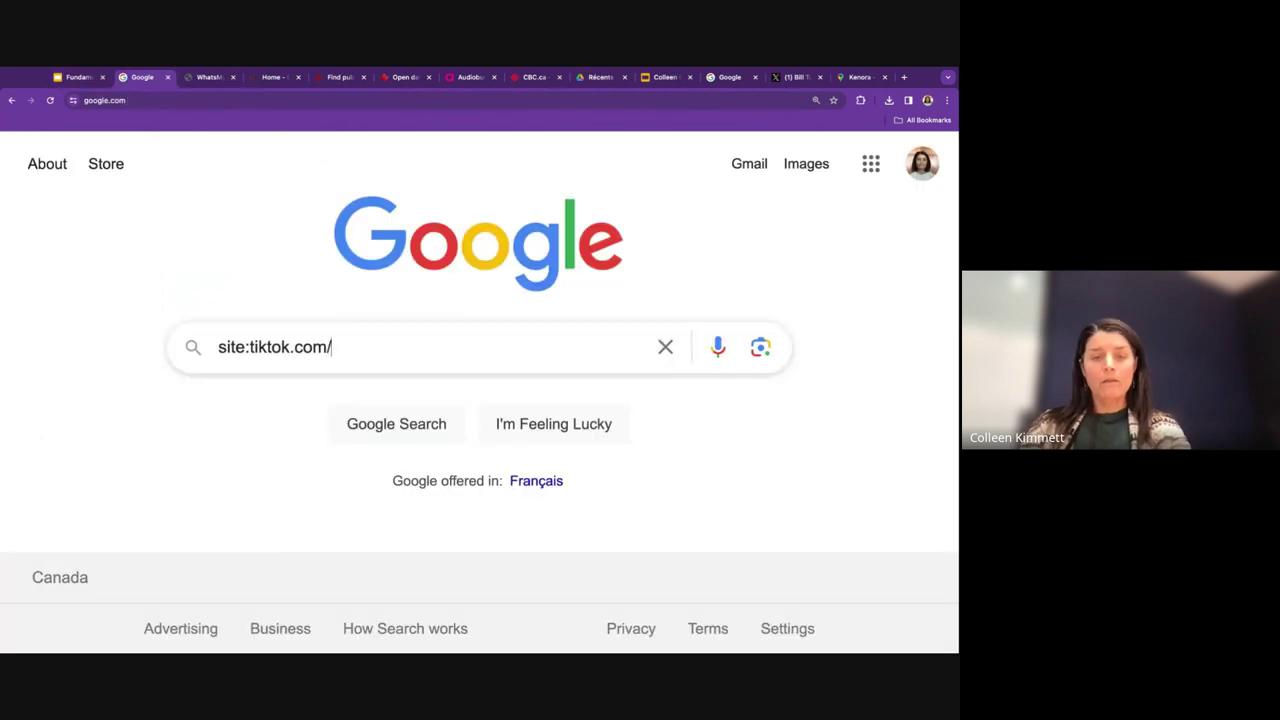
type("tag ontario")
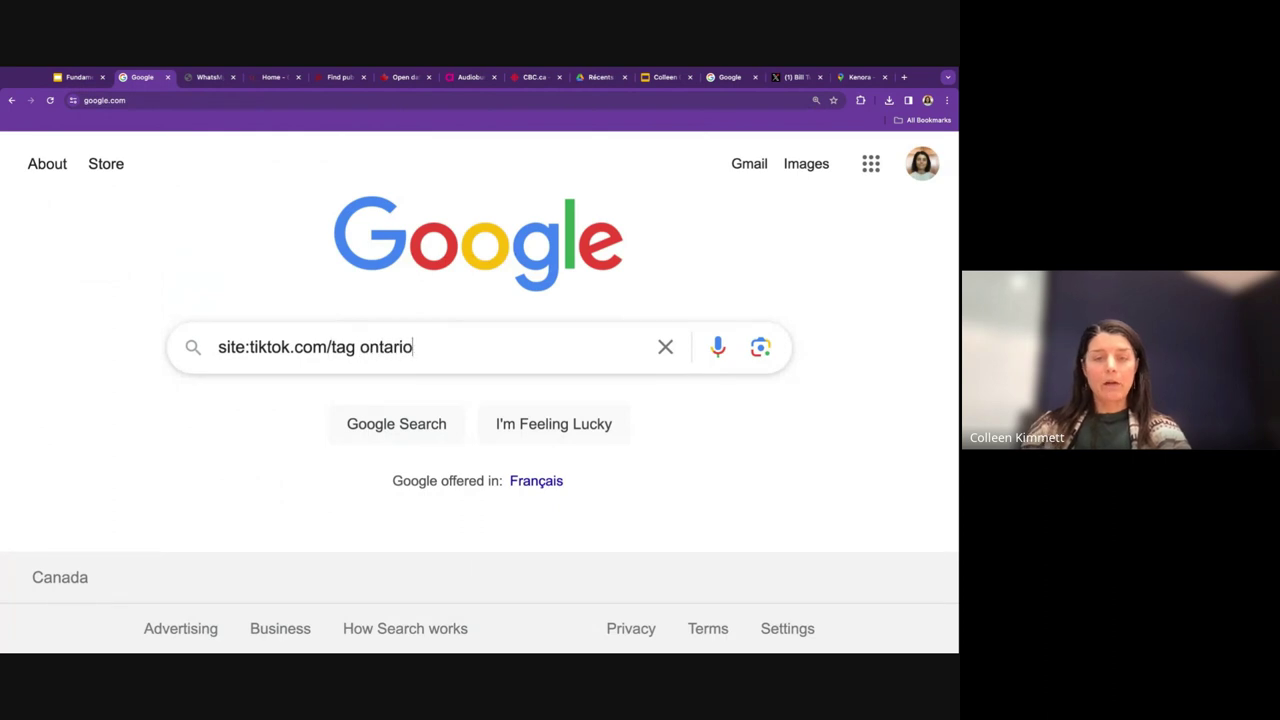
key("Return")
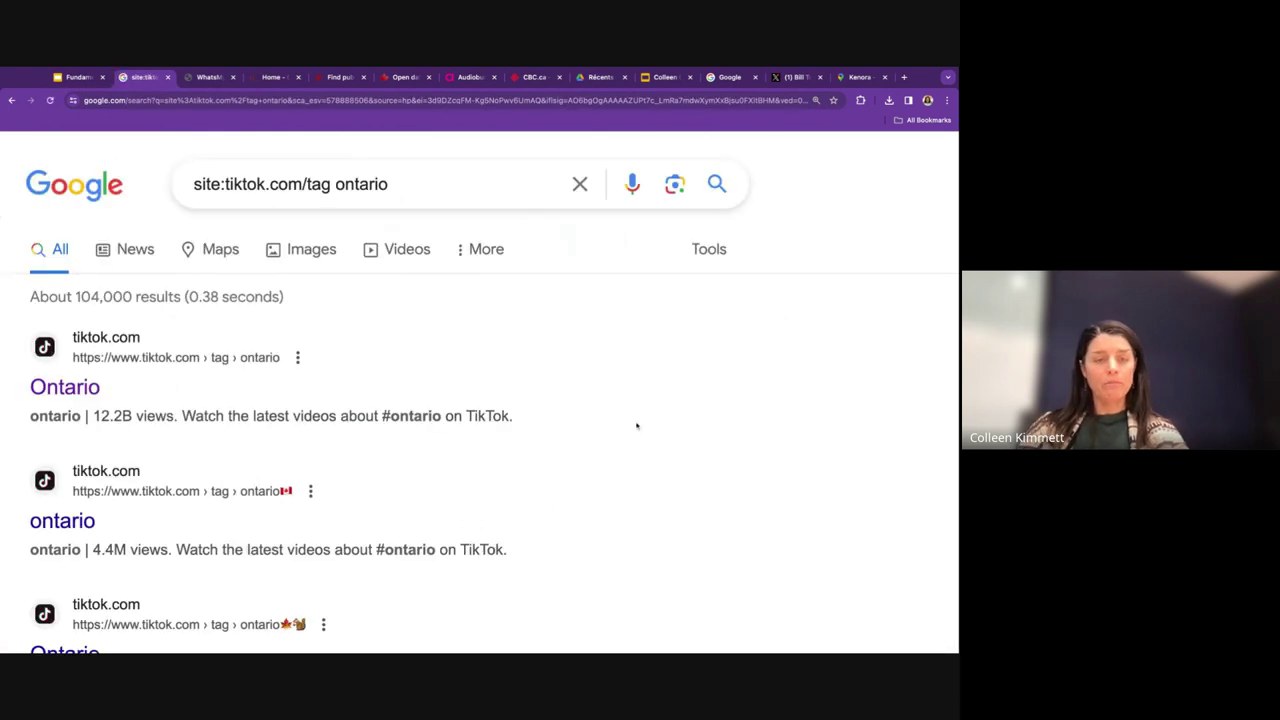
scroll(634, 423, "down", 3)
scroll(636, 426, "down", 3)
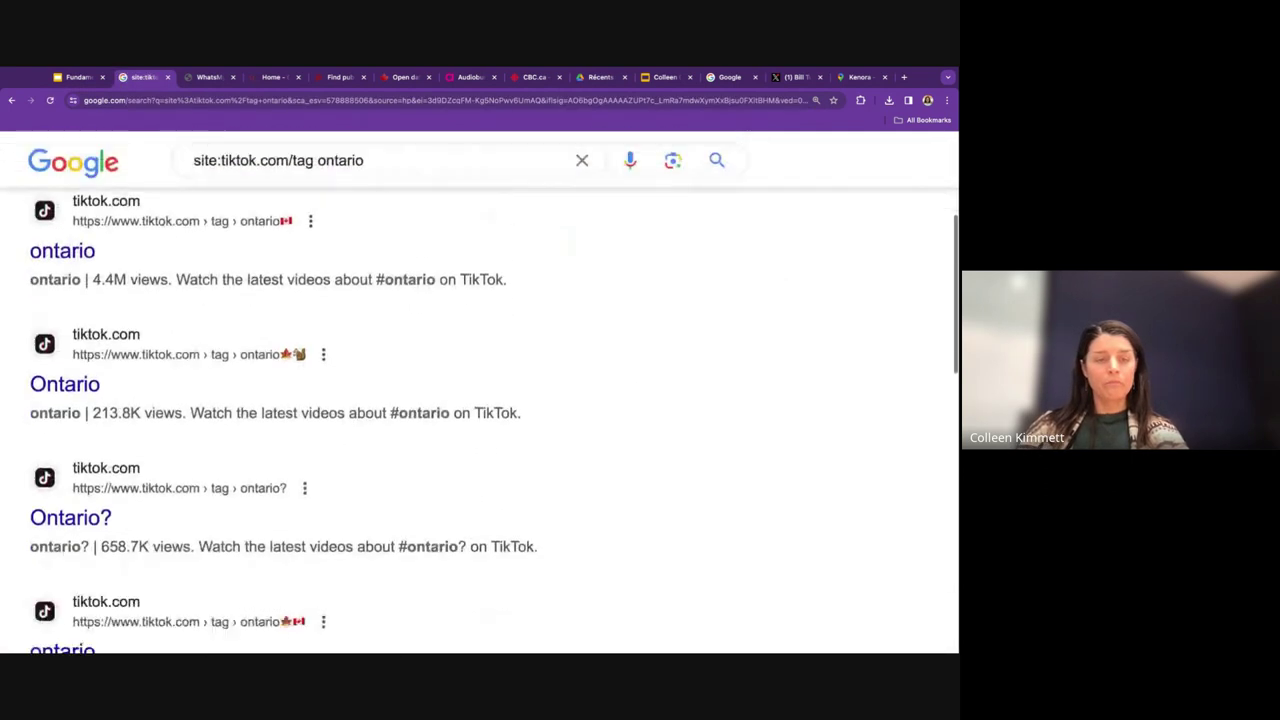
scroll(480, 420, "down", 3)
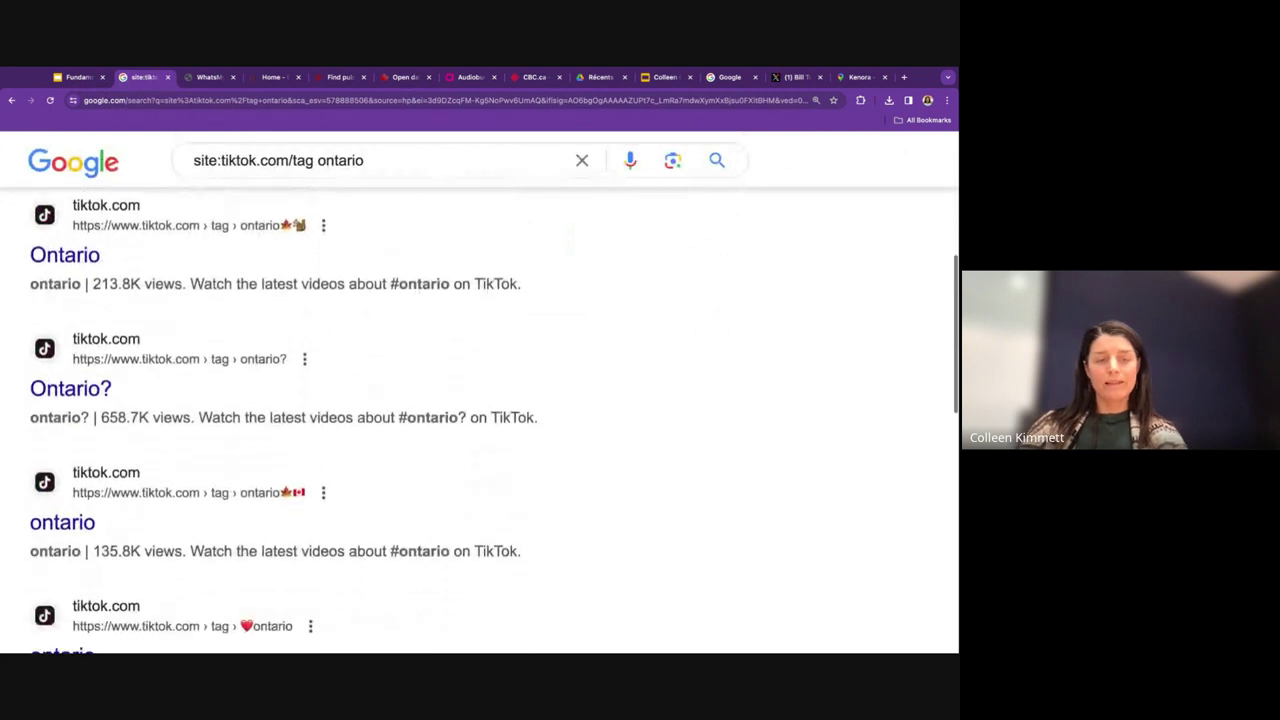
scroll(480, 420, "down", 4)
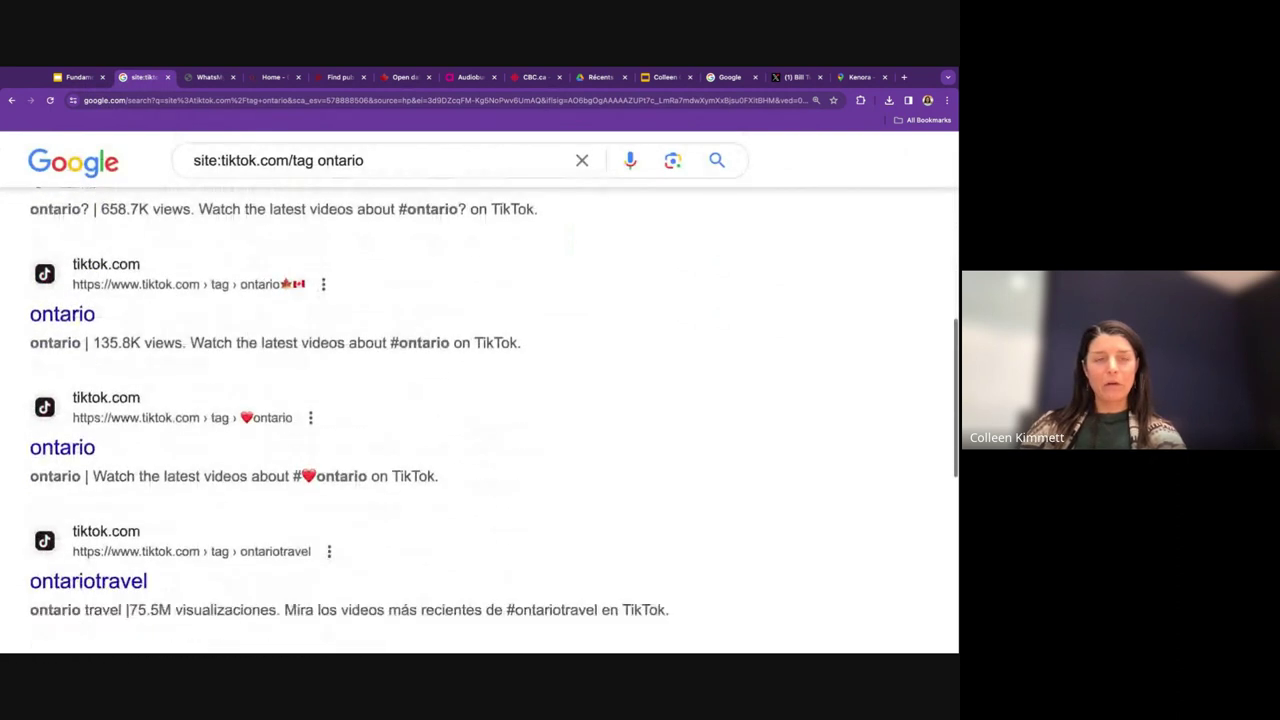
scroll(350, 418, "down", 1)
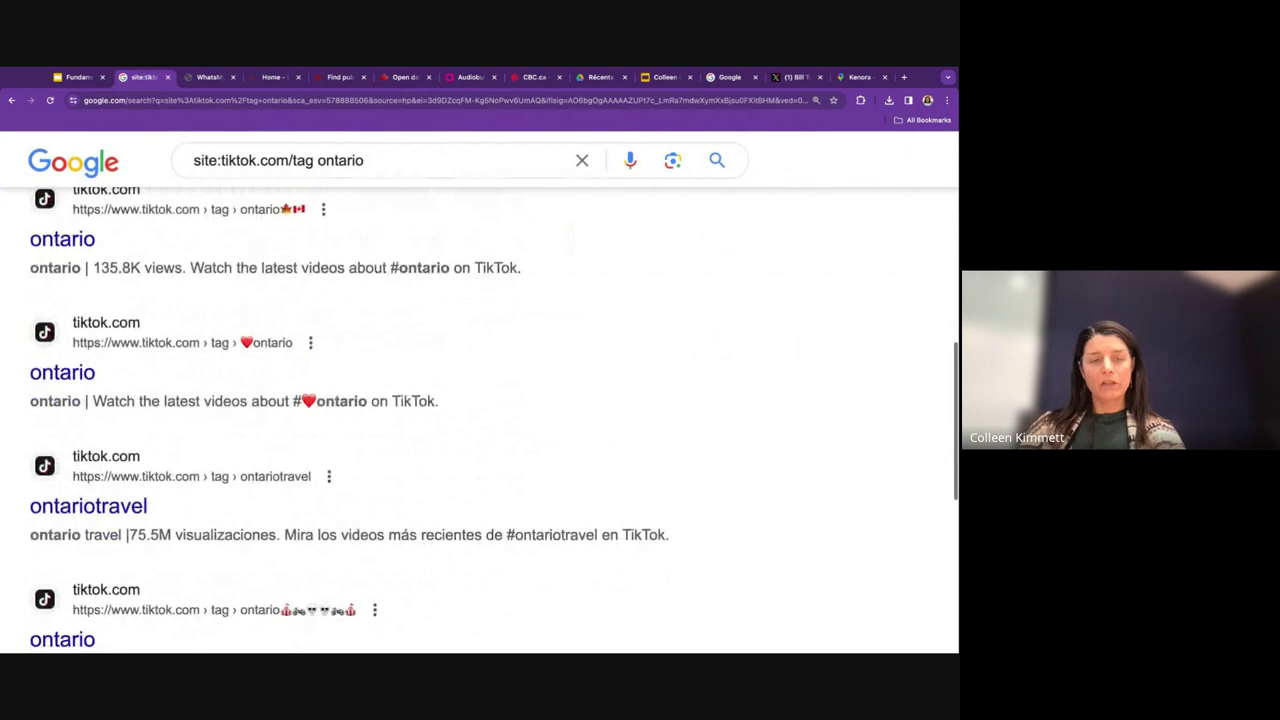
scroll(350, 418, "down", 1)
scroll(480, 420, "down", 1)
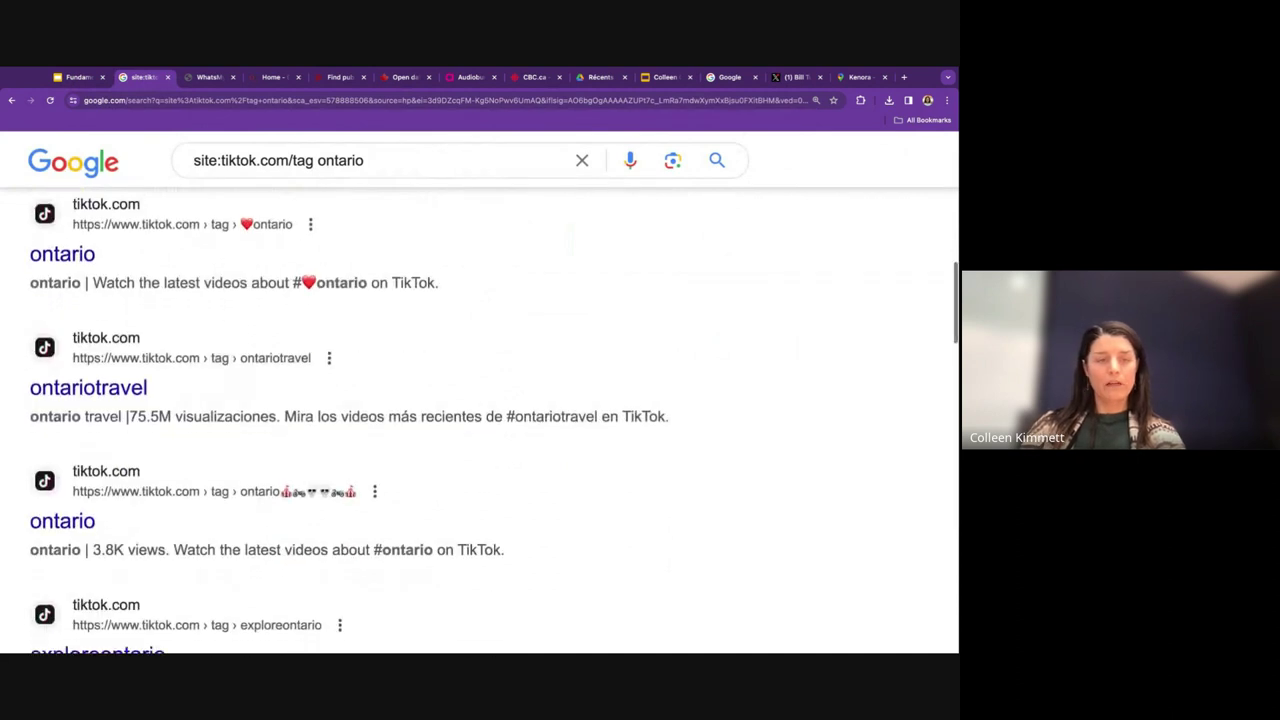
scroll(480, 420, "down", 1)
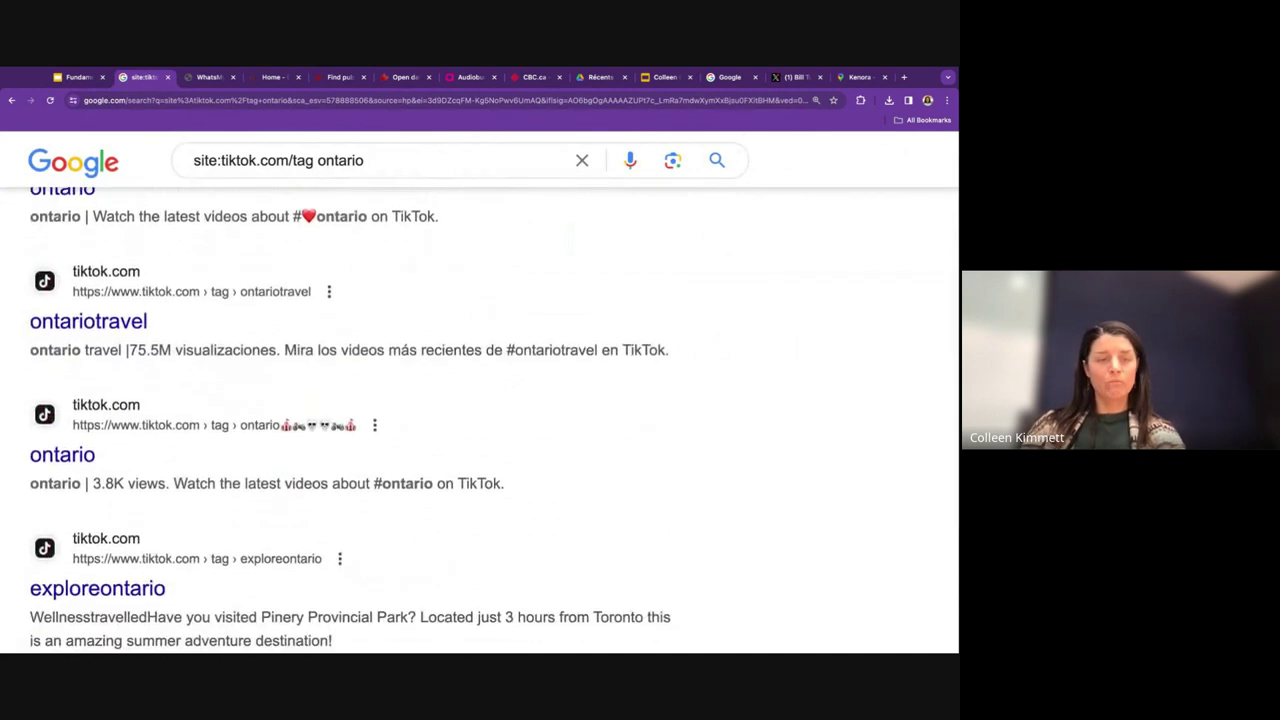
scroll(480, 420, "down", 2)
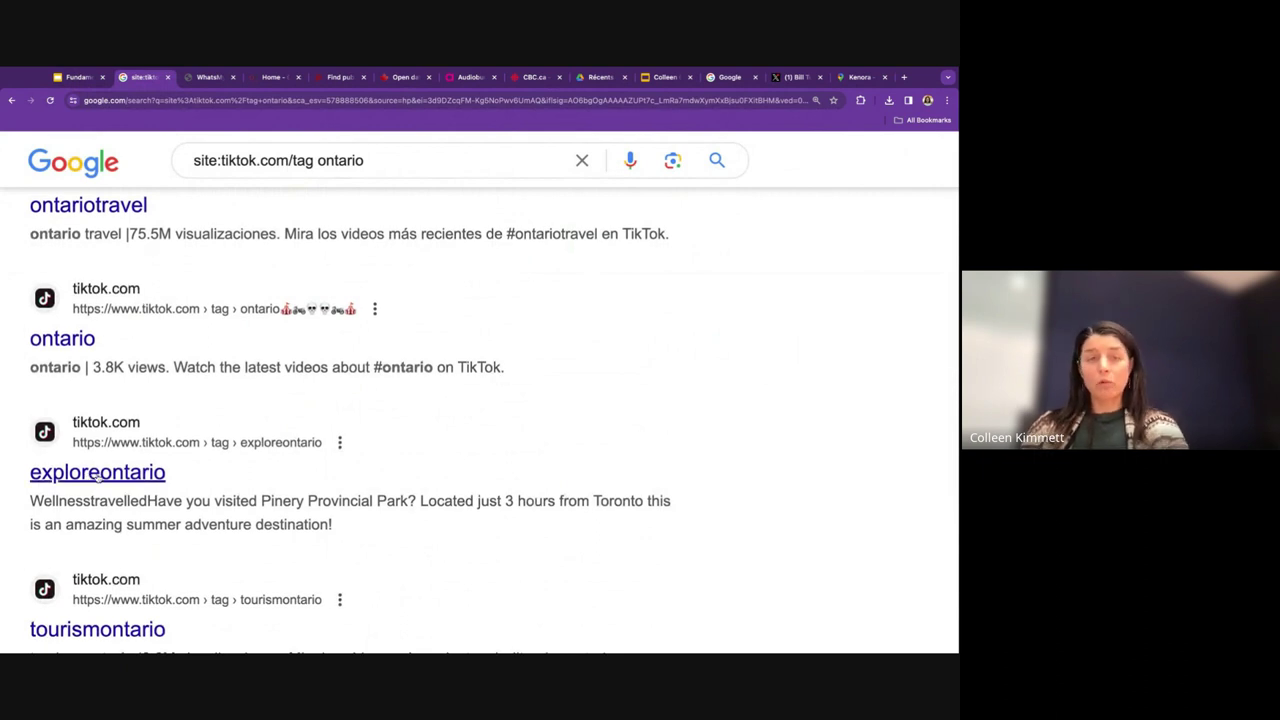
left_click(97, 474)
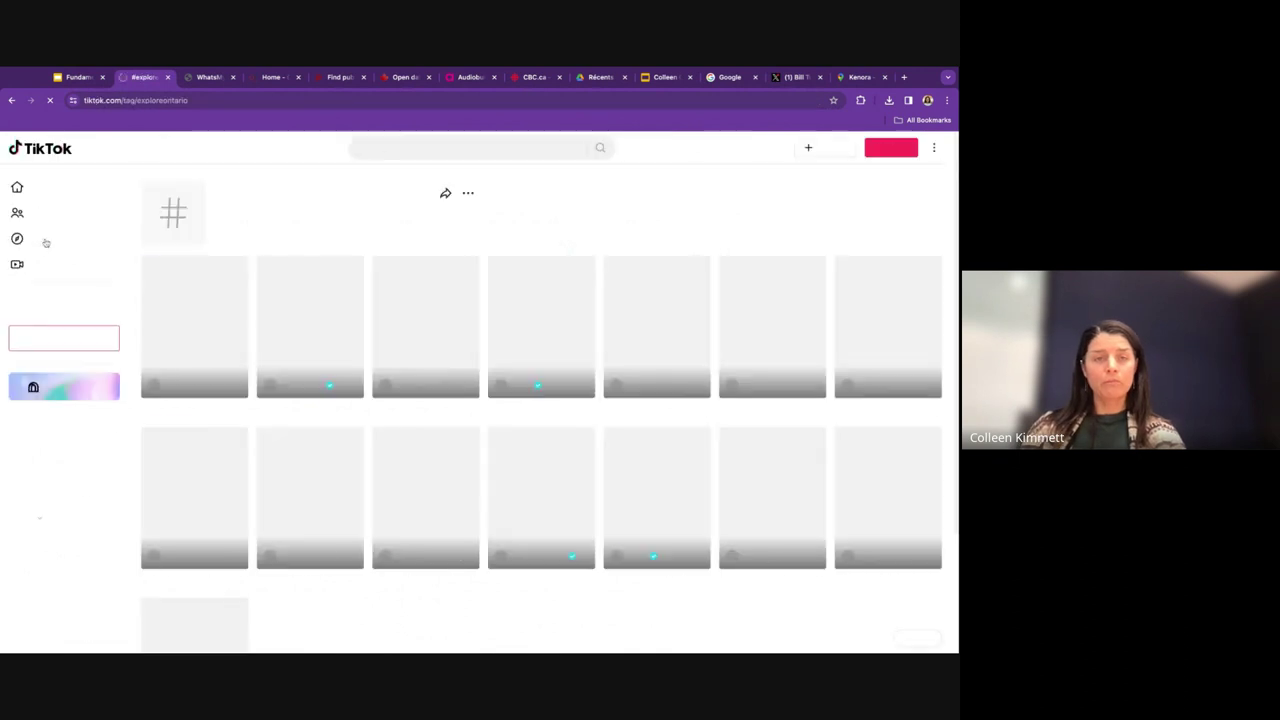
double_click(285, 191)
key("ctrl+c")
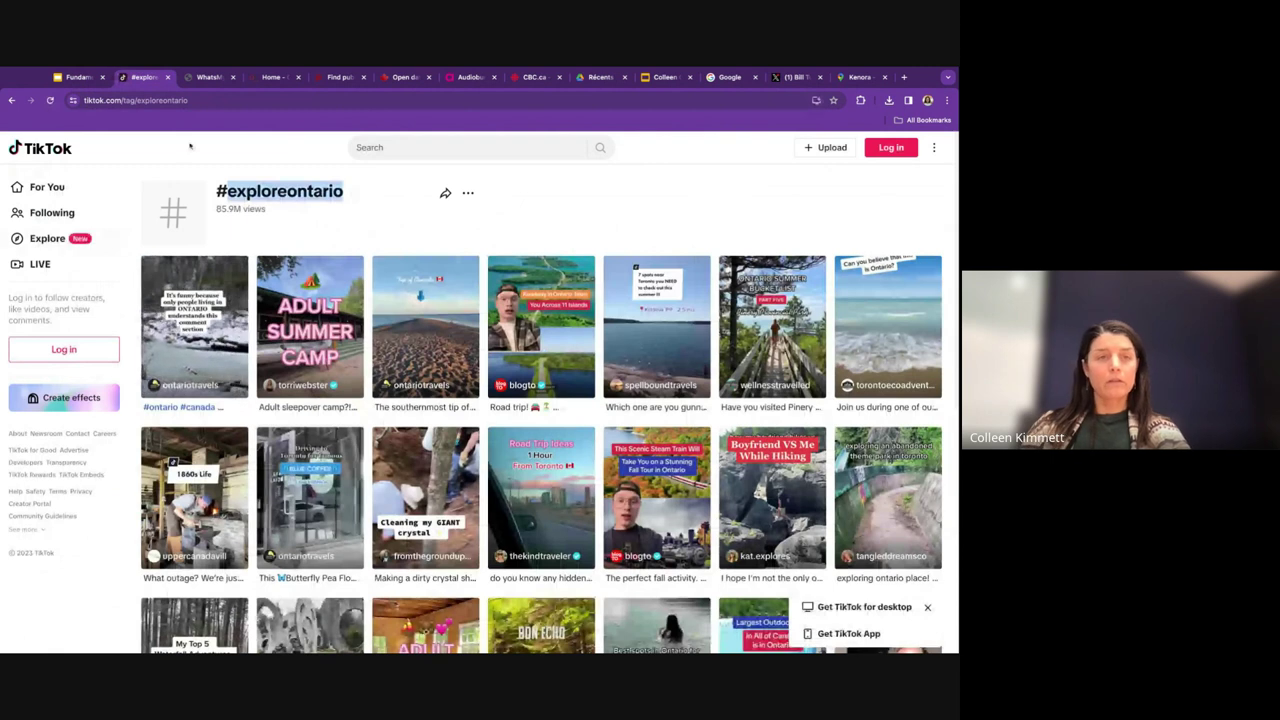
key("alt+Left")
scroll(258, 158, "up", 5)
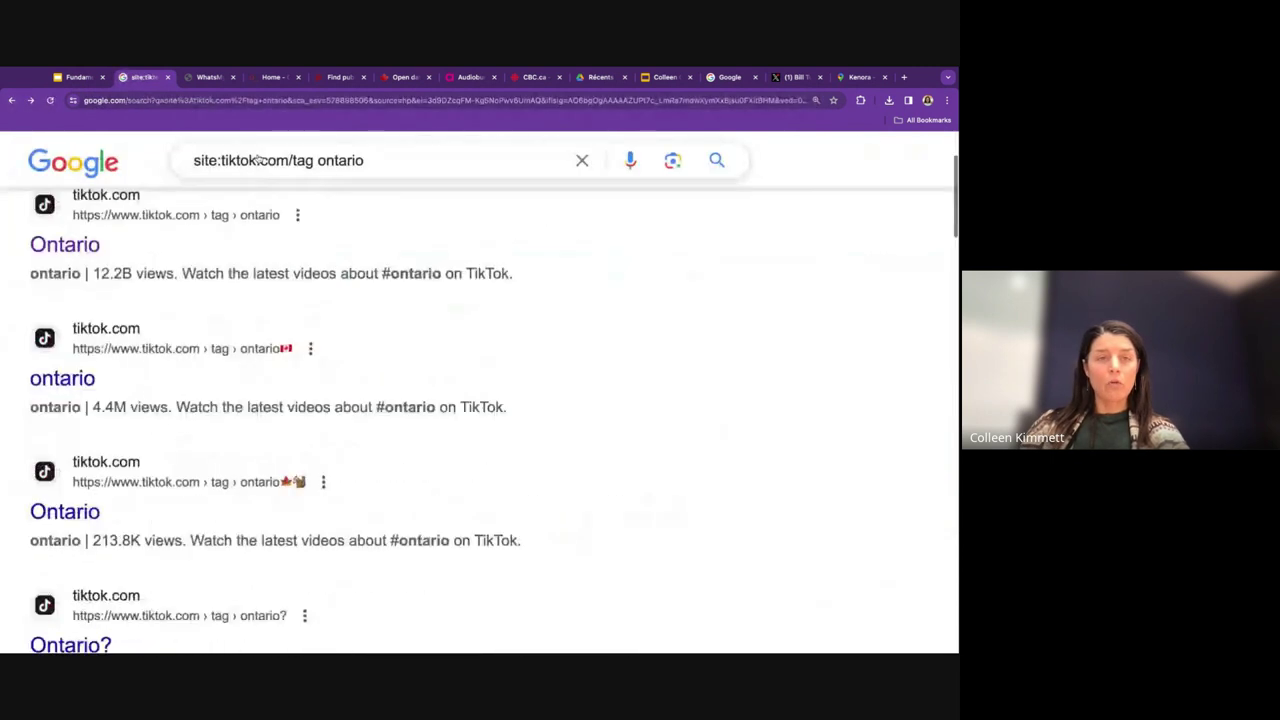
Replace 'tag ontario' with exploreontario and search site:tiktok.com/exploreontario
left_click(392, 184)
key("shift+Left")
key("shift+Left")
key("shift+Left")
key("shift+Left")
key("shift+Left")
key("shift+Left")
key("shift+Left")
key("shift+Left")
key("shift+Left")
key("shift+Left")
key("shift+Left")
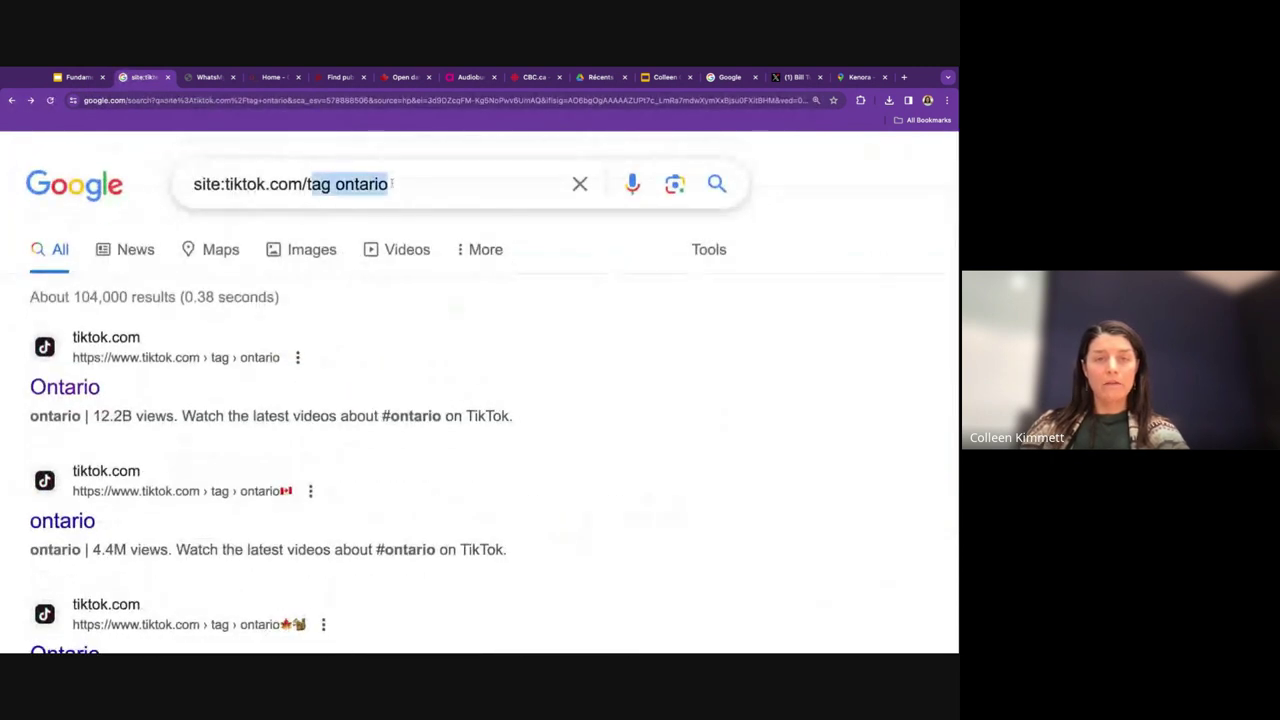
key("ctrl+v")
key("Return")
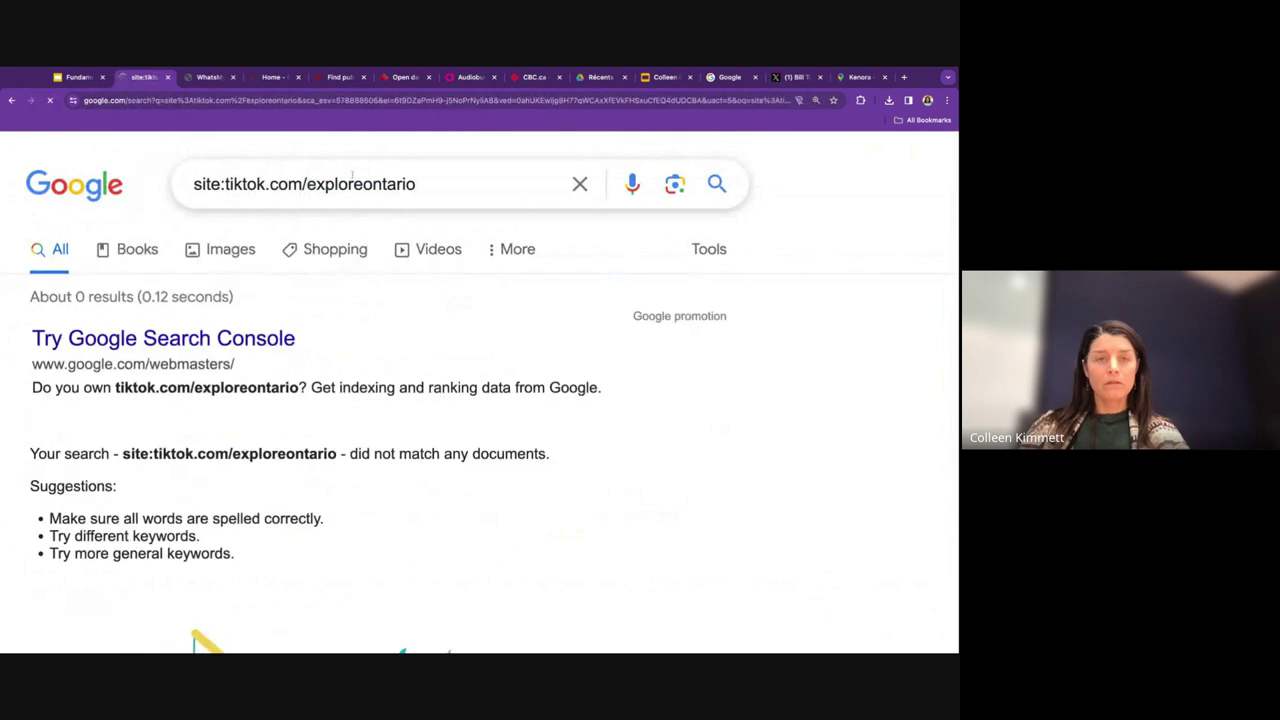
Insert tag/ to search site:tiktok.com/tag/exploreontario, returning one Pinery Provincial Park result
left_click(306, 184)
type("tag/")
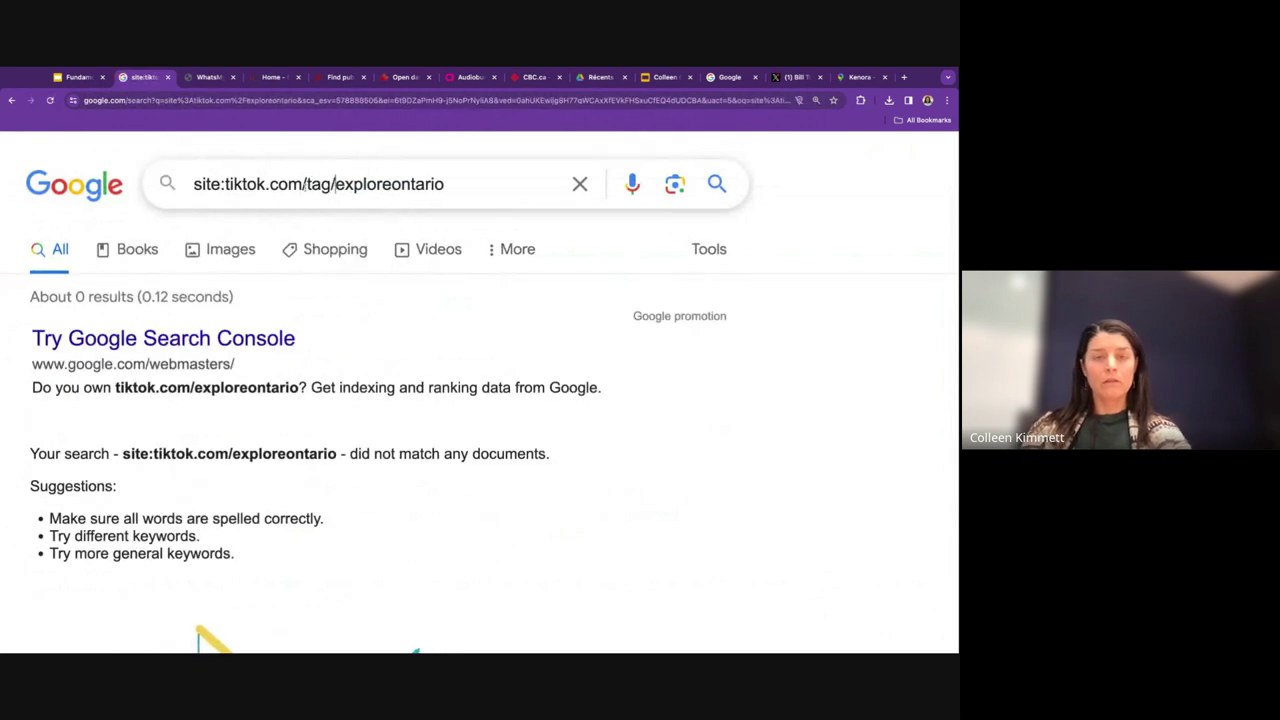
key("Return")
scroll(463, 453, "down", 1)
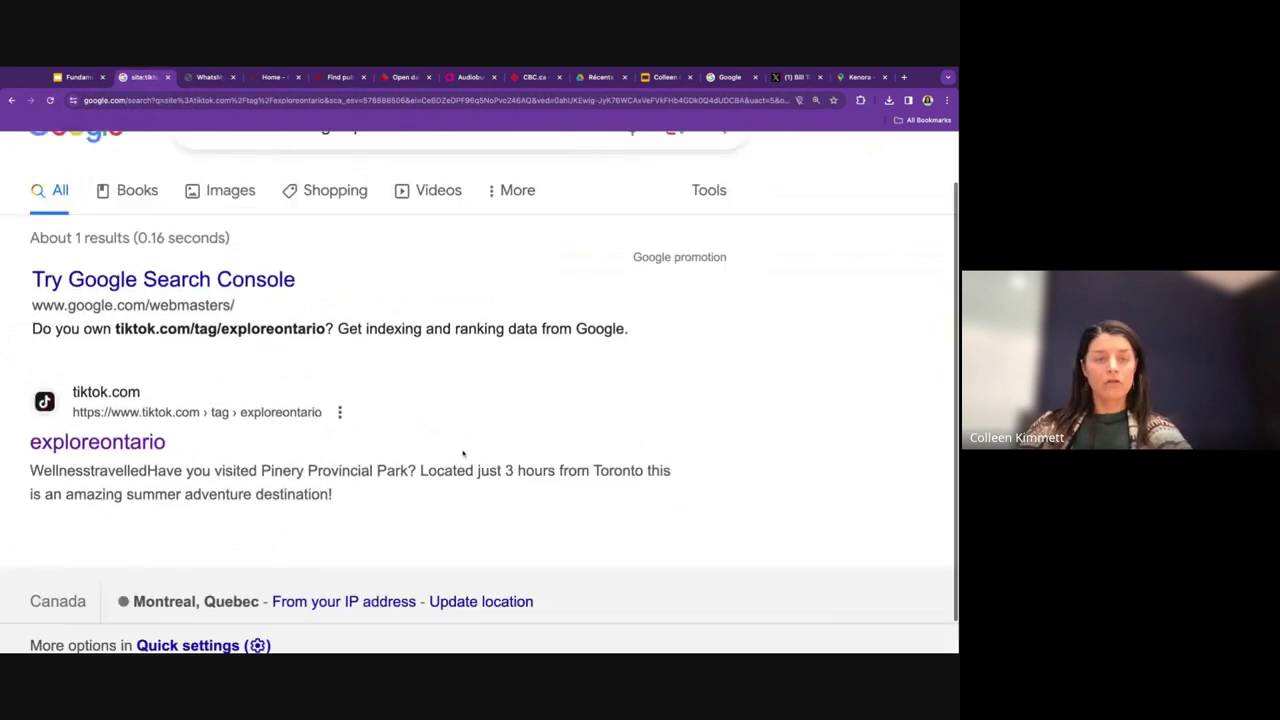
scroll(462, 445, "down", 1)
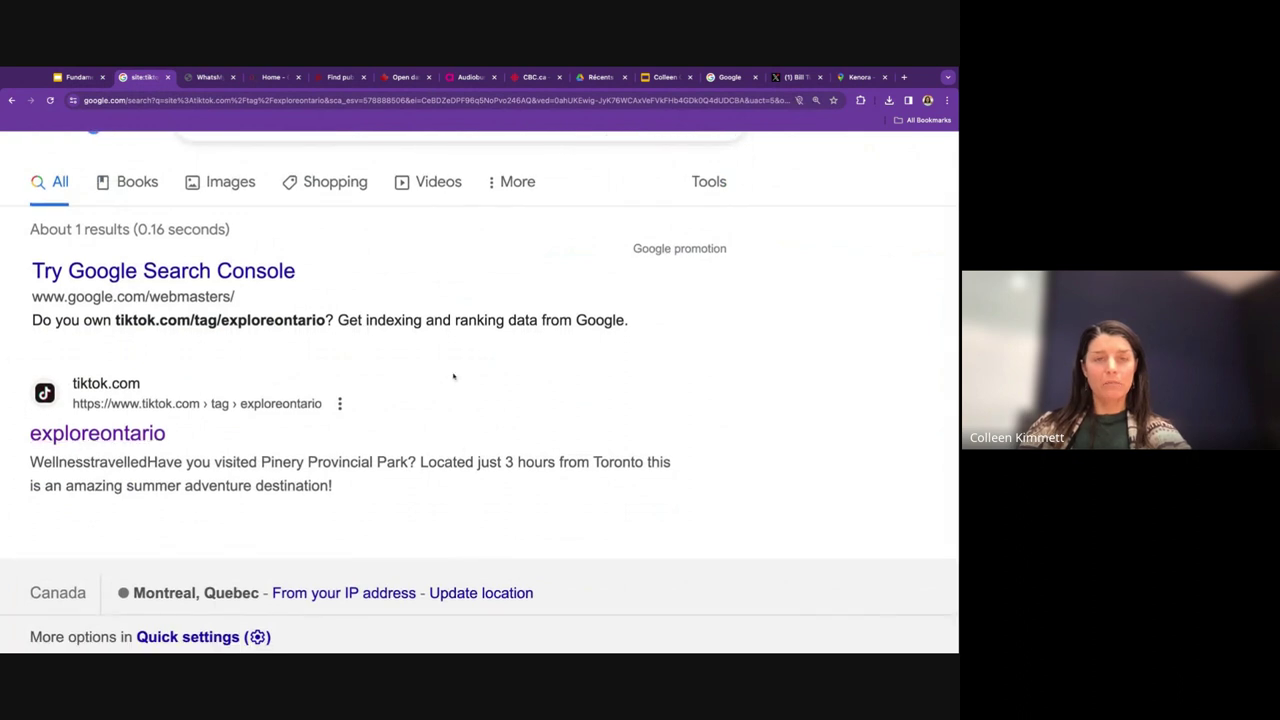
scroll(453, 376, "up", 1)
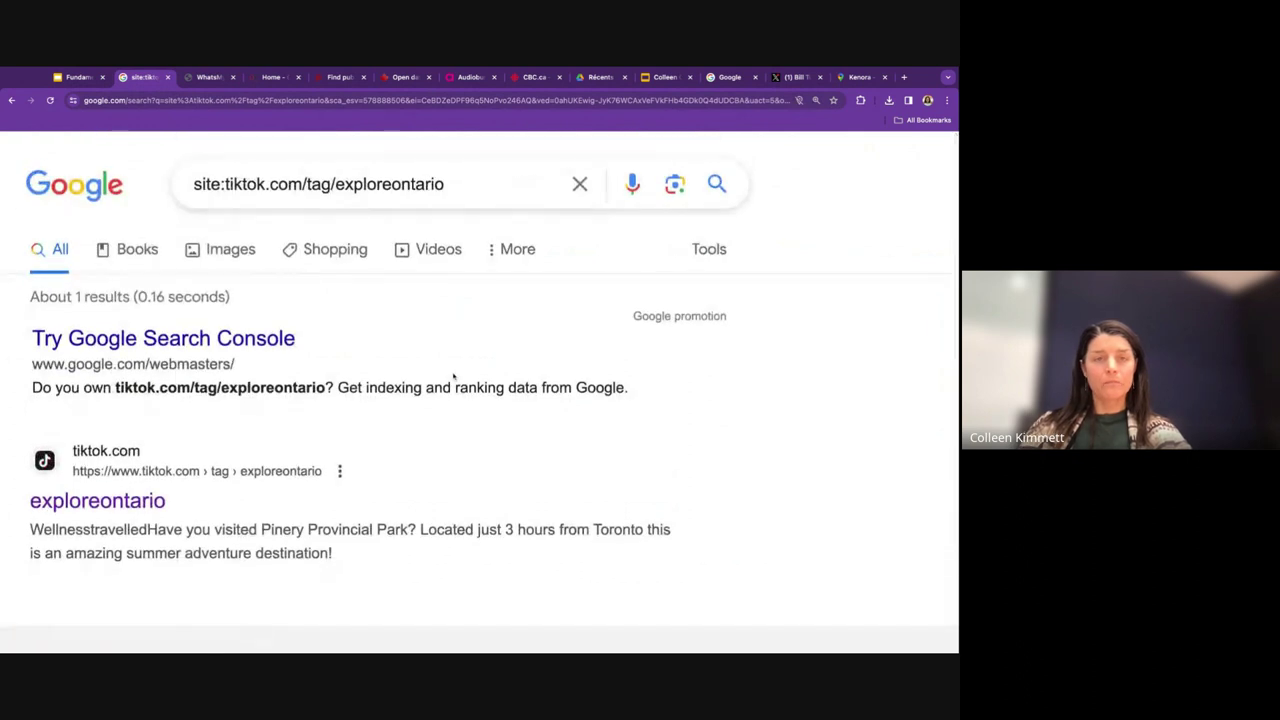
Start replacing tag/exploreontario in the query with music, fixing a typo
left_click(456, 183)
key("shift+Left")
key("shift+Left")
key("shift+Left")
key("shift+Left")
key("shift+Left")
key("shift+Left")
key("shift+Left")
key("shift+Left")
key("shift+Left")
key("shift+Left")
key("shift+Left")
key("shift+Left")
key("shift+Left")
key("shift+Left")
key("shift+Left")
key("shift+Left")
key("shift+Left")
key("shift+Left")
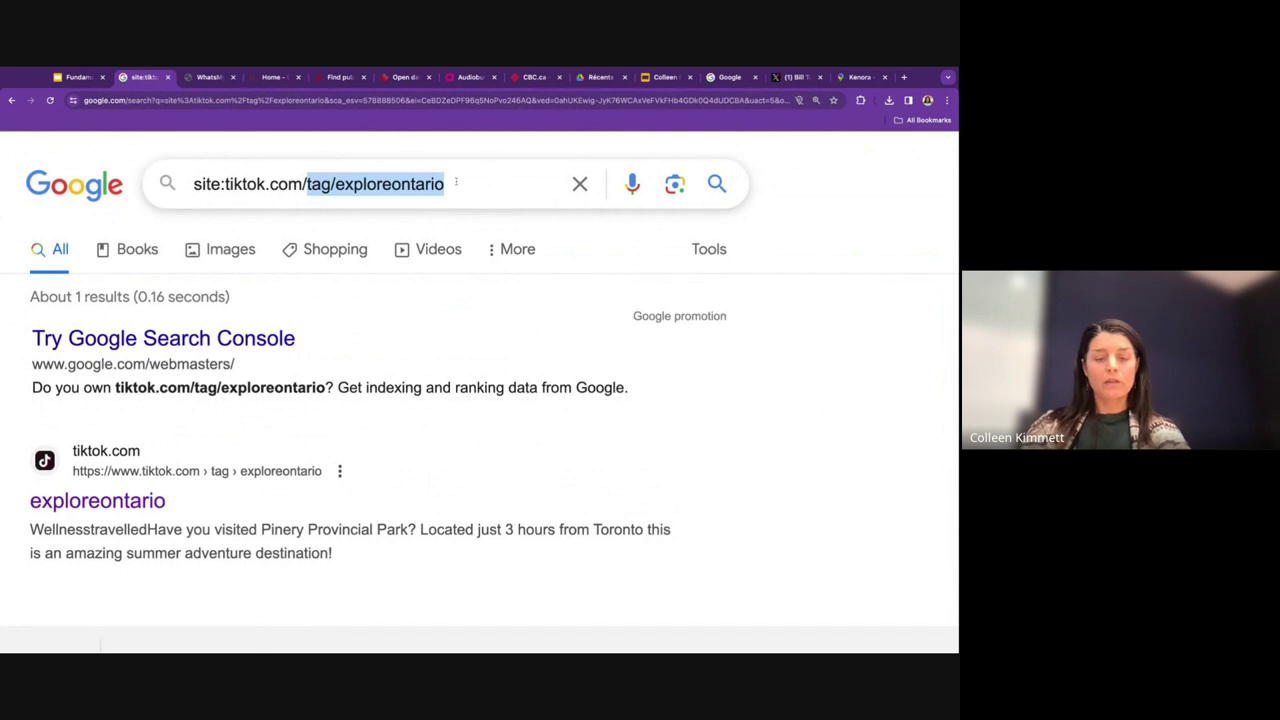
type("msic")
key("BackSpace")
key("BackSpace")
key("BackSpace")
Search site:tiktok.com/music inurl:ontario, checking the query against the Search Tiktok slide
type("usi")
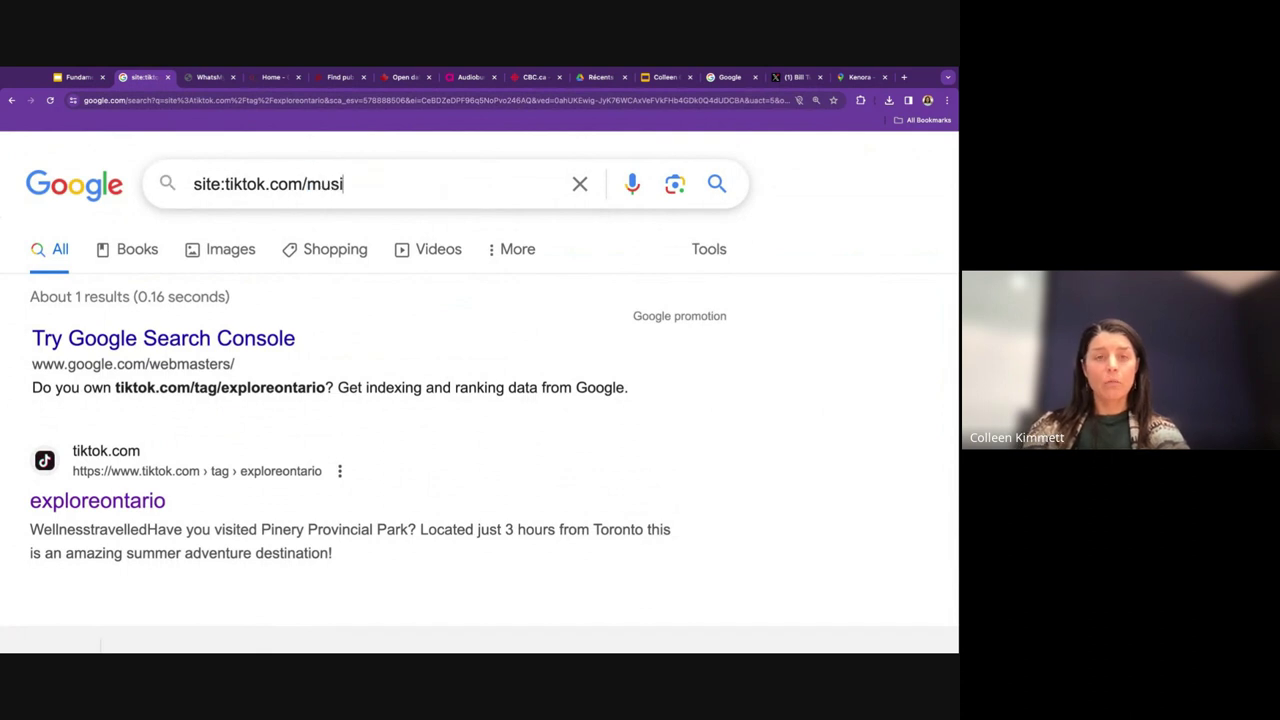
type("c")
key("ctrl+1")
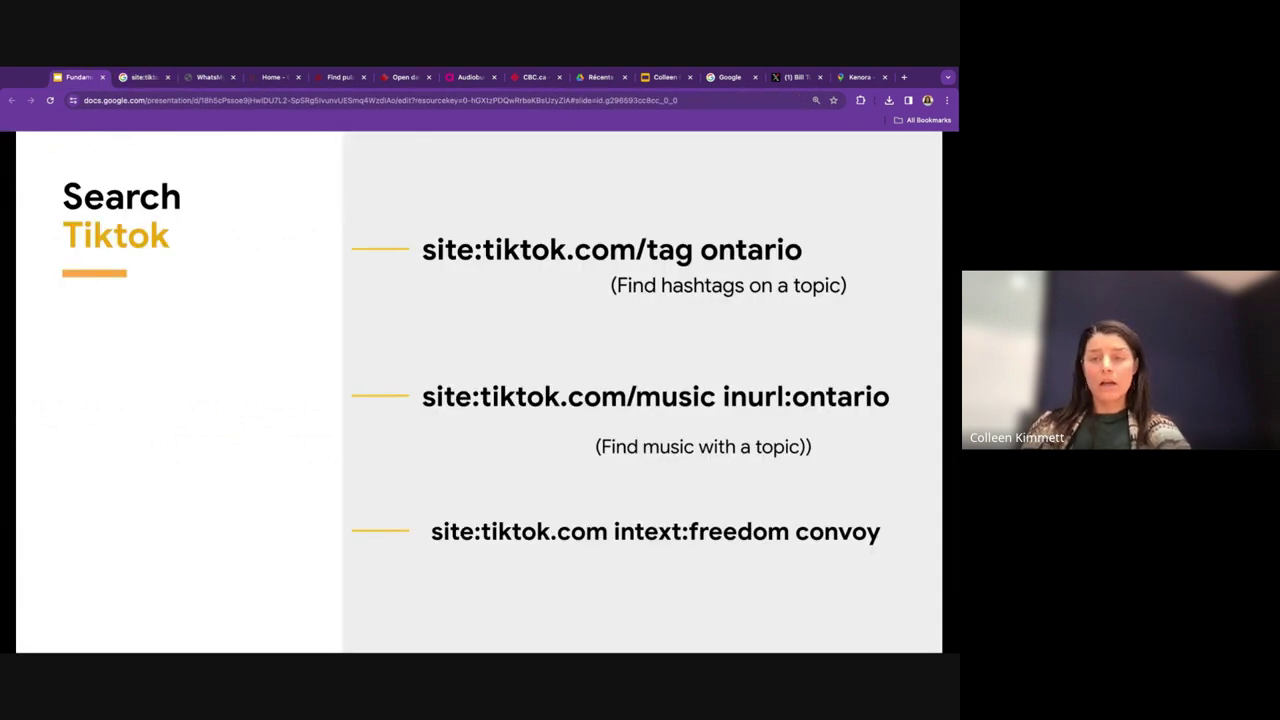
key("ctrl+2")
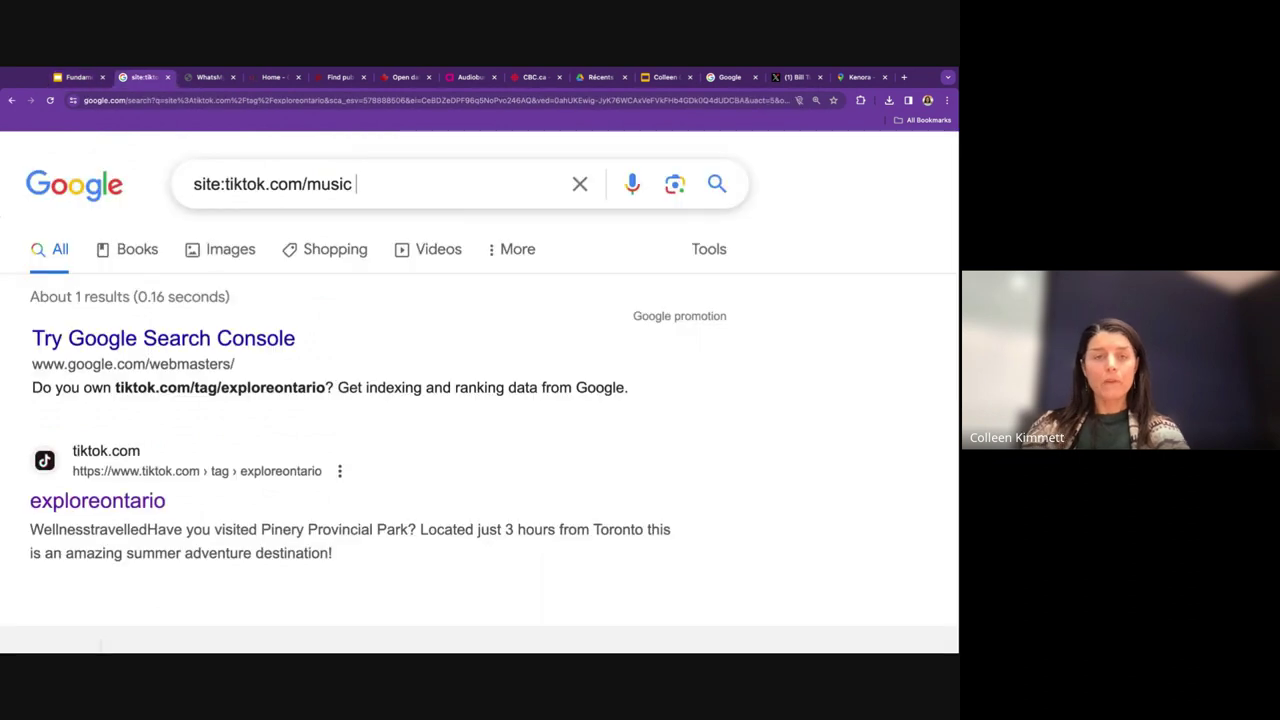
type("inurl:ontario")
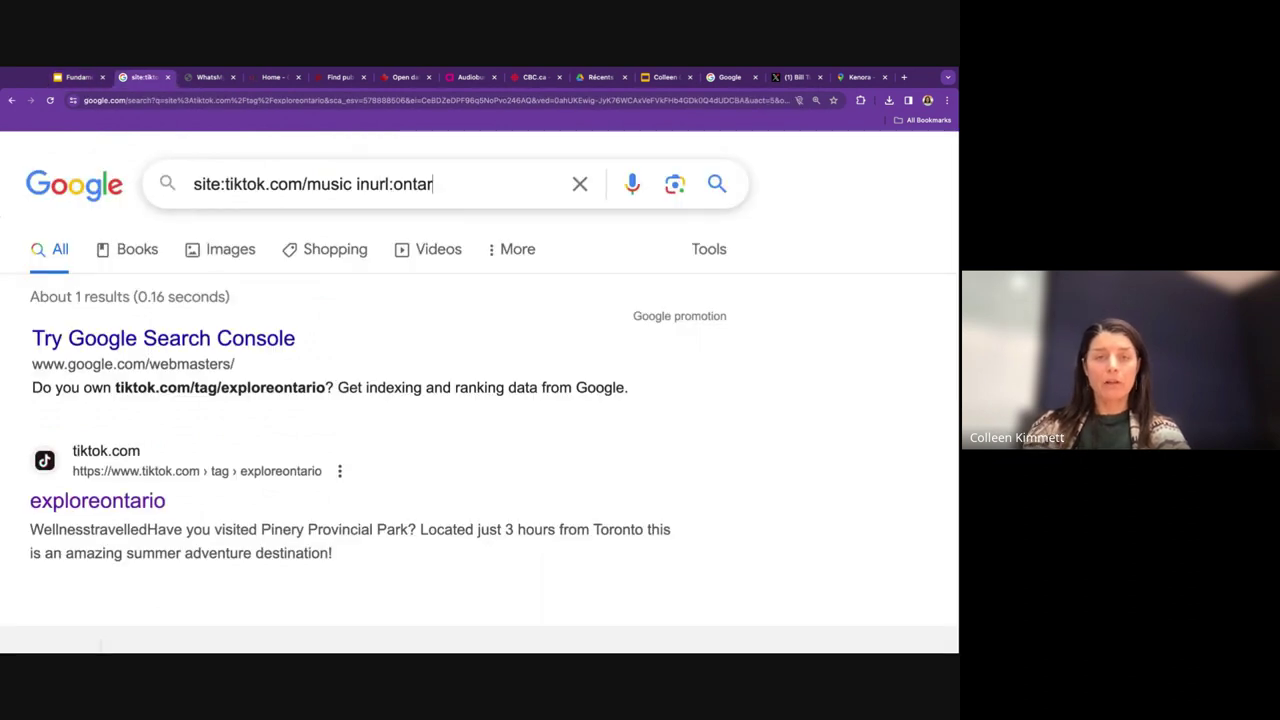
key("Return")
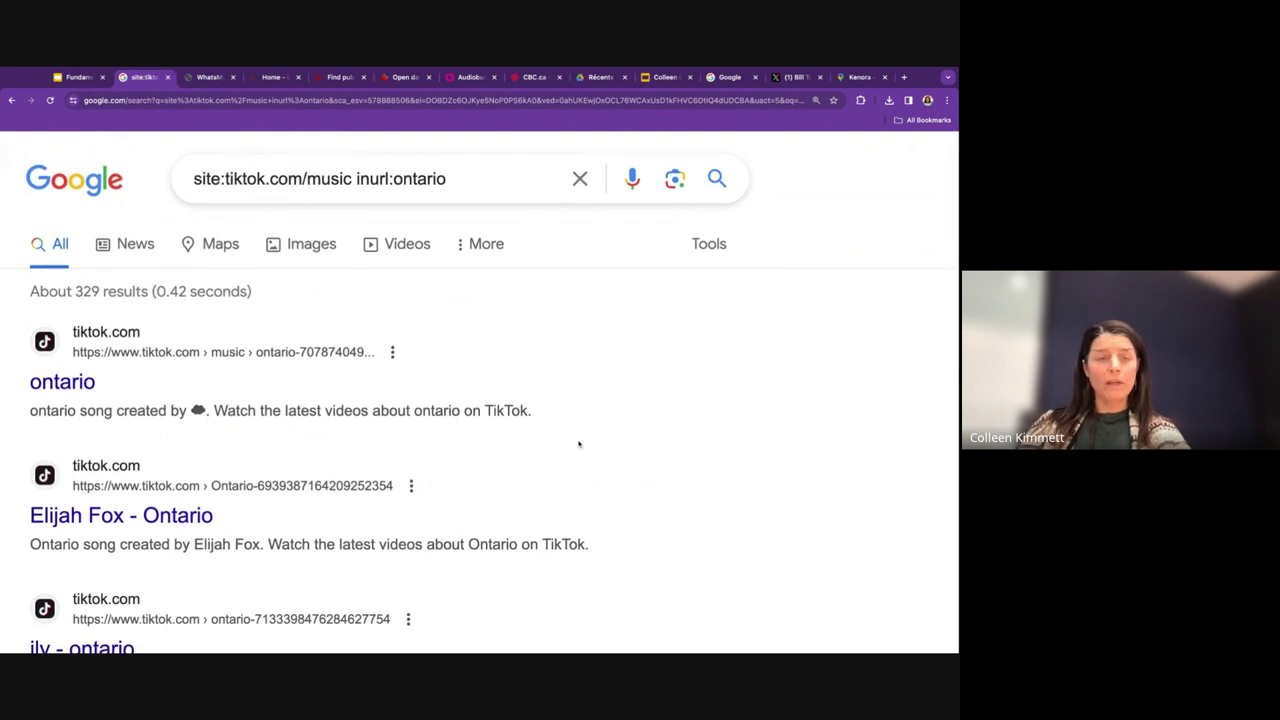
scroll(578, 445, "down", 3)
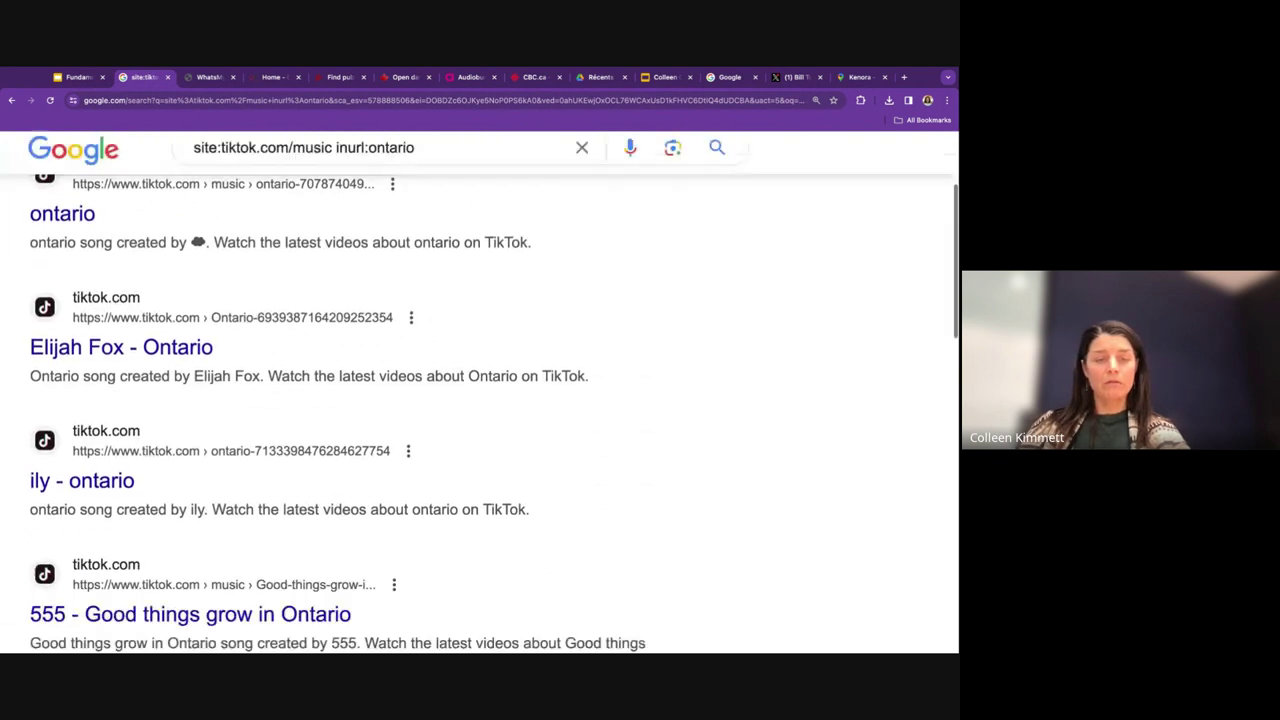
scroll(478, 400, "up", 3)
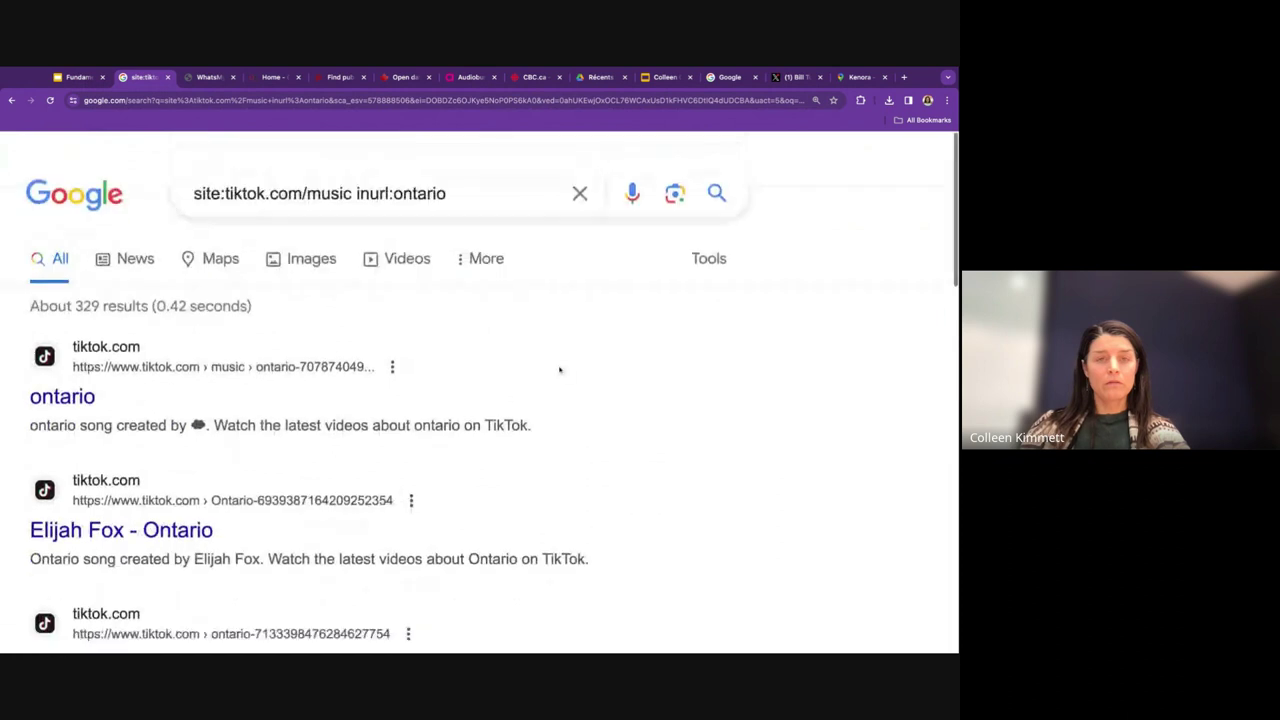
Change ontario to doug ford in the inurl: query and review the results
left_click_drag(448, 184, 393, 184)
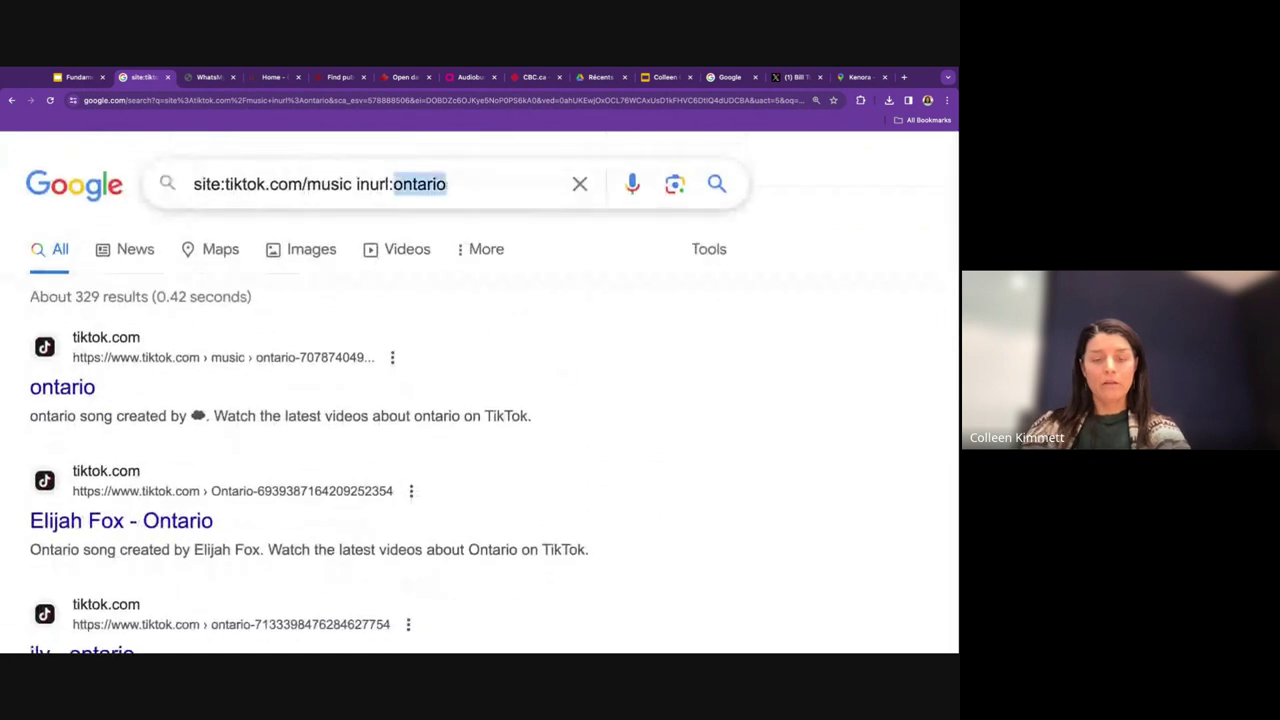
type("doug ford")
key("Return")
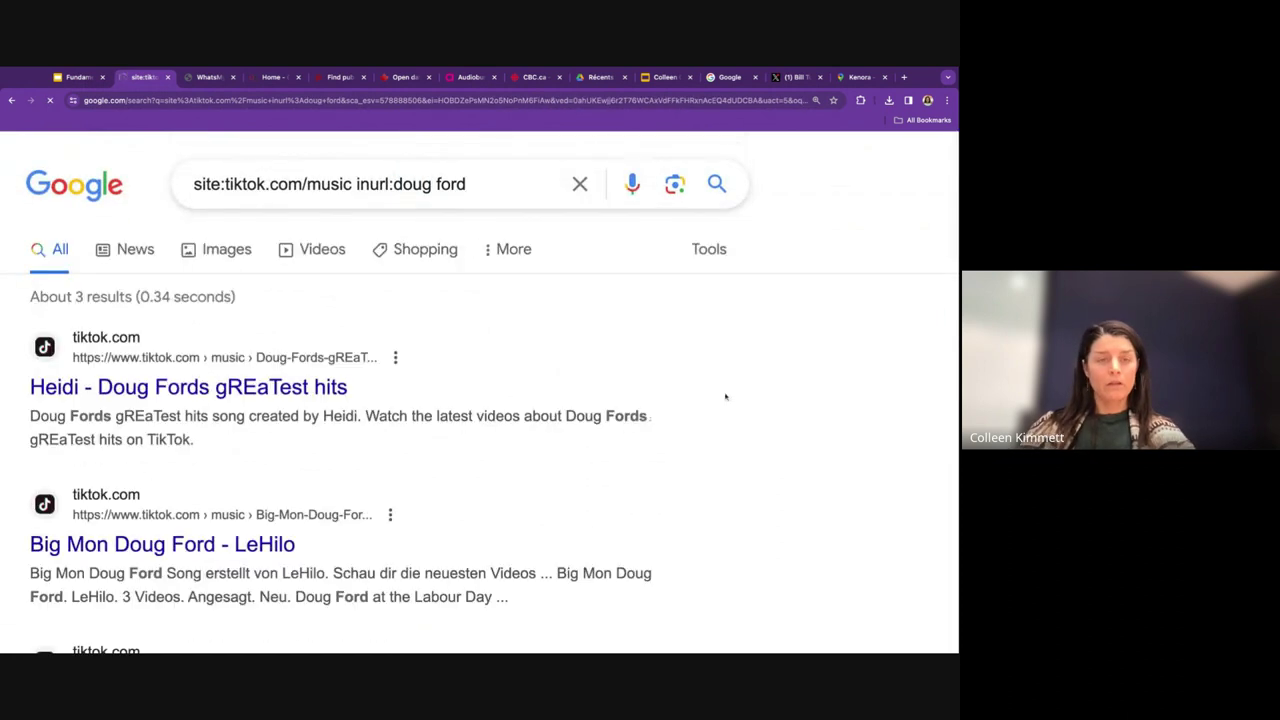
scroll(679, 471, "down", 1)
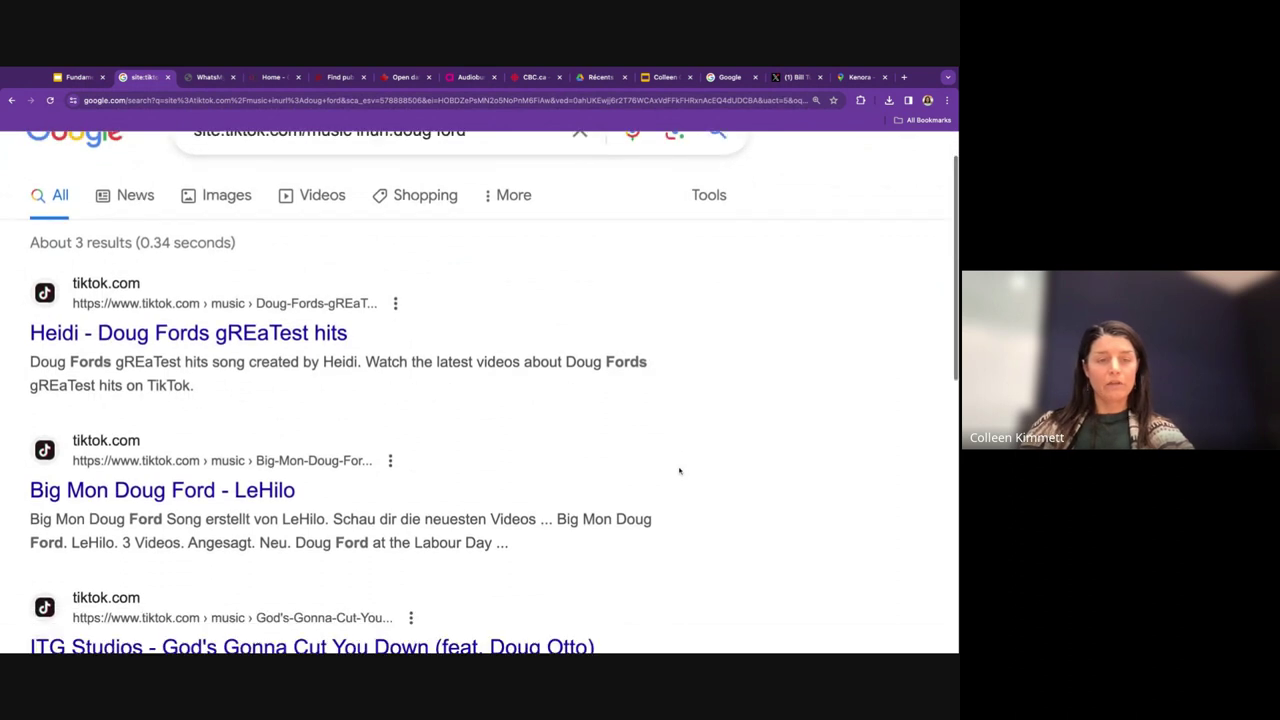
scroll(679, 471, "down", 3)
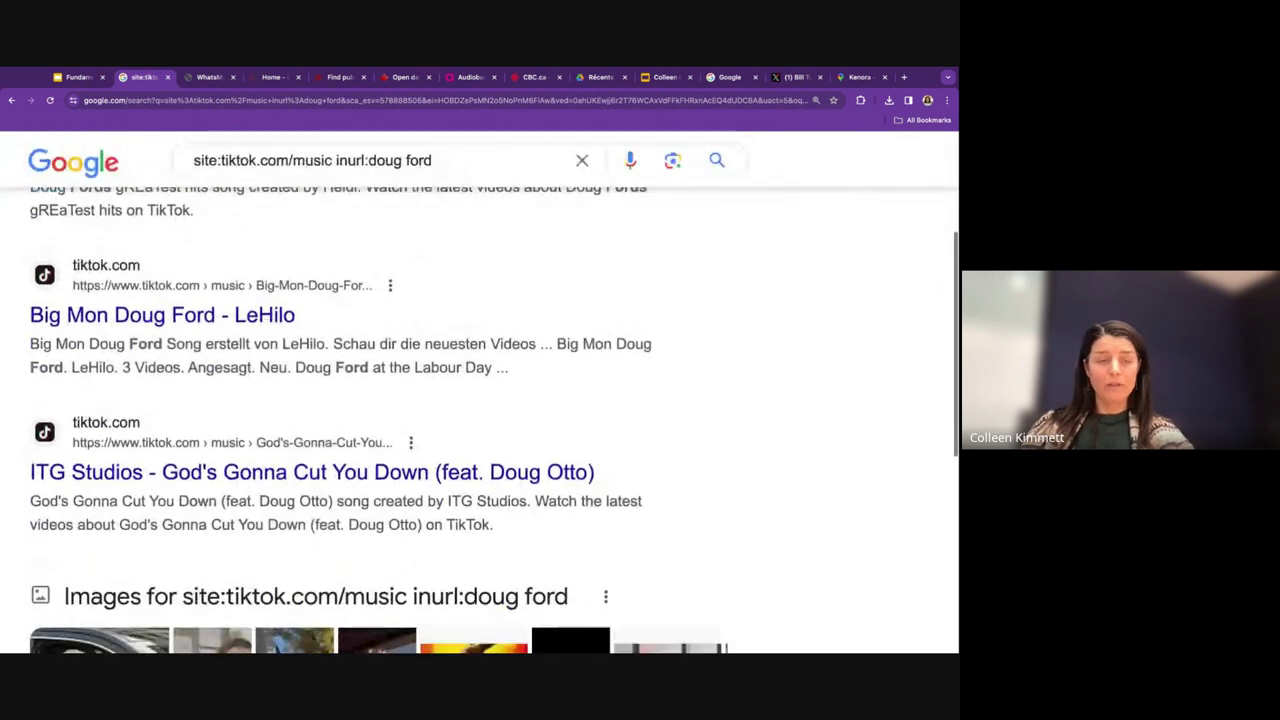
scroll(679, 471, "up", 4)
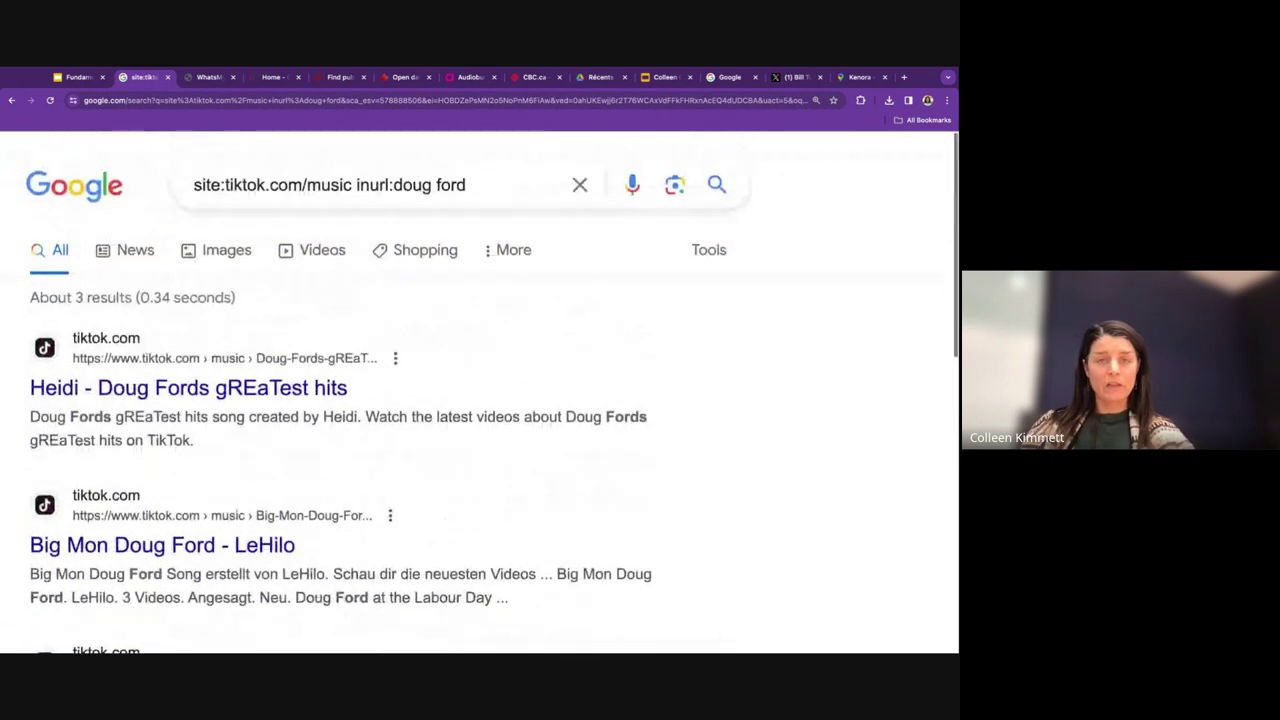
Quote "doug ford" in the query to get the single 'Big Mon Doug Ford - LeHilo' music page
left_click(476, 184)
type("\"")
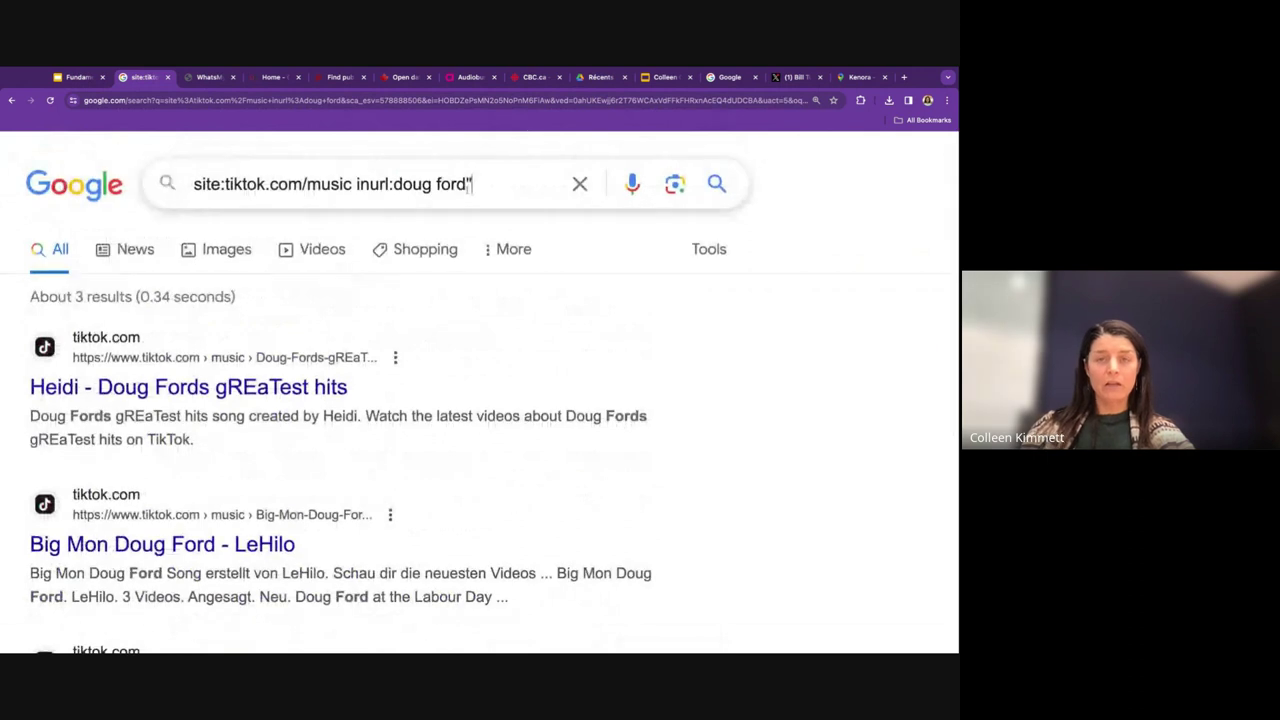
left_click(393, 184)
type("\"")
key("Return")
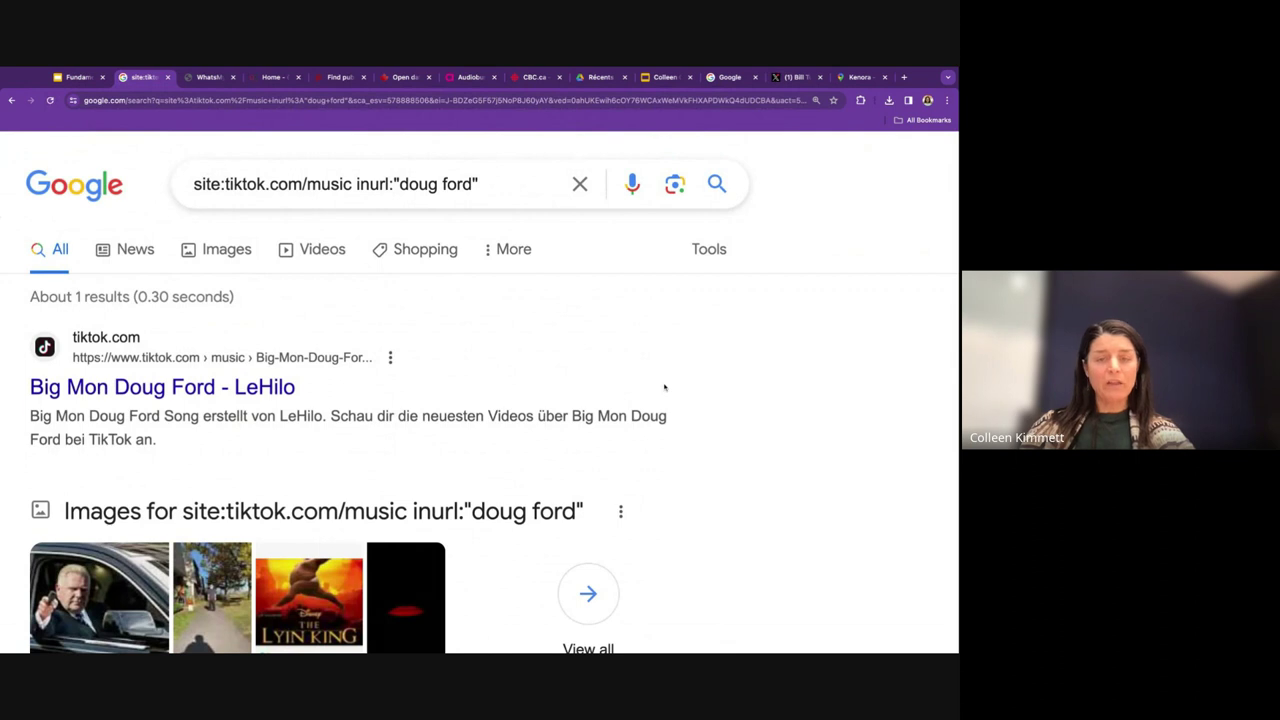
scroll(676, 399, "down", 4)
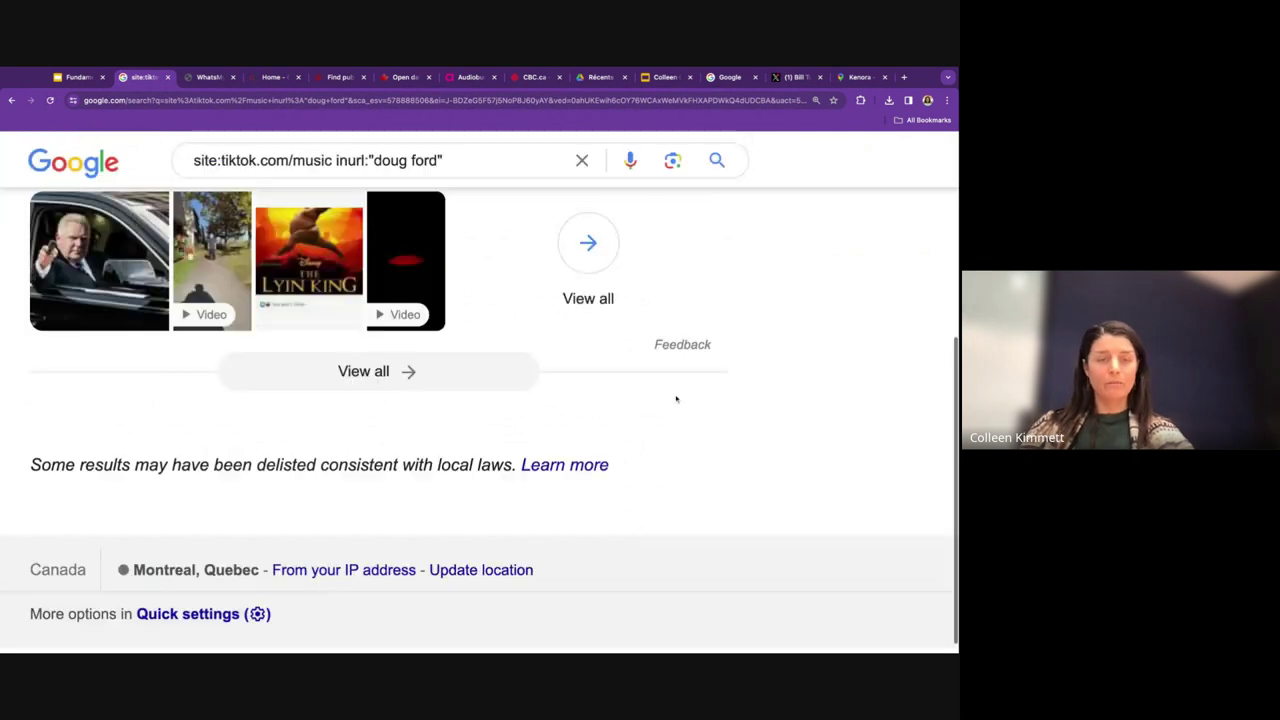
scroll(676, 399, "up", 4)
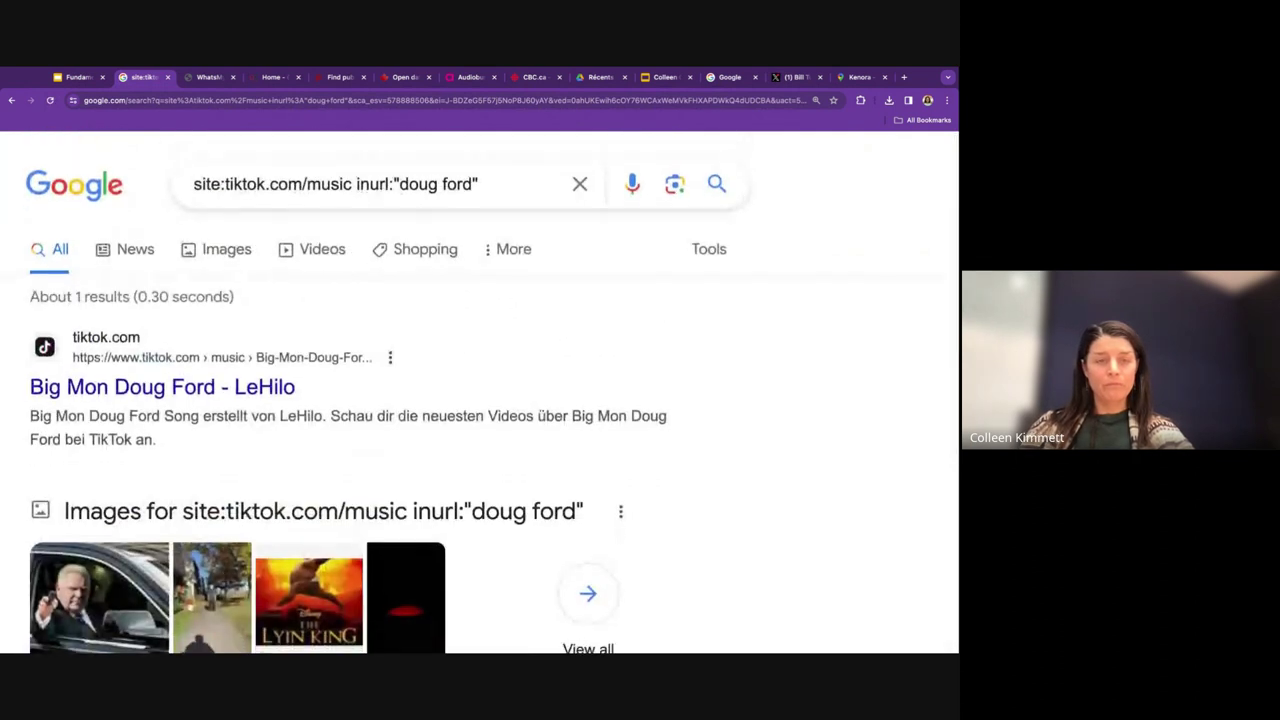
key("ctrl+shift+Tab")
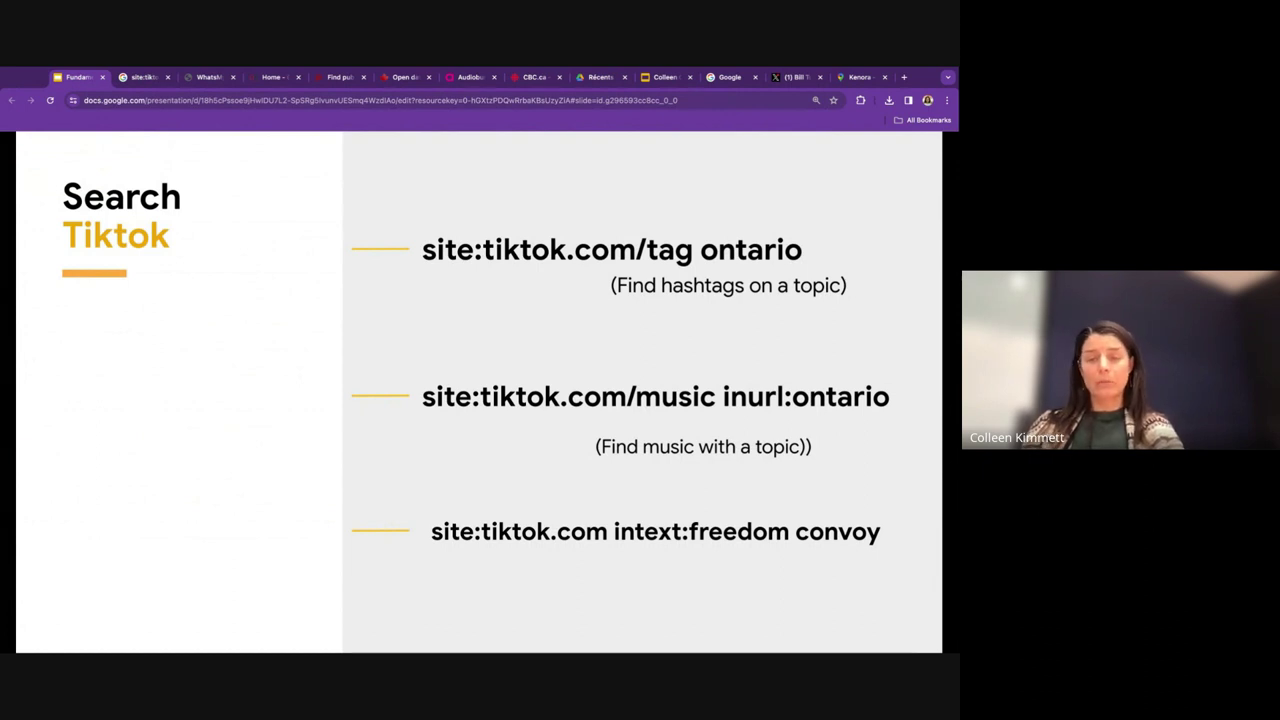
key("ctrl+Tab")
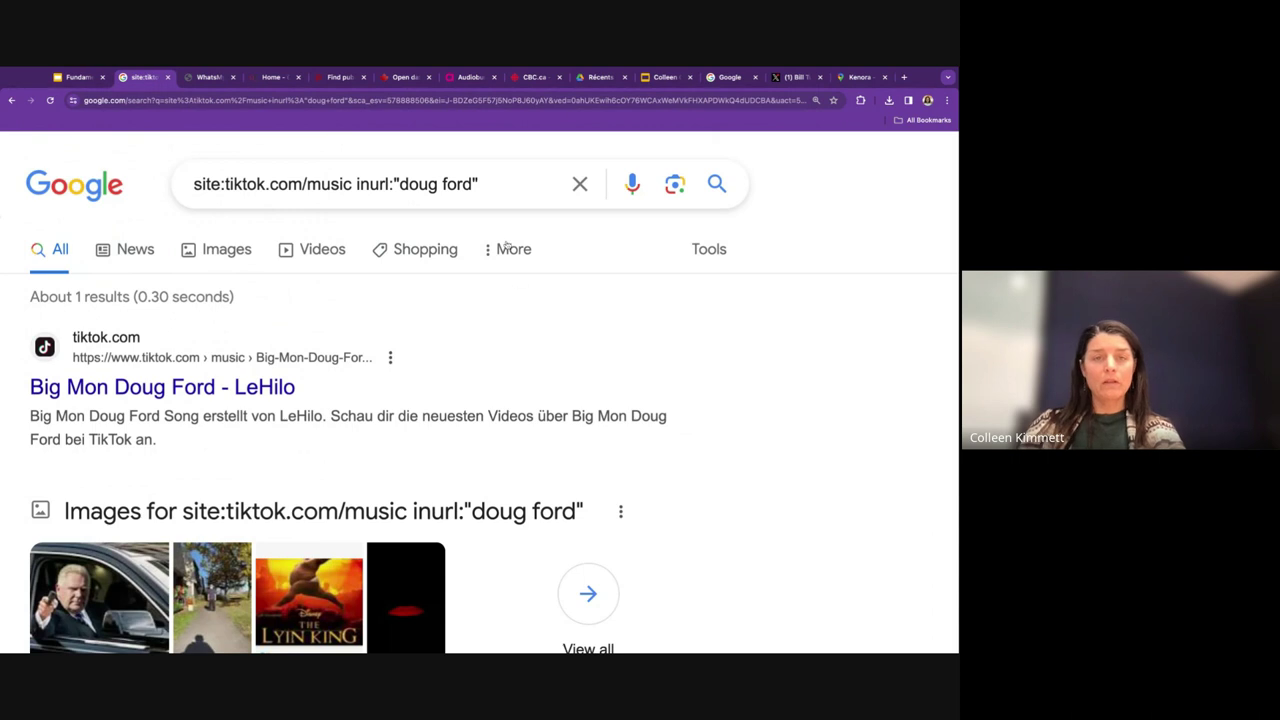
Replace the end of the TikTok query with inurl:freedom convoy and run the search
left_click_drag(484, 187, 302, 187)
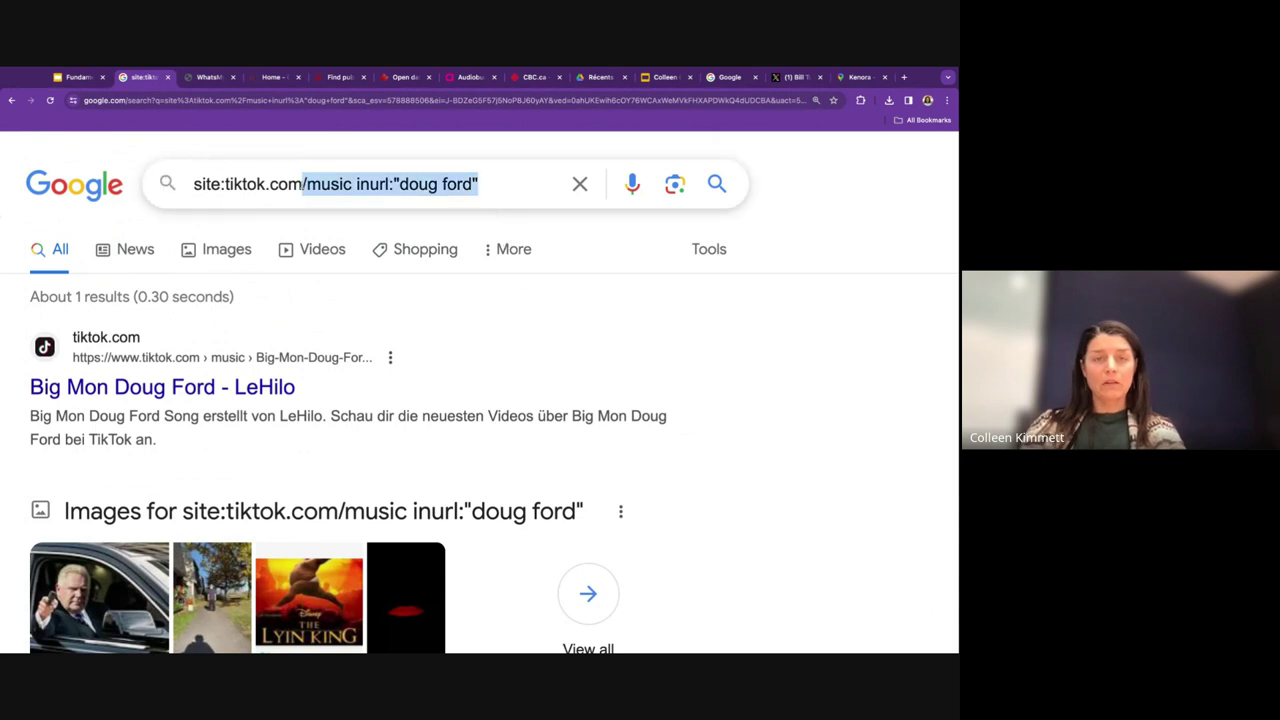
type("inurl:")
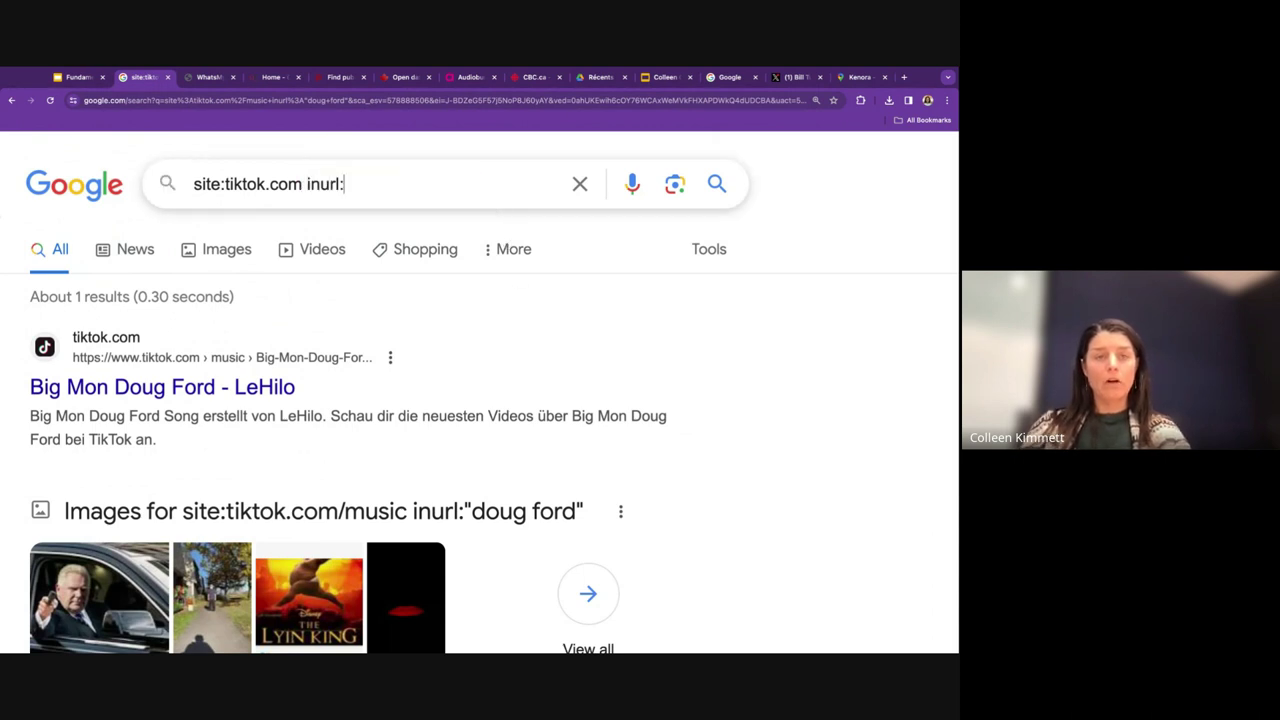
type("fr")
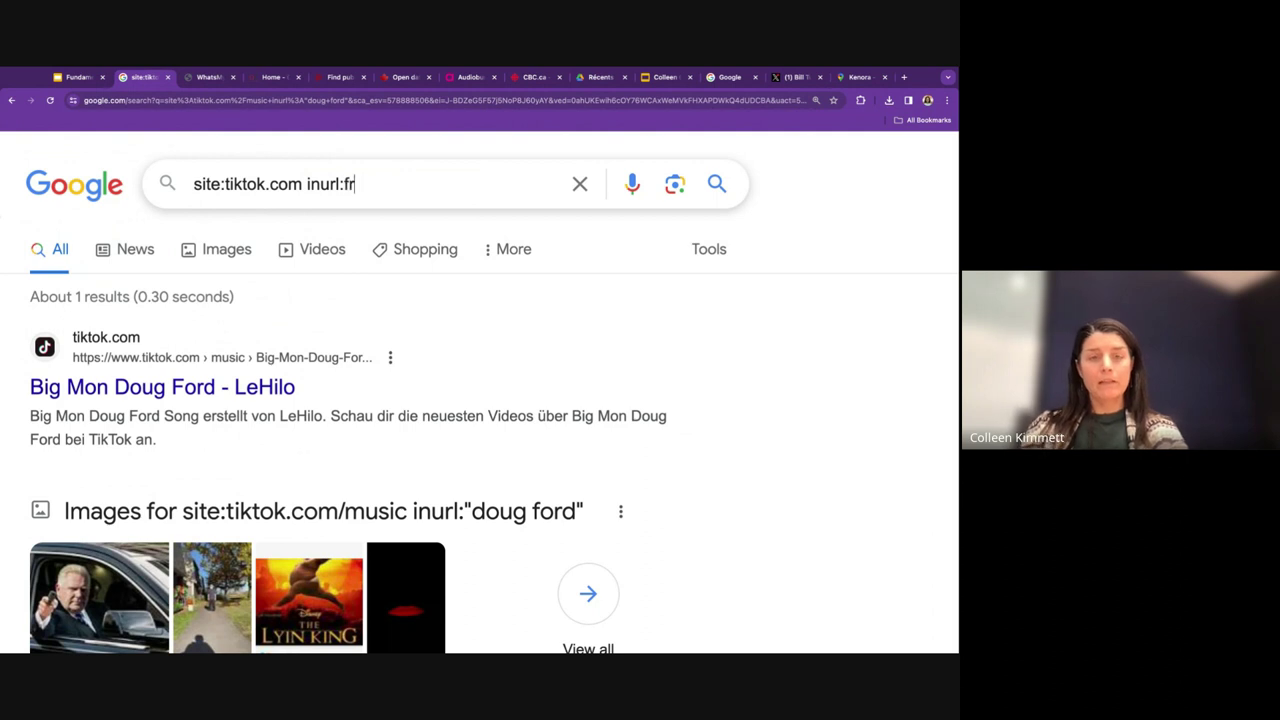
type("eedom convoy")
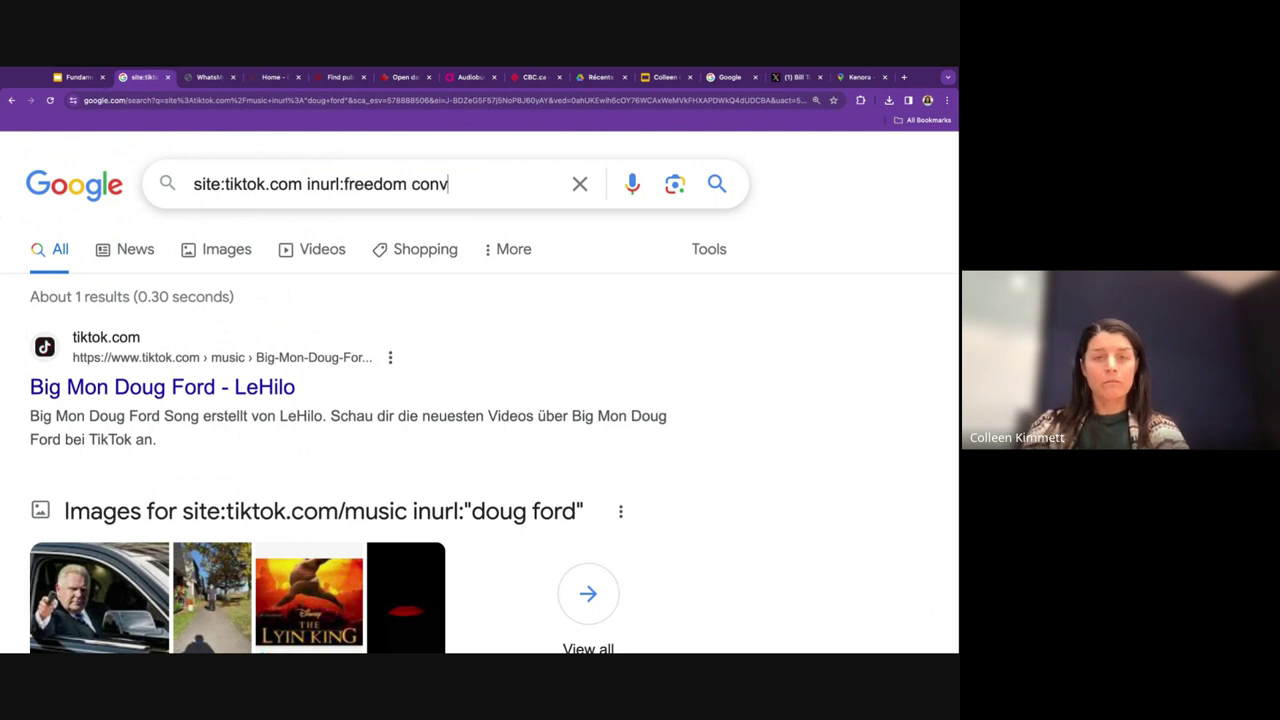
key("Return")
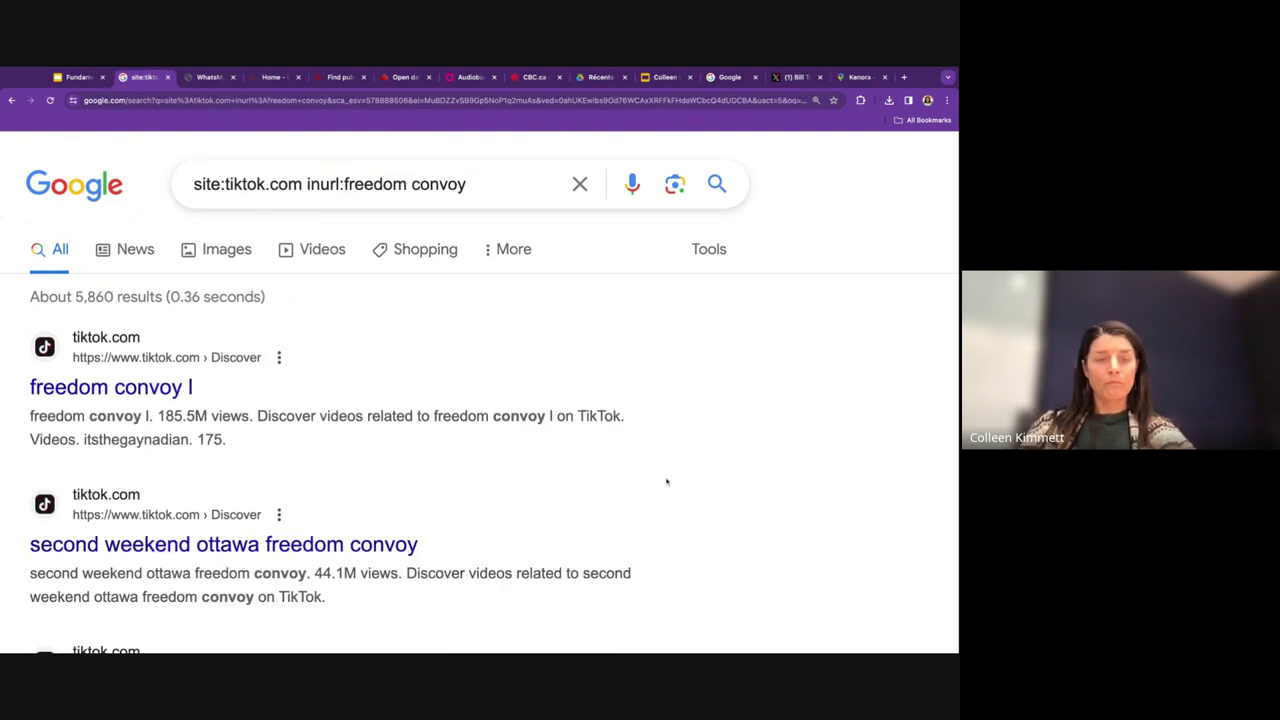
Scroll through the freedom convoy TikTok results, then return to the Search Tiktok slide
scroll(667, 482, "down", 1)
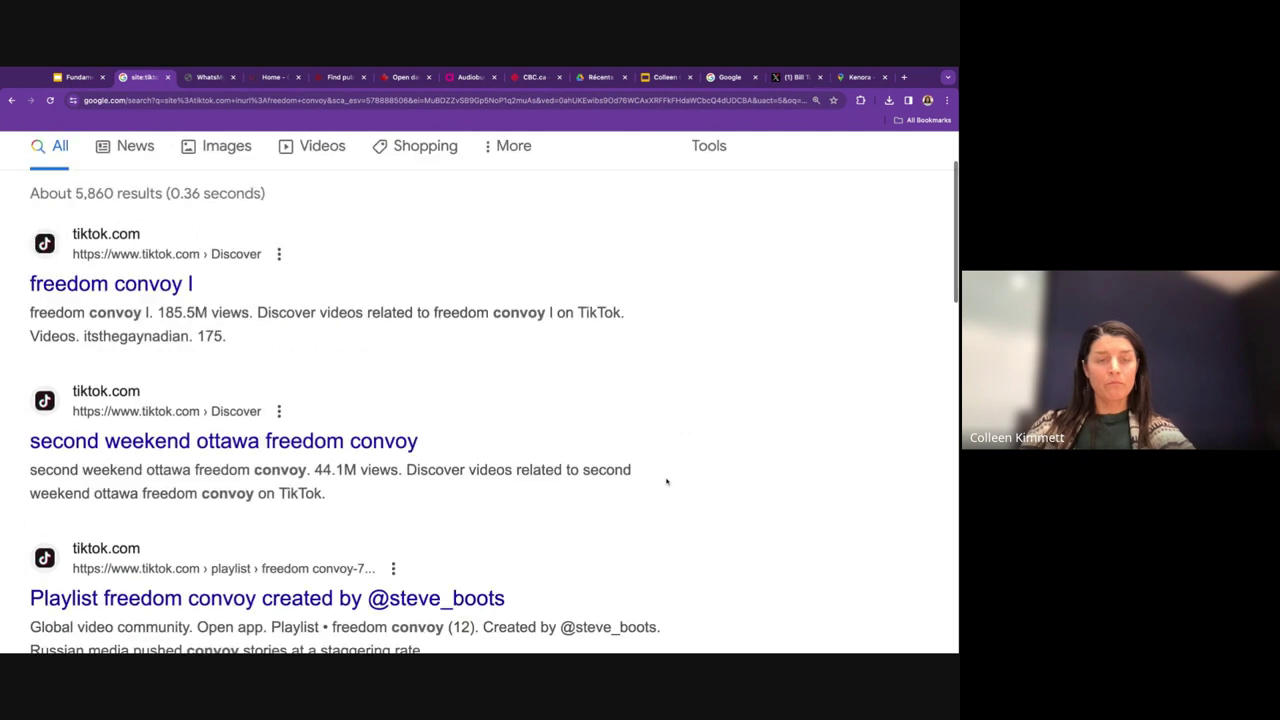
scroll(667, 482, "down", 3)
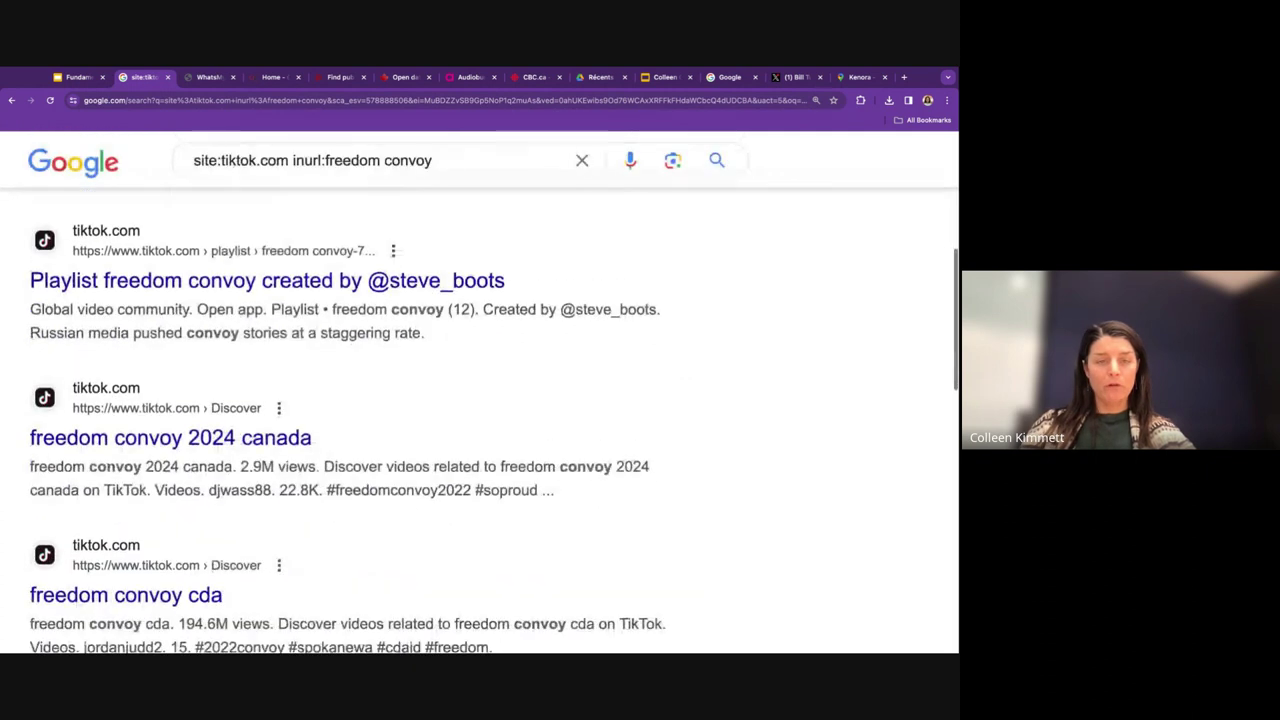
scroll(348, 419, "down", 3)
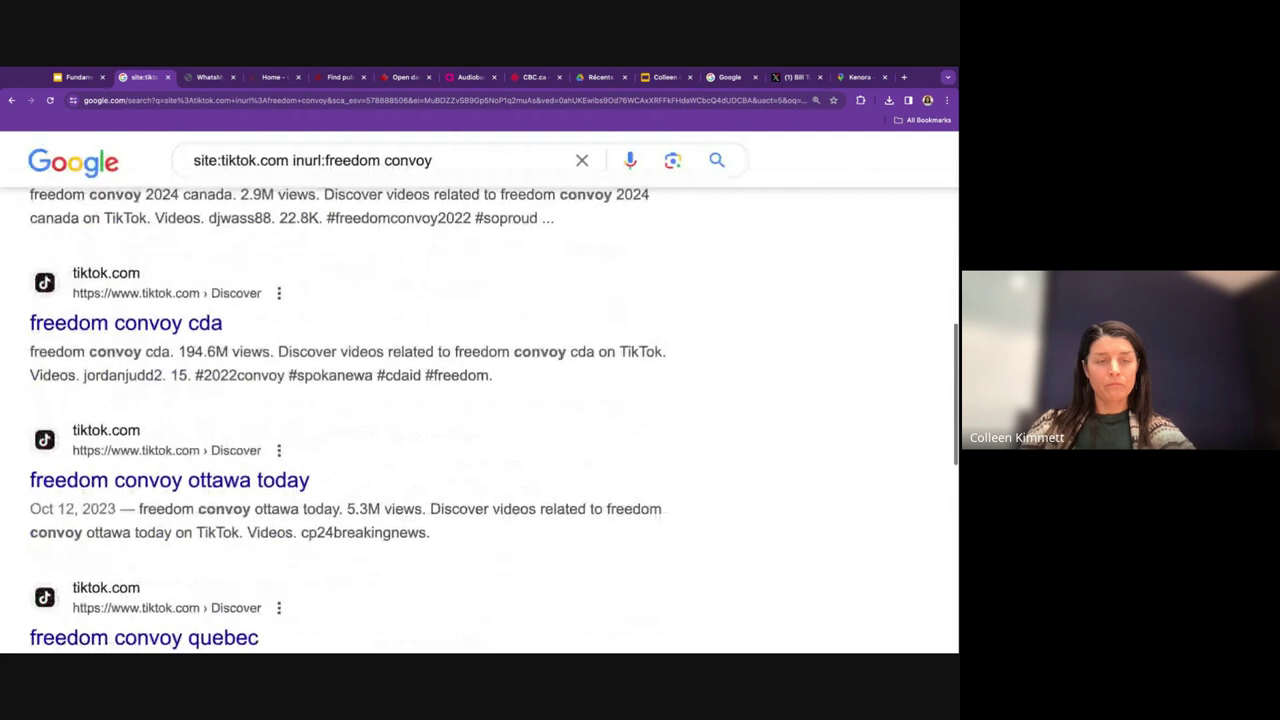
scroll(388, 400, "up", 7)
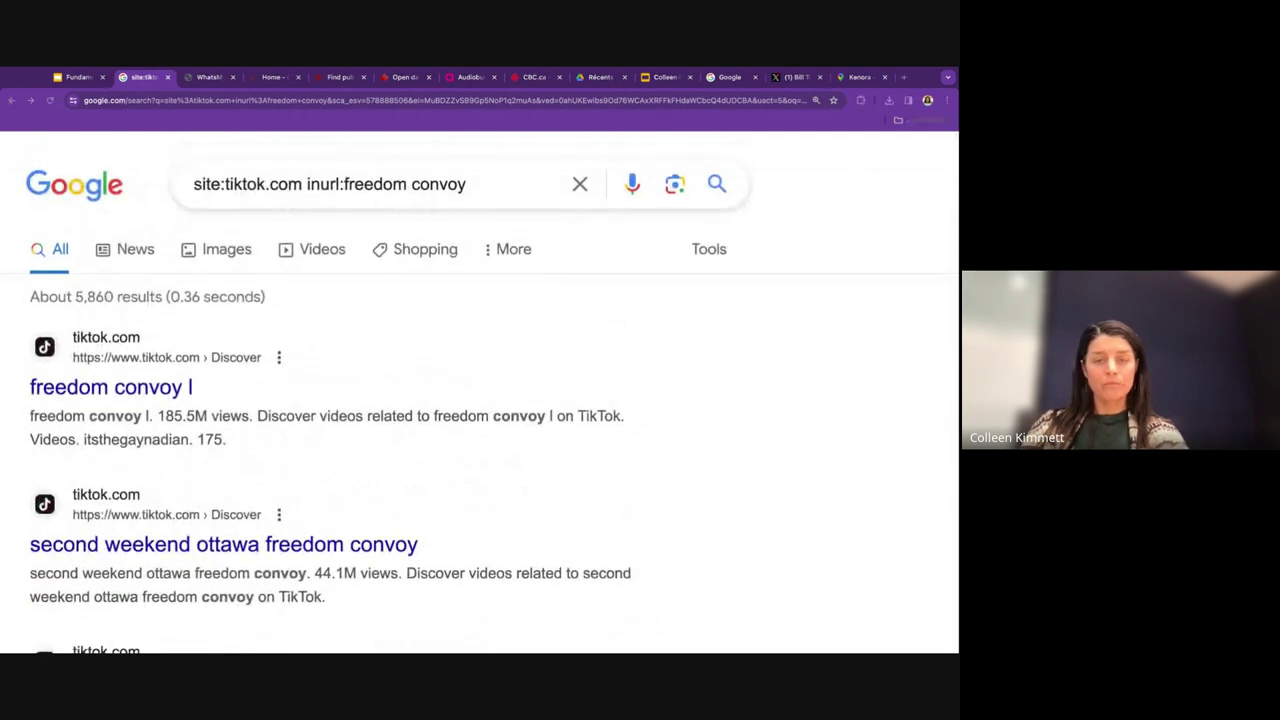
key("ctrl+shift+Tab")
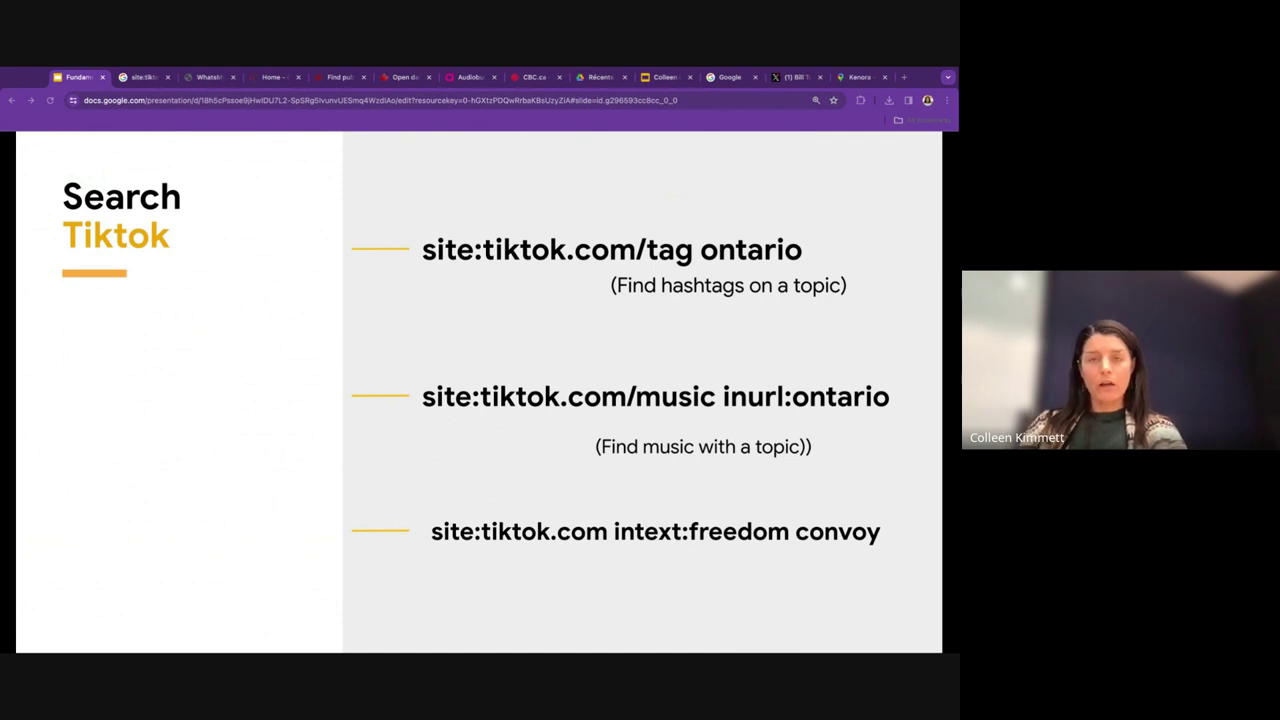
Go from the freedom convoy results back to the Google homepage and enter site:archive.org
left_click(139, 77)
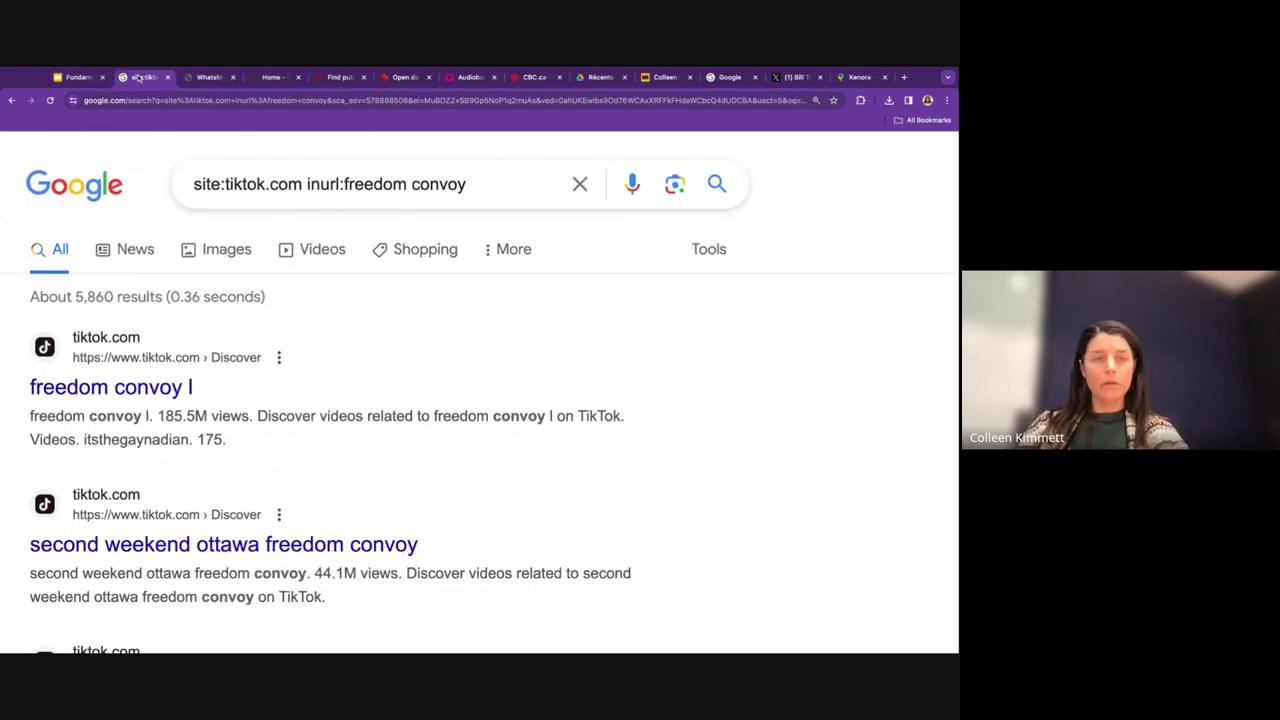
left_click(83, 187)
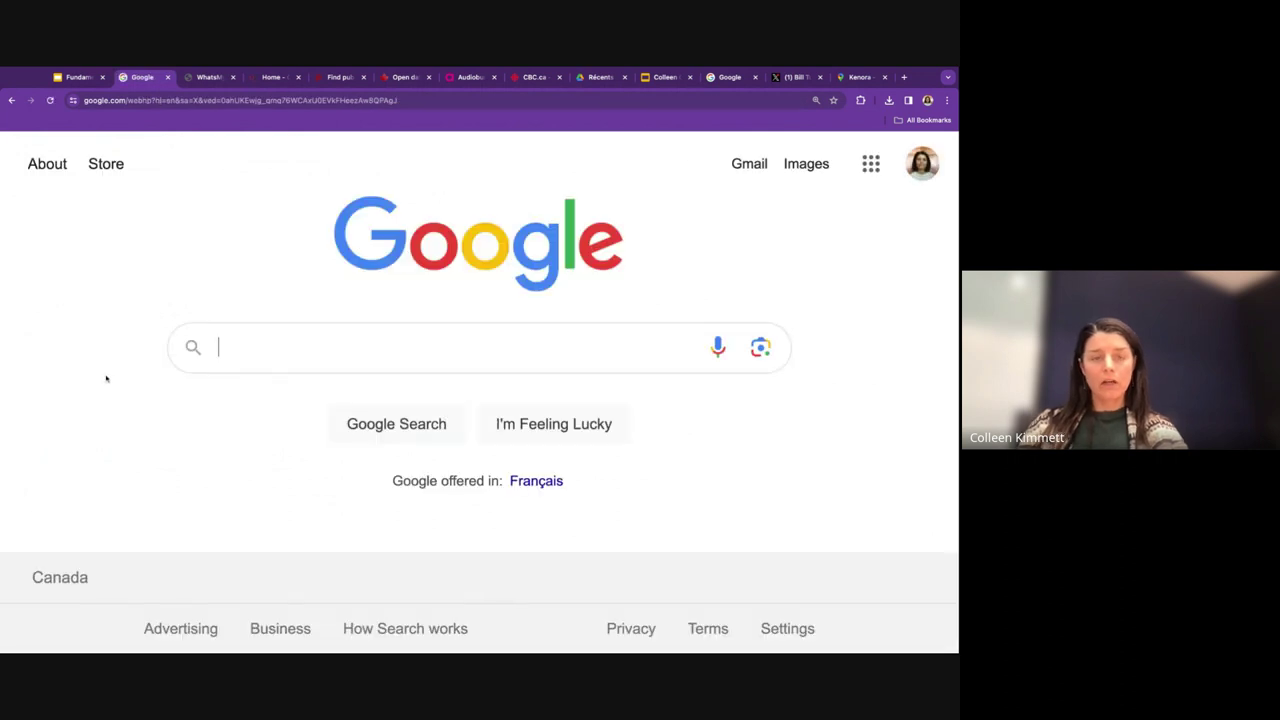
type("sit")
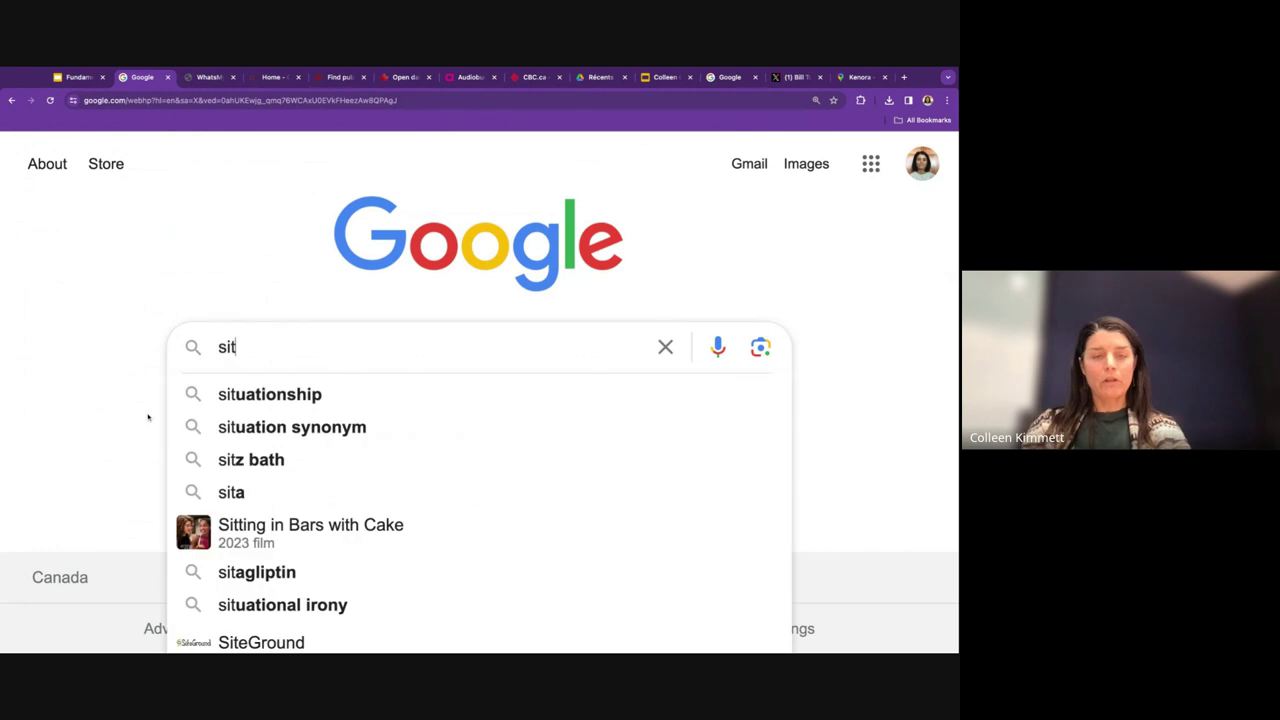
type("e:archive.org")
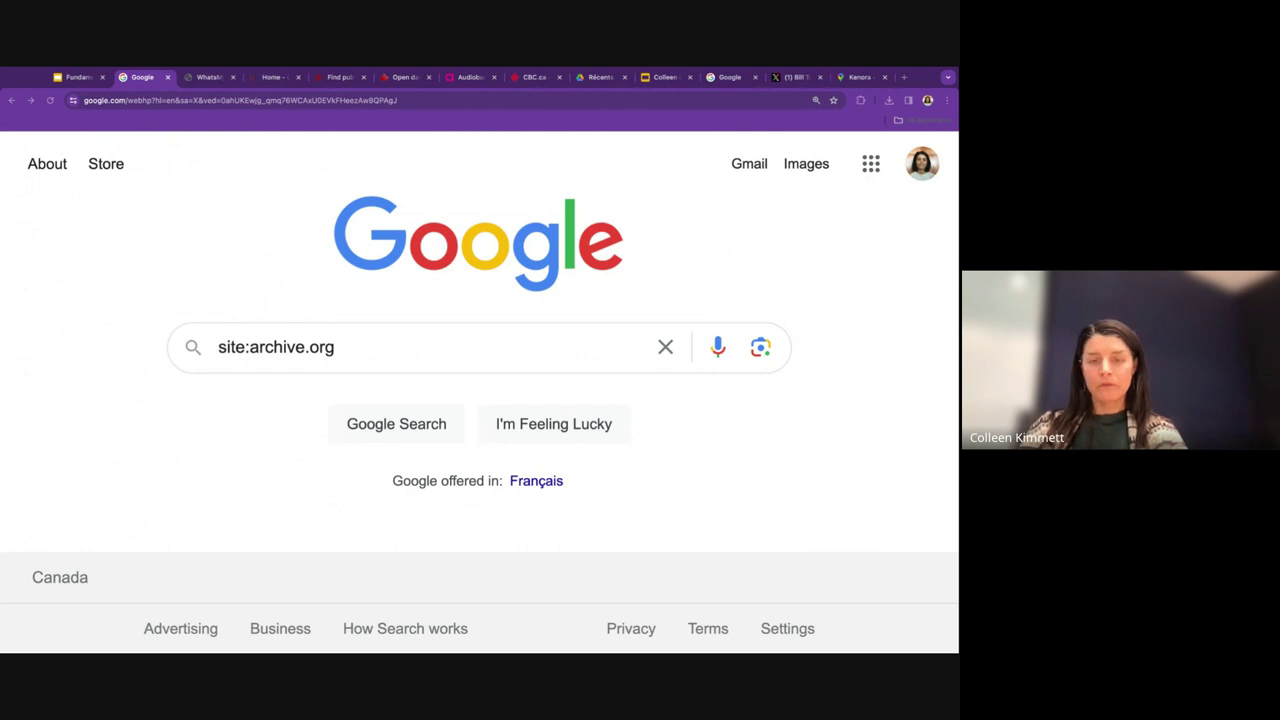
Paste 'dividend stocks moneysense' after site:archive.org in the search box
left_click(577, 445)
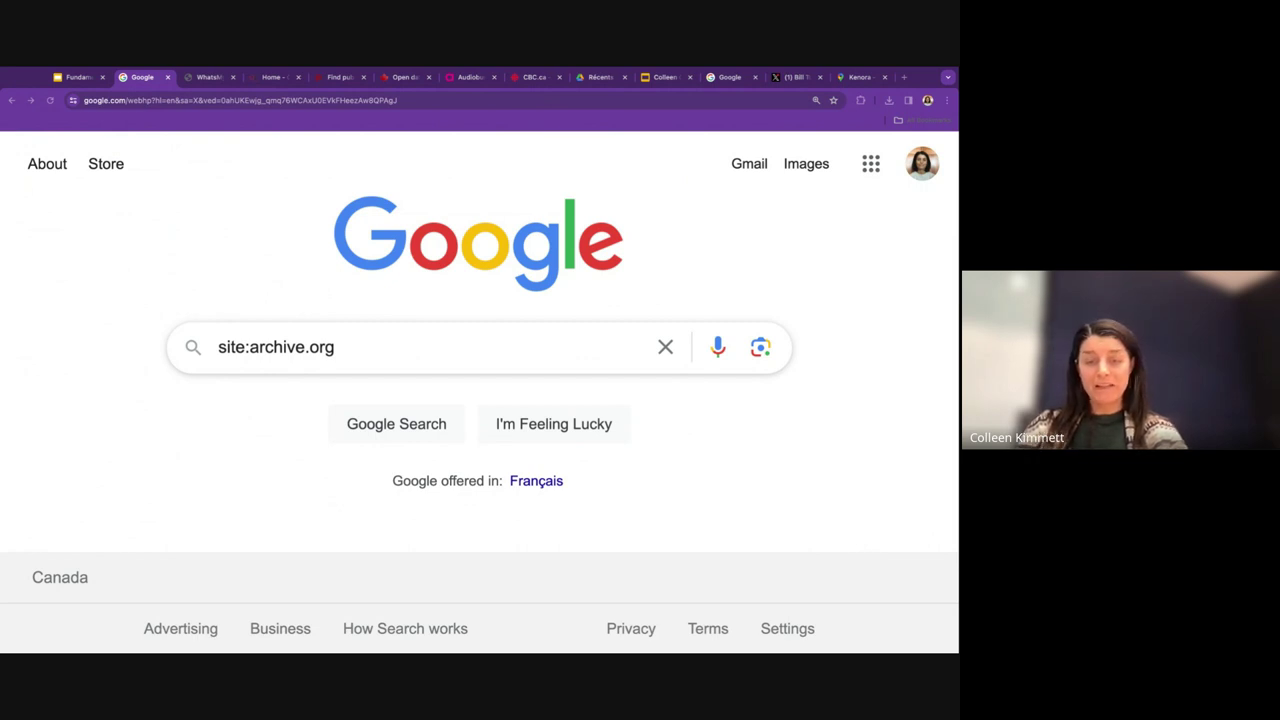
left_click(443, 371)
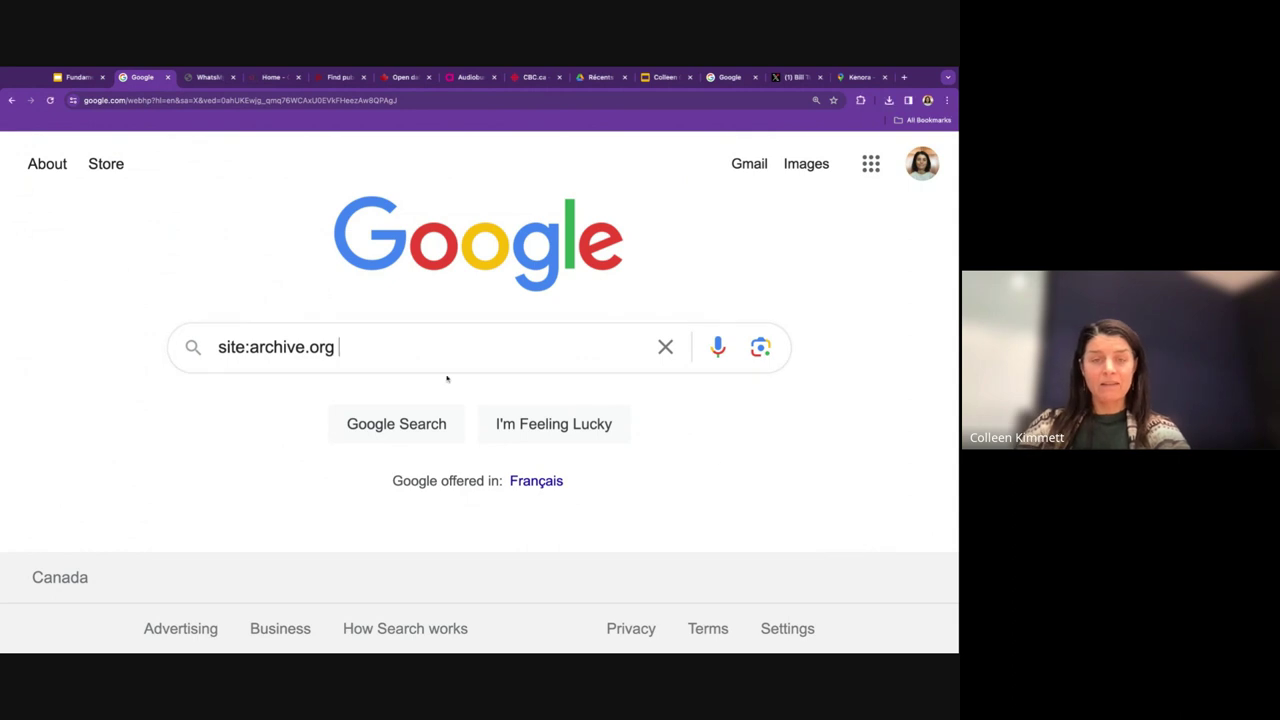
type("dividend stocks moneysense")
Run the site:archive.org dividend stocks moneysense search and scroll through the roughly 349 results
key("Return")
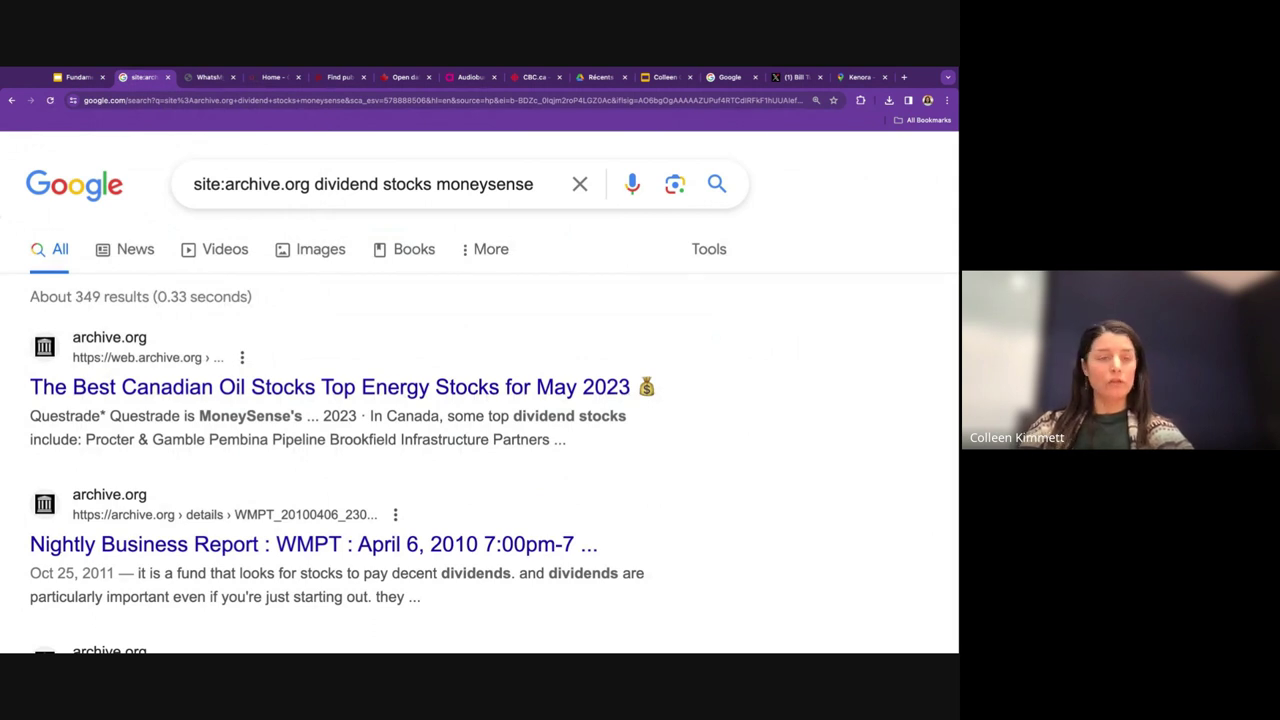
scroll(479, 396, "down", 1)
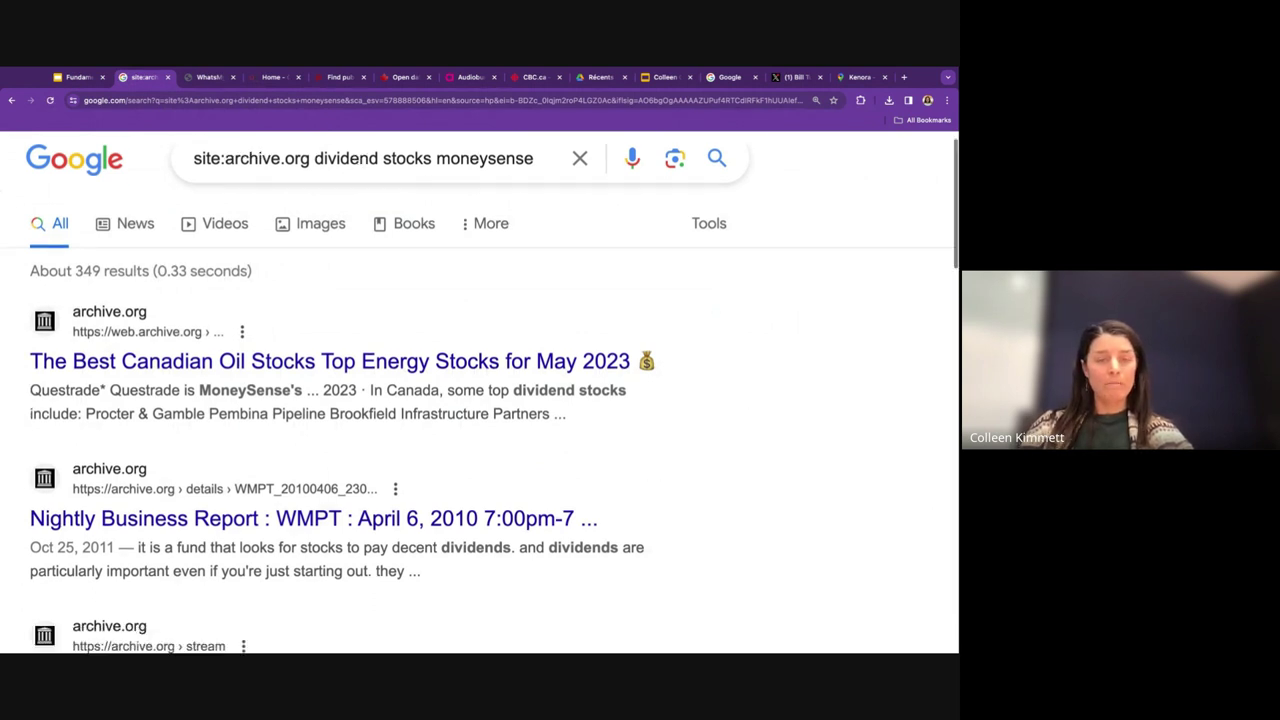
scroll(479, 392, "down", 5)
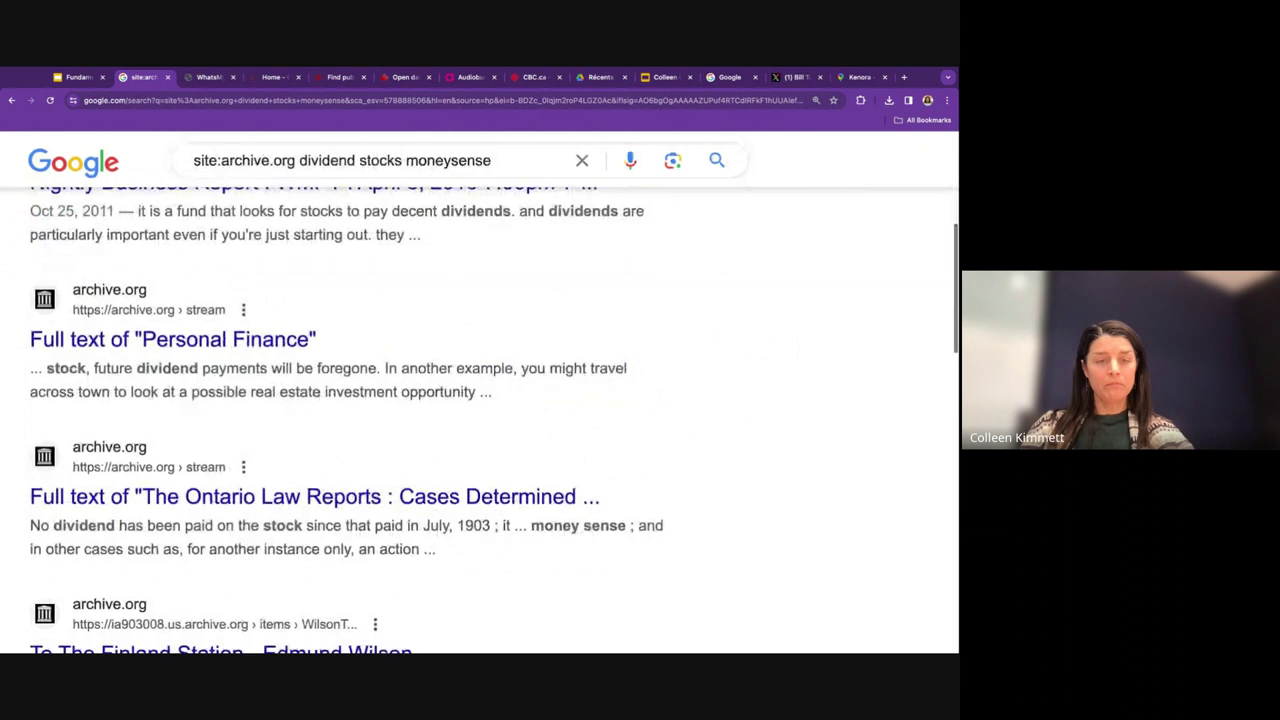
scroll(479, 392, "down", 2)
scroll(479, 392, "up", 8)
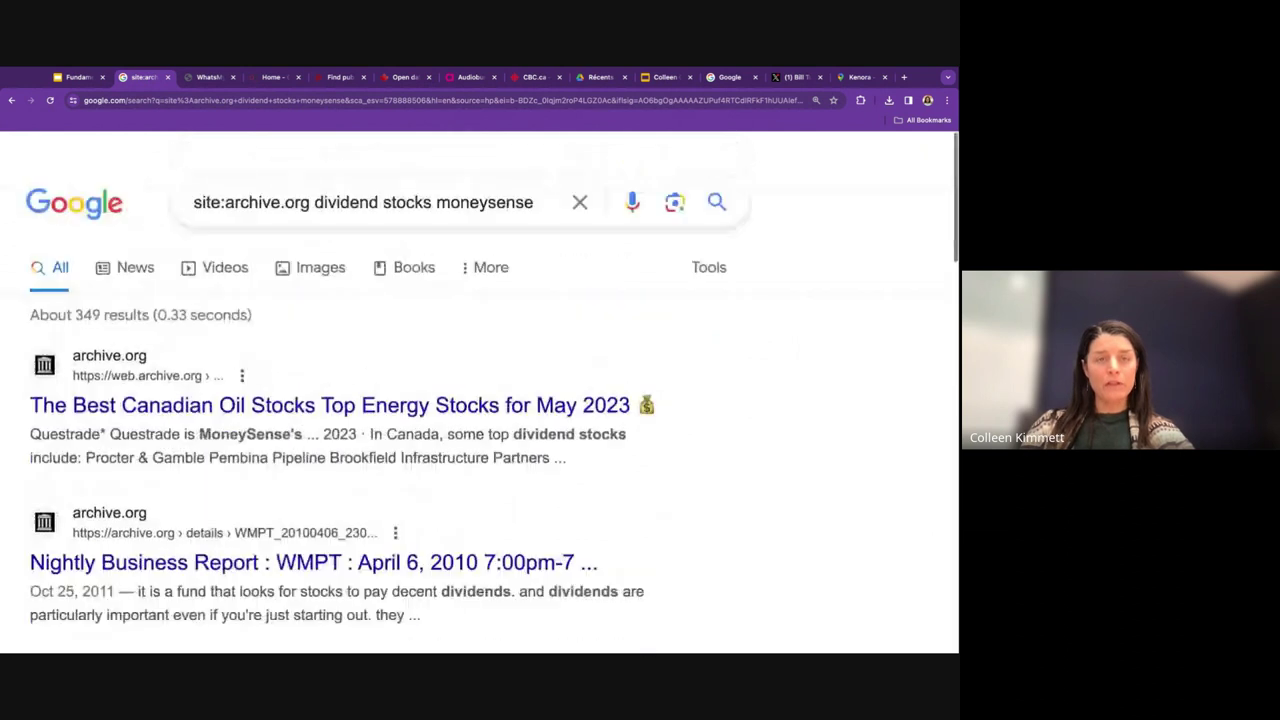
scroll(760, 462, "down", 1)
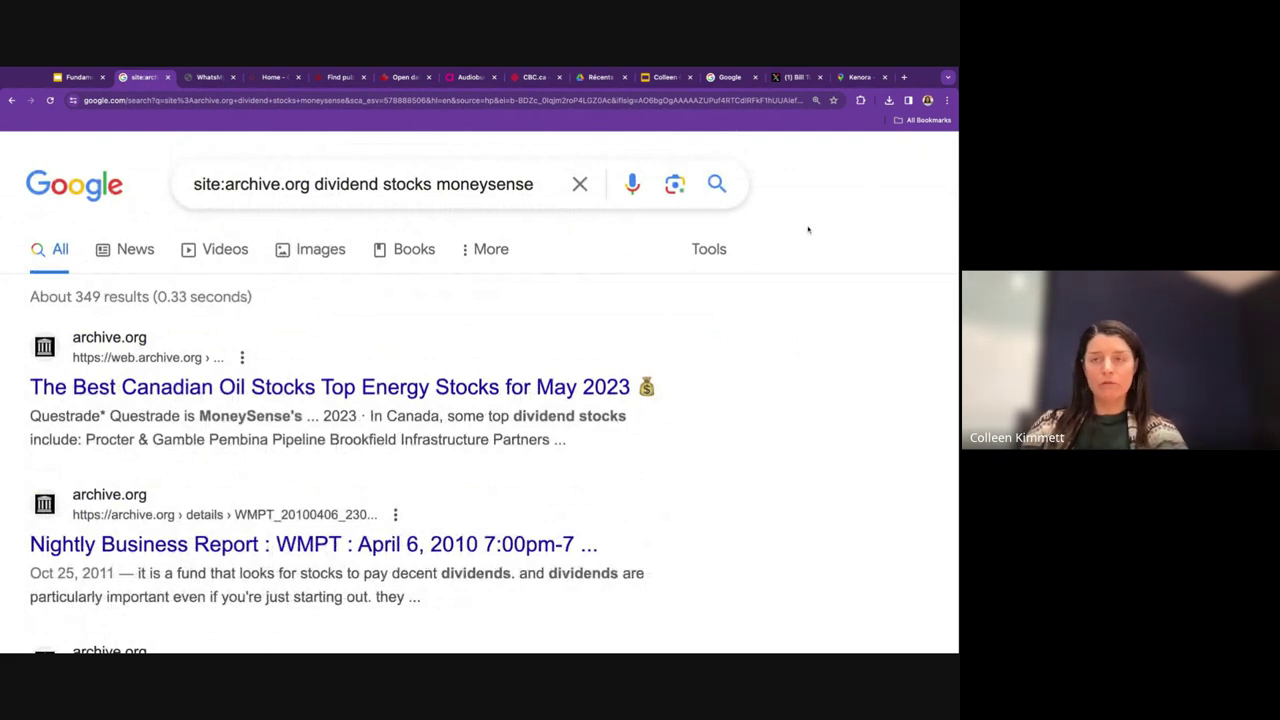
Load archive.org in a new browser tab
left_click(904, 77)
type("archive.org")
key("Return")
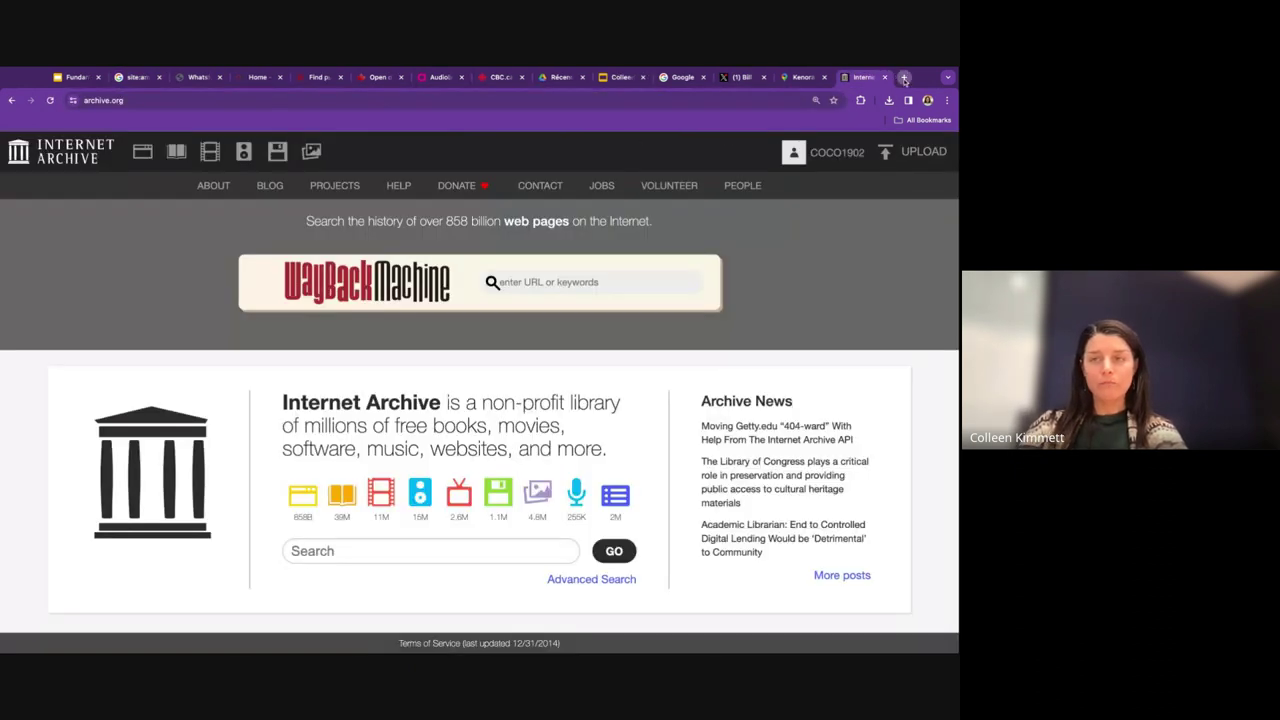
In another new tab, search moneysense, open the MoneySense homepage and copy its address
left_click(904, 77)
type("moneysense")
key("Return")
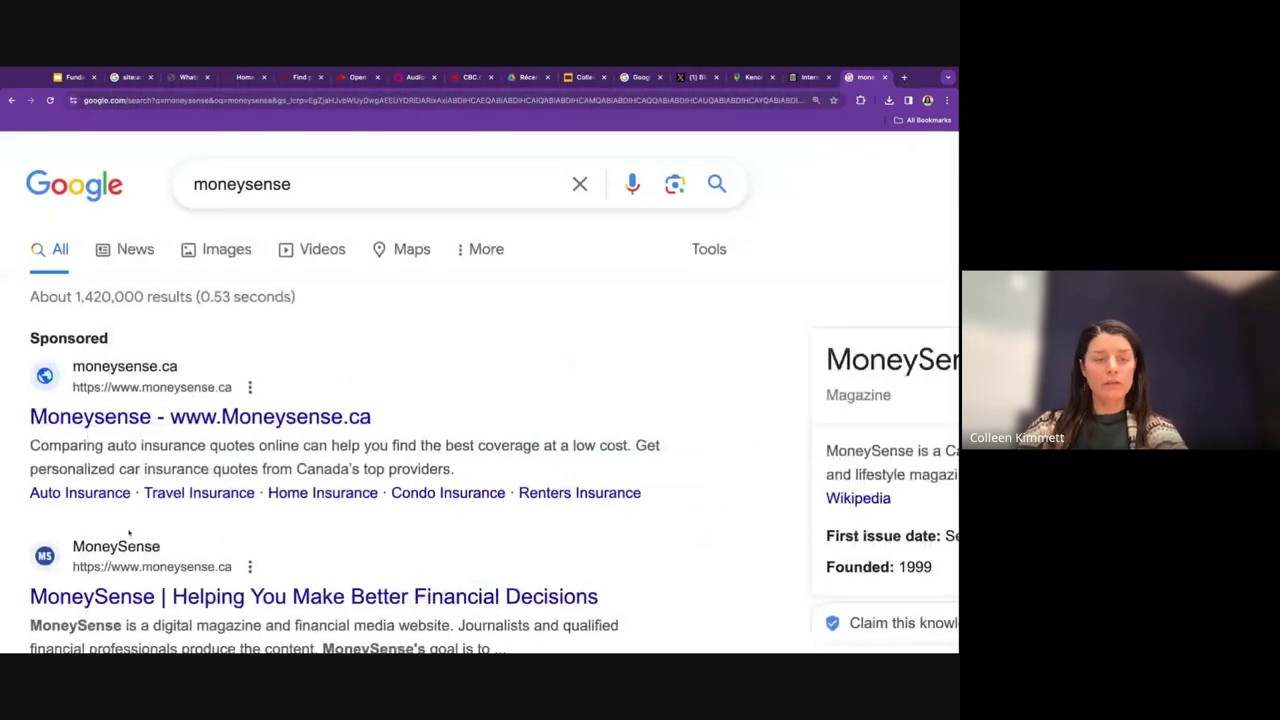
left_click(129, 597)
left_click(132, 101)
key("ctrl+c")
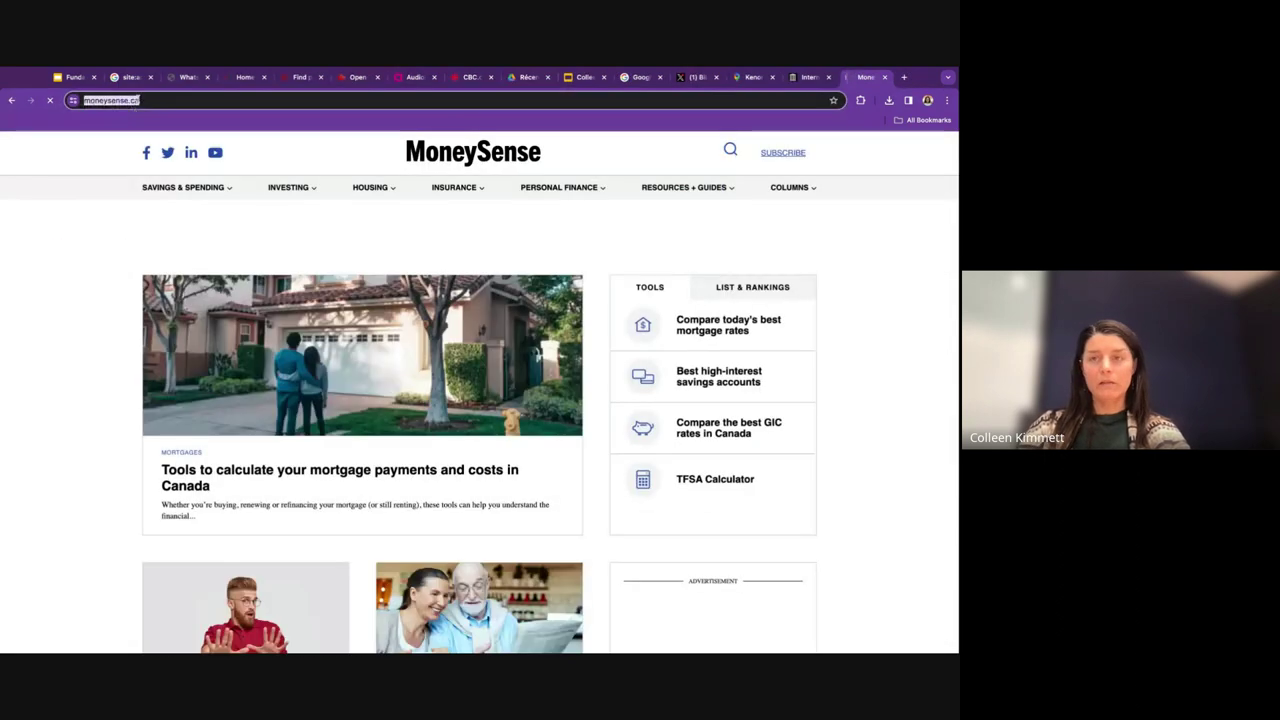
Paste the moneysense.ca address into the Internet Archive's Wayback Machine search box
left_click(810, 77)
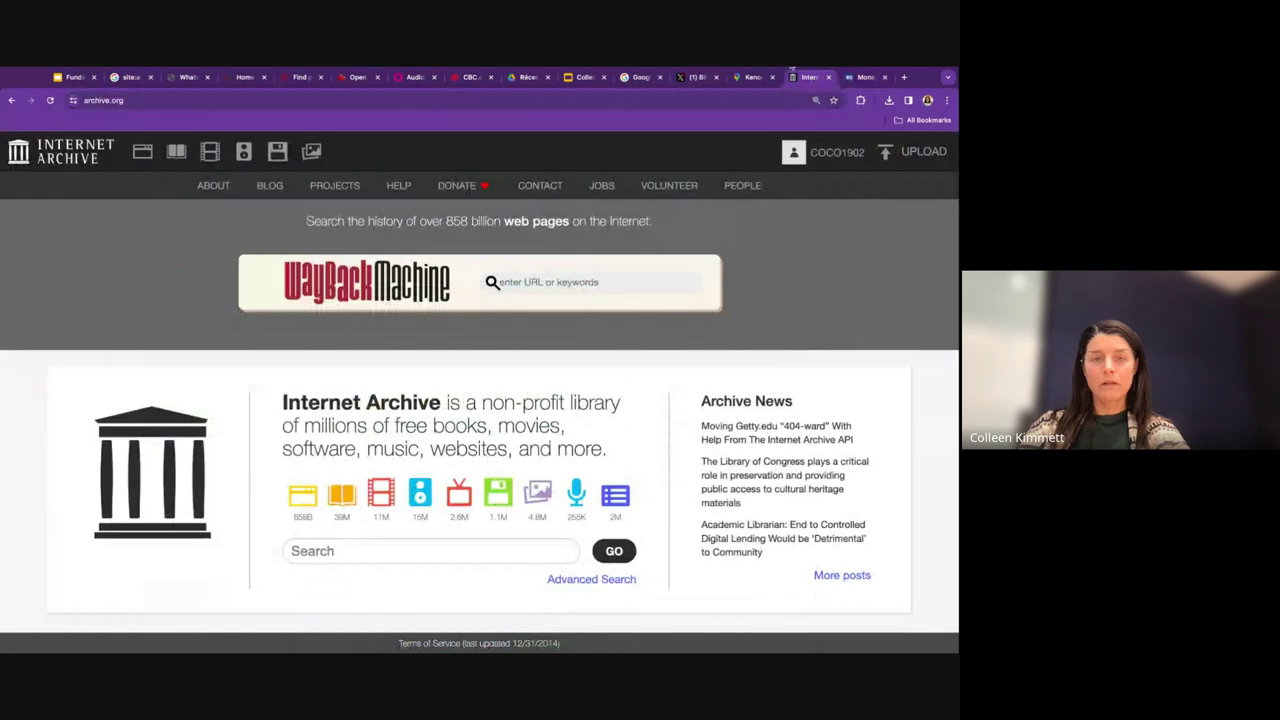
left_click(525, 284)
key("ctrl+v")
Look up moneysense.ca captures in the Wayback Machine and highlight the 52,890 saves count
key("Return")
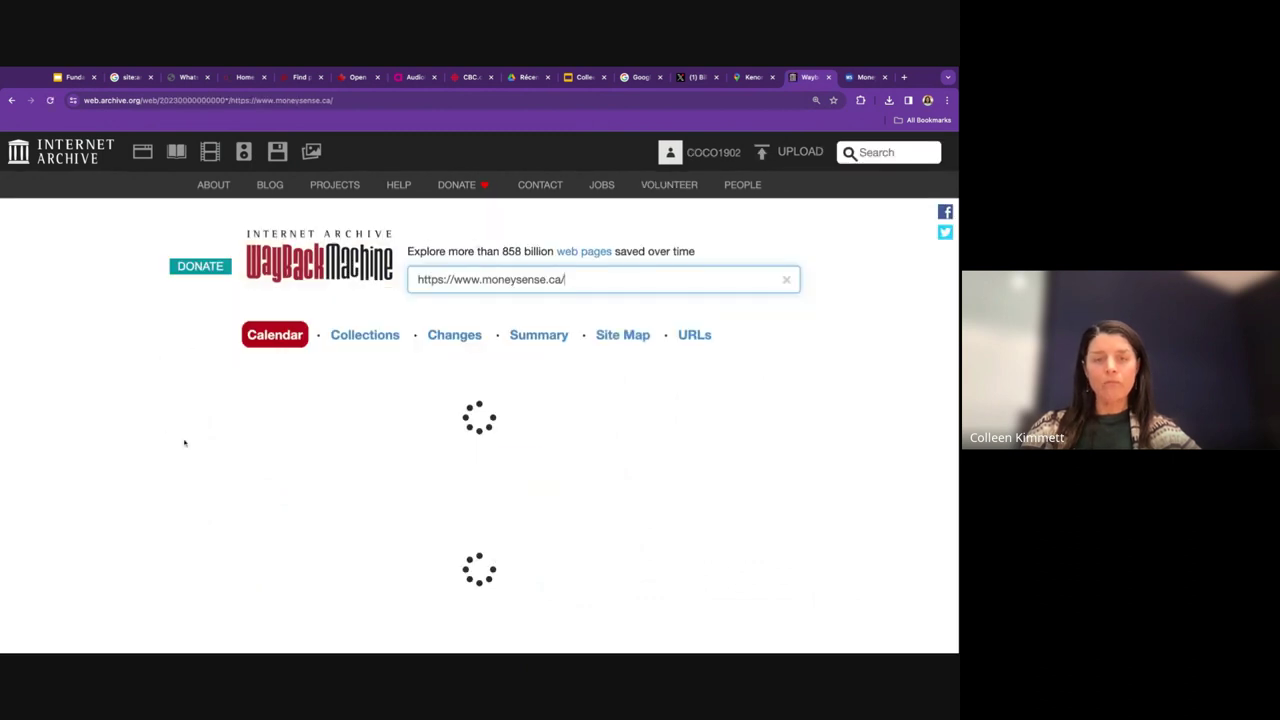
scroll(84, 465, "down", 3)
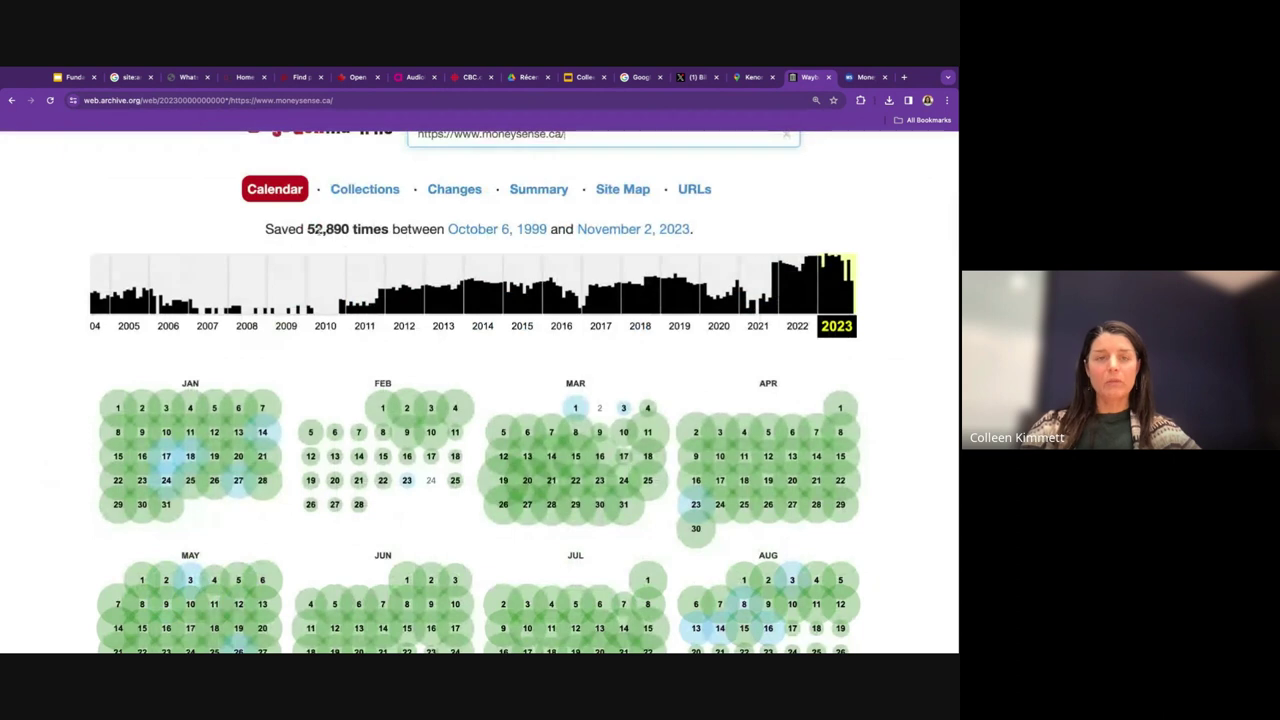
left_click_drag(358, 229, 307, 229)
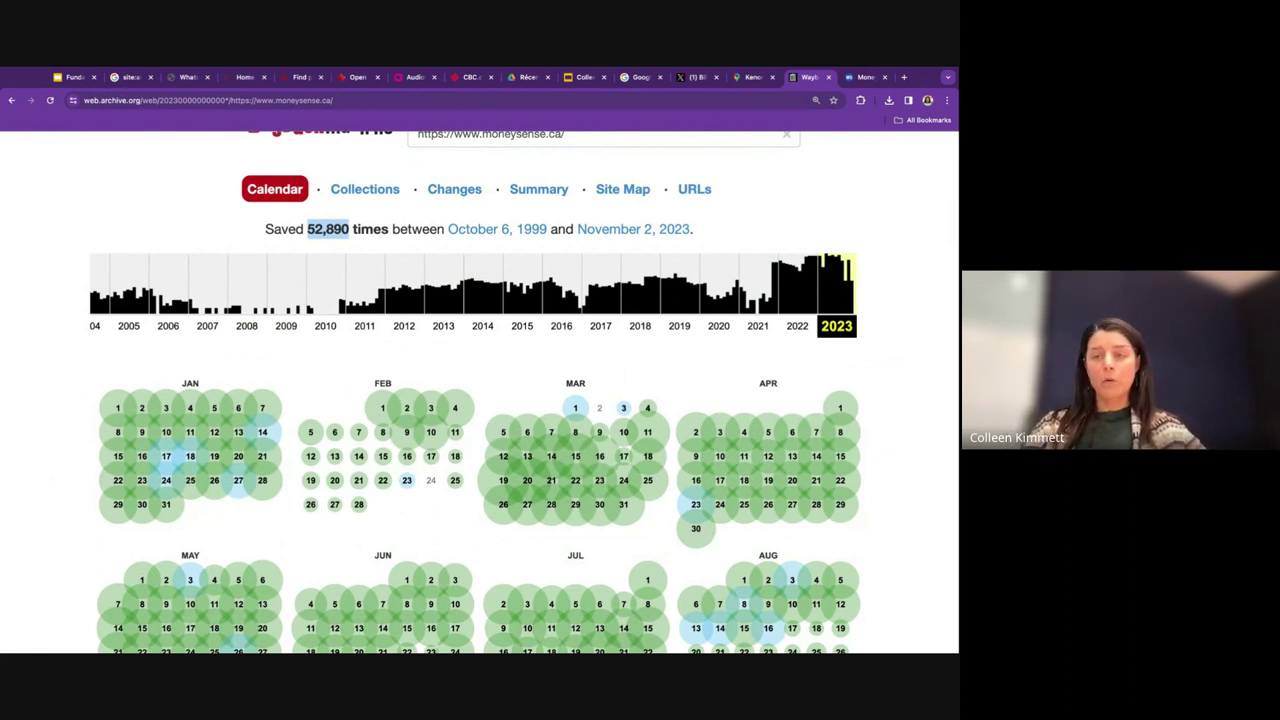
View the January 23 snapshot list, close it, and return to the archive.org dividend stocks results
mouse_move(142, 432)
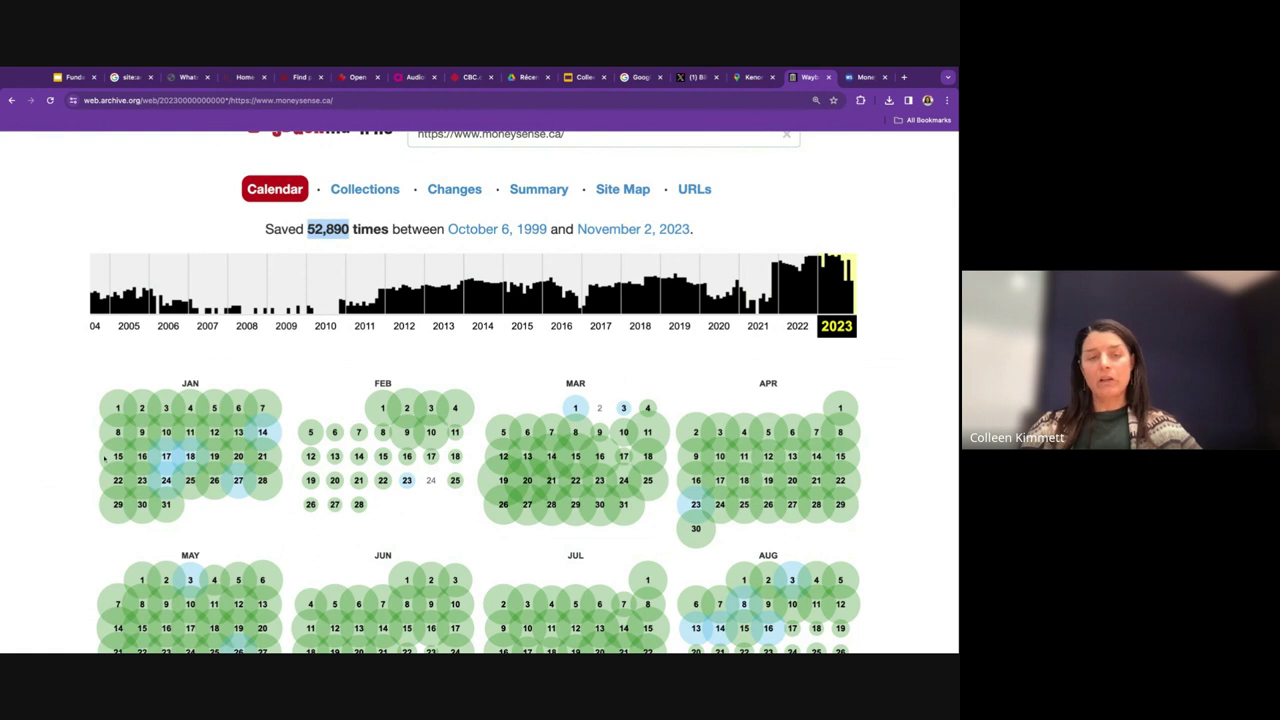
mouse_move(142, 480)
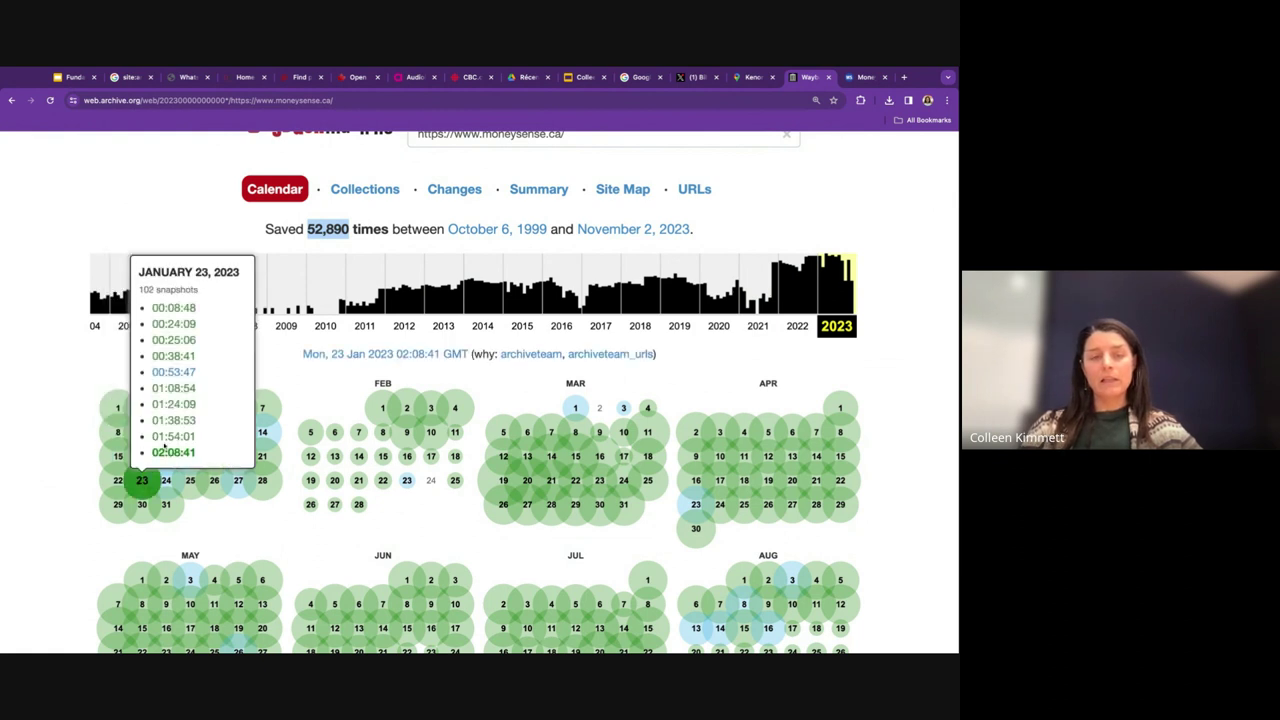
left_click(172, 356)
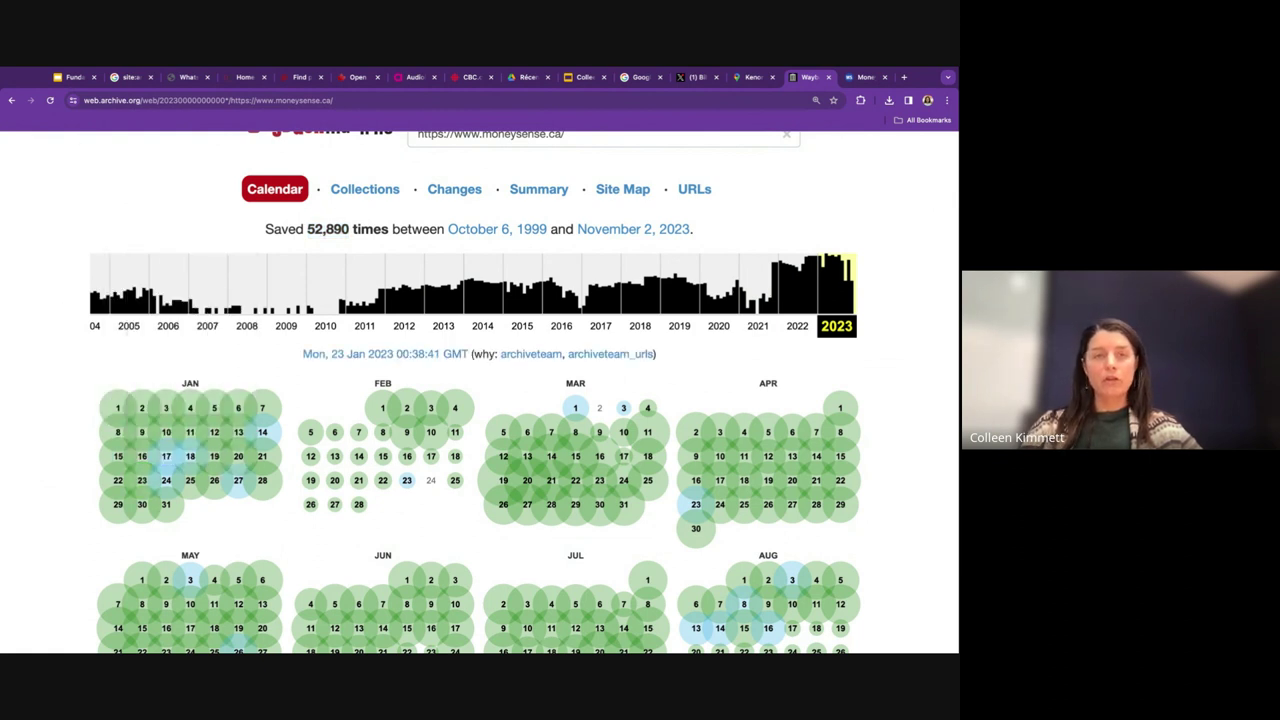
left_click(127, 79)
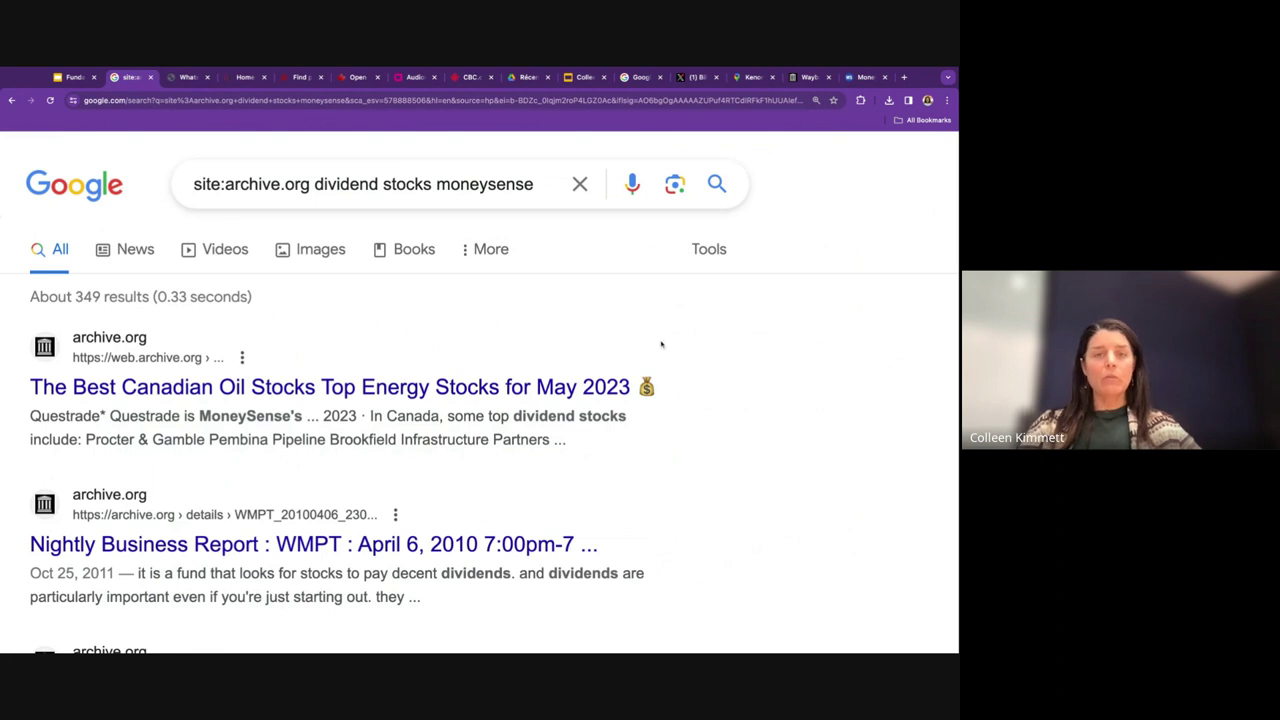
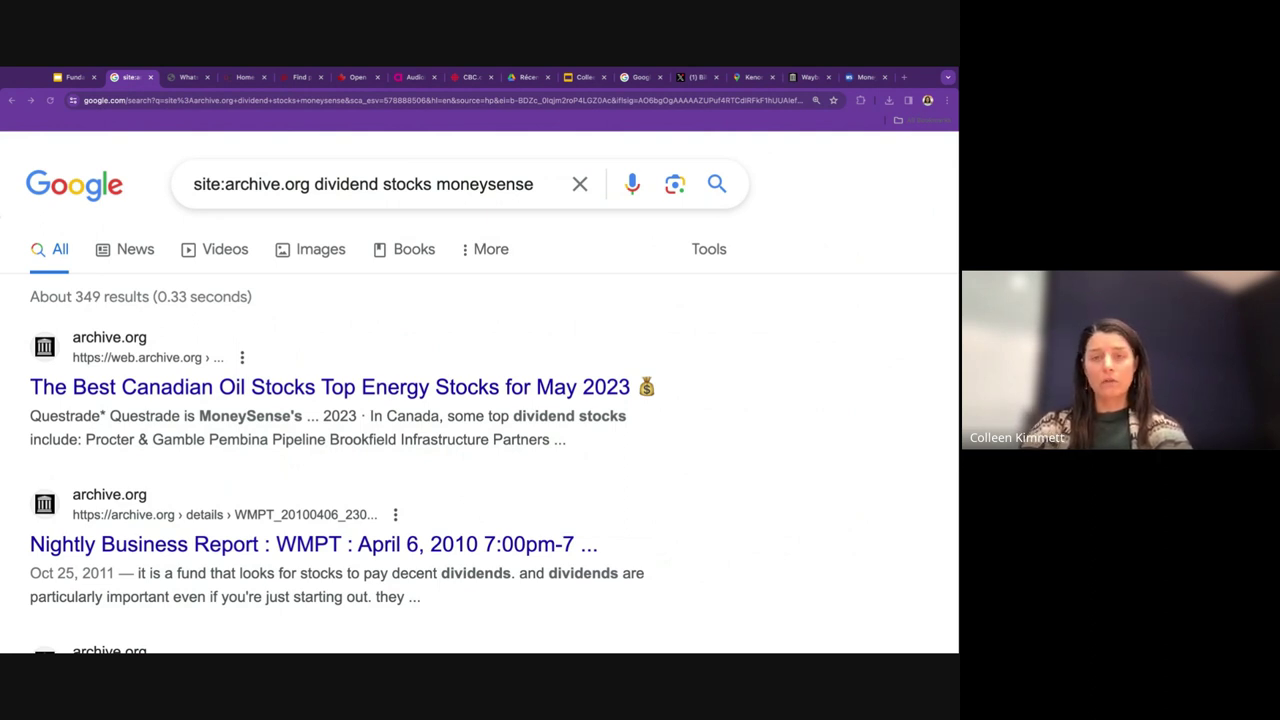
Bring up the web.archive.org home page and scroll through its Tools section
left_click(808, 77)
scroll(48, 265, "up", 3)
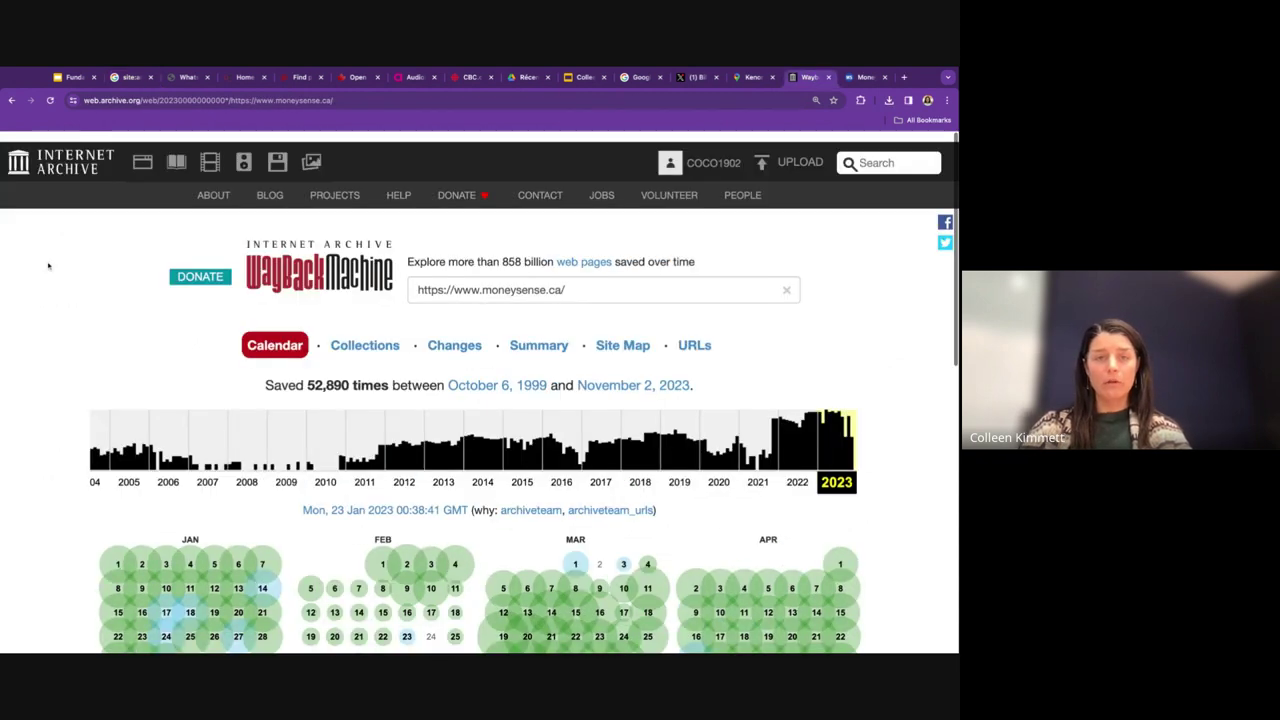
scroll(48, 265, "down", 1)
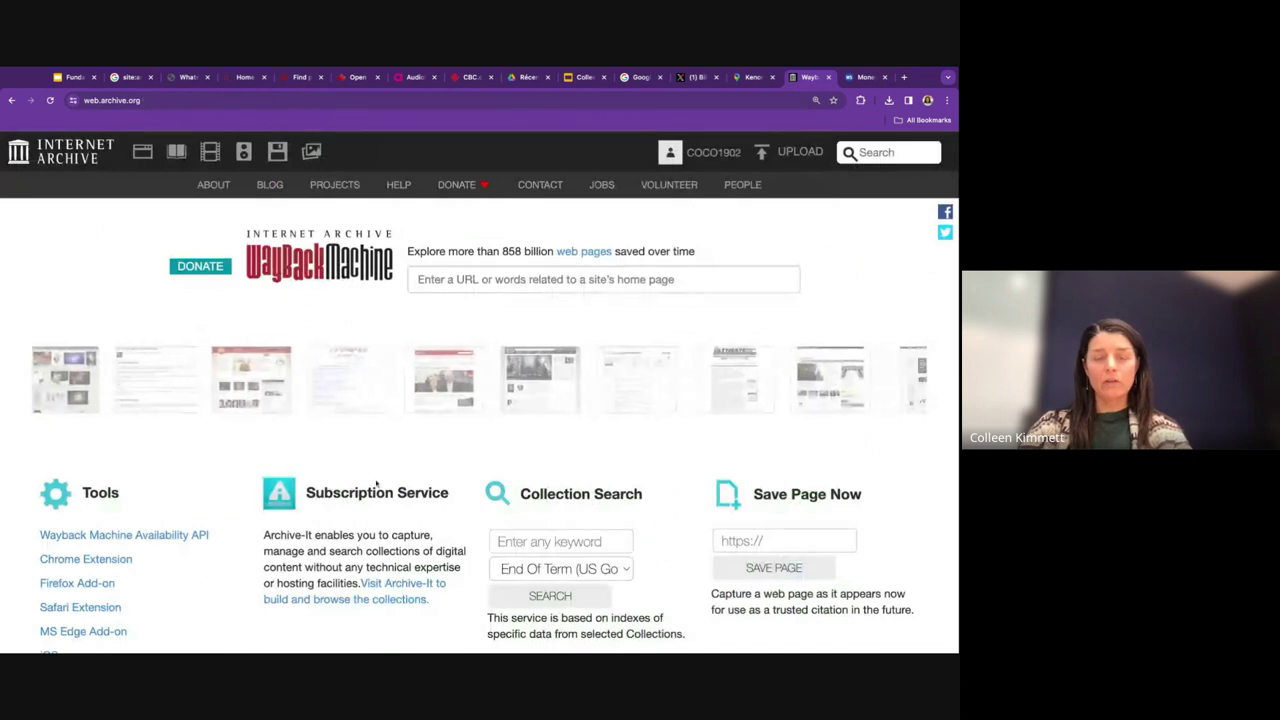
scroll(399, 456, "down", 1)
scroll(399, 456, "down", 3)
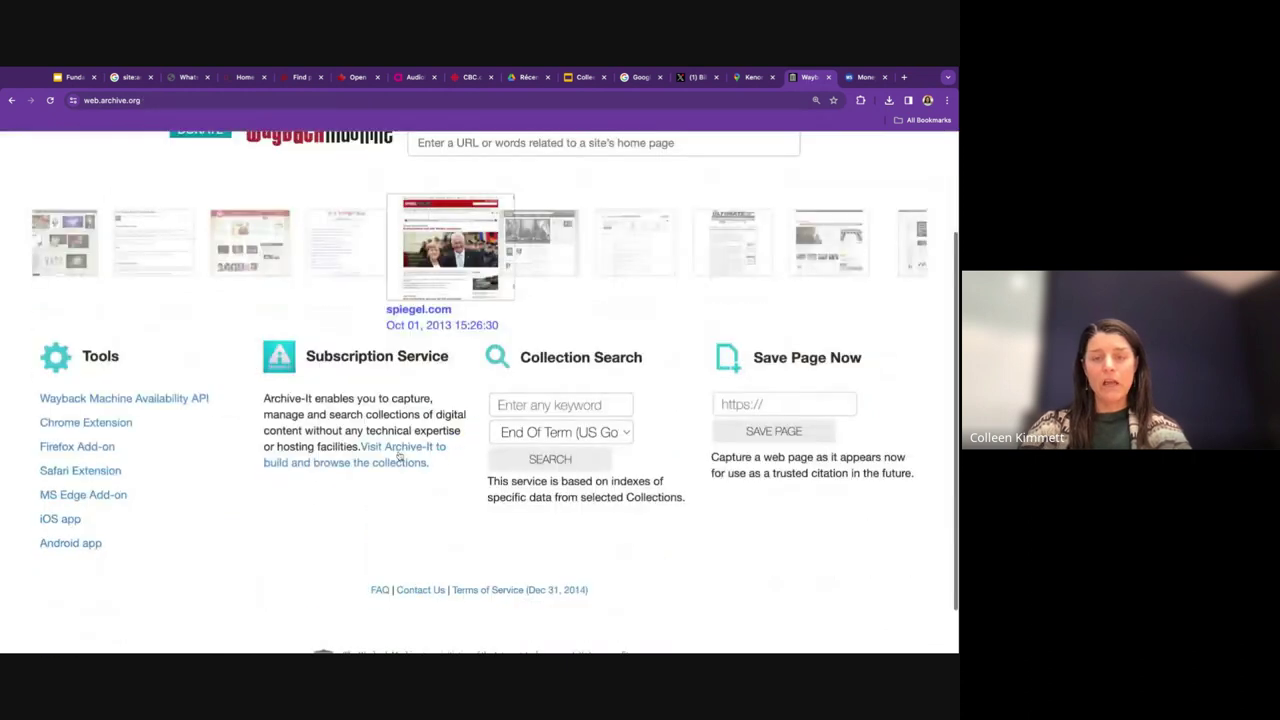
scroll(479, 392, "up", 4)
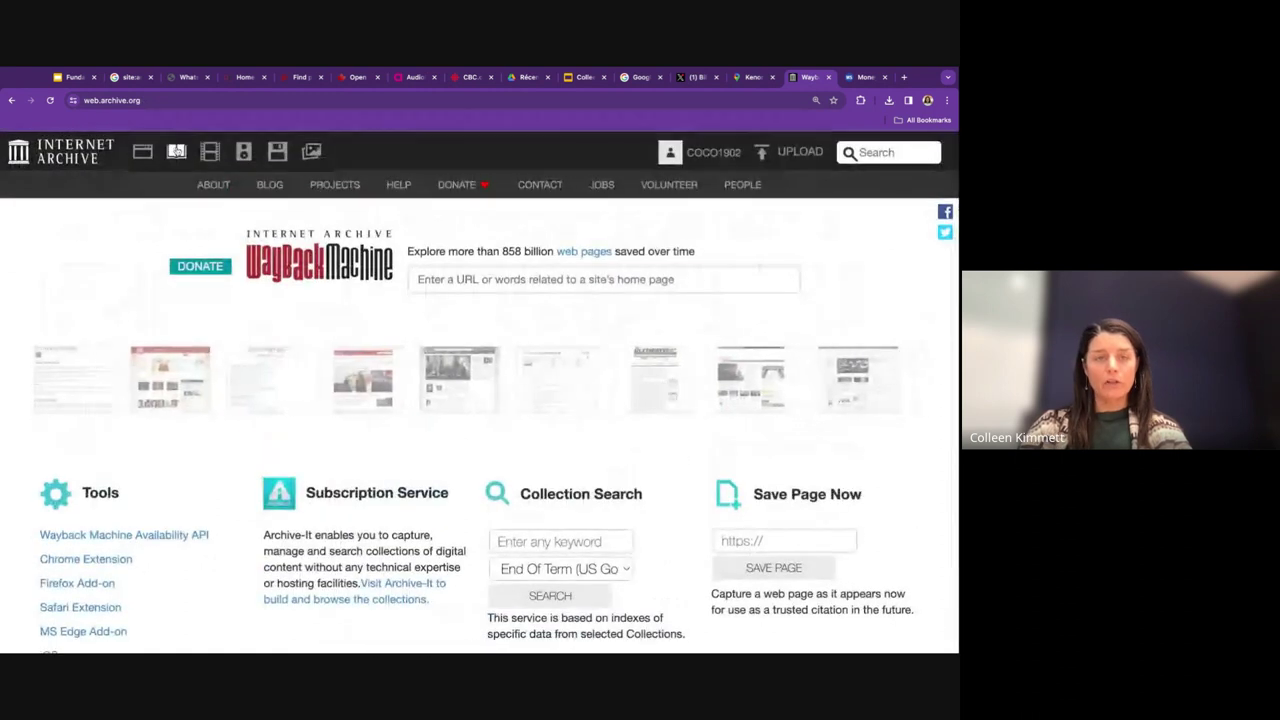
View the books, video, audio, software and images collections, then go to the Specialized search tools slide
left_click(176, 151)
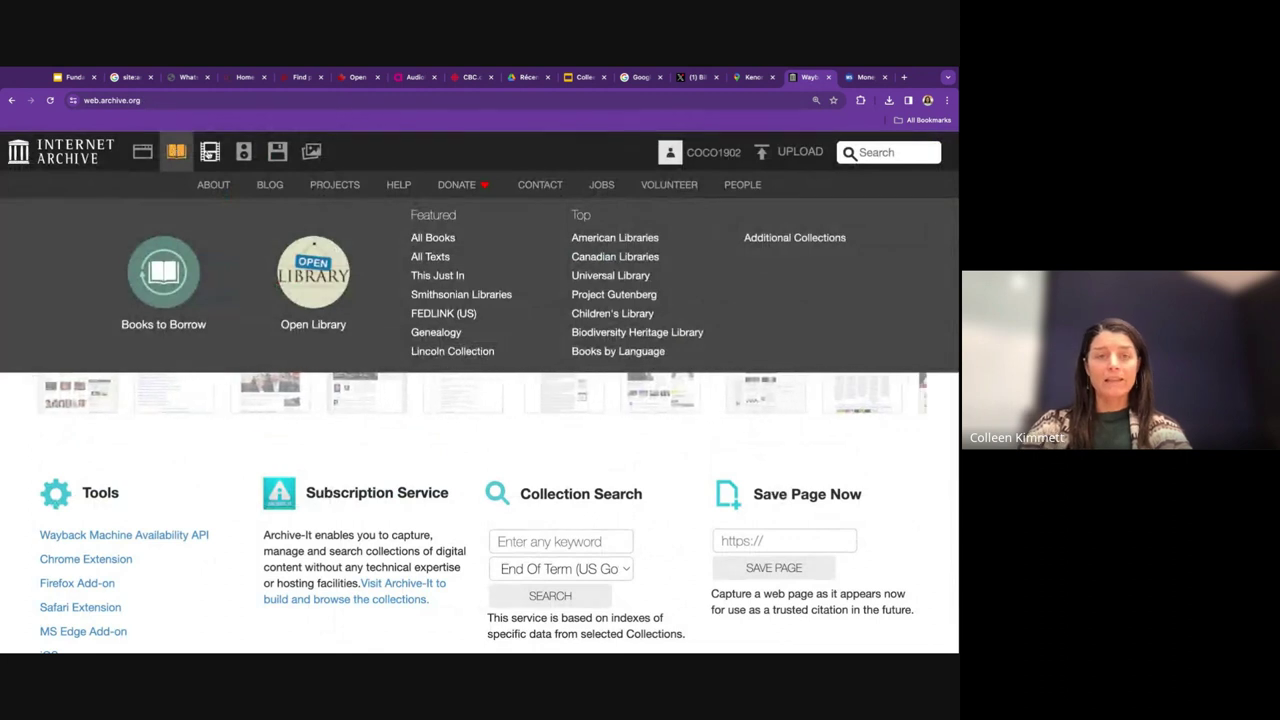
left_click(208, 152)
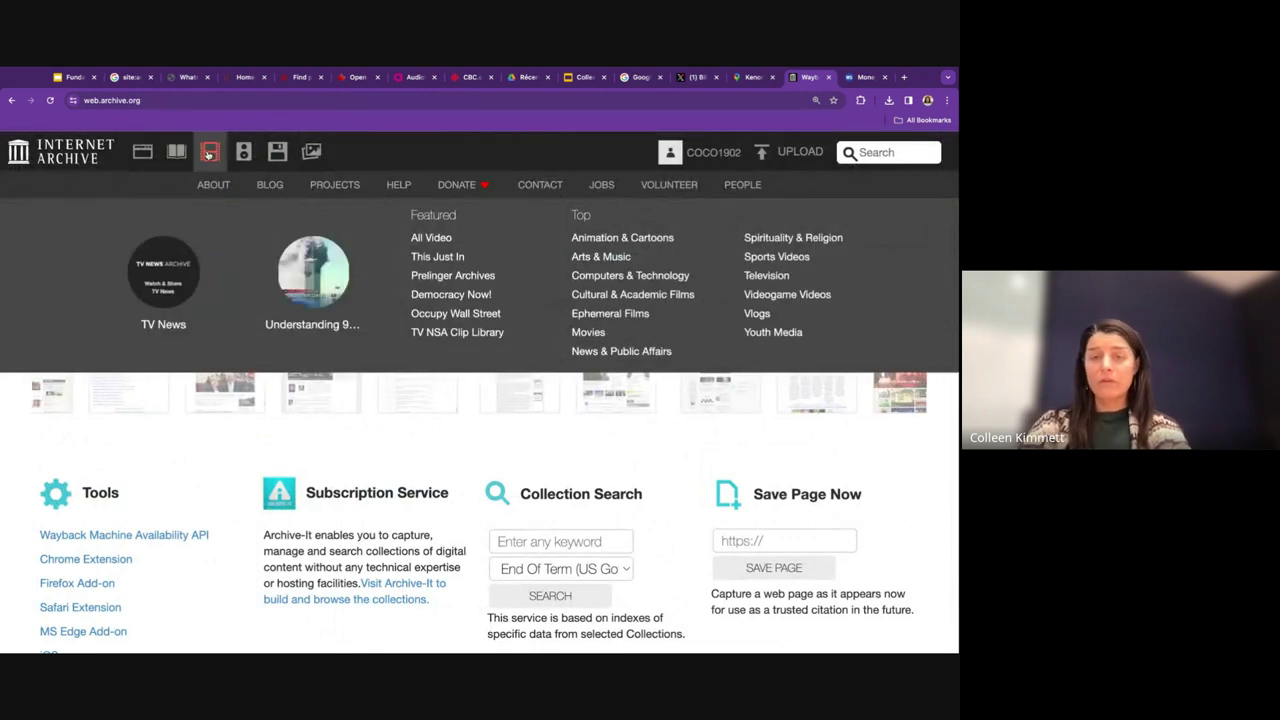
left_click(239, 152)
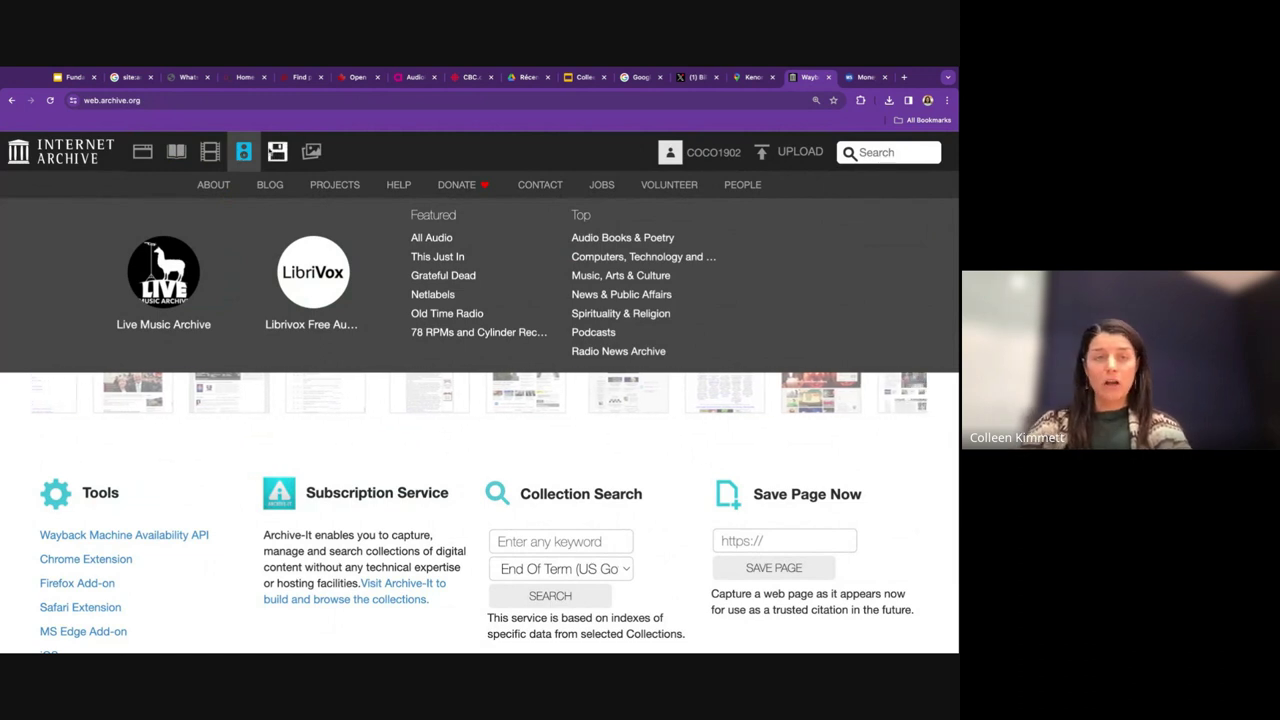
left_click(277, 151)
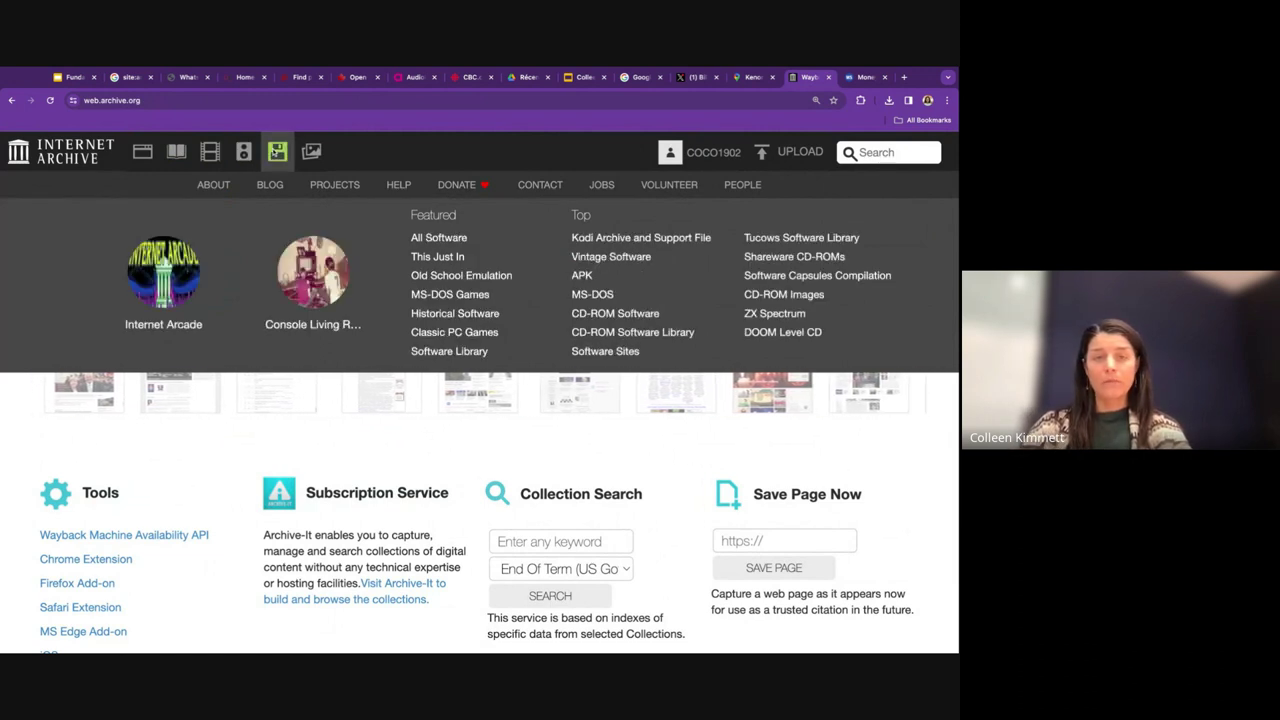
left_click(311, 151)
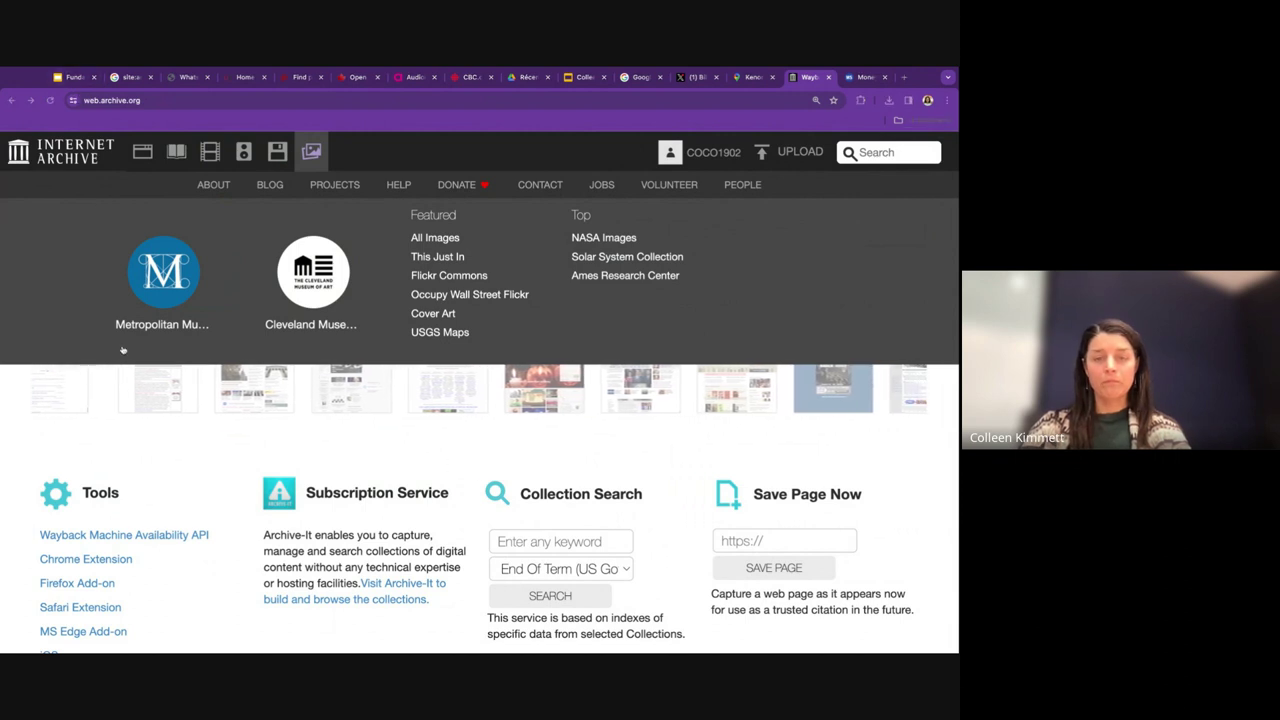
left_click(75, 79)
key("Right")
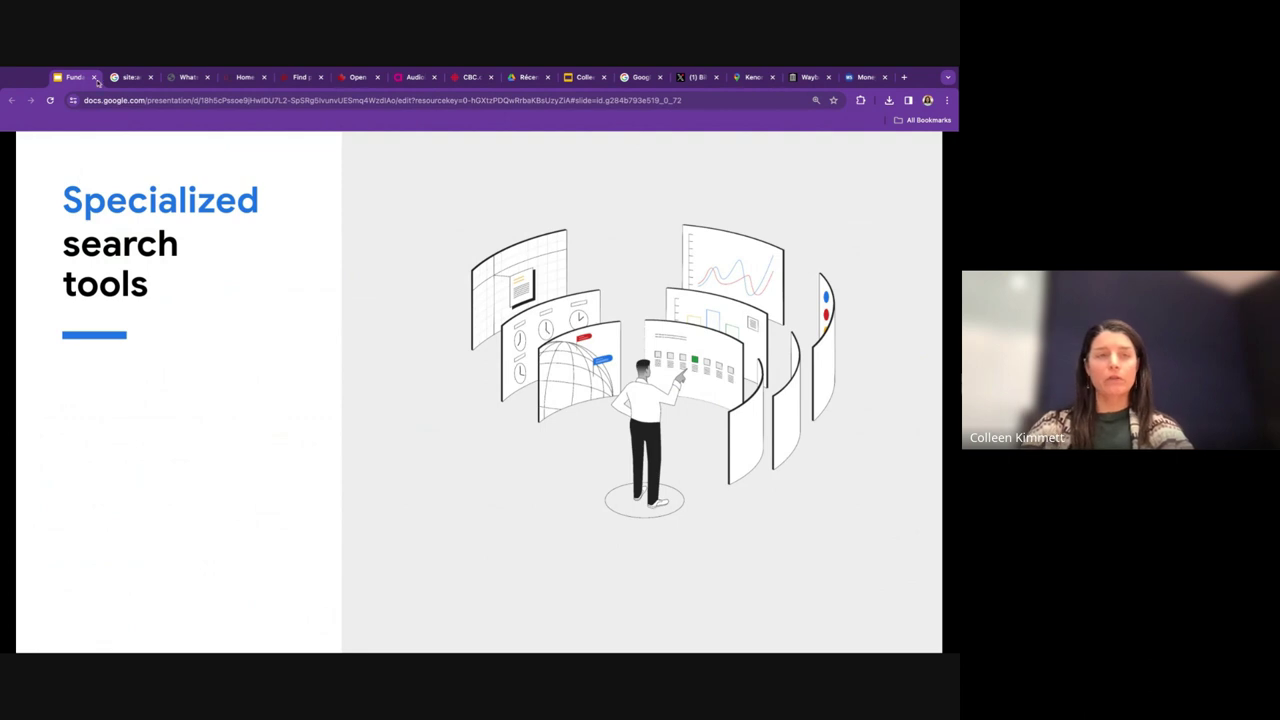
Close the site:archive.org search results and revisit the Wayback Machine page's address
left_click(150, 77)
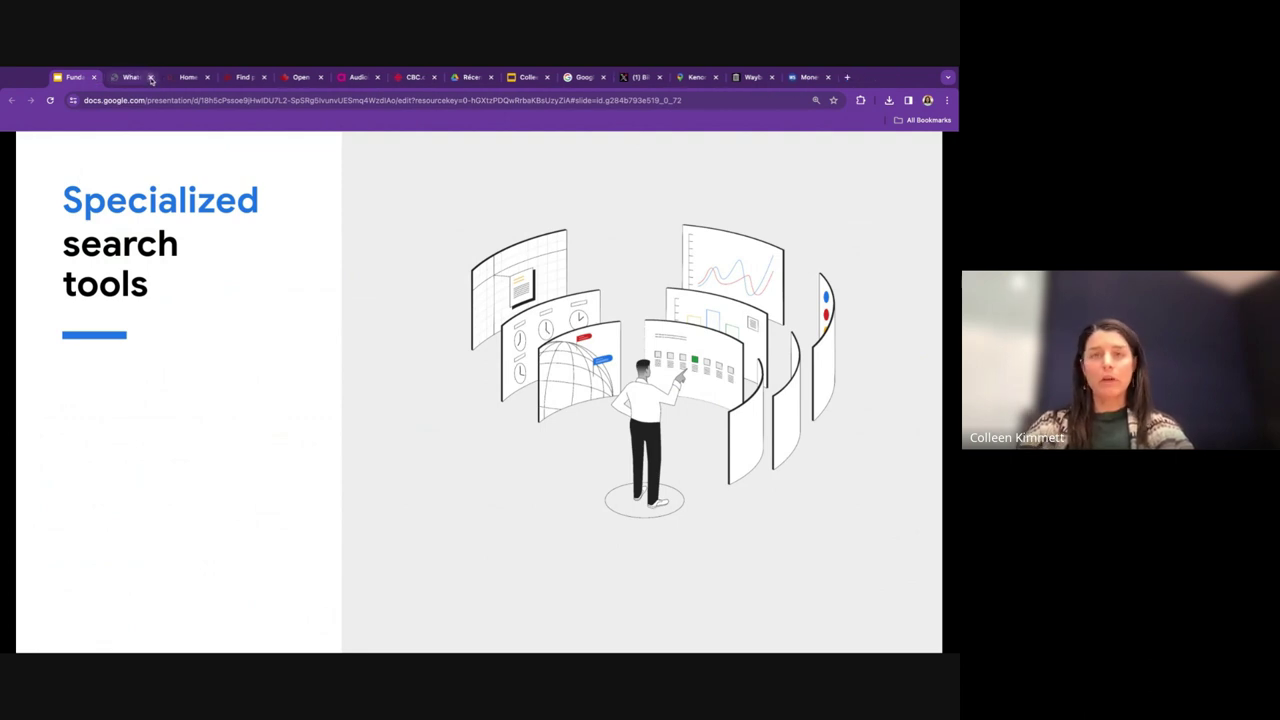
left_click(134, 79)
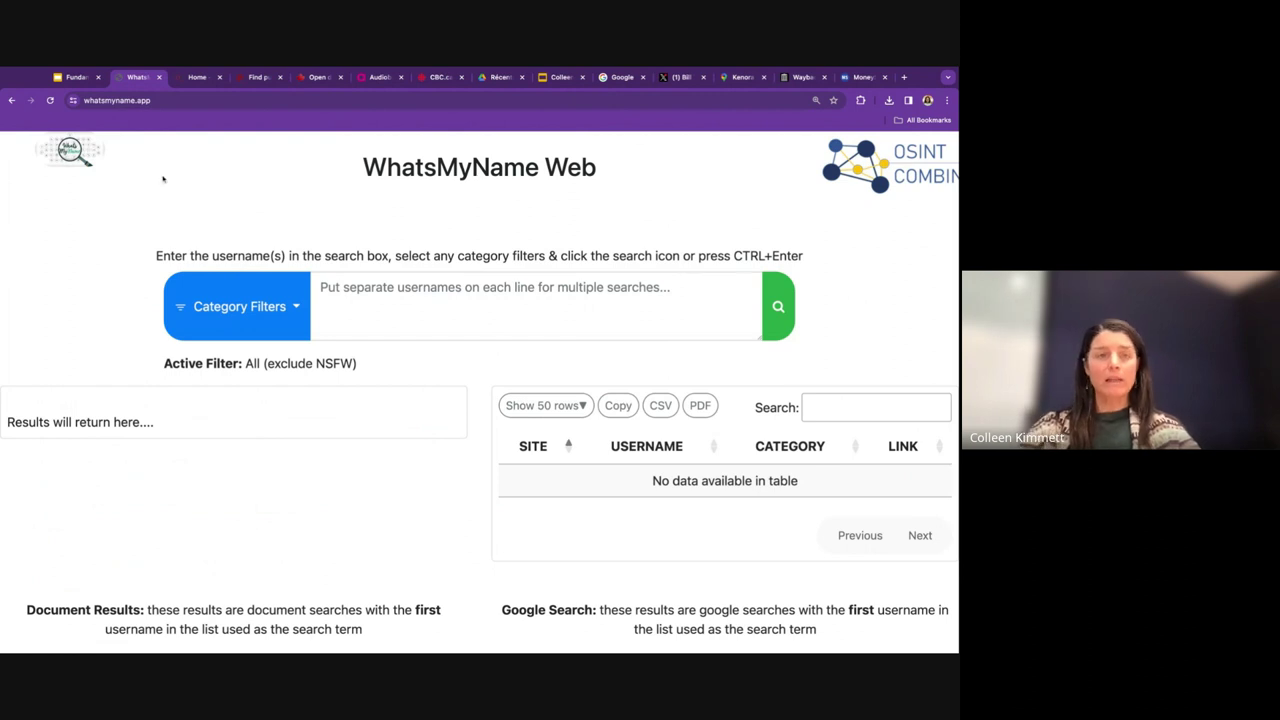
left_click(800, 77)
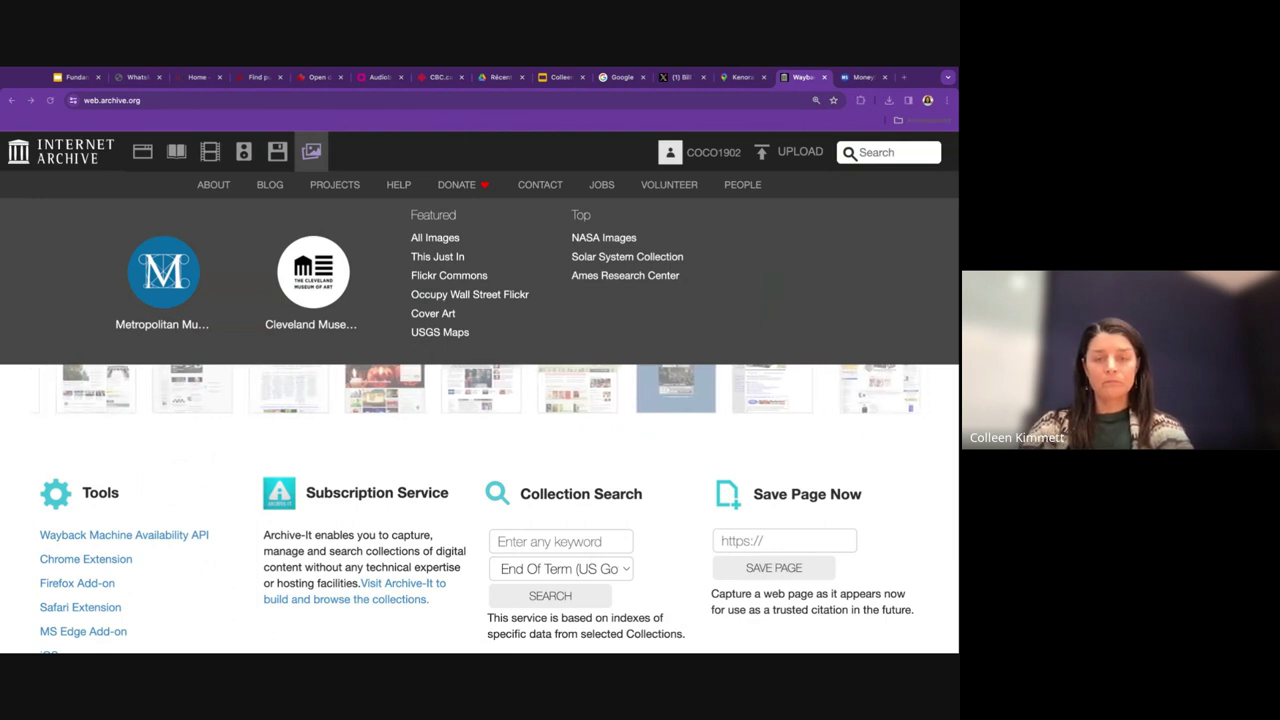
left_click(130, 100)
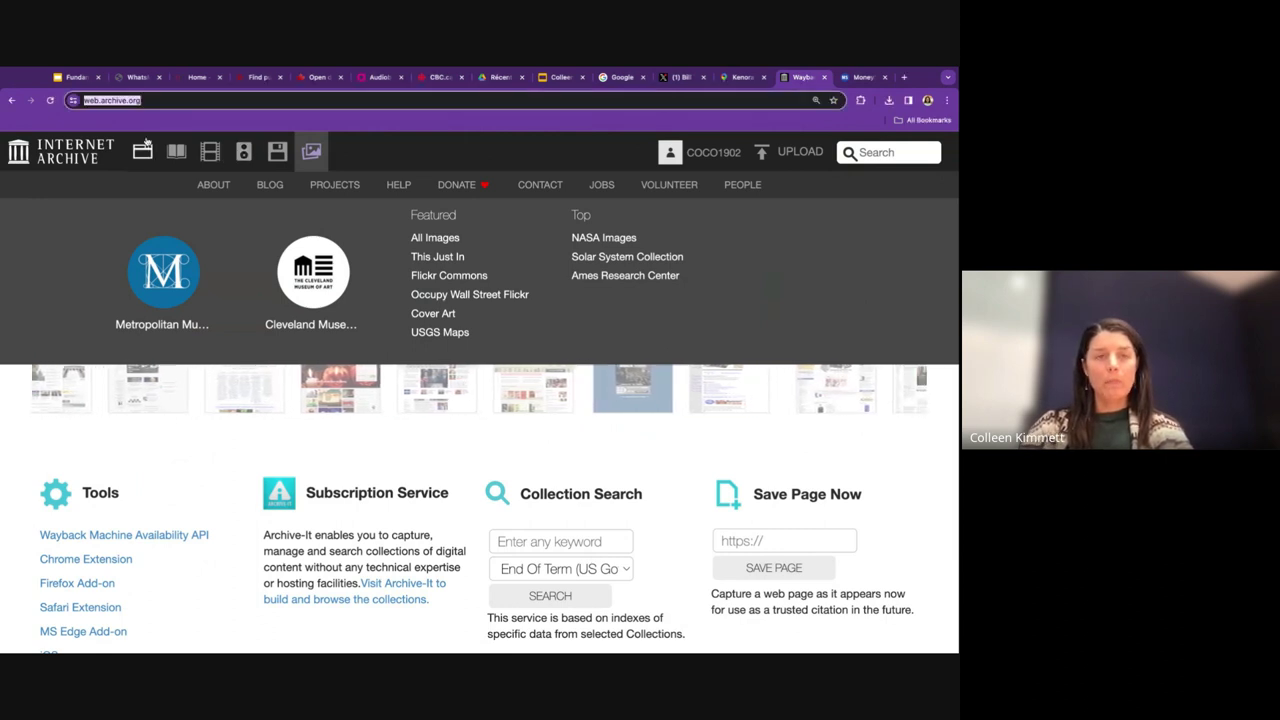
Close the Wayback Machine, MoneySense, Kenora map and X post tabs, returning to WhatsMyName
left_click(815, 78)
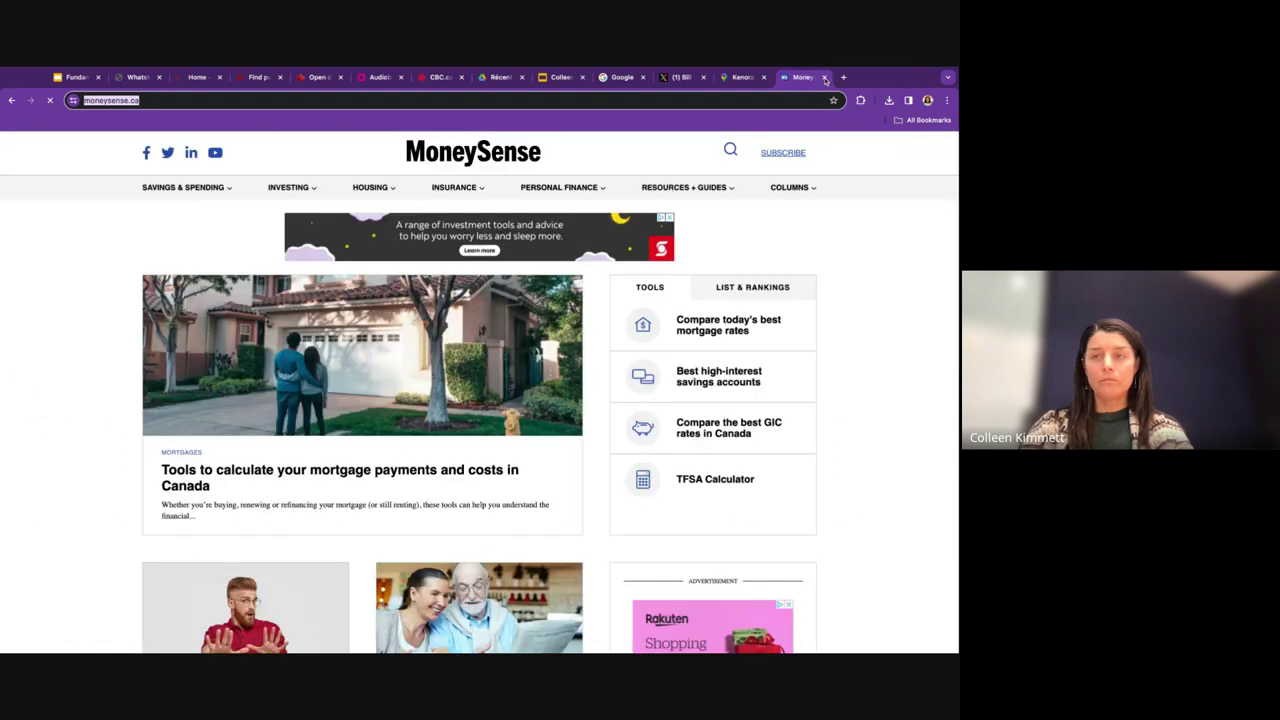
left_click(825, 77)
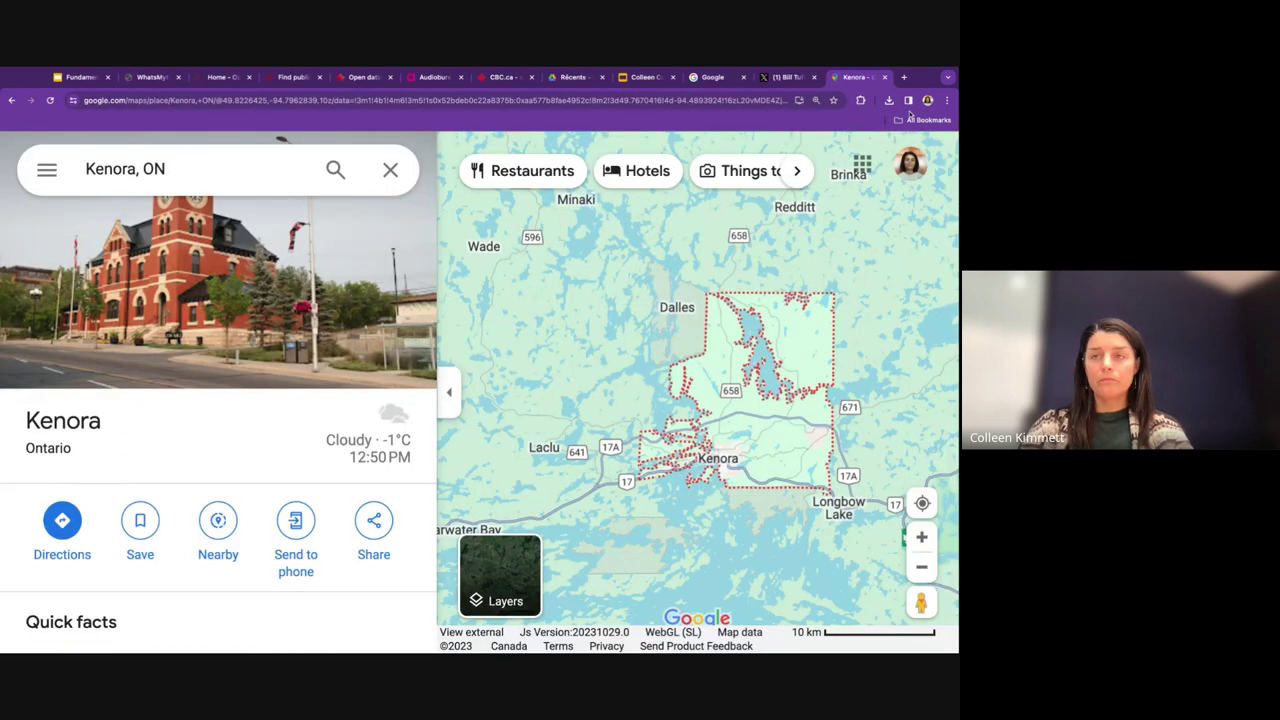
left_click(884, 77)
left_click(884, 77)
left_click(188, 77)
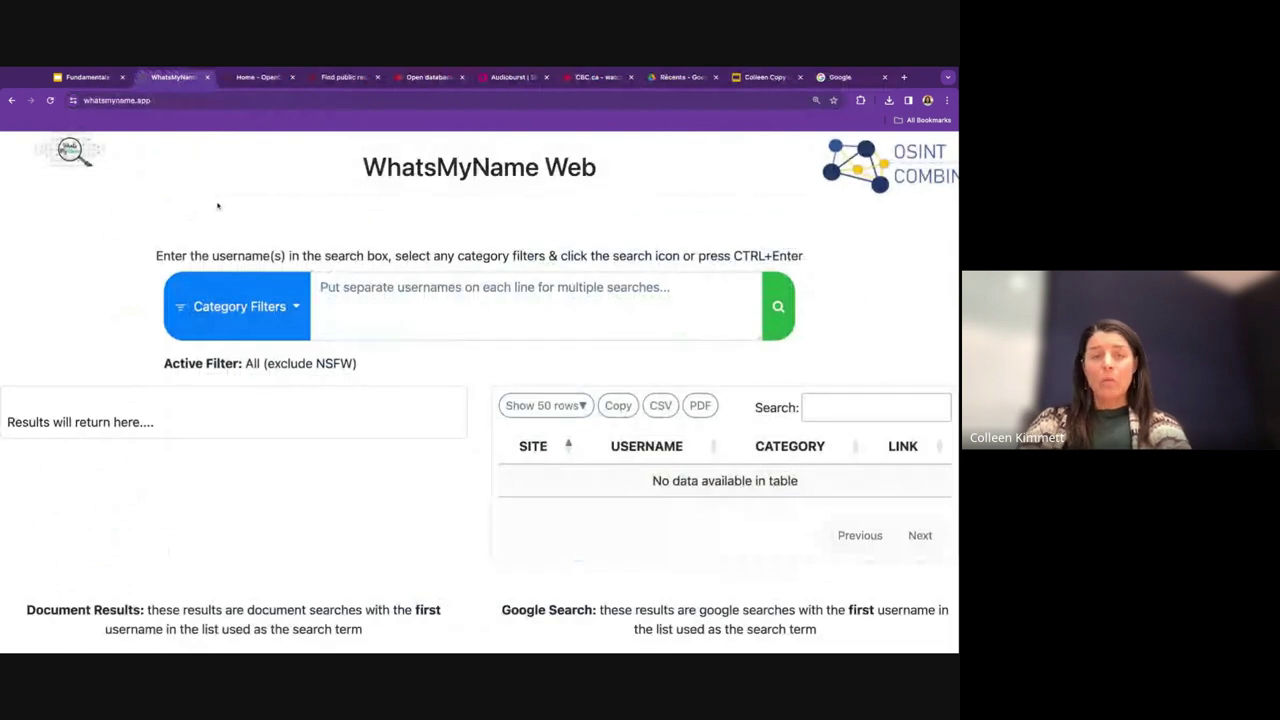
Search WhatsMyName for the person's username and scroll through the seven sites found
left_click(337, 288)
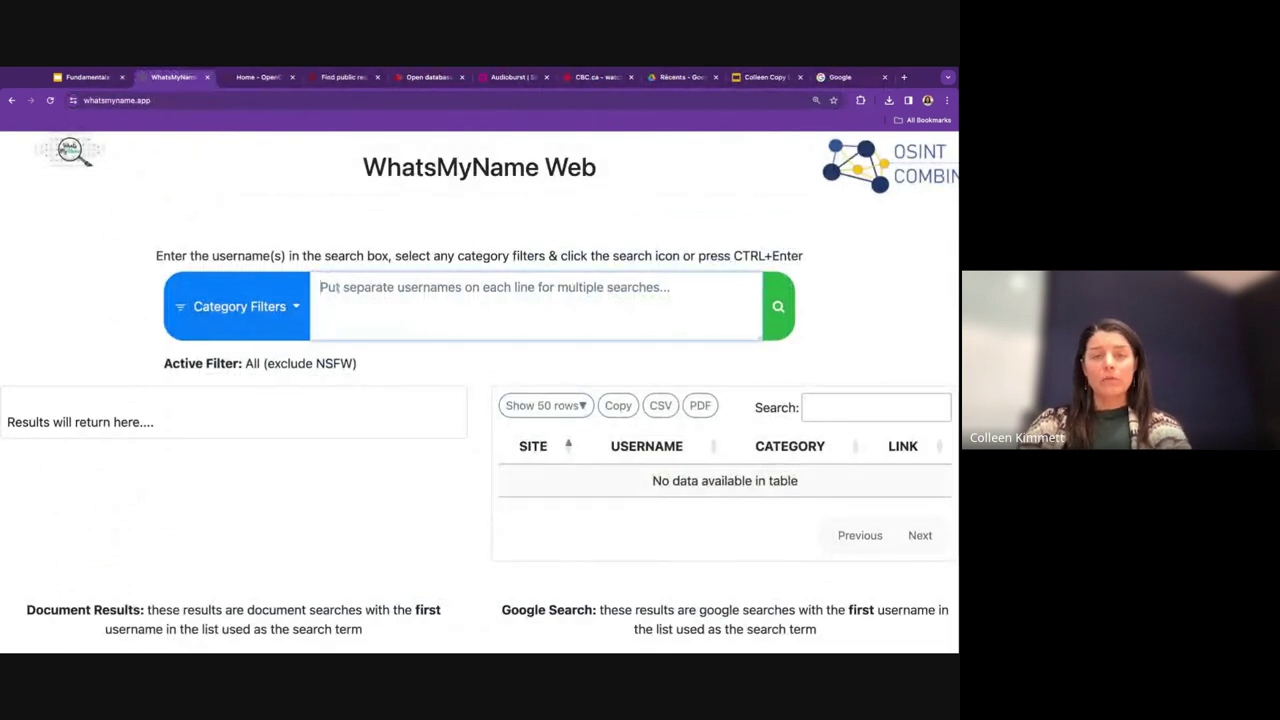
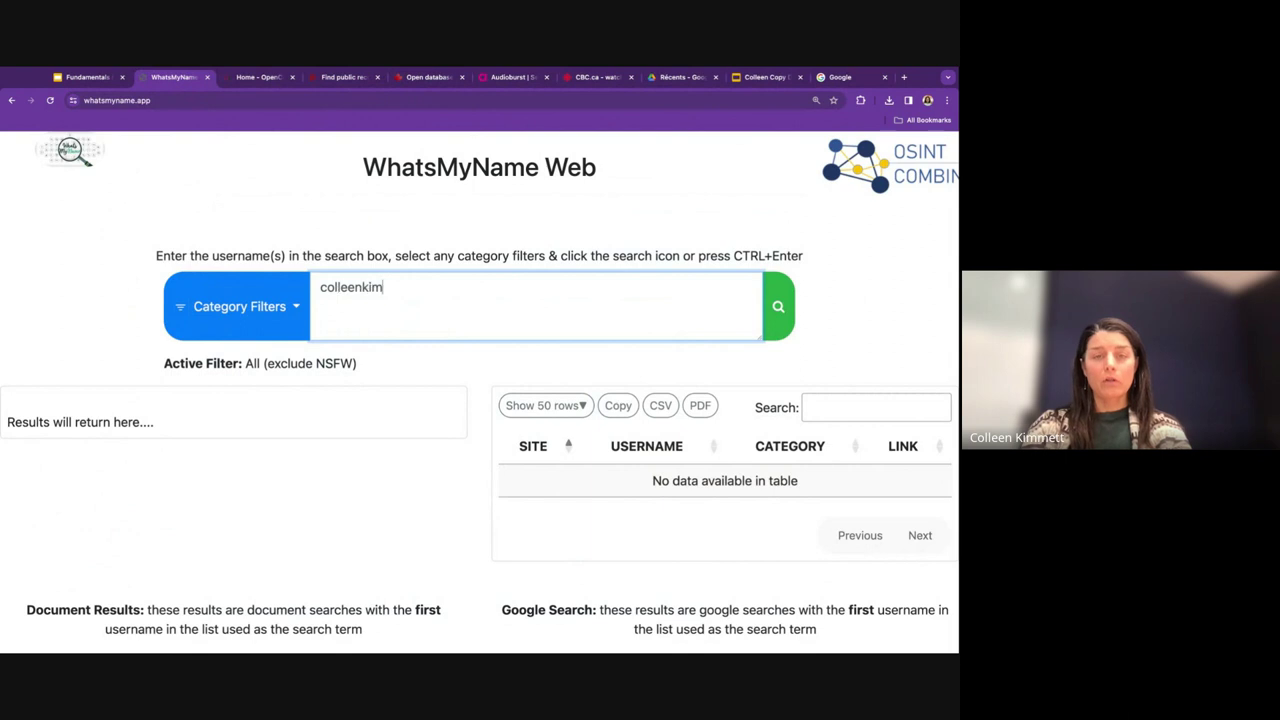
left_click(780, 305)
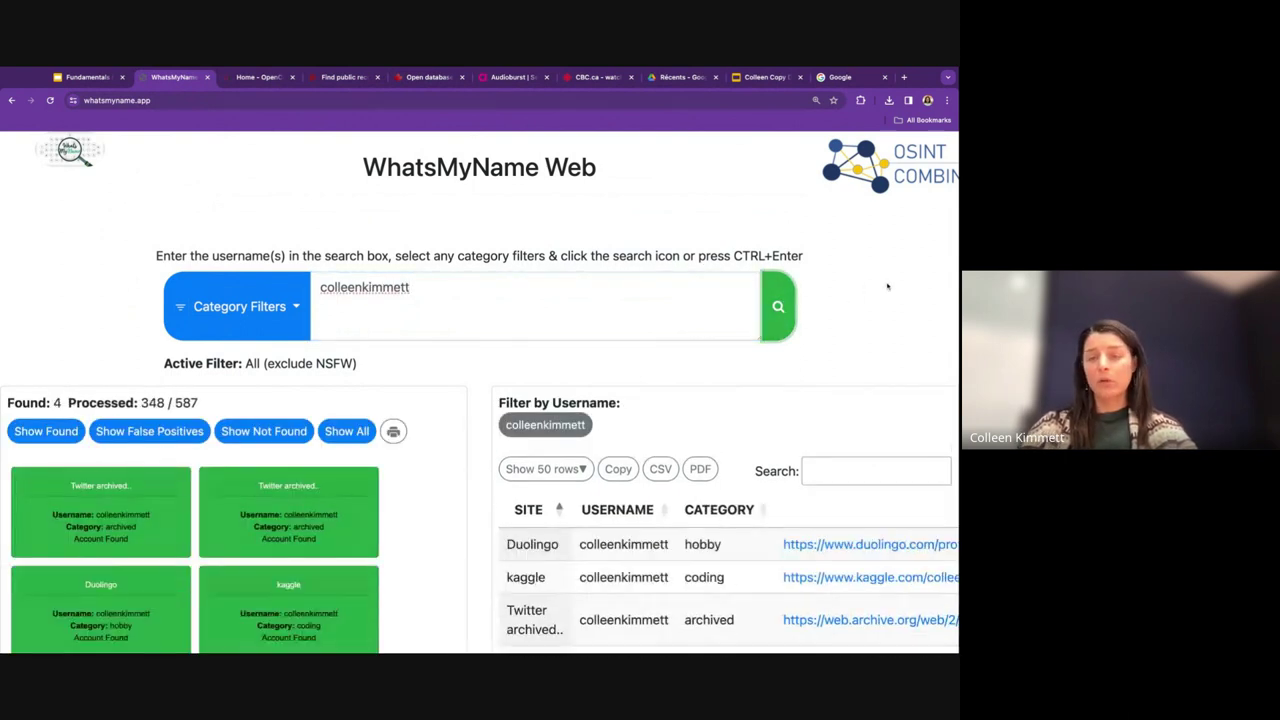
scroll(887, 287, "down", 1)
scroll(435, 445, "down", 2)
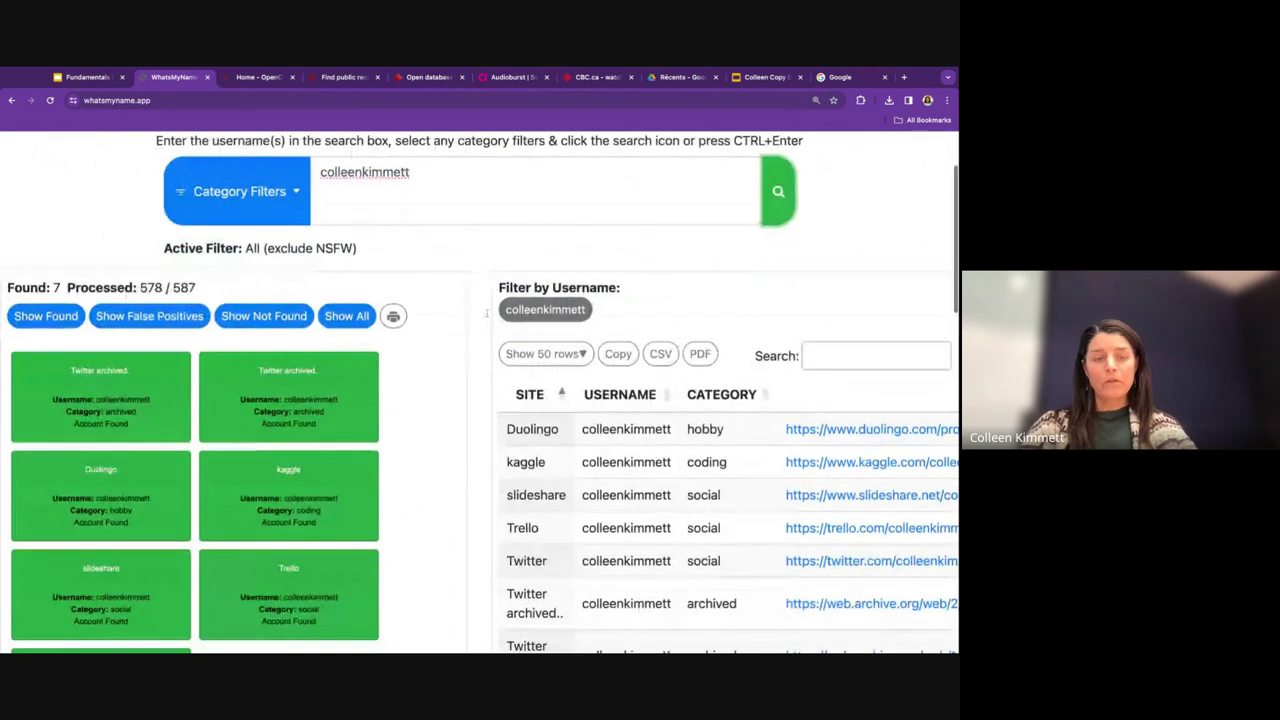
scroll(435, 445, "down", 1)
scroll(435, 445, "down", 2)
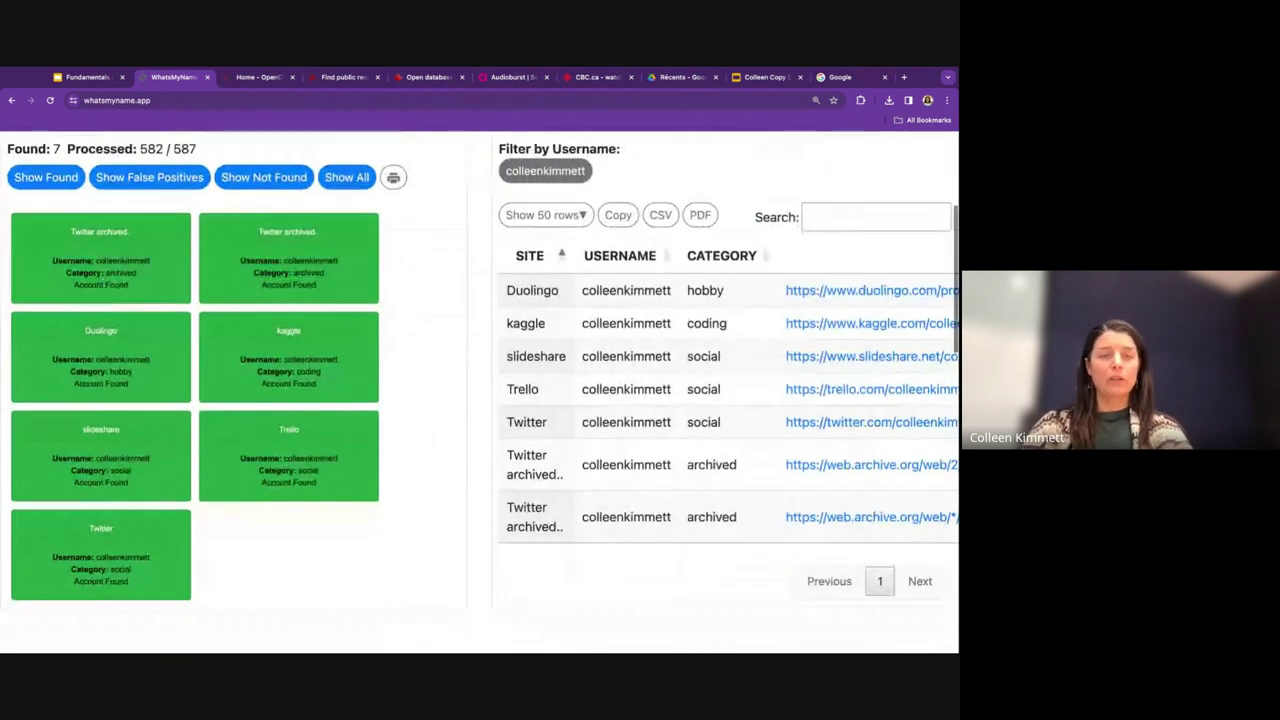
scroll(435, 445, "down", 1)
scroll(480, 400, "up", 4)
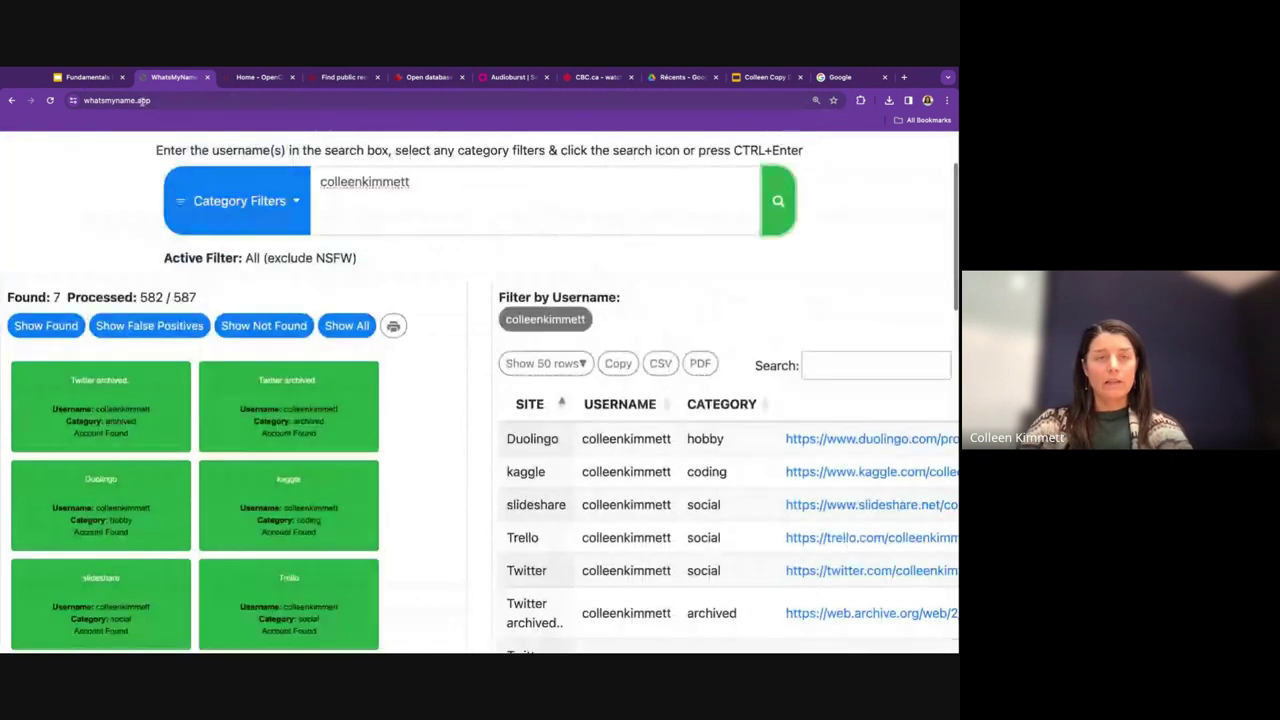
Select the WhatsMyName address, then close its tab to reveal OpenCorporates
left_click(145, 100)
key("alt+Tab")
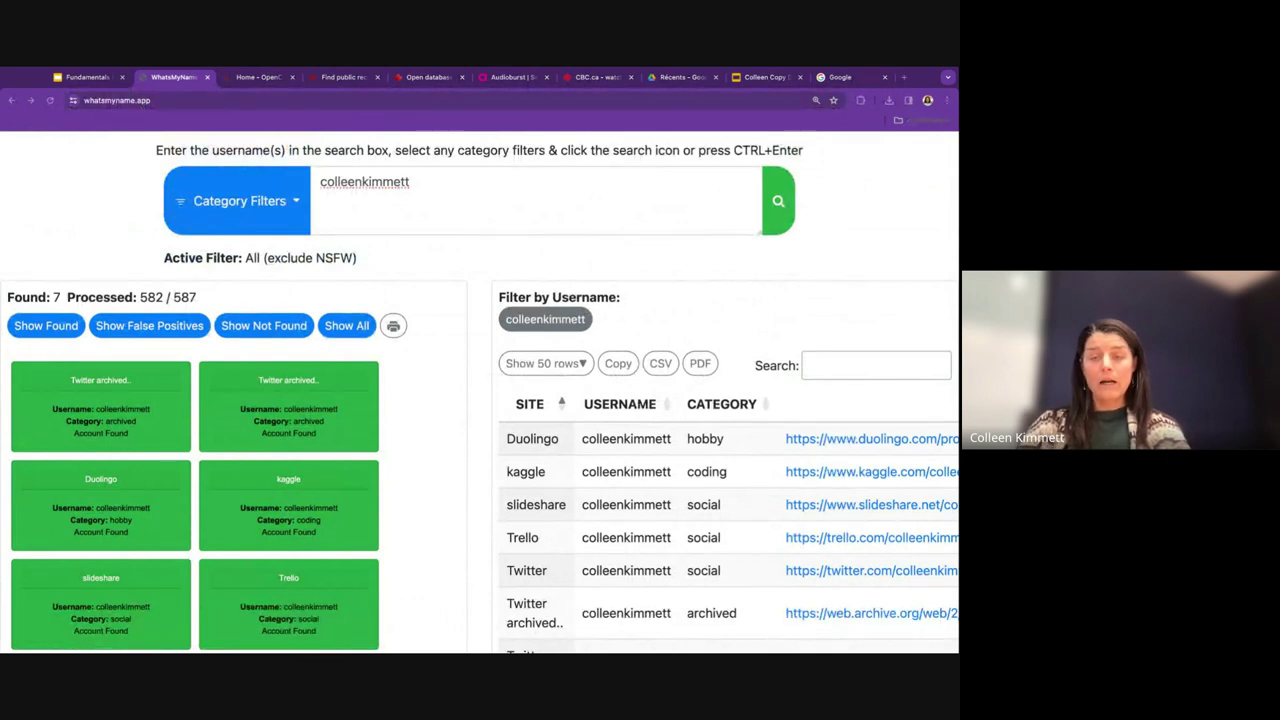
key("alt+Tab")
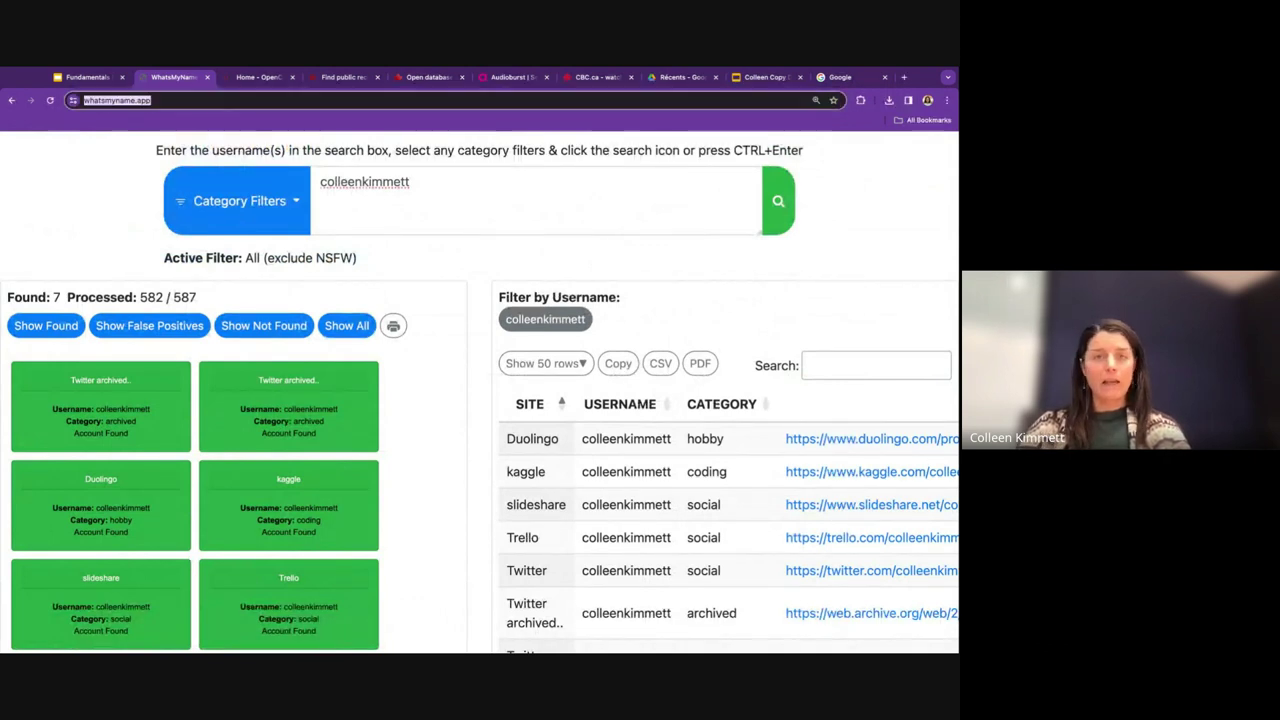
left_click(208, 78)
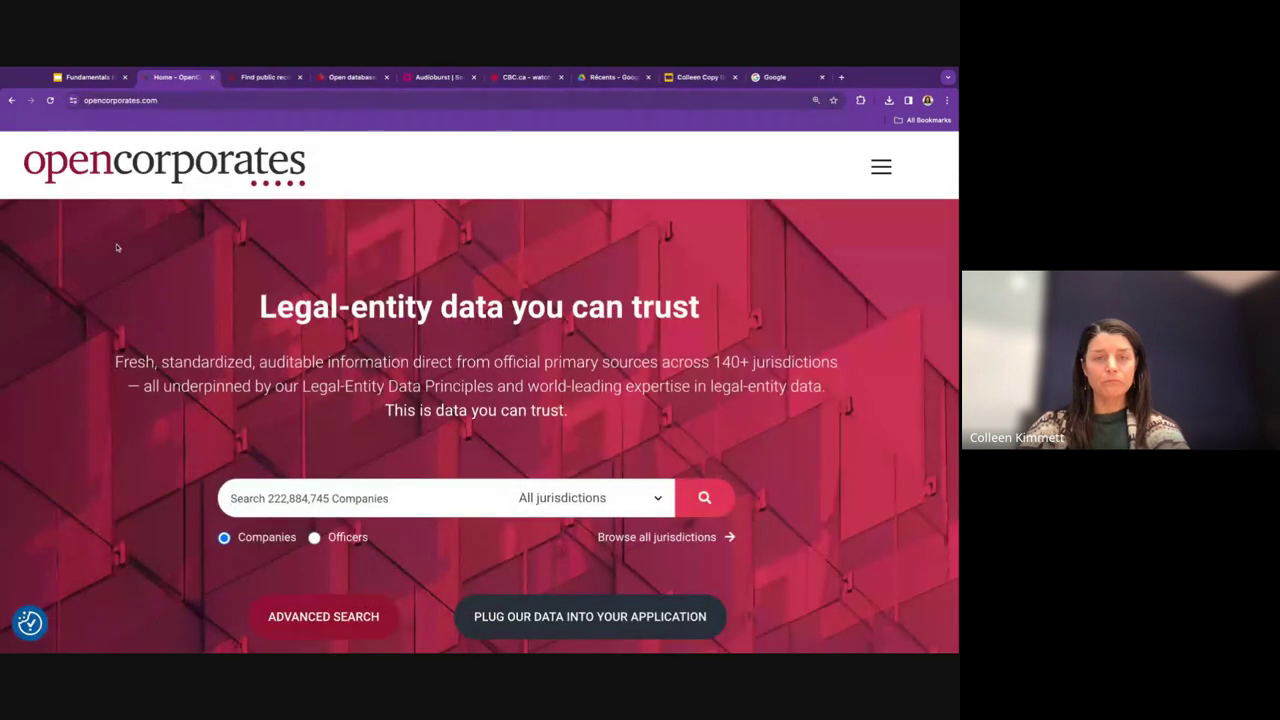
Search OpenCorporates for companies named 'Irving'
left_click(178, 100)
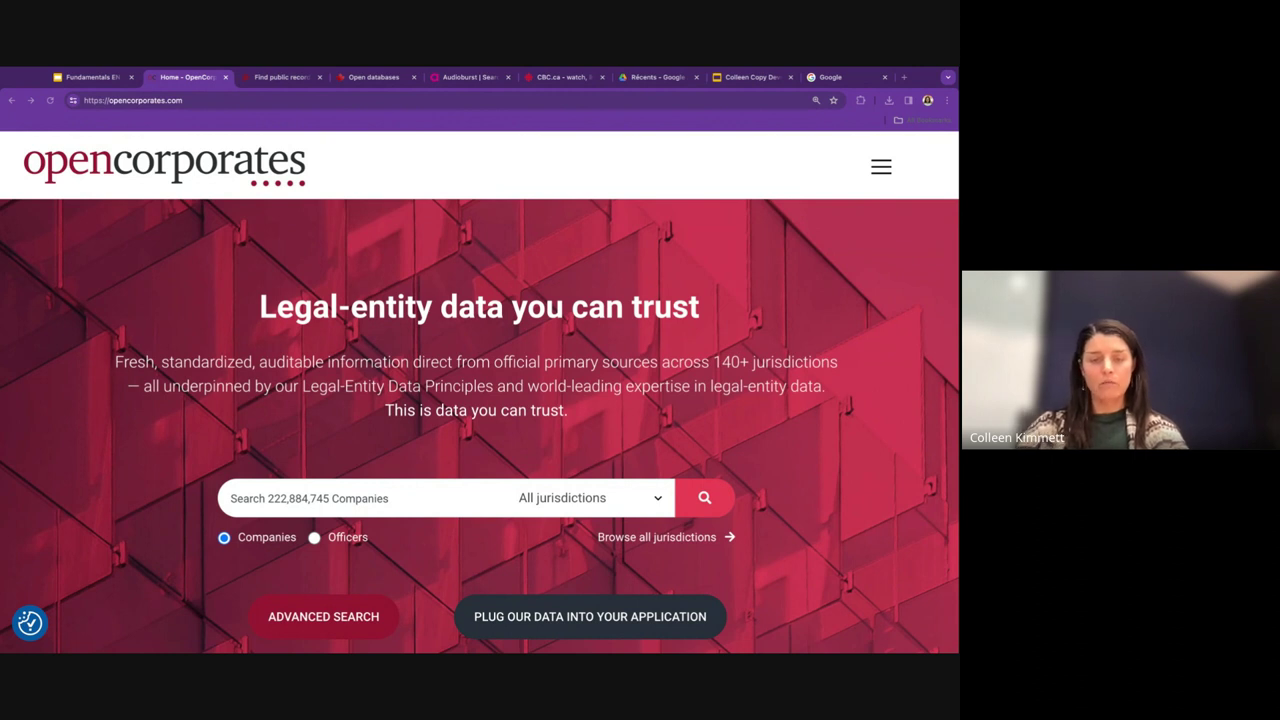
left_click(352, 502)
type("Ir")
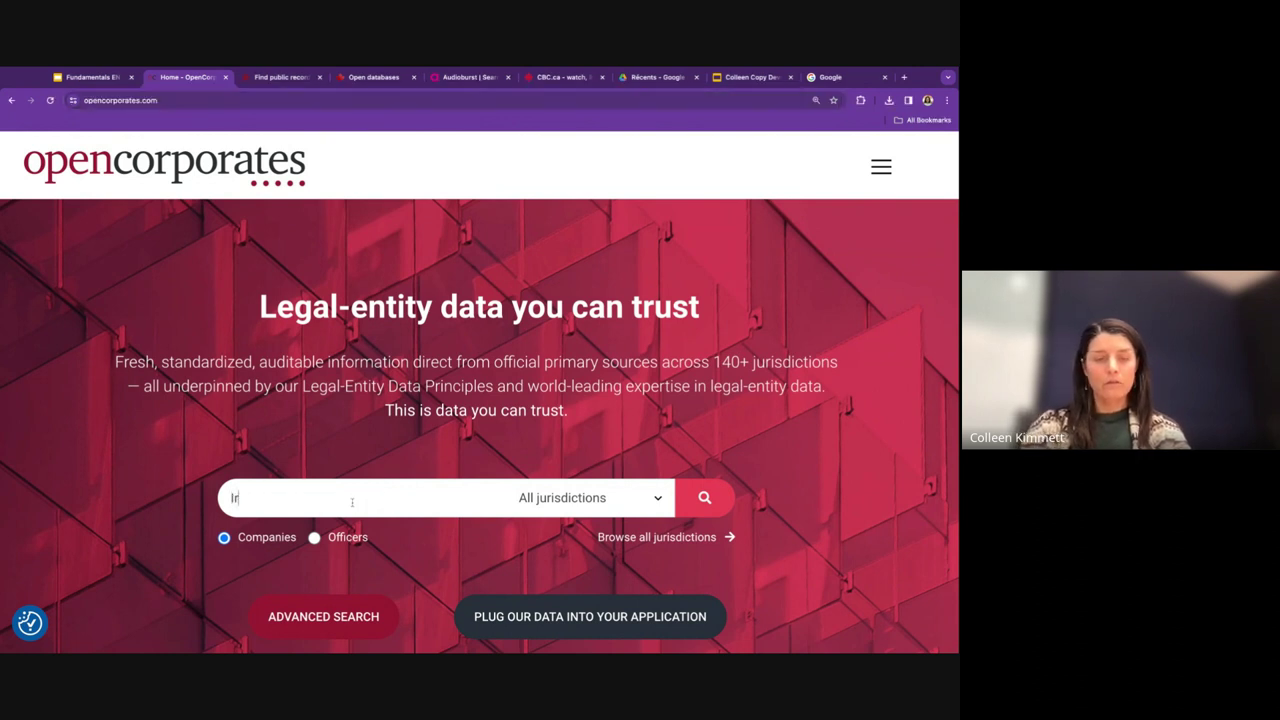
type("ving")
key("Return")
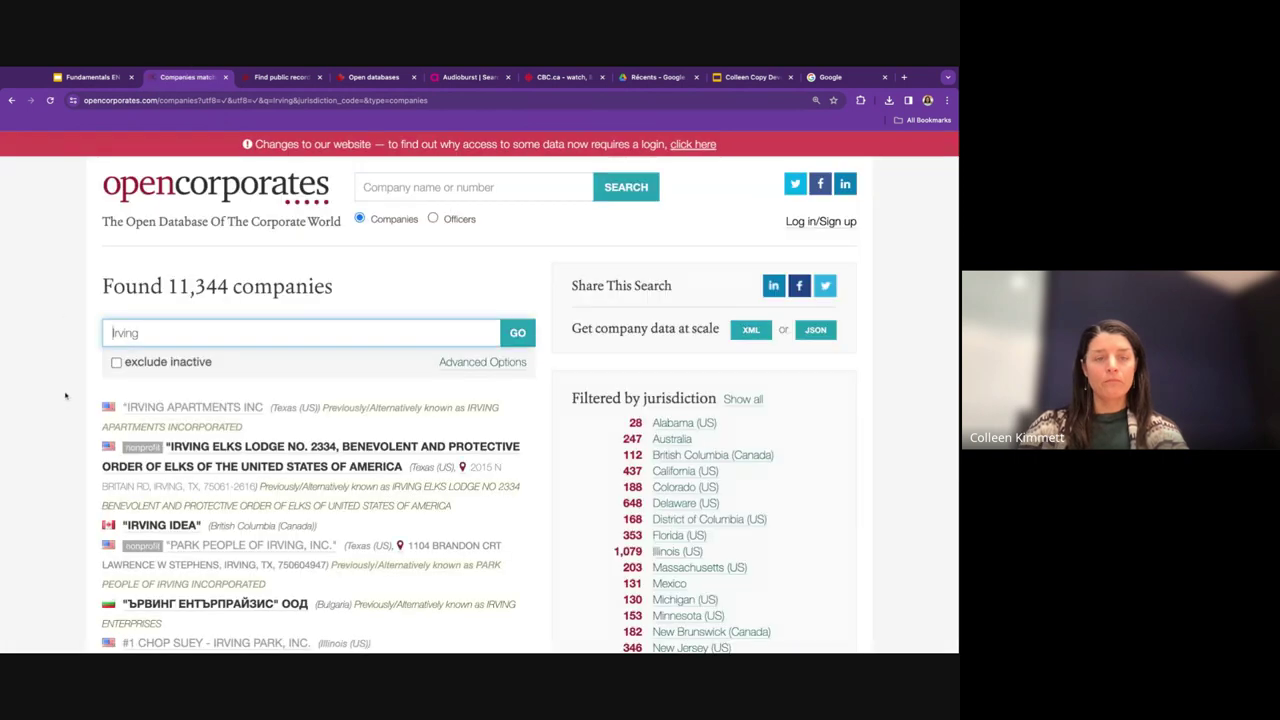
Browse the 11,344 Irving company results, then switch the search to Officers
scroll(63, 441, "down", 3)
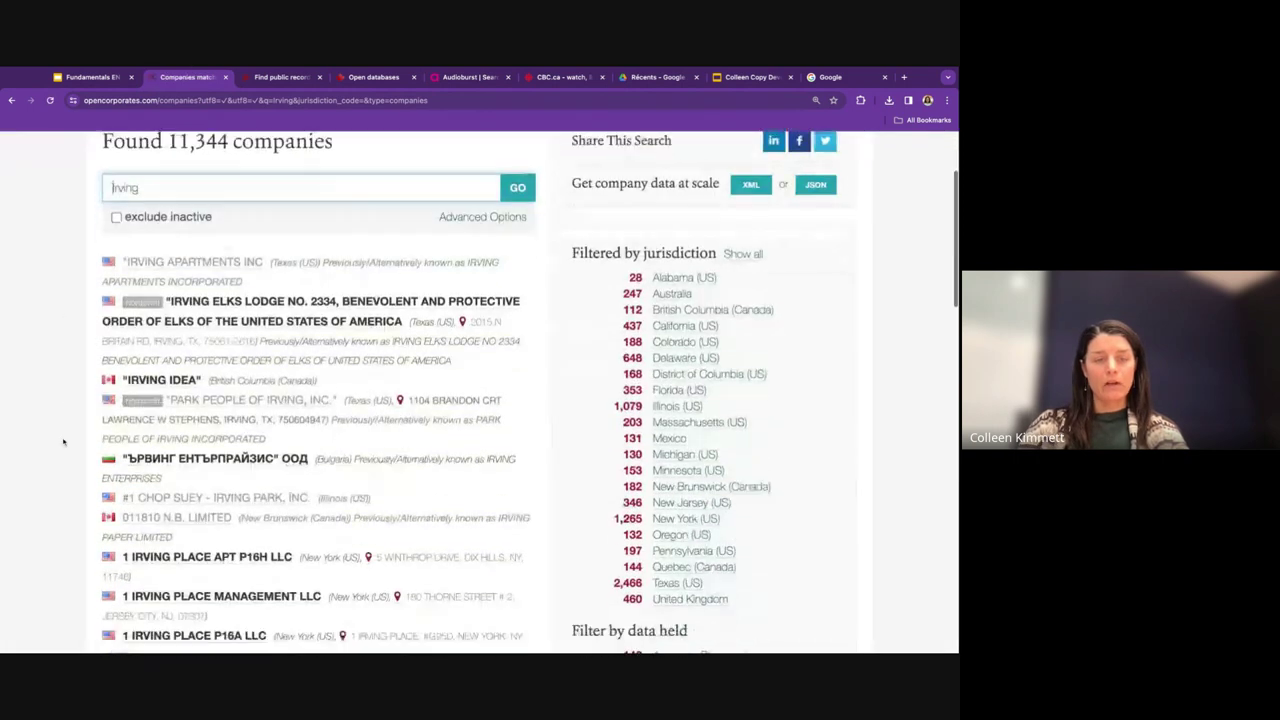
scroll(63, 441, "down", 2)
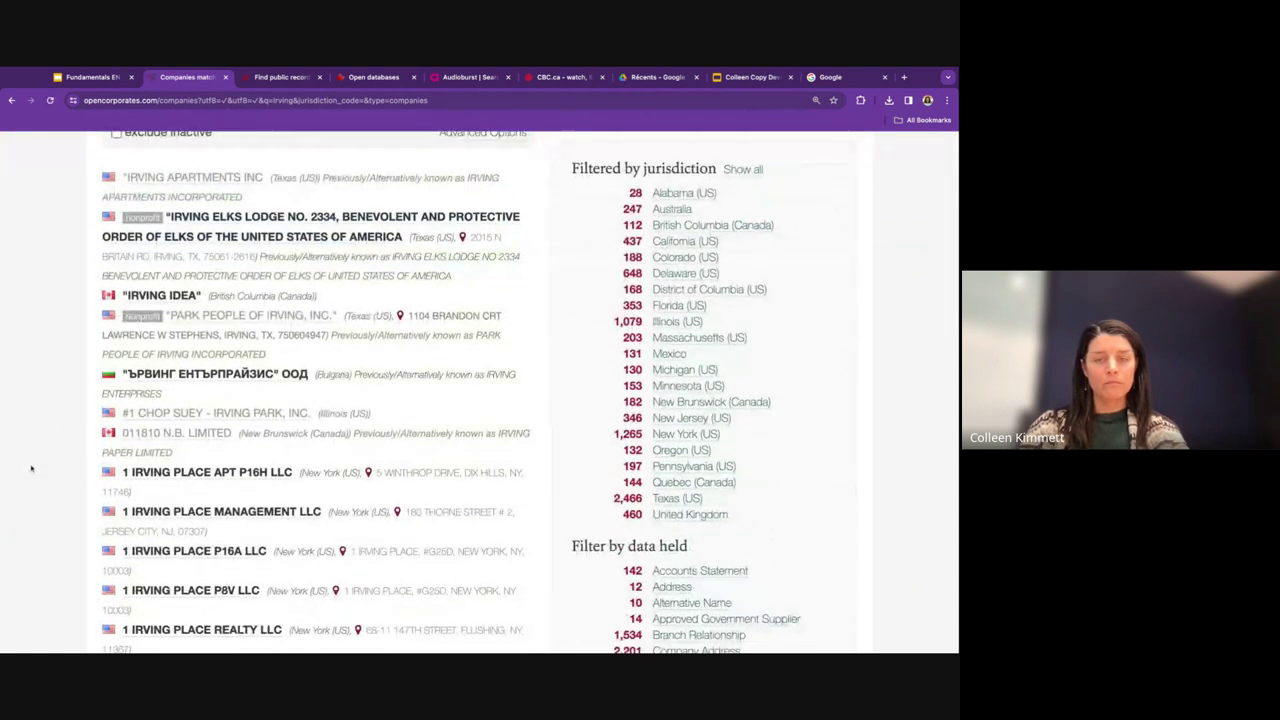
scroll(31, 468, "up", 5)
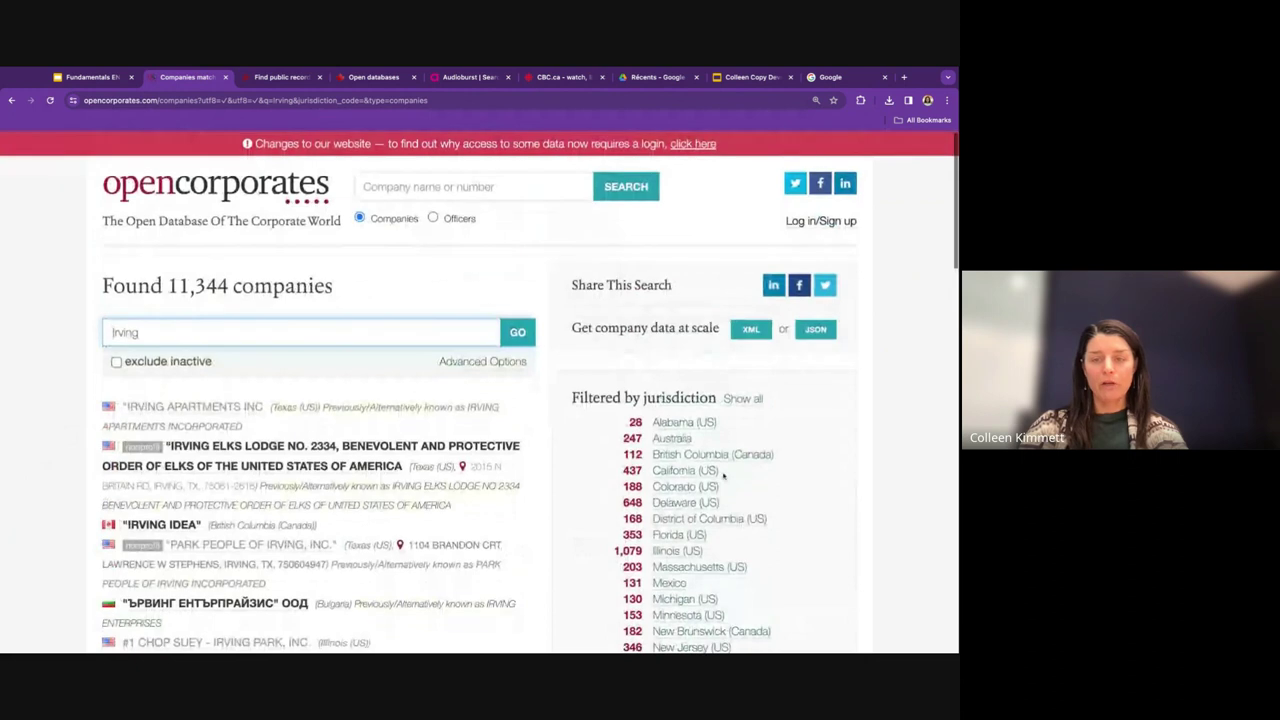
scroll(724, 470, "down", 2)
scroll(724, 476, "down", 1)
scroll(724, 476, "up", 3)
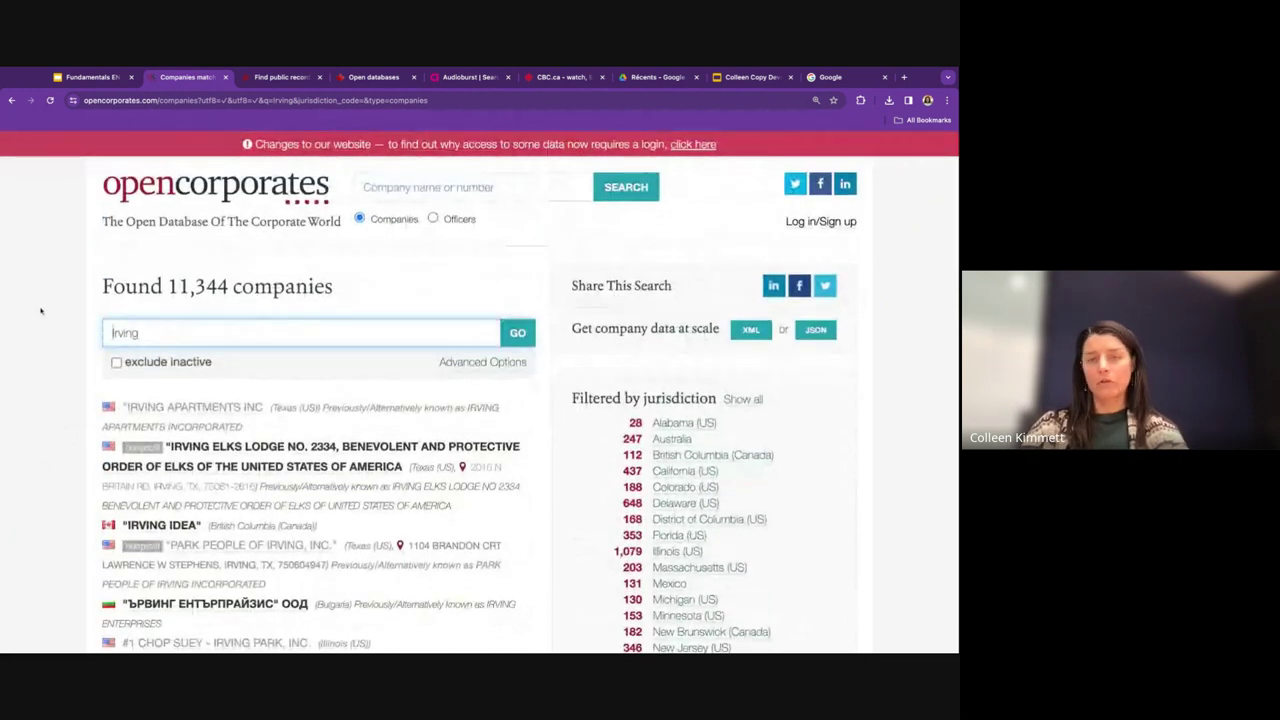
left_click(433, 218)
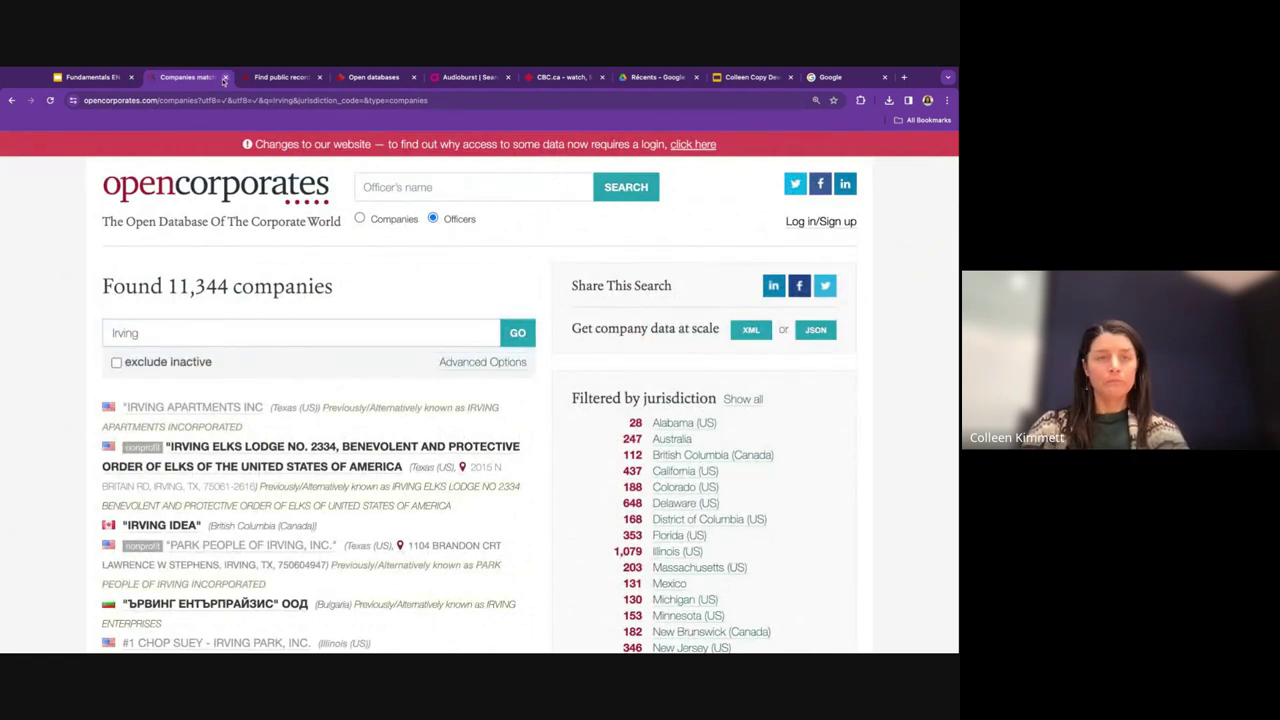
Close the OpenCorporates Irving results so the OCCRP Aleph home page shows
left_click(225, 77)
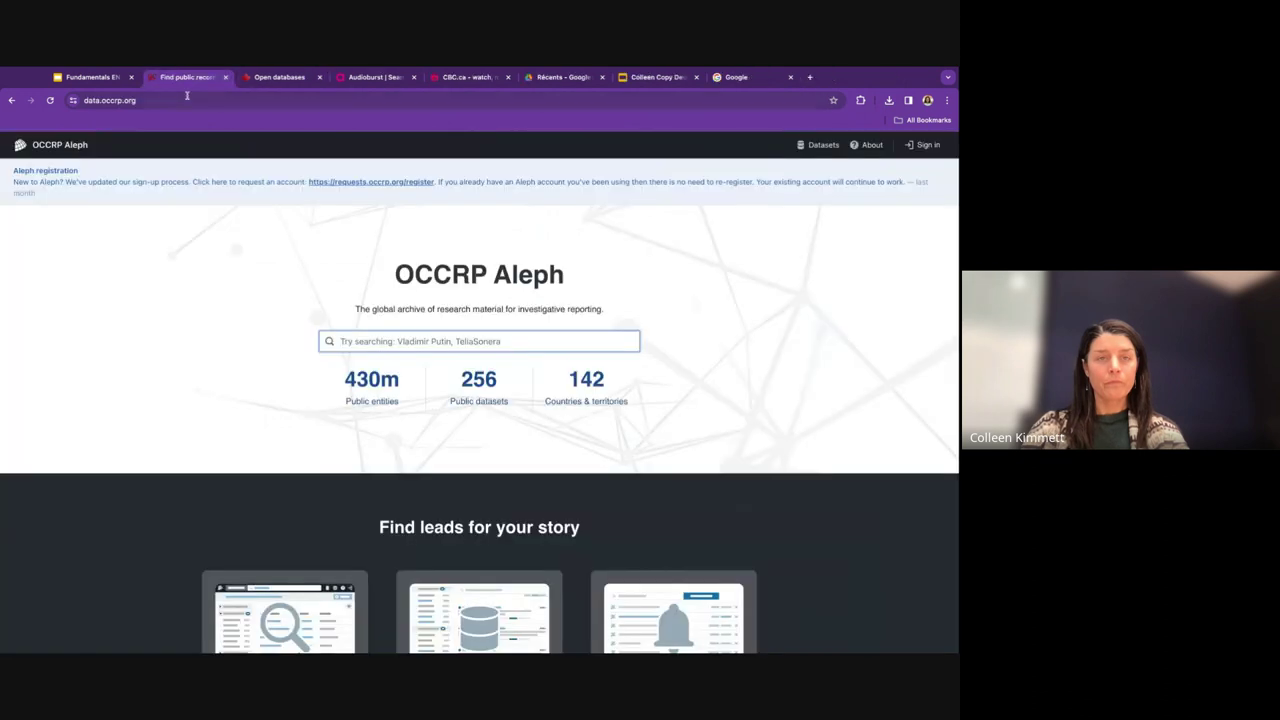
left_click(187, 100)
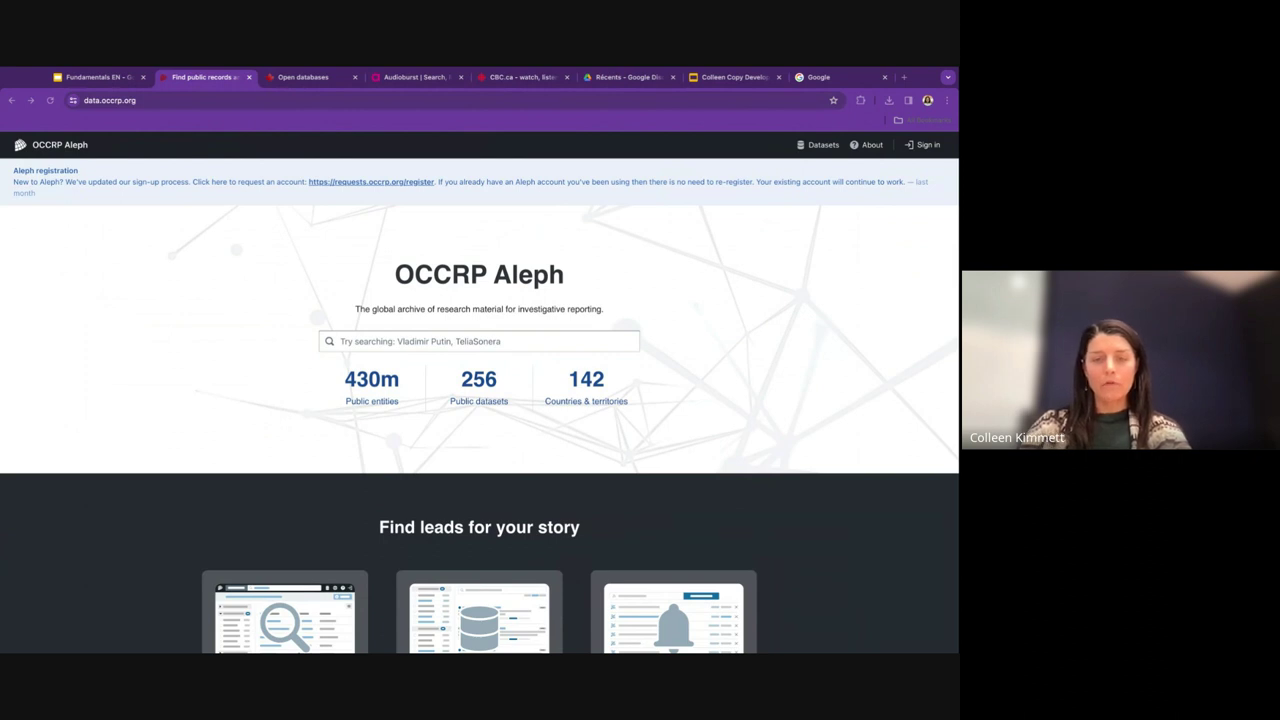
key("alt+Tab")
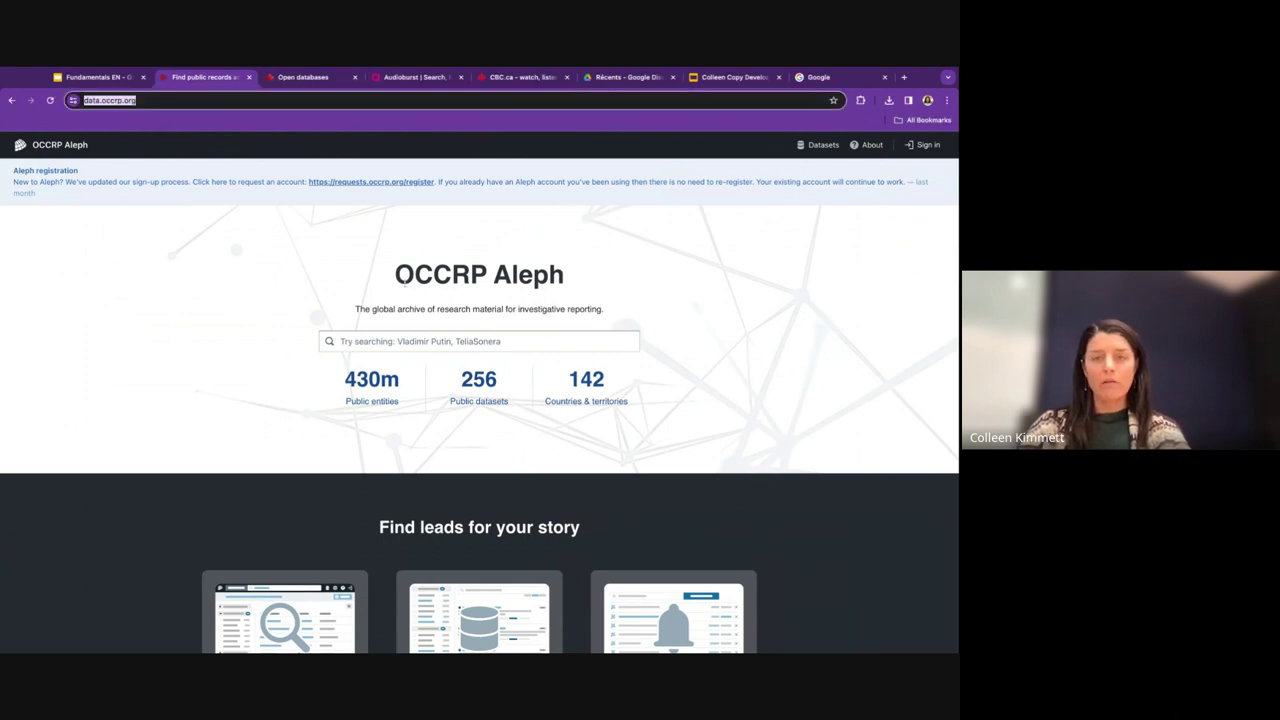
scroll(258, 438, "up", 2)
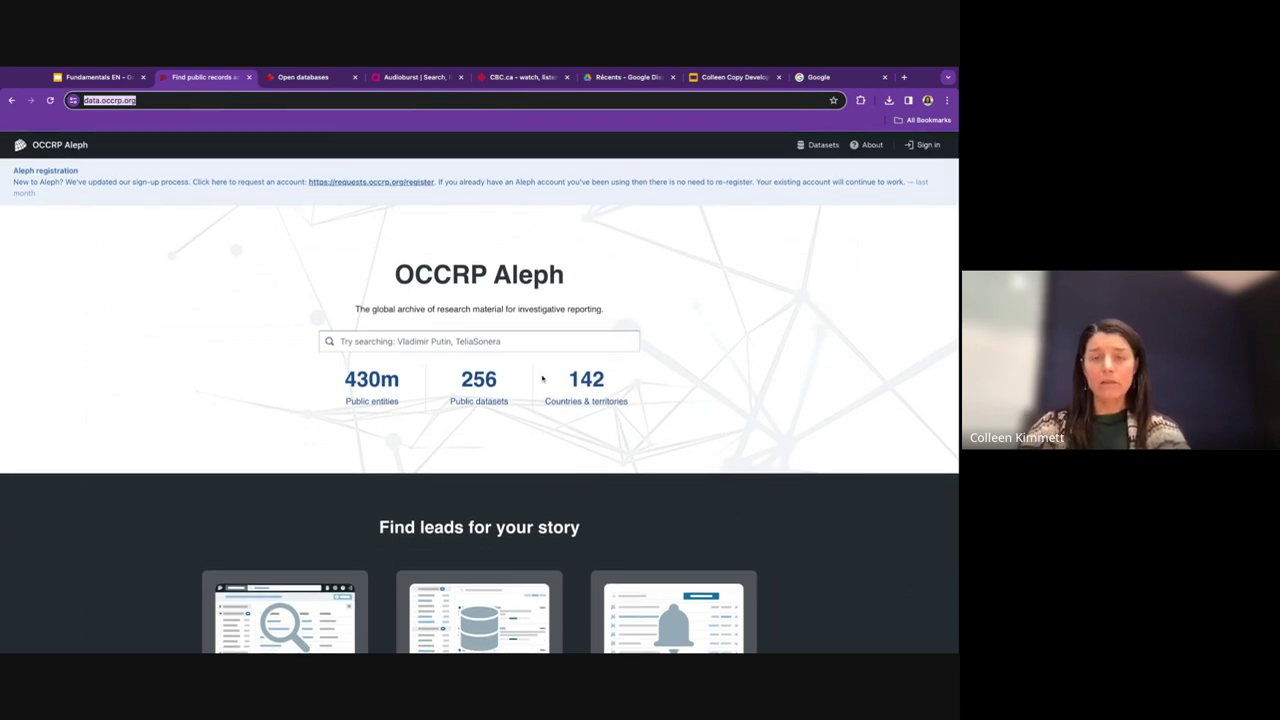
left_click(869, 146)
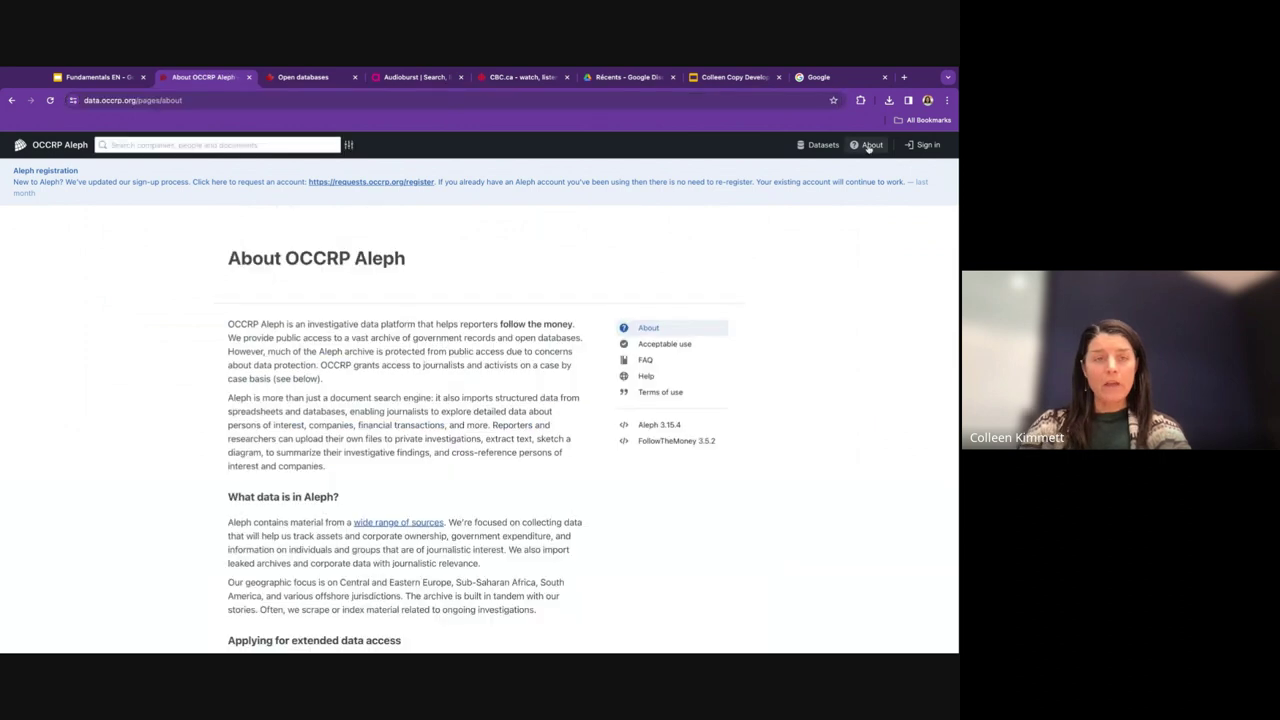
key("ctrl+plus")
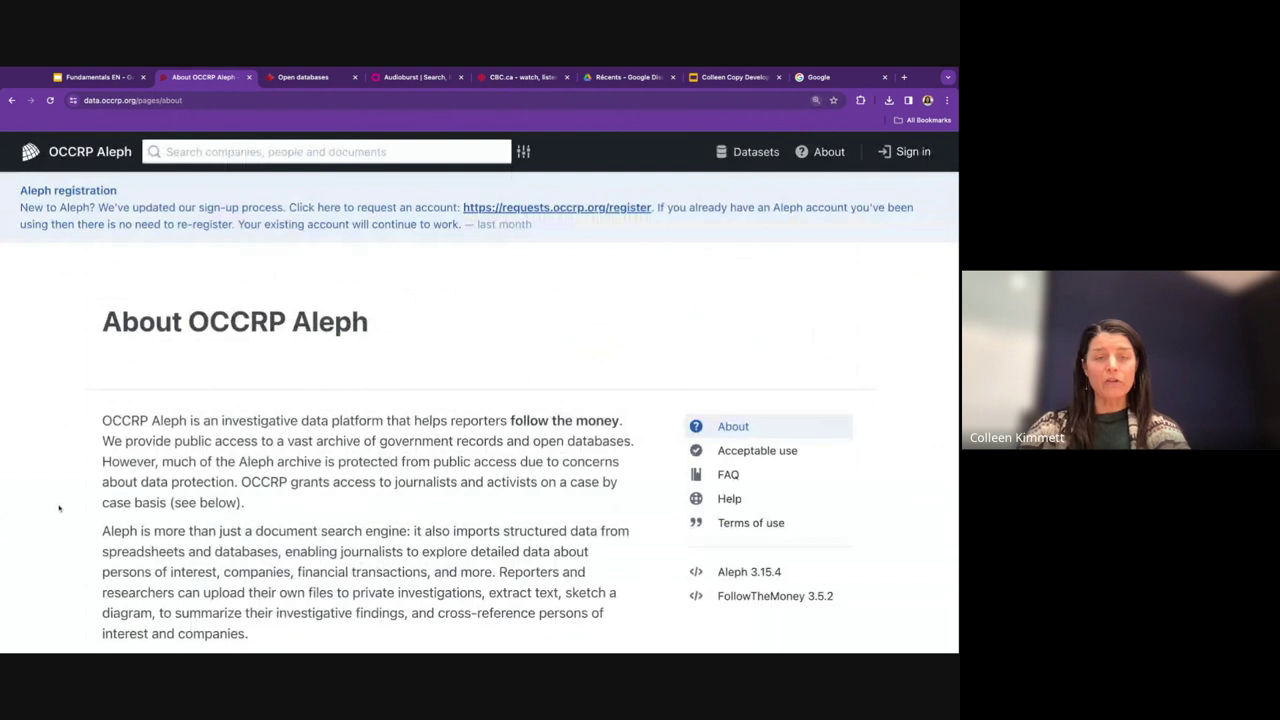
key("ctrl+plus")
scroll(59, 508, "down", 1)
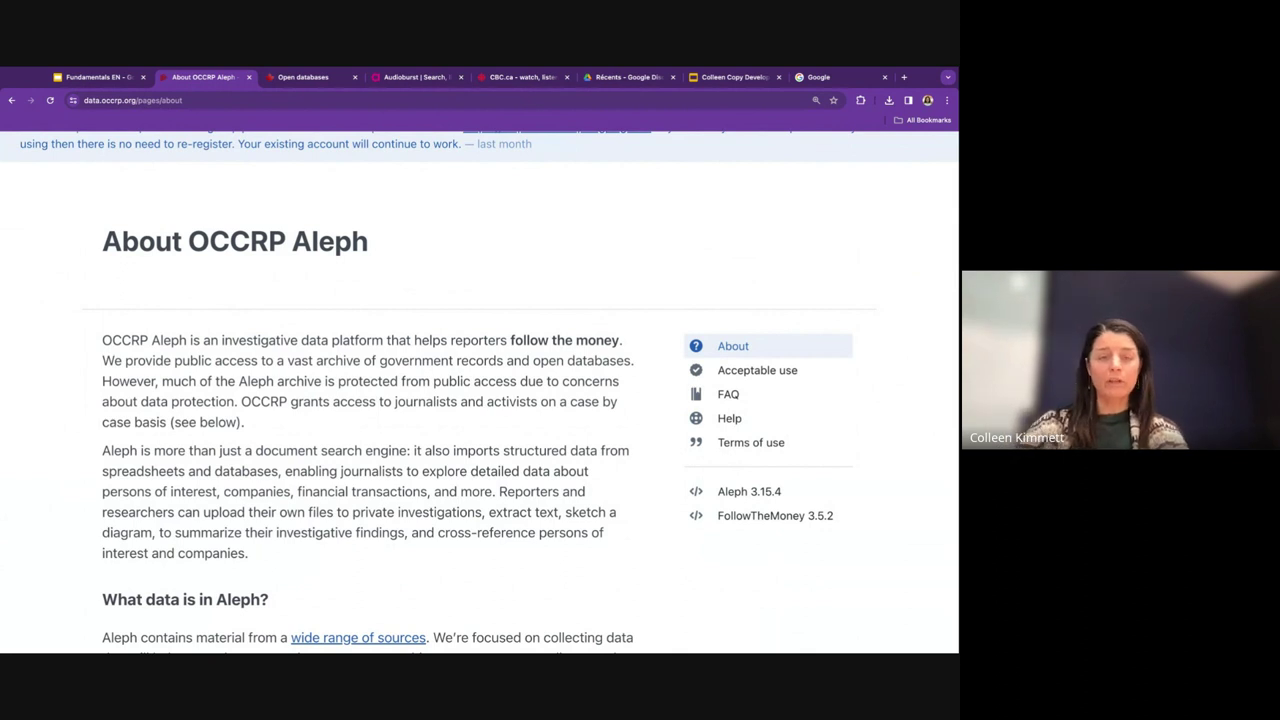
scroll(480, 390, "up", 1)
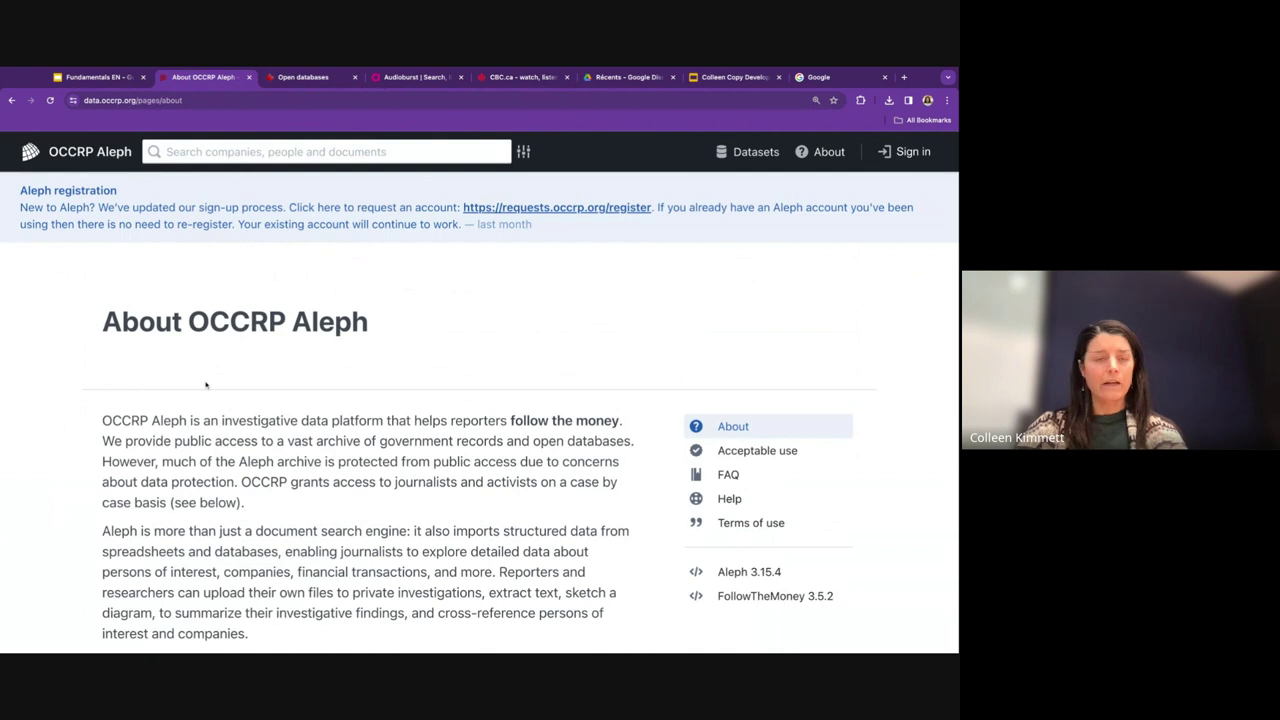
scroll(99, 483, "up", 1)
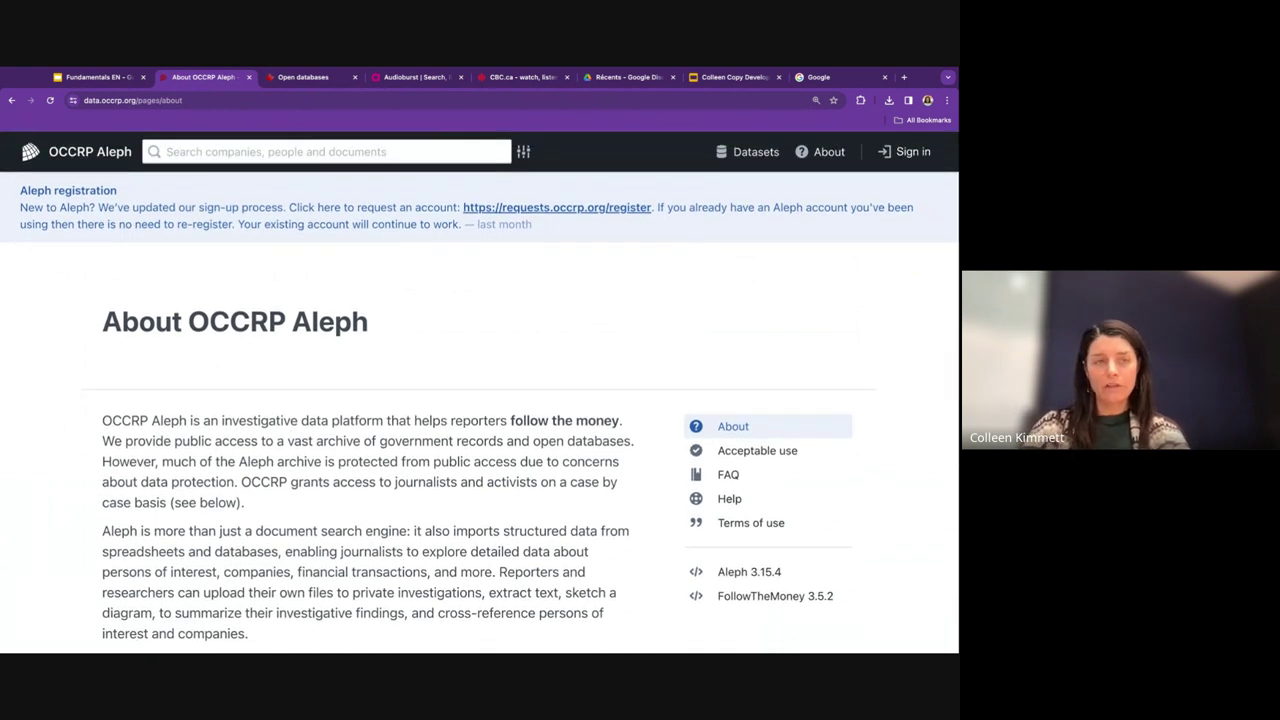
left_click(91, 160)
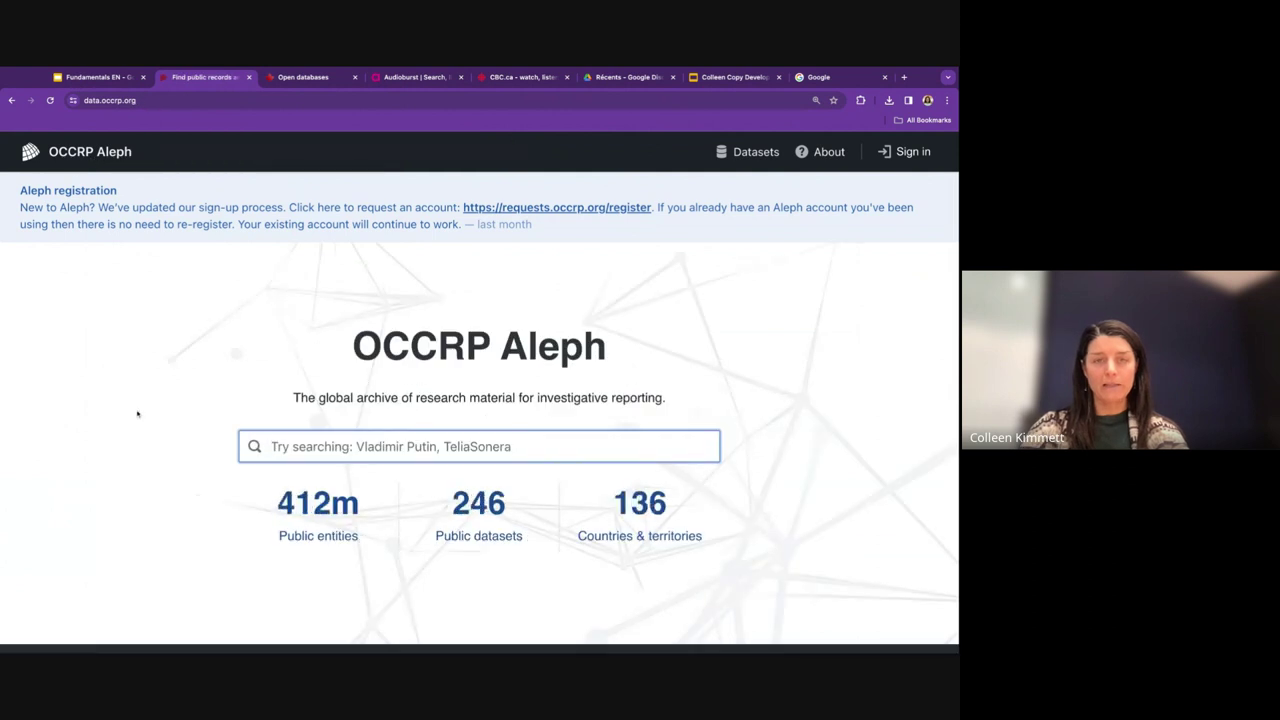
scroll(137, 411, "down", 3)
scroll(137, 413, "down", 5)
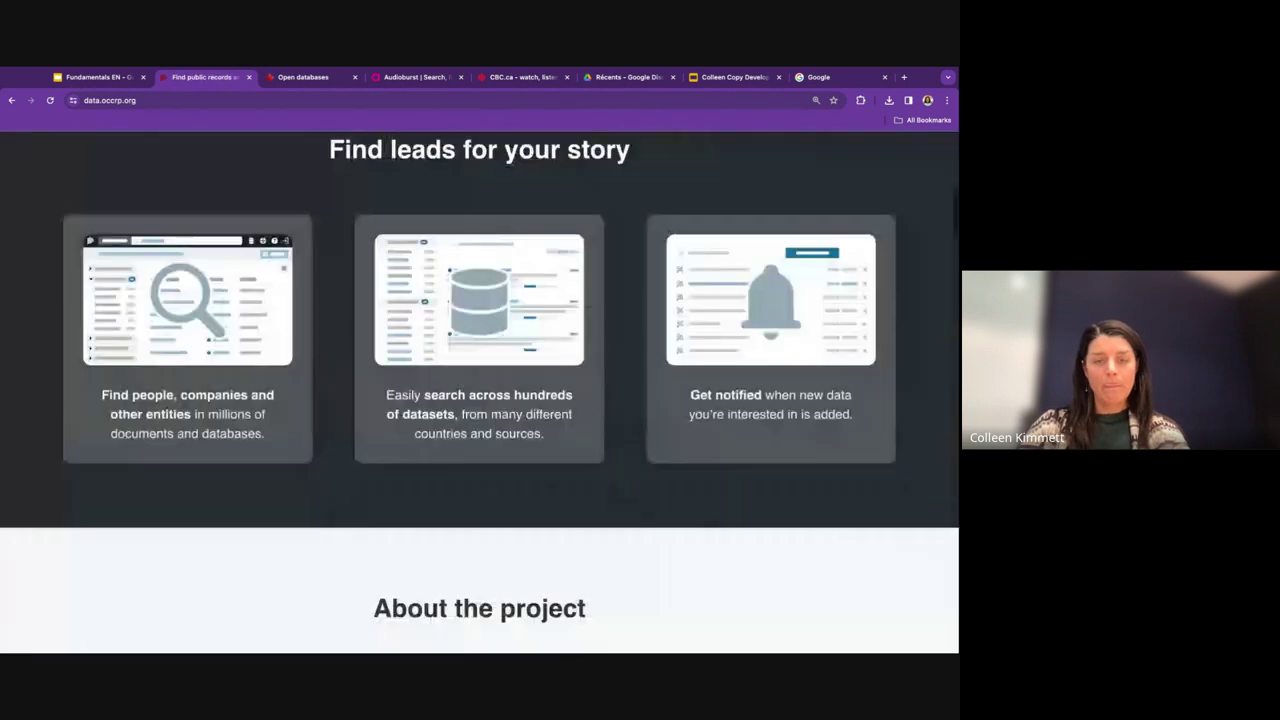
scroll(137, 413, "up", 10)
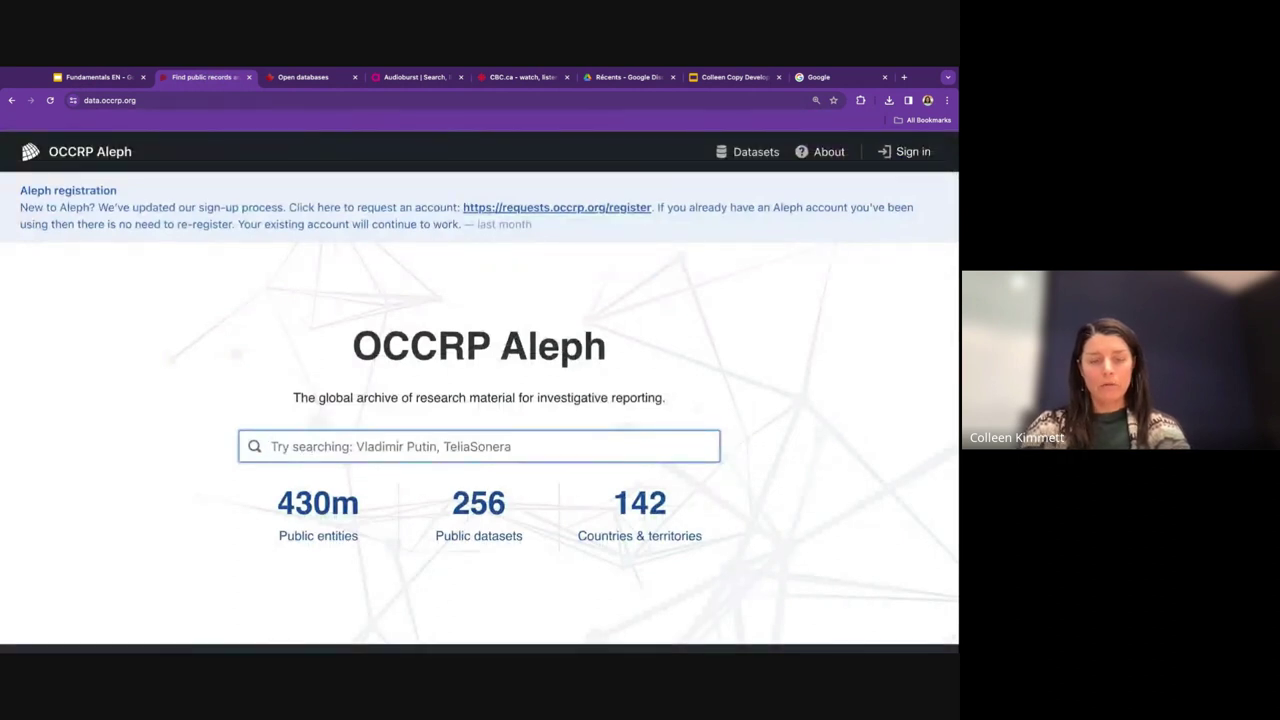
Search OCCRP Aleph for 'Canada' and scroll through the 10,000+ matches
type("Canada")
key("Return")
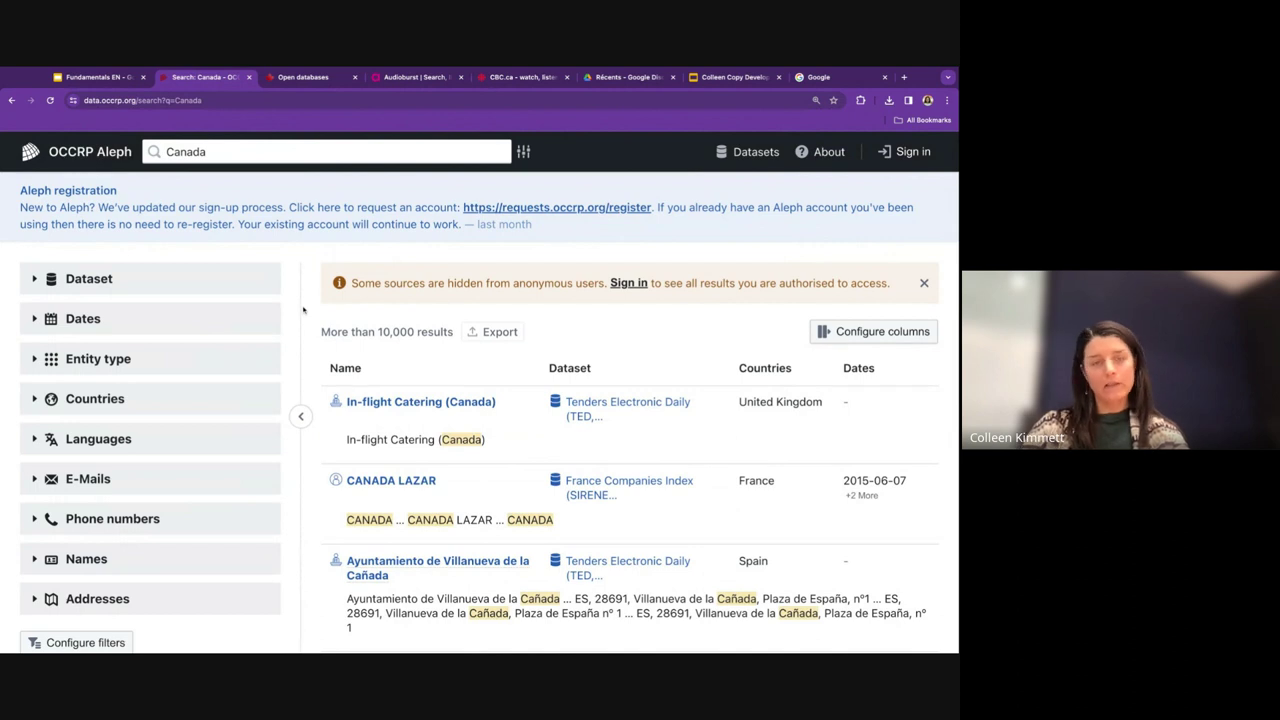
scroll(296, 330, "down", 1)
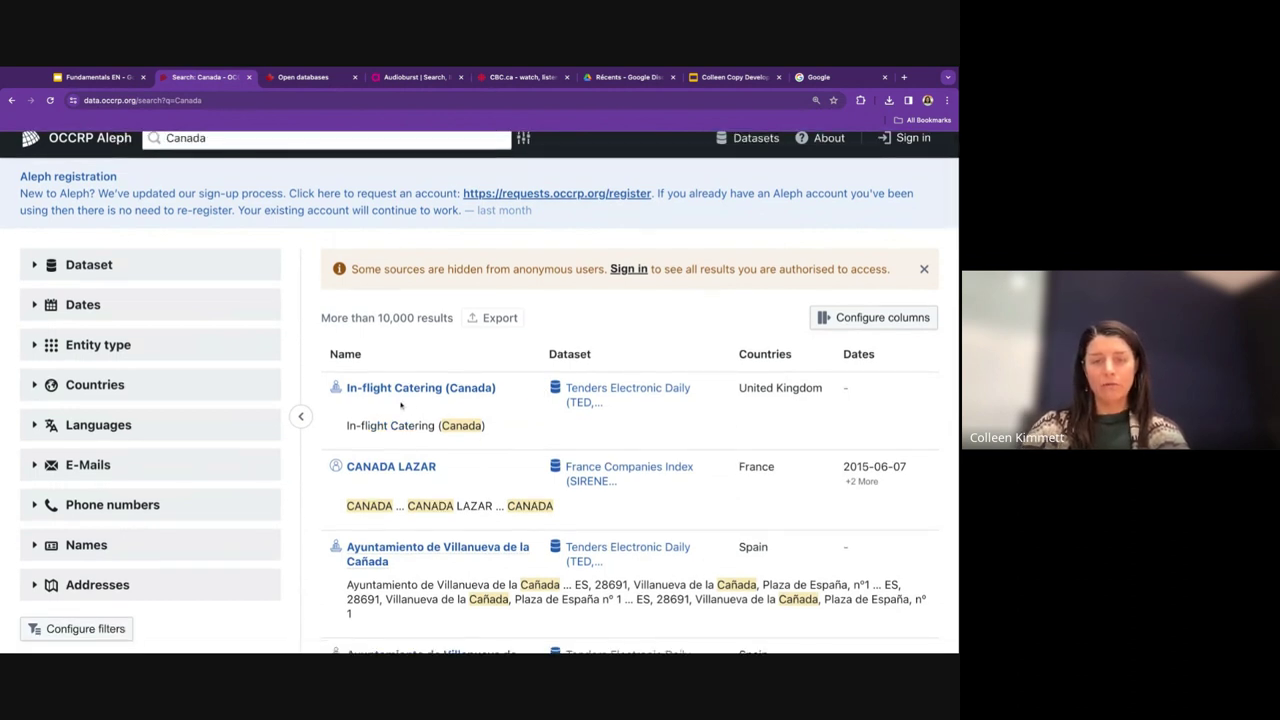
scroll(313, 452, "down", 1)
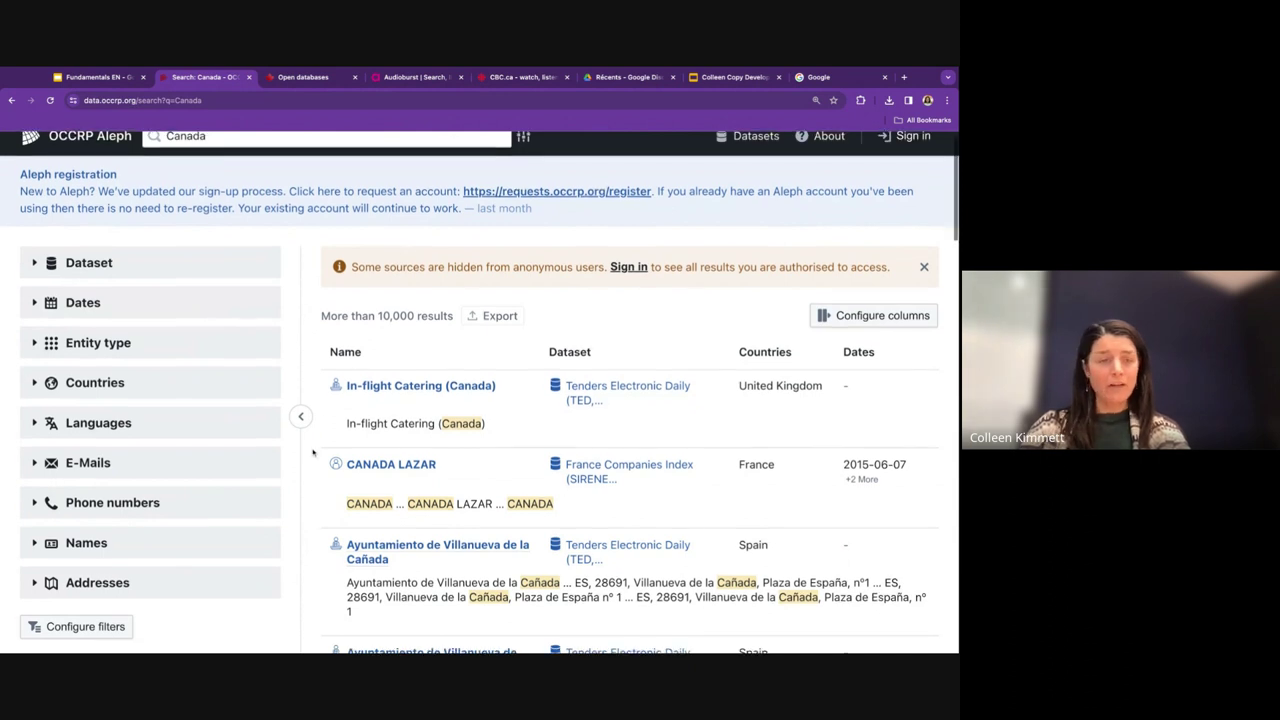
scroll(313, 451, "down", 1)
scroll(304, 313, "up", 1)
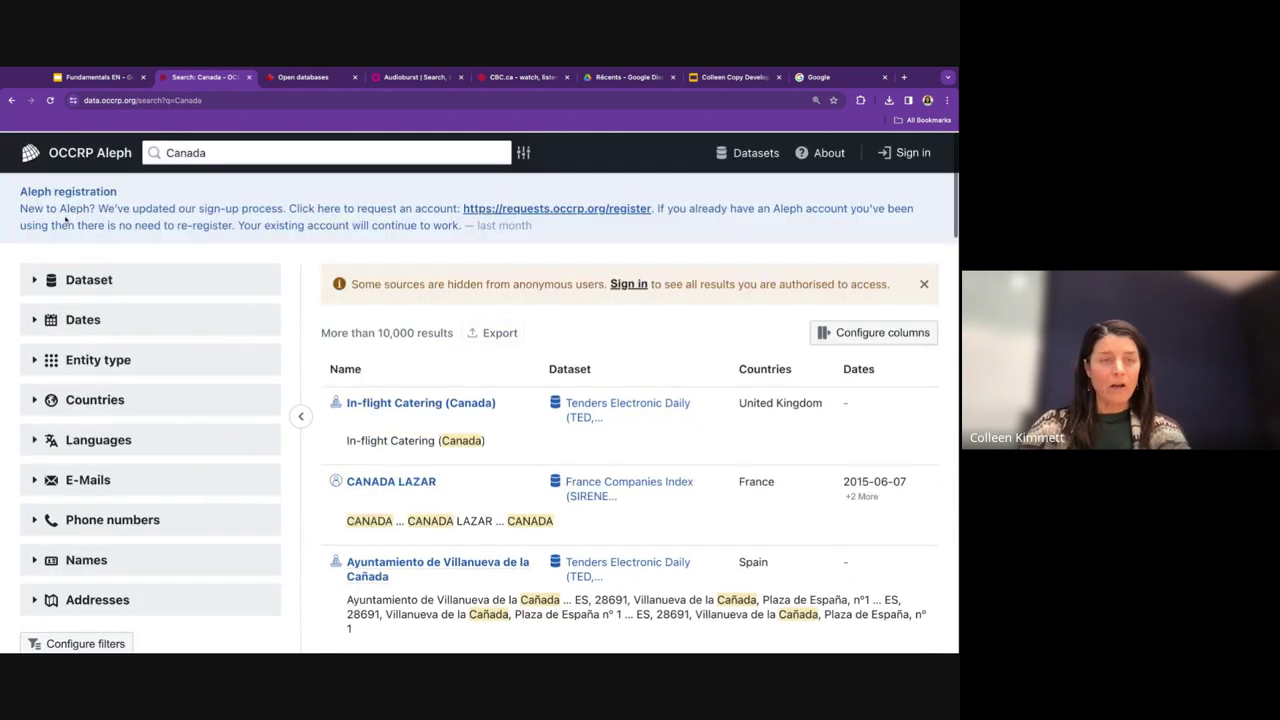
Expand the Dataset and Countries facets showing 173 datasets and 250 countries
left_click(40, 280)
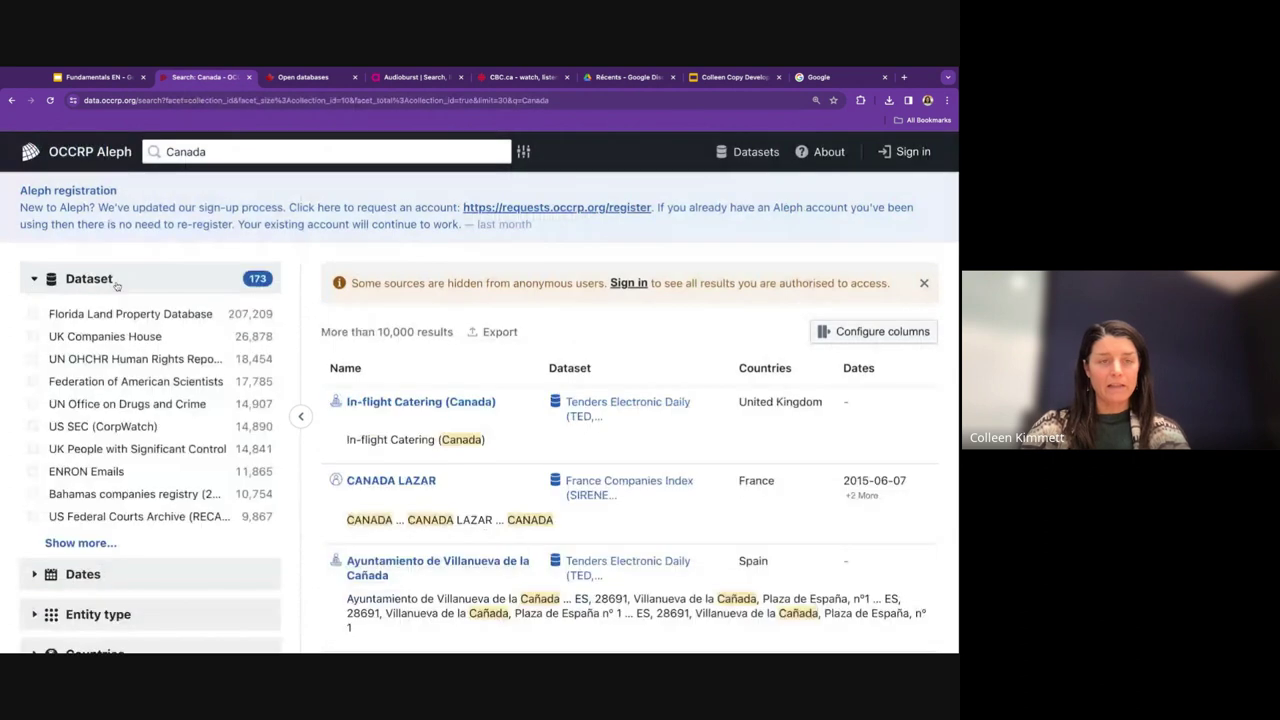
scroll(60, 420, "down", 2)
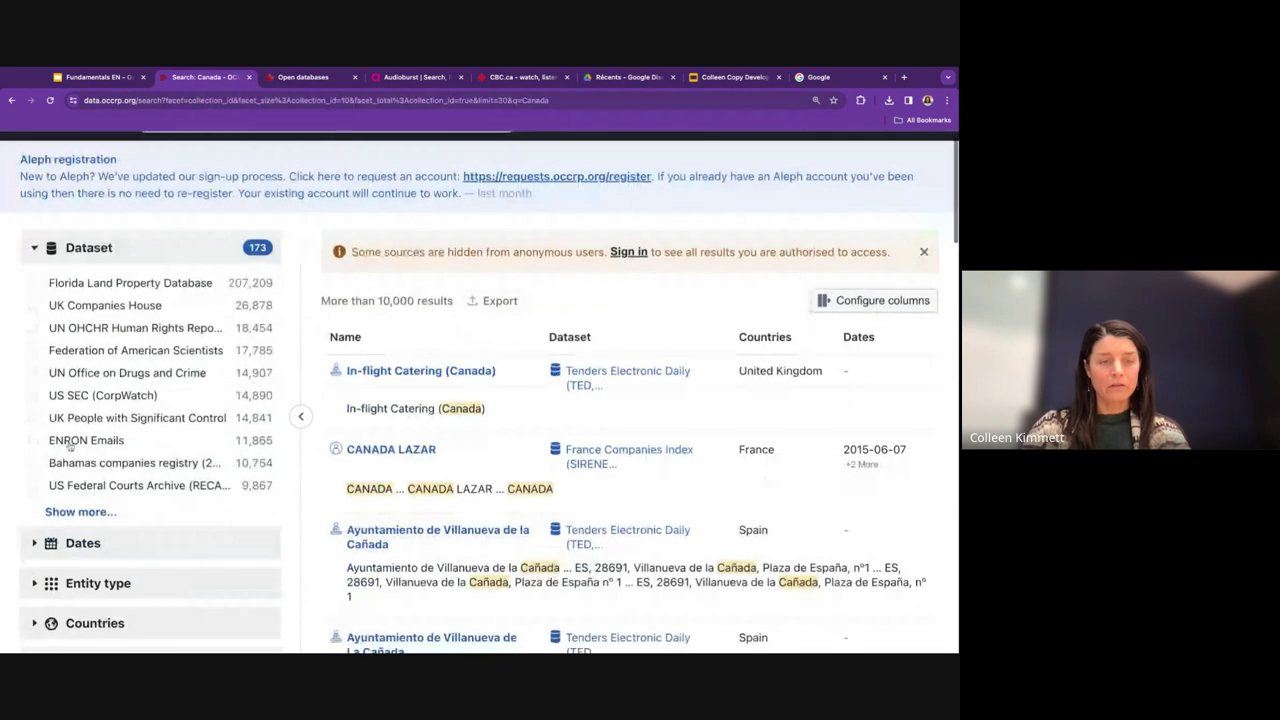
scroll(45, 520, "down", 1)
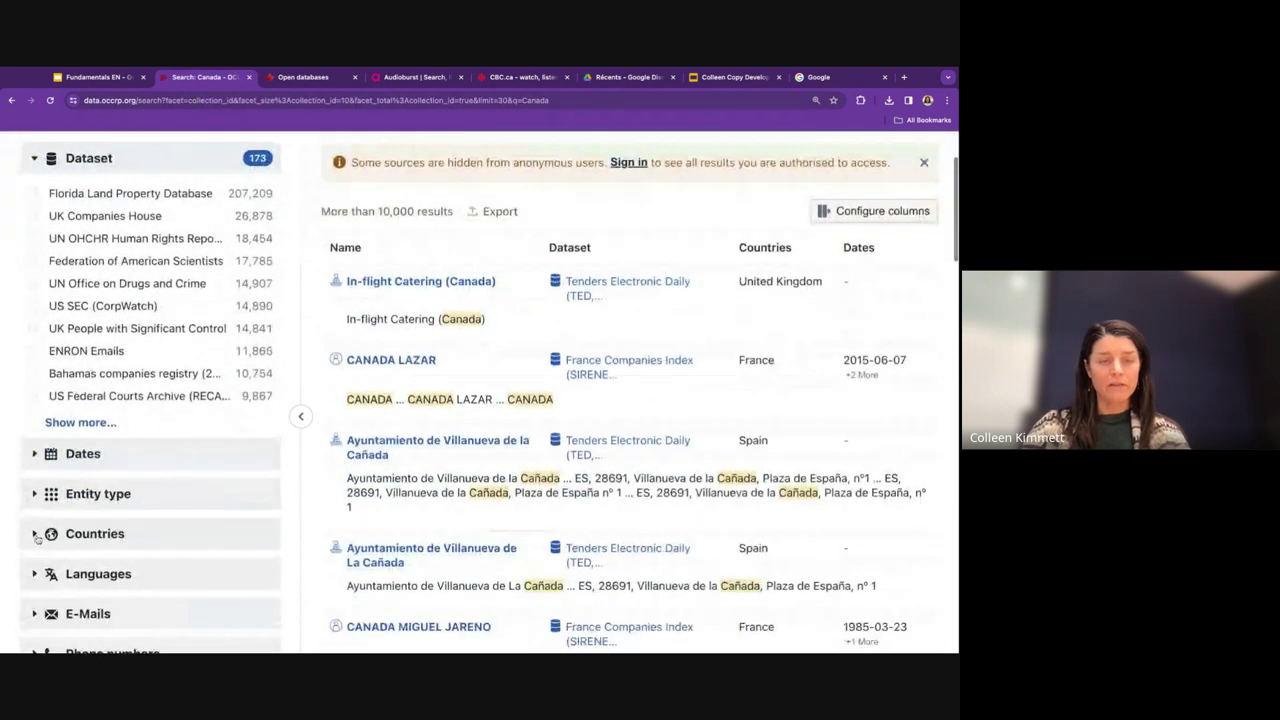
left_click(38, 536)
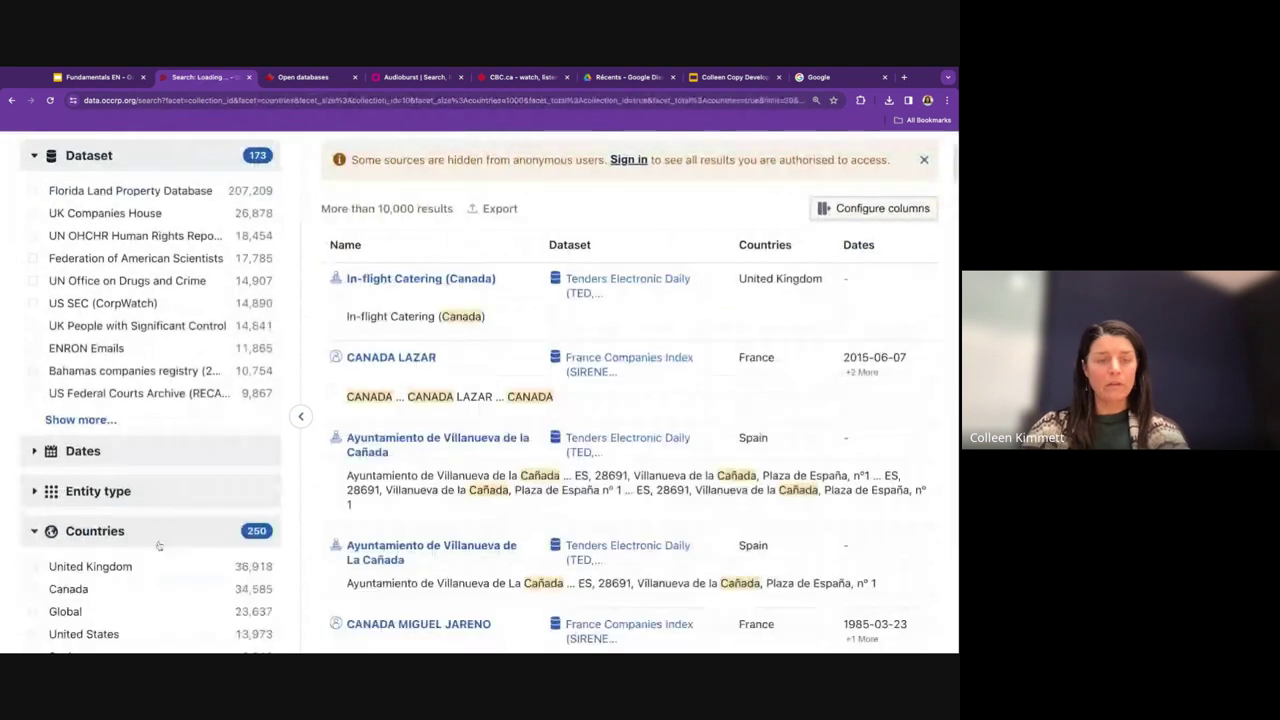
scroll(158, 545, "down", 2)
scroll(158, 545, "down", 1)
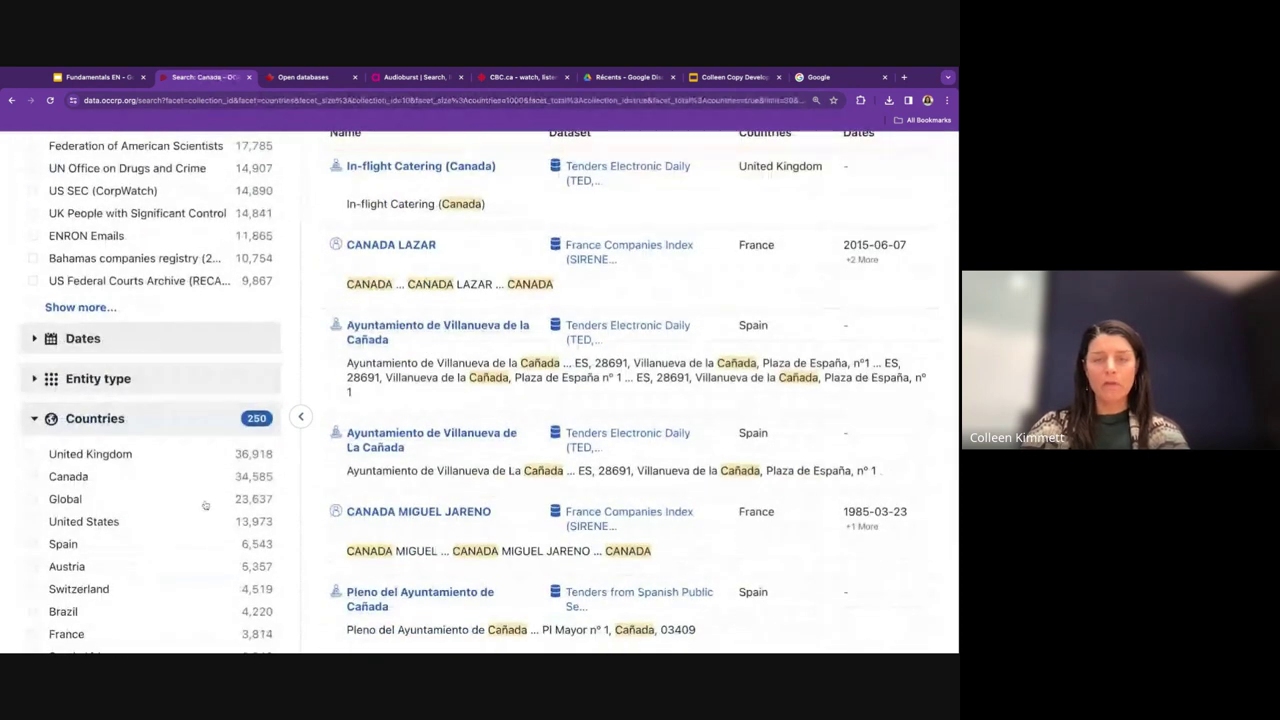
scroll(202, 527, "up", 5)
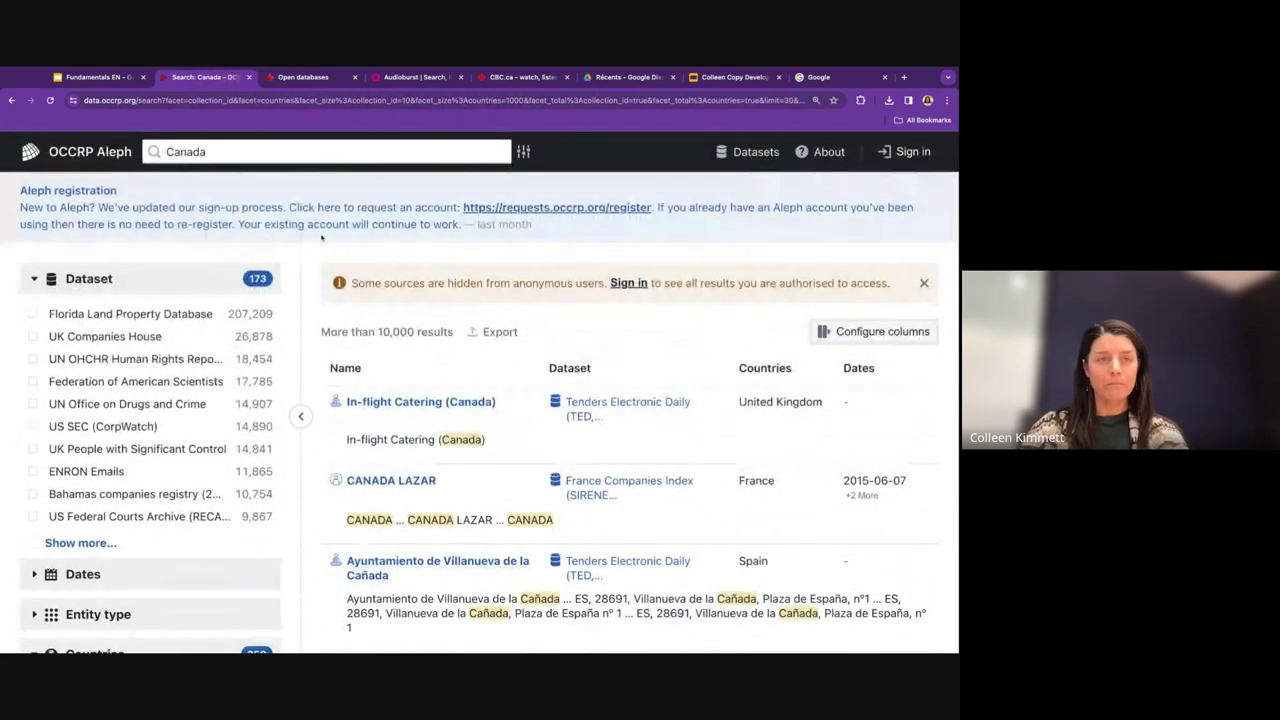
Close the Aleph Canada results and scroll the Open databases list to Recreational and Sport Facilities
left_click(250, 79)
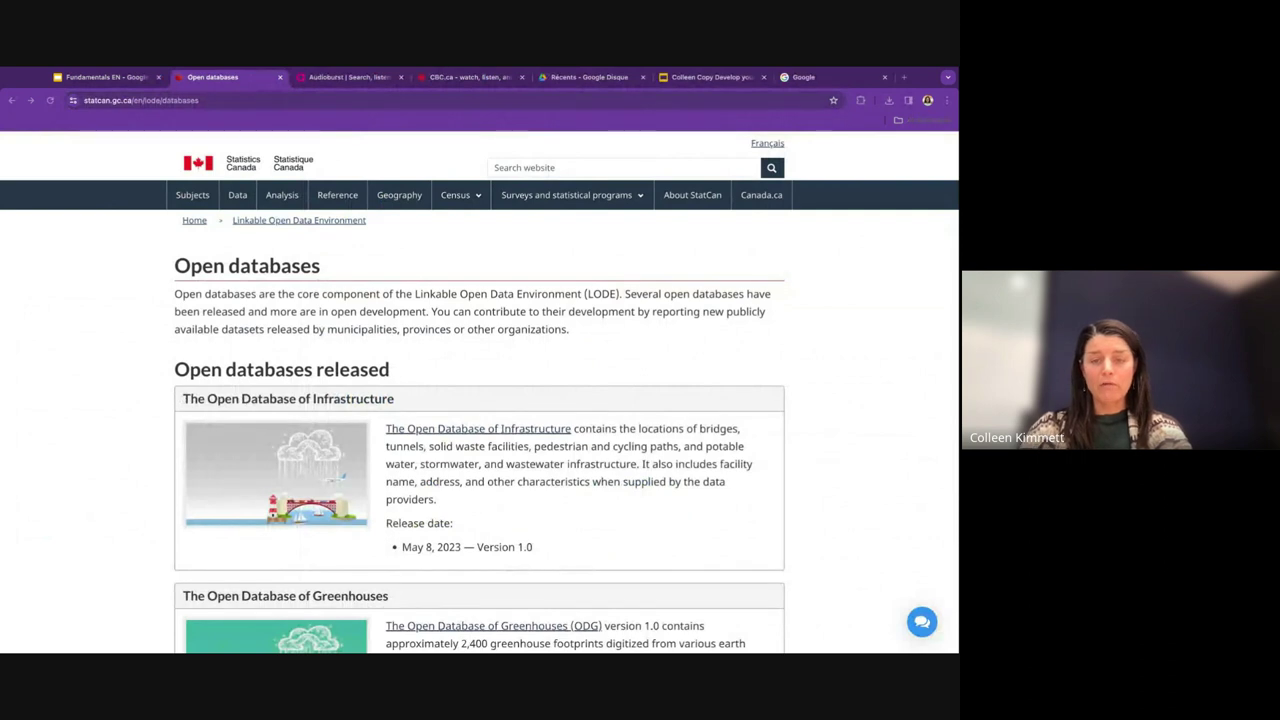
key("alt+Tab")
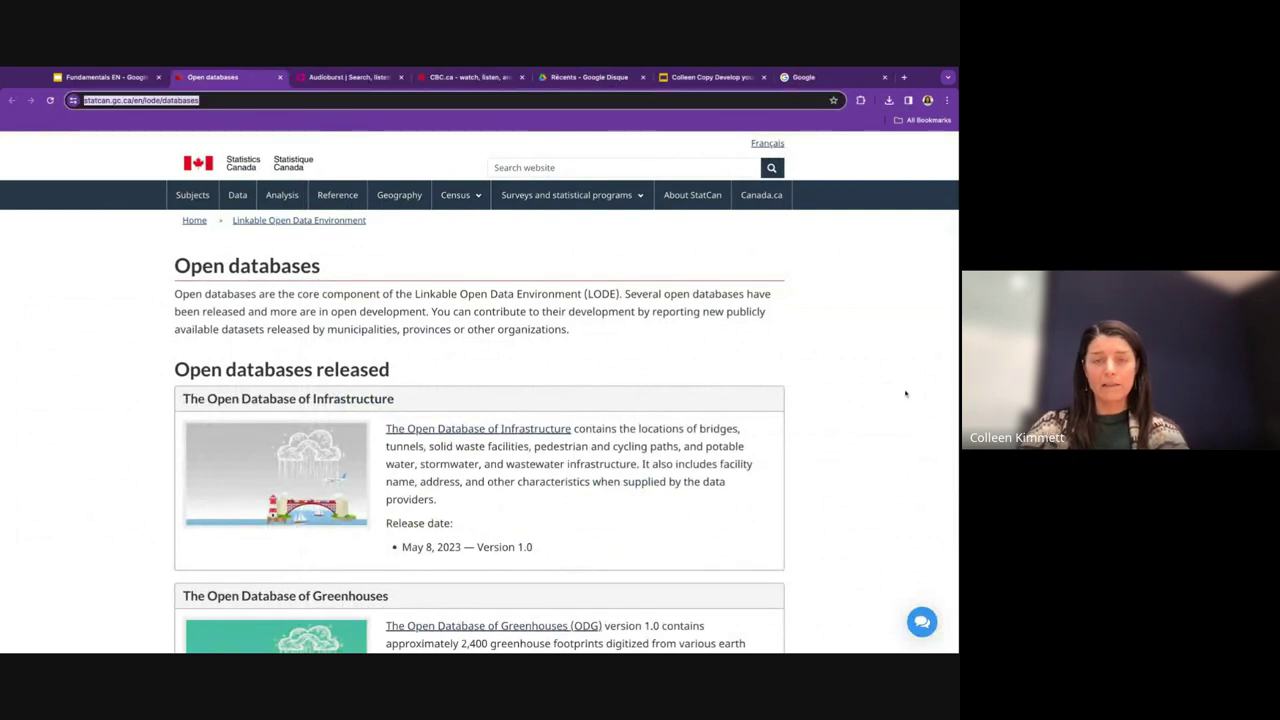
scroll(135, 440, "down", 1)
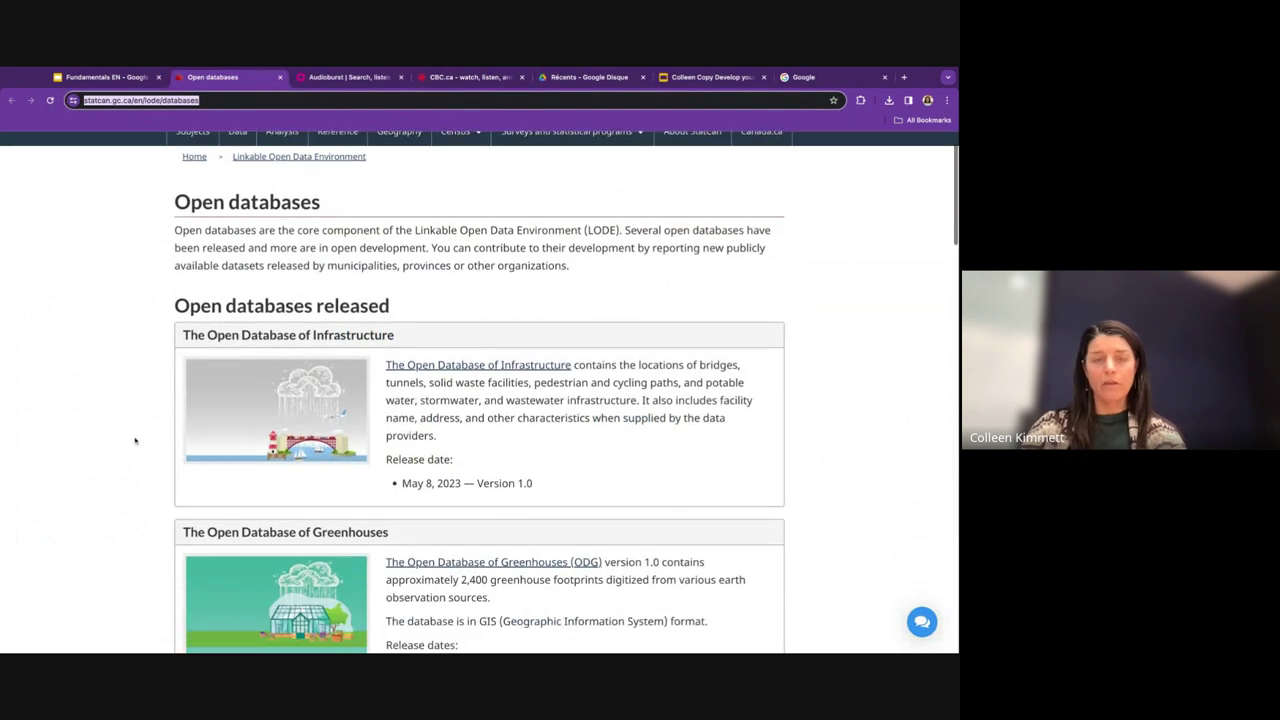
scroll(135, 440, "down", 2)
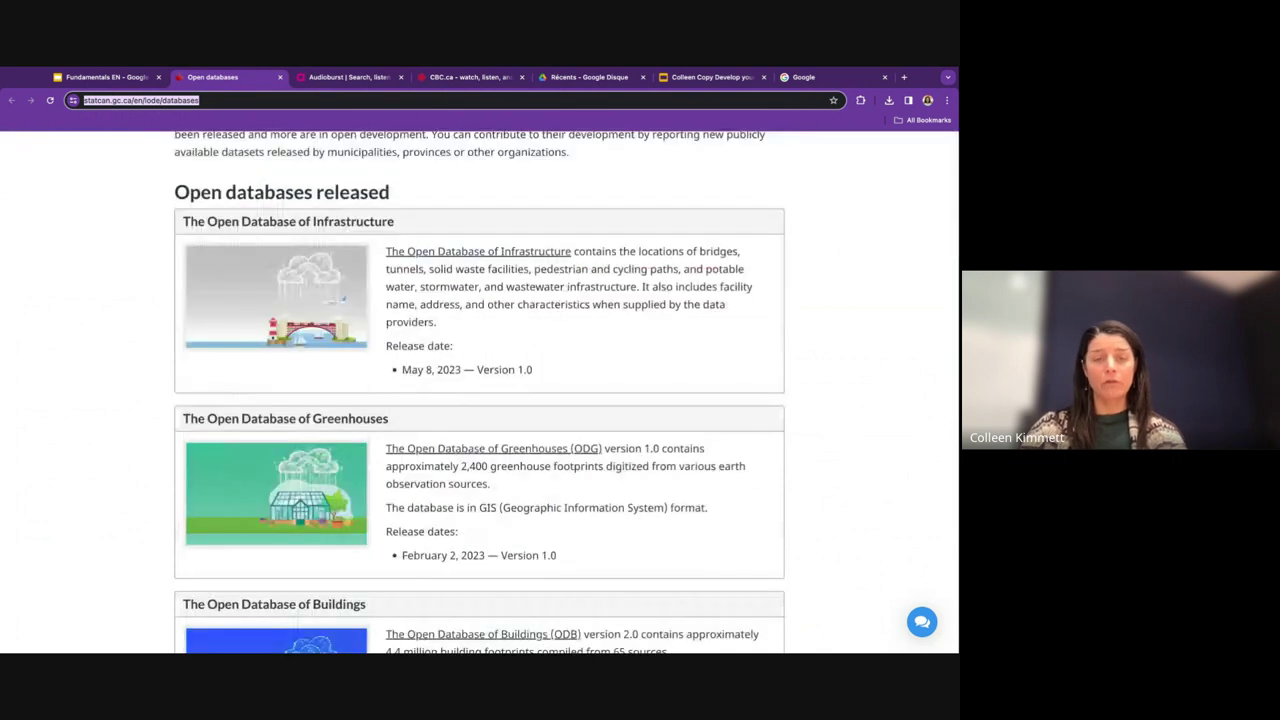
scroll(135, 440, "down", 1)
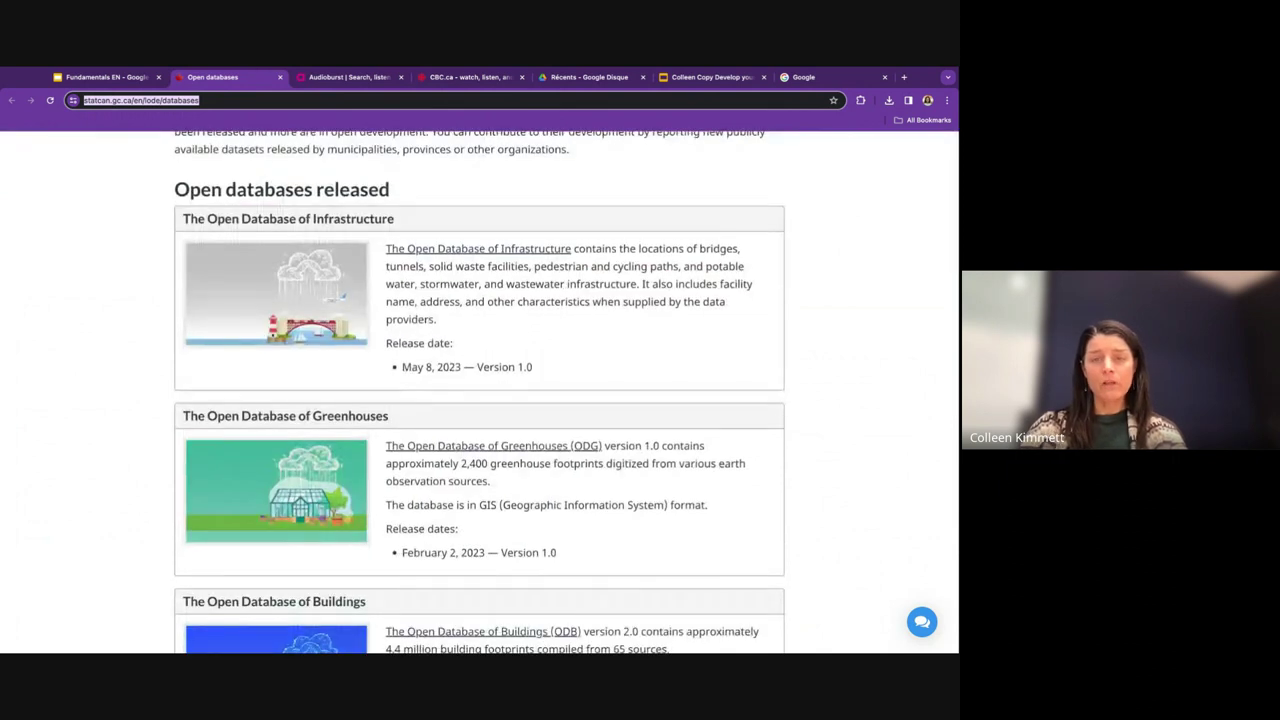
scroll(481, 297, "down", 3)
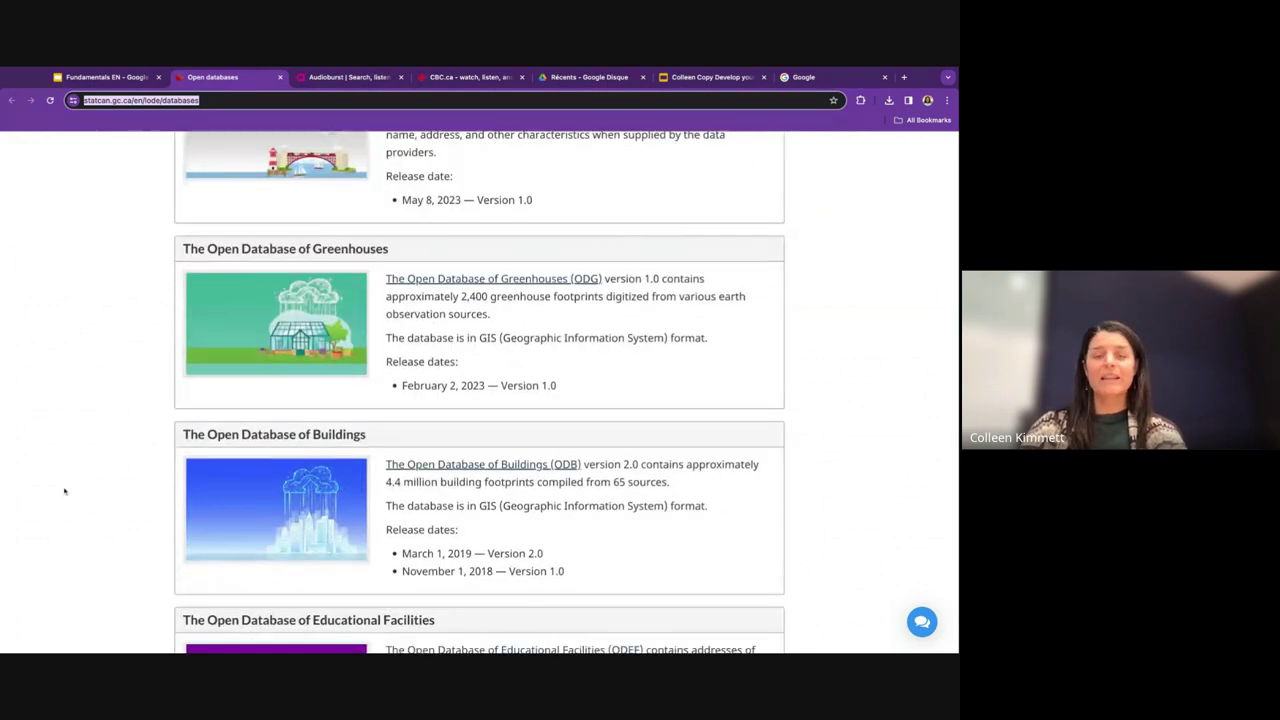
scroll(530, 320, "down", 3)
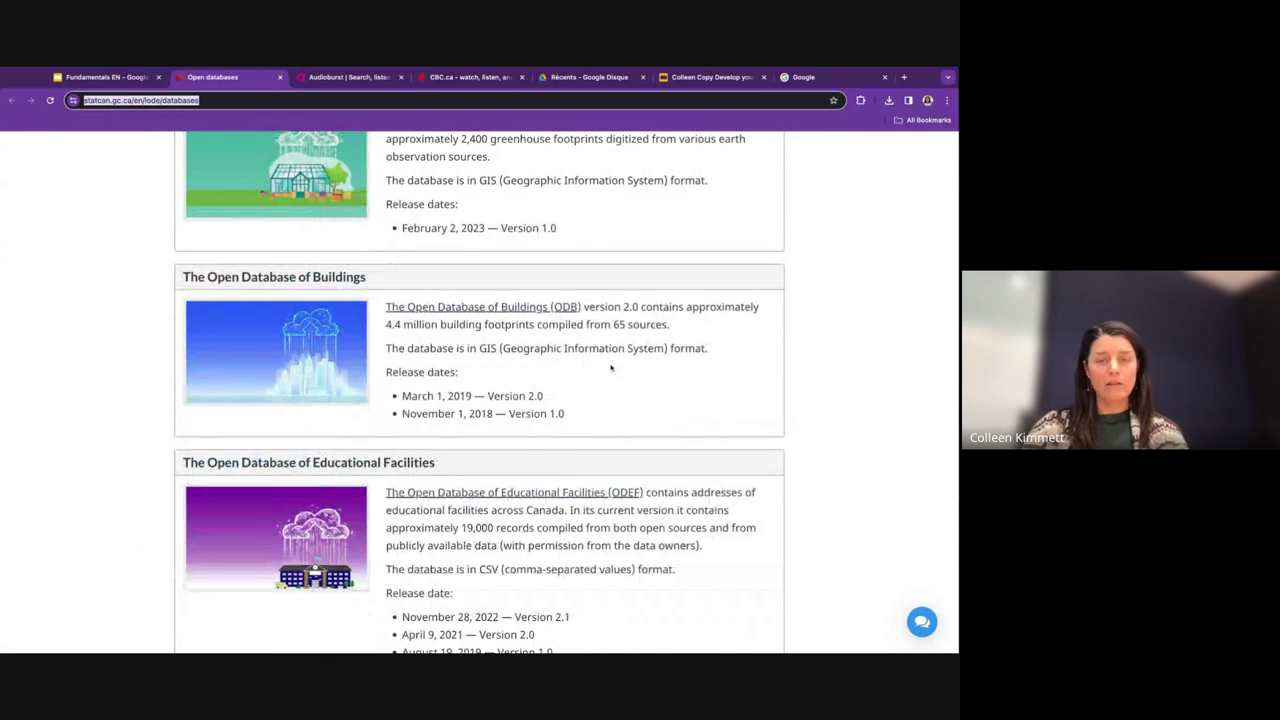
scroll(55, 503, "down", 3)
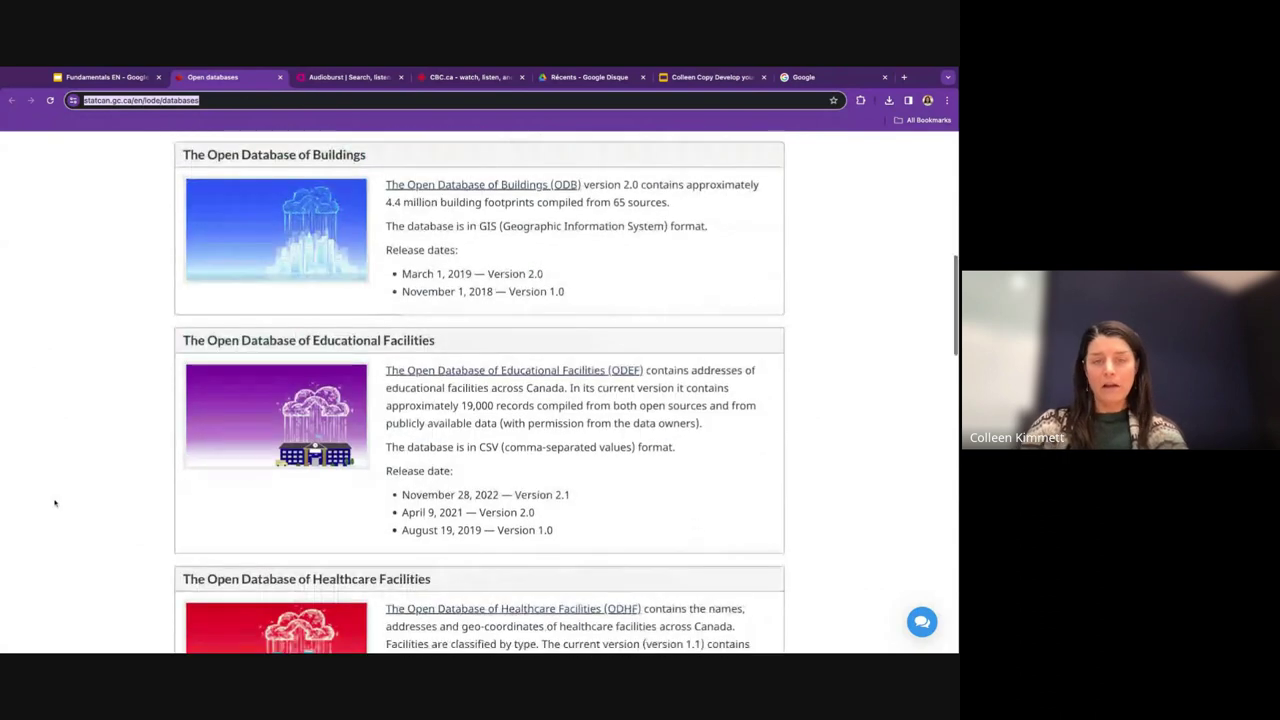
scroll(55, 503, "down", 5)
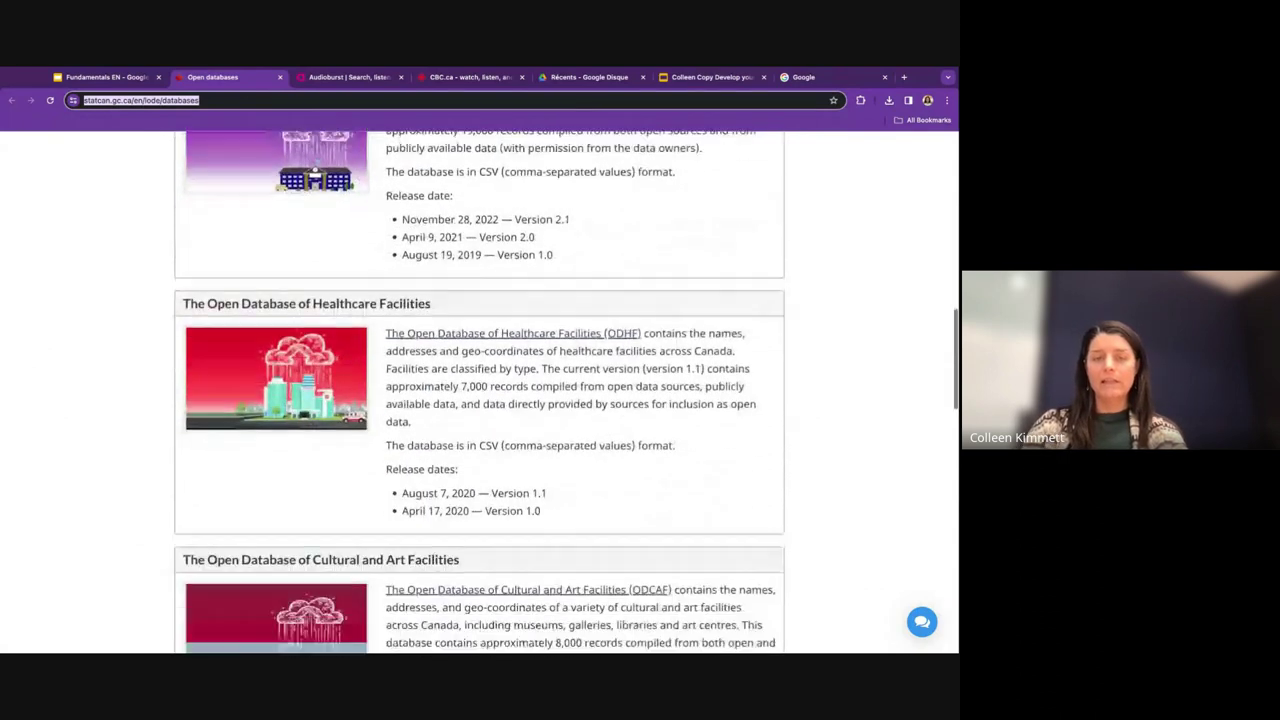
scroll(479, 392, "down", 5)
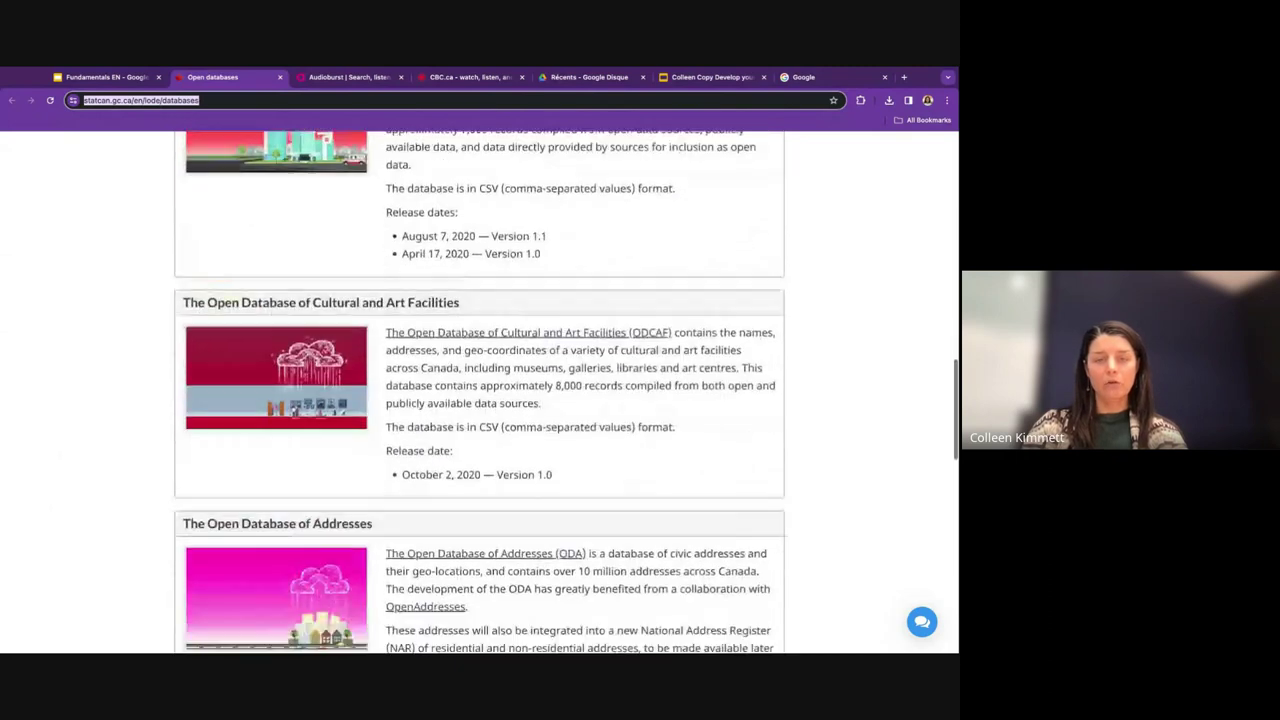
scroll(479, 392, "down", 3)
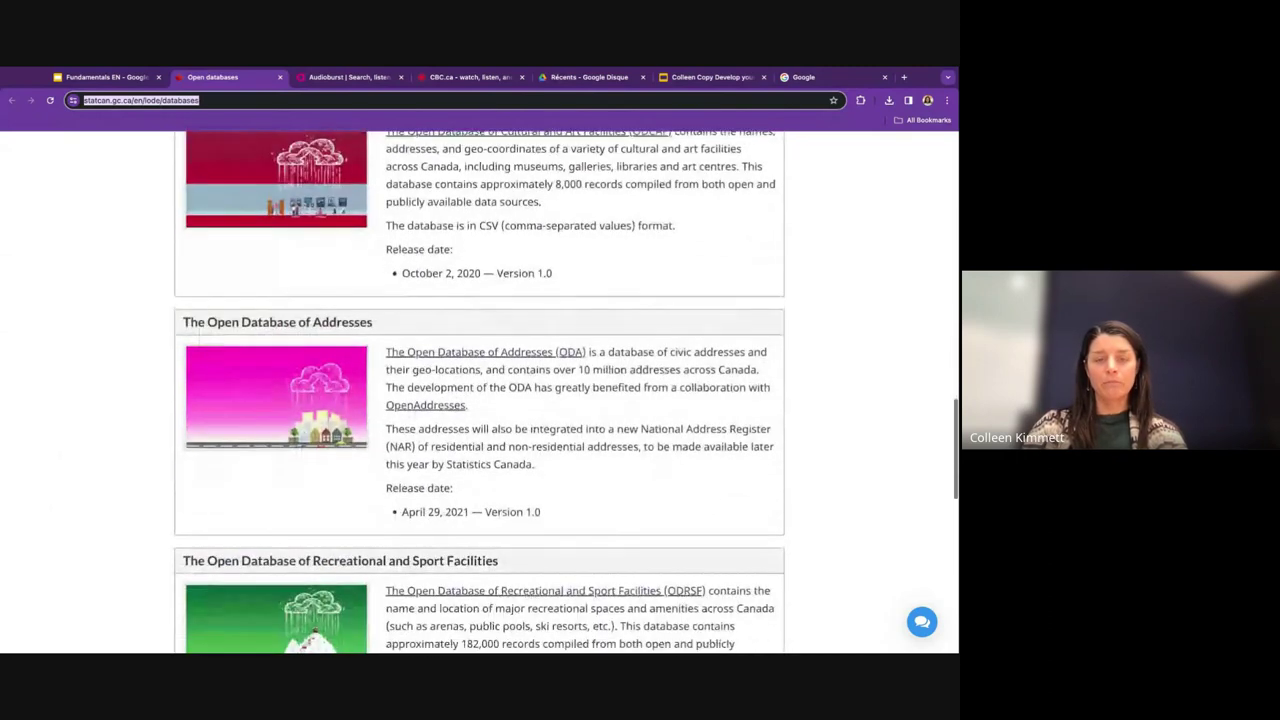
scroll(432, 637, "down", 4)
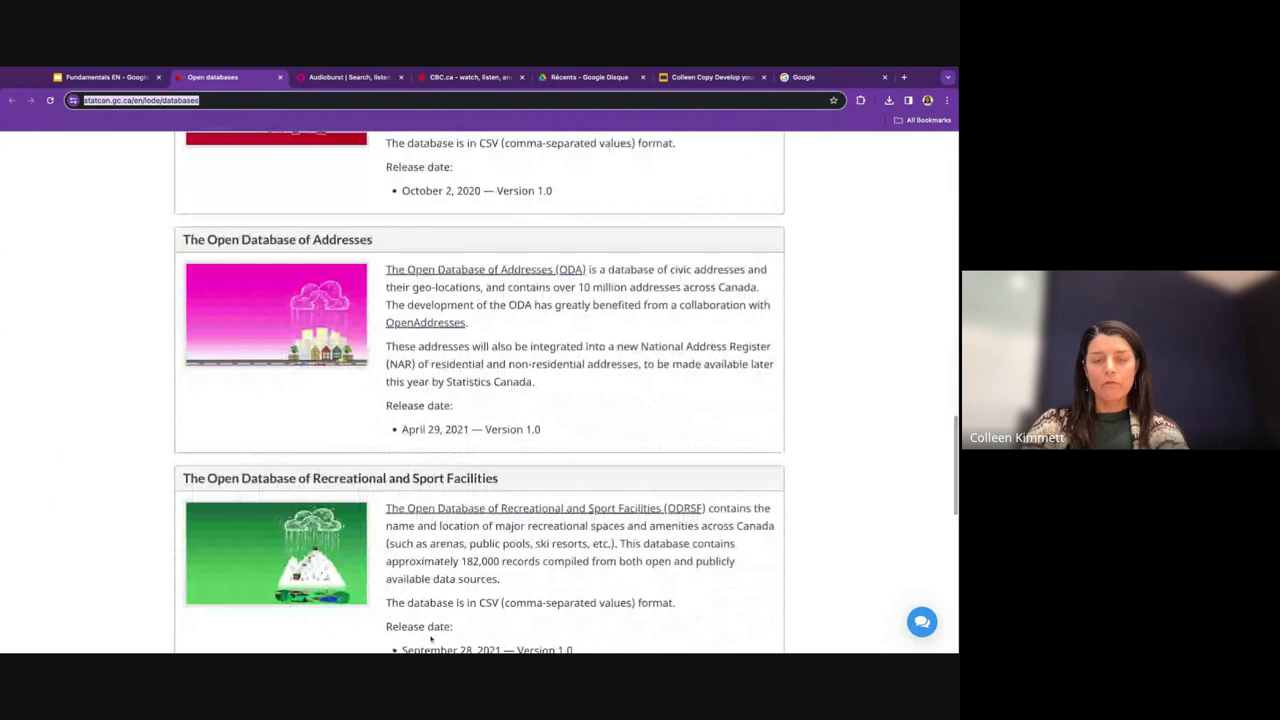
Open the Recreational and Sport Facilities database page and scroll to its ODRSF download and visualizing sections
left_click(463, 376)
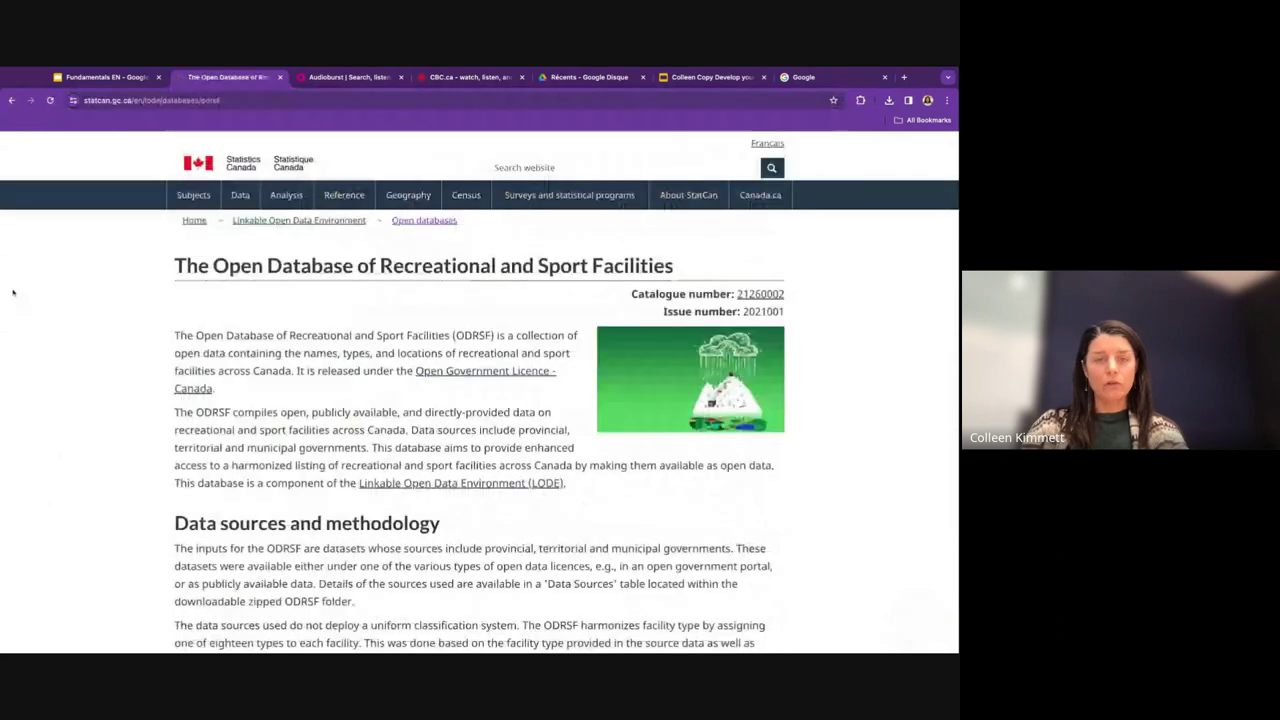
scroll(157, 471, "down", 20)
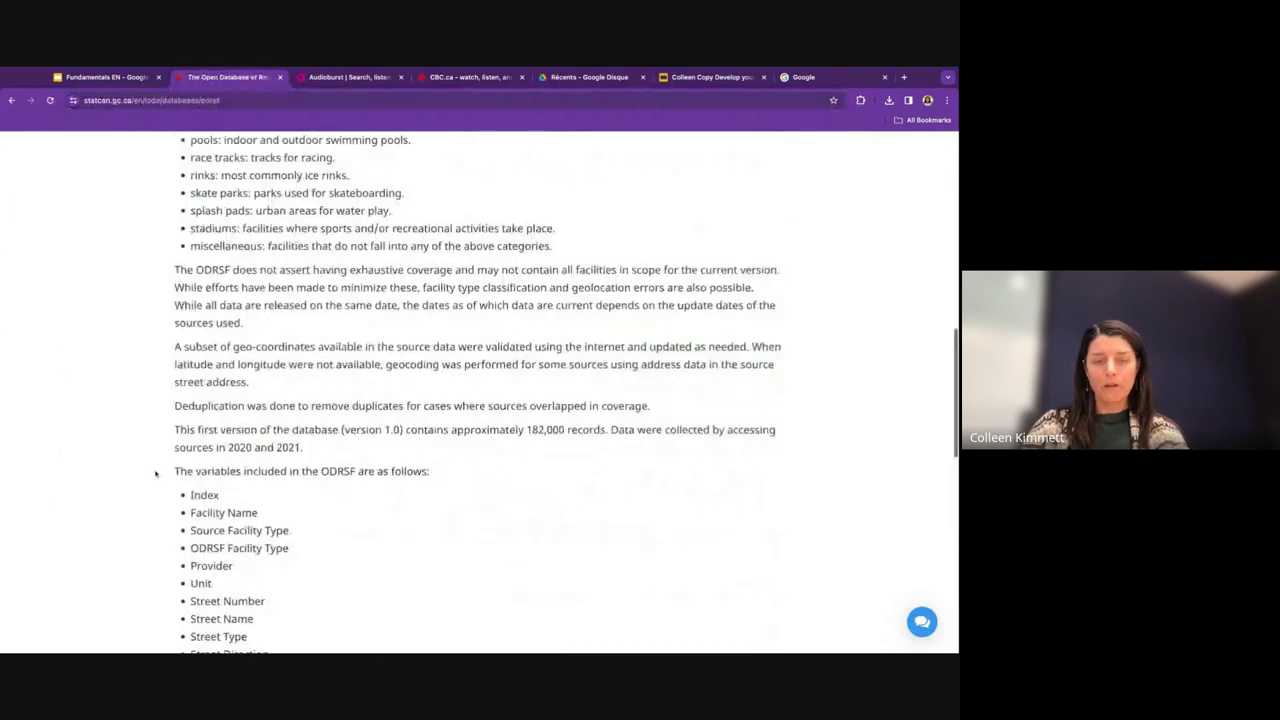
scroll(155, 473, "down", 7)
scroll(453, 338, "up", 3)
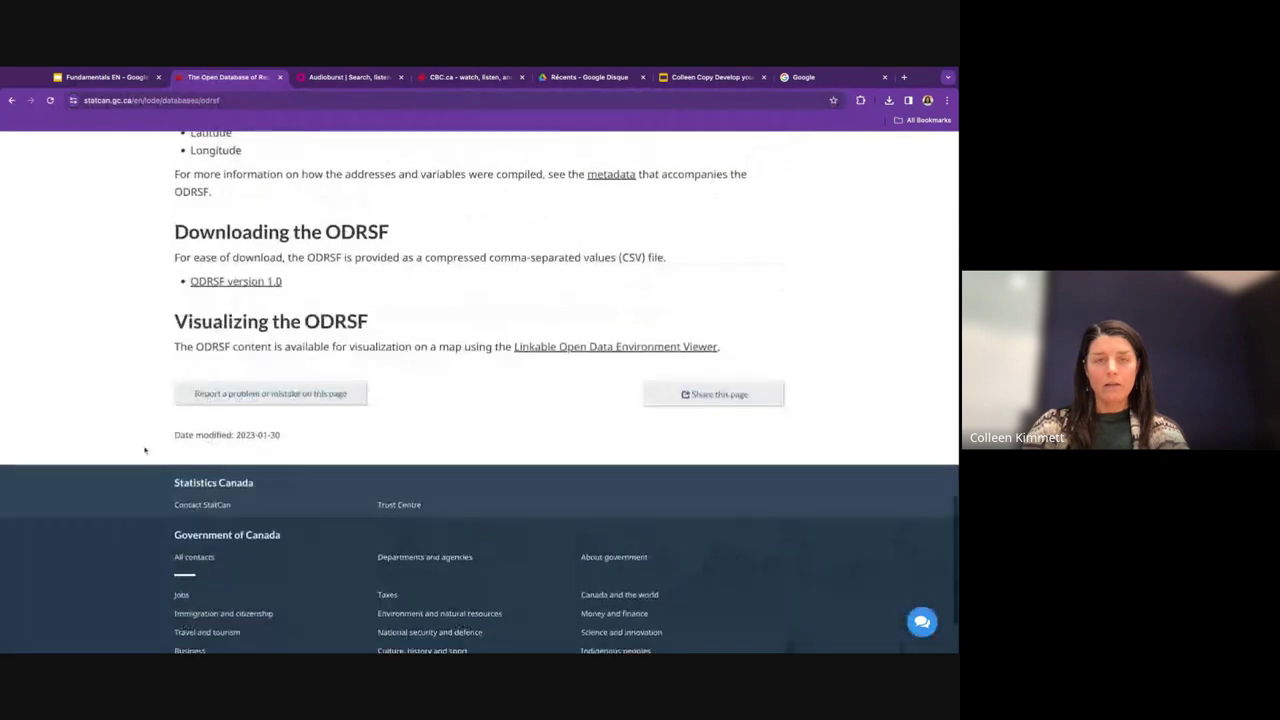
scroll(453, 338, "up", 1)
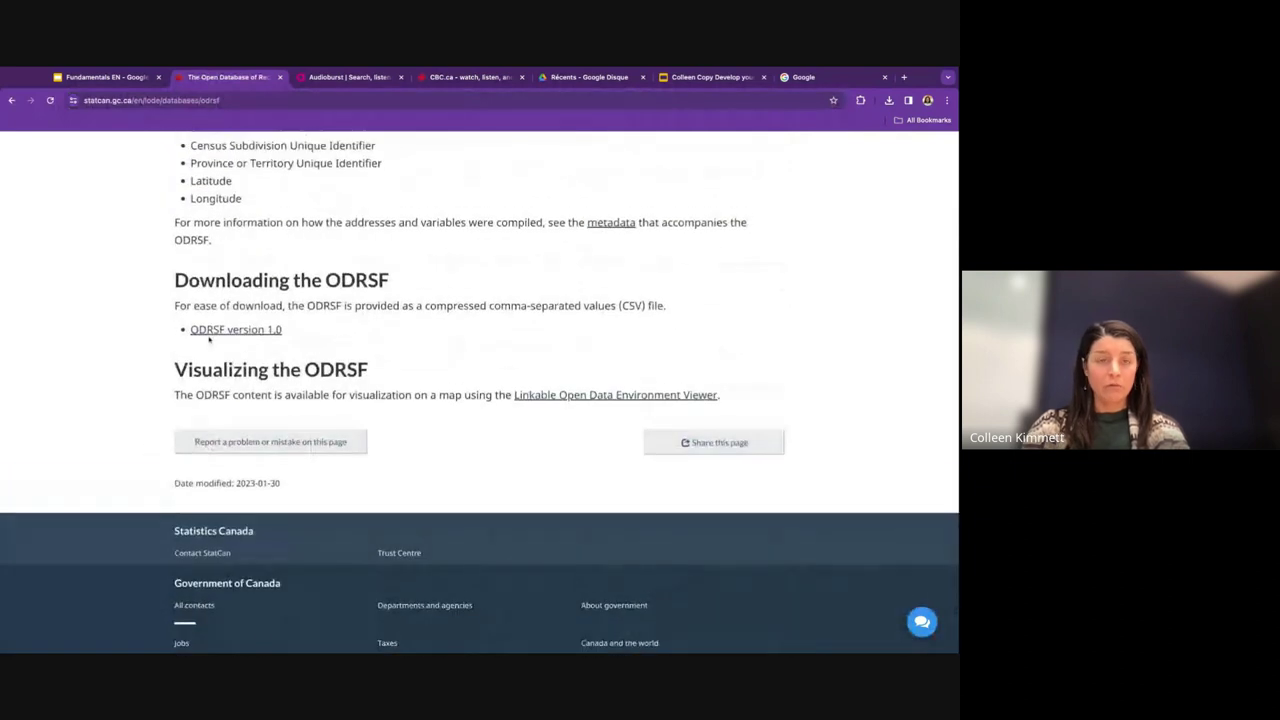
Open the LODE Viewer and inspect Toronto-area map points, including the Thorncliffe Park Dr stop
left_click(578, 396)
scroll(105, 417, "down", 2)
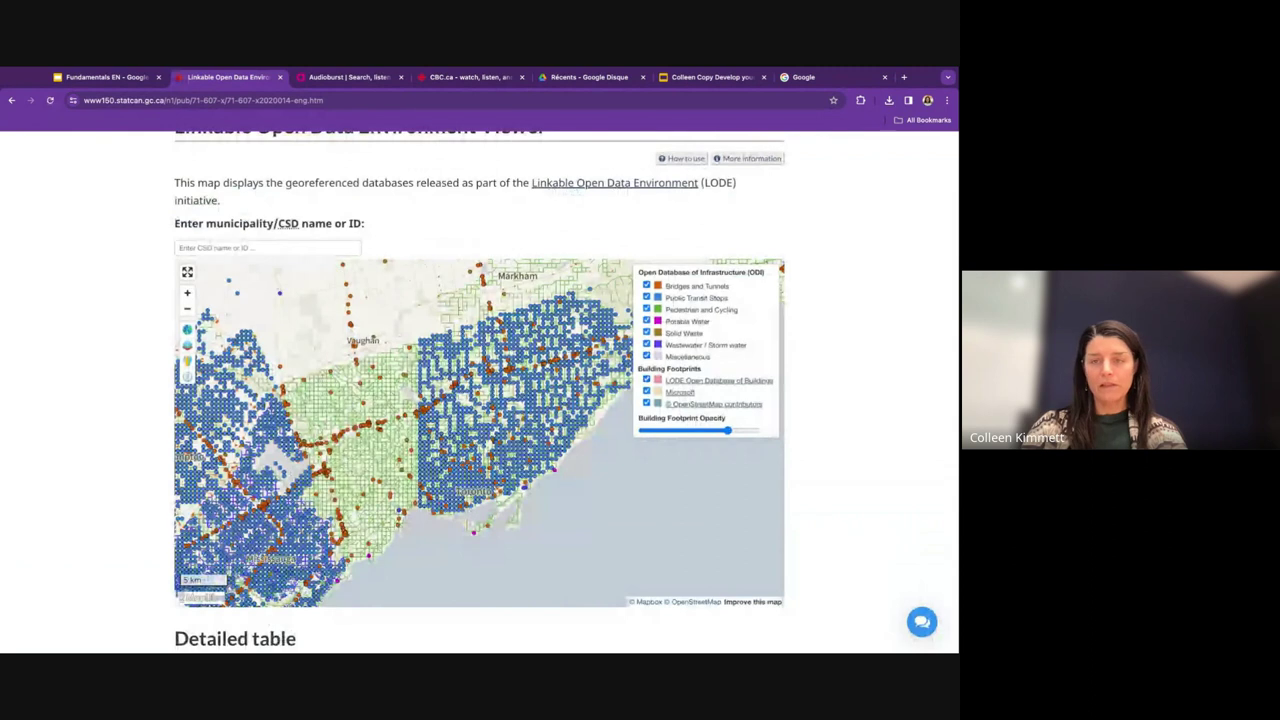
scroll(565, 390, "down", 1)
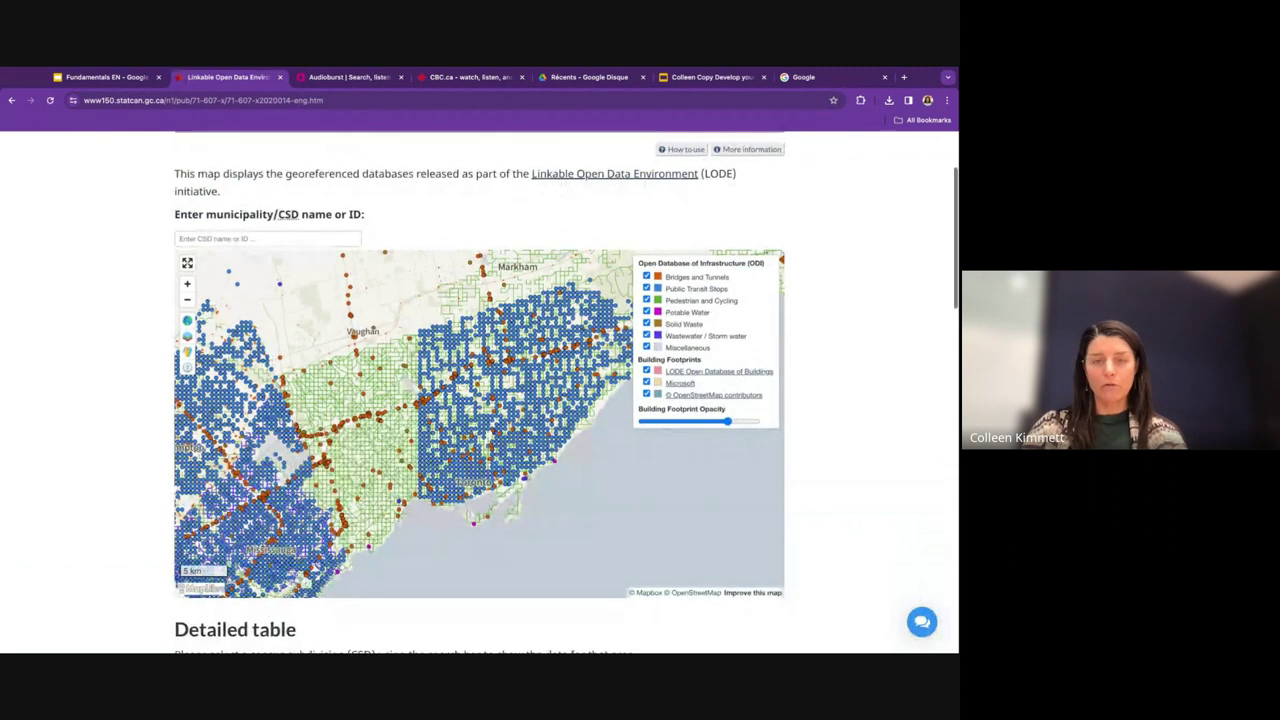
left_click(479, 411)
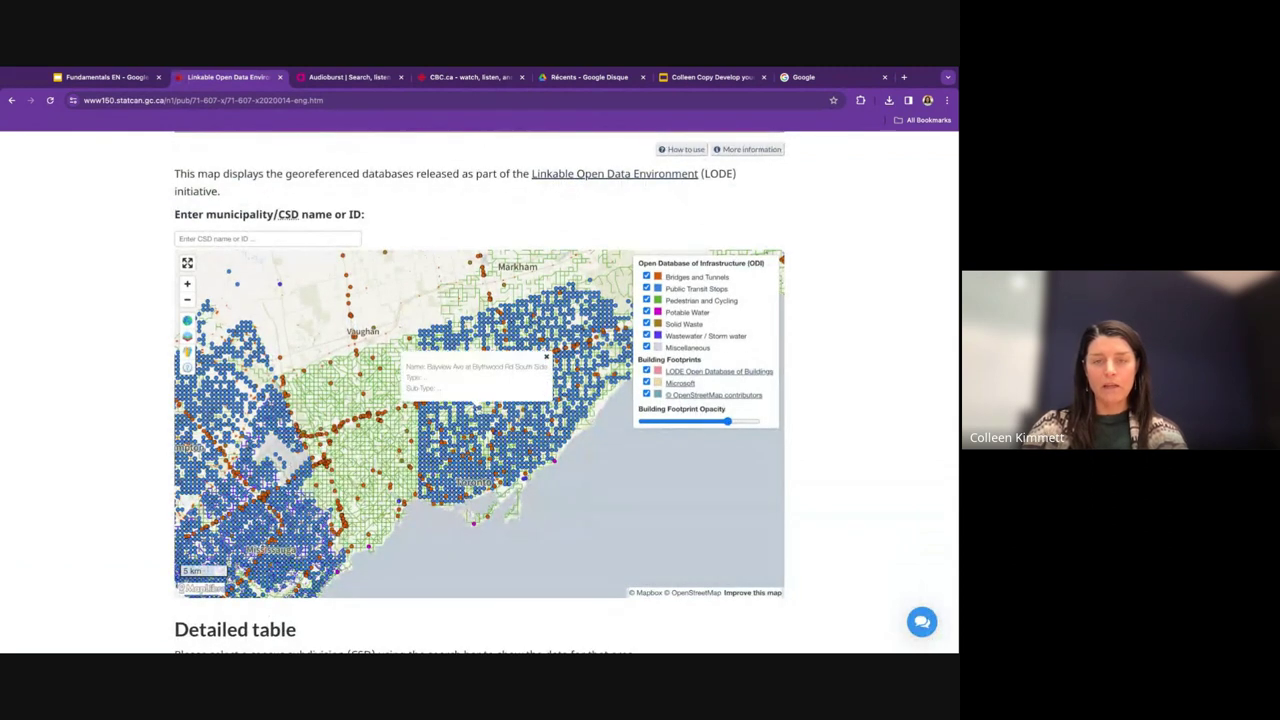
left_click(482, 420)
left_click(497, 436)
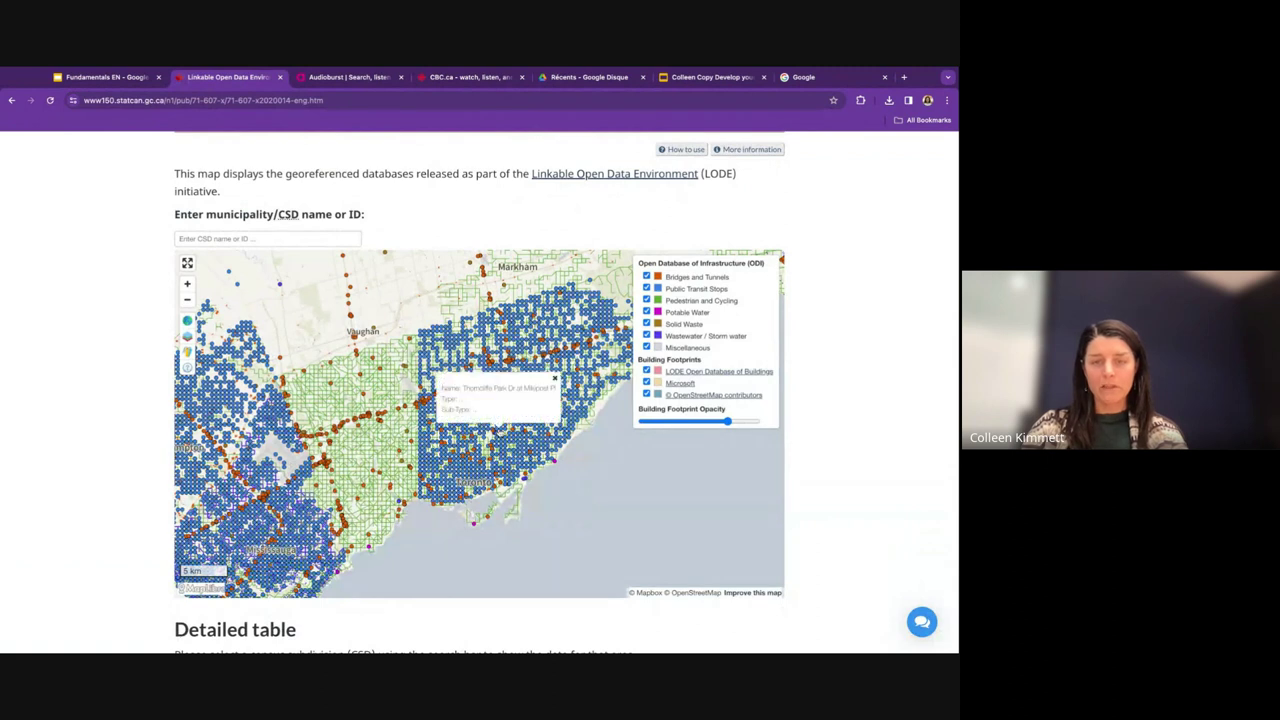
Zoom the page in twice, check the Pharmacy Ave stop and a Highway 401 bridge, then close the viewer
key("ctrl+plus")
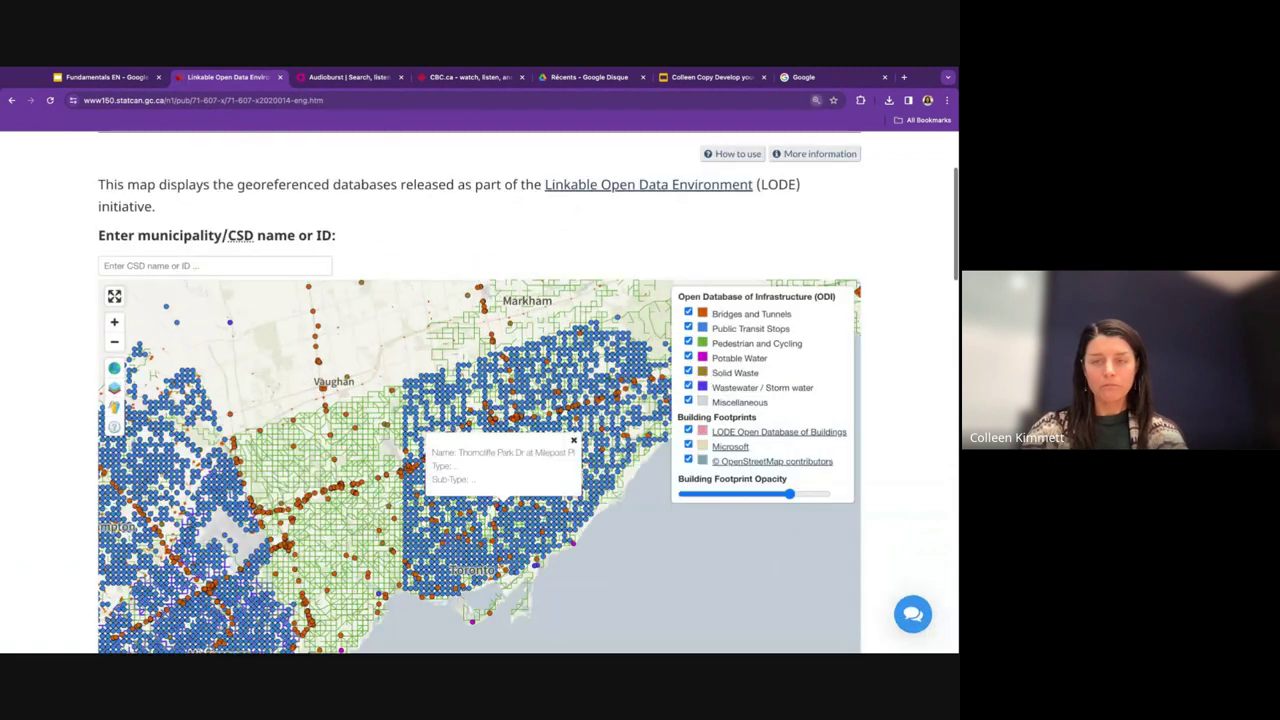
key("ctrl+plus")
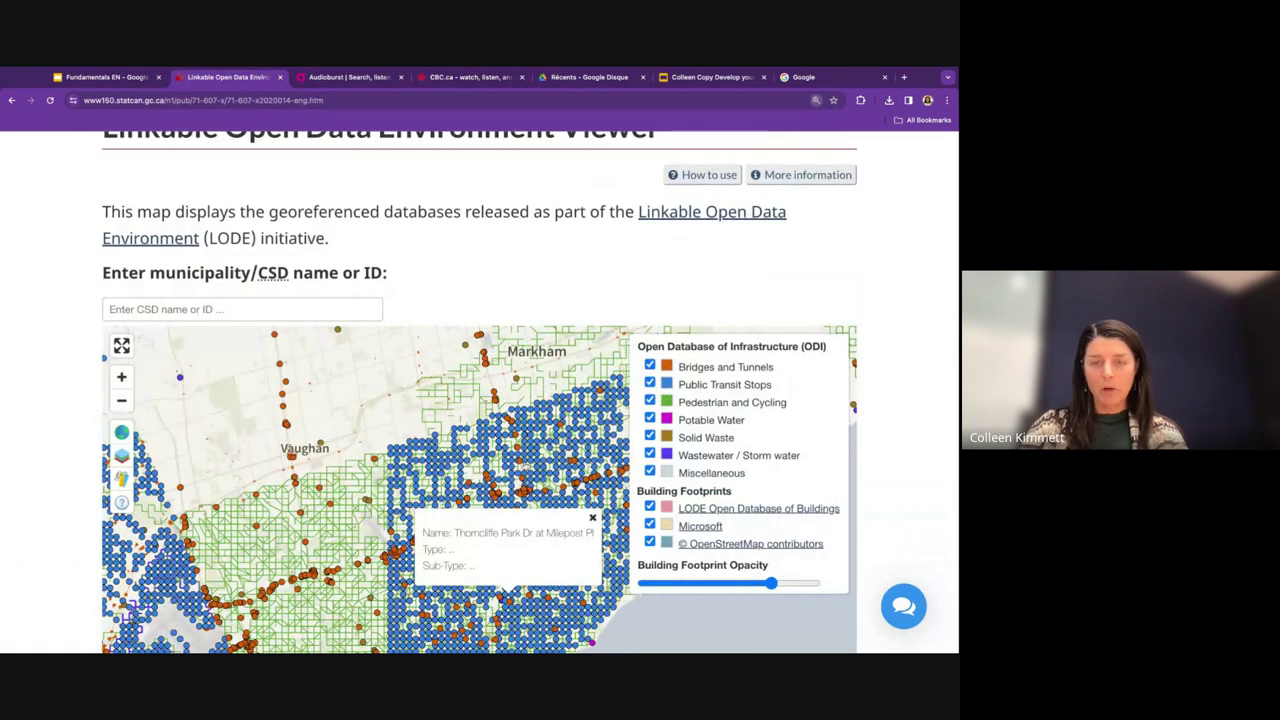
left_click(534, 463)
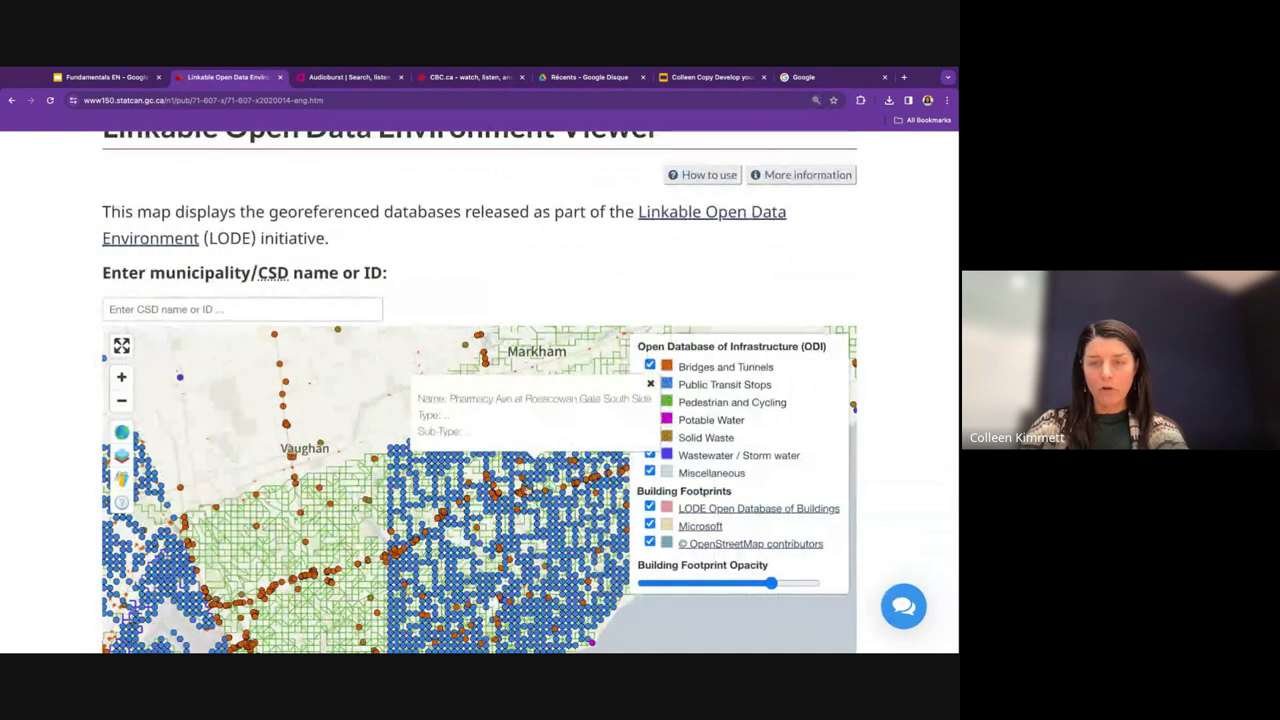
left_click(368, 560)
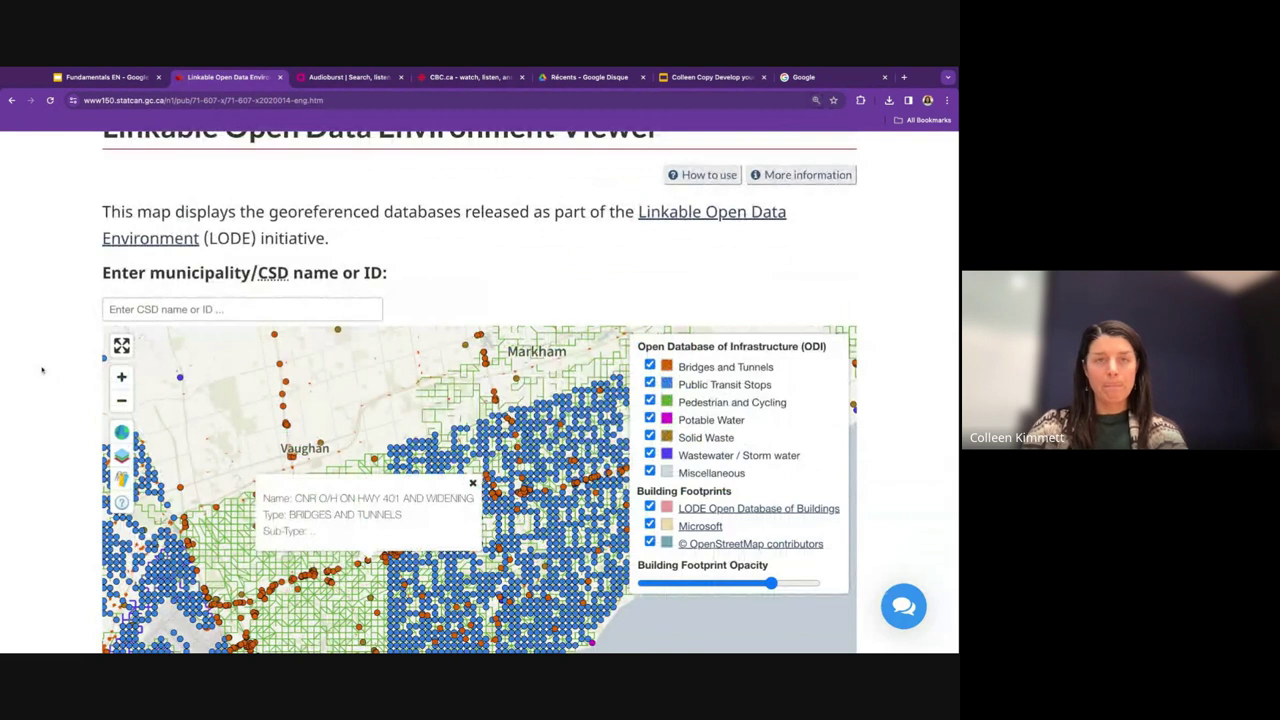
left_click(281, 77)
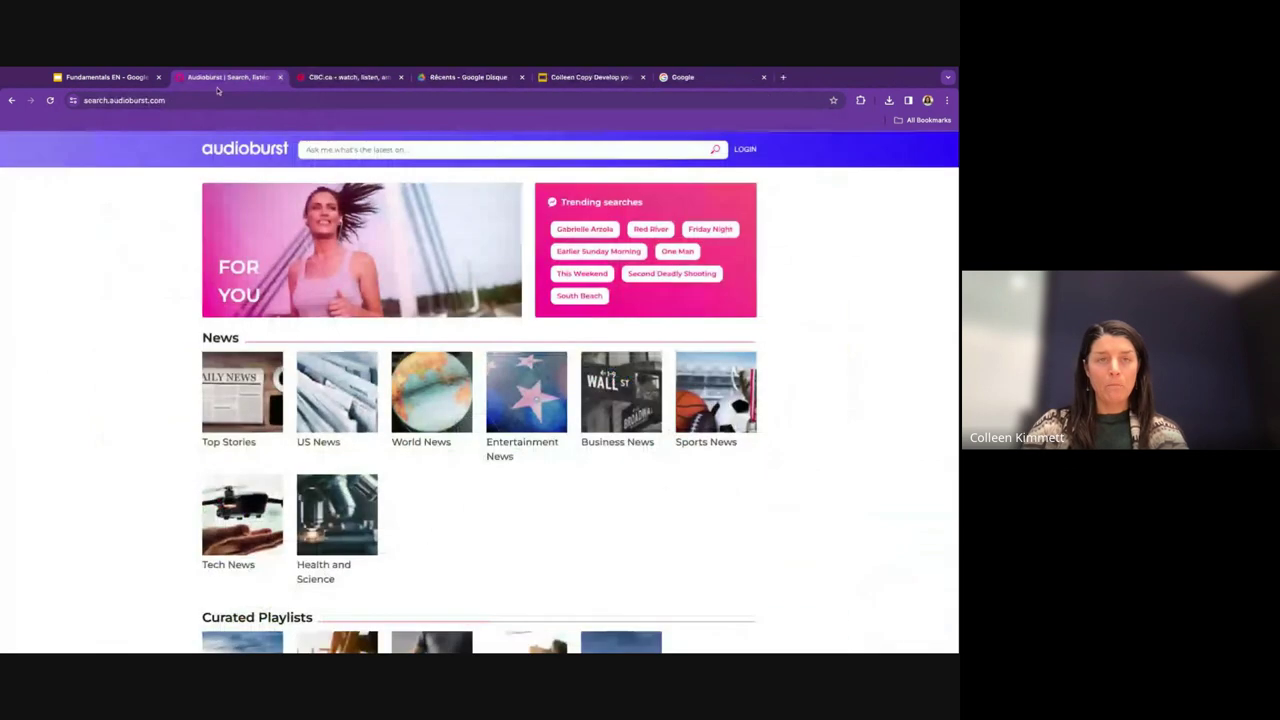
Close the CBC.ca tab and put the cursor in the Audioburst search box
left_click(210, 99)
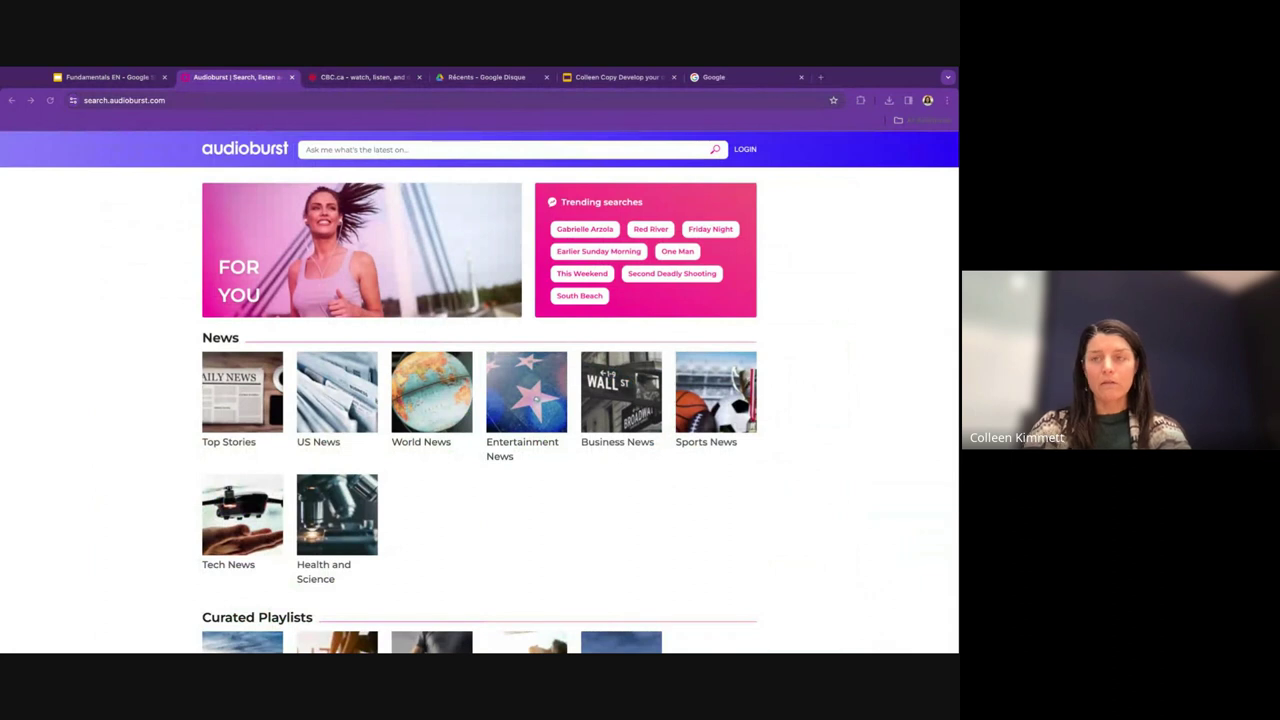
key("super+Tab")
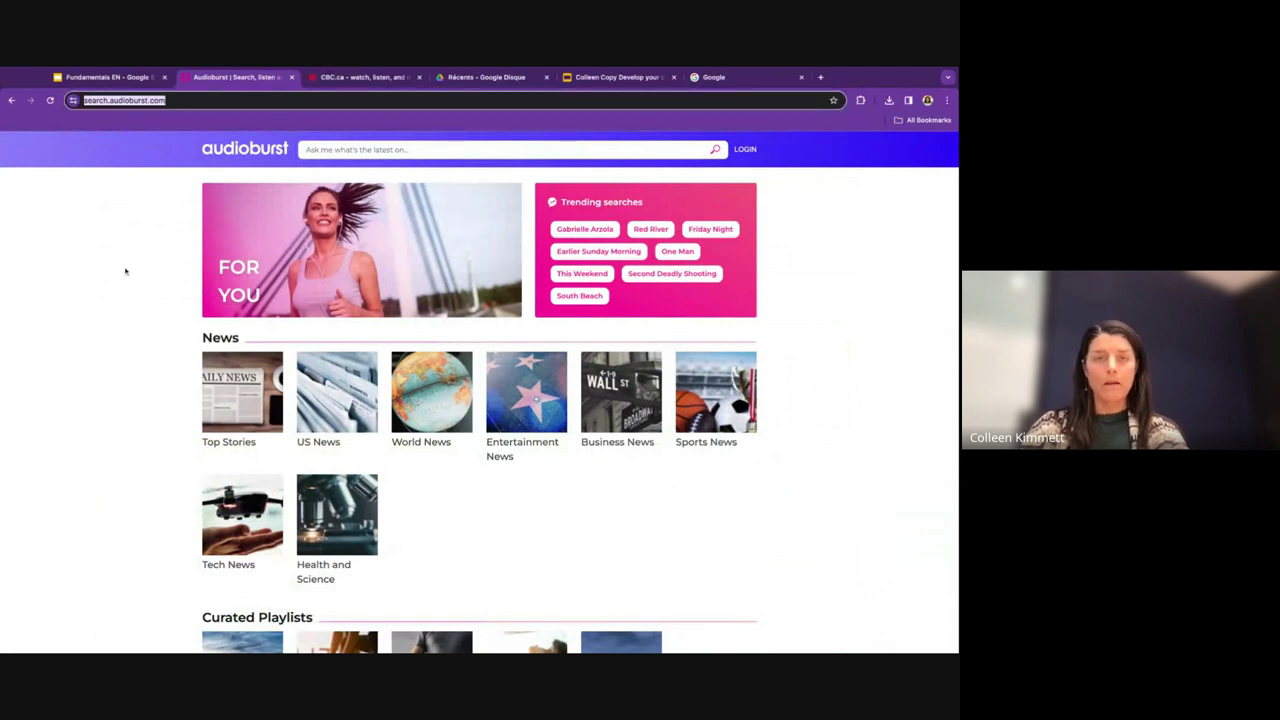
left_click(419, 77)
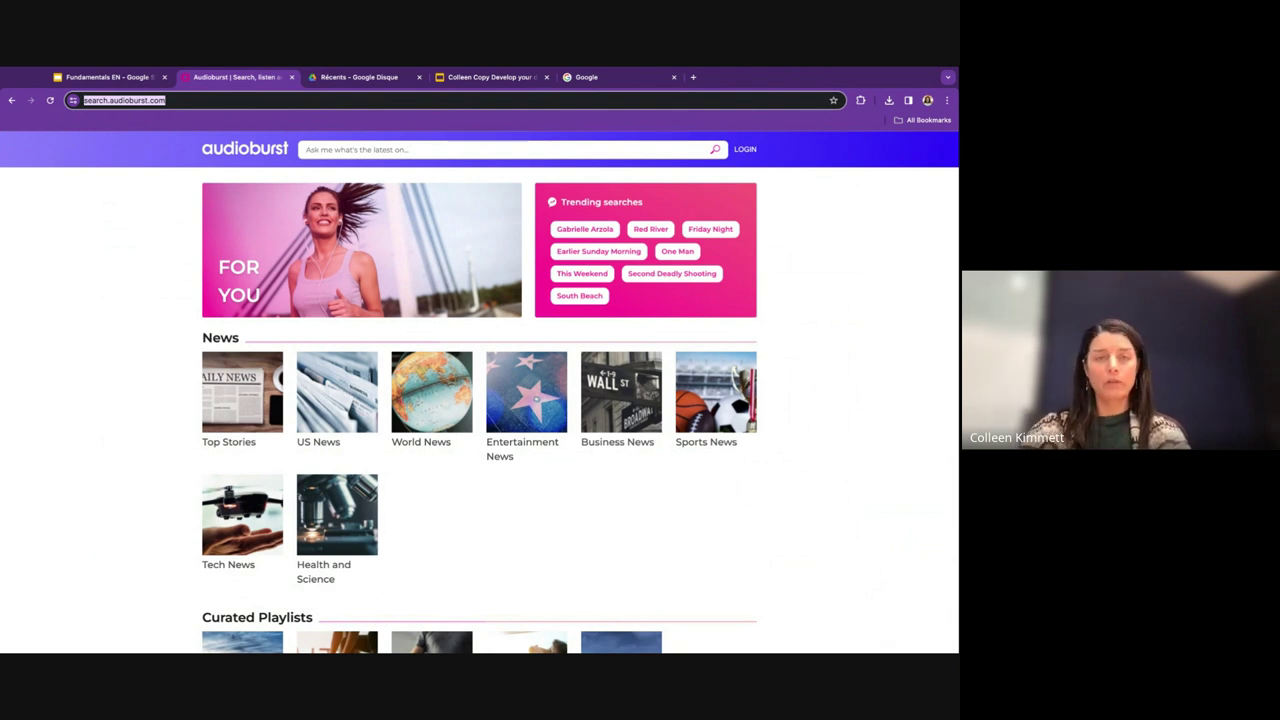
left_click(326, 148)
Search Audioburst for a person's name as an exact quoted phrase, browse the 40 results, then close the tab
type("\"justin trudeau")
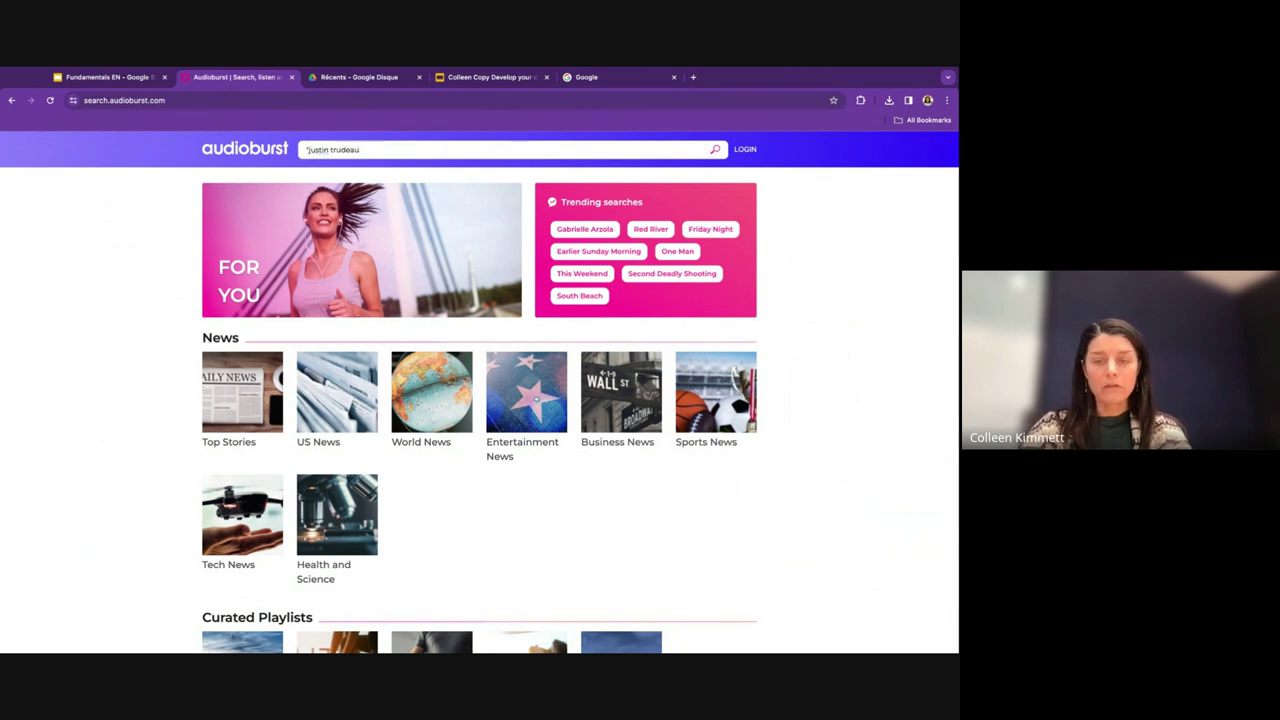
key("Return")
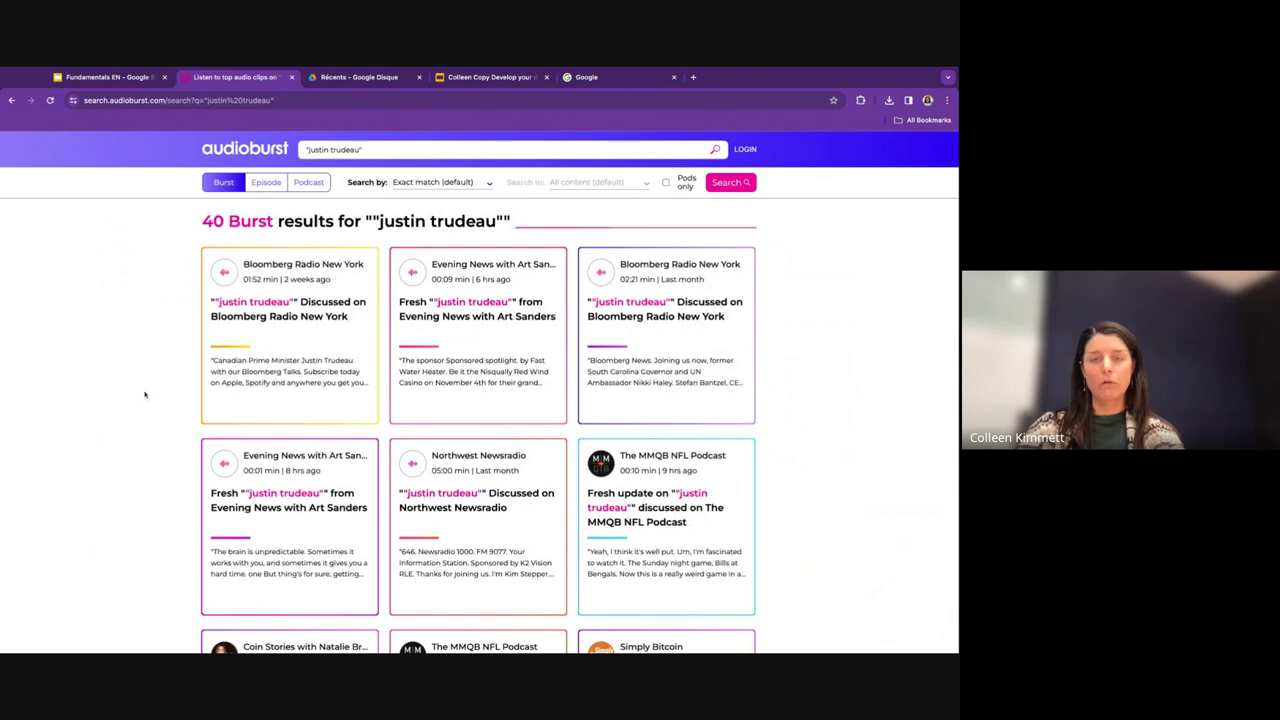
scroll(480, 395, "down", 2)
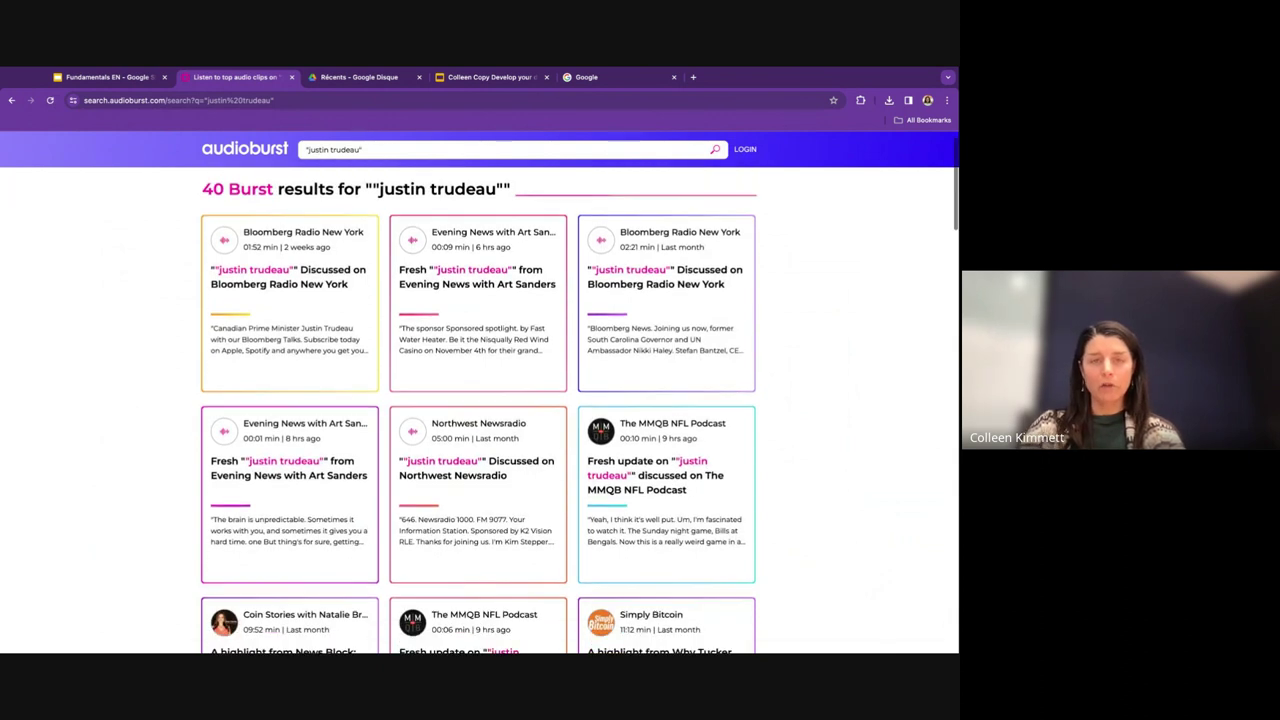
scroll(478, 409, "down", 1)
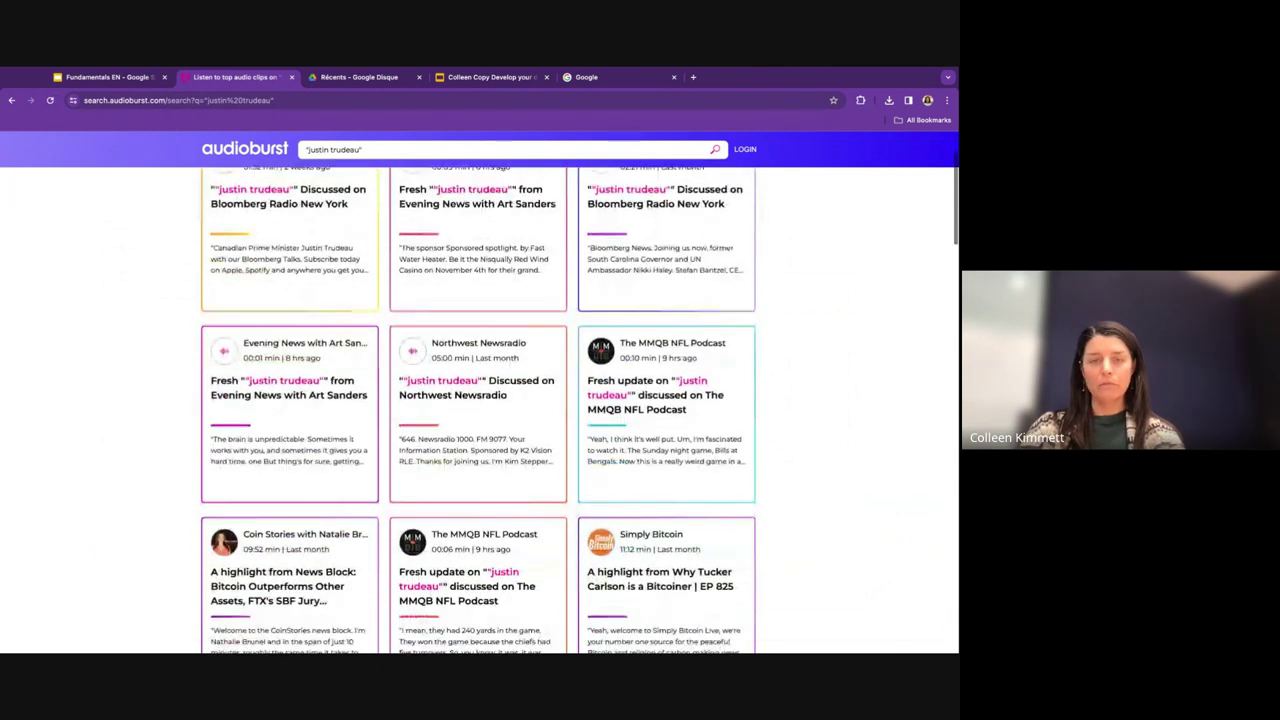
scroll(478, 410, "down", 5)
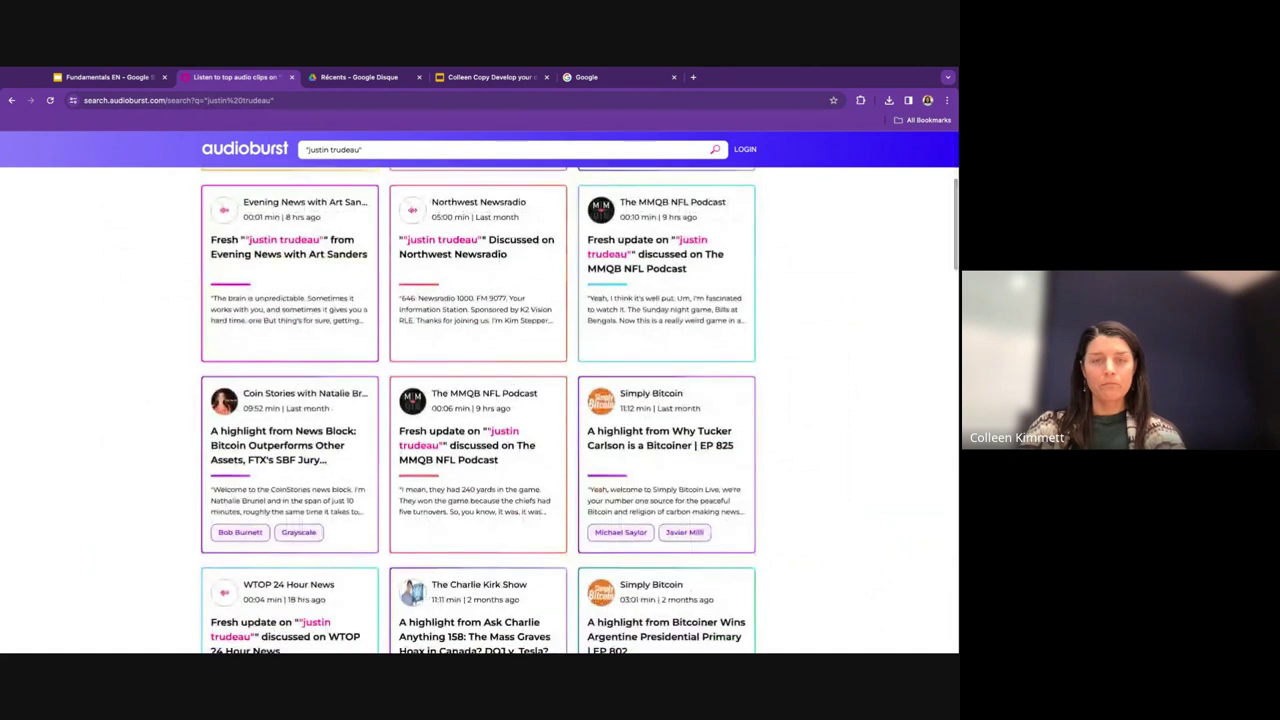
scroll(478, 410, "down", 5)
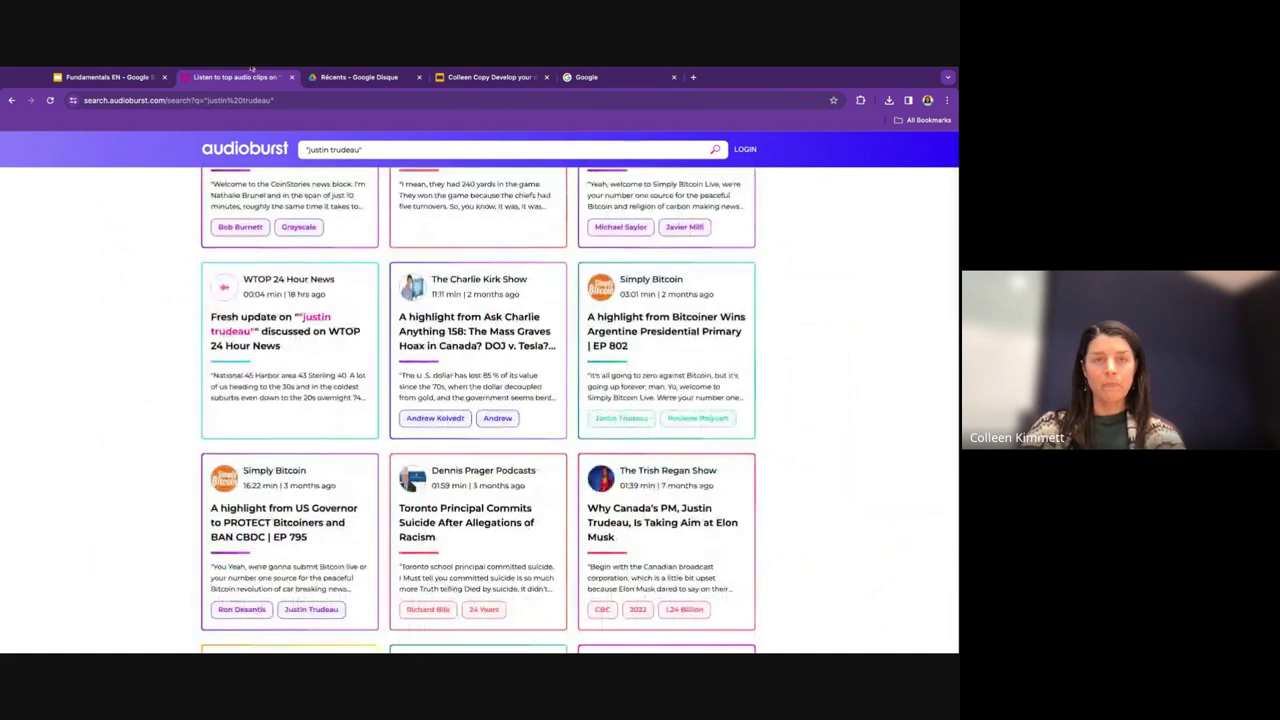
left_click(291, 77)
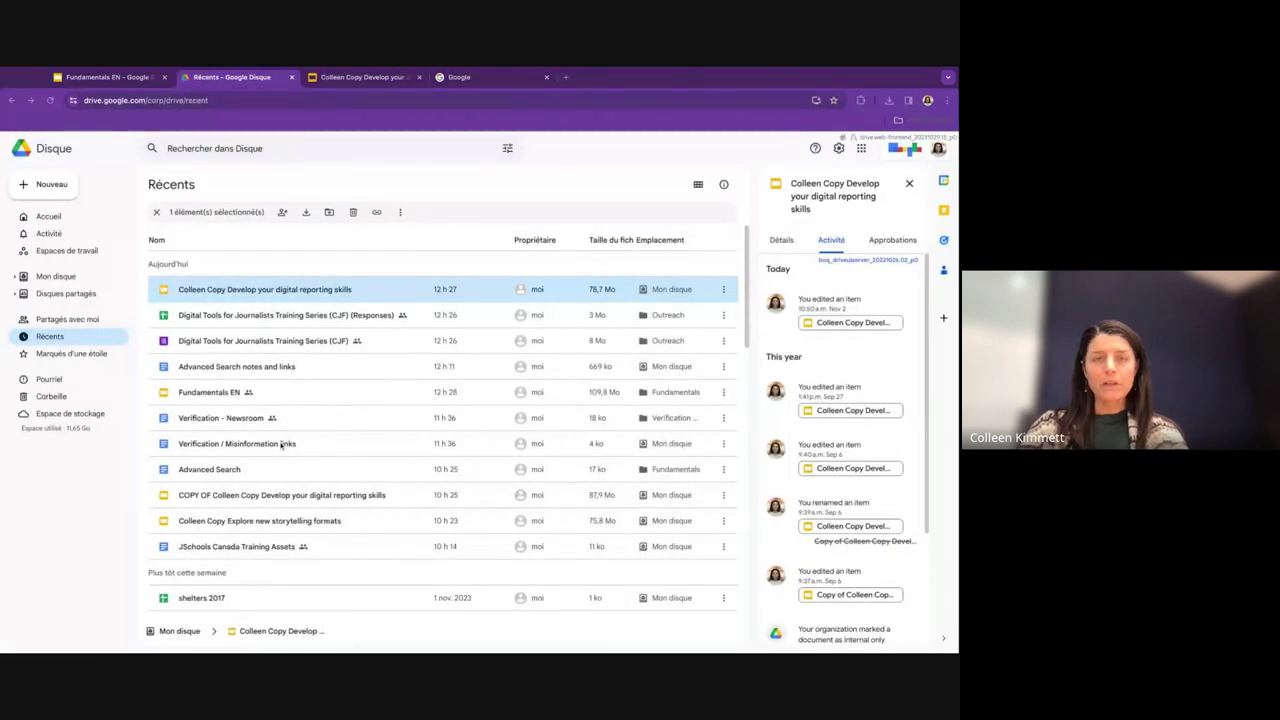
Close the reporting-skills document tab and load trends.google.com
left_click(473, 77)
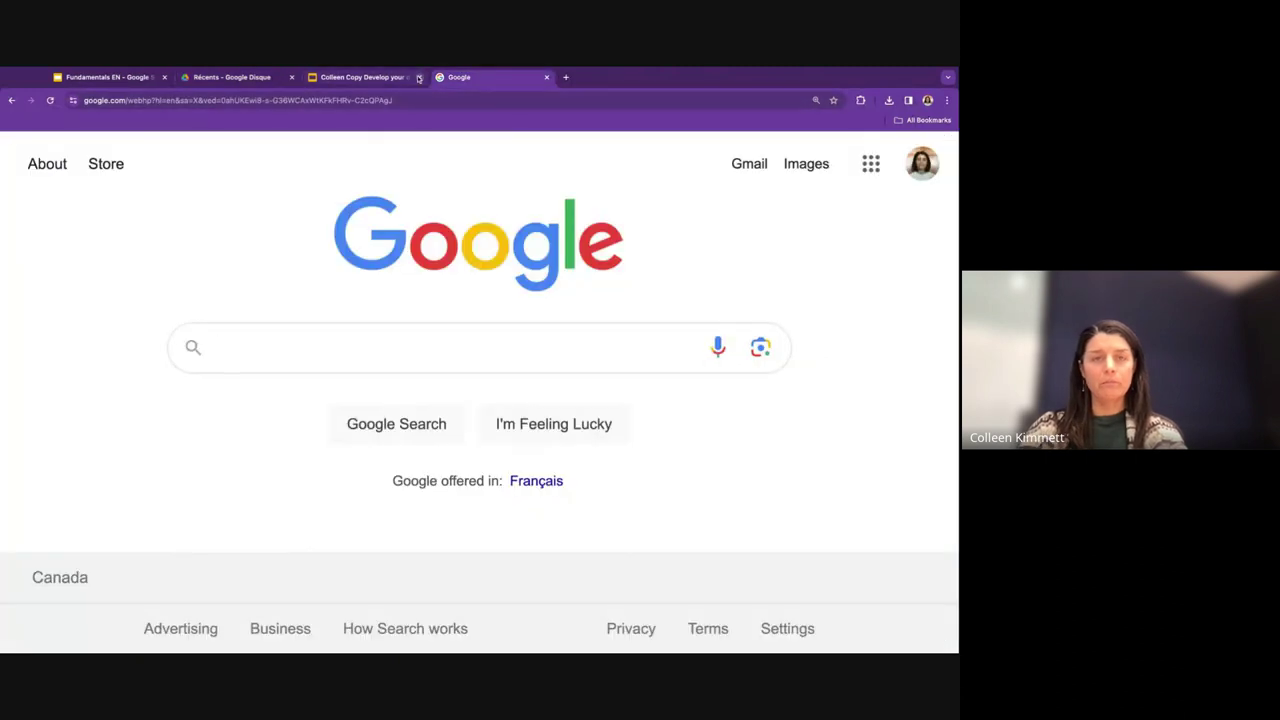
left_click(419, 77)
left_click(388, 99)
type("trends.google.com")
key("Return")
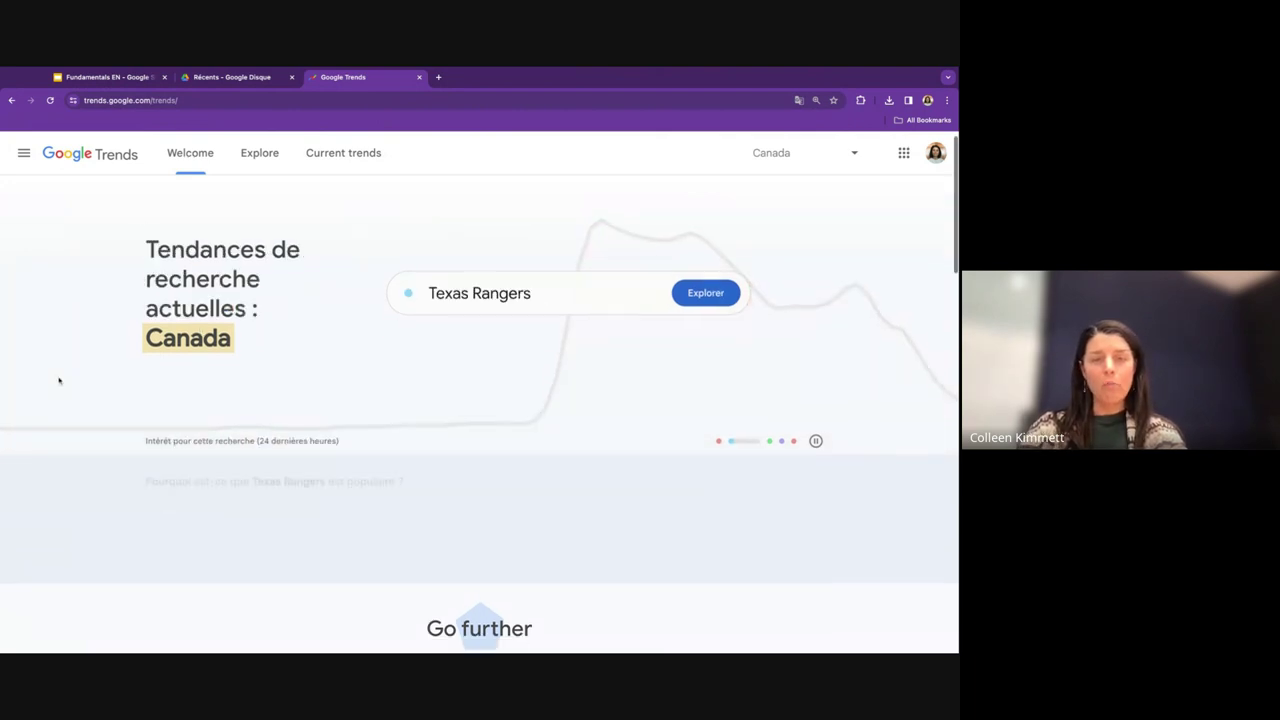
Glance at the Lakers trend, then return home and open a blank Explore page
scroll(59, 380, "down", 2)
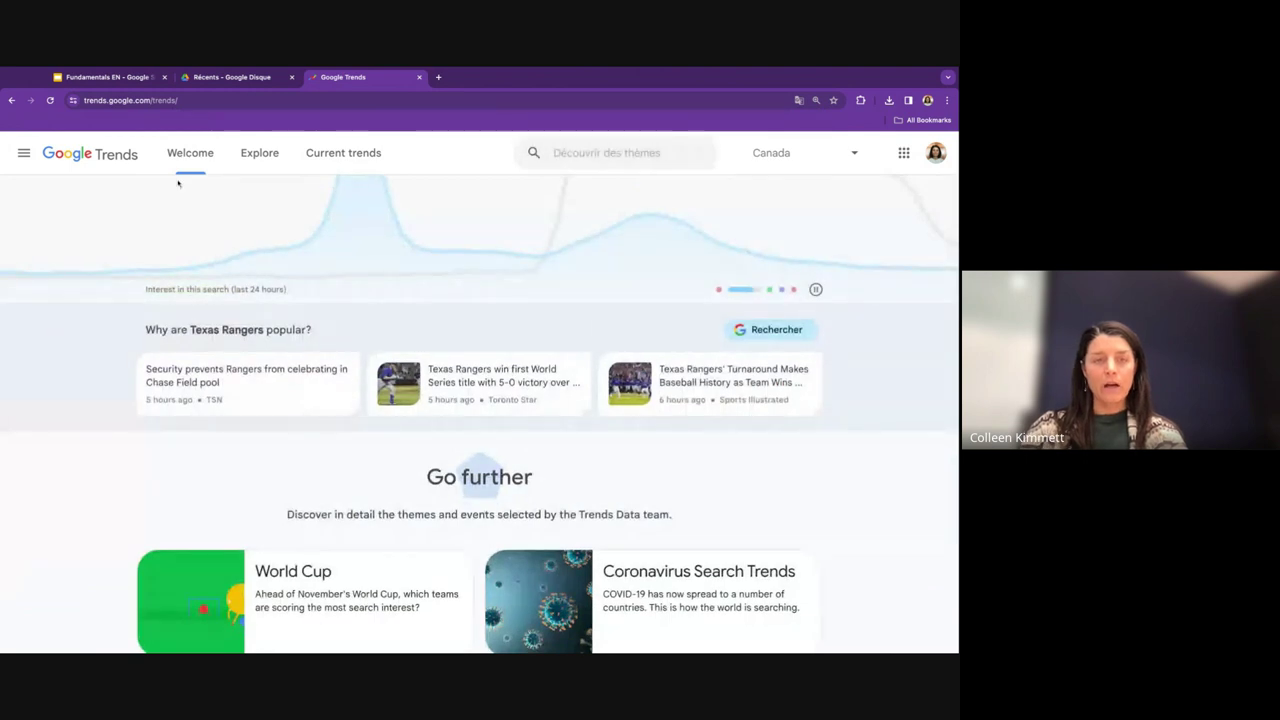
scroll(106, 460, "down", 4)
scroll(106, 460, "up", 6)
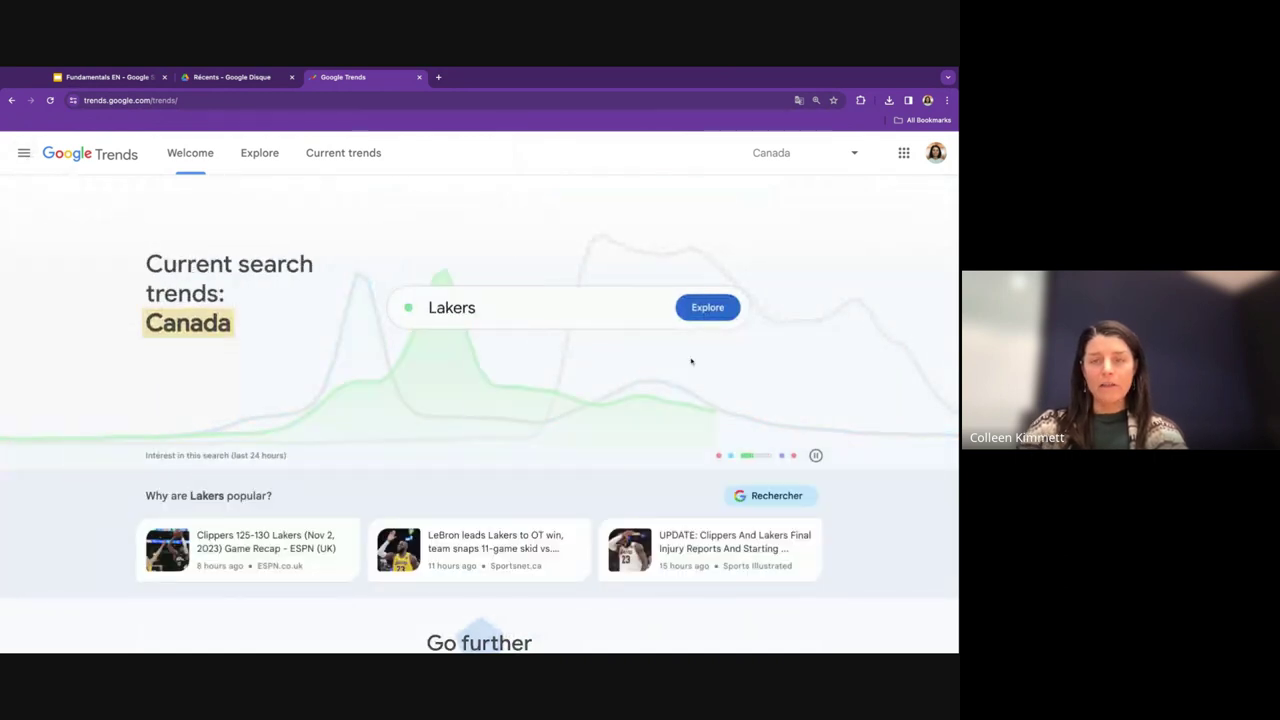
left_click(709, 308)
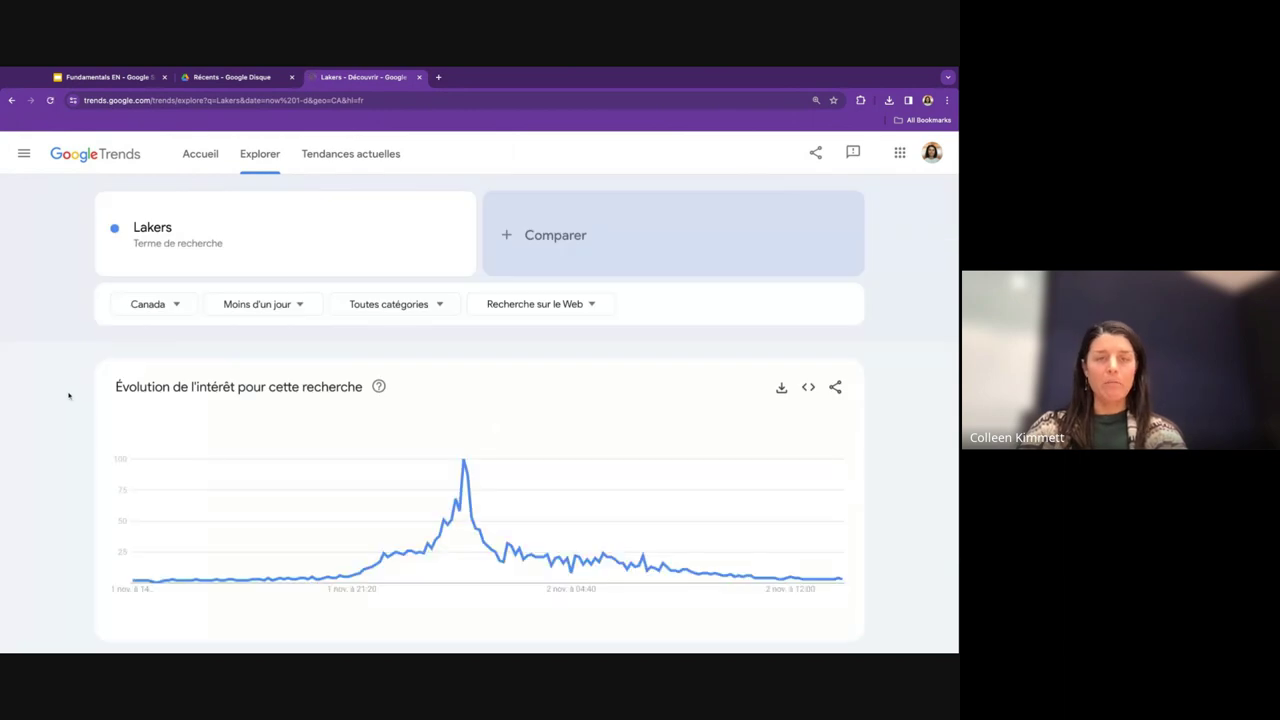
left_click(11, 102)
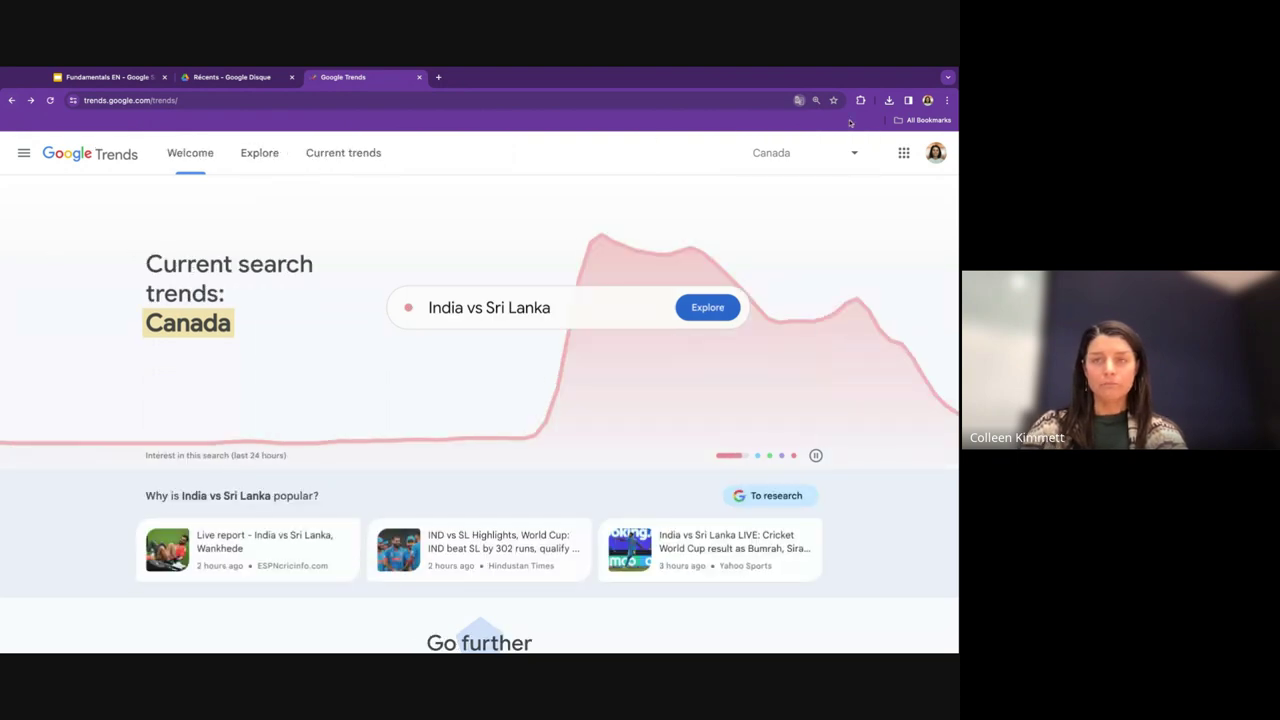
left_click(259, 153)
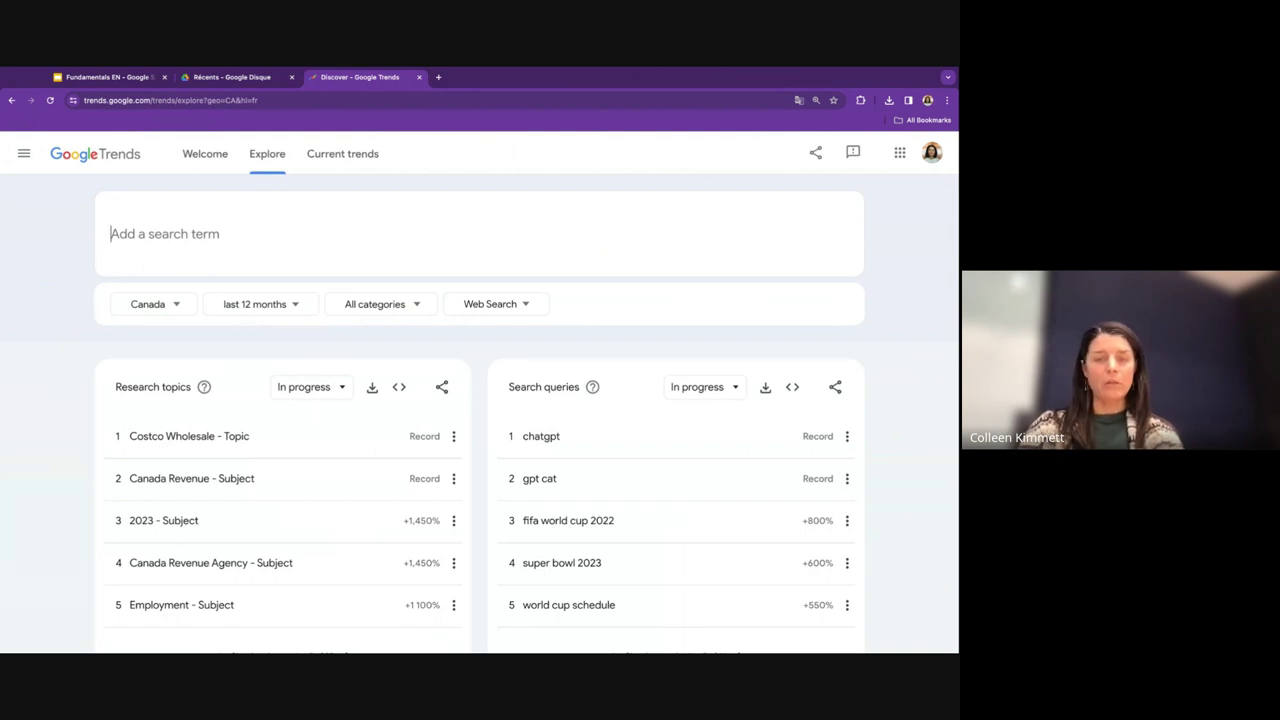
Enter Gaza and load Explore results for the 'Gaza – Search term' suggestion
scroll(526, 396, "down", 1)
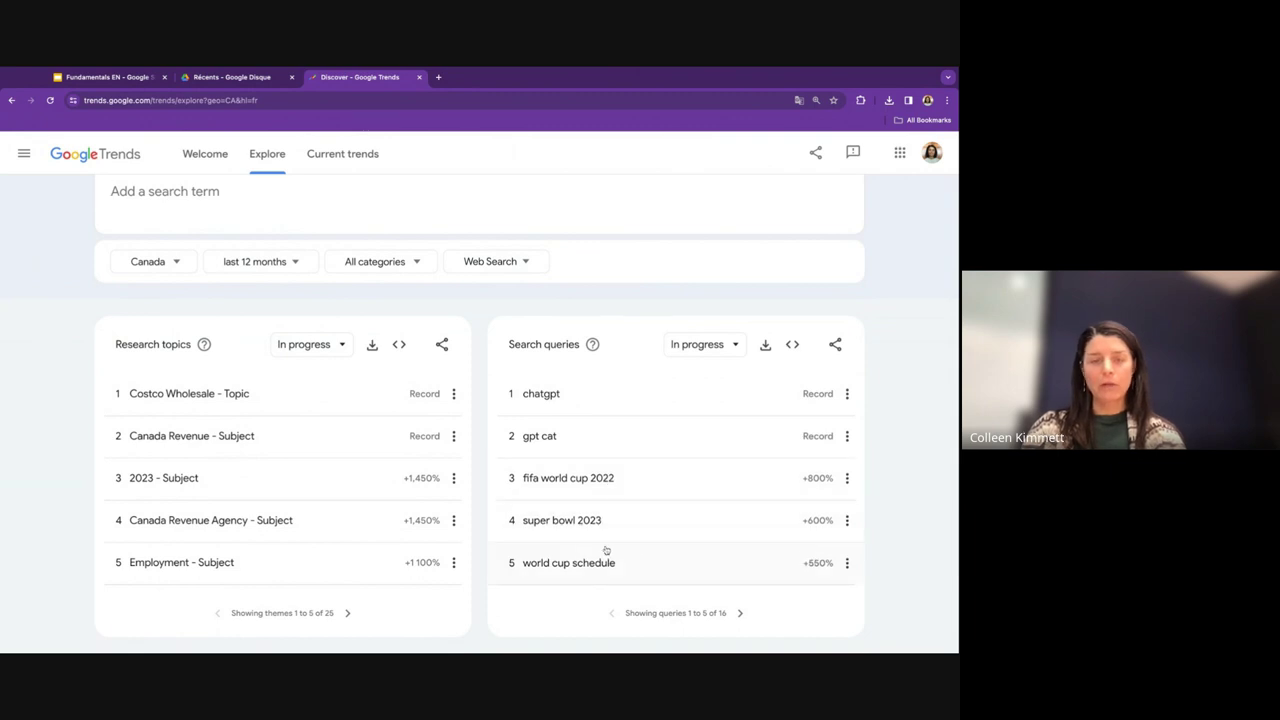
scroll(87, 363, "up", 2)
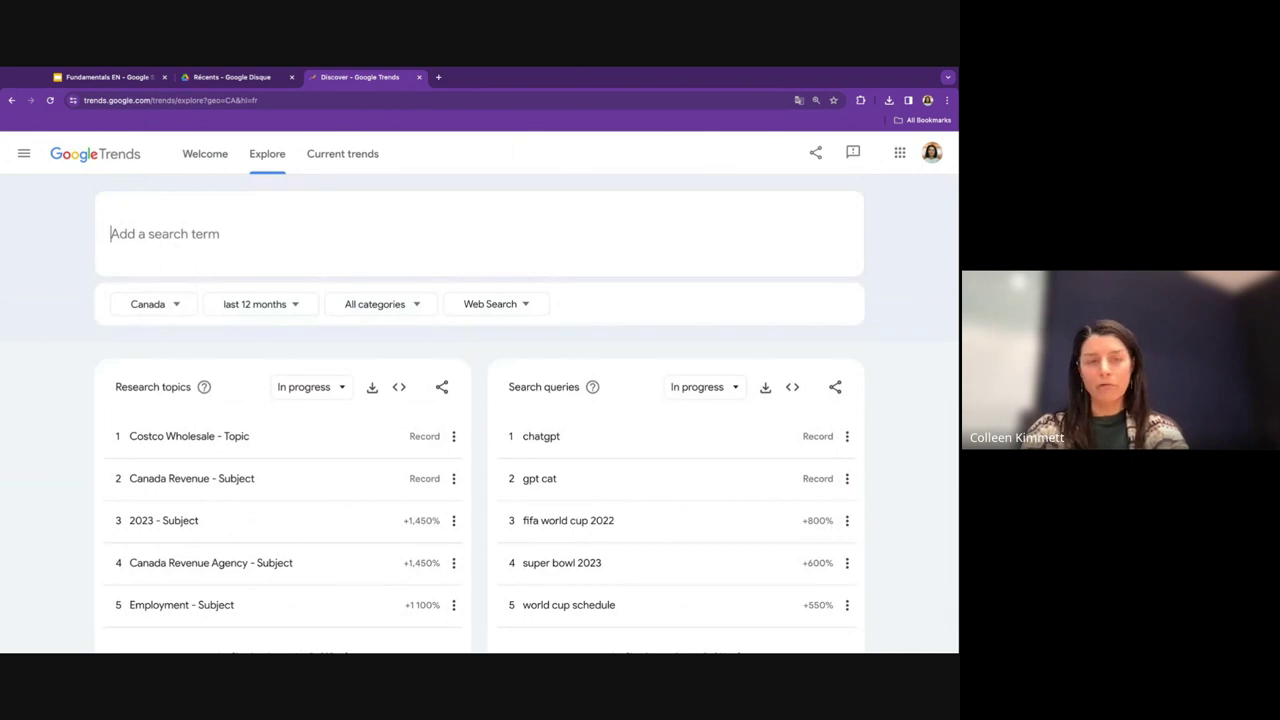
type("Gaza")
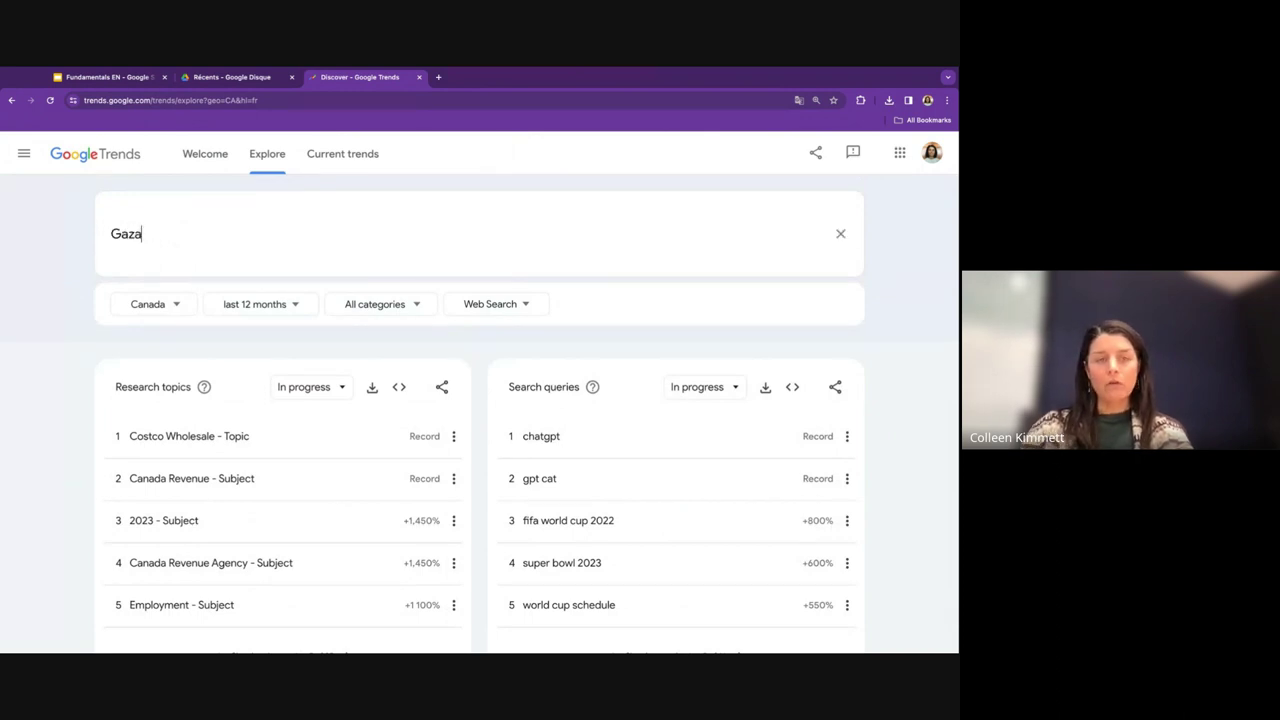
key("Down")
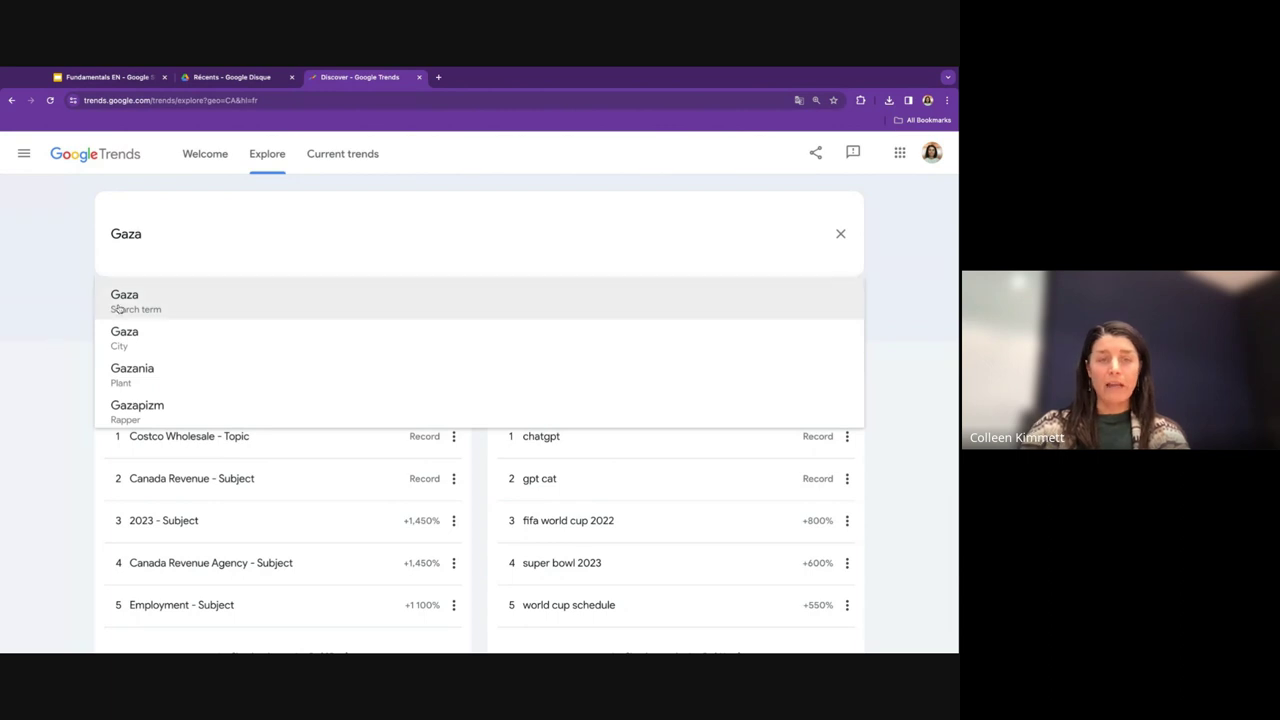
key("Return")
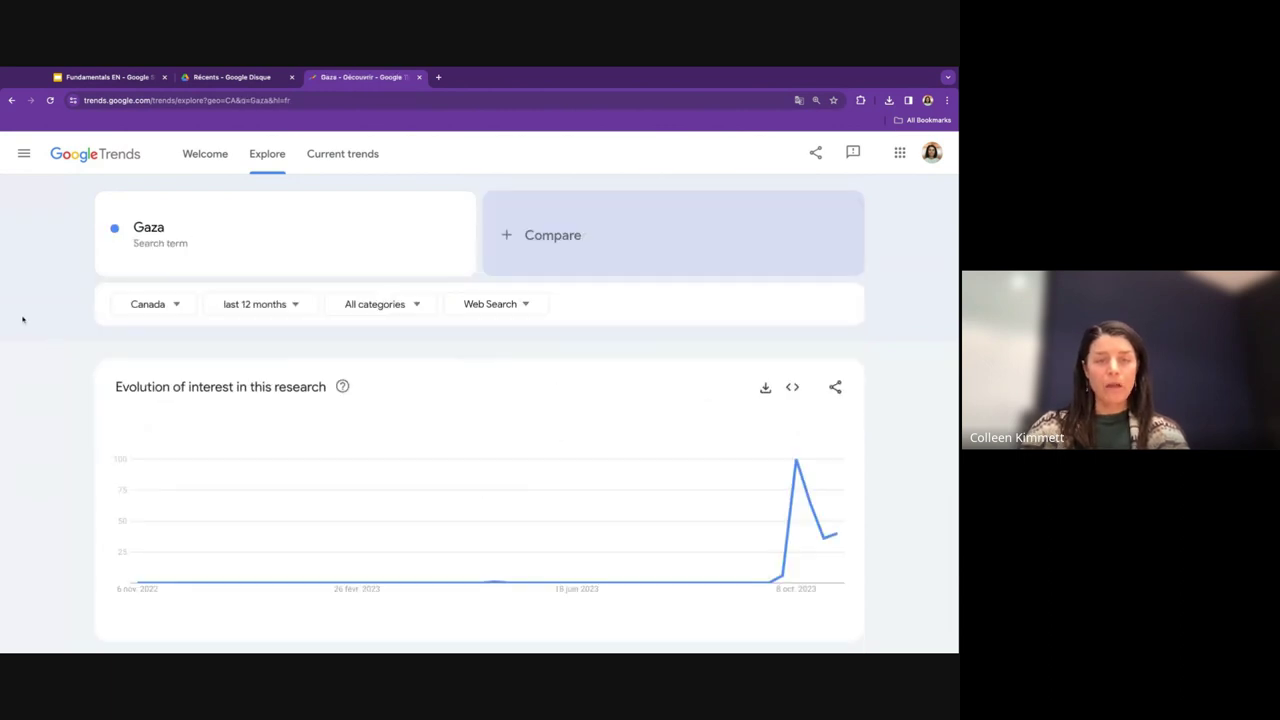
Switch the Gaza chart's time range to 'Last 30 days' and review the results
left_click(246, 312)
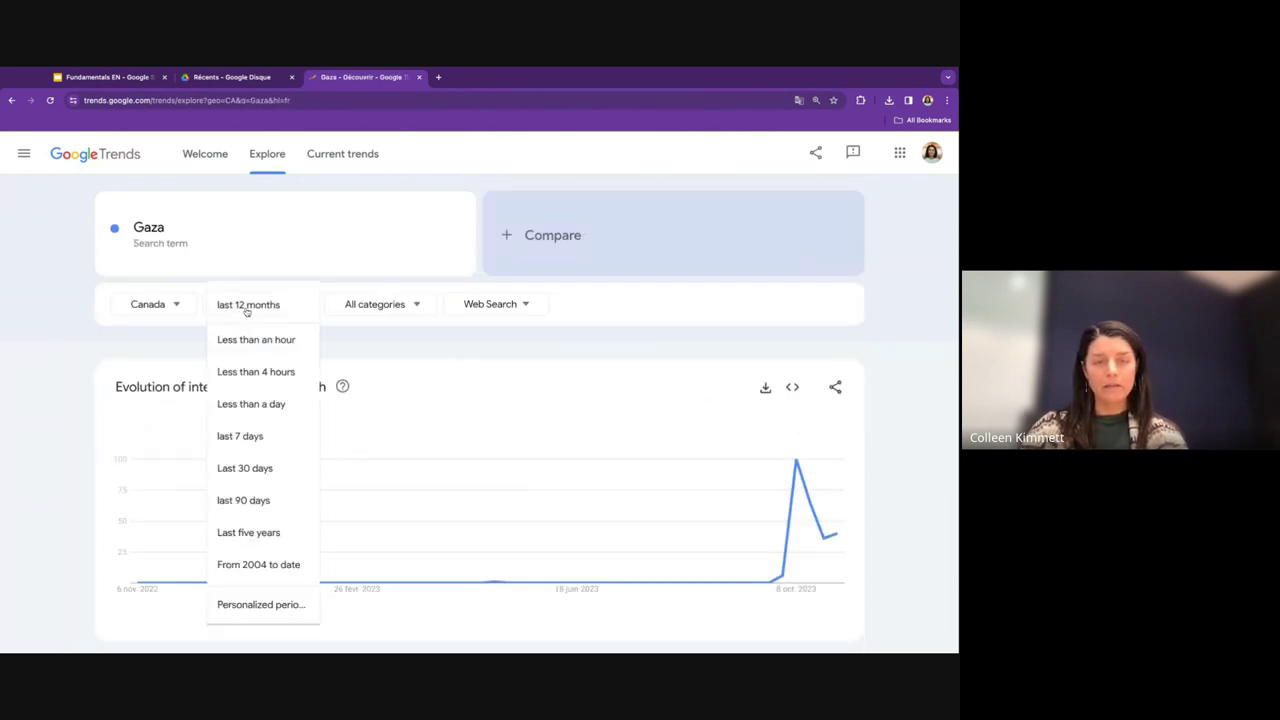
left_click(253, 470)
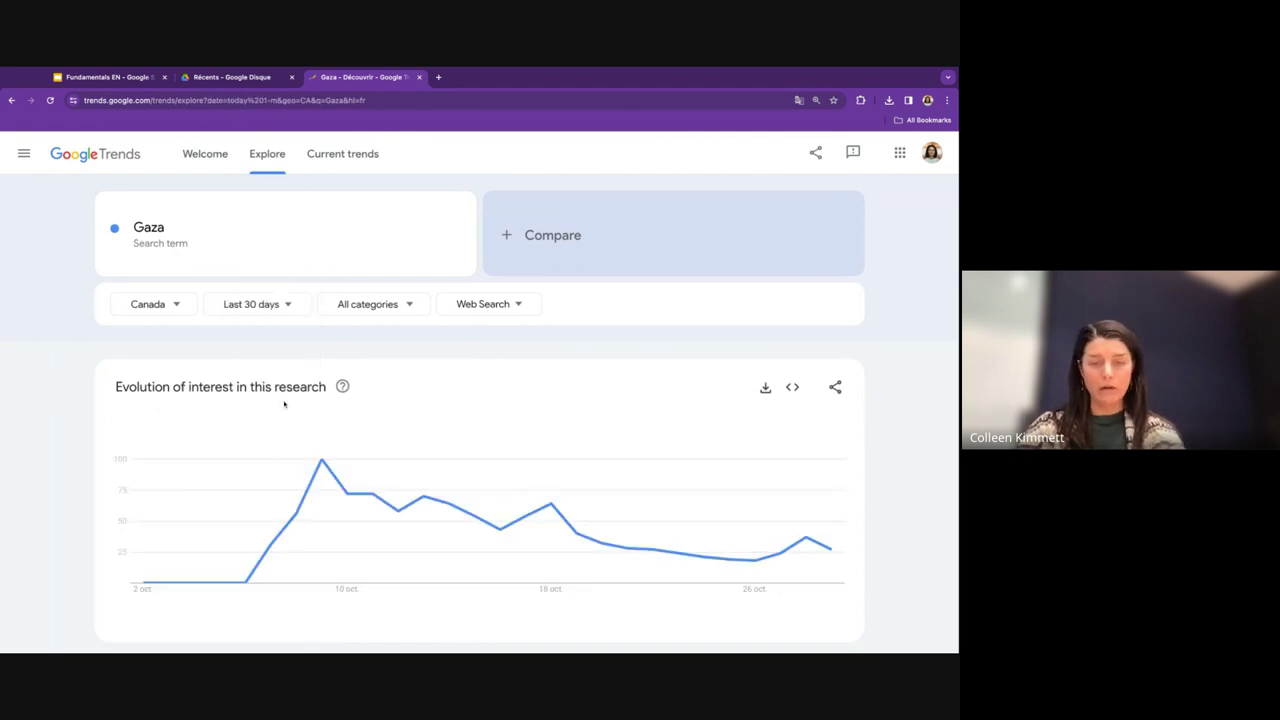
scroll(62, 424, "down", 2)
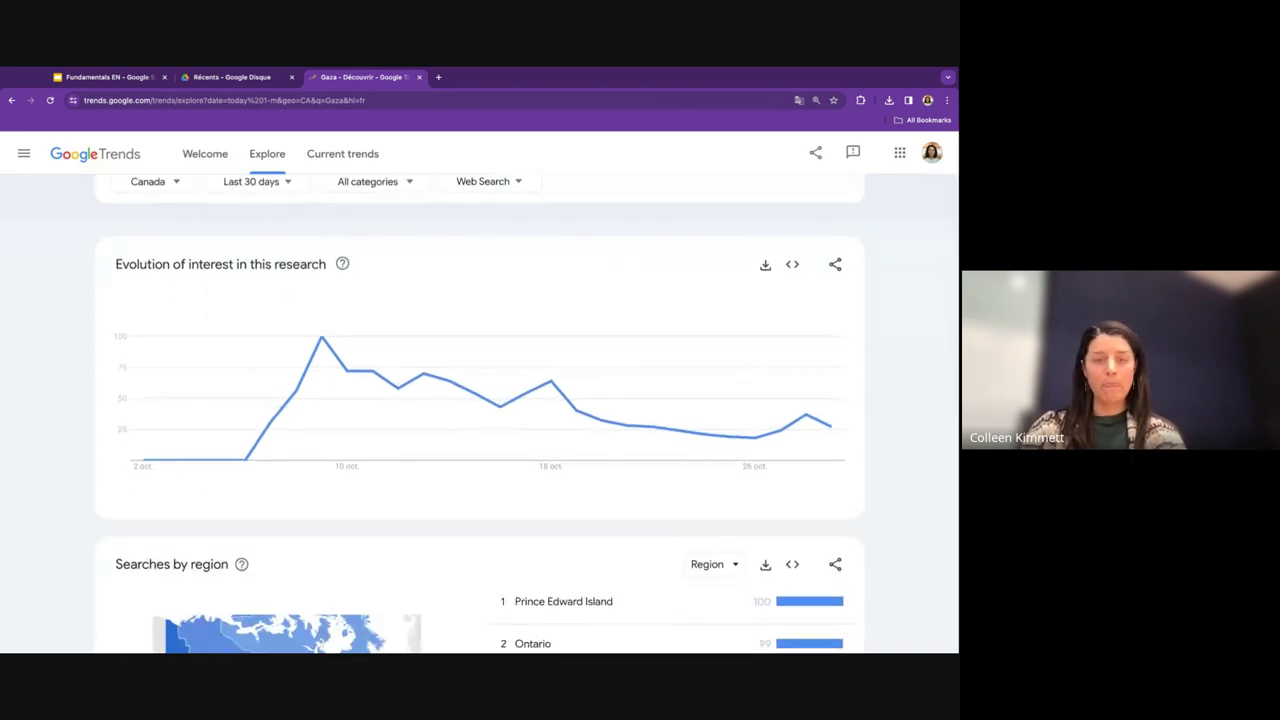
mouse_move(333, 371)
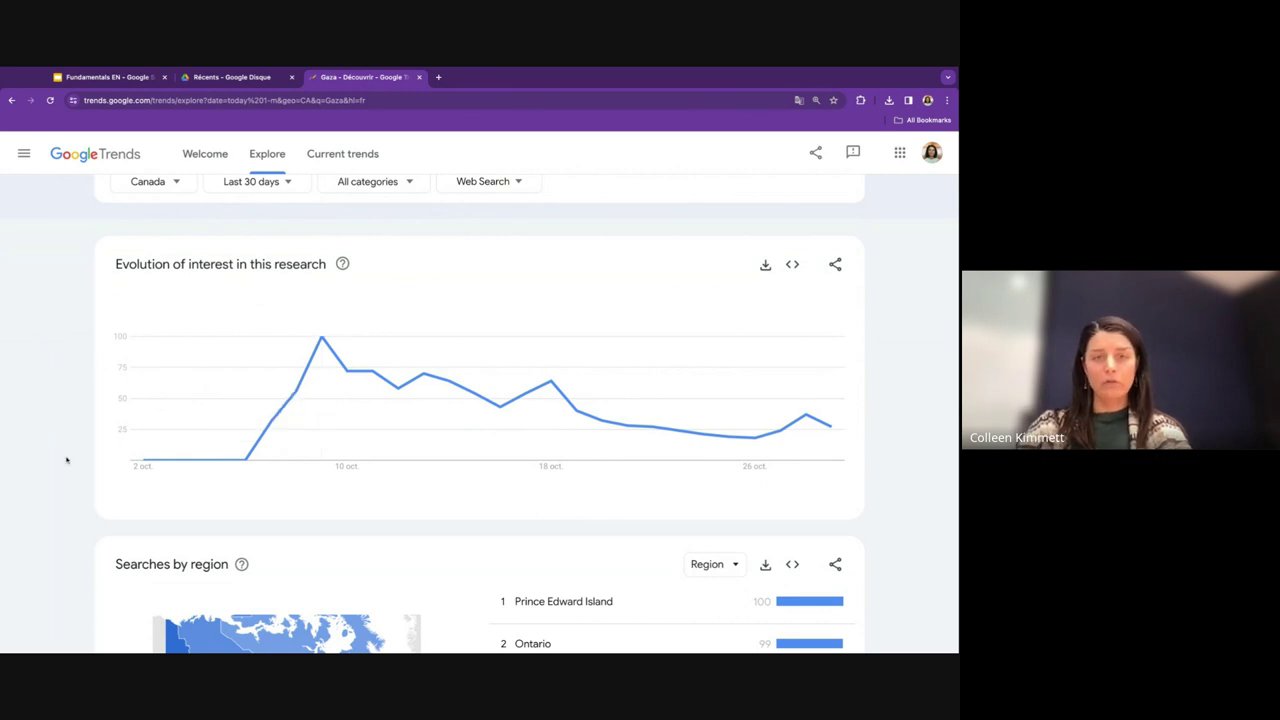
scroll(67, 458, "up", 2)
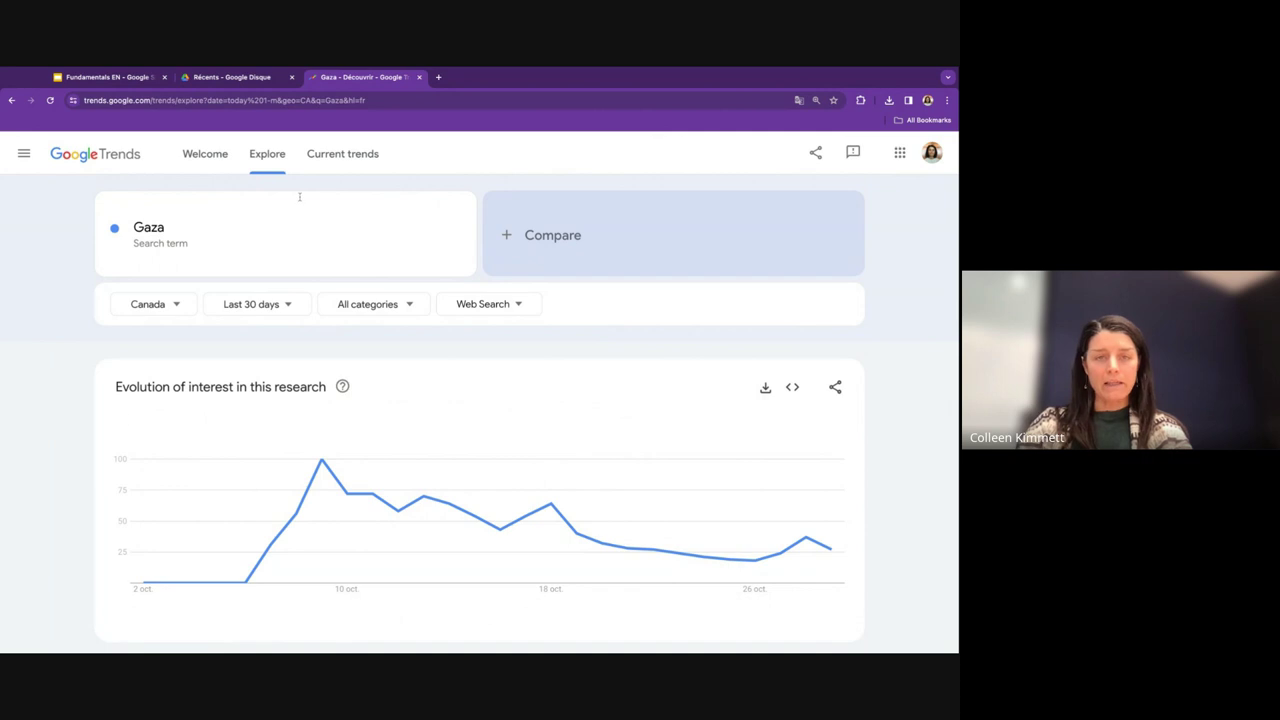
Add a second Gaza comparison term and set its region to Germany
left_click(557, 243)
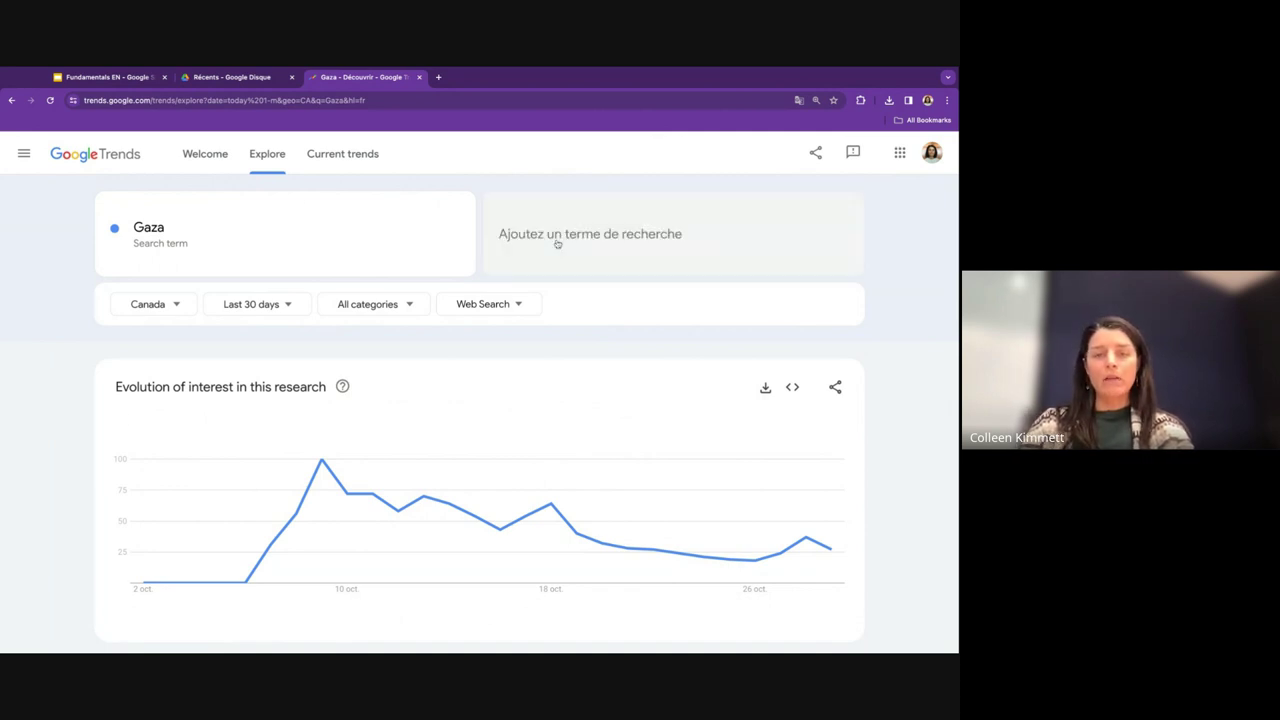
type("Gaza")
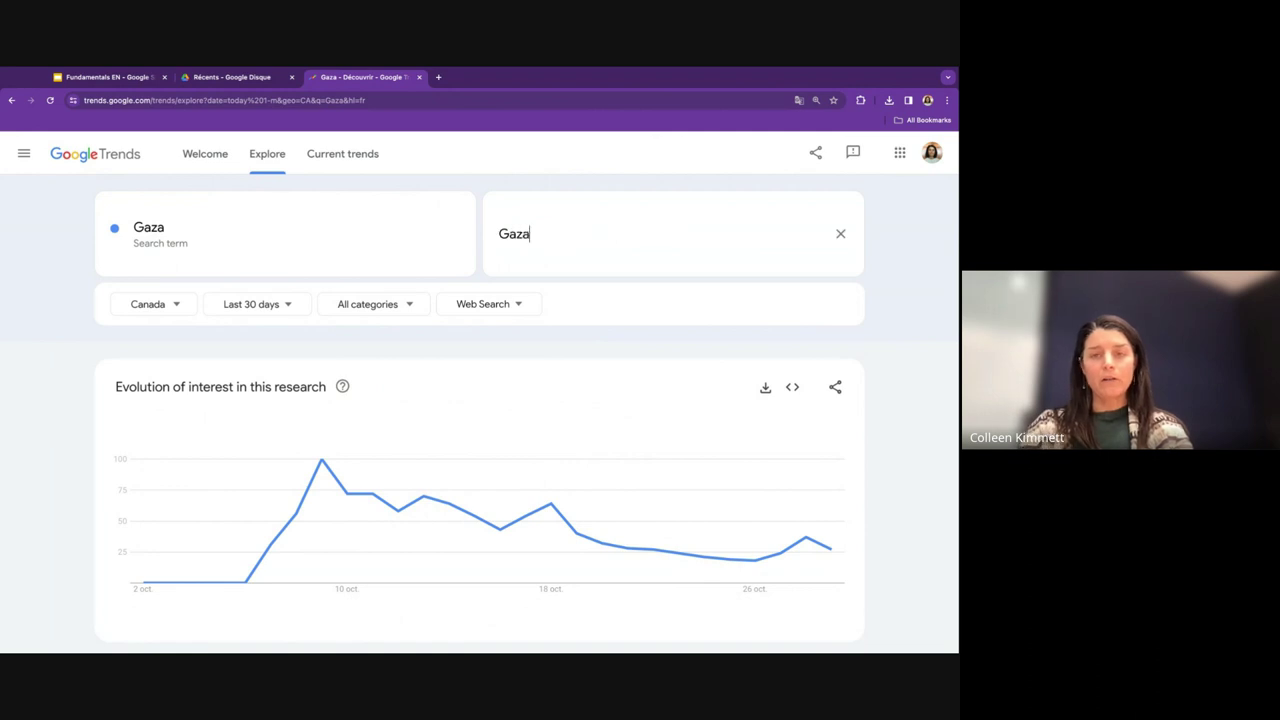
left_click(551, 302)
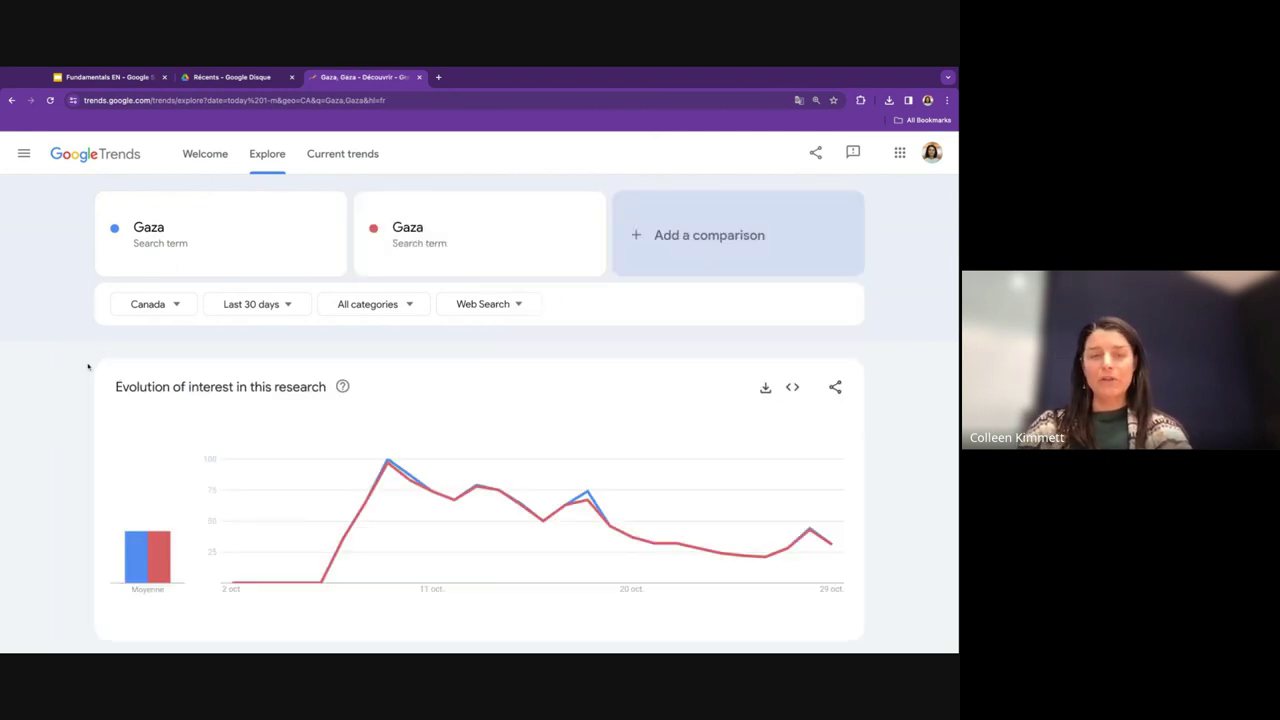
left_click(588, 236)
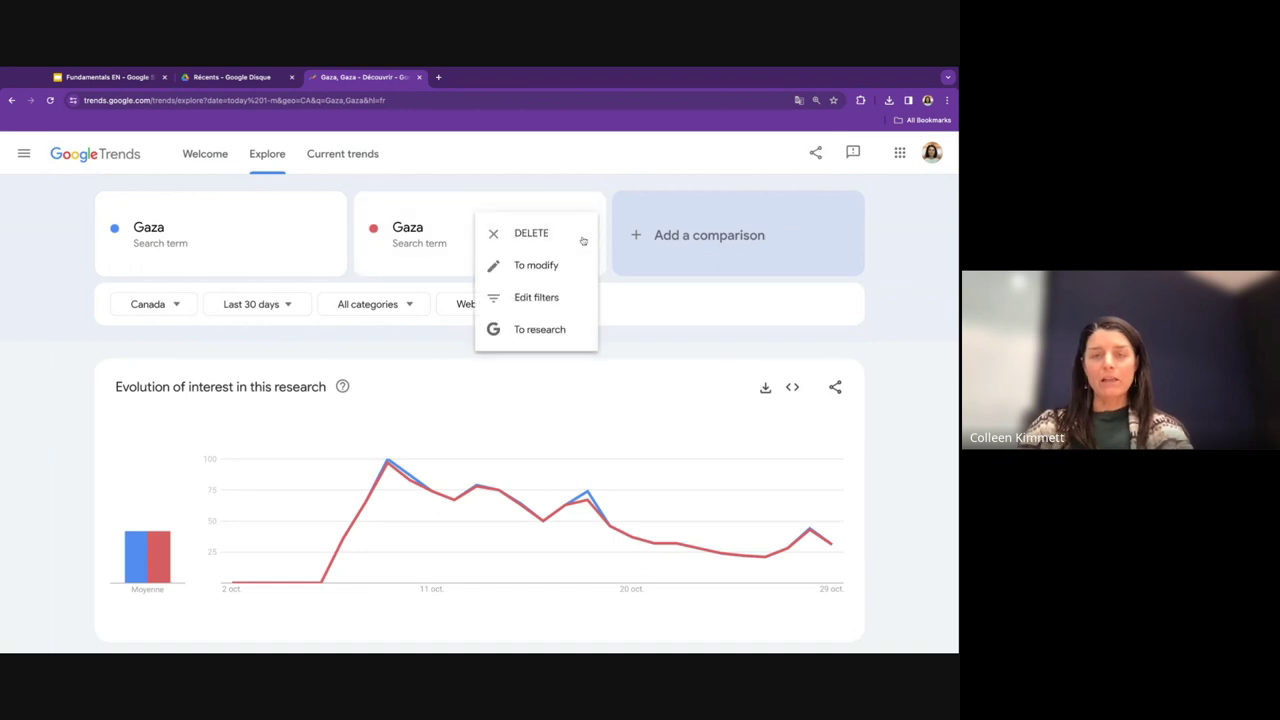
left_click(522, 299)
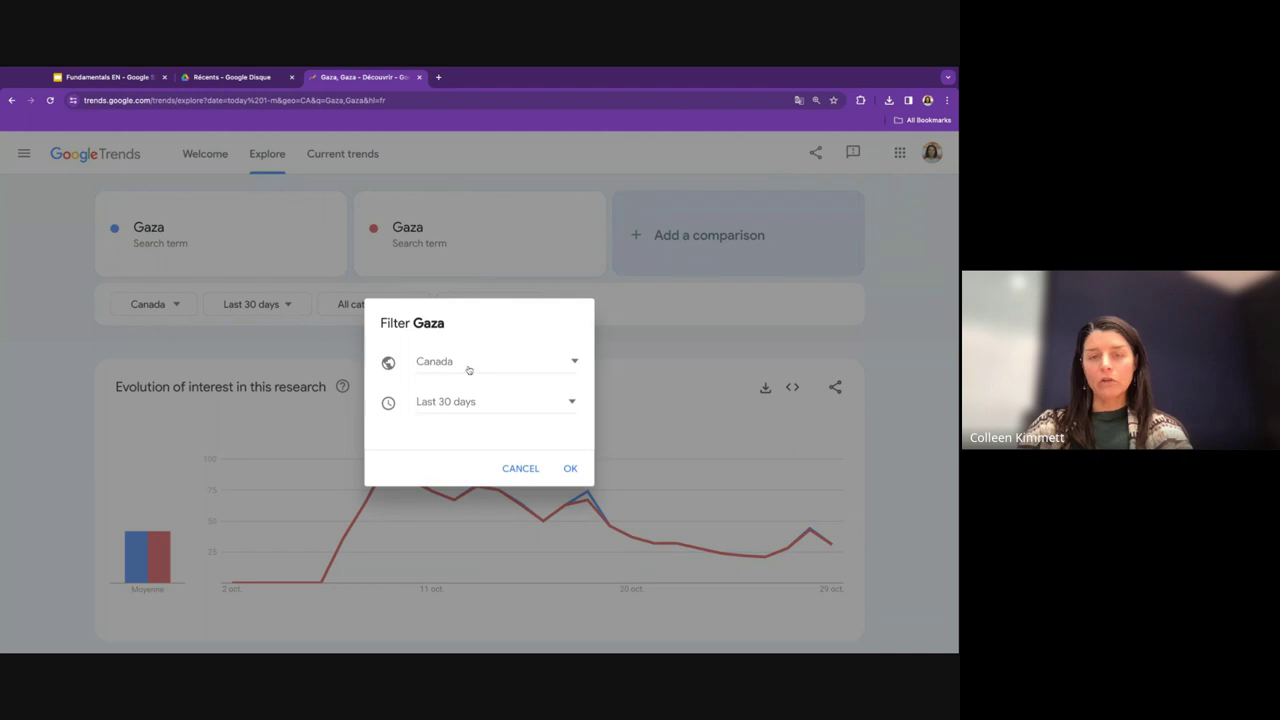
left_click(468, 369)
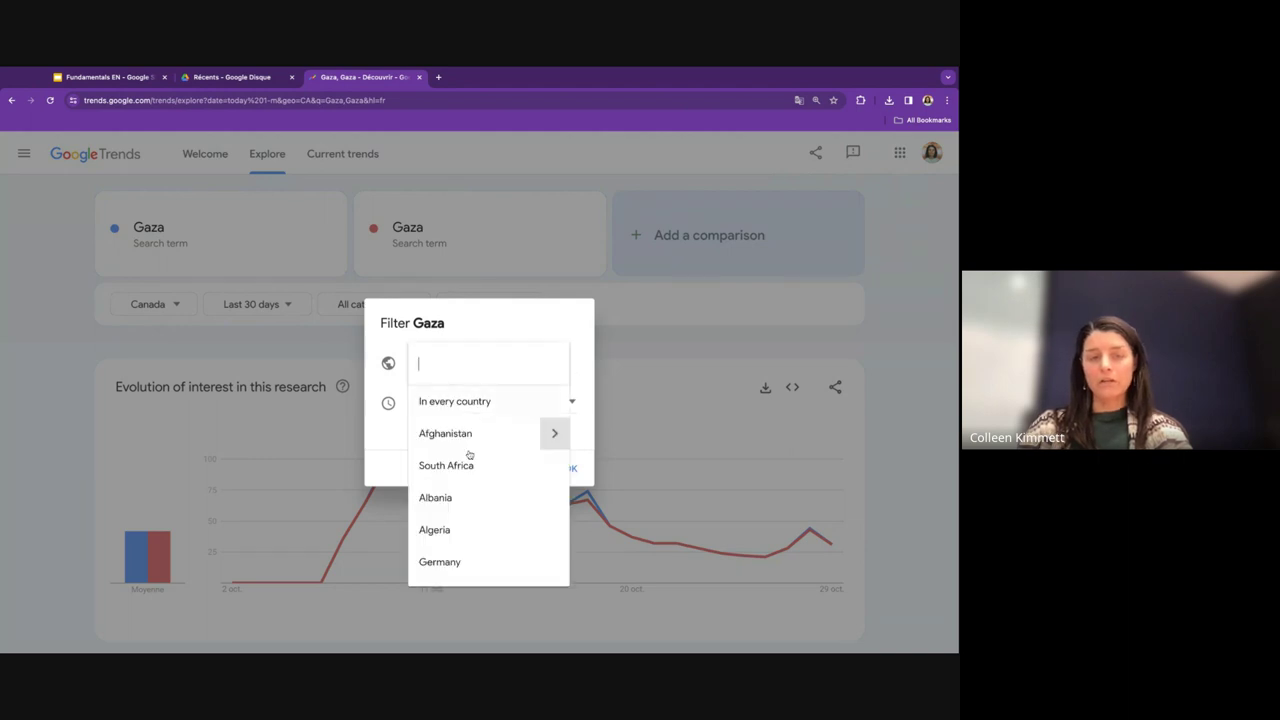
scroll(469, 454, "down", 3)
key("Escape")
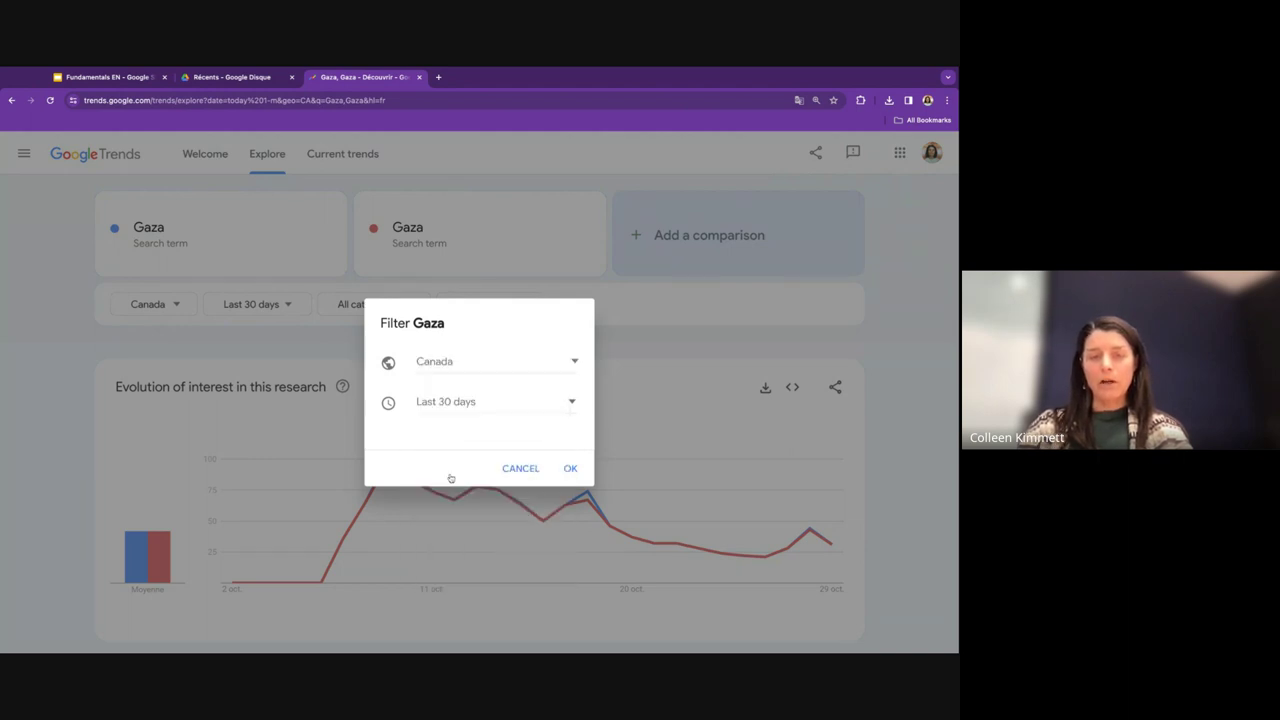
left_click(570, 469)
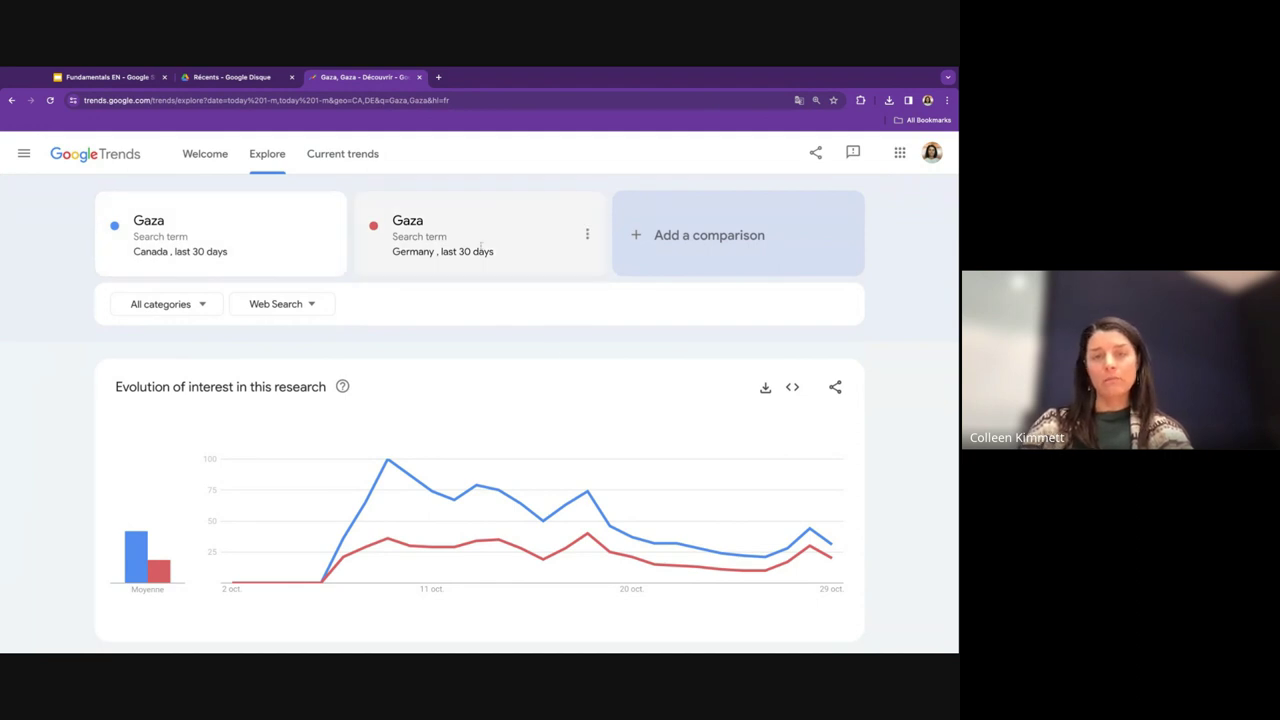
Delete the Canada Gaza term, keeping only the Germany one
scroll(43, 495, "down", 1)
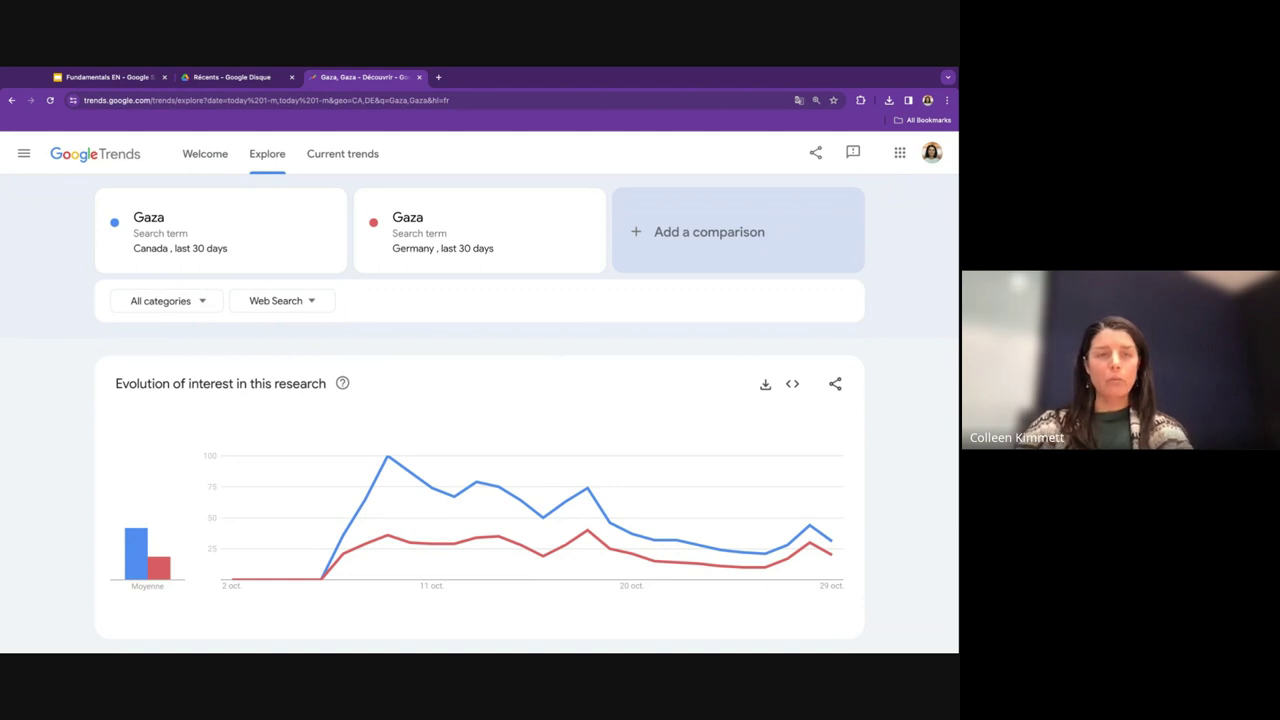
scroll(526, 389, "up", 1)
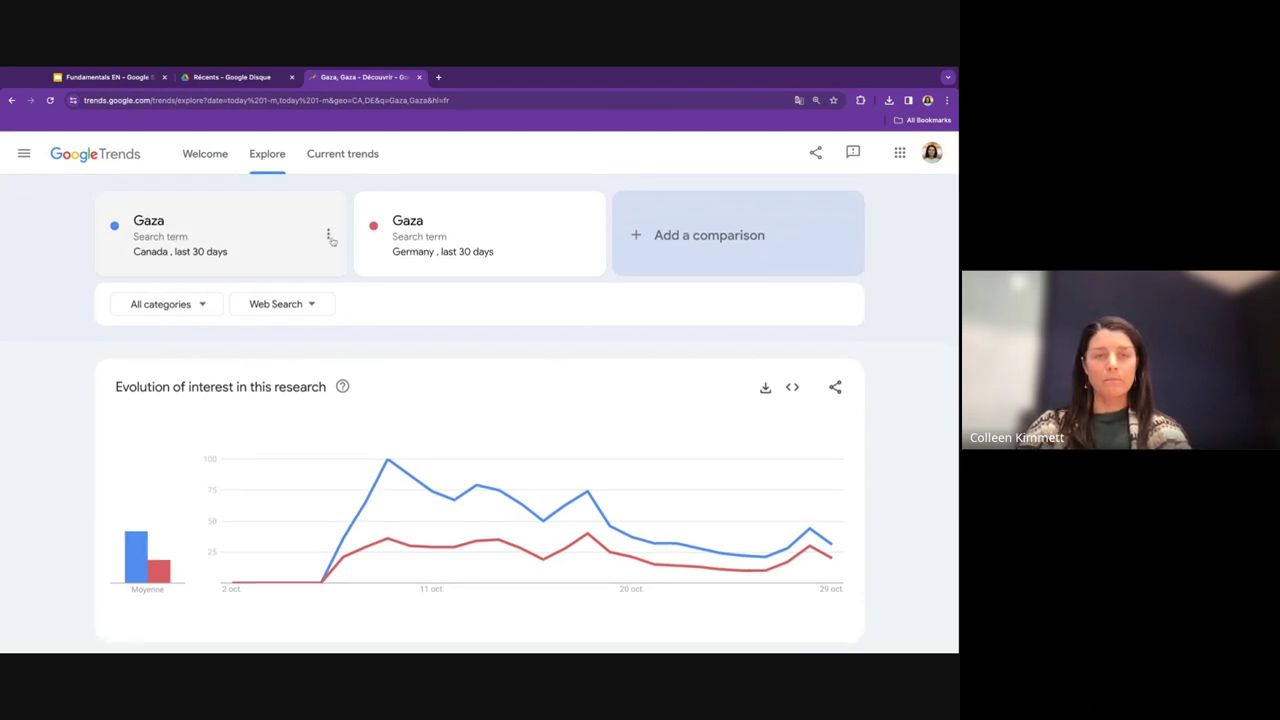
left_click(328, 235)
left_click(271, 229)
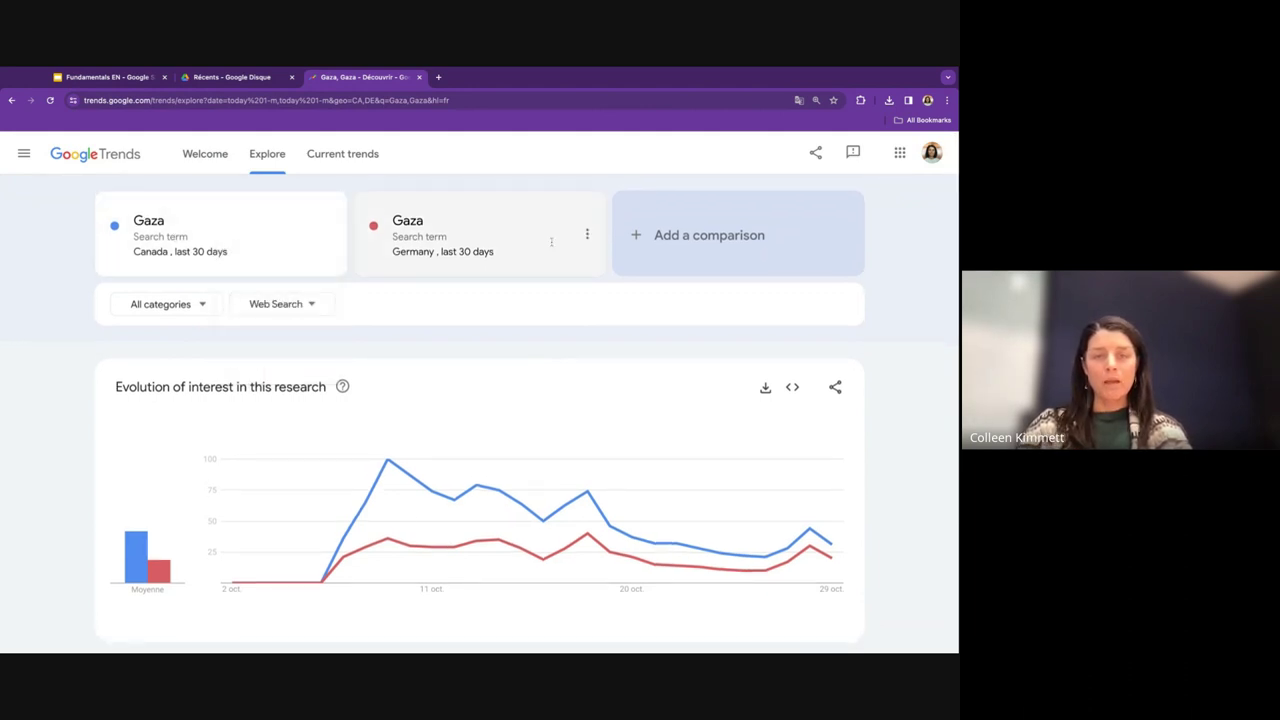
left_click(457, 236)
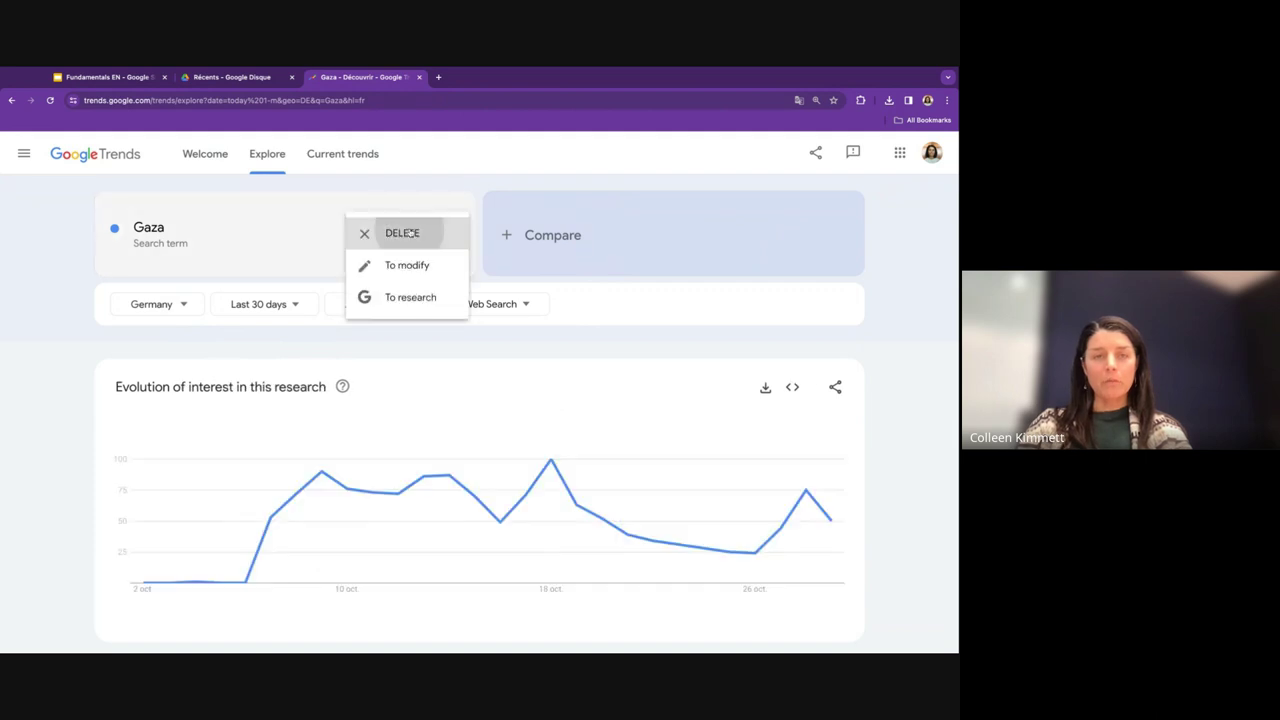
Delete the remaining Gaza term, set the location to Canada, and reload Explore with default filters
left_click(69, 263)
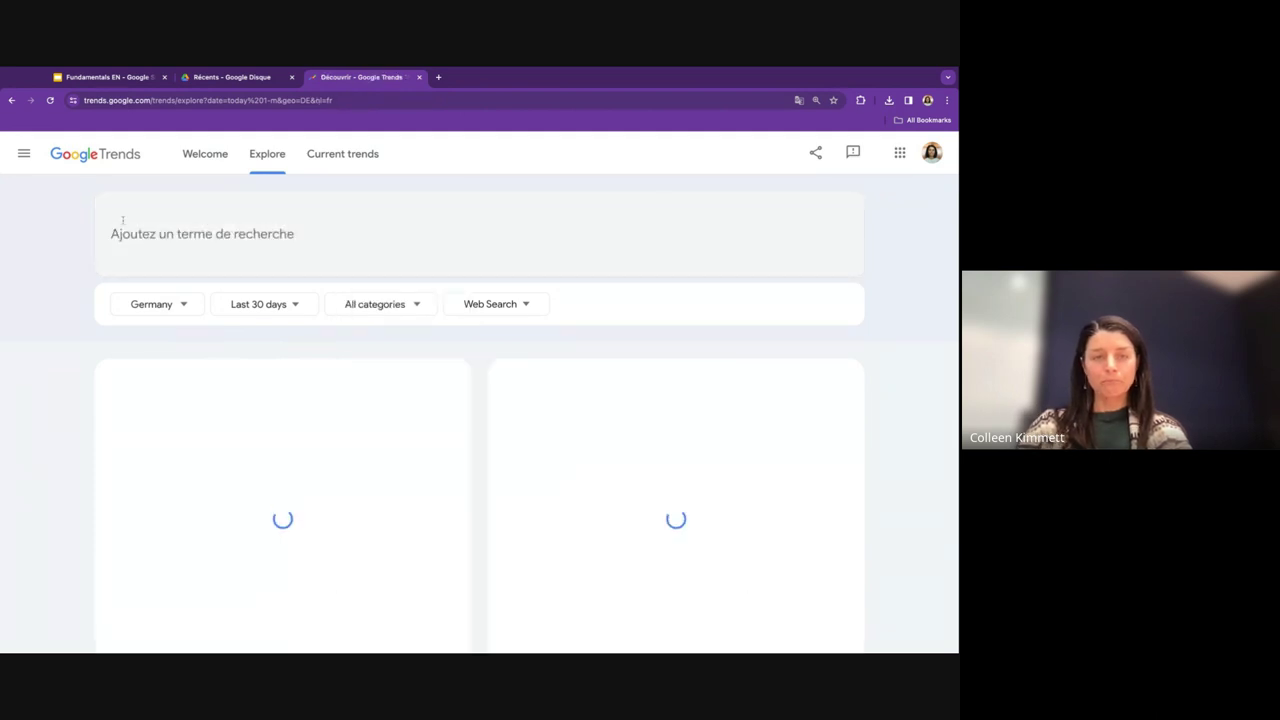
left_click(156, 314)
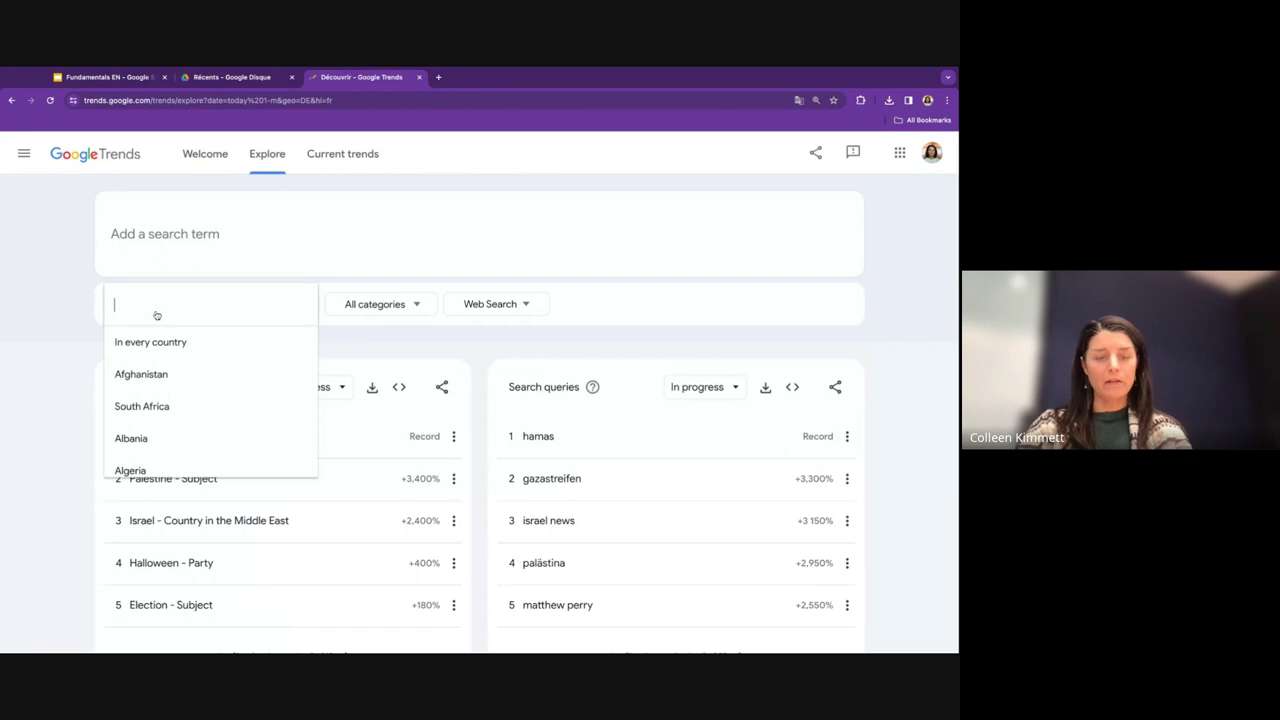
type("c")
left_click(130, 406)
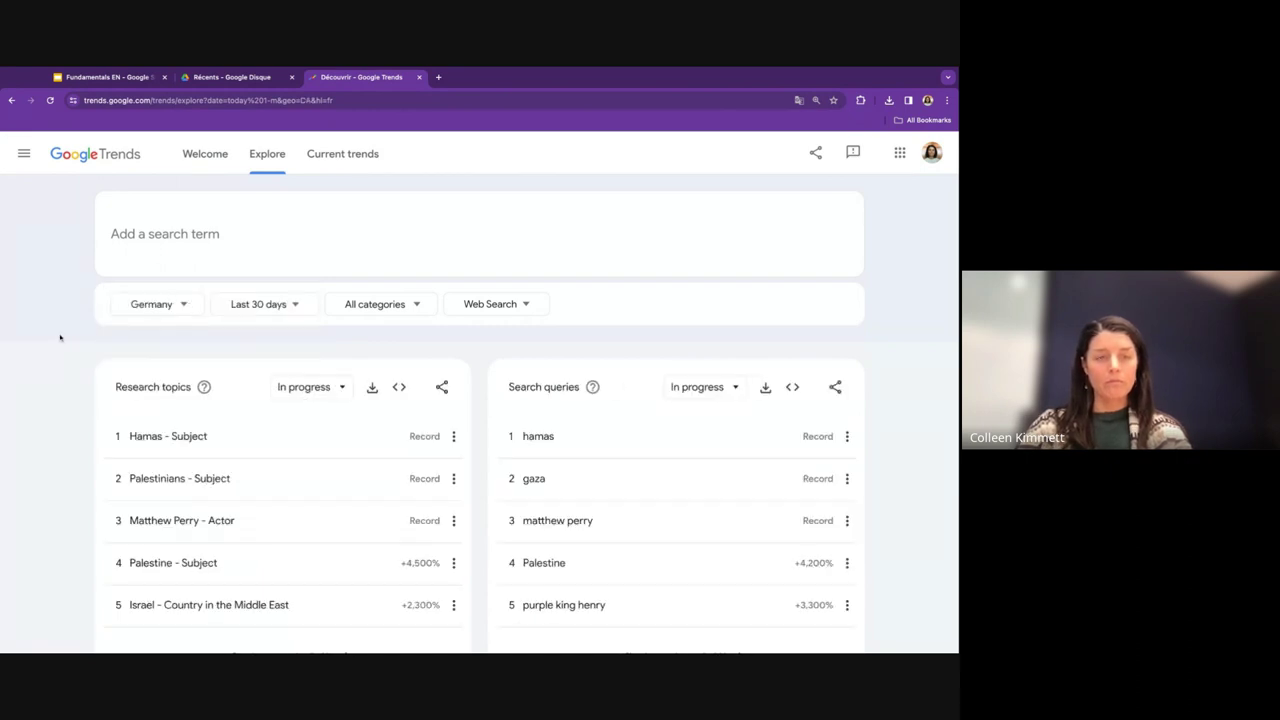
left_click(151, 305)
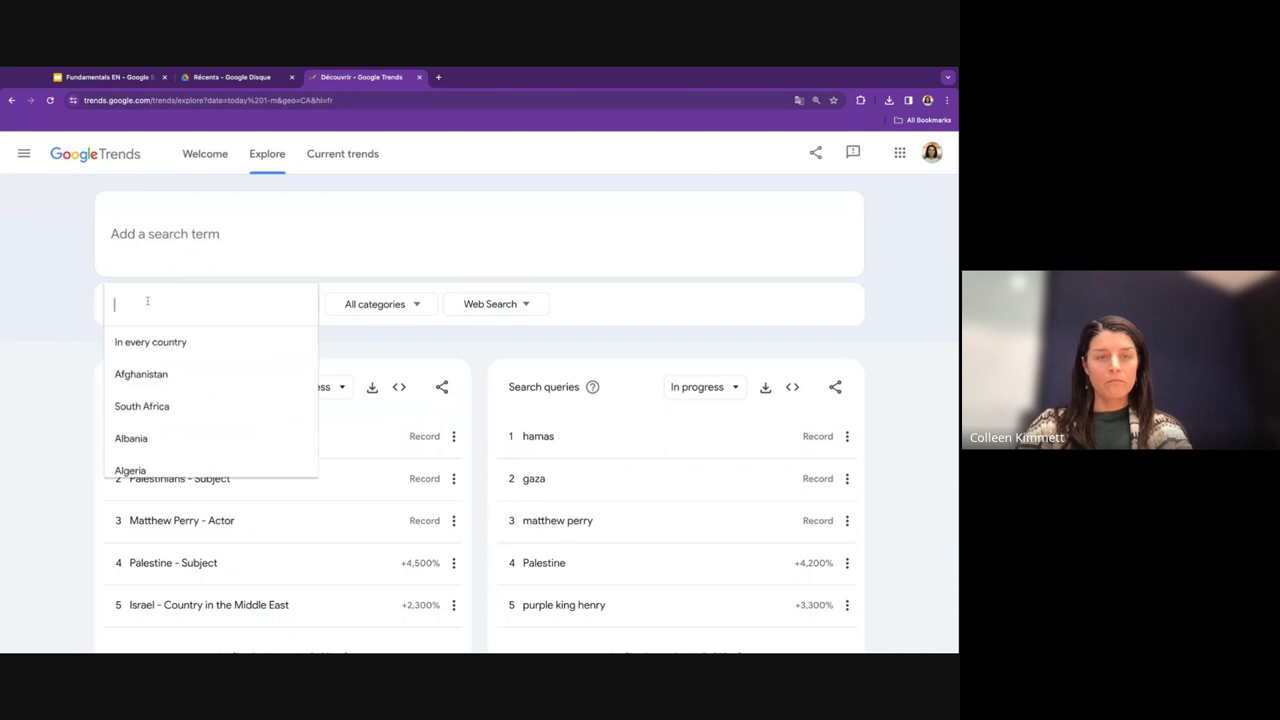
left_click(261, 157)
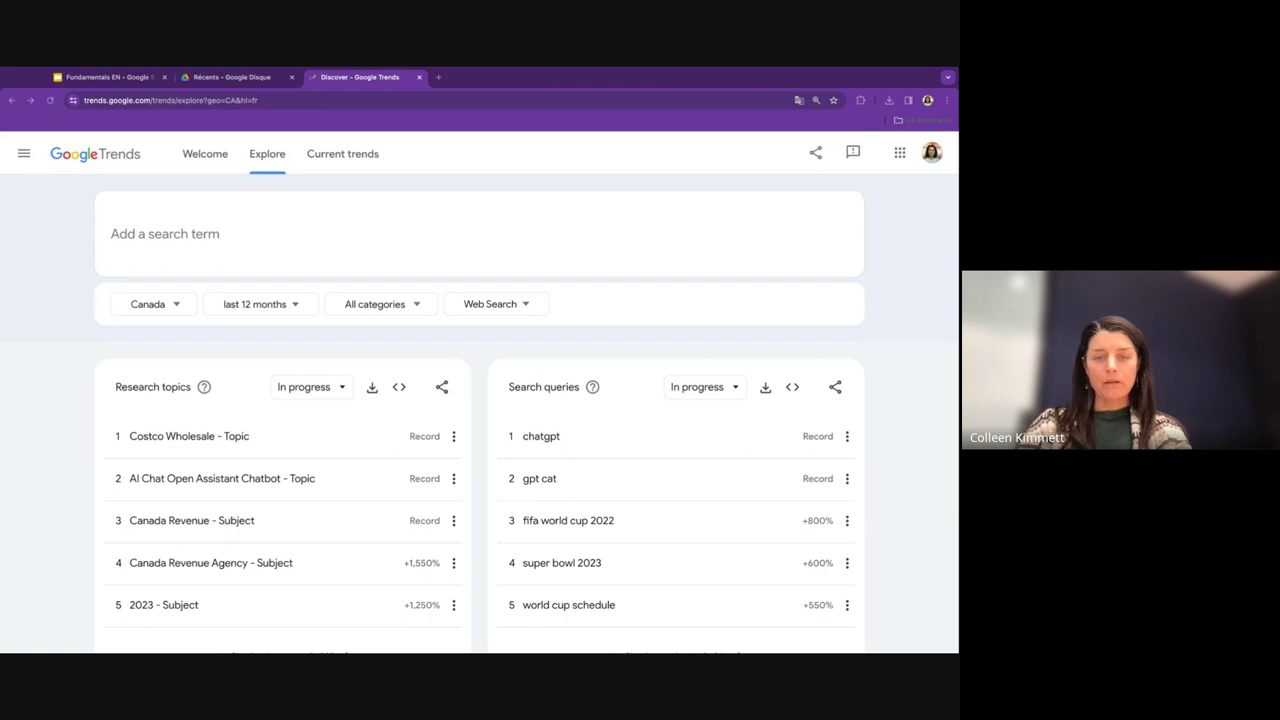
Browse Canada's provinces in the location list
left_click(6, 375)
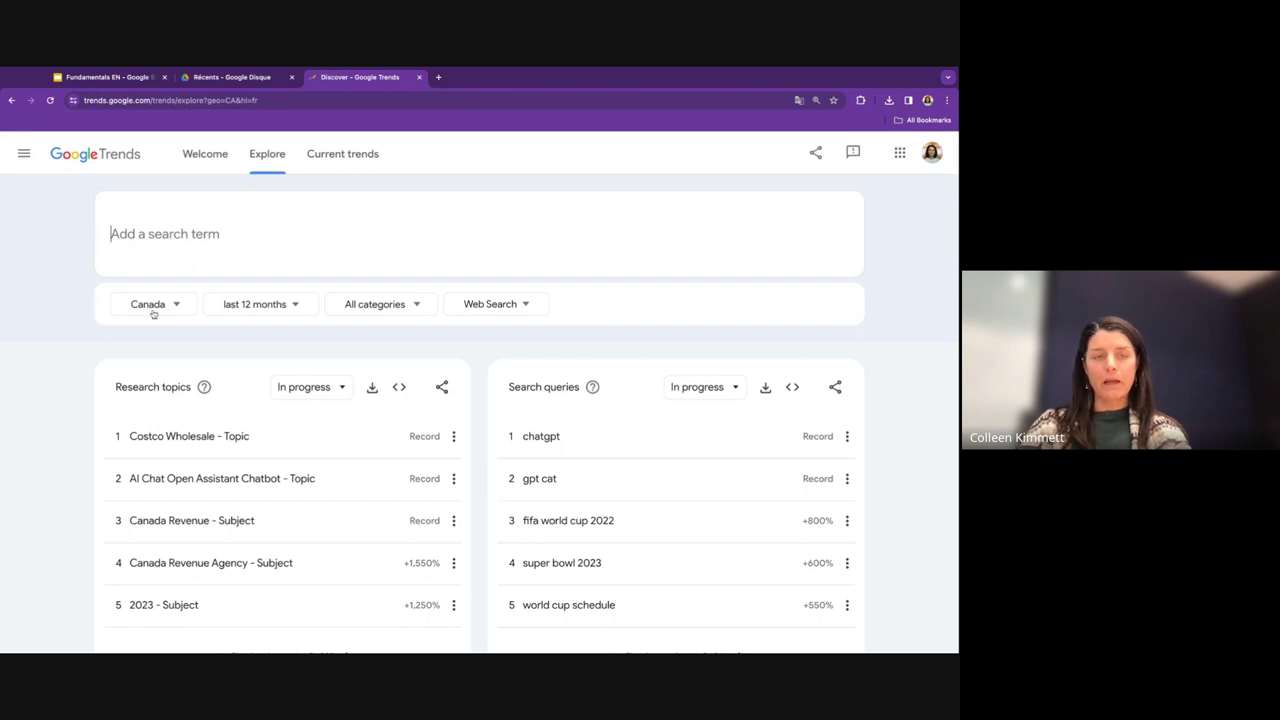
scroll(78, 437, "down", 1)
scroll(78, 437, "down", 1)
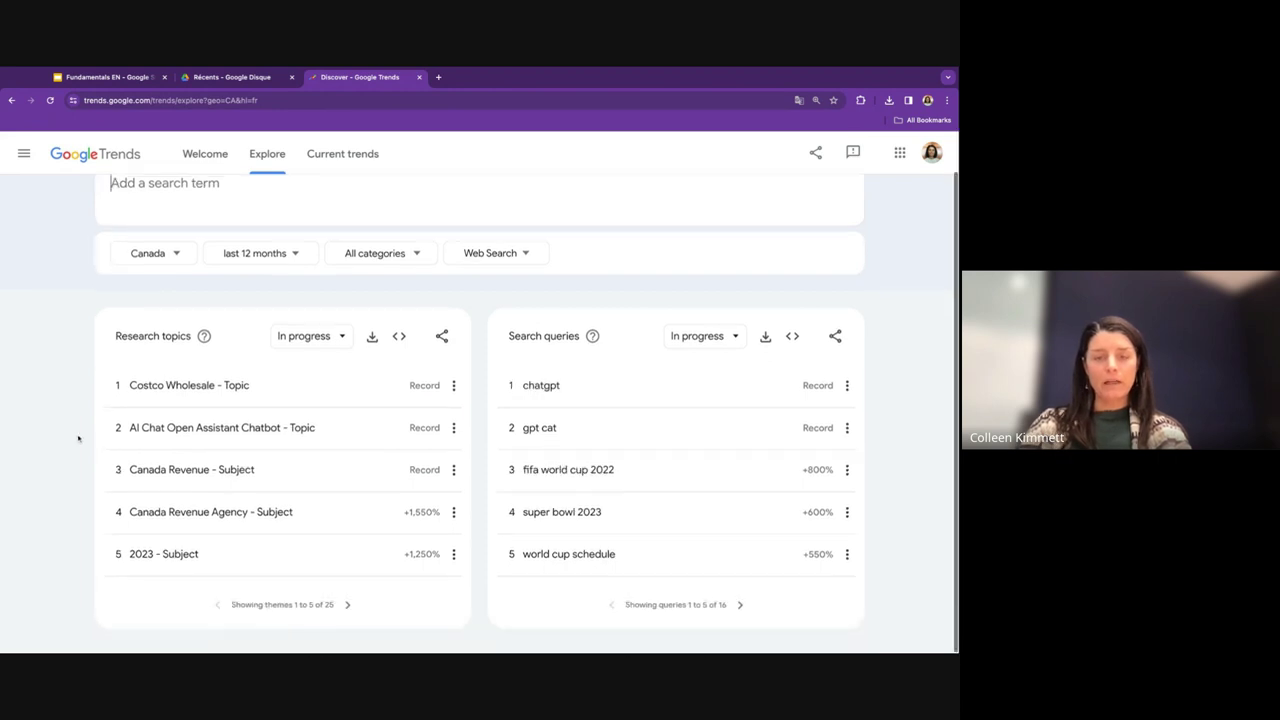
scroll(78, 437, "up", 1)
left_click(175, 312)
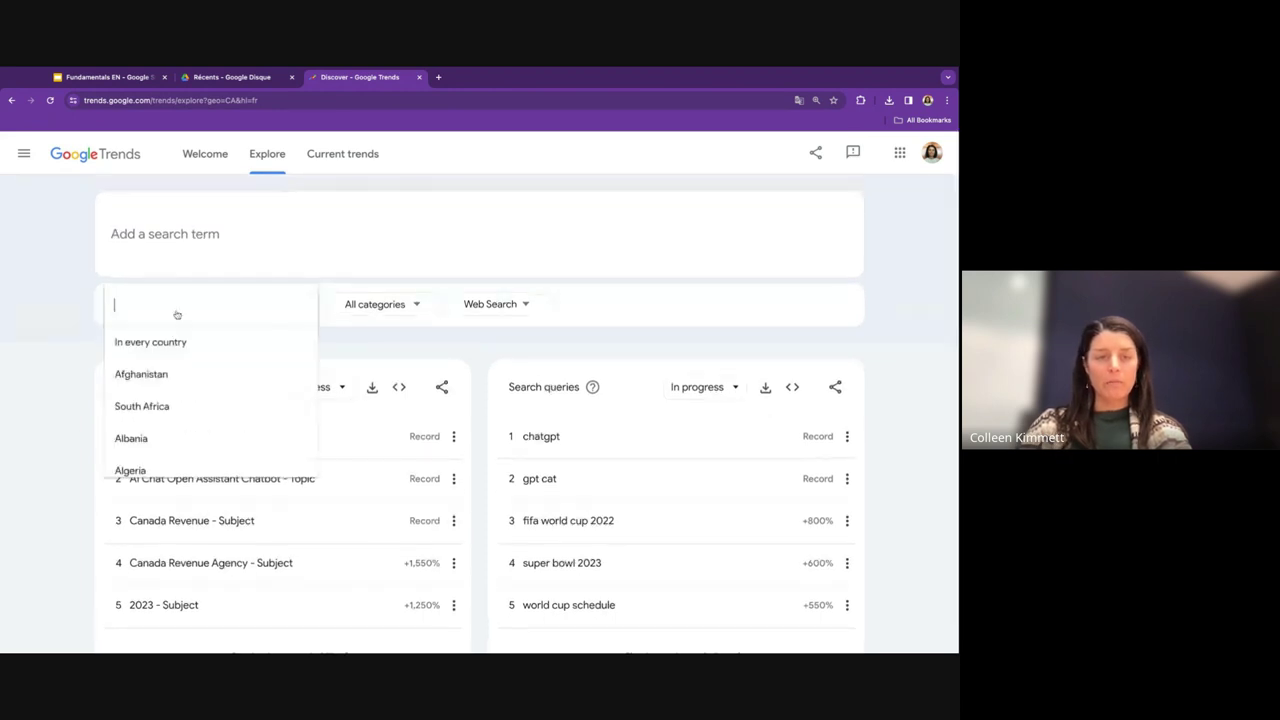
type("c")
left_click(311, 409)
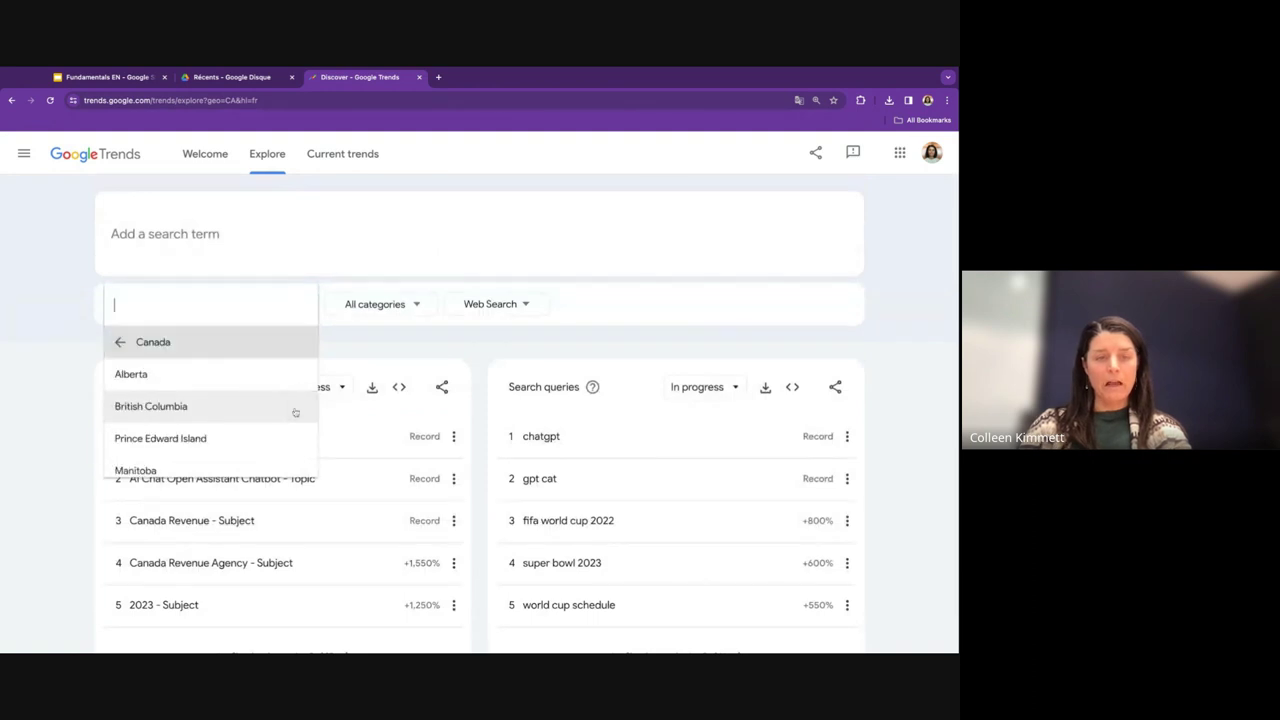
scroll(168, 440, "down", 3)
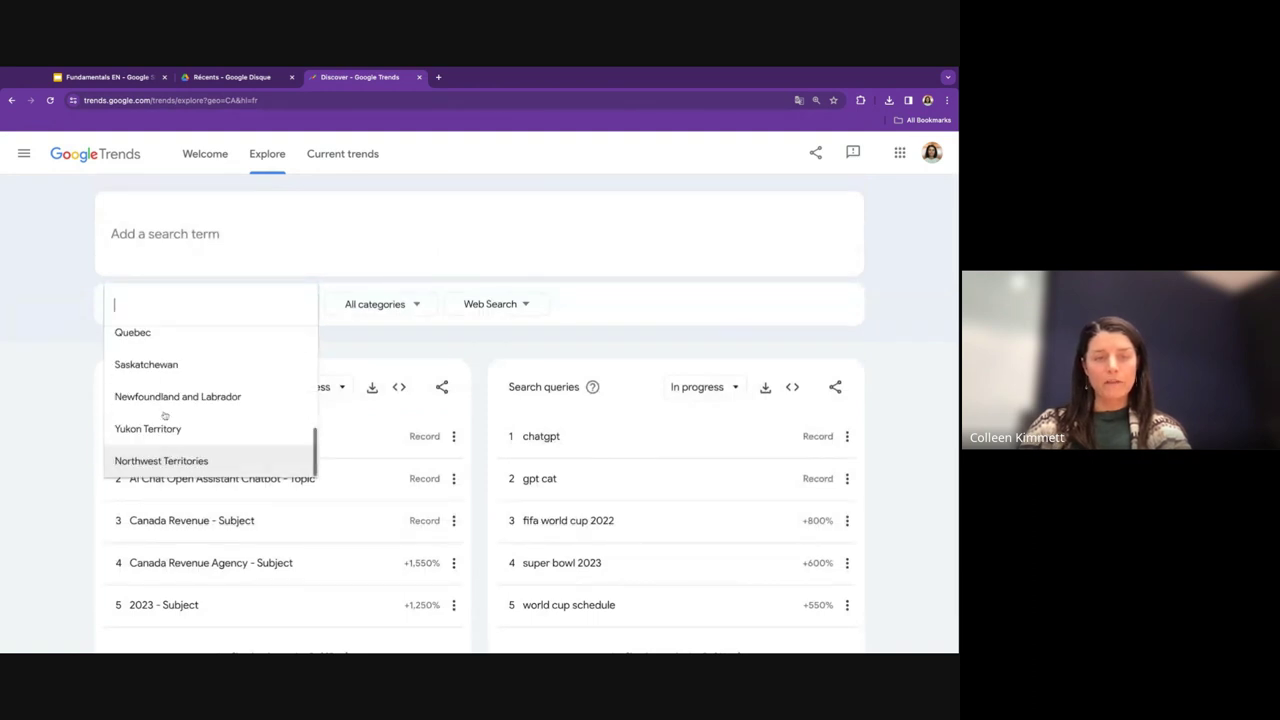
scroll(163, 417, "up", 3)
Set the location to the whole of Canada and type Montreal into the search box
left_click(119, 341)
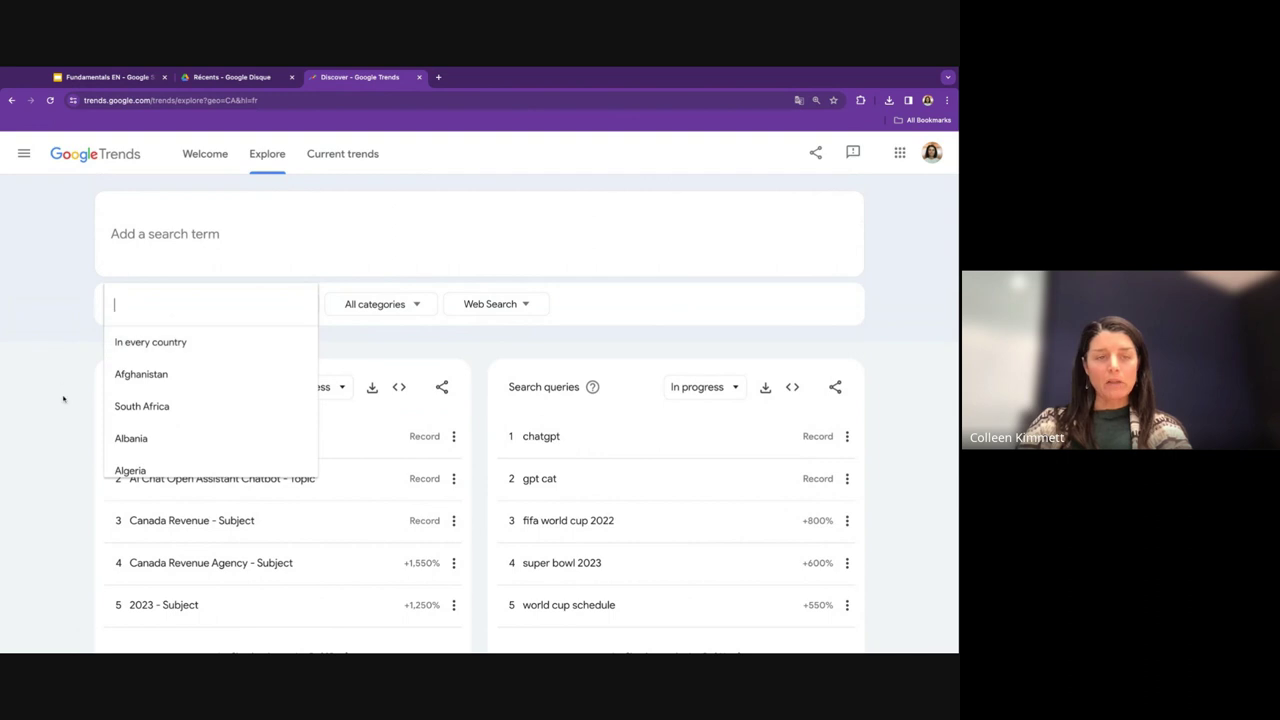
scroll(171, 412, "down", 3)
scroll(174, 413, "down", 5)
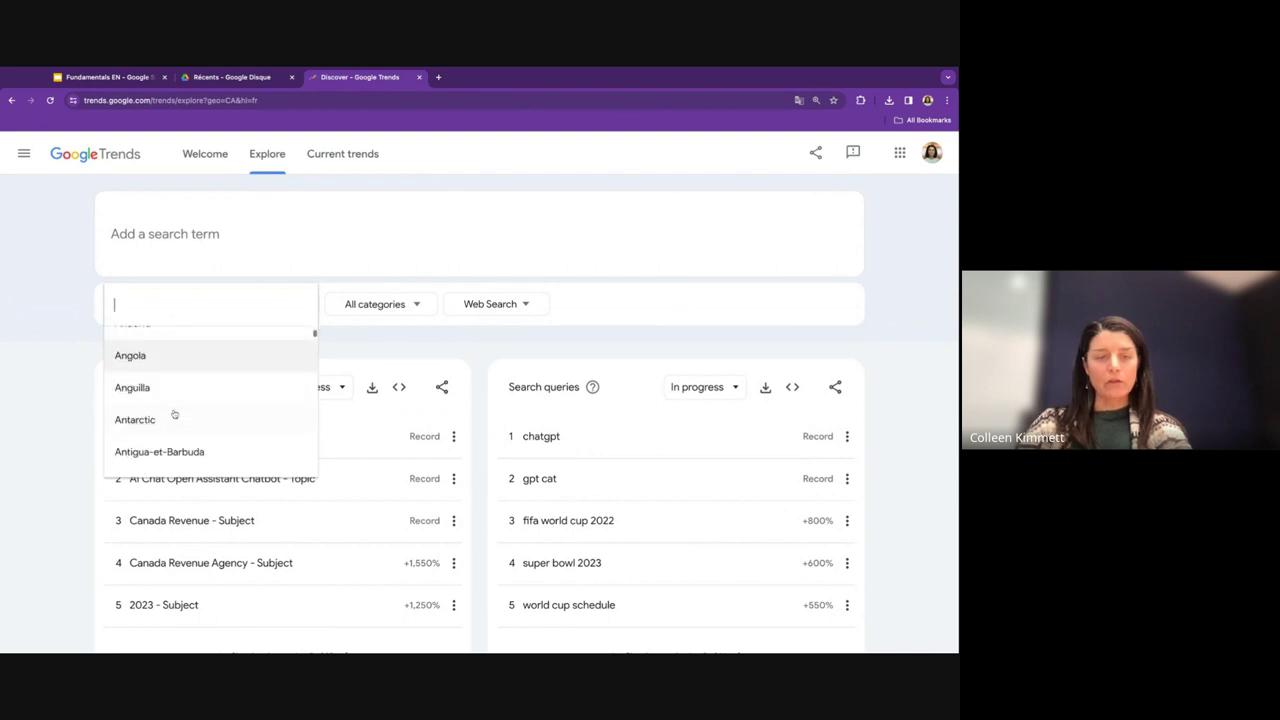
scroll(152, 450, "down", 6)
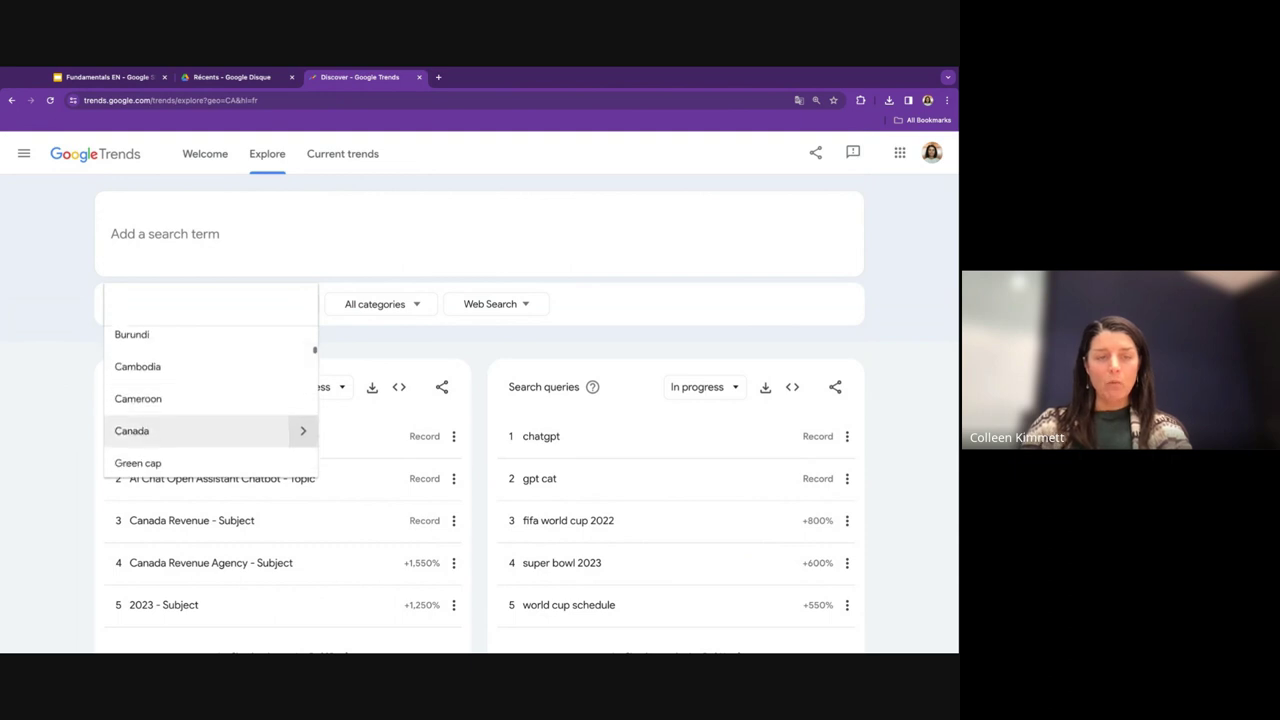
left_click(140, 429)
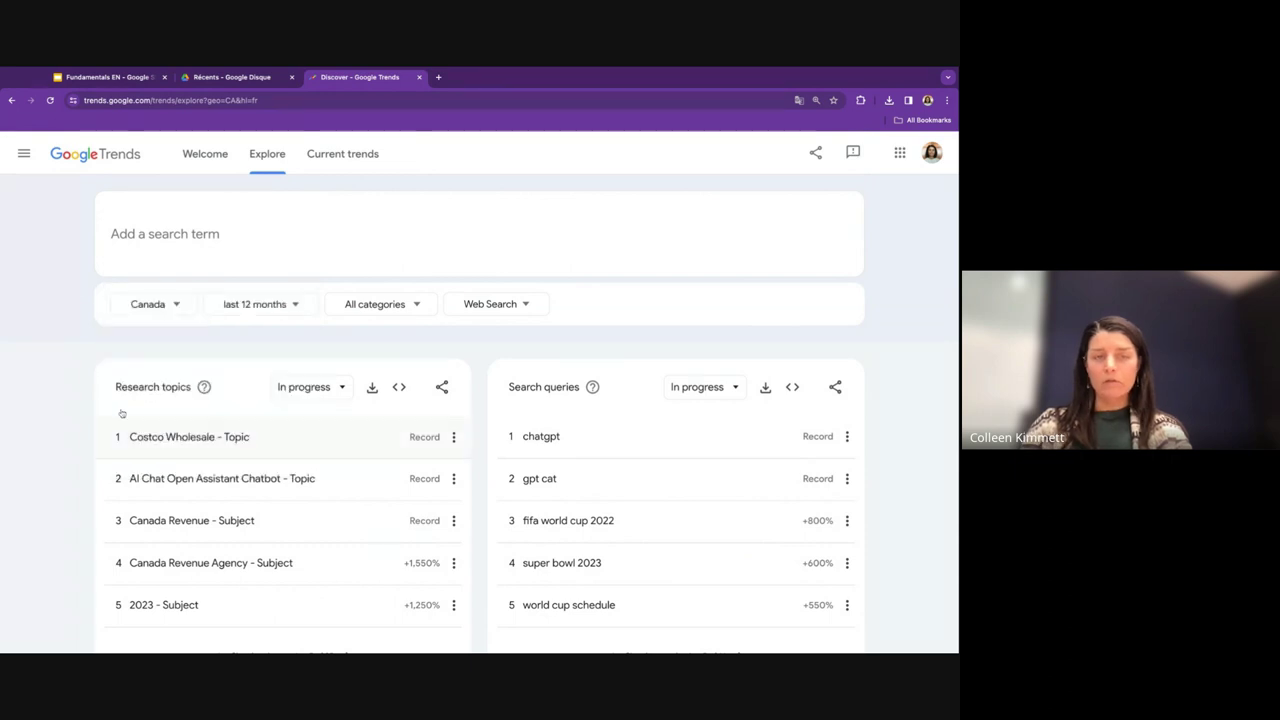
left_click(148, 243)
type("Montreal")
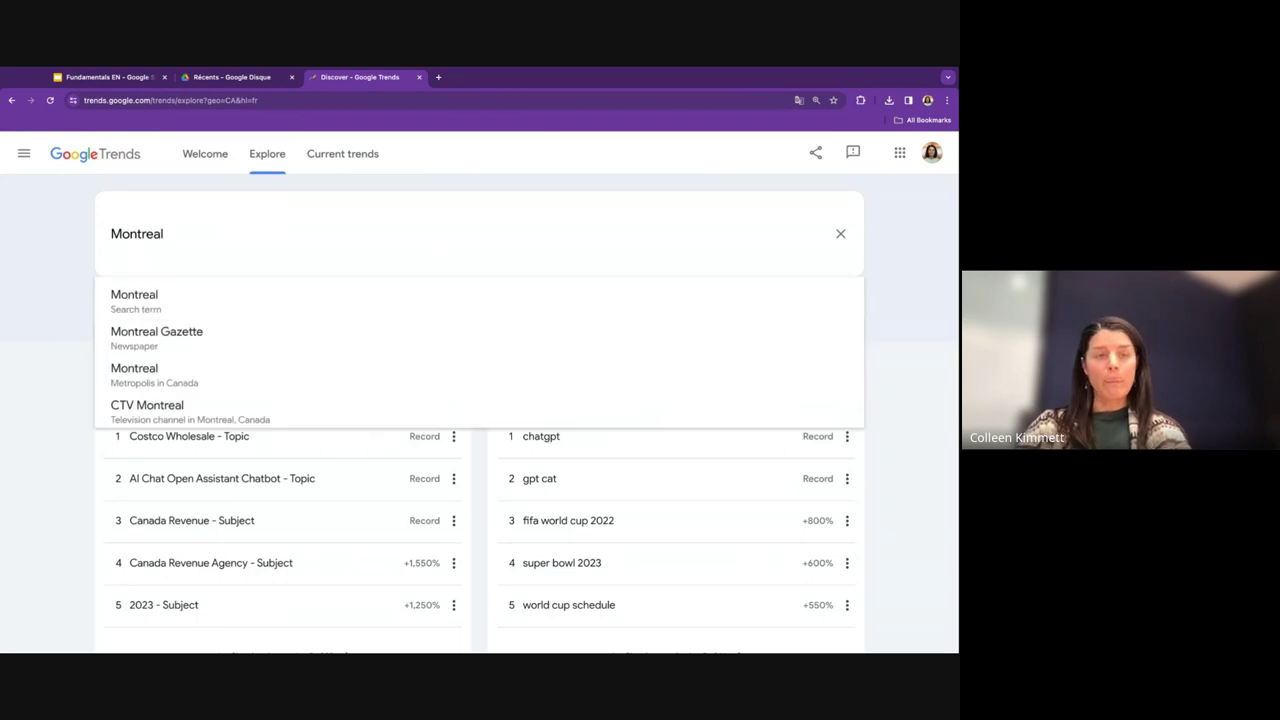
Choose 'Montreal – Metropolis in Canada' and set the period to less than 4 hours
left_click(151, 378)
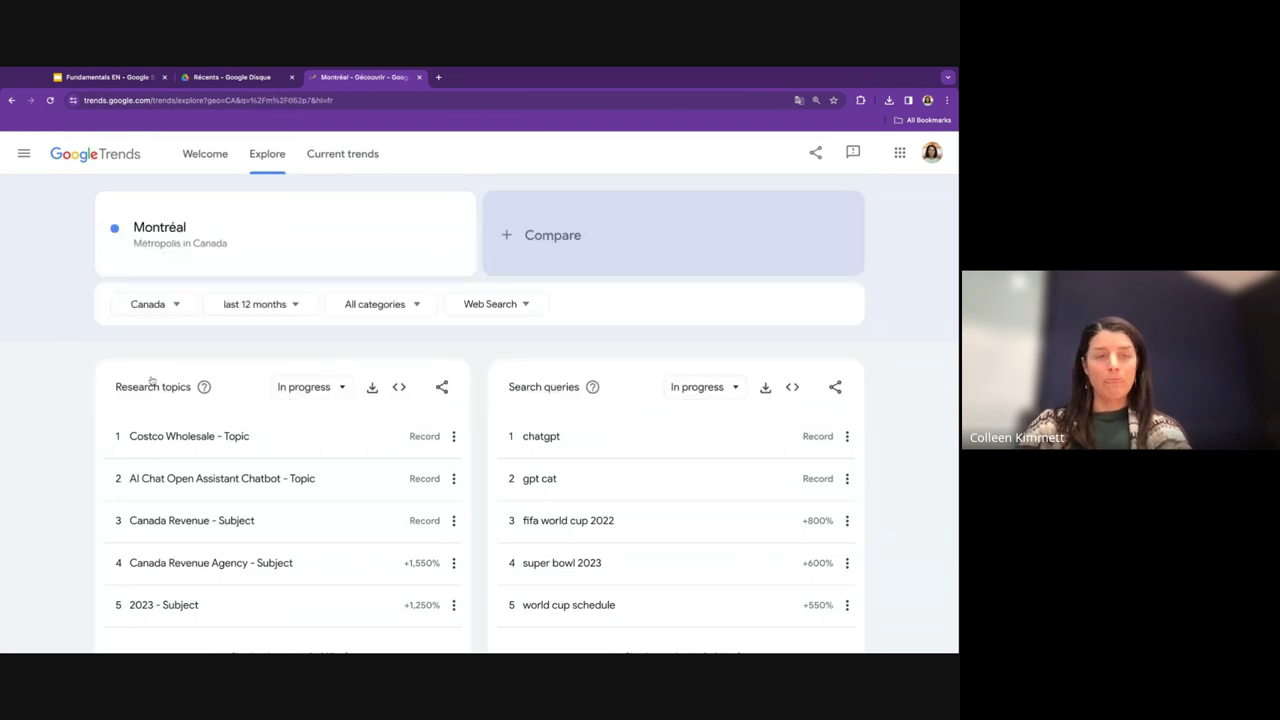
left_click(253, 304)
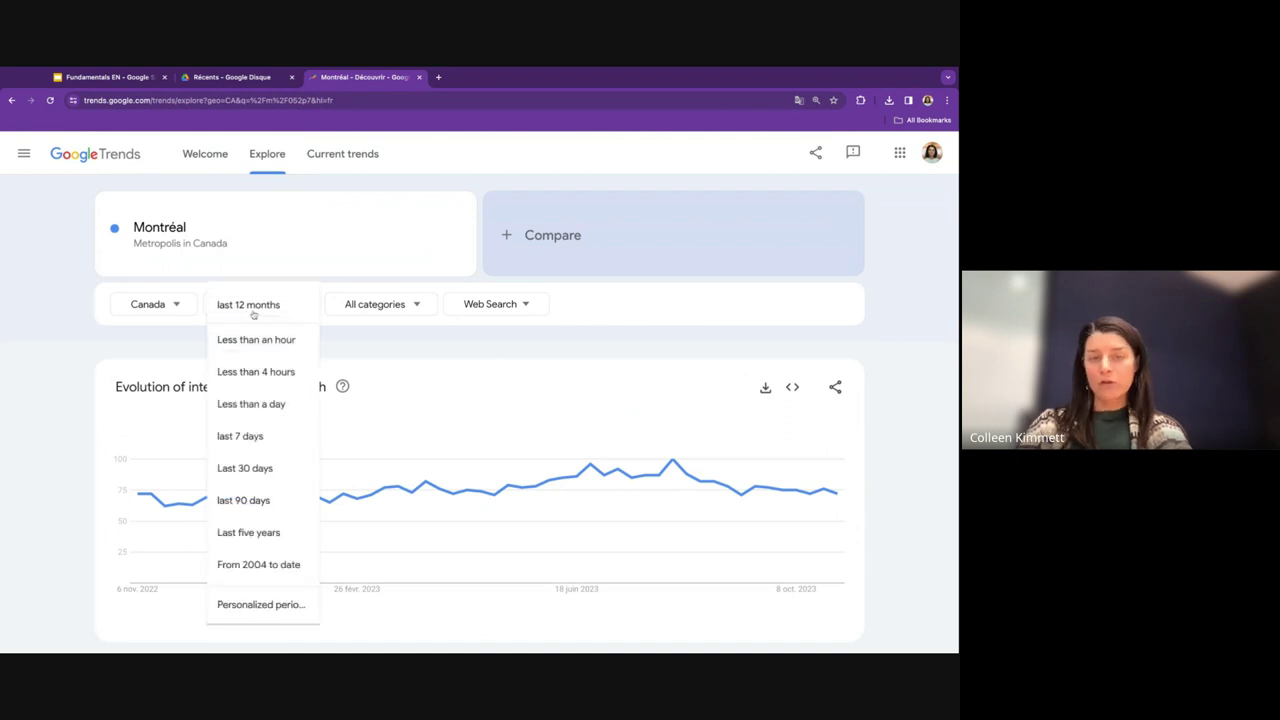
left_click(262, 370)
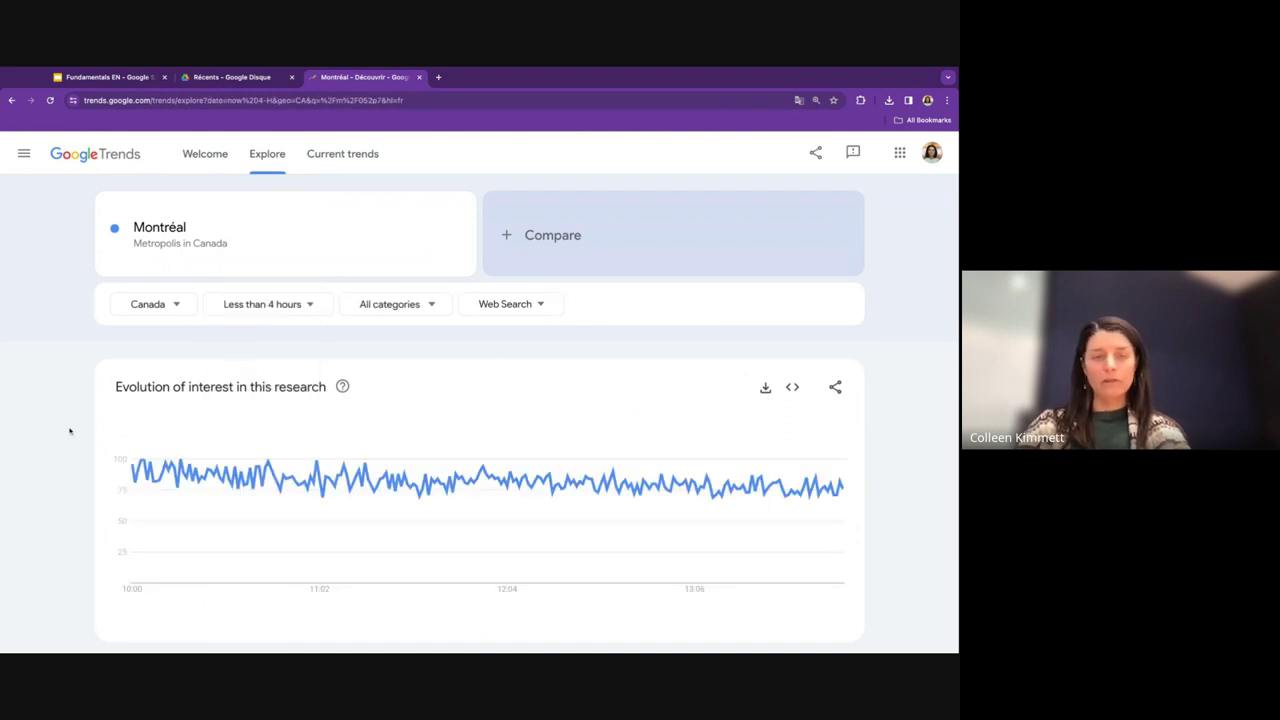
scroll(69, 431, "down", 3)
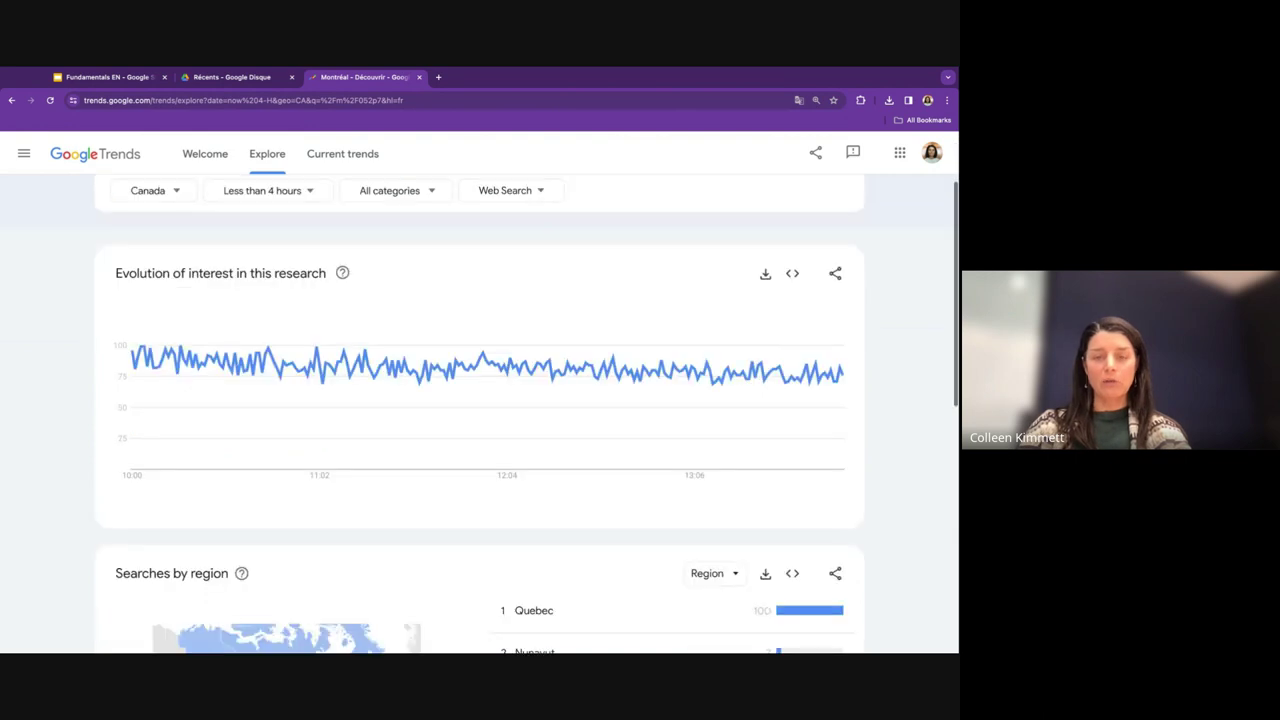
scroll(479, 430, "down", 5)
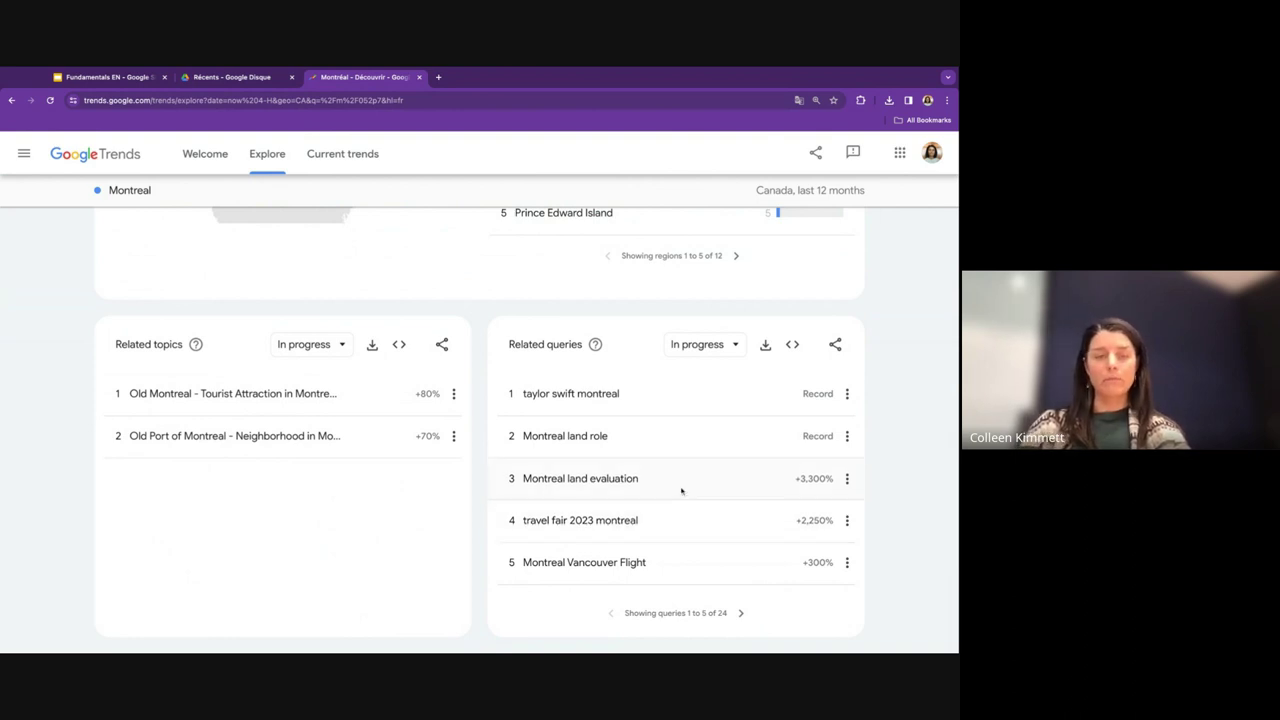
scroll(681, 490, "up", 10)
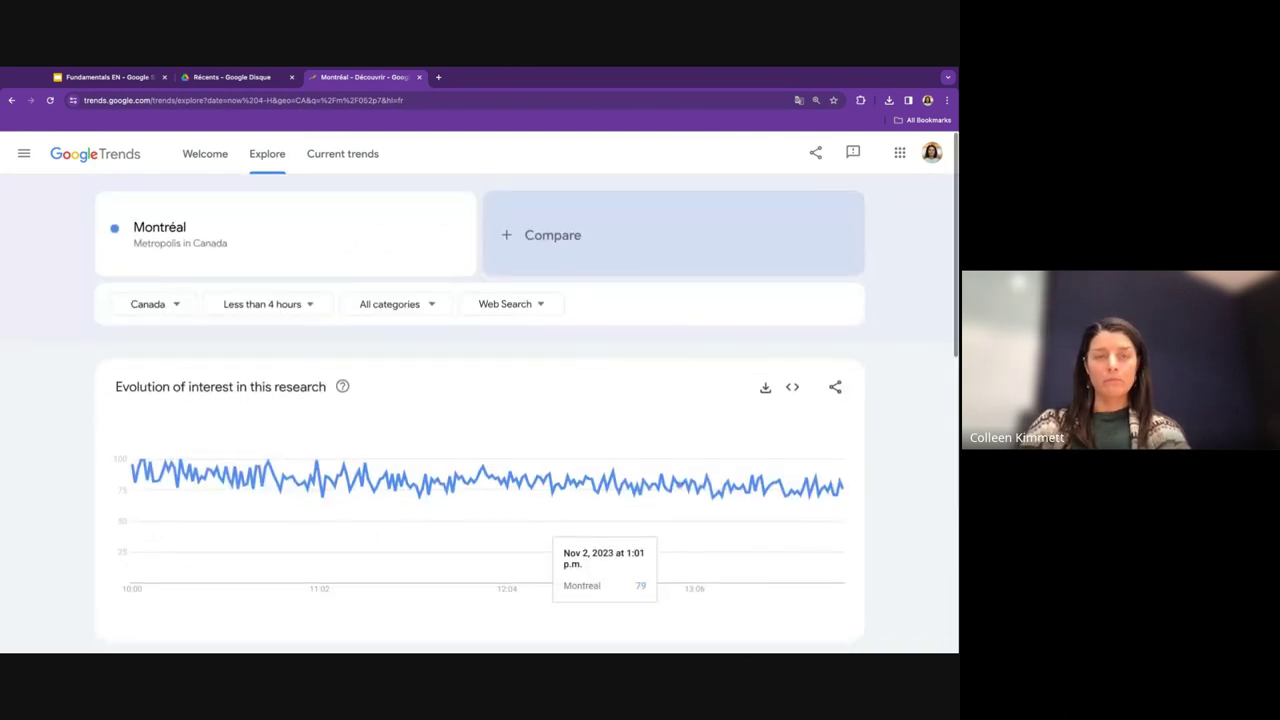
Remove the Montréal term, set the period to last 7 days, and search Who
left_click(457, 234)
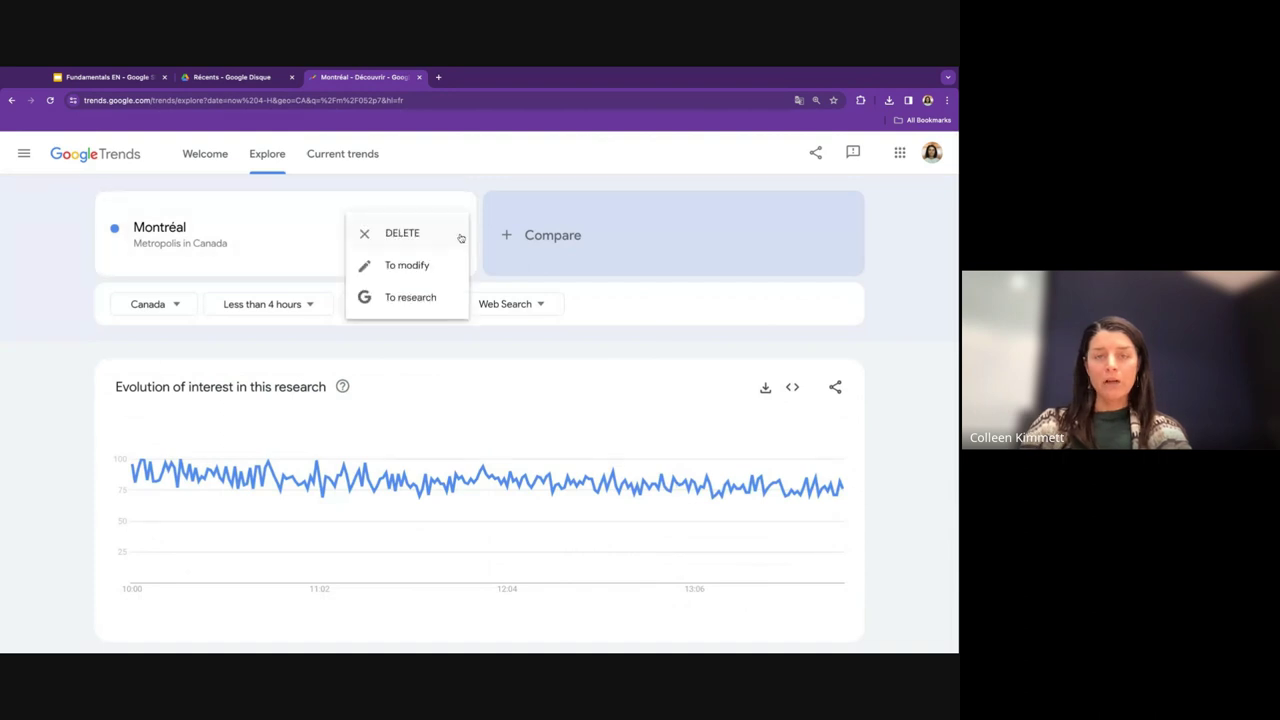
left_click(415, 225)
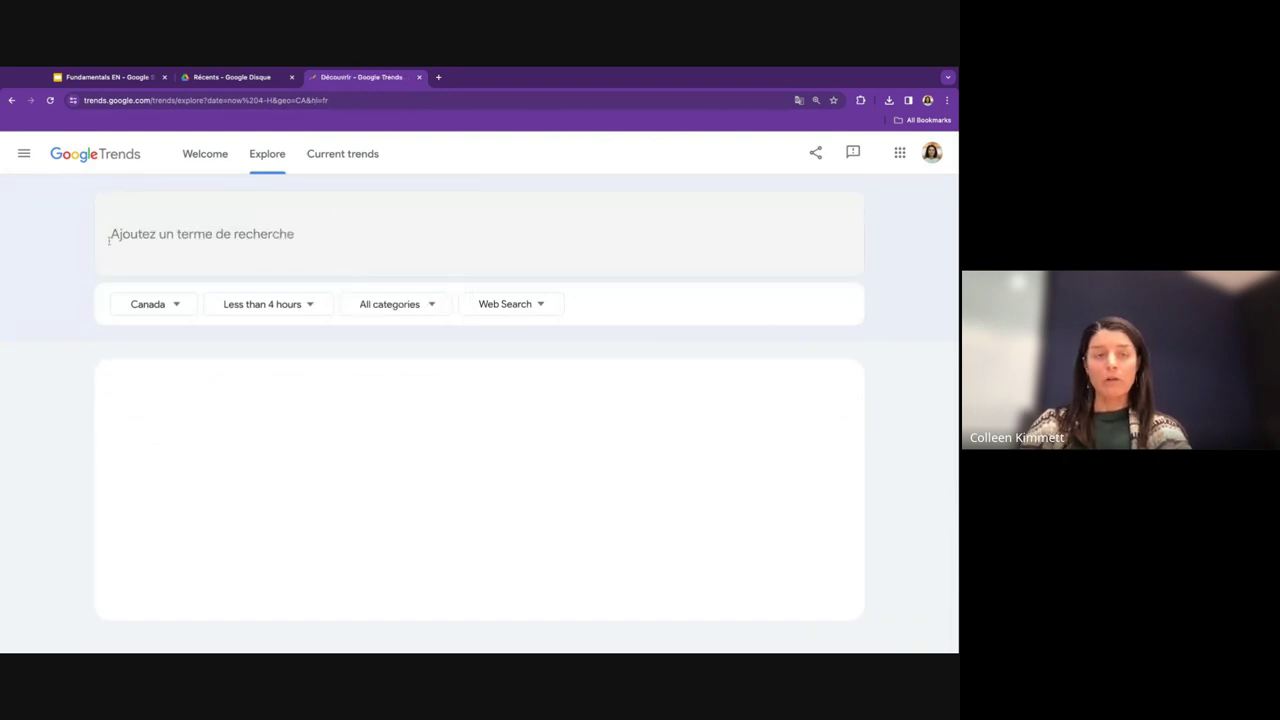
left_click(286, 305)
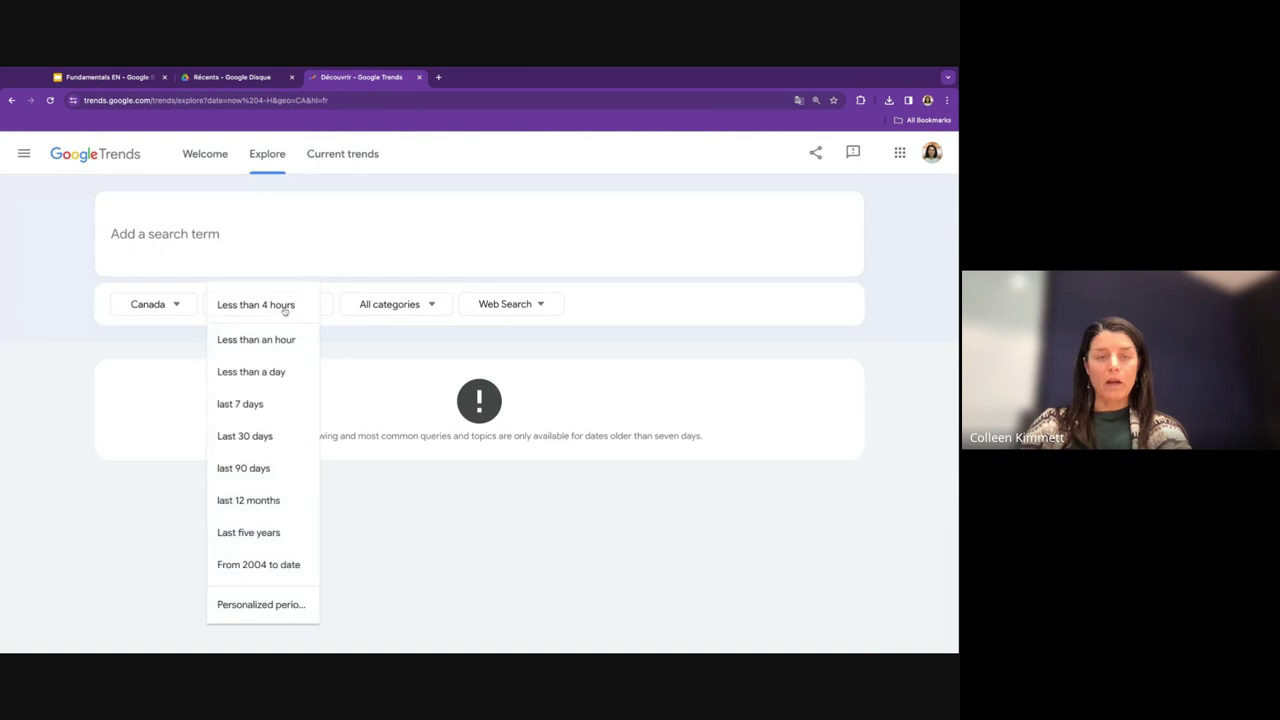
left_click(253, 412)
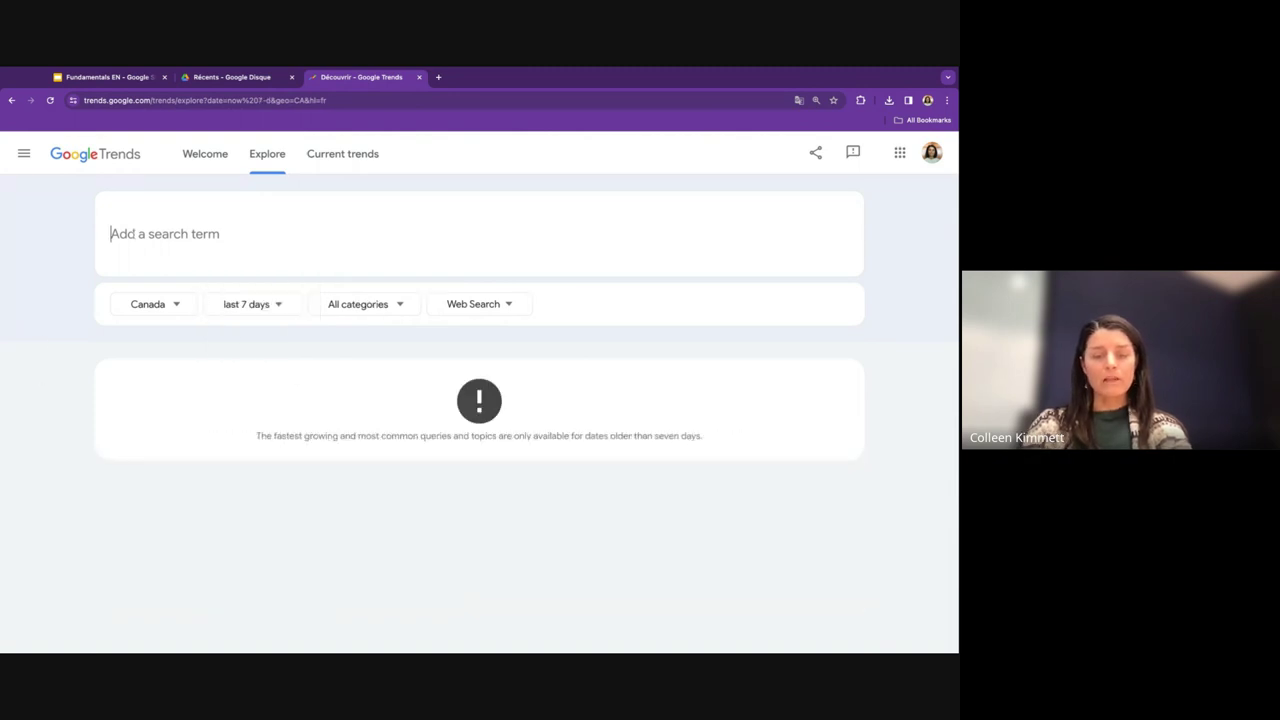
type("Who")
left_click(141, 300)
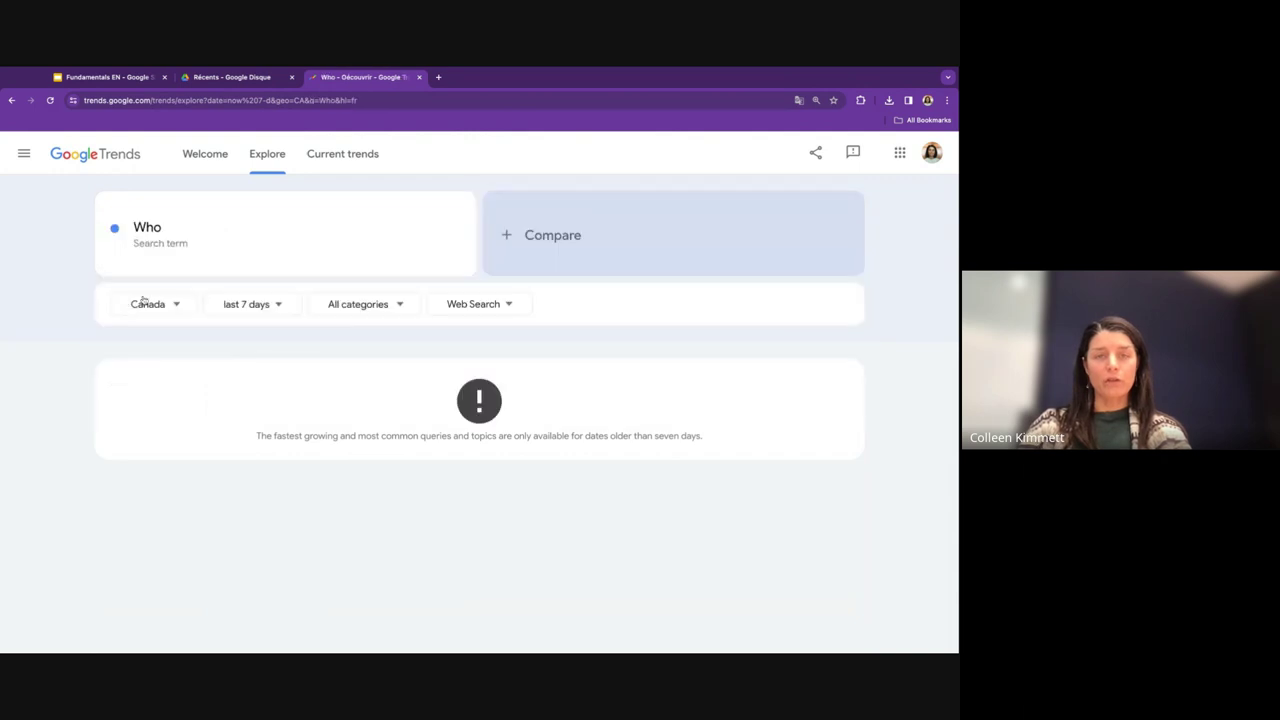
Add What, When, Where and How as comparison terms alongside Who
left_click(527, 243)
type("What")
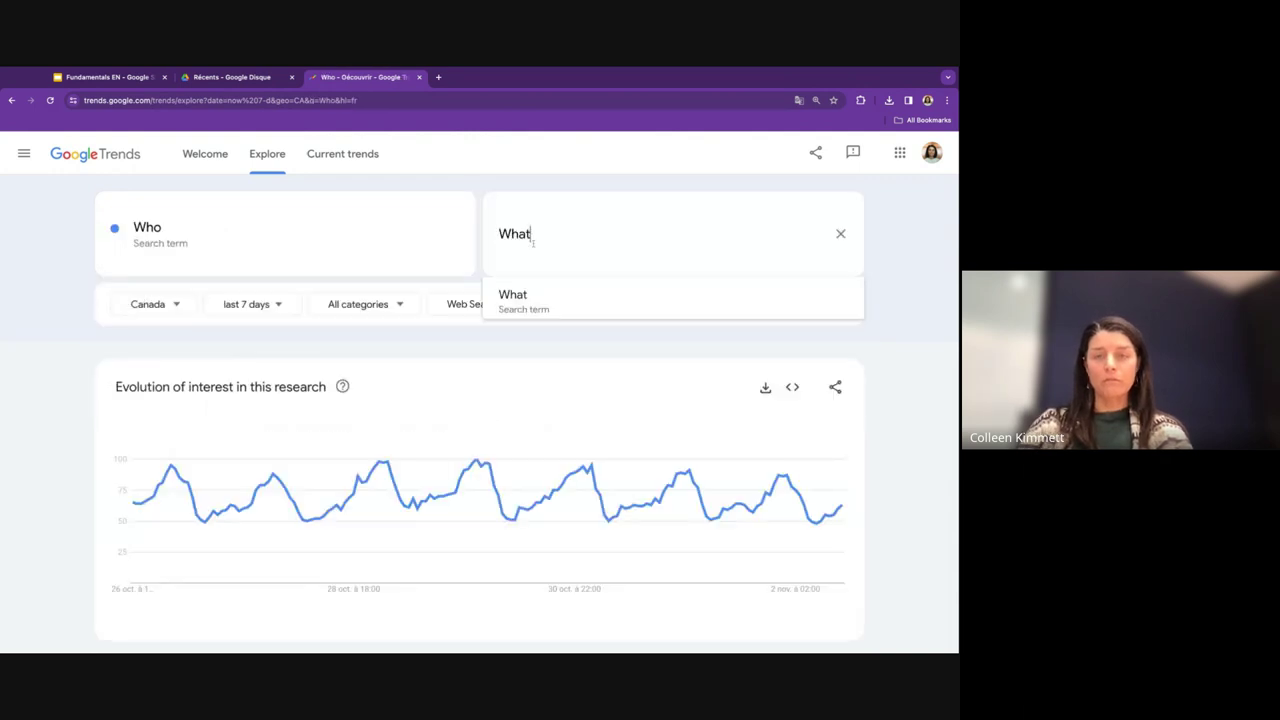
left_click(554, 293)
left_click(665, 235)
type("W")
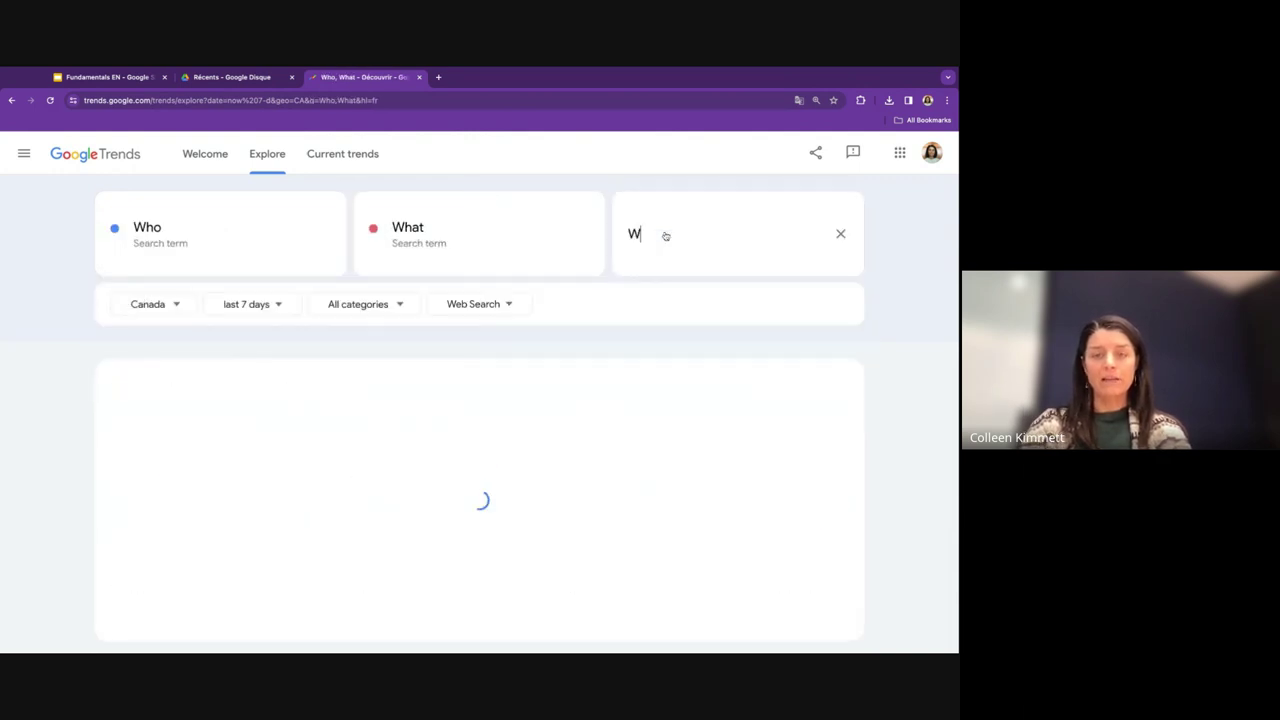
type("hen")
left_click(668, 298)
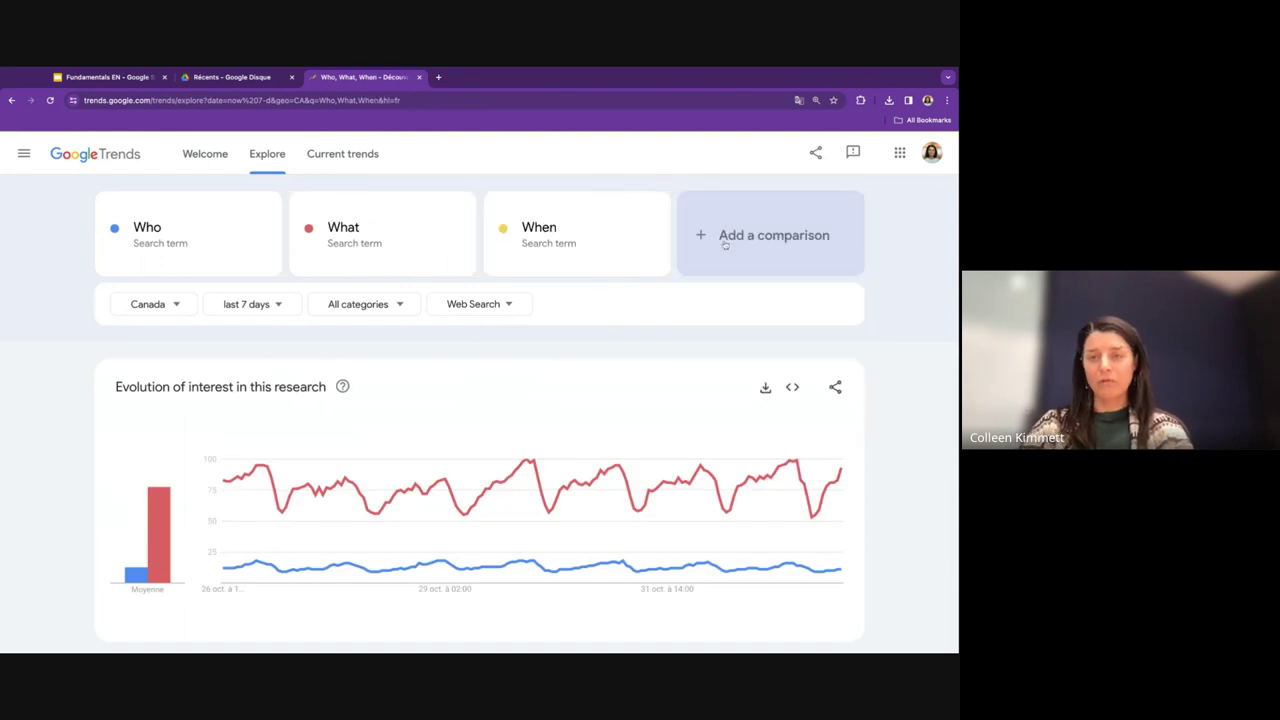
left_click(765, 231)
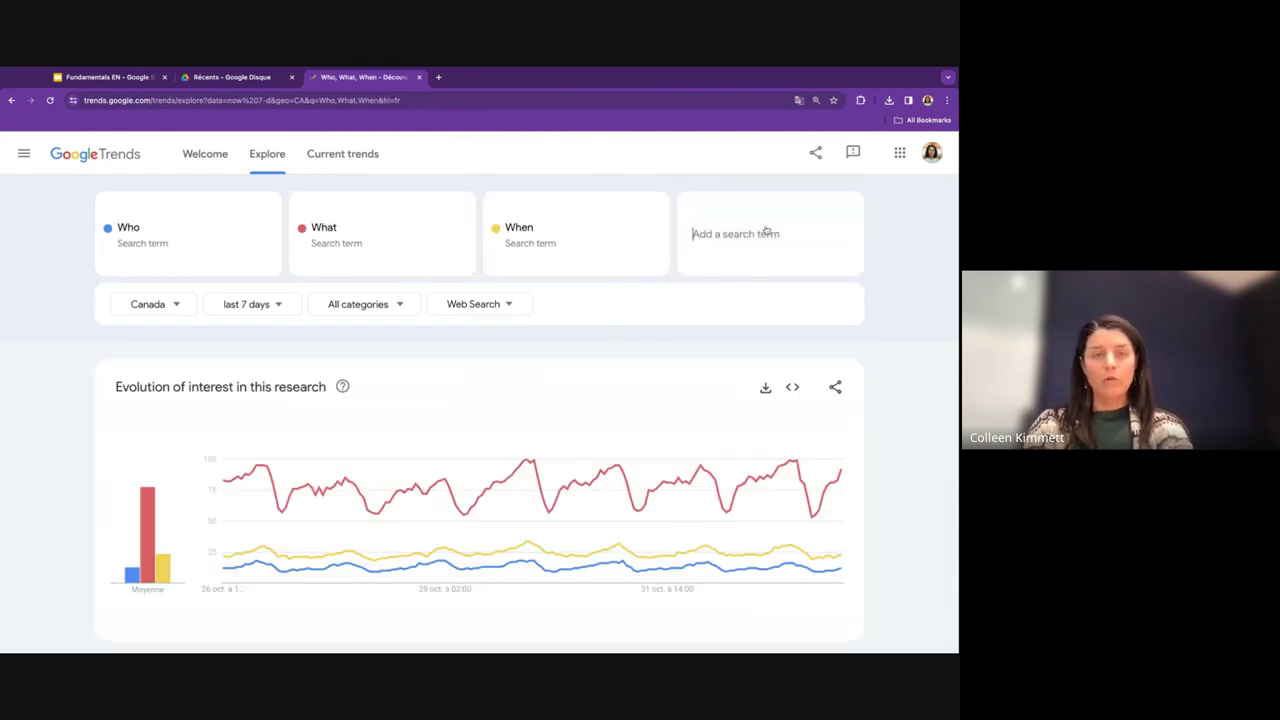
type("Where")
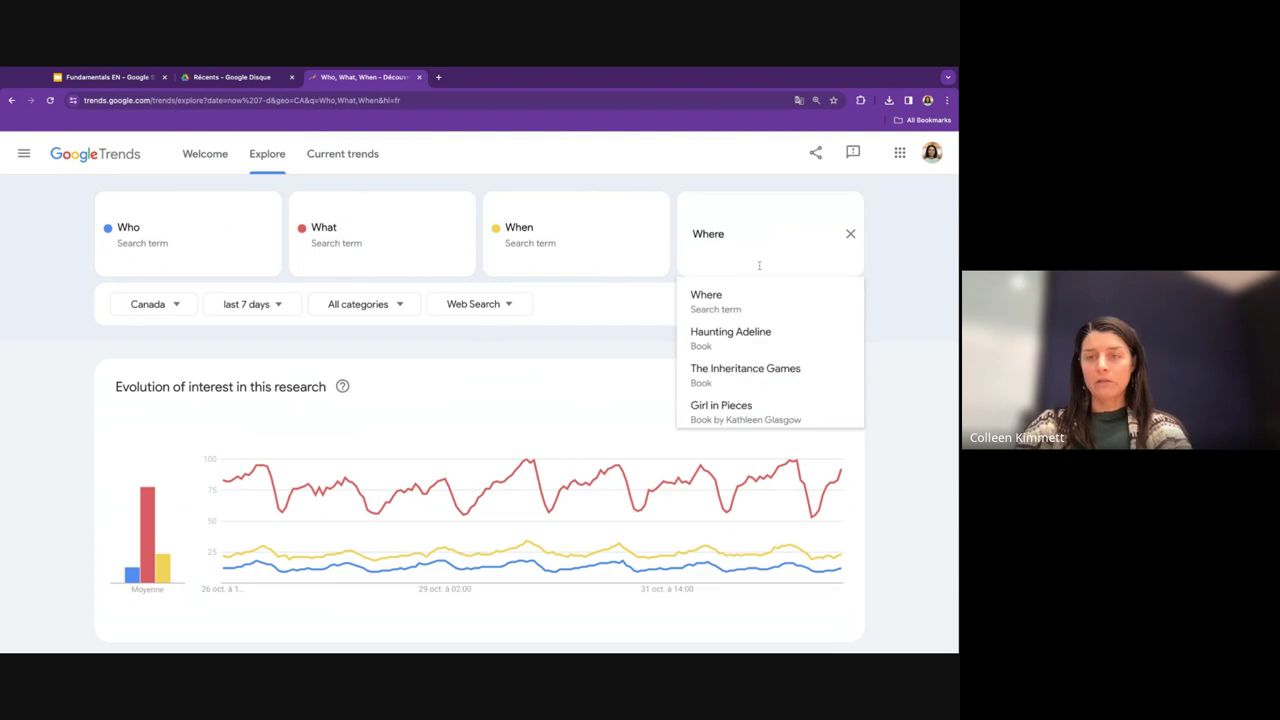
left_click(751, 300)
left_click(789, 234)
type("How")
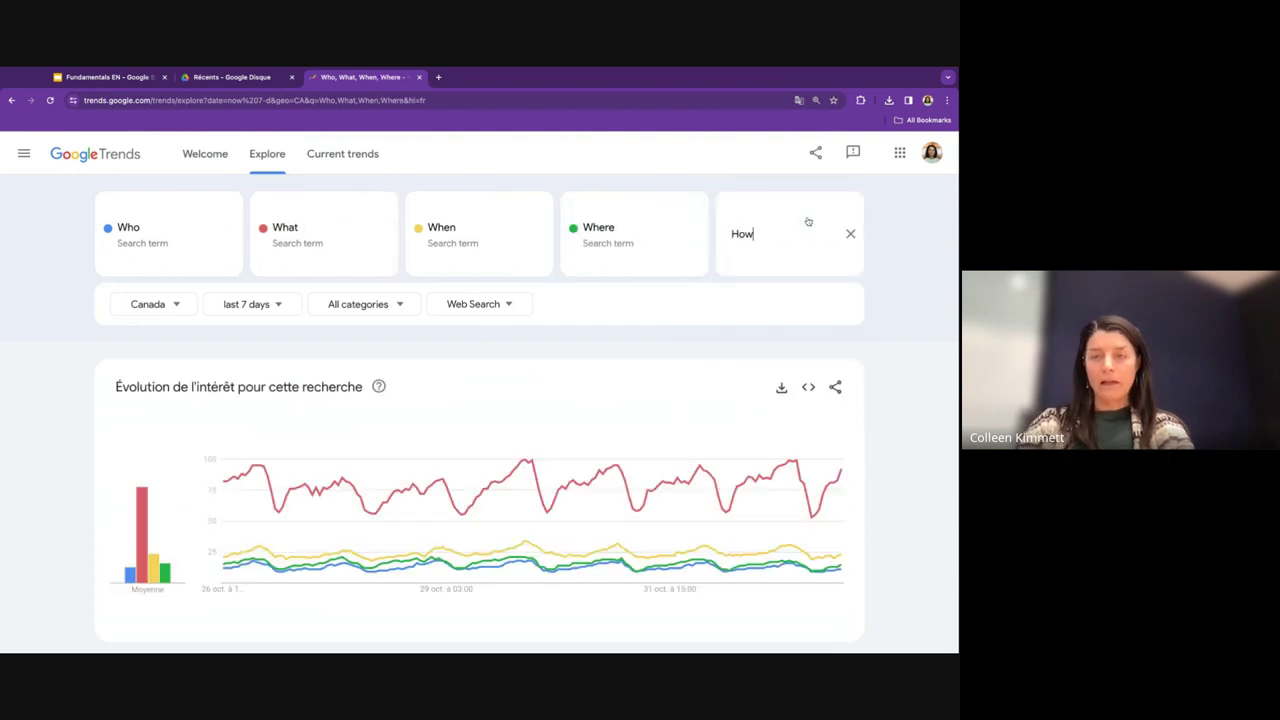
left_click(752, 296)
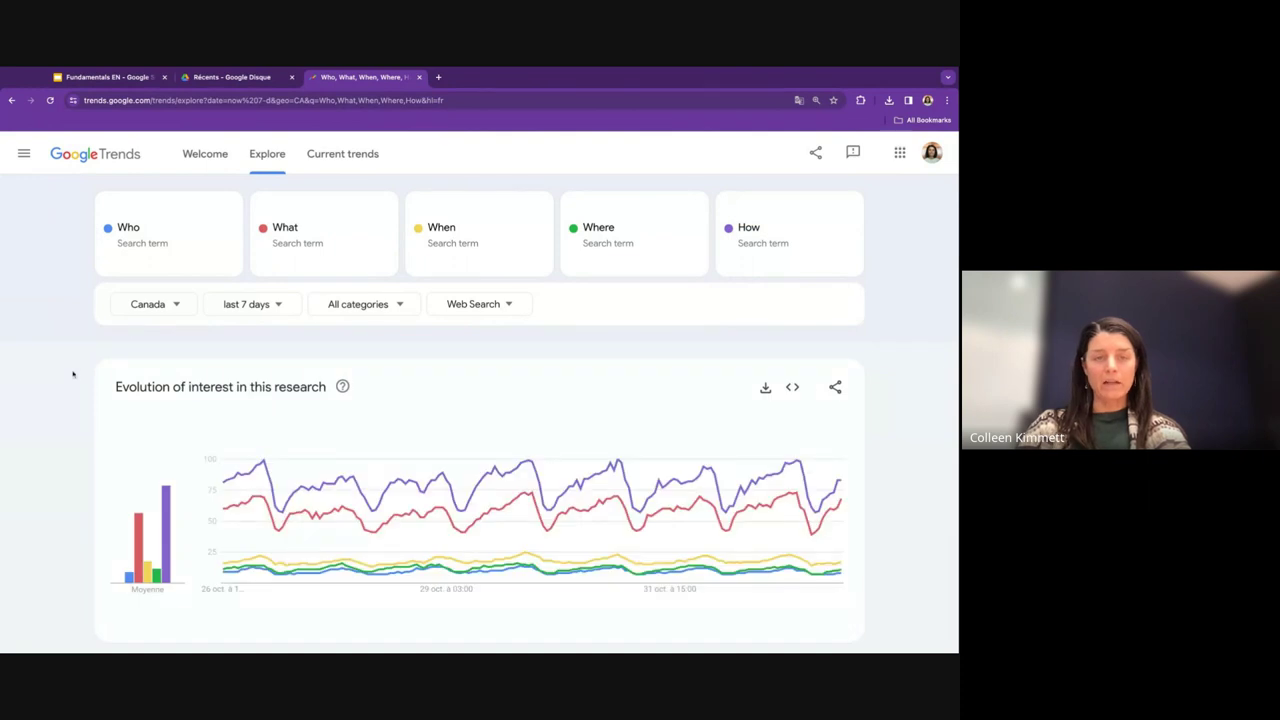
scroll(73, 374, "down", 5)
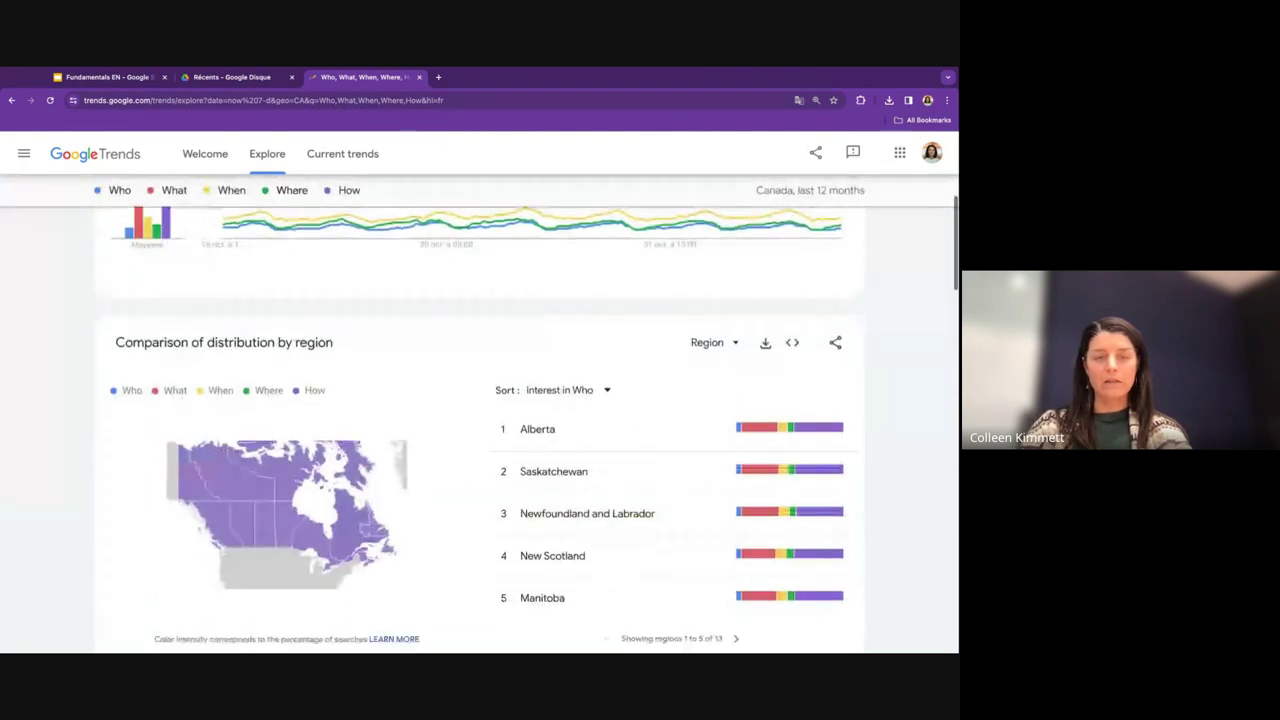
scroll(526, 429, "down", 3)
scroll(526, 429, "up", 1)
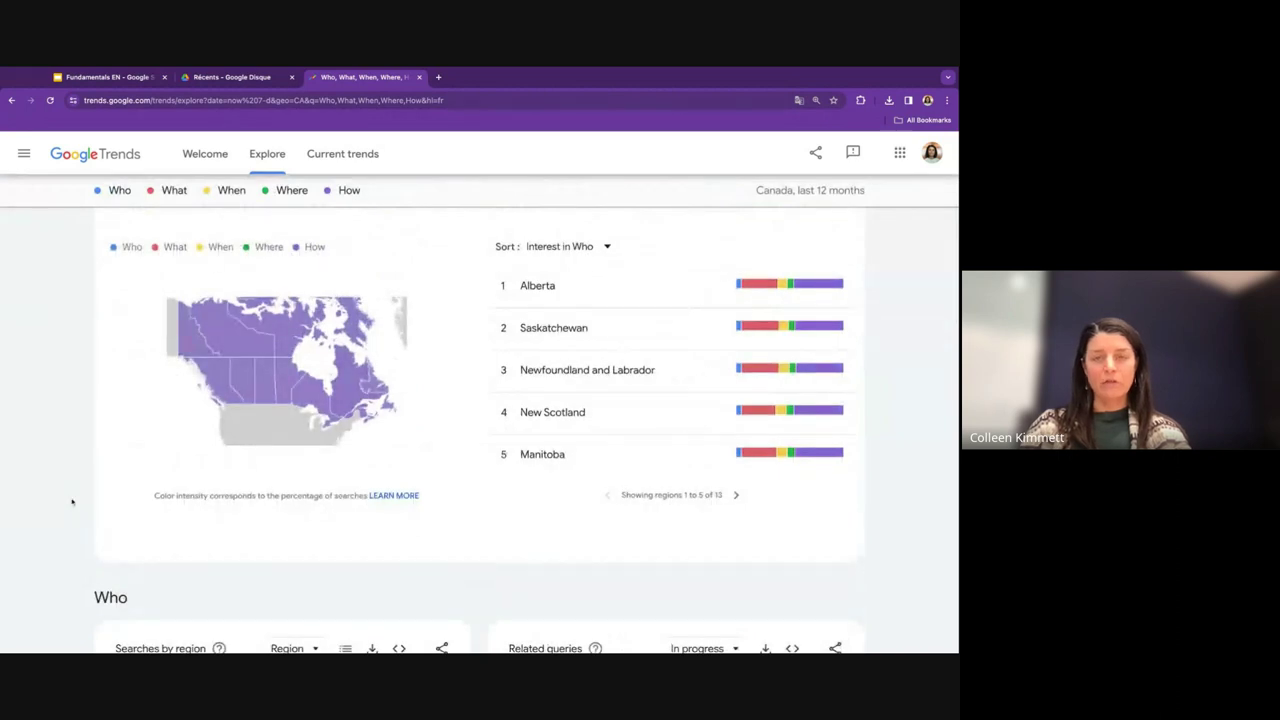
scroll(72, 502, "down", 3)
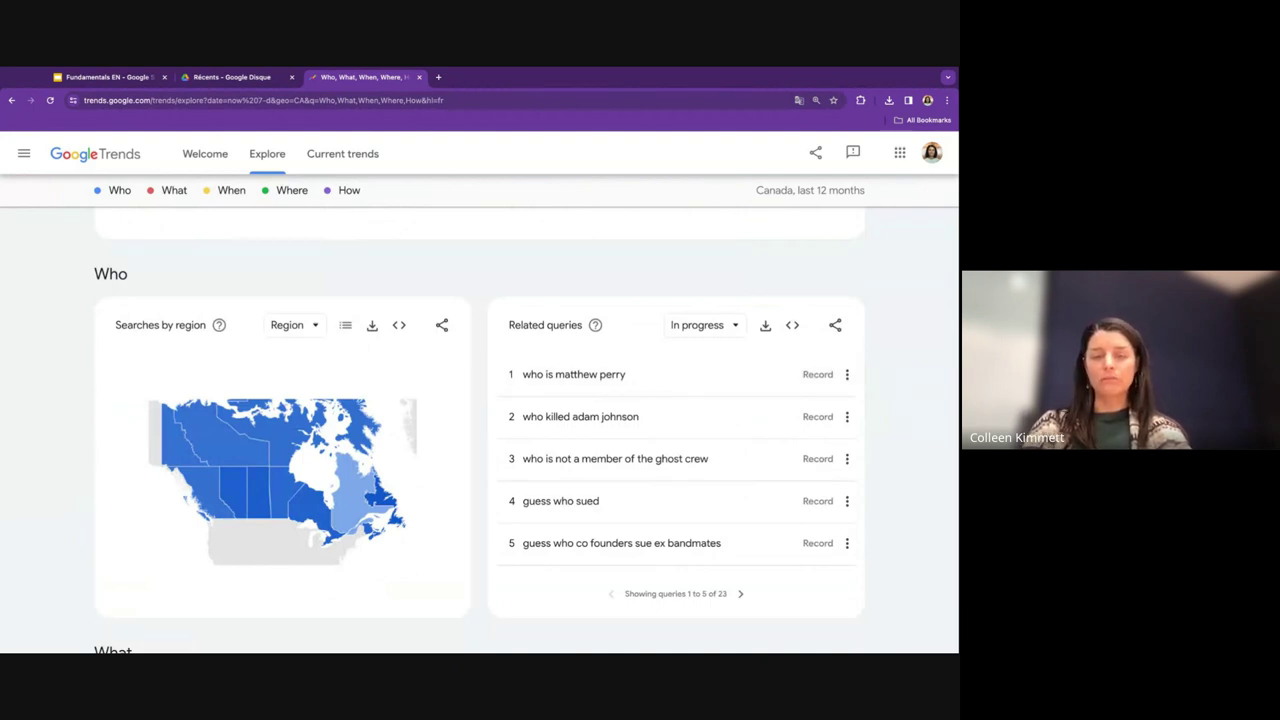
scroll(480, 440, "up", 1)
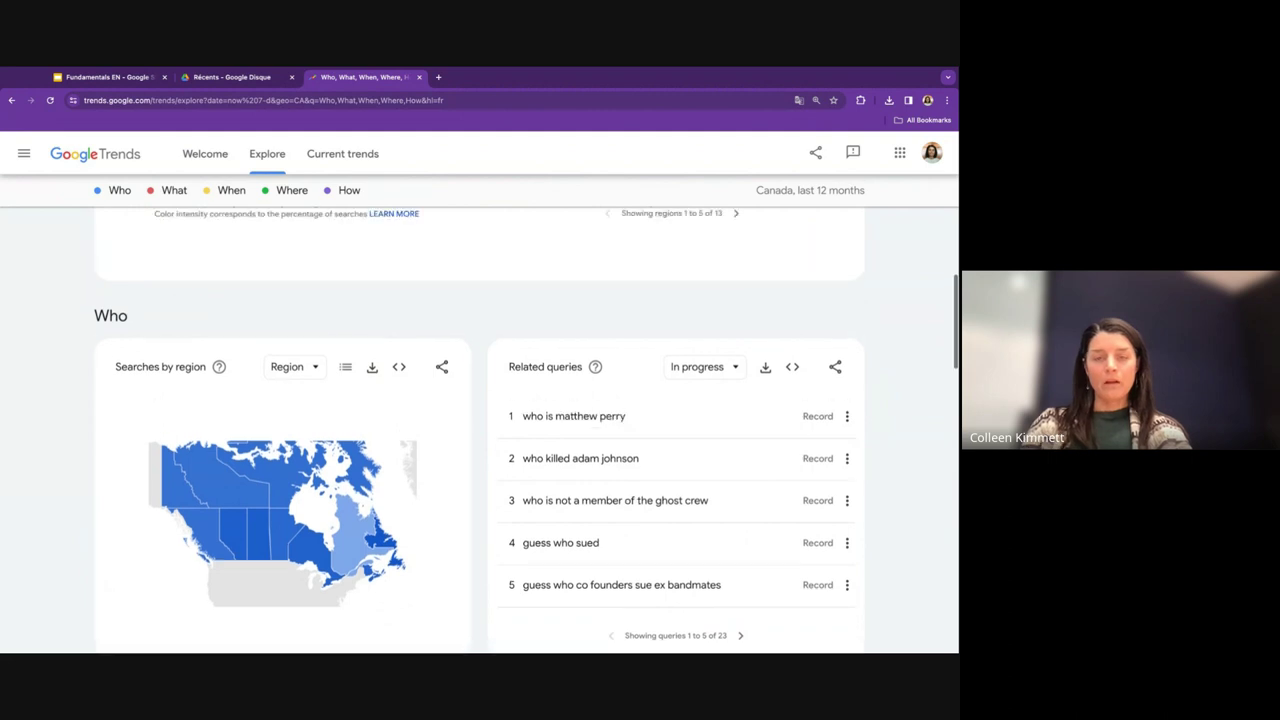
scroll(480, 440, "down", 4)
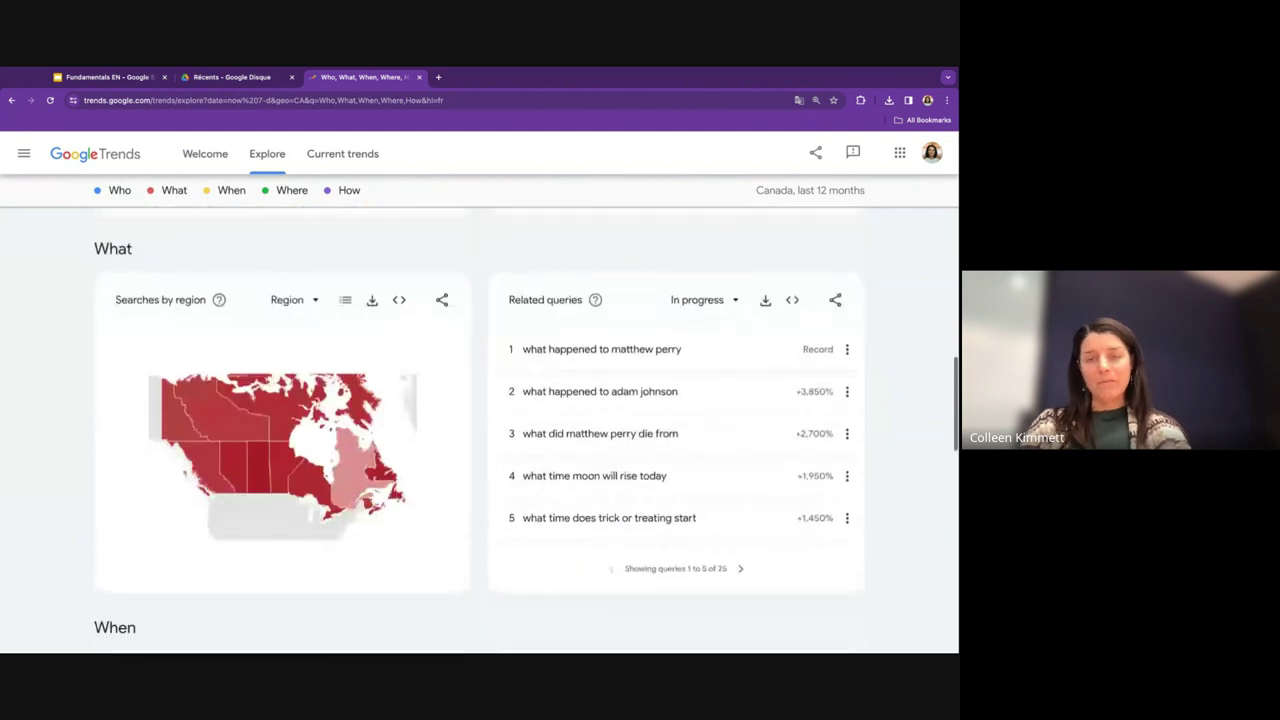
scroll(480, 430, "down", 4)
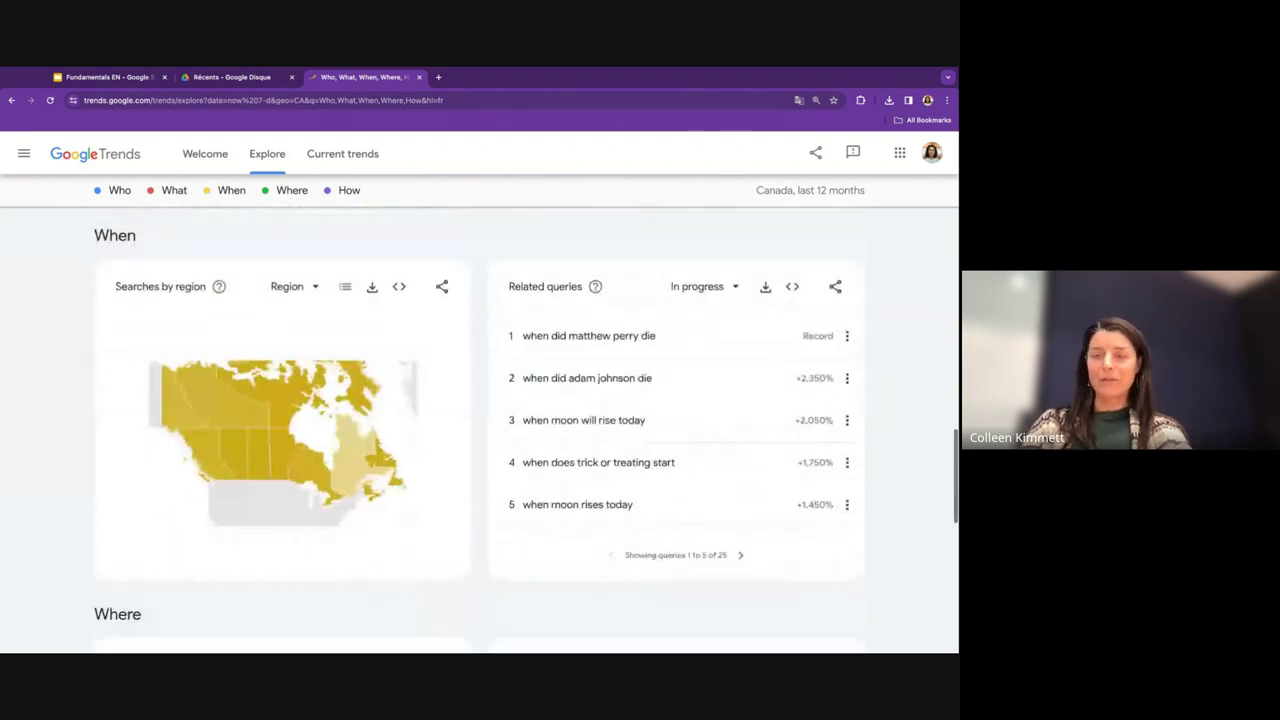
scroll(898, 451, "down", 3)
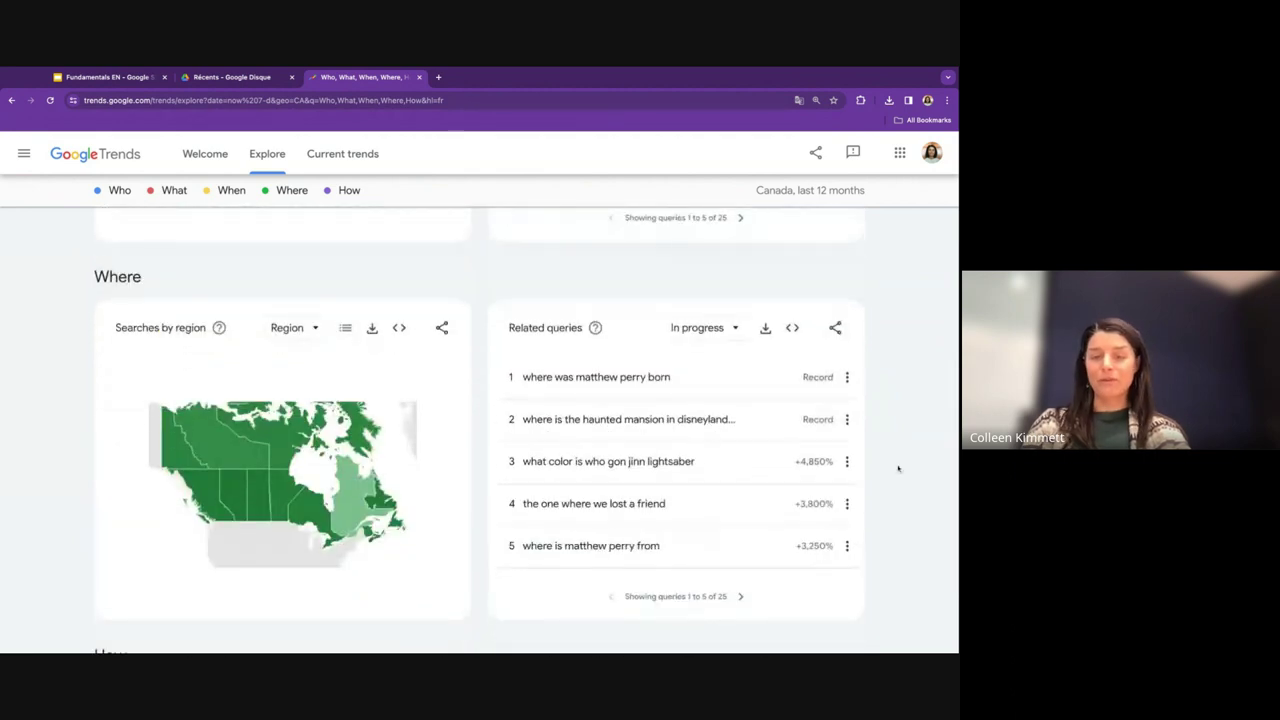
scroll(898, 468, "down", 3)
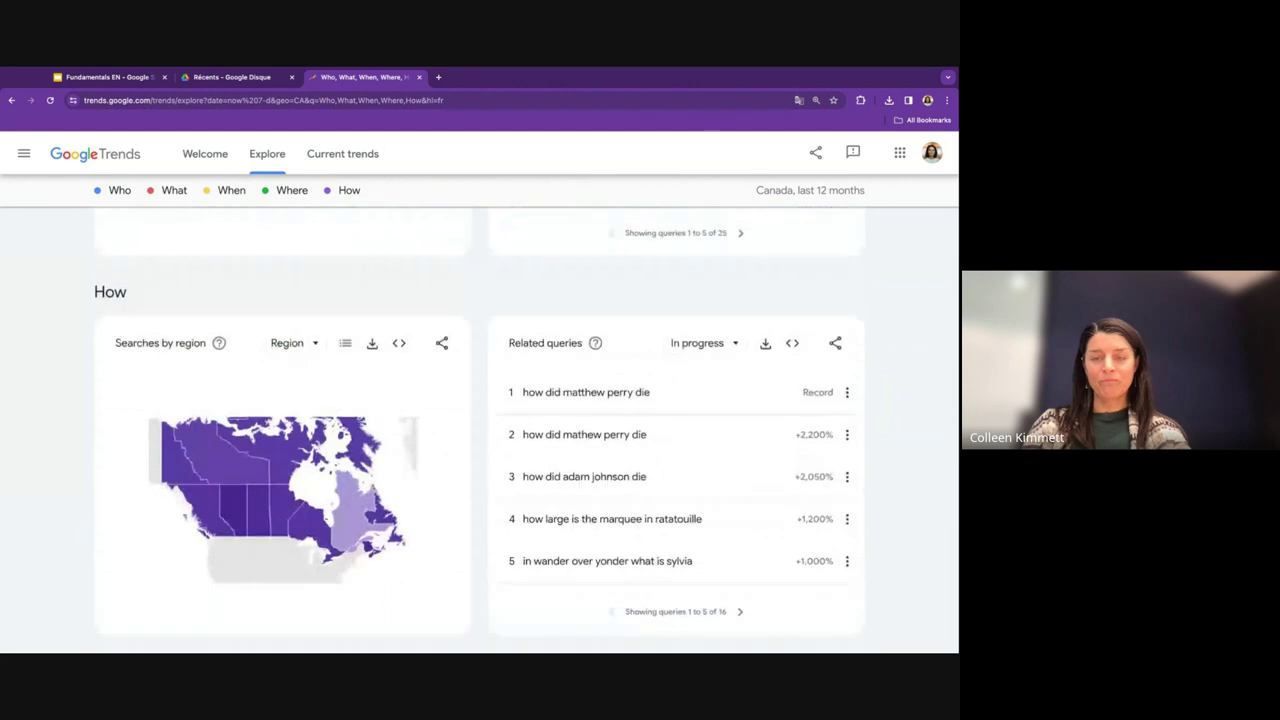
scroll(880, 420, "up", 15)
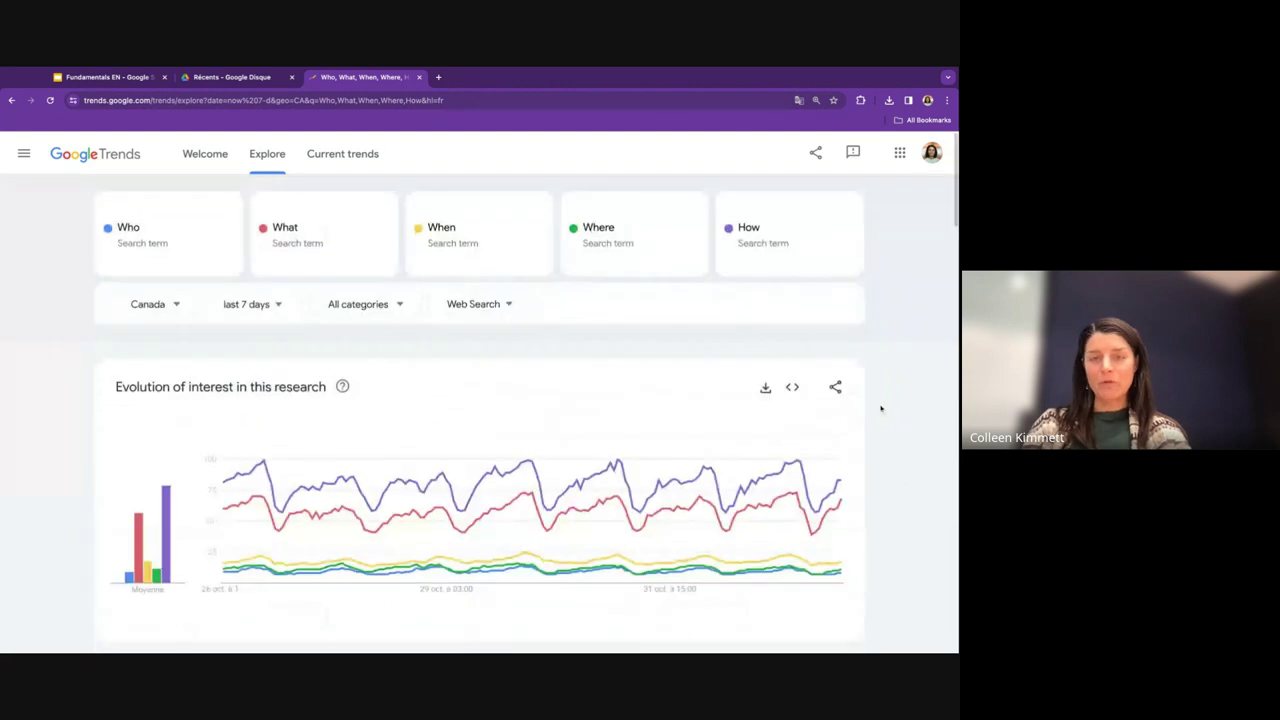
Set the five-term Canada comparison to Less than 4 hours and review the Who, What, When and Where results
left_click(268, 305)
left_click(257, 369)
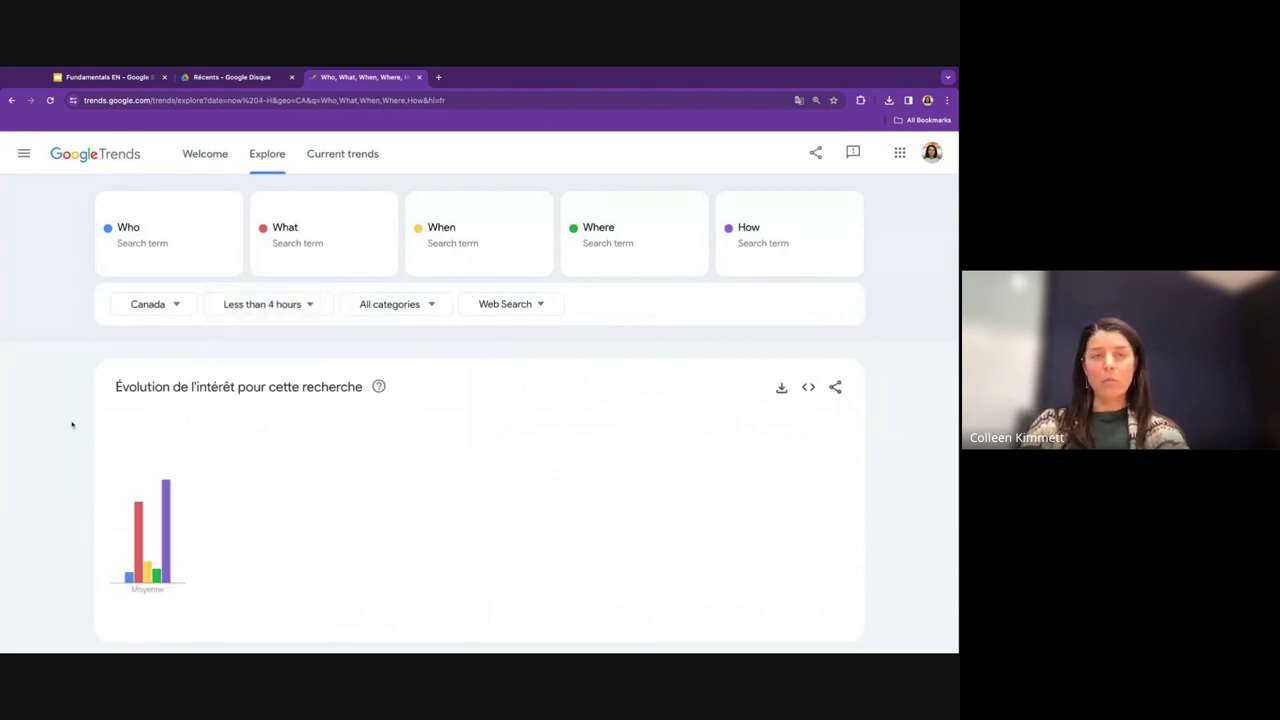
scroll(71, 425, "down", 1)
scroll(71, 425, "down", 5)
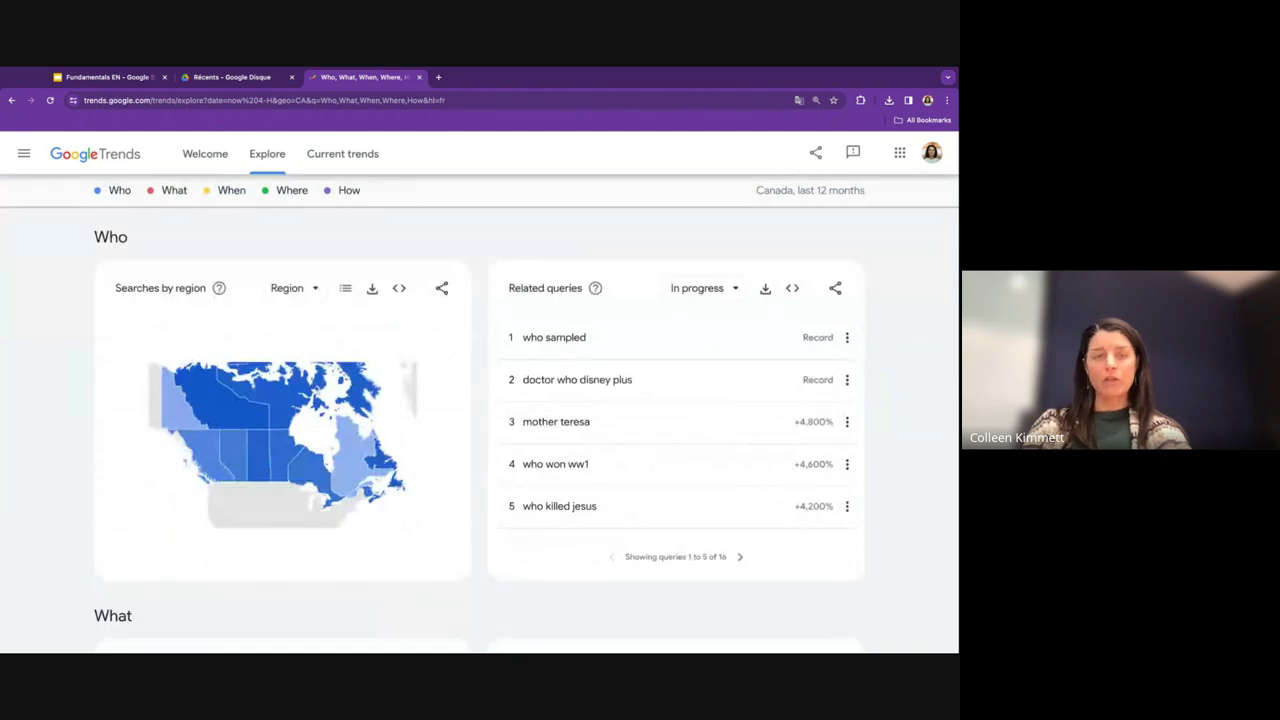
scroll(479, 400, "up", 10)
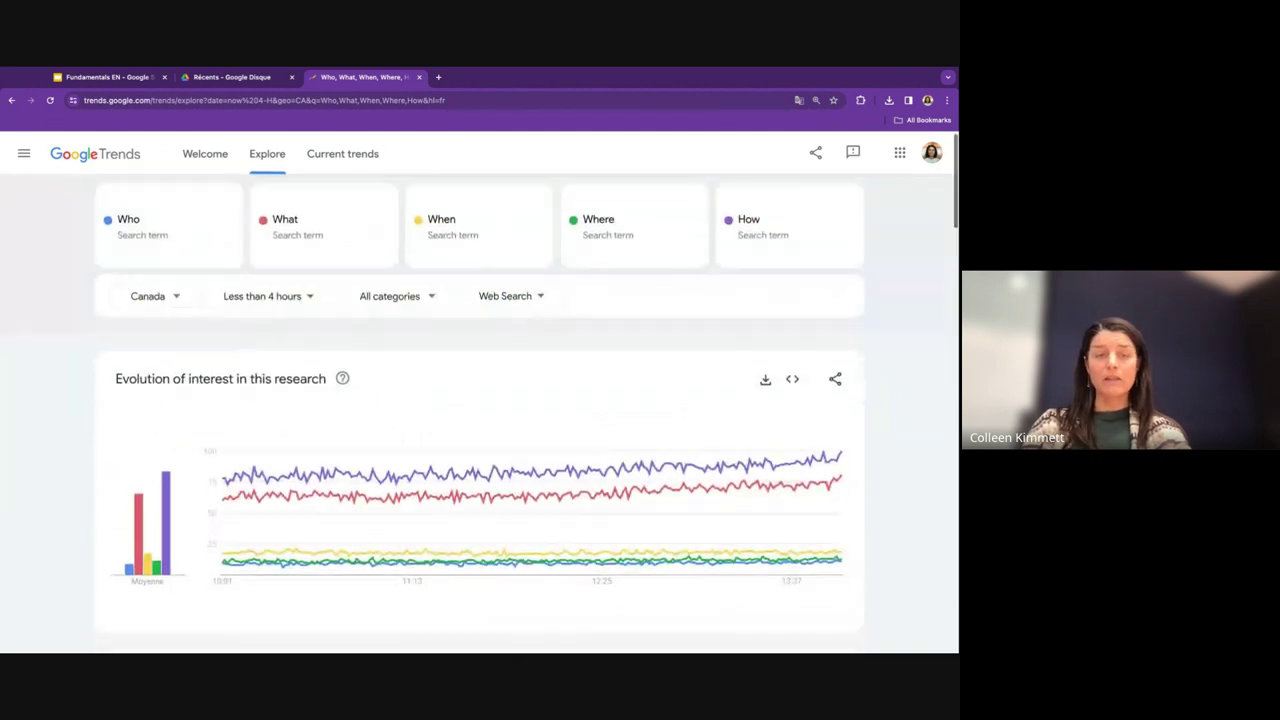
scroll(64, 440, "down", 10)
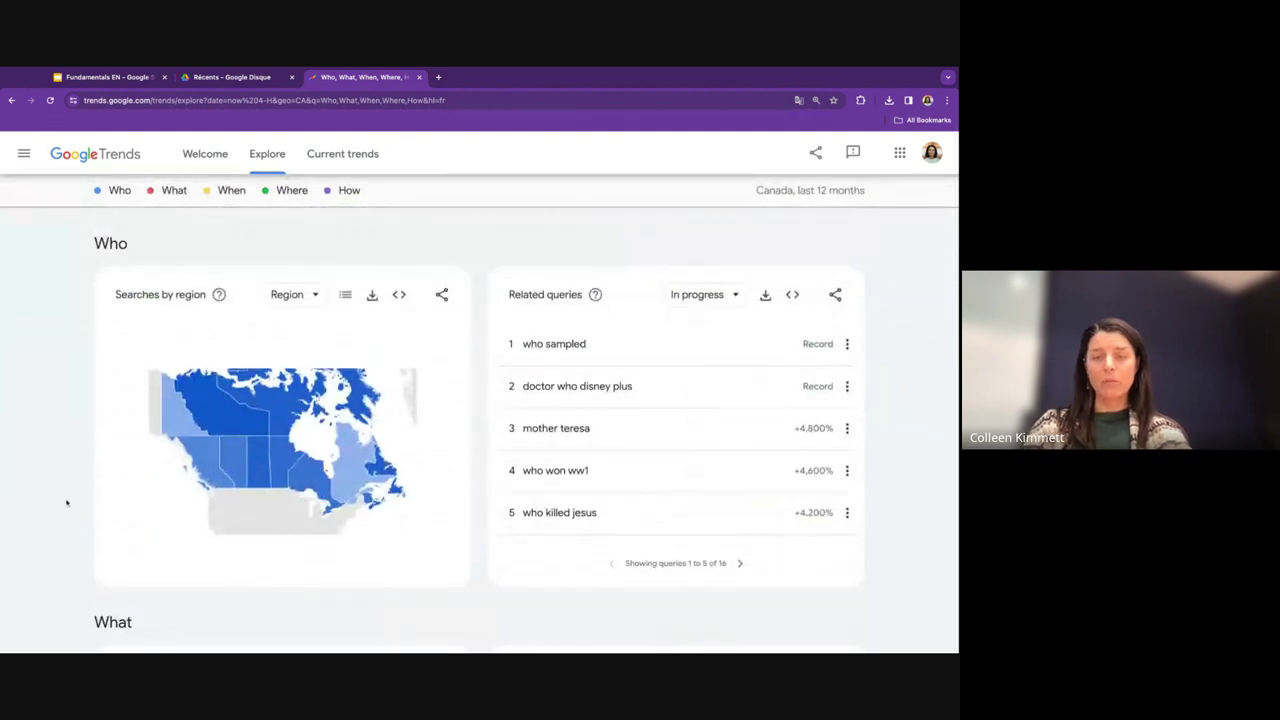
scroll(67, 502, "down", 4)
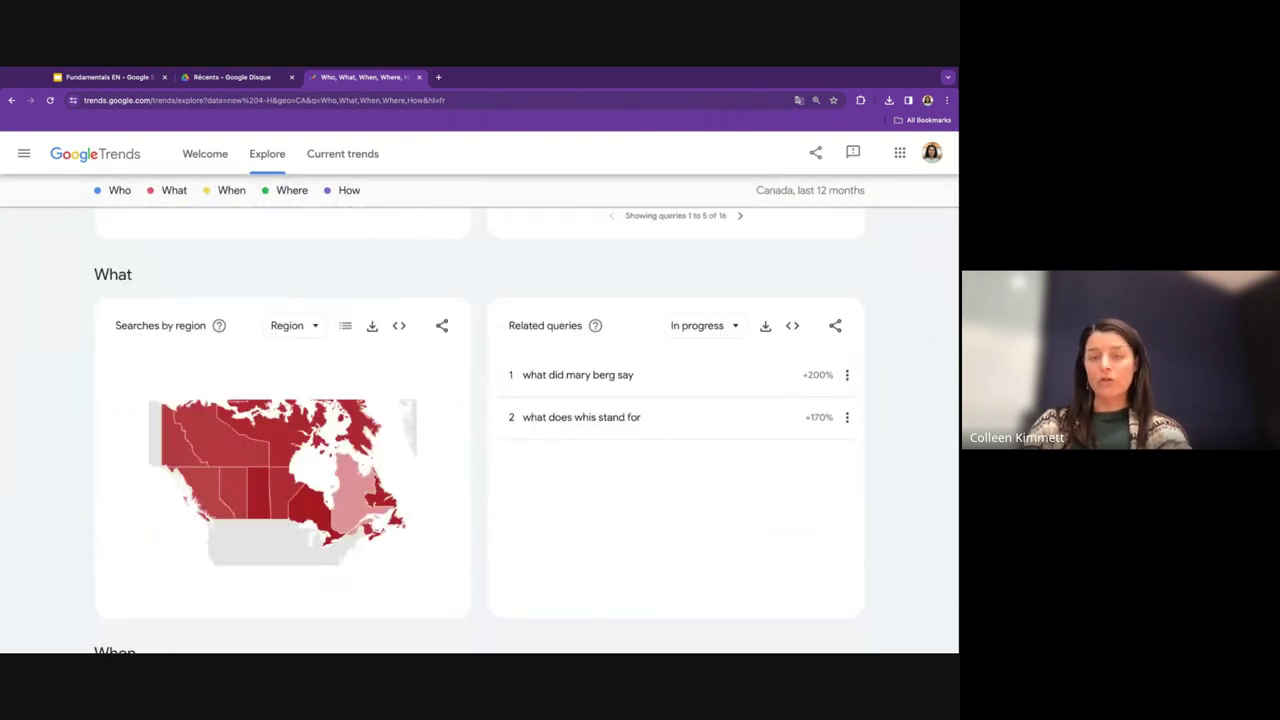
scroll(479, 430, "down", 4)
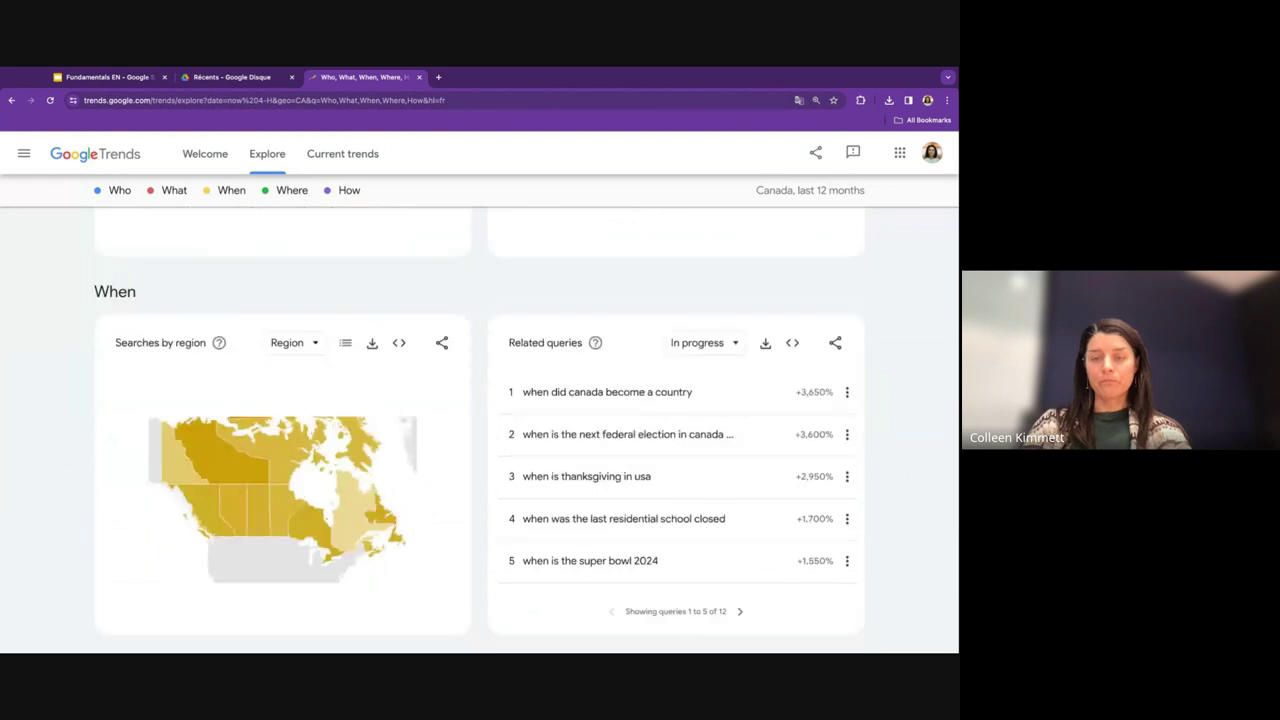
scroll(93, 431, "down", 4)
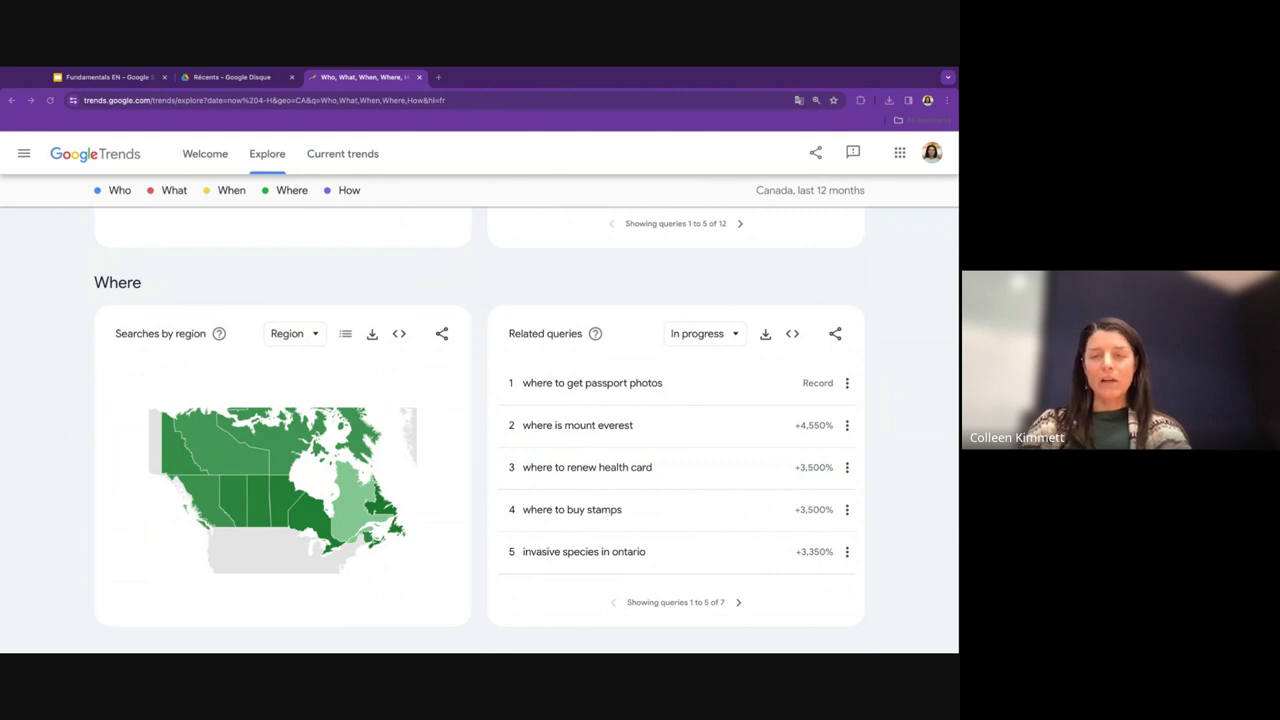
scroll(910, 315, "up", 15)
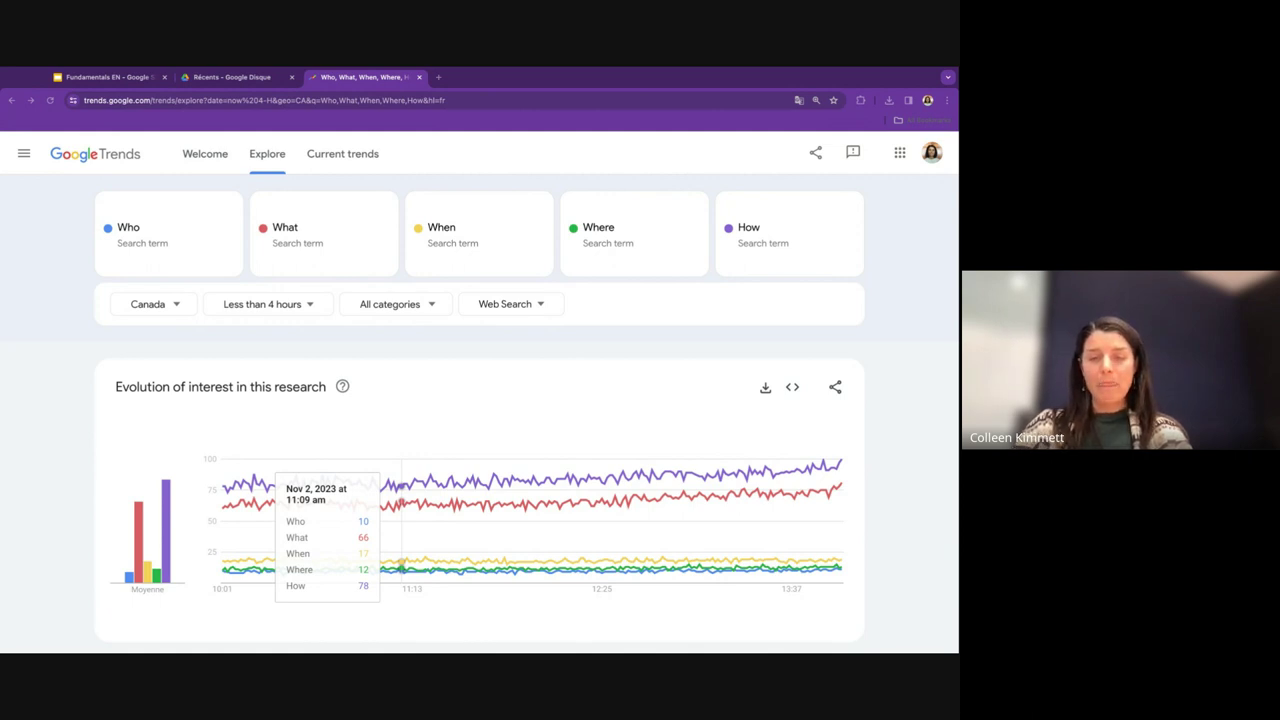
Delete the Where term from the comparison
left_click(760, 235)
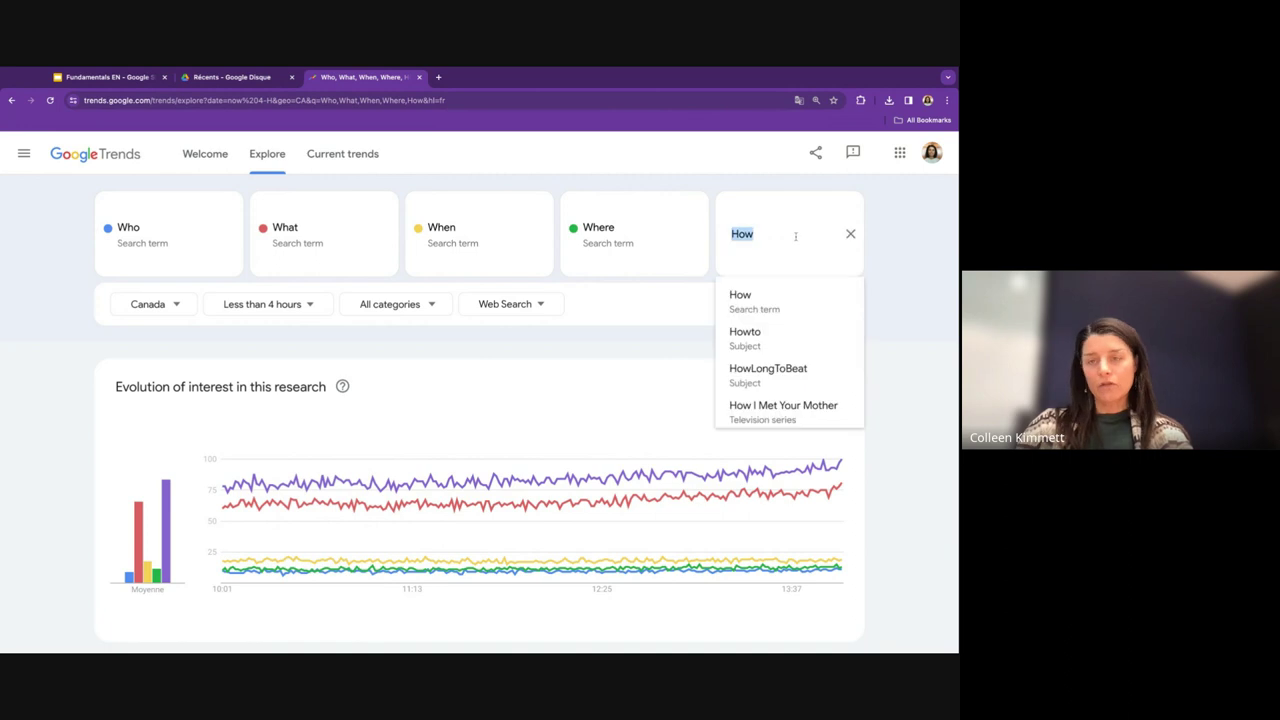
left_click(849, 235)
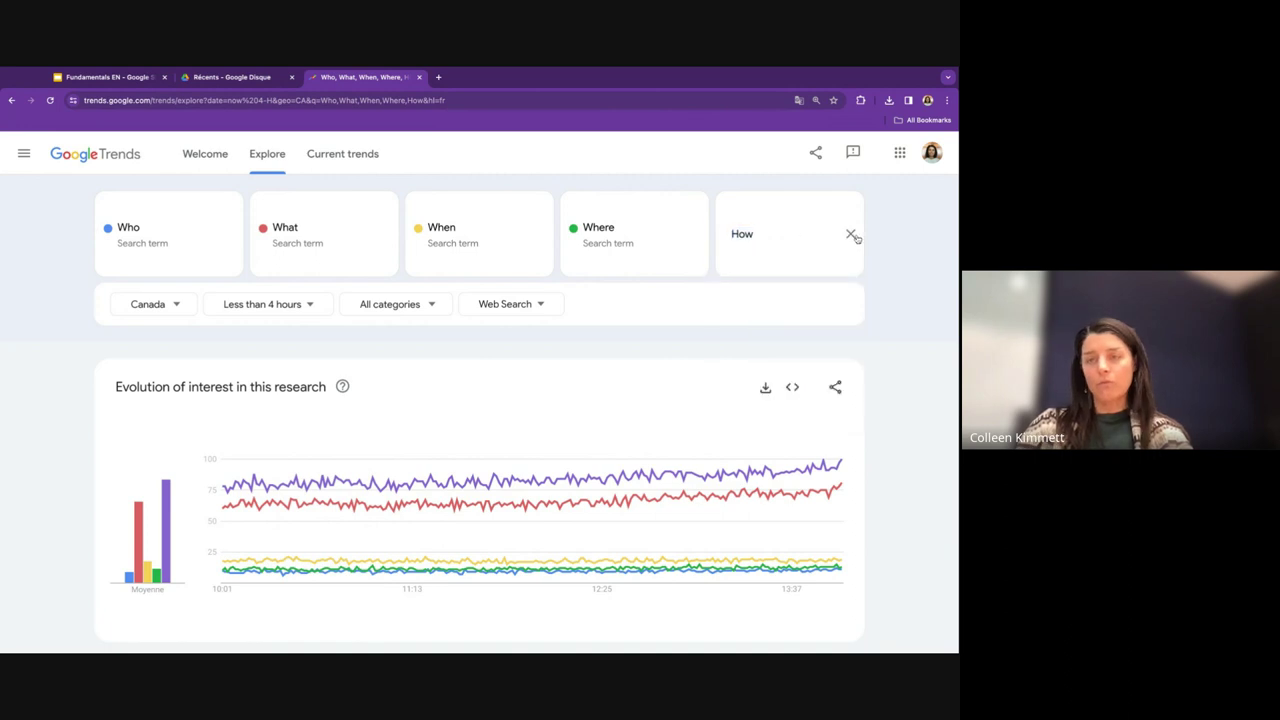
left_click(690, 233)
left_click(646, 233)
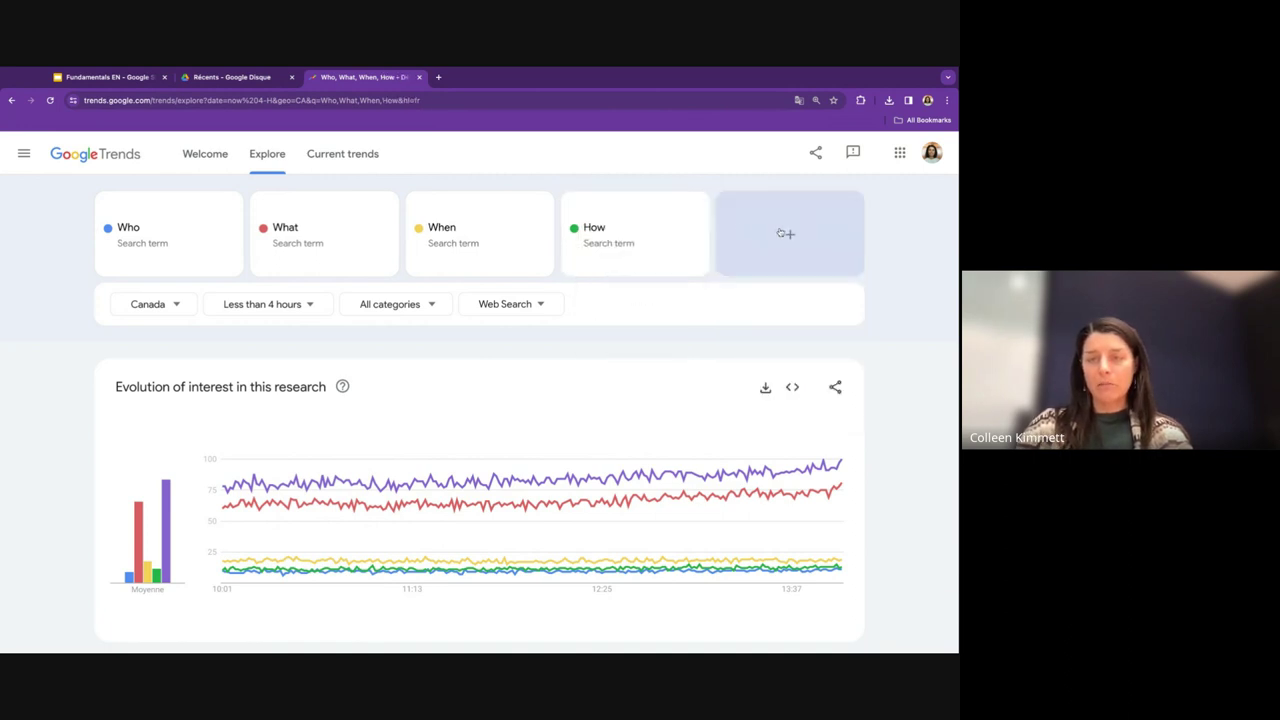
left_click(640, 235)
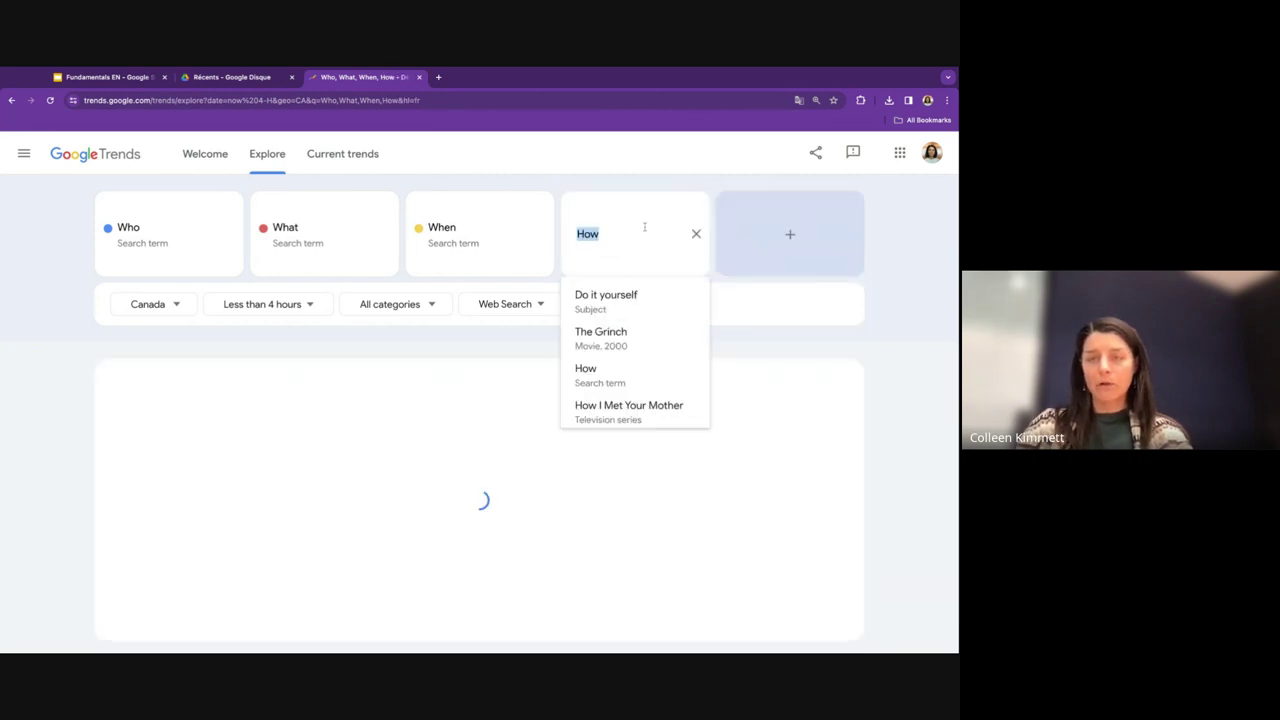
left_click(696, 233)
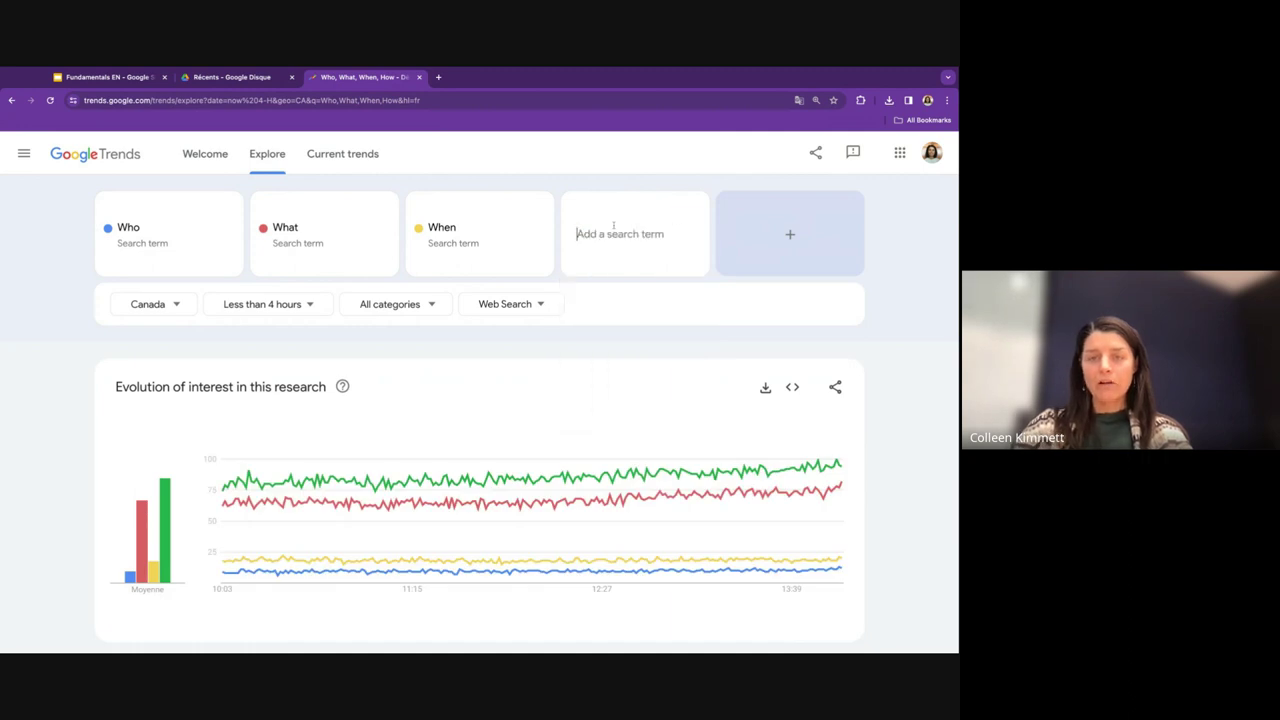
Delete the How term, leaving Who, What and When compared
left_click(537, 234)
left_click(541, 234)
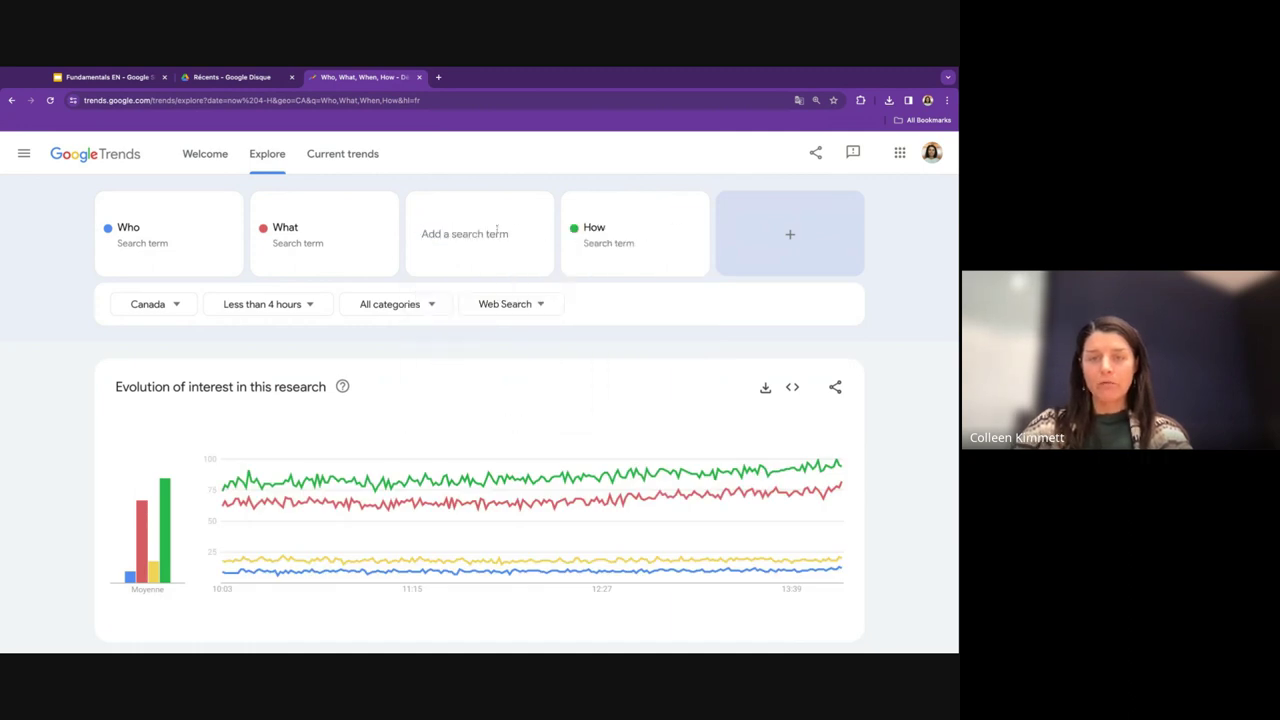
left_click(640, 234)
left_click(705, 236)
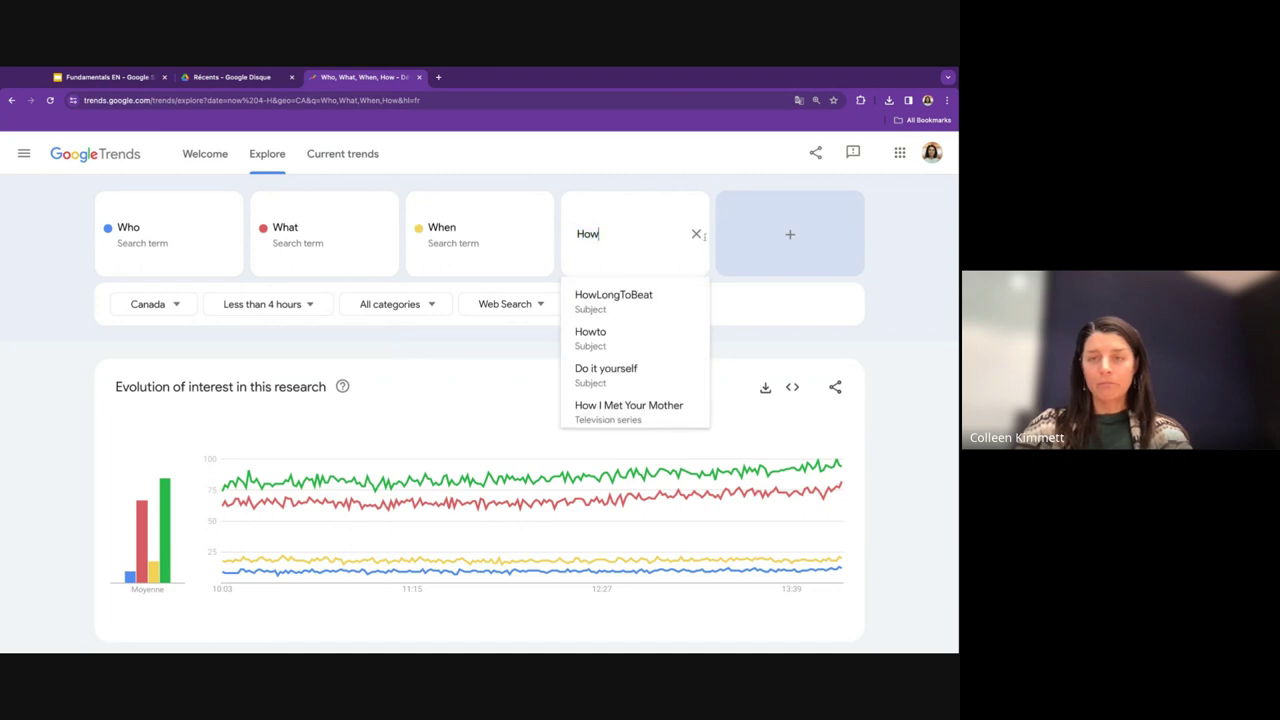
key("Escape")
left_click(690, 234)
key("Escape")
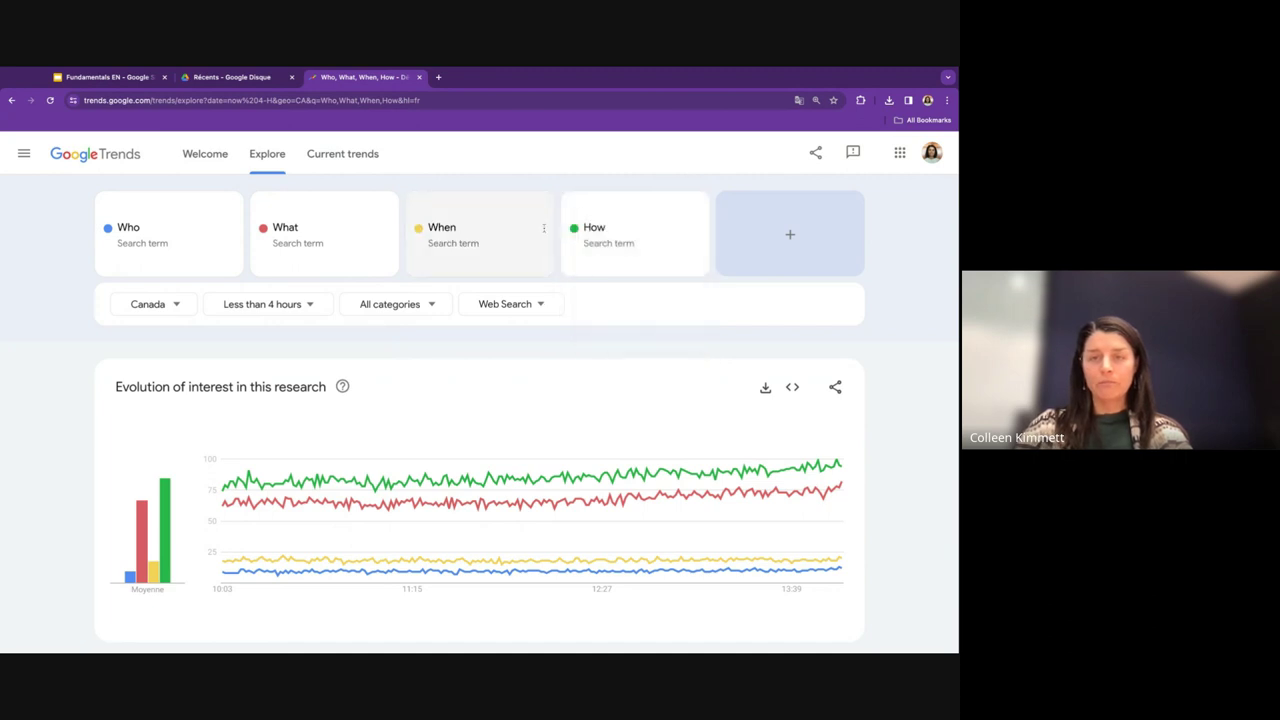
left_click(590, 234)
left_click(590, 234)
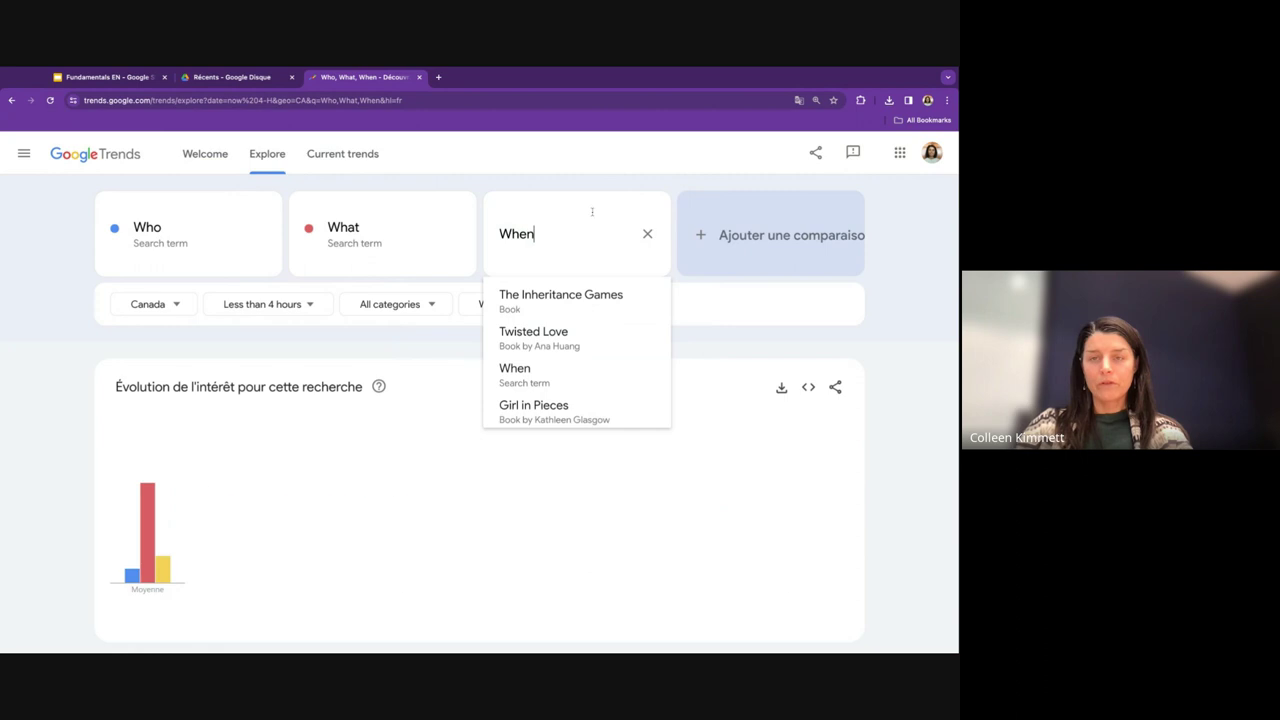
Delete the When, What and Who terms so the search box is empty
key("Escape")
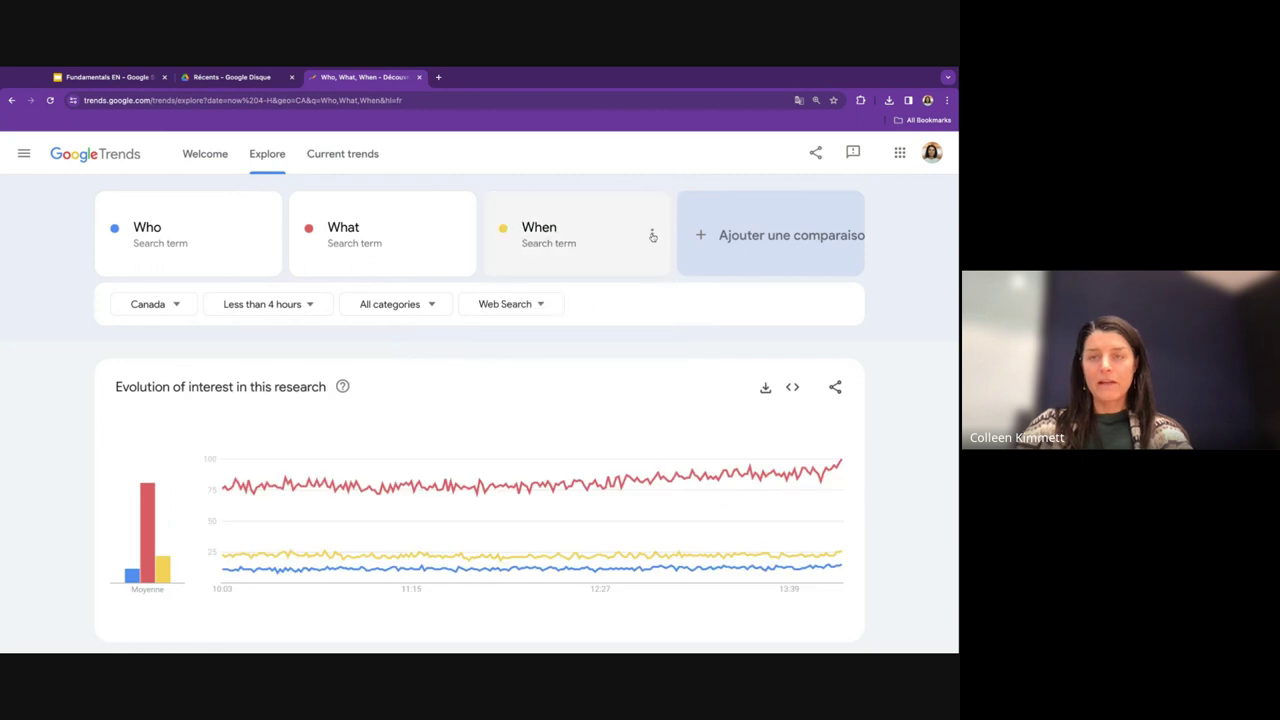
left_click(650, 236)
left_click(594, 233)
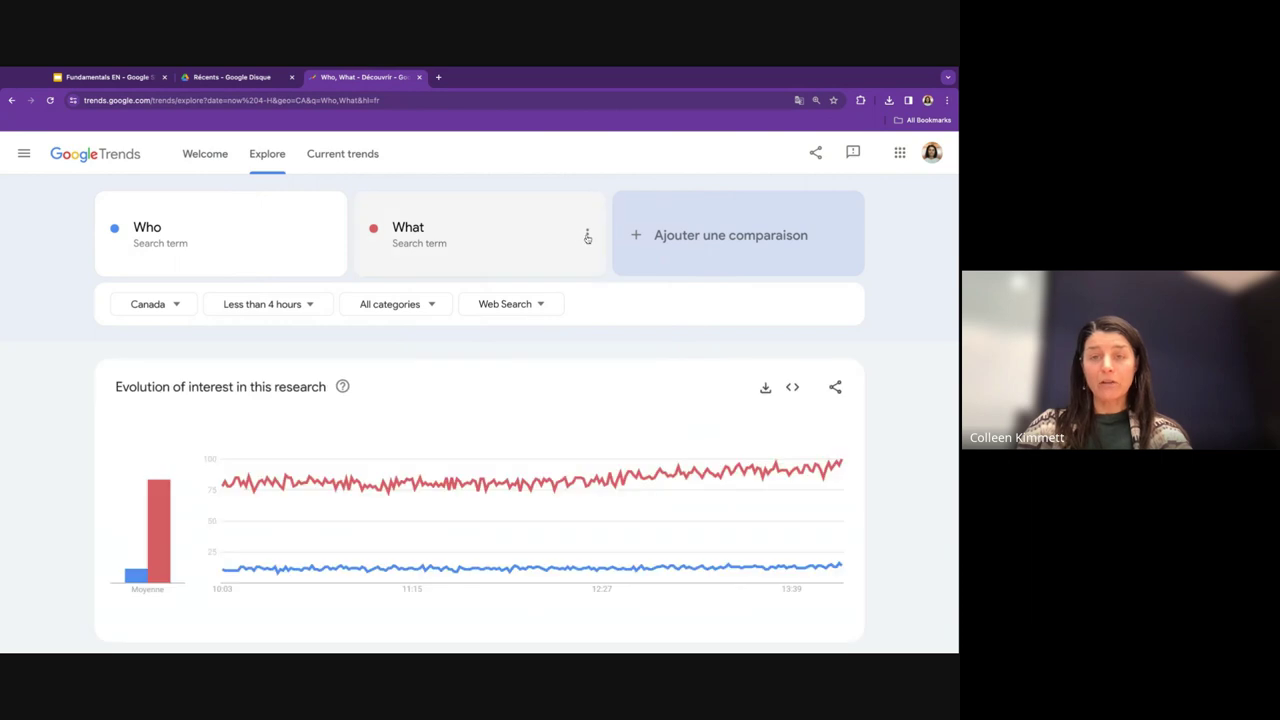
left_click(586, 238)
left_click(544, 234)
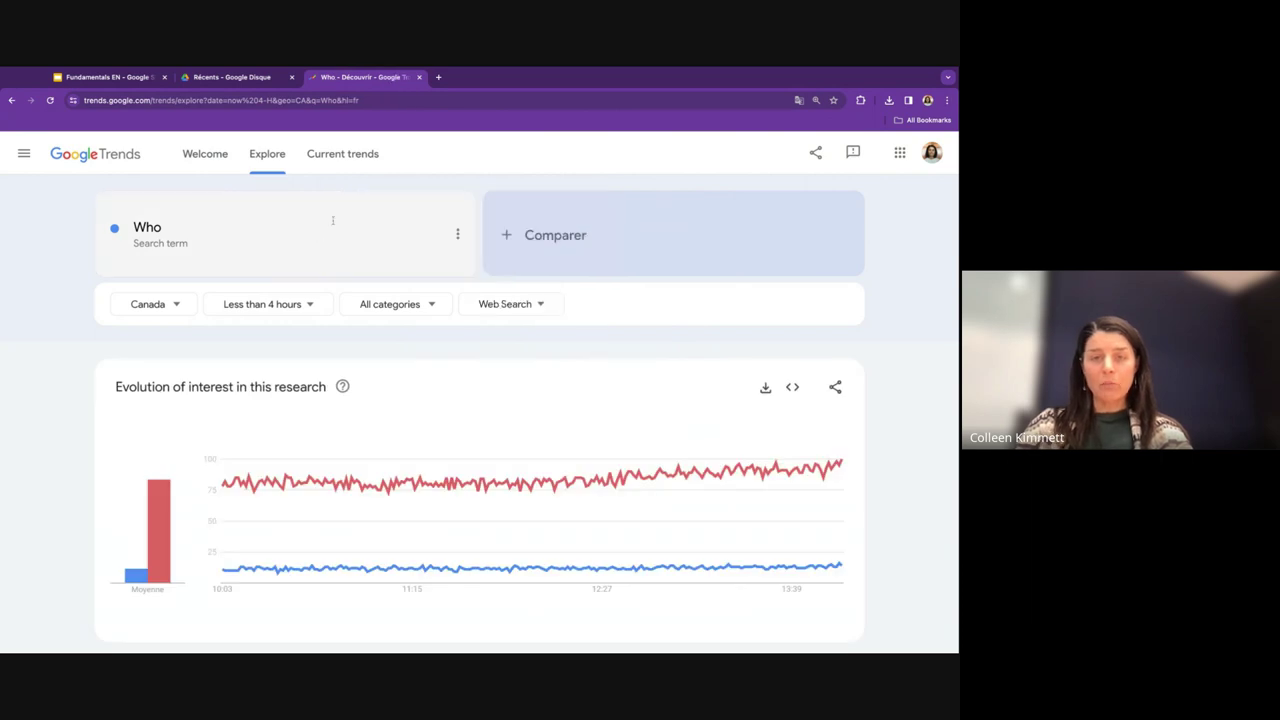
left_click(458, 233)
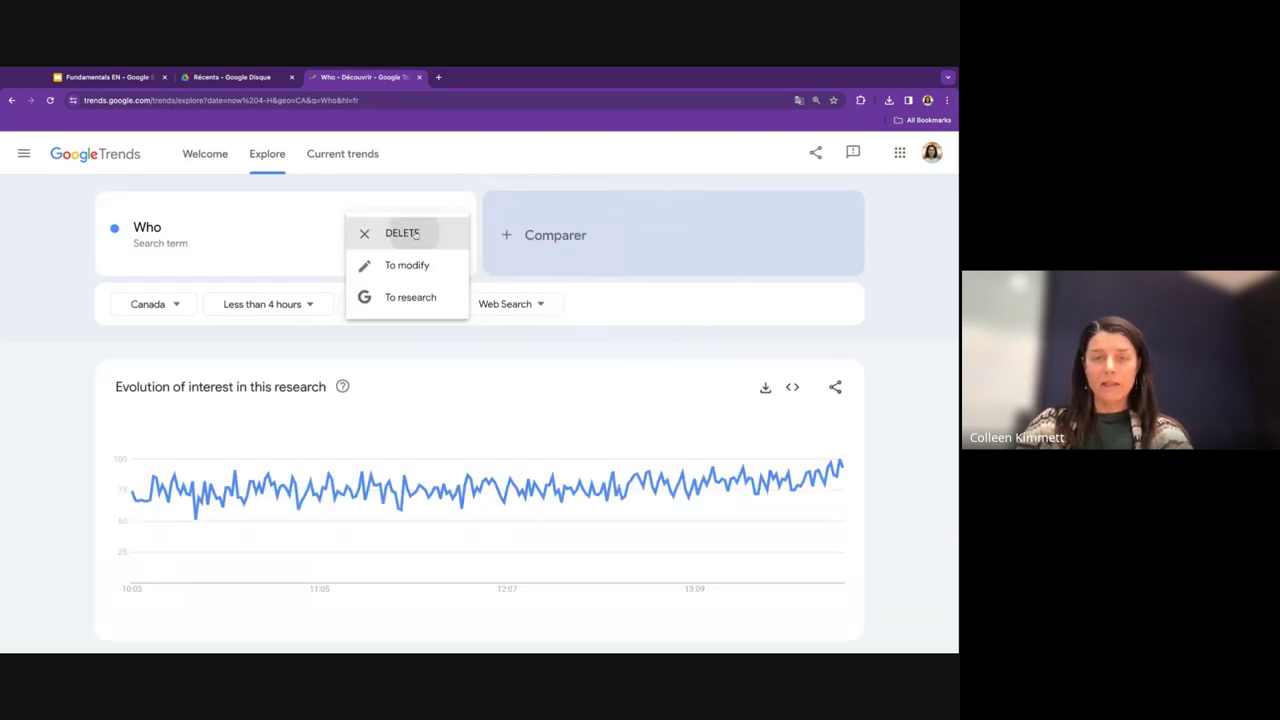
left_click(400, 232)
left_click(136, 235)
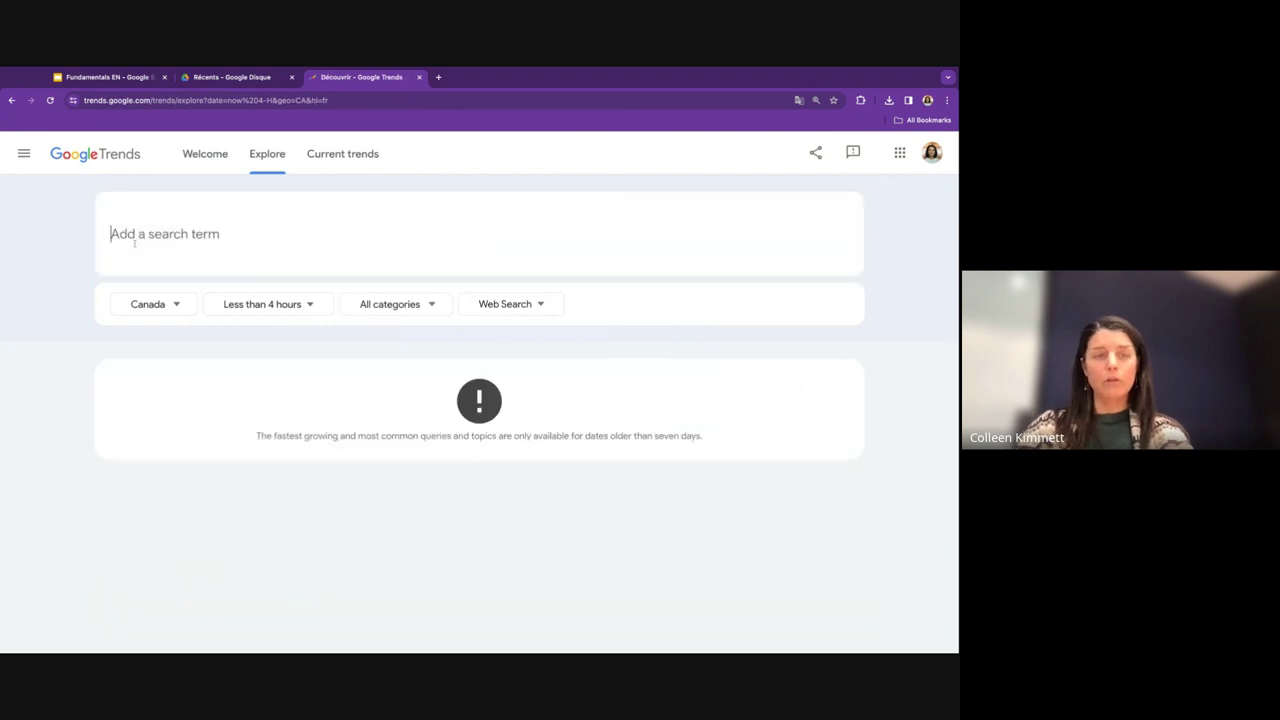
Search for 'jam' in Canada and browse the All categories list
type("jam")
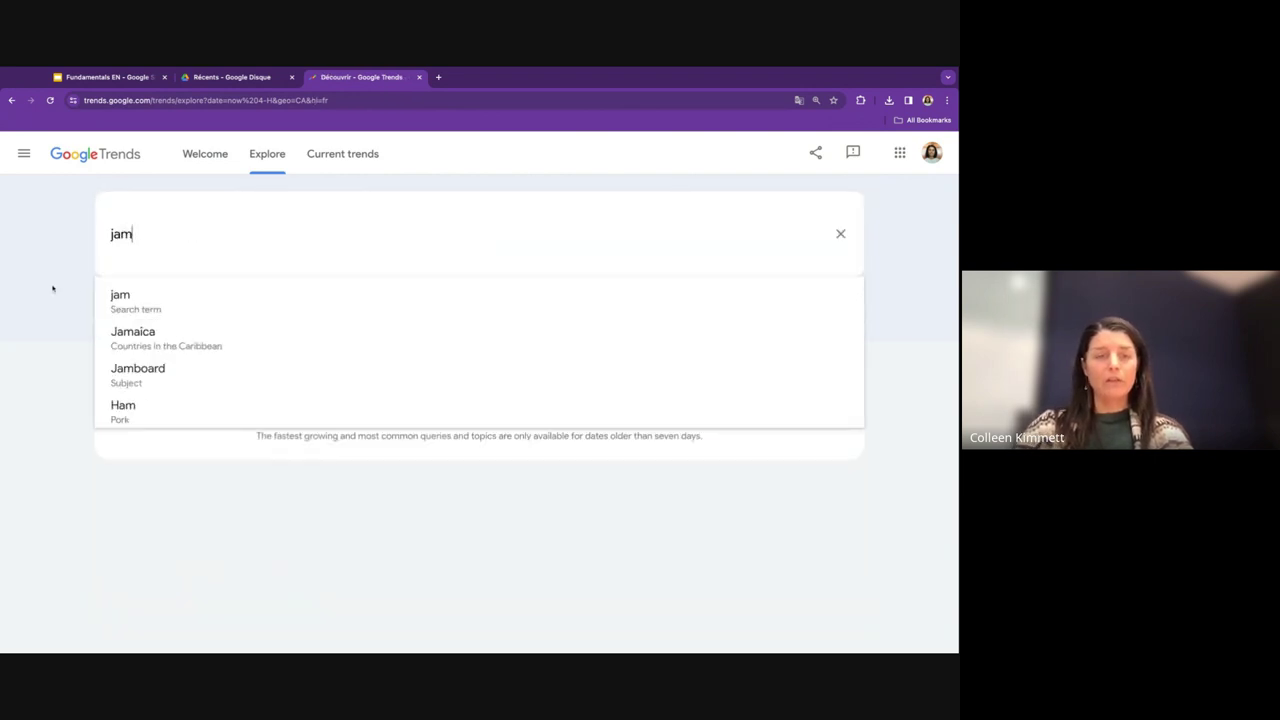
key("Return")
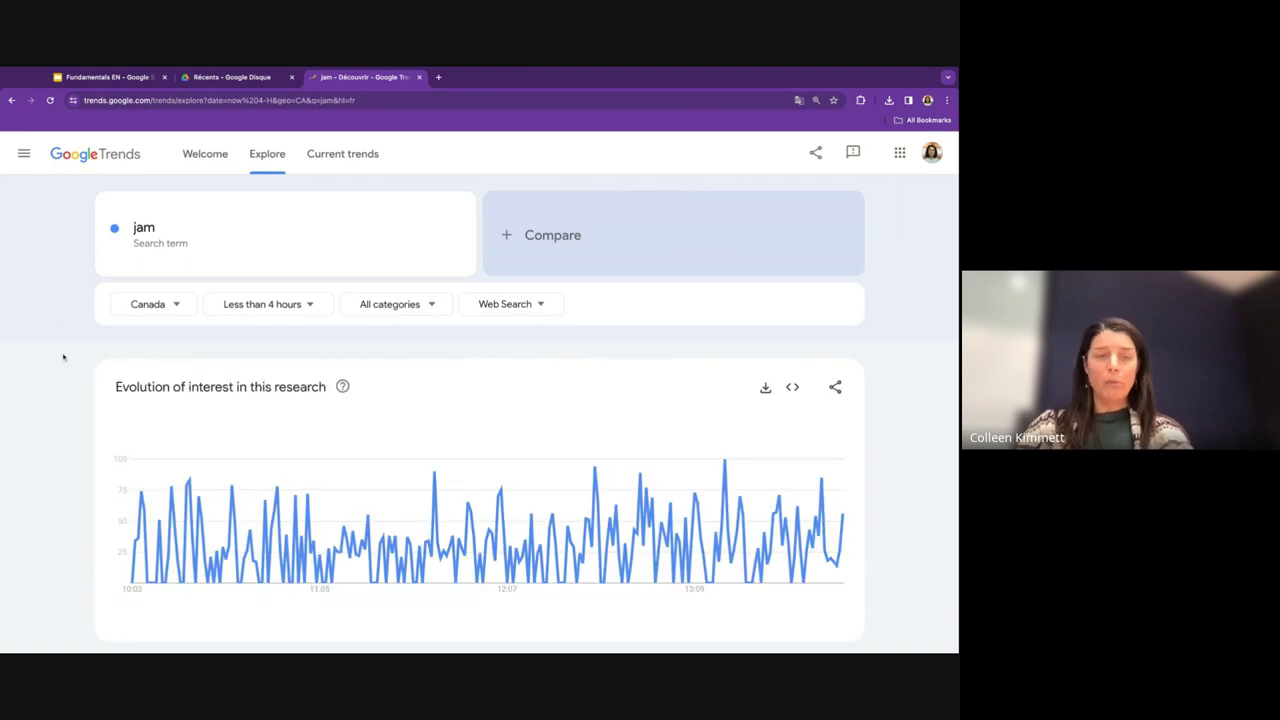
left_click(404, 308)
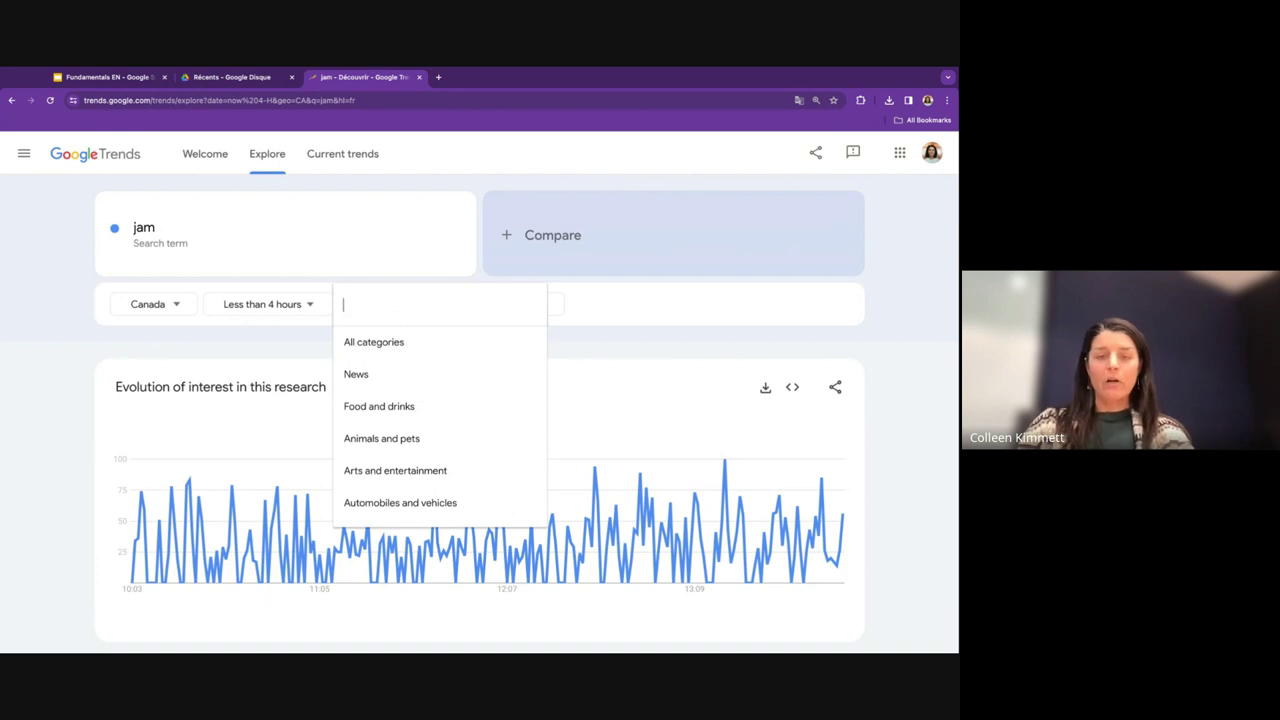
scroll(431, 420, "down", 2)
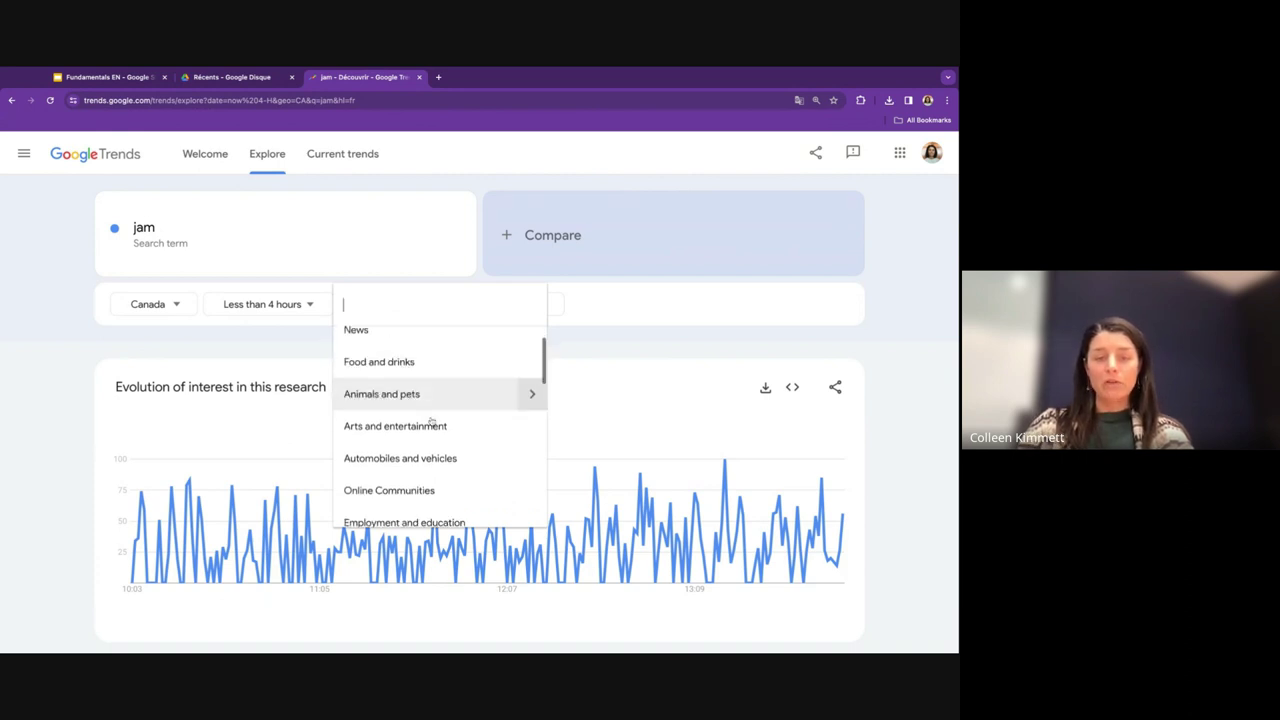
scroll(431, 420, "down", 4)
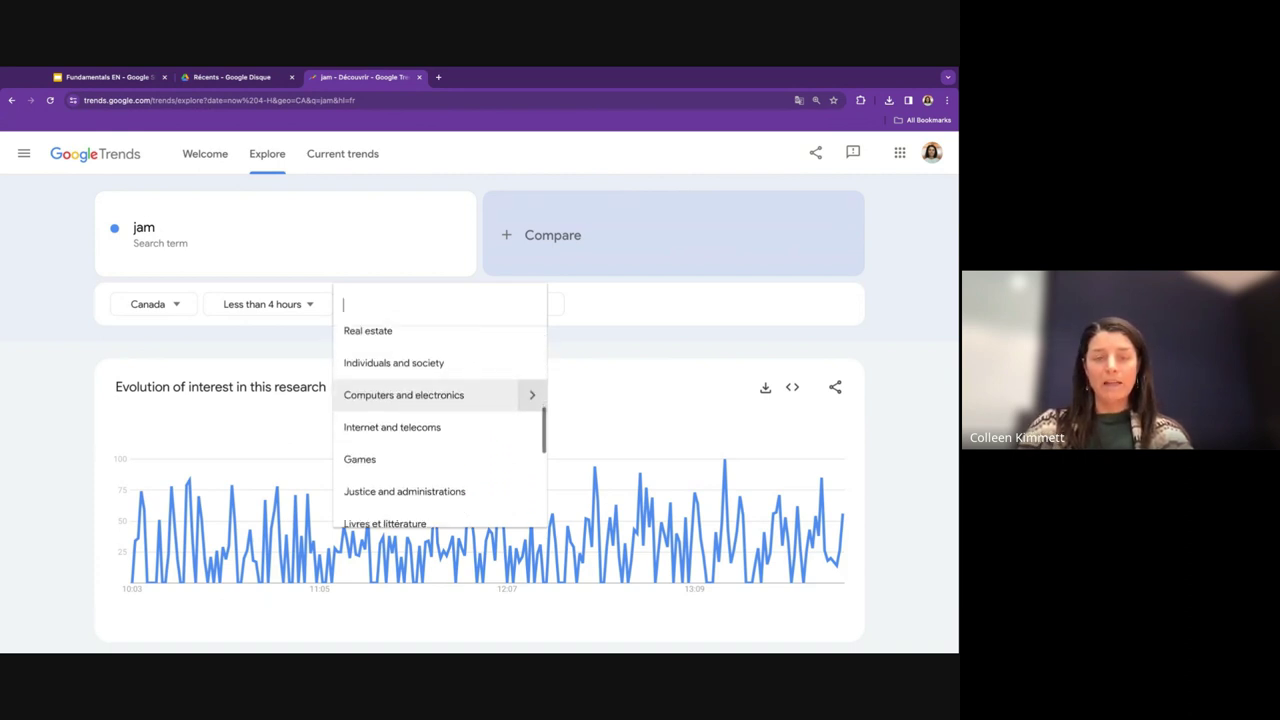
scroll(431, 410, "down", 3)
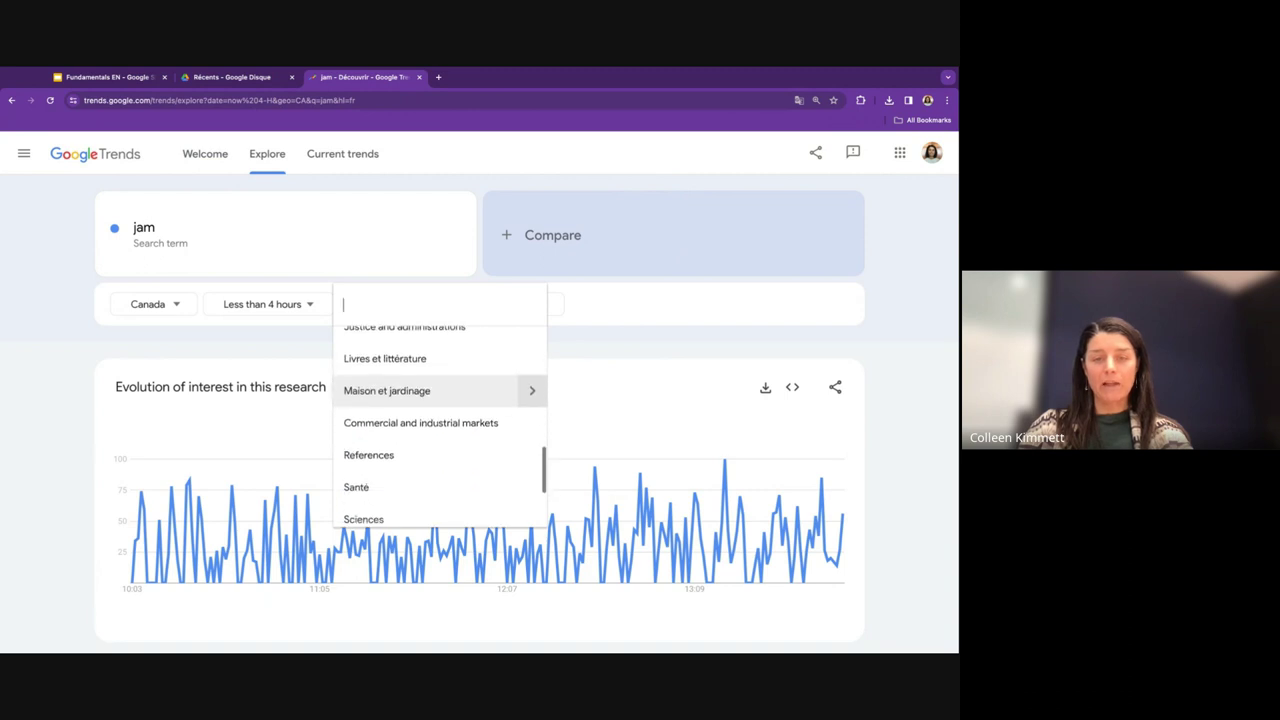
scroll(431, 418, "down", 2)
scroll(431, 418, "up", 3)
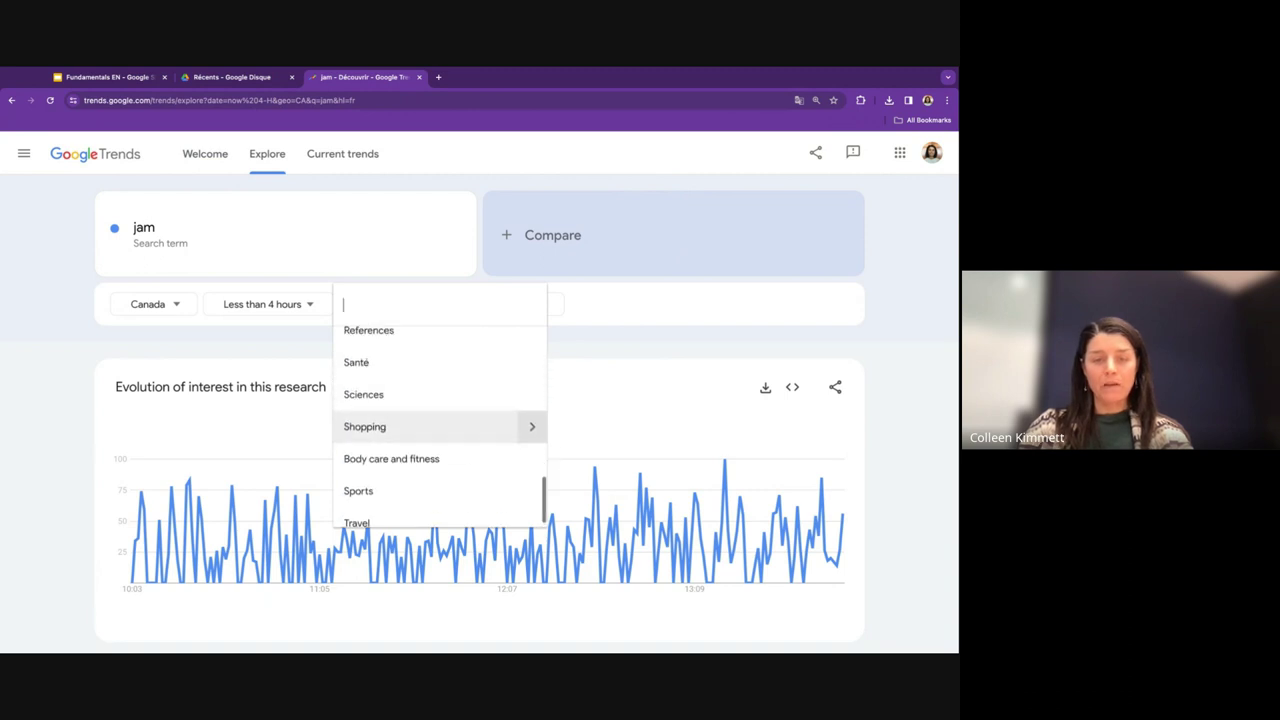
scroll(431, 430, "up", 3)
scroll(440, 428, "up", 5)
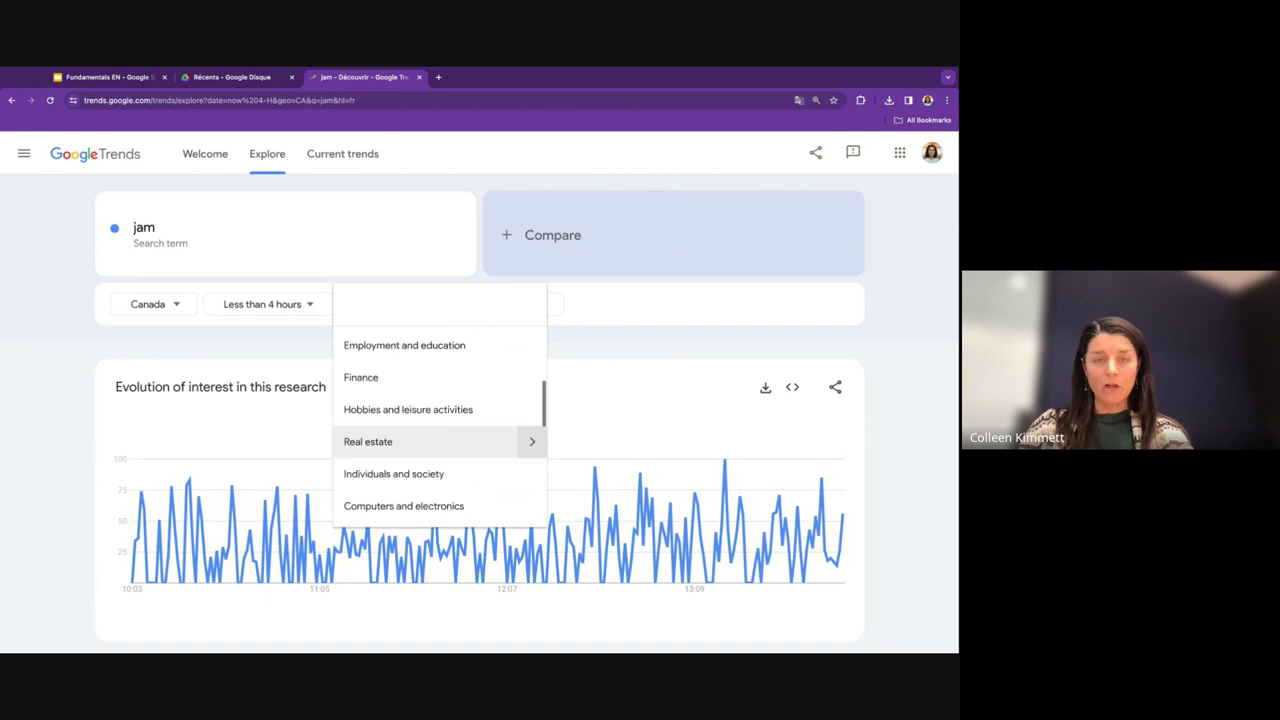
Filter the jam search to Arts and entertainment over the last 90 days and review related topics
left_click(396, 400)
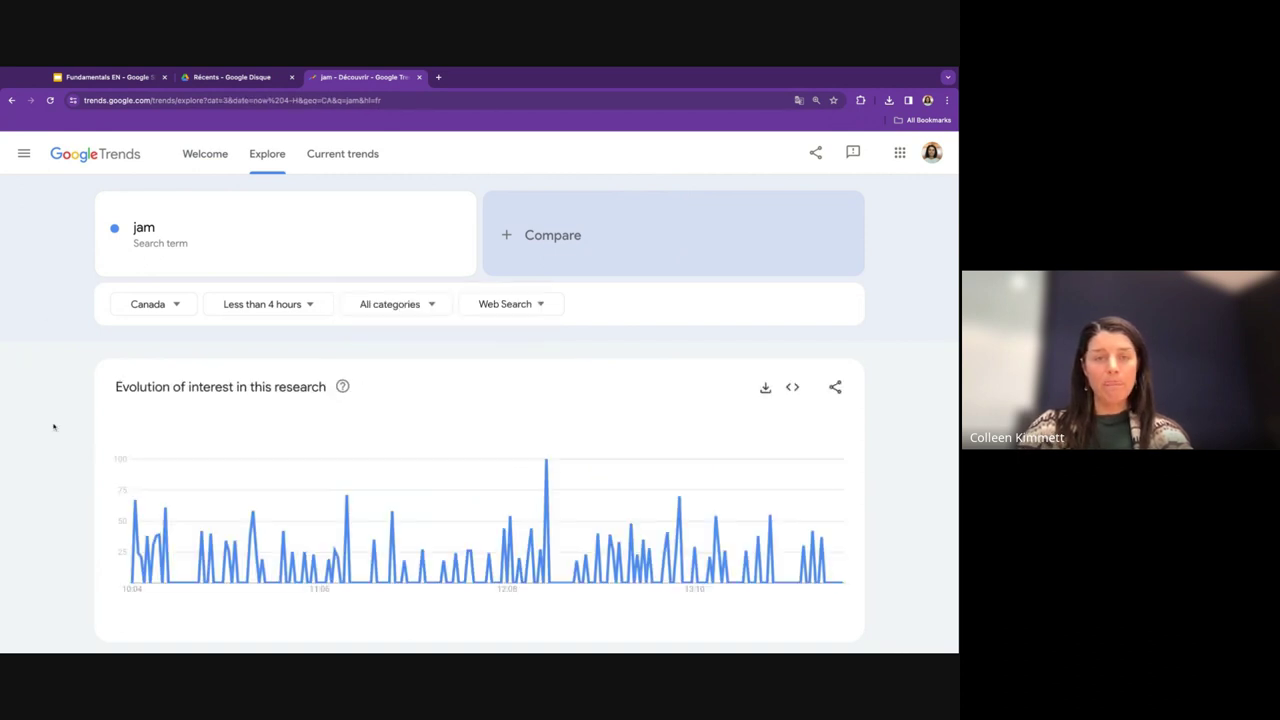
left_click(262, 305)
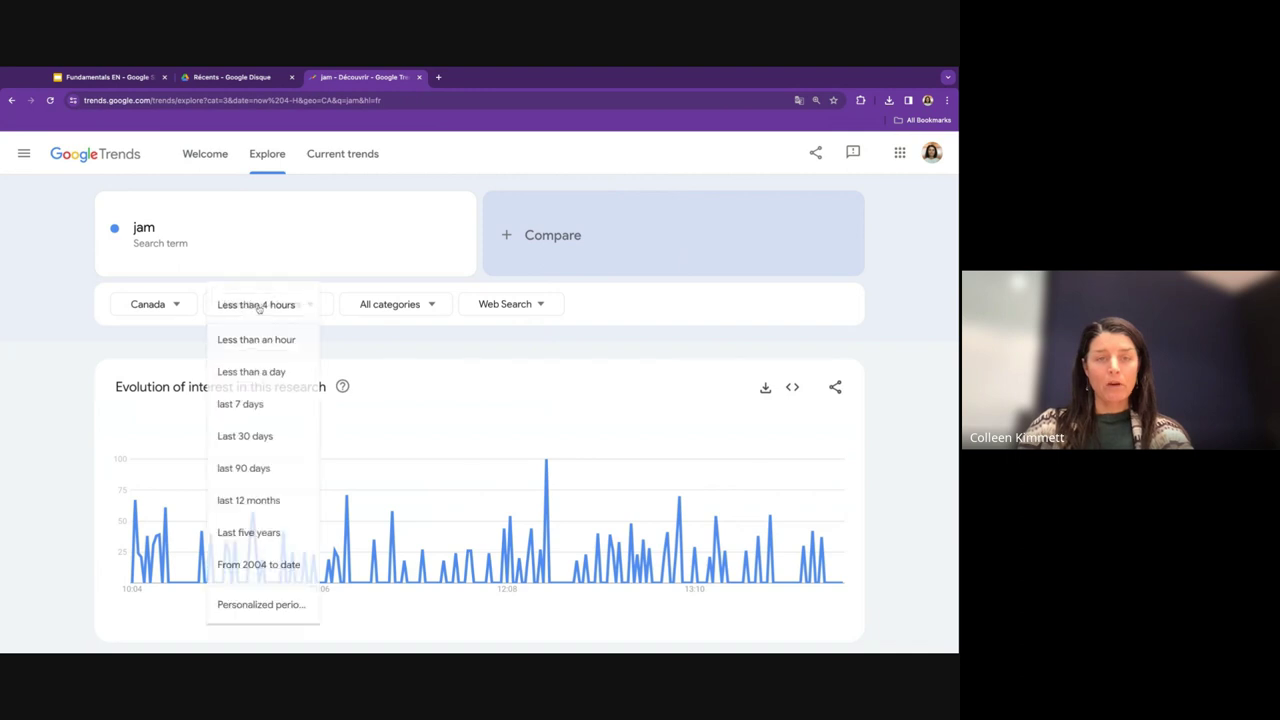
left_click(232, 466)
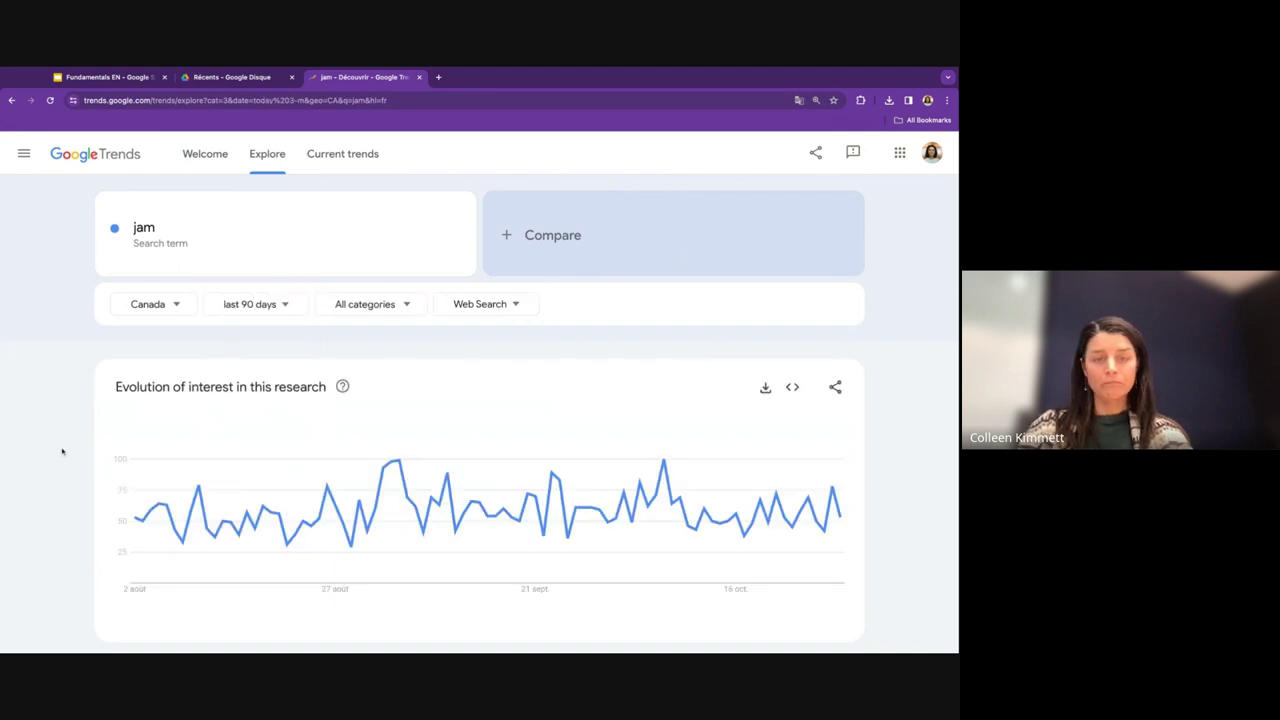
scroll(62, 452, "down", 8)
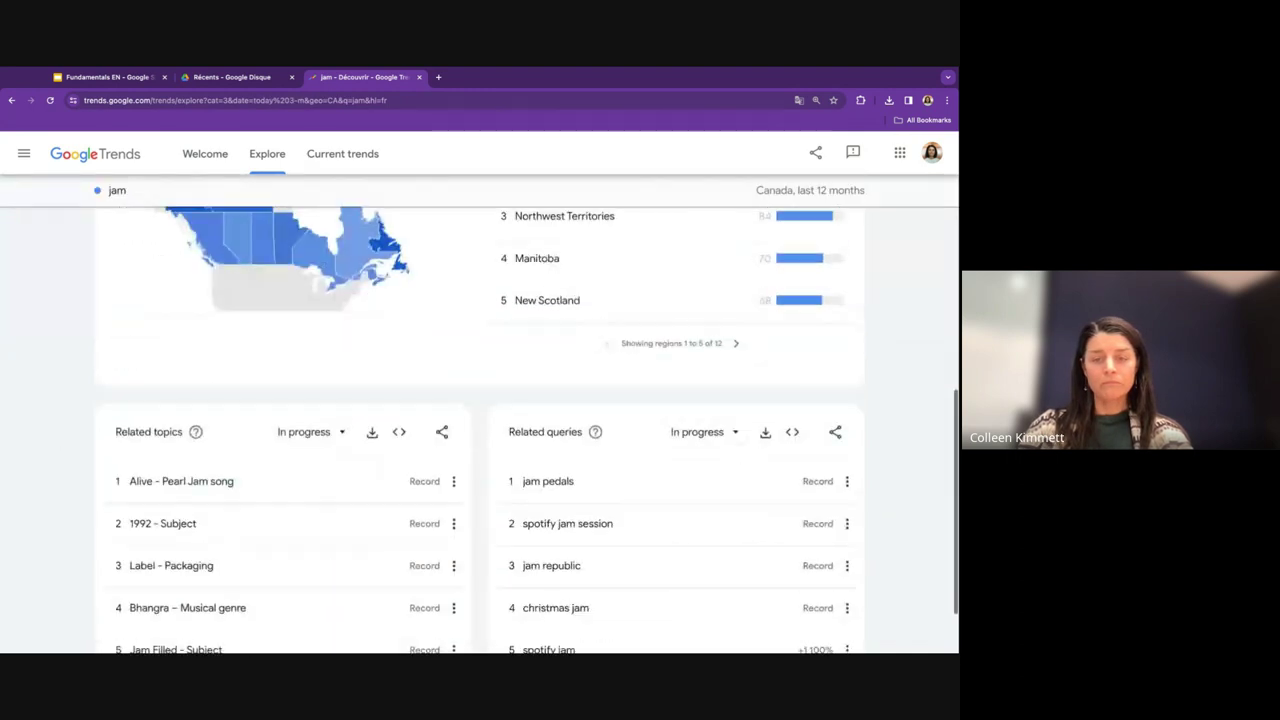
scroll(54, 481, "down", 2)
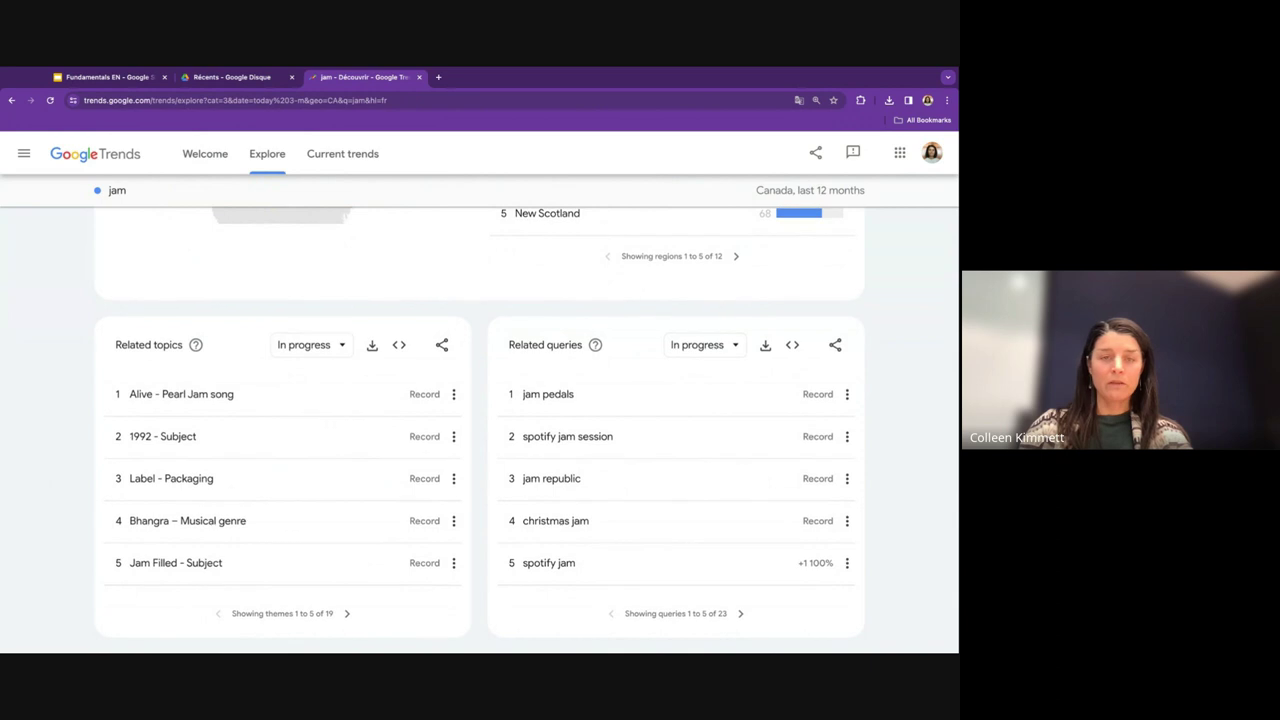
scroll(69, 446, "up", 10)
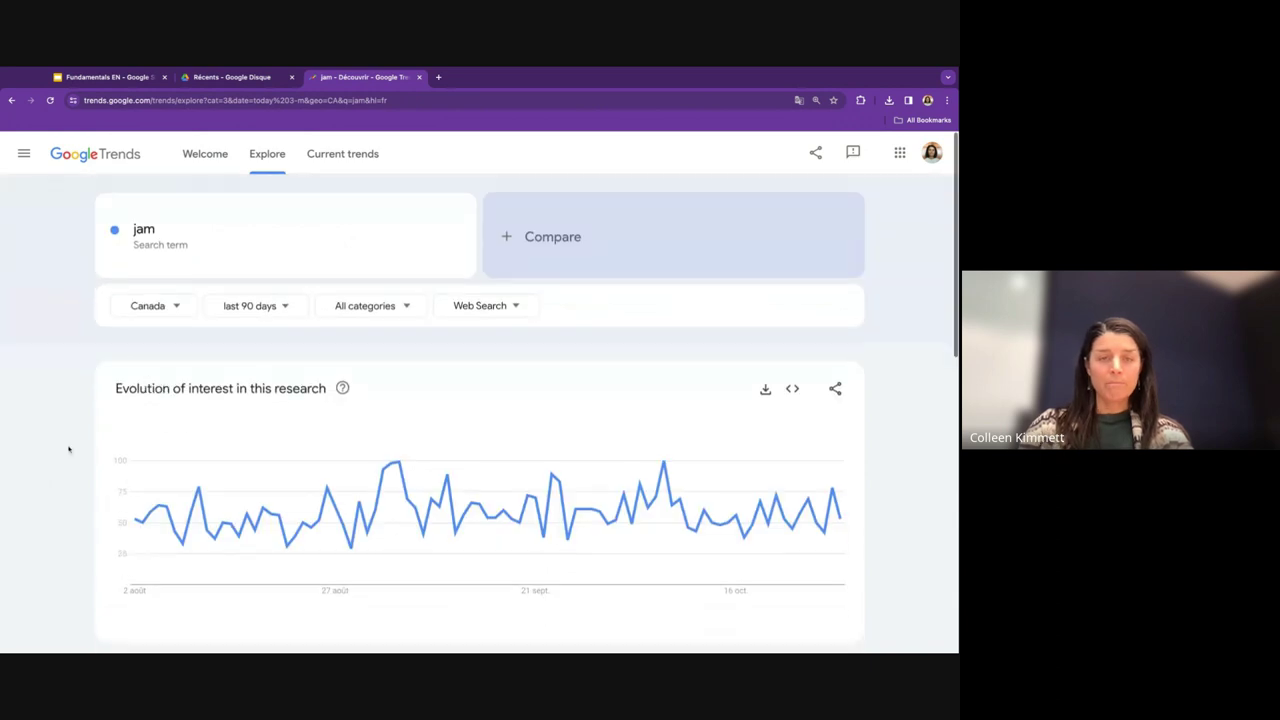
Switch the jam search category to Food and drinks and review its related topics and queries
left_click(398, 306)
left_click(356, 340)
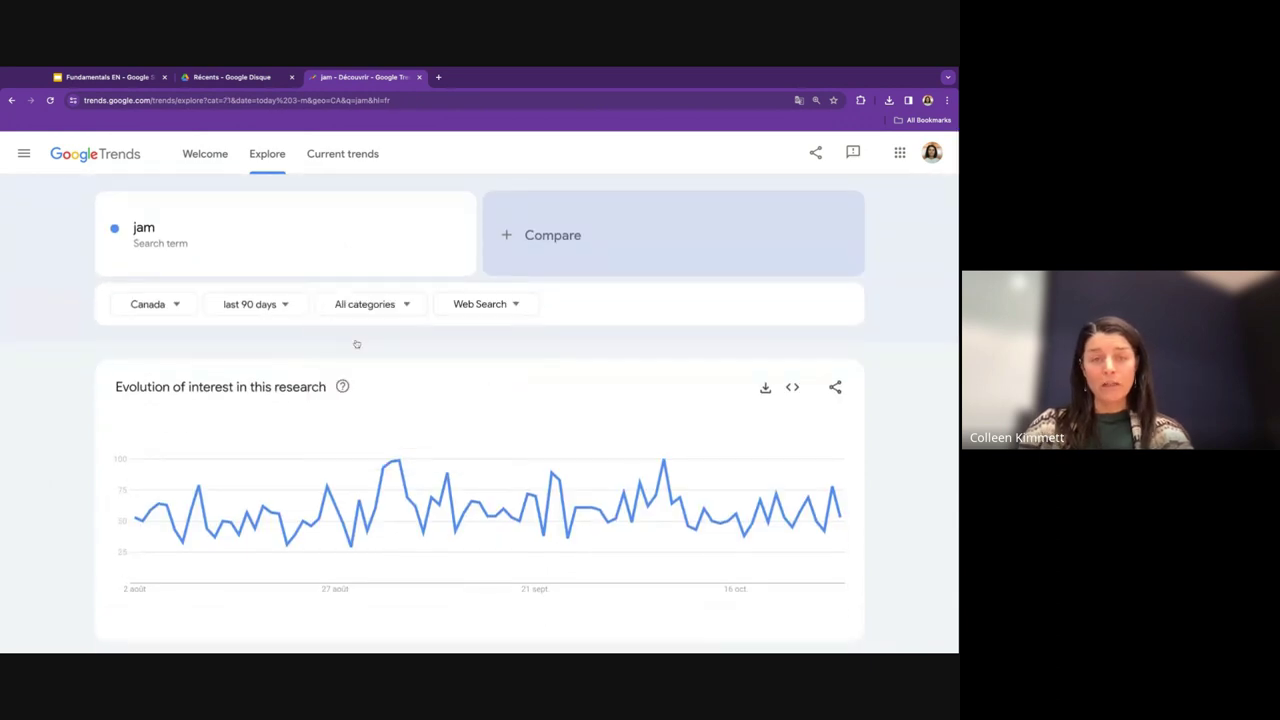
scroll(64, 457, "down", 10)
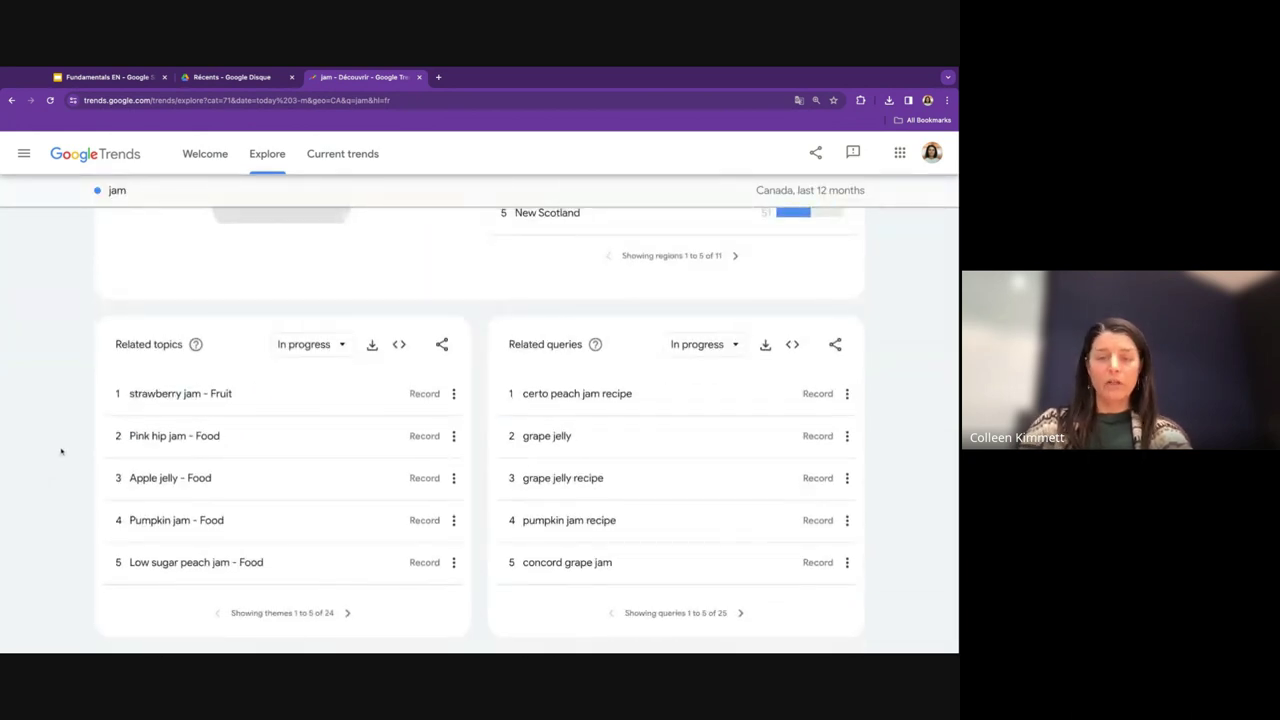
scroll(61, 452, "up", 10)
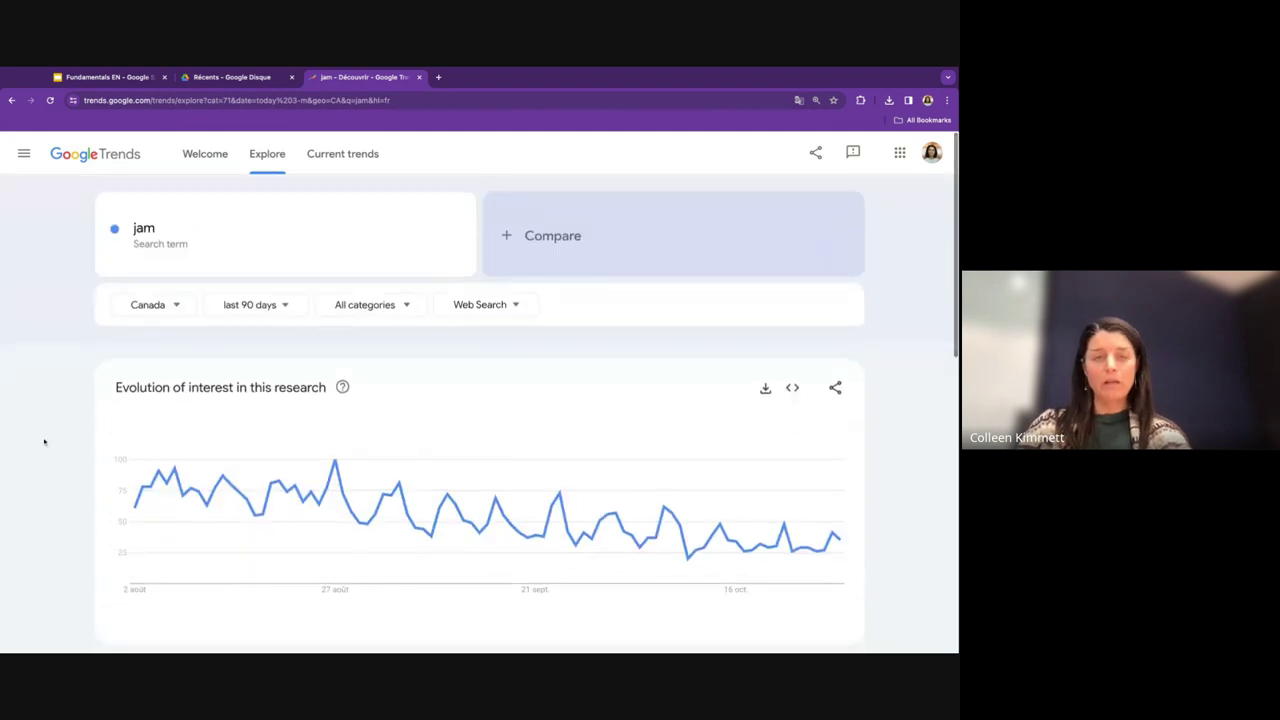
left_click(366, 306)
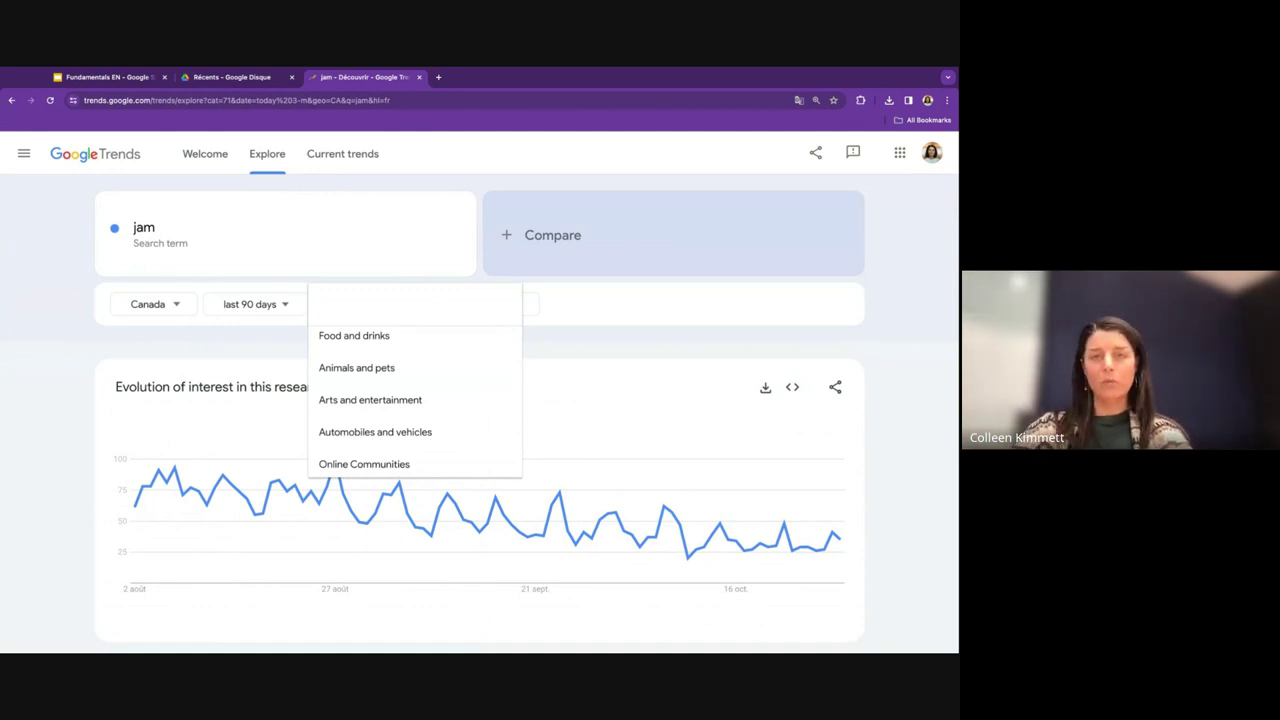
left_click(71, 357)
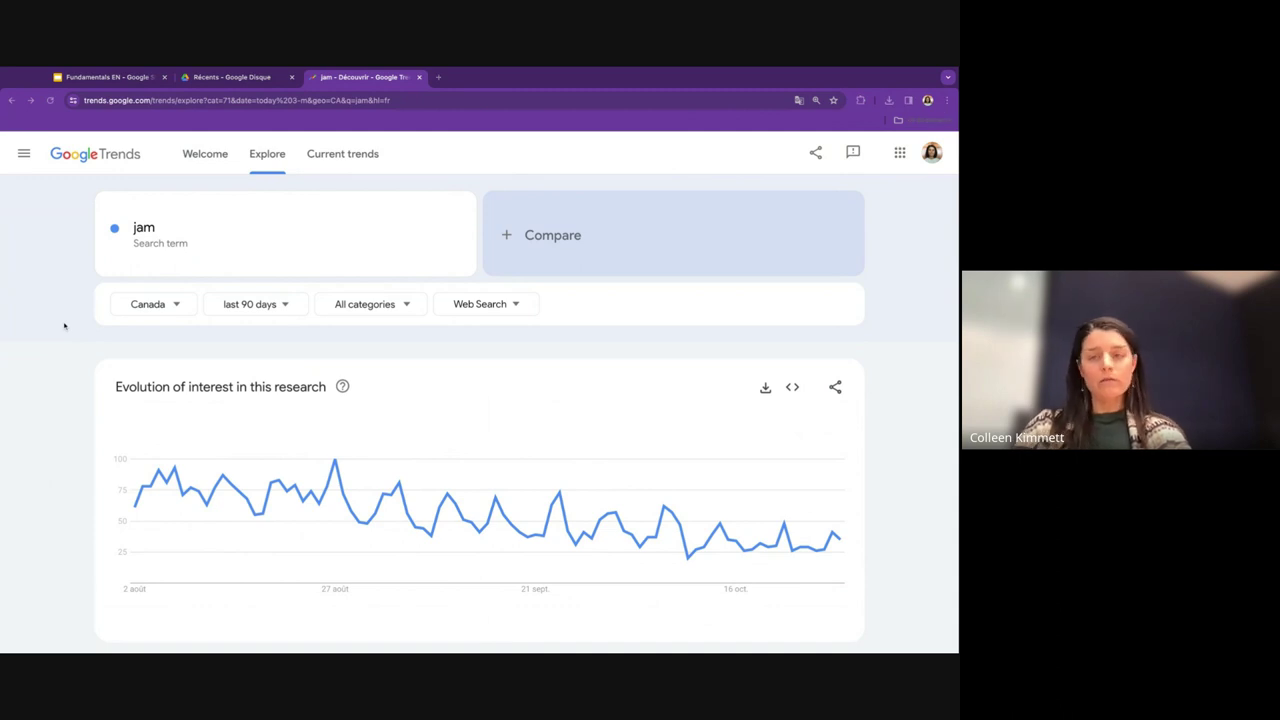
left_click(894, 377)
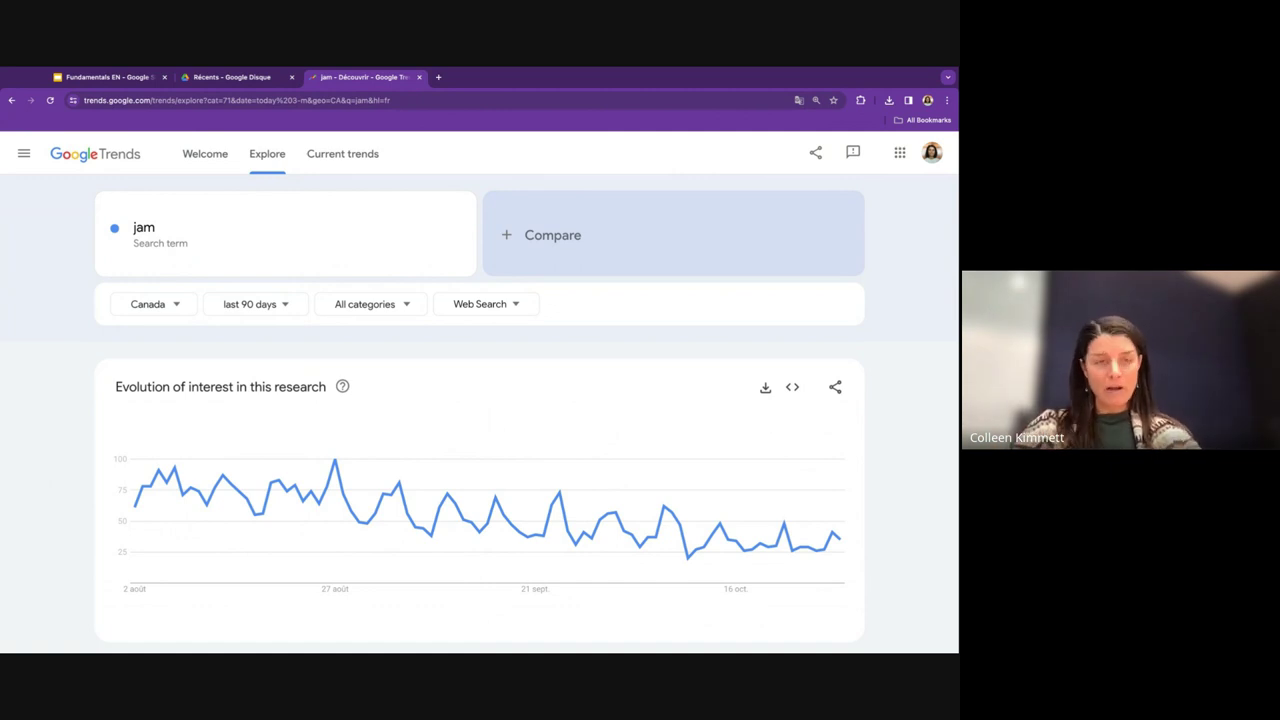
Start replacing jam with a person's name, then abandon it and keep jam
left_click(223, 232)
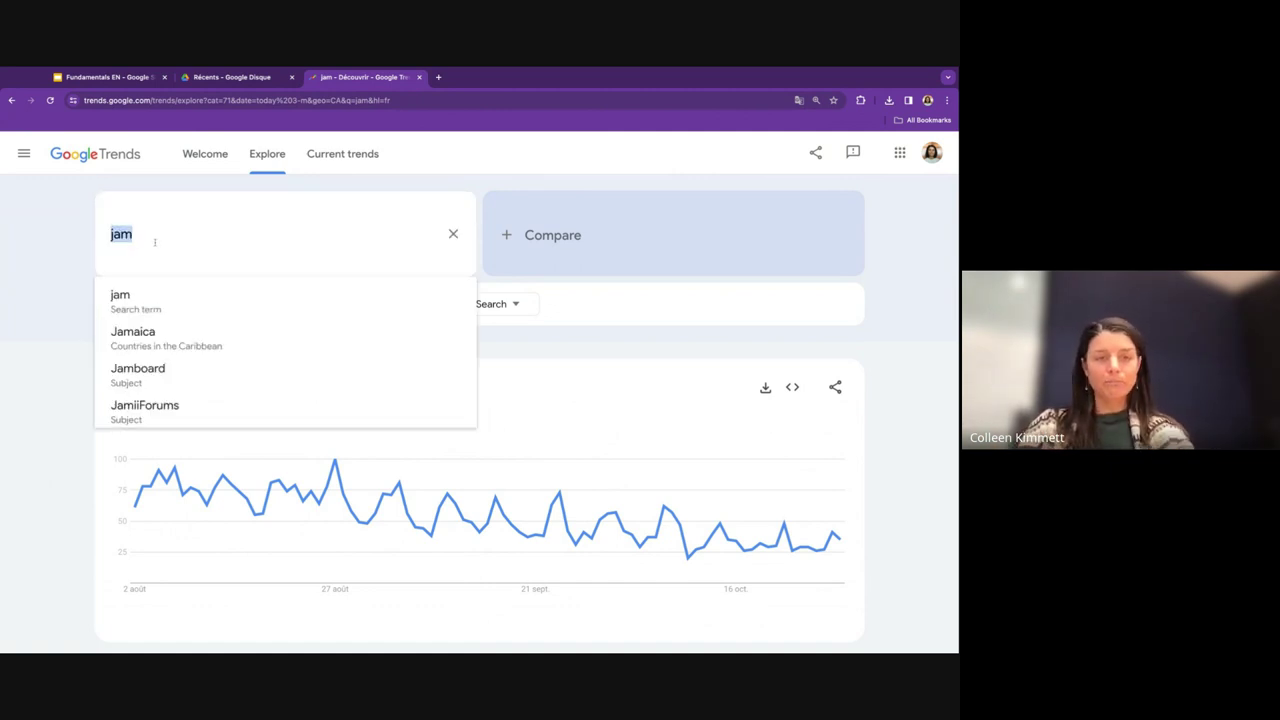
key("BackSpace")
type("Justin")
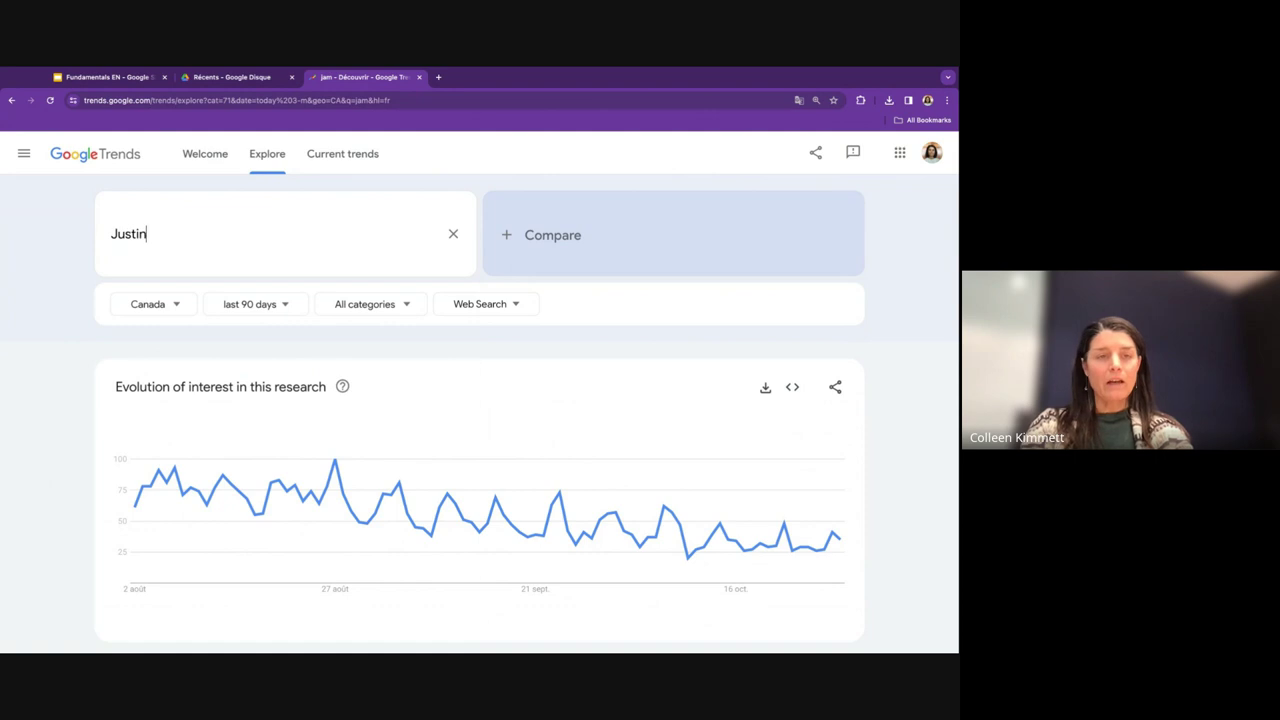
type(" Trudea")
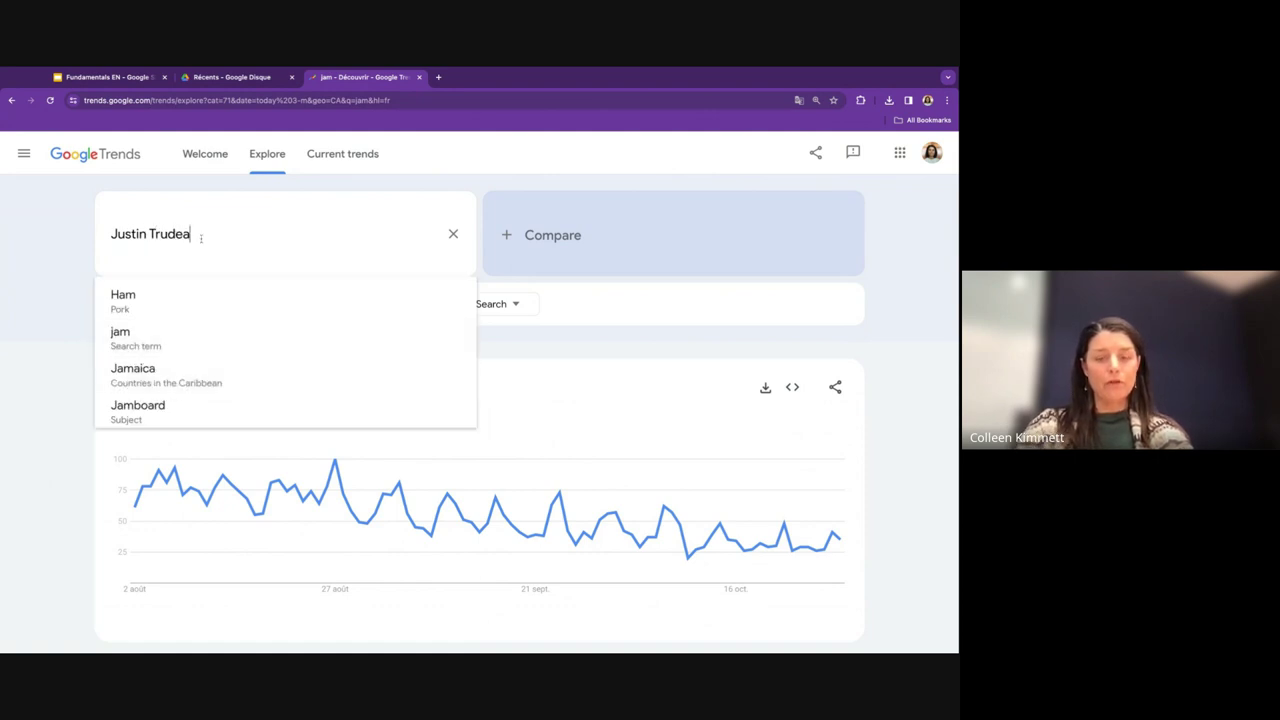
type("u")
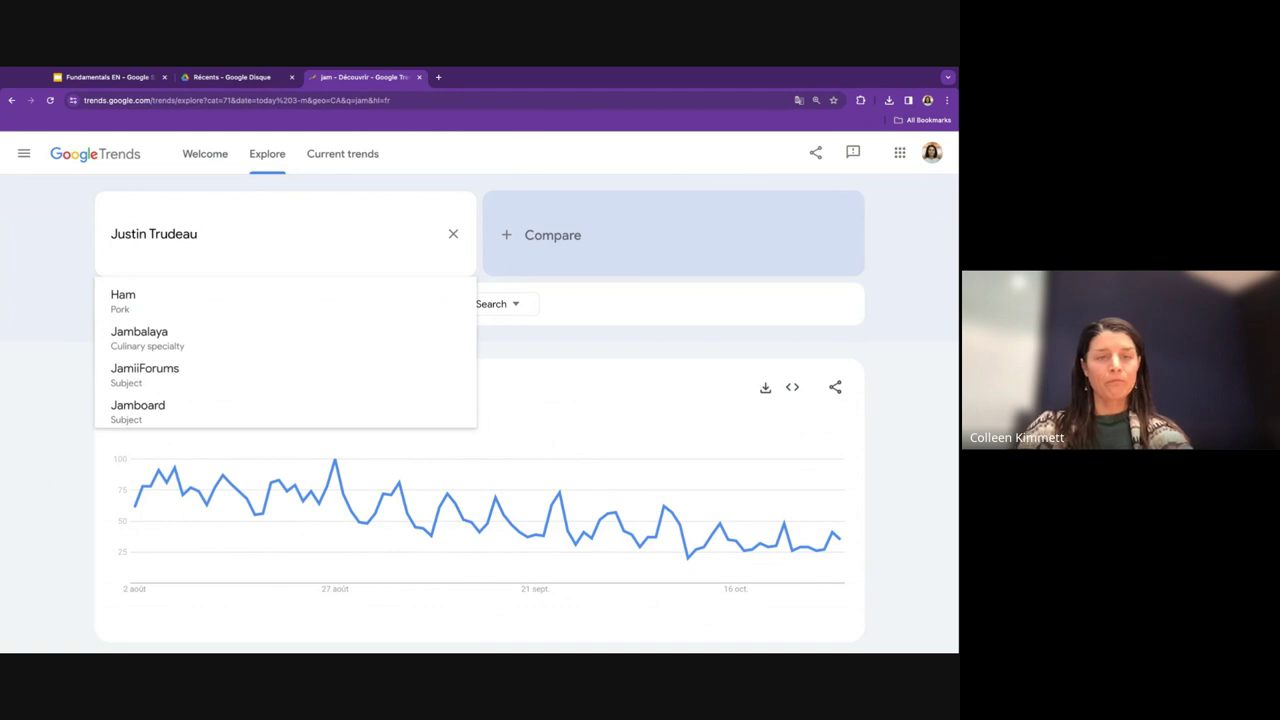
left_click(638, 295)
Reset the jam search category to All categories
left_click(392, 308)
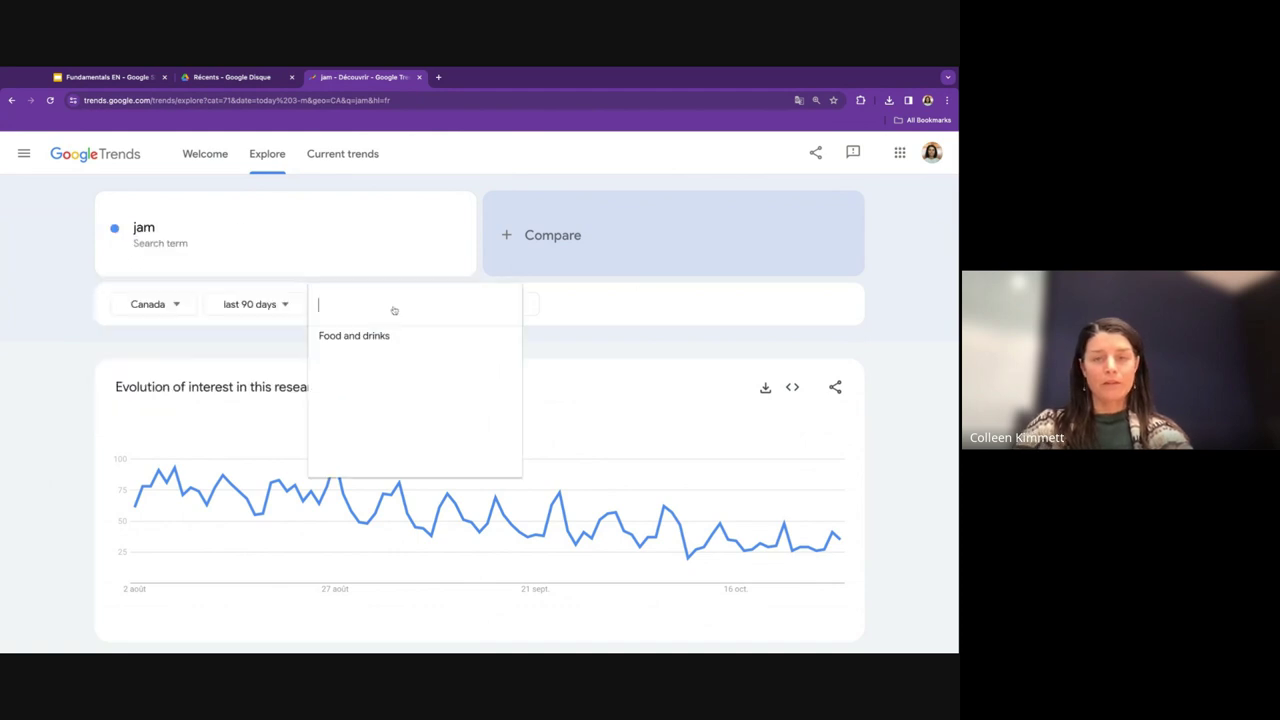
scroll(340, 420, "up", 1)
left_click(342, 331)
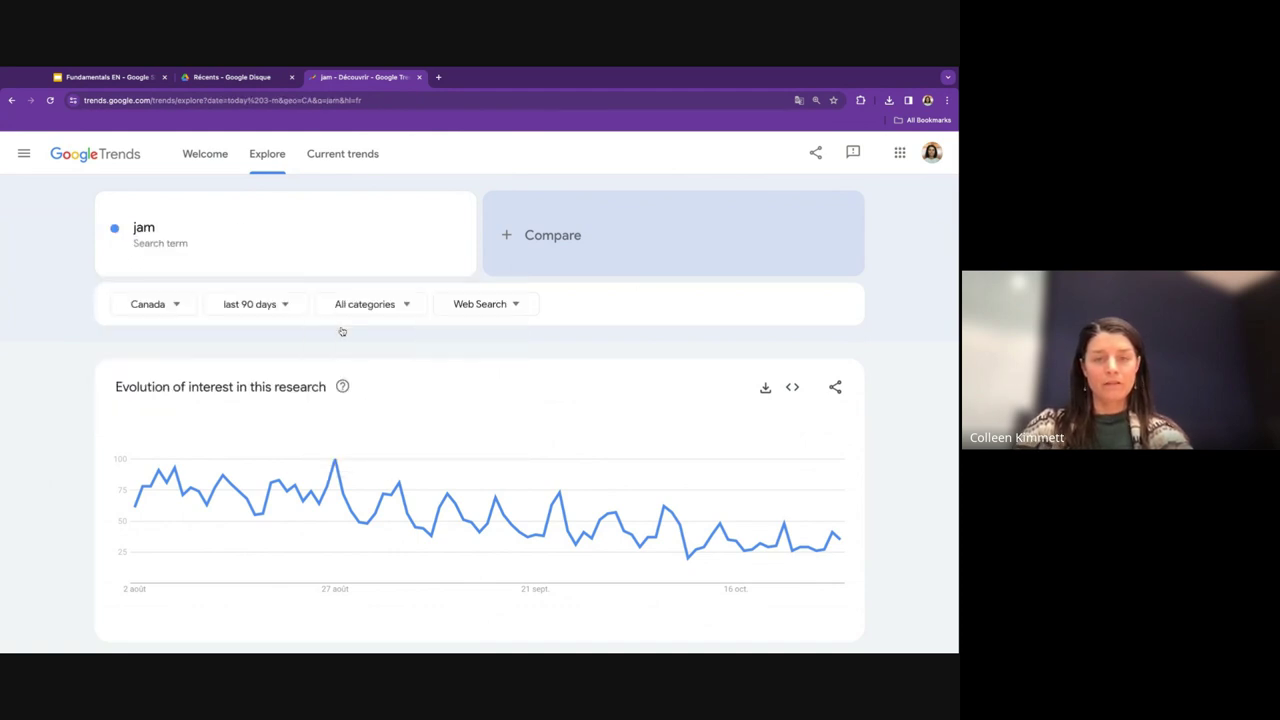
left_click(172, 231)
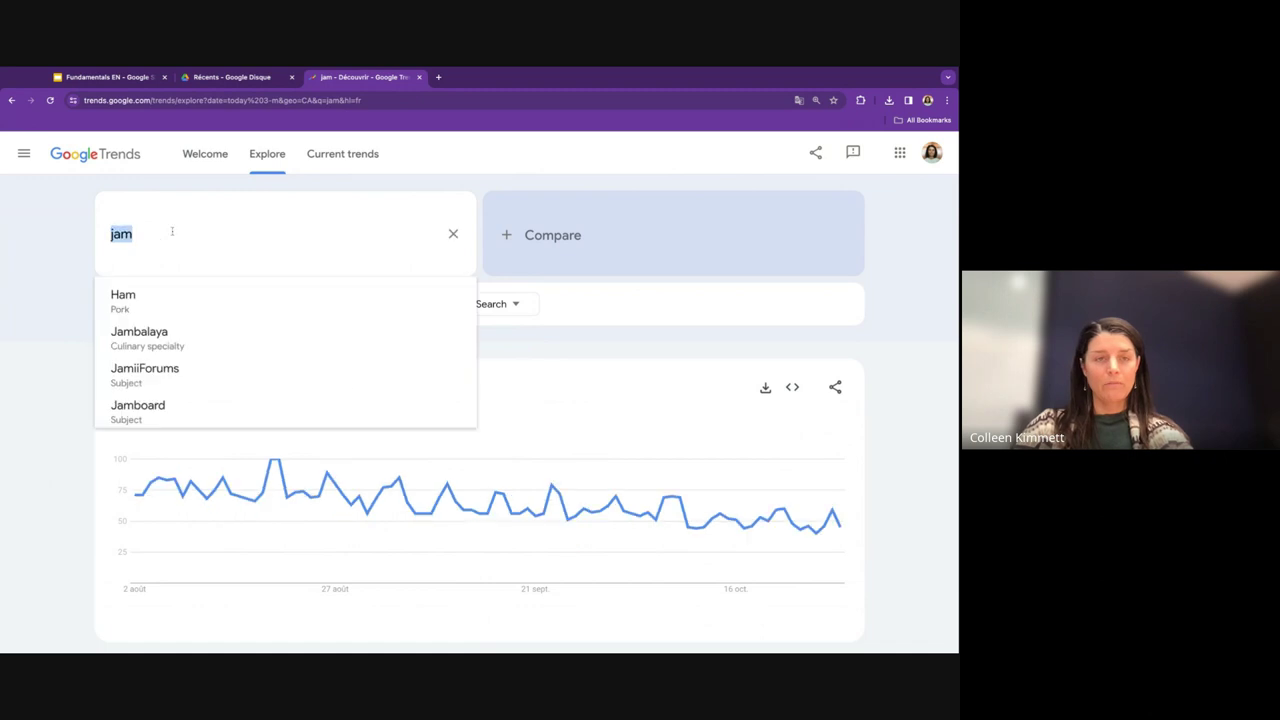
left_click(390, 229)
left_click(434, 189)
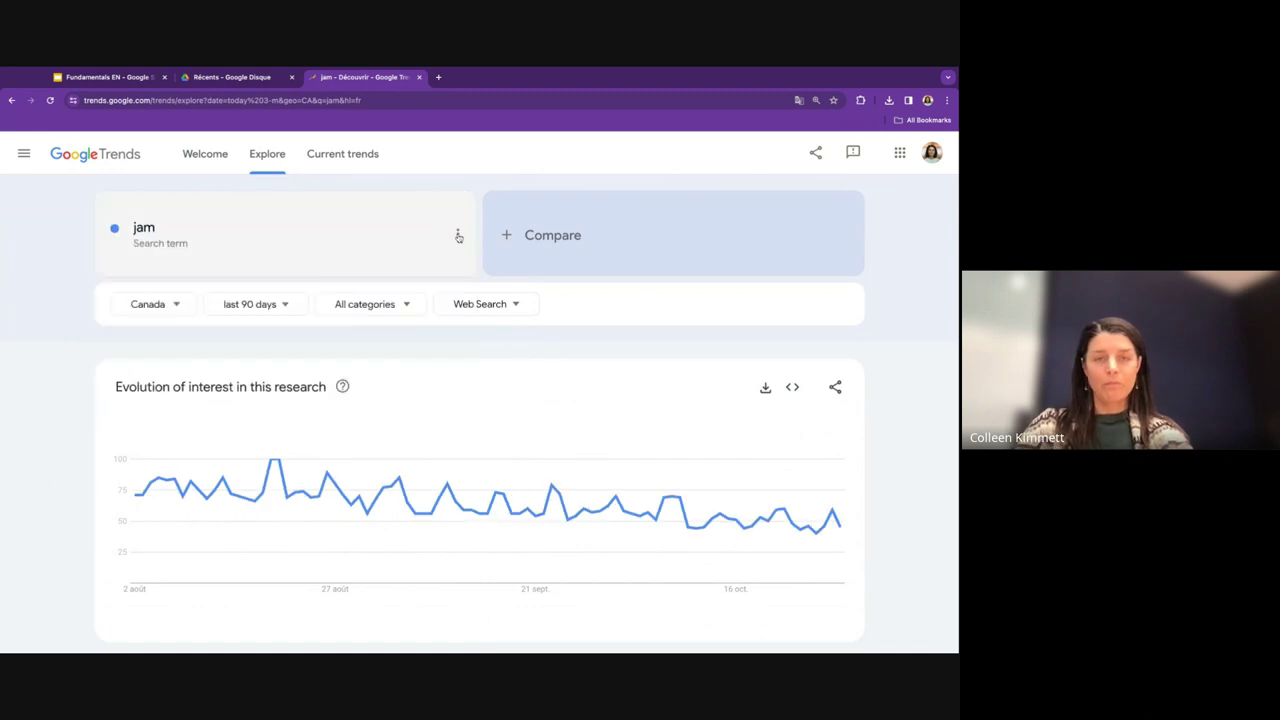
left_click(458, 236)
Remove the jam term and enter 'Christmas' as the new search term
left_click(405, 232)
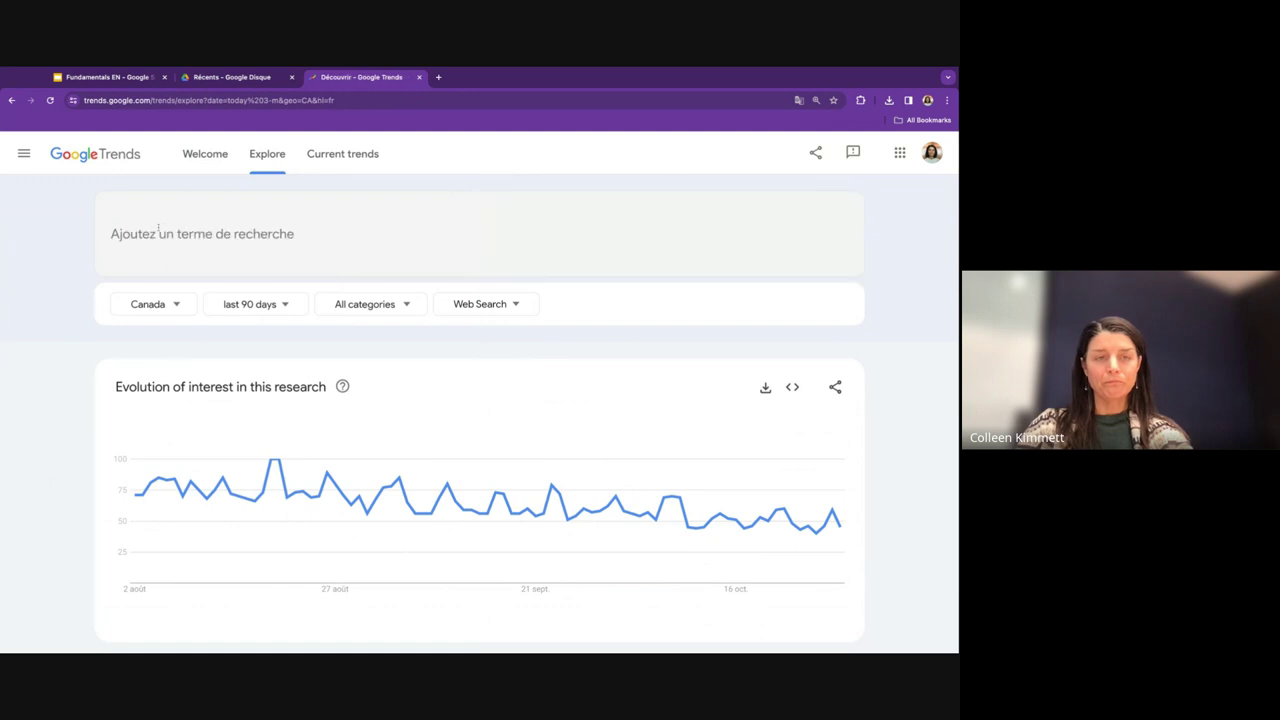
type("Justin Tr")
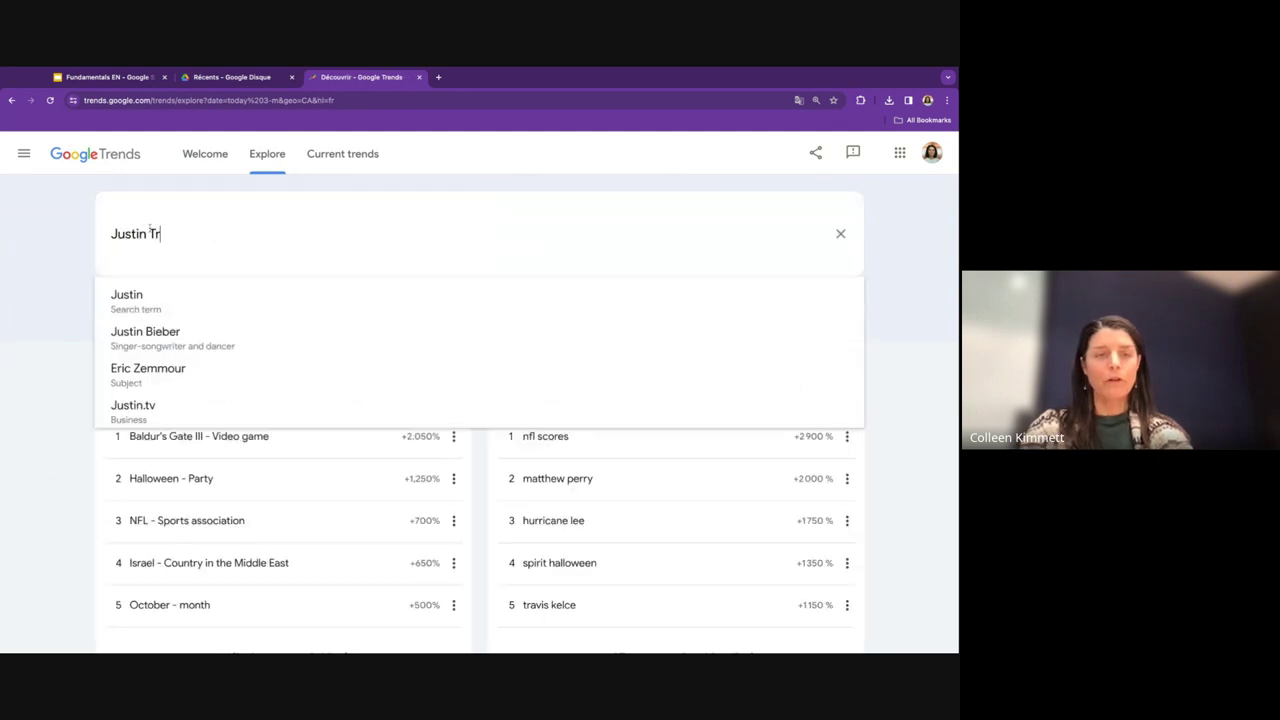
type("udeau")
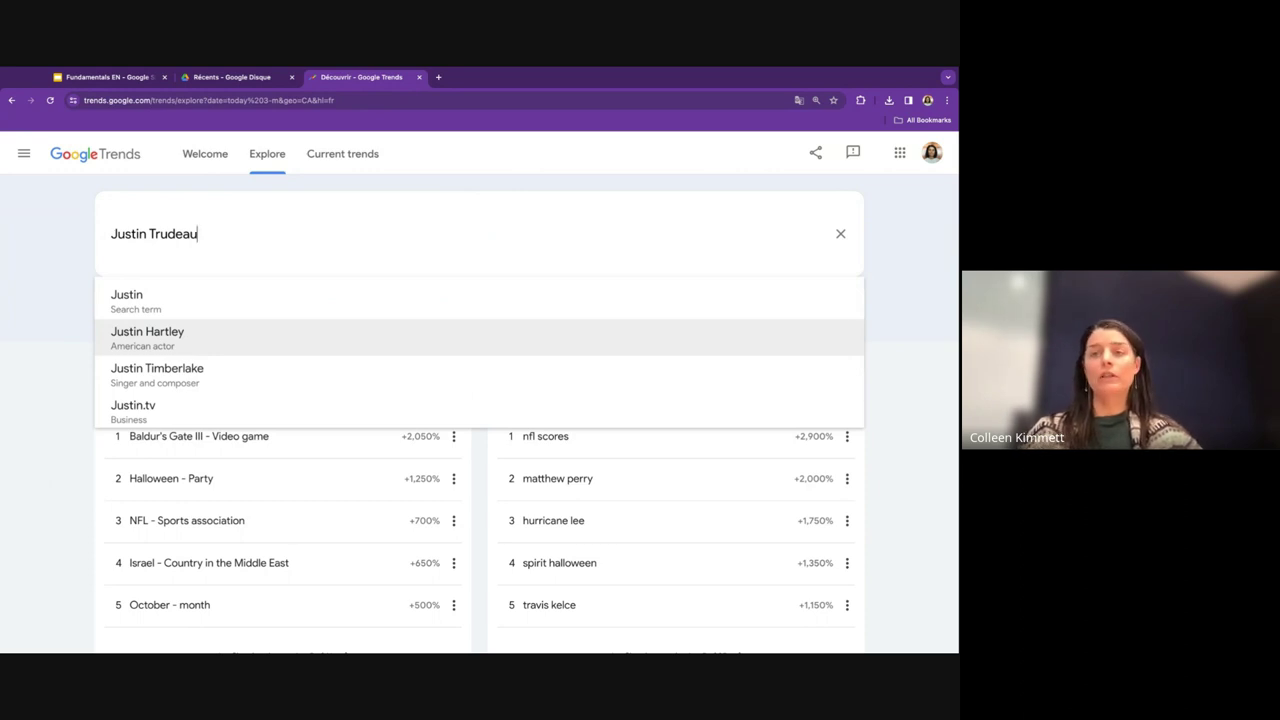
triple_click(189, 234)
type("Christmas")
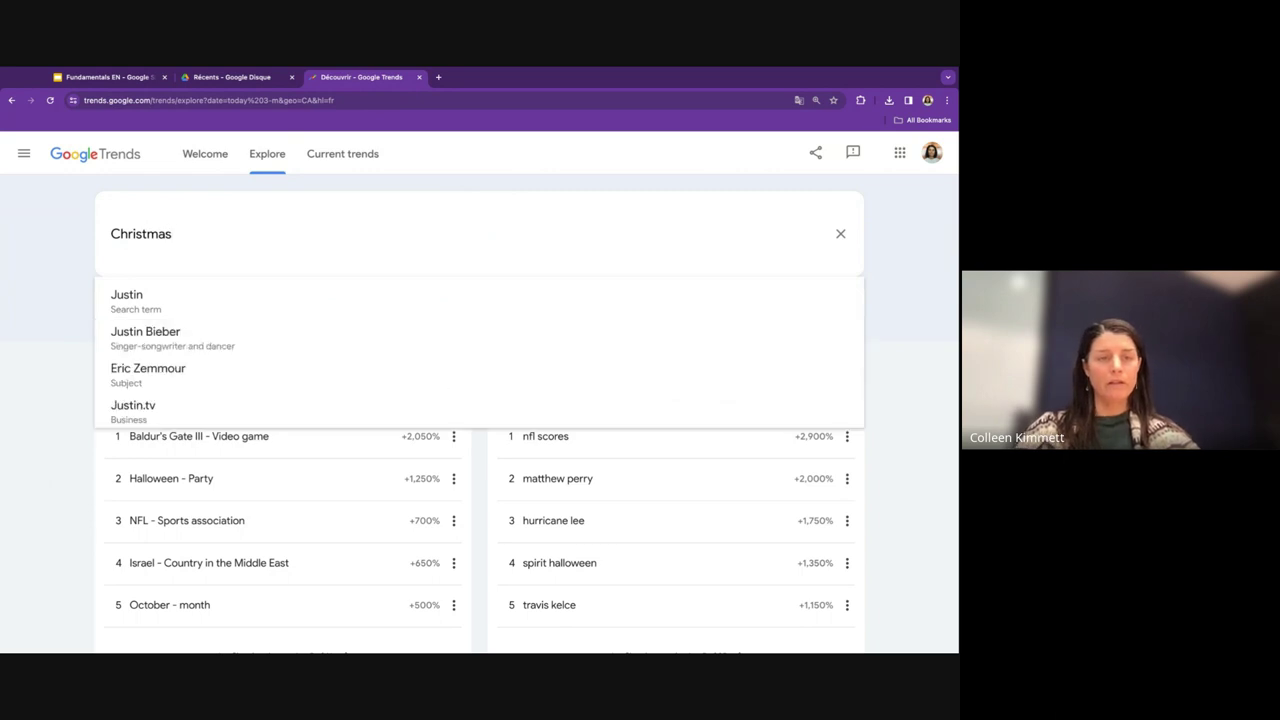
Submit 'Christmas' as the search and close the term editor without changes
key("Return")
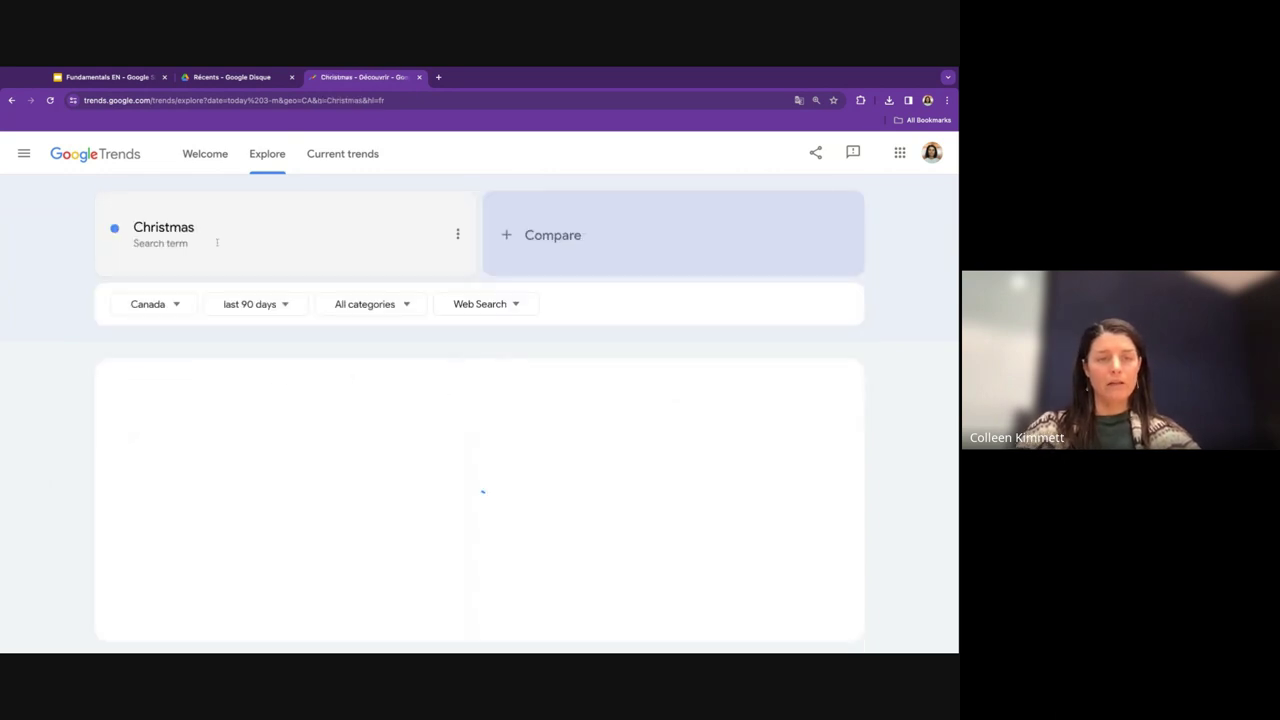
left_click(207, 219)
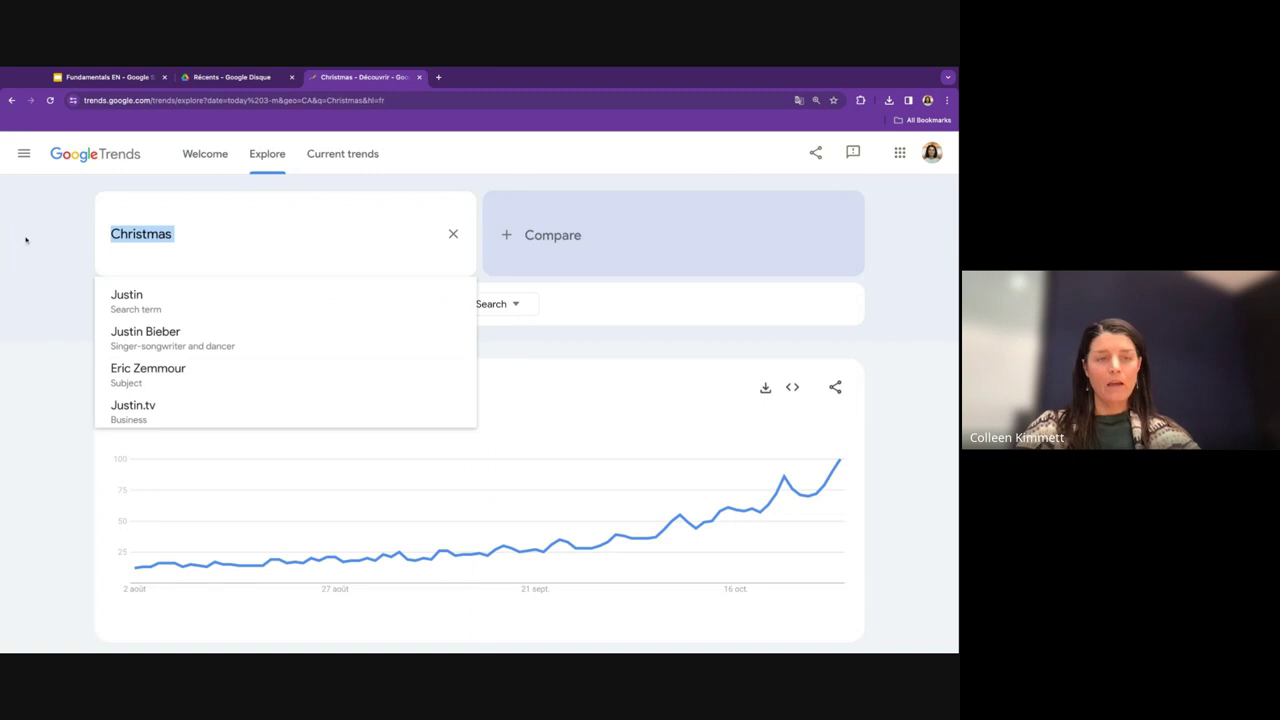
left_click(84, 252)
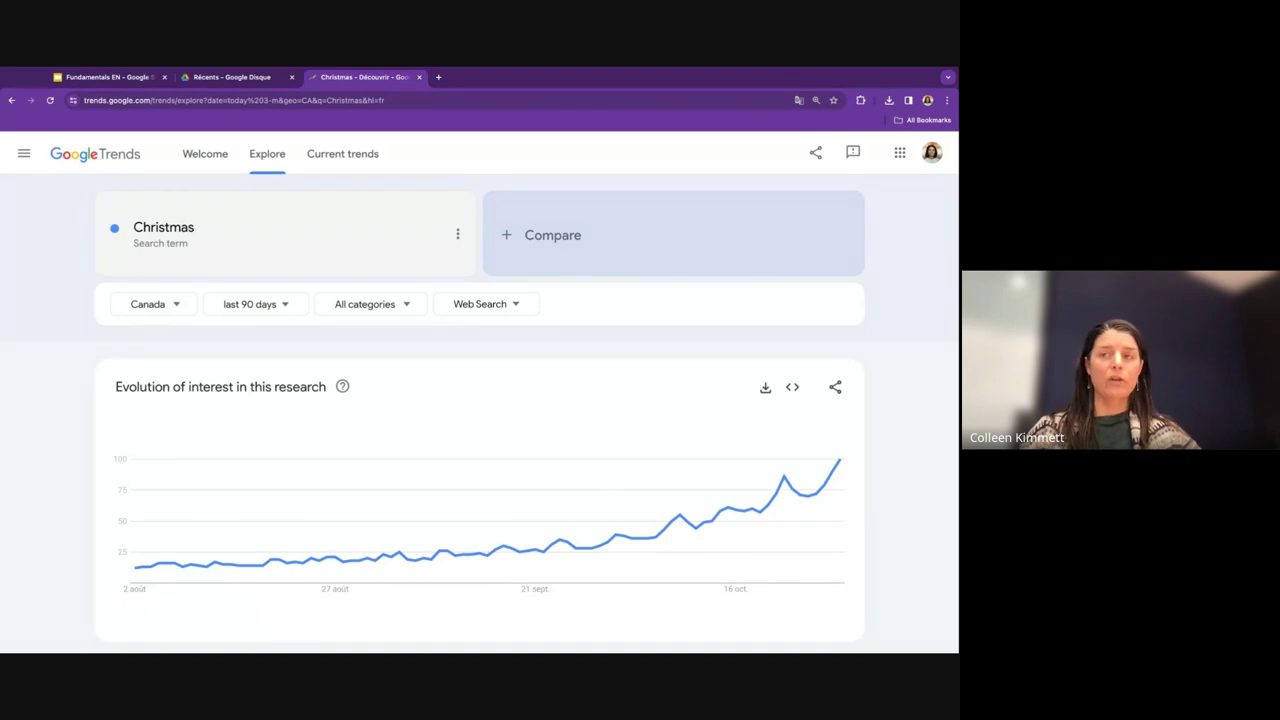
left_click(190, 245)
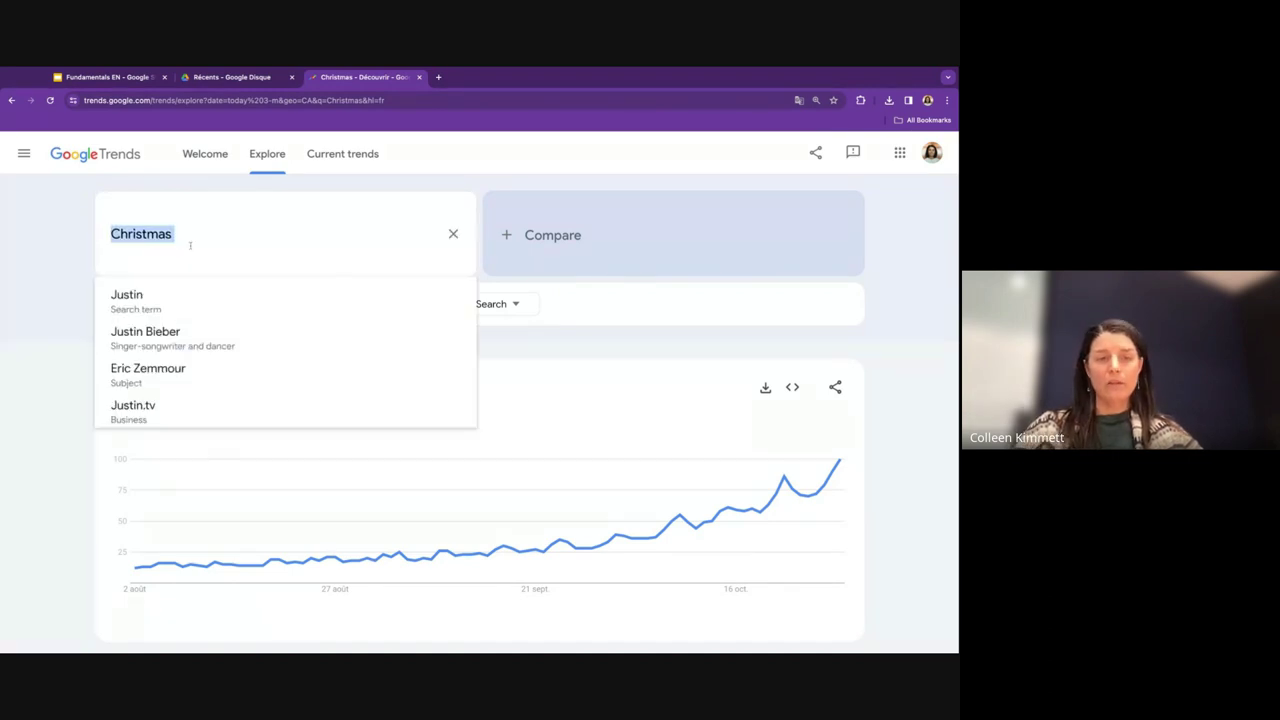
left_click(45, 253)
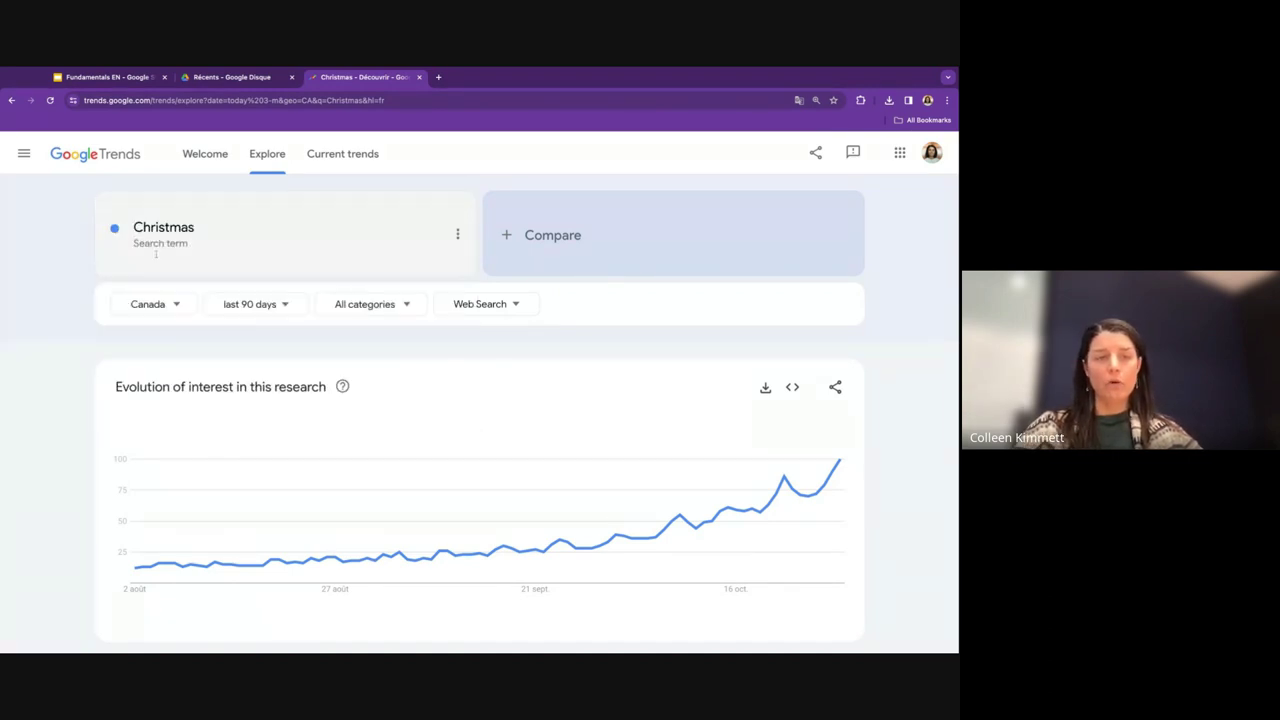